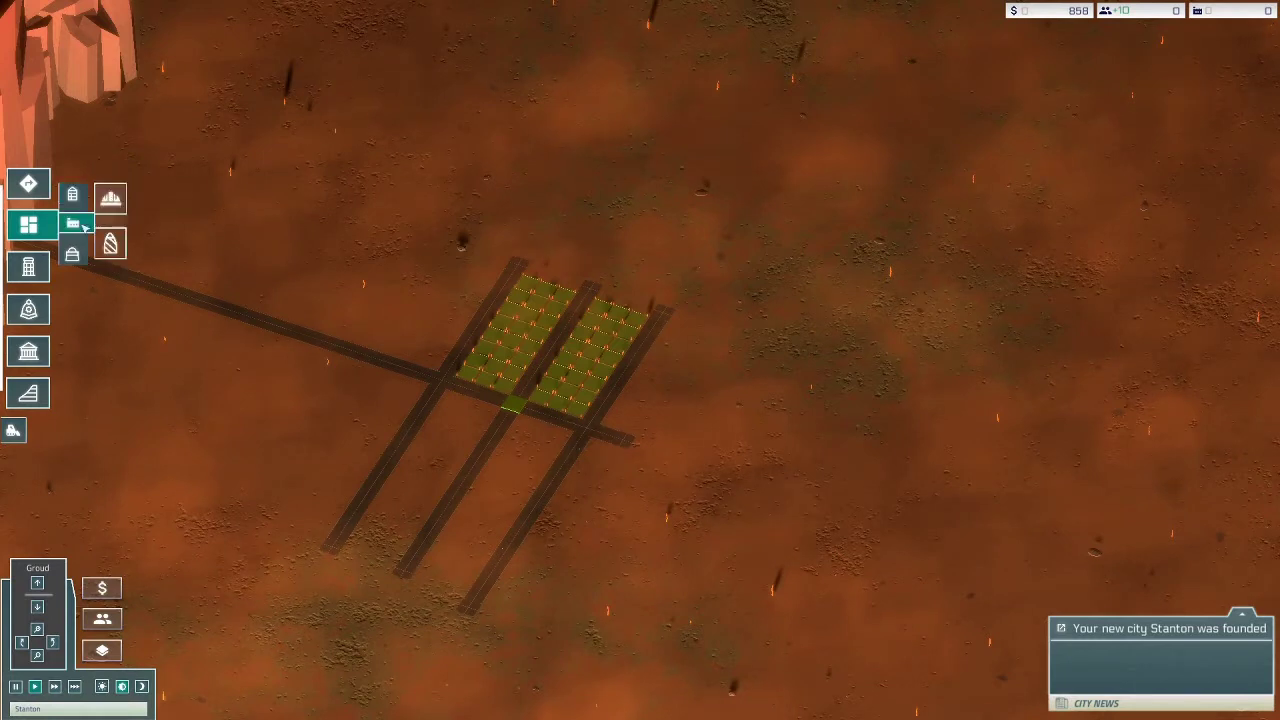
# Zone the two blocks south of the main road in Stanton as factories.
pyautogui.click(111, 201)
pyautogui.press('s')
pyautogui.press('d')
pyautogui.moveTo(409, 444); pyautogui.dragTo(428, 541)
# Place a down elevator beside the main road, just west of the first street crossing.
pyautogui.click(30, 184)
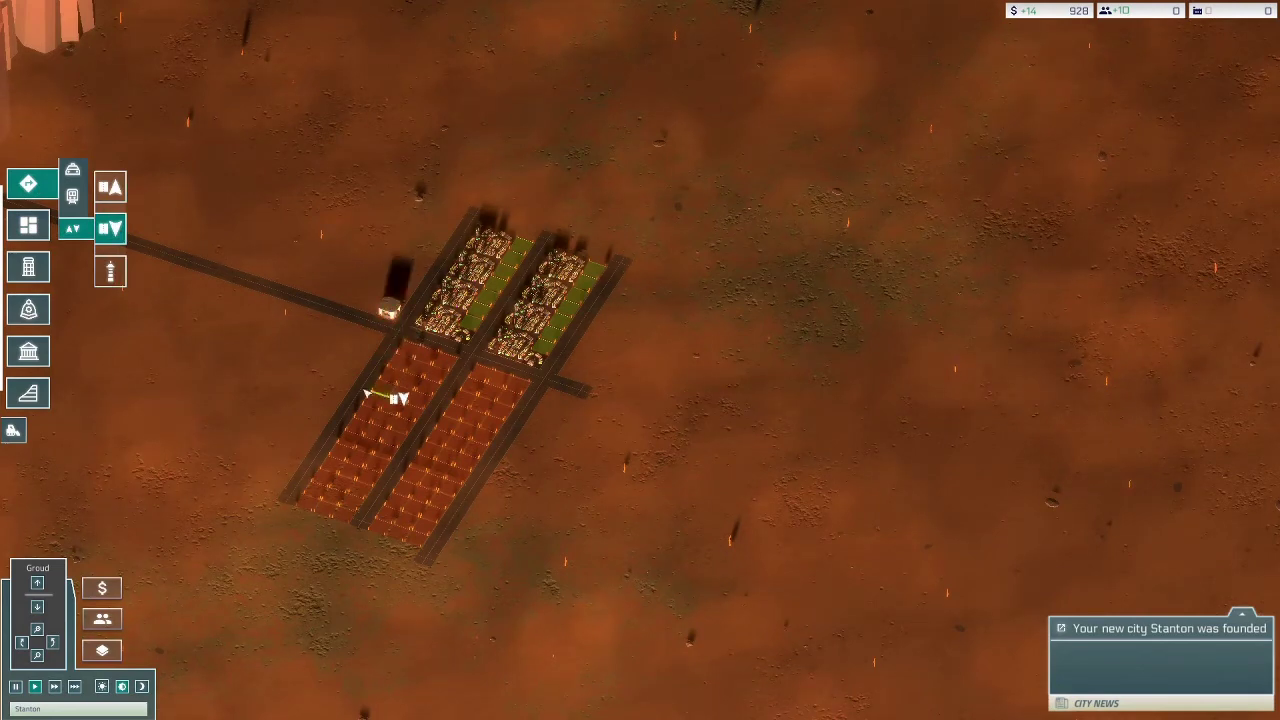
pyautogui.press('d')
pyautogui.press('s')
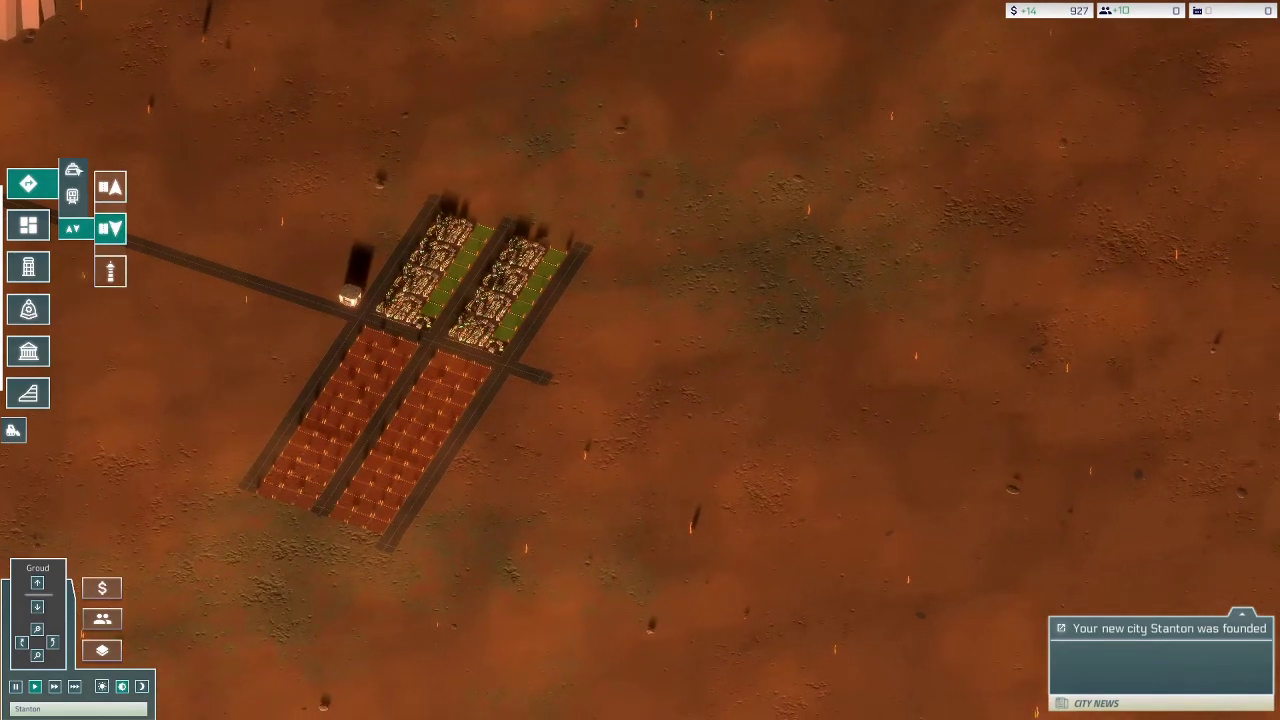
# Select the basic road for building and read the Water Recycler unlocked news item.
pyautogui.moveTo(82, 166)
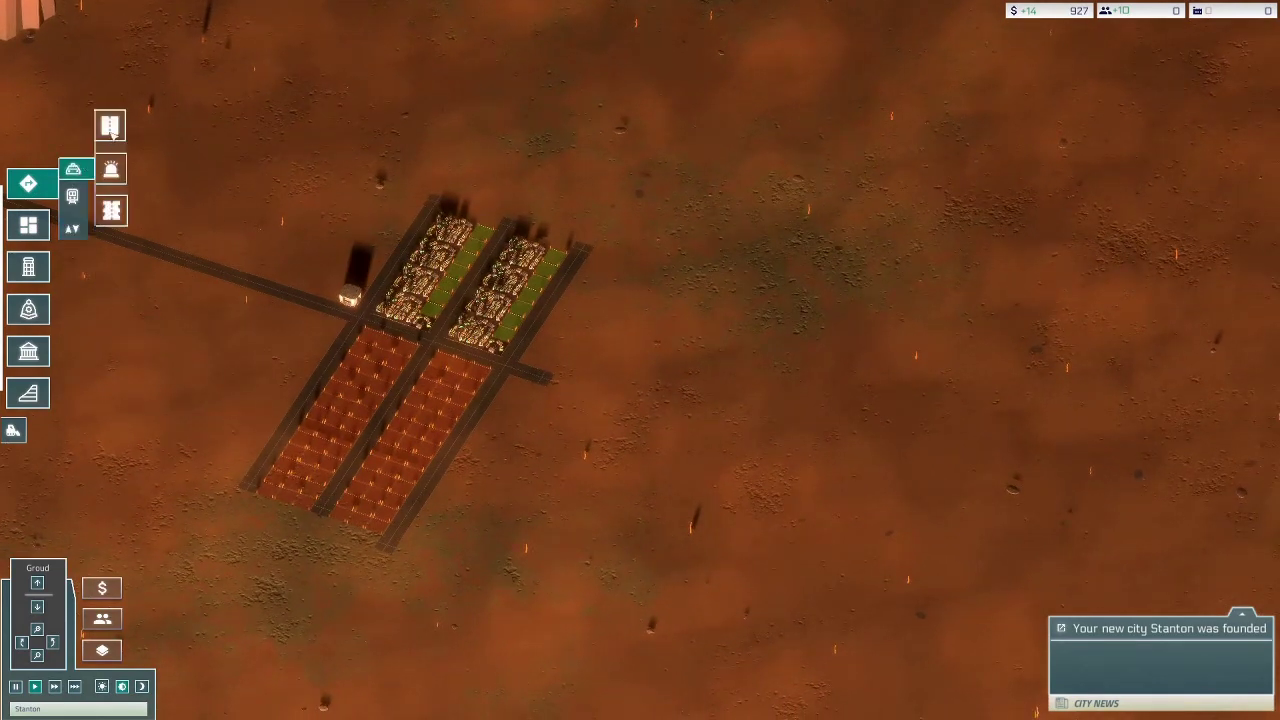
pyautogui.click(111, 134)
pyautogui.scroll(-1, 568, 440)
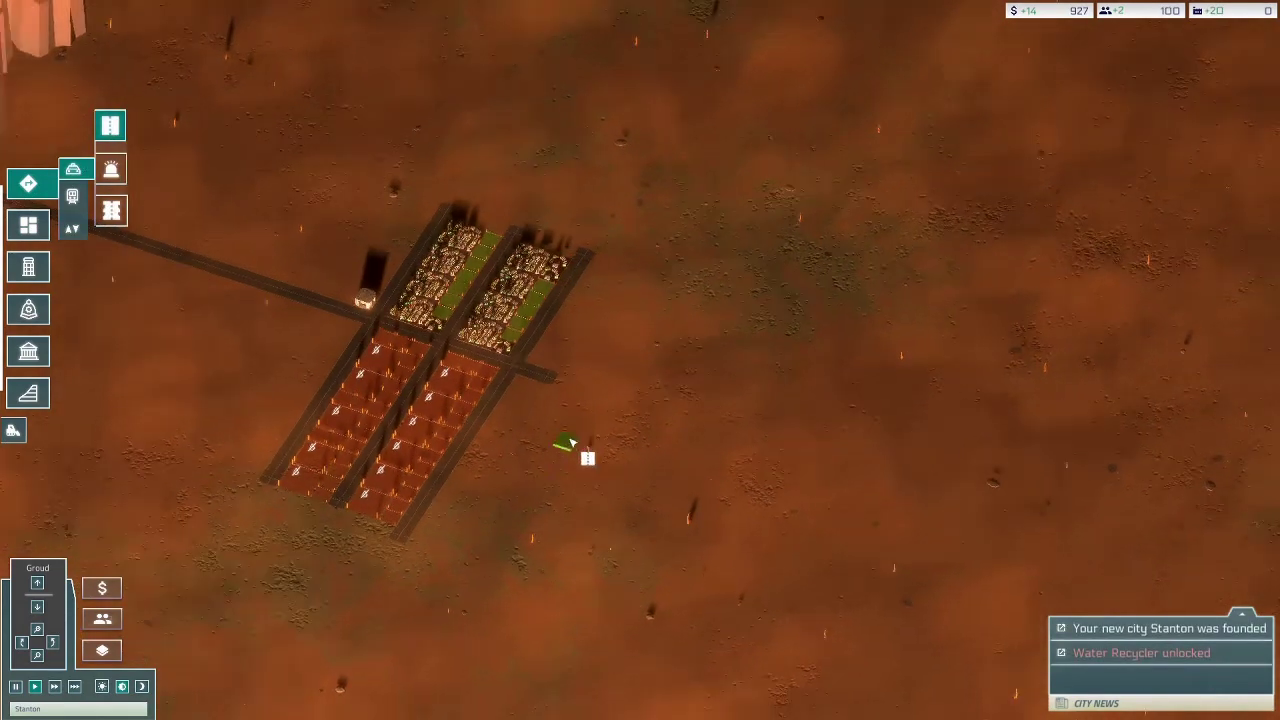
pyautogui.click(1158, 654)
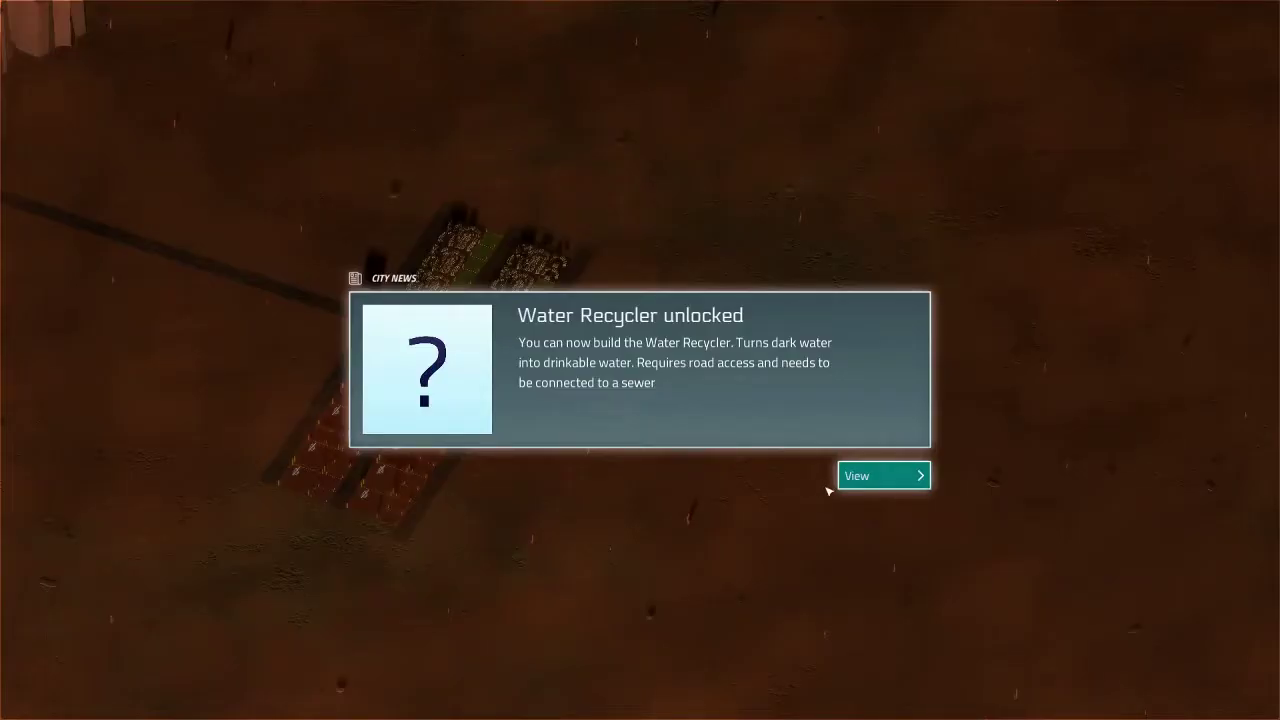
pyautogui.click(787, 513)
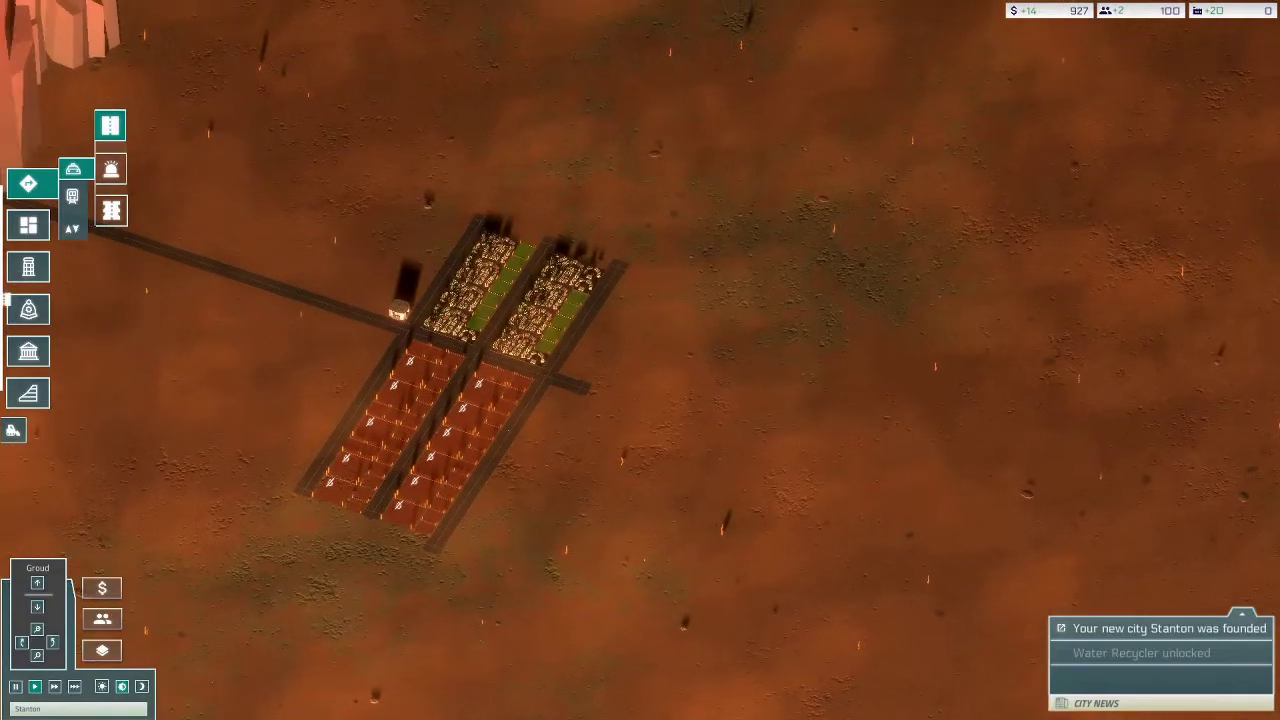
# Build a diagonal road on level Sub -1, crossing the end of the short road from the elevator shaft.
pyautogui.click(37, 607)
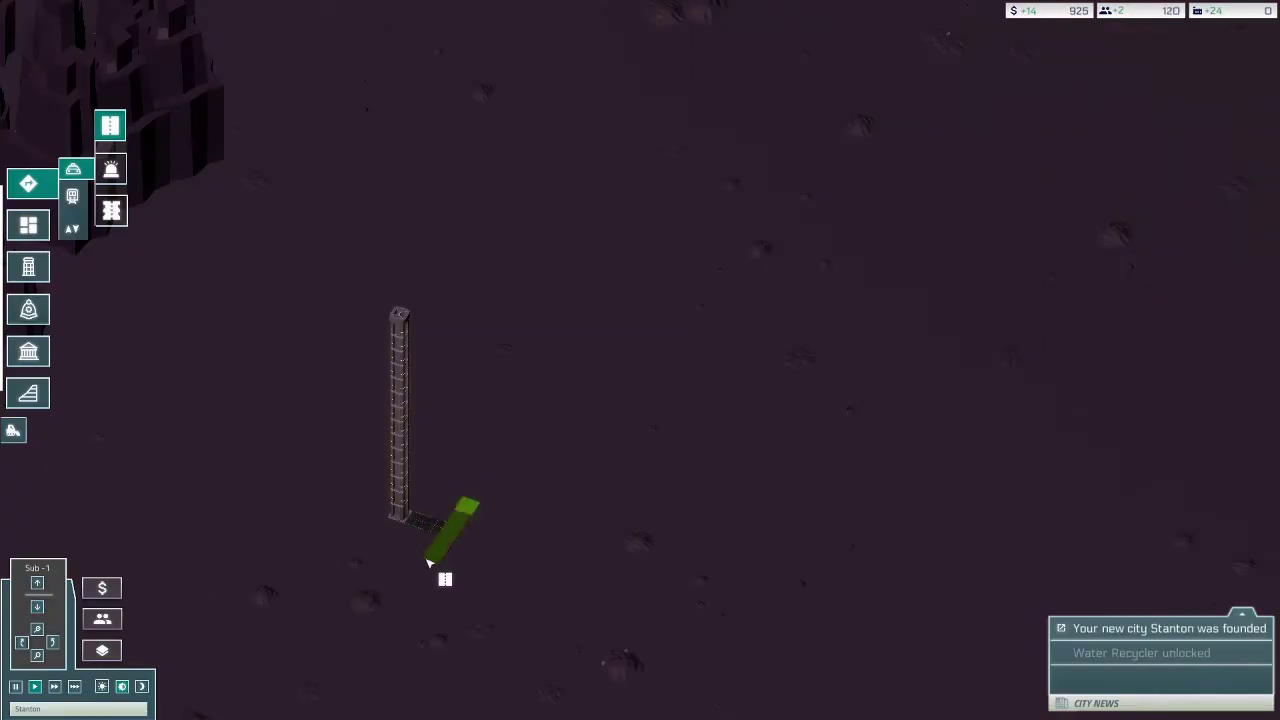
pyautogui.click(400, 631)
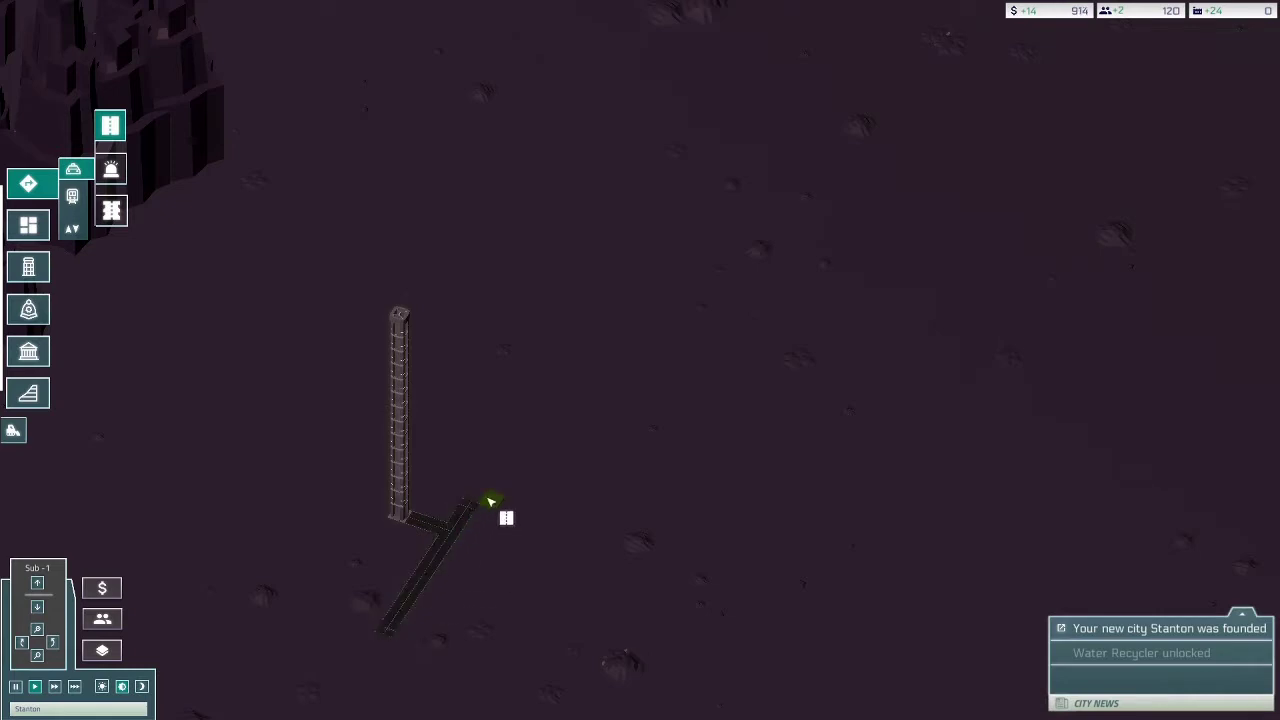
pyautogui.click(481, 496)
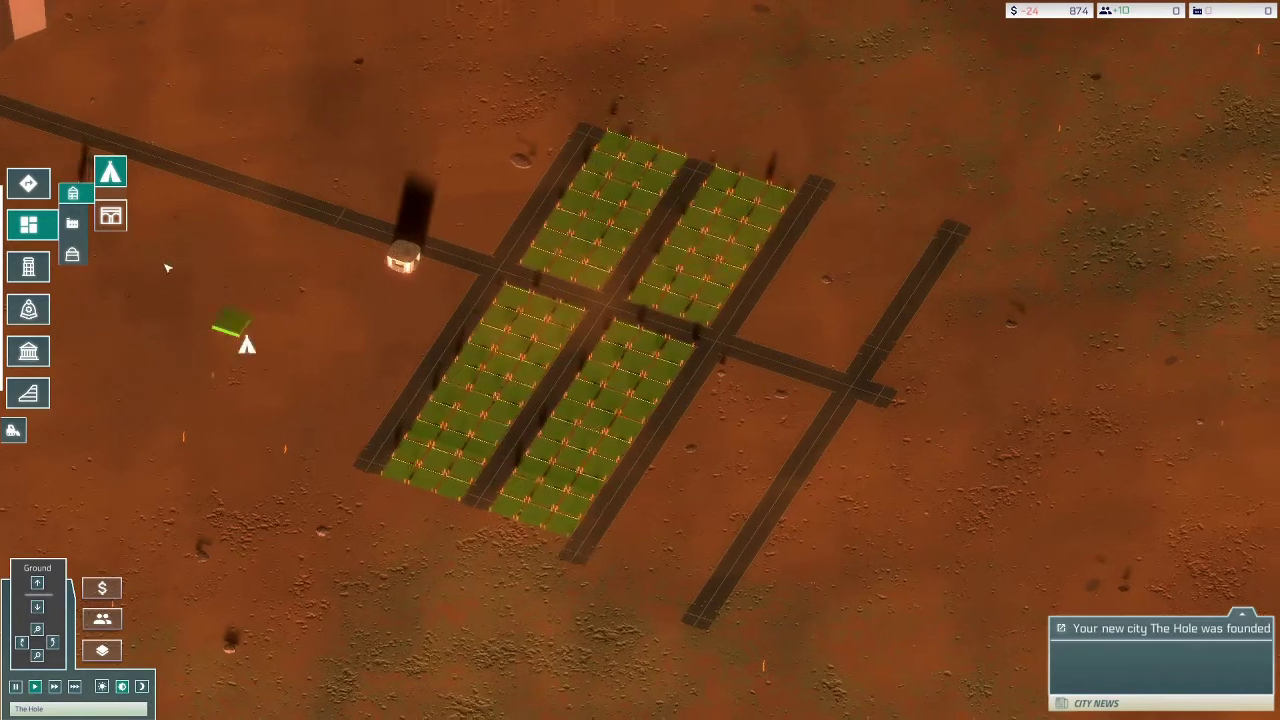
# Zone the two empty easternmost blocks of The Hole as factories.
pyautogui.click(78, 223)
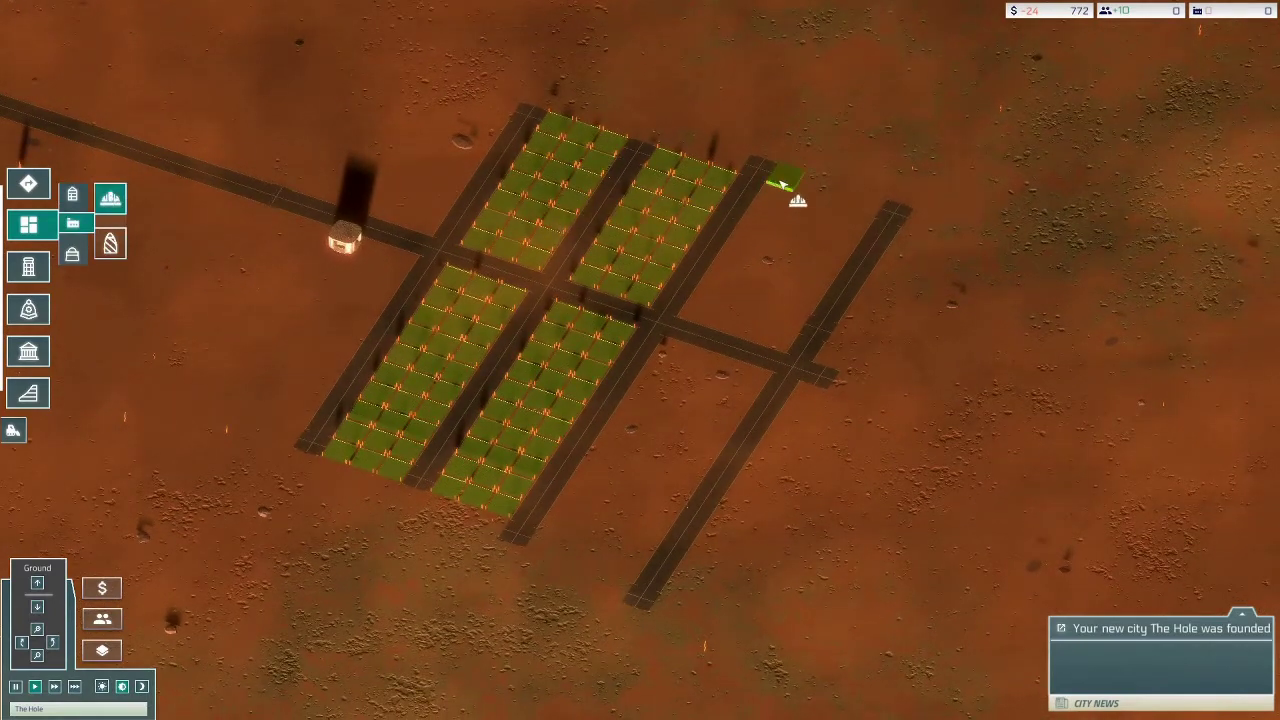
pyautogui.moveTo(780, 183); pyautogui.dragTo(643, 578)
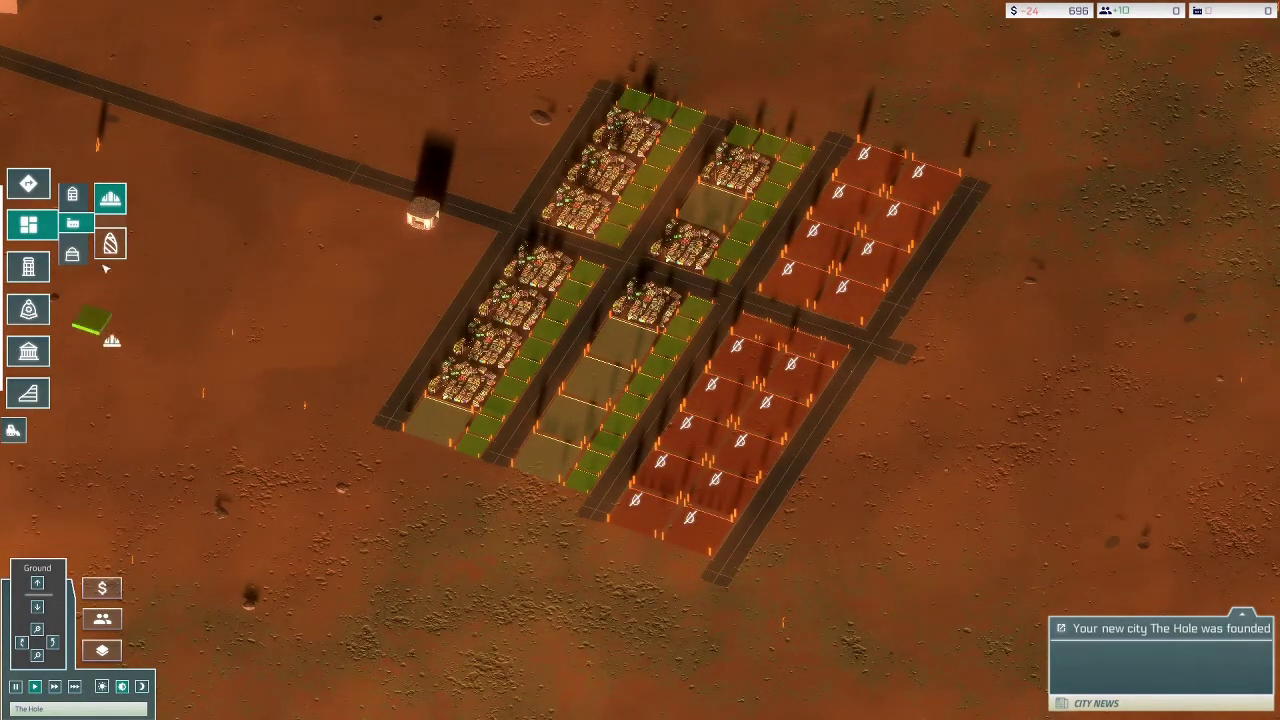
# Build a road on level Sub -1 from the elevator shaft's base, with a long perpendicular road across its end.
pyautogui.click(30, 183)
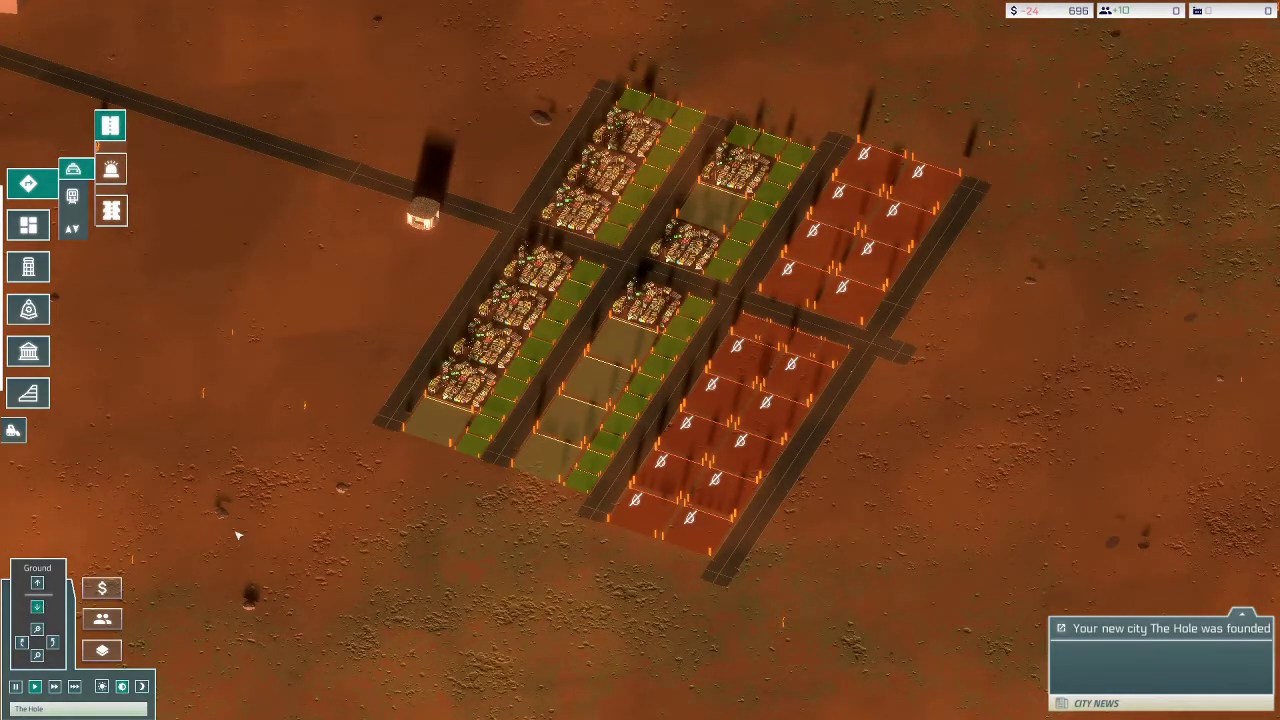
pyautogui.press('s')
pyautogui.press('d')
pyautogui.moveTo(364, 462); pyautogui.dragTo(467, 506)
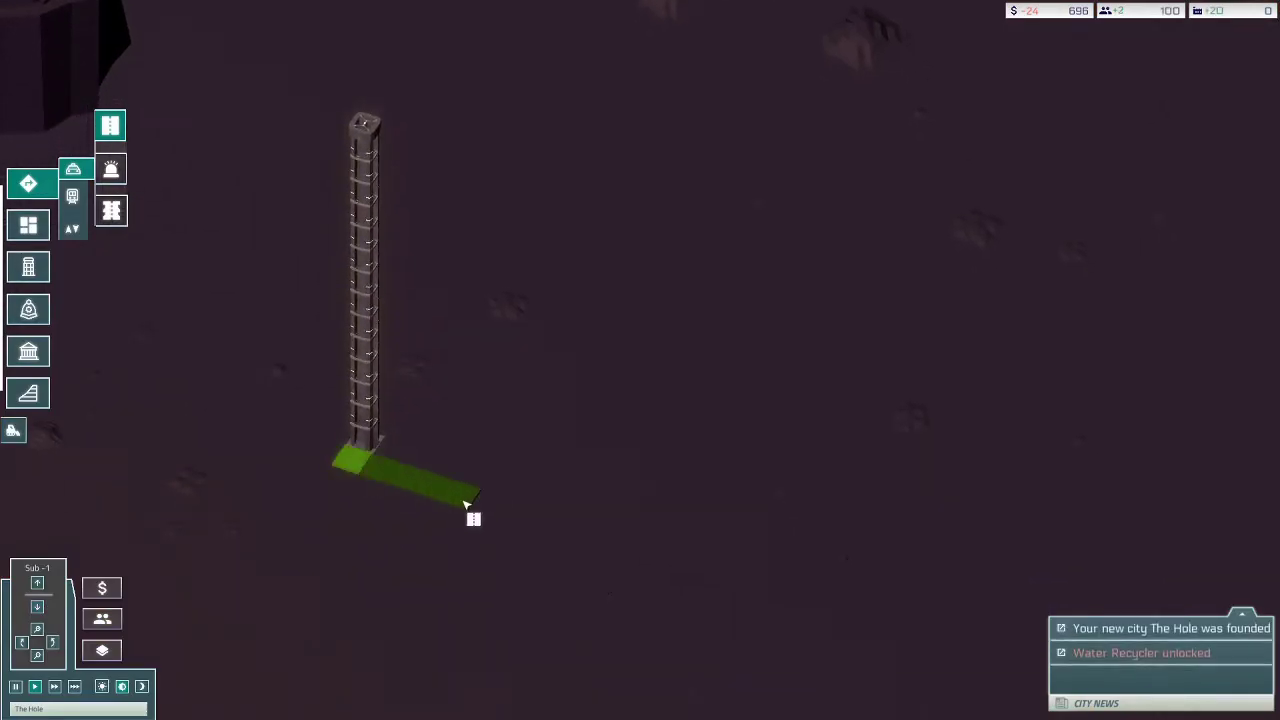
pyautogui.press('s')
pyautogui.moveTo(564, 388); pyautogui.dragTo(371, 557)
pyautogui.press('a')
pyautogui.press('s')
# Place a Water Recycler beside the underground road junction.
pyautogui.click(28, 267)
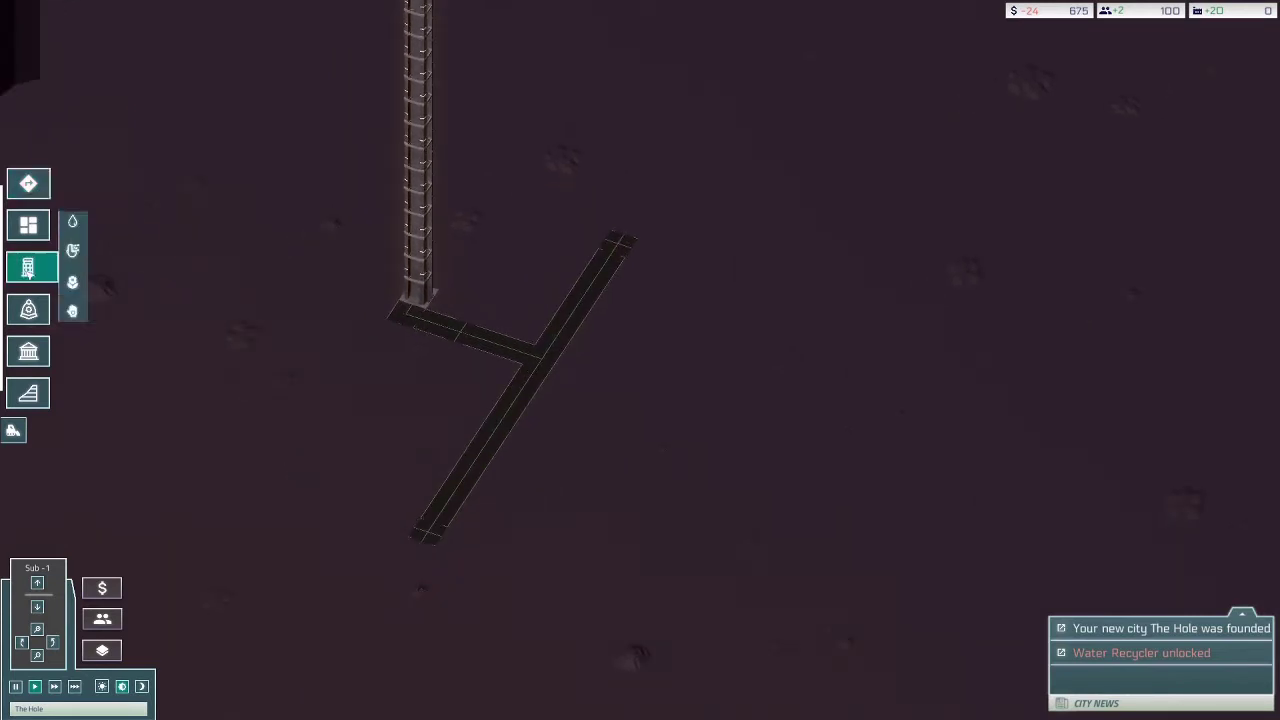
pyautogui.click(76, 223)
pyautogui.click(562, 386)
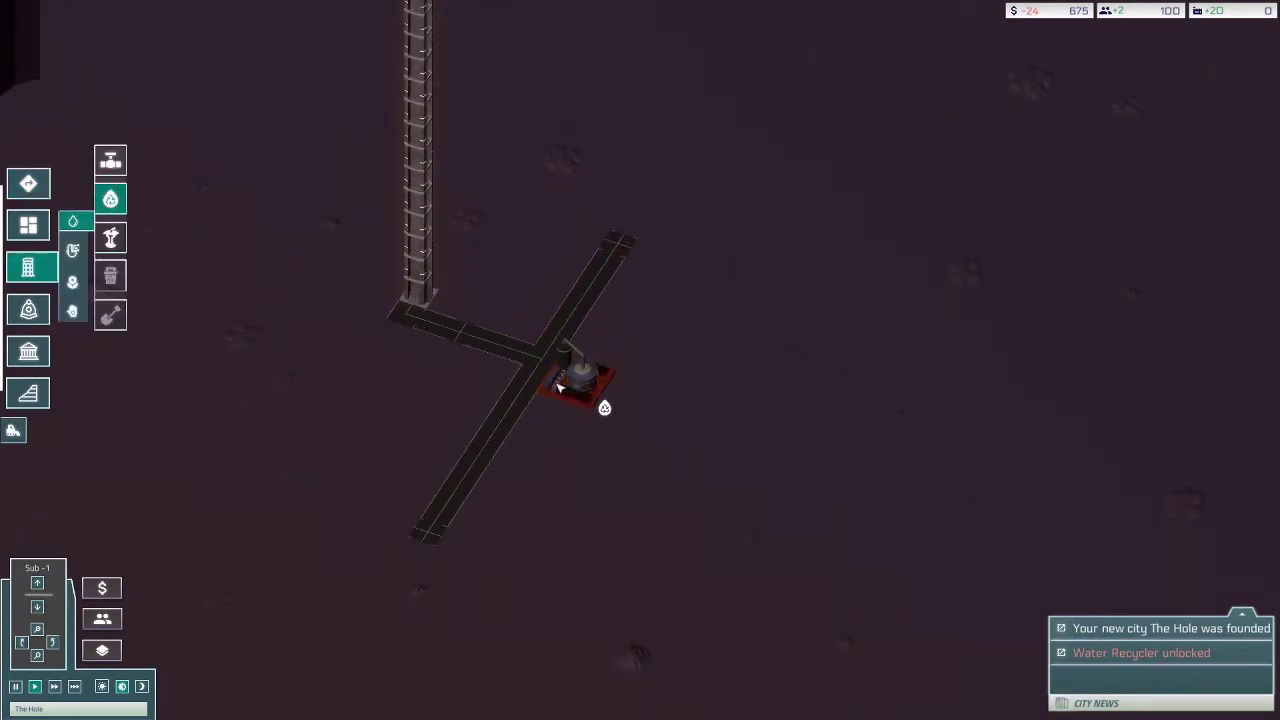
# Lay underground pipes beneath the residential blocks and along their streets on Sub -1, linked to the Water Recycler.
pyautogui.click(110, 160)
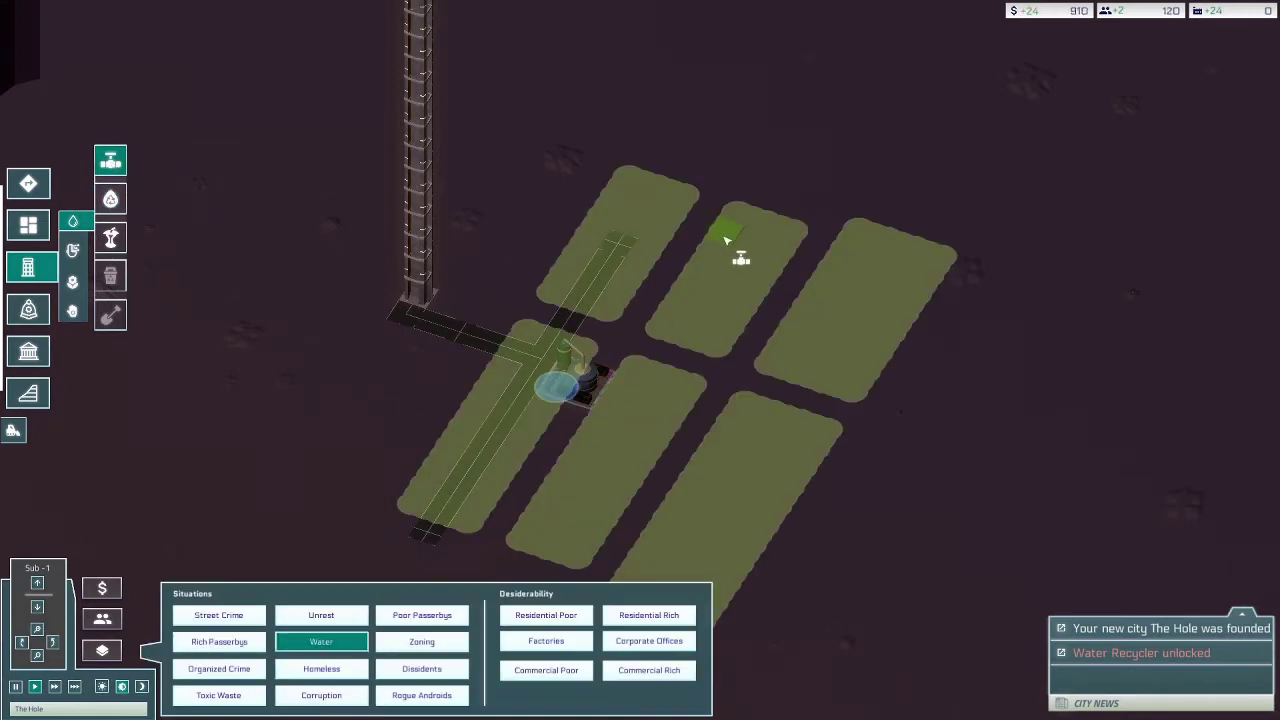
pyautogui.moveTo(735, 225); pyautogui.dragTo(500, 568)
pyautogui.moveTo(720, 215); pyautogui.dragTo(567, 519)
pyautogui.press('s')
pyautogui.press('d')
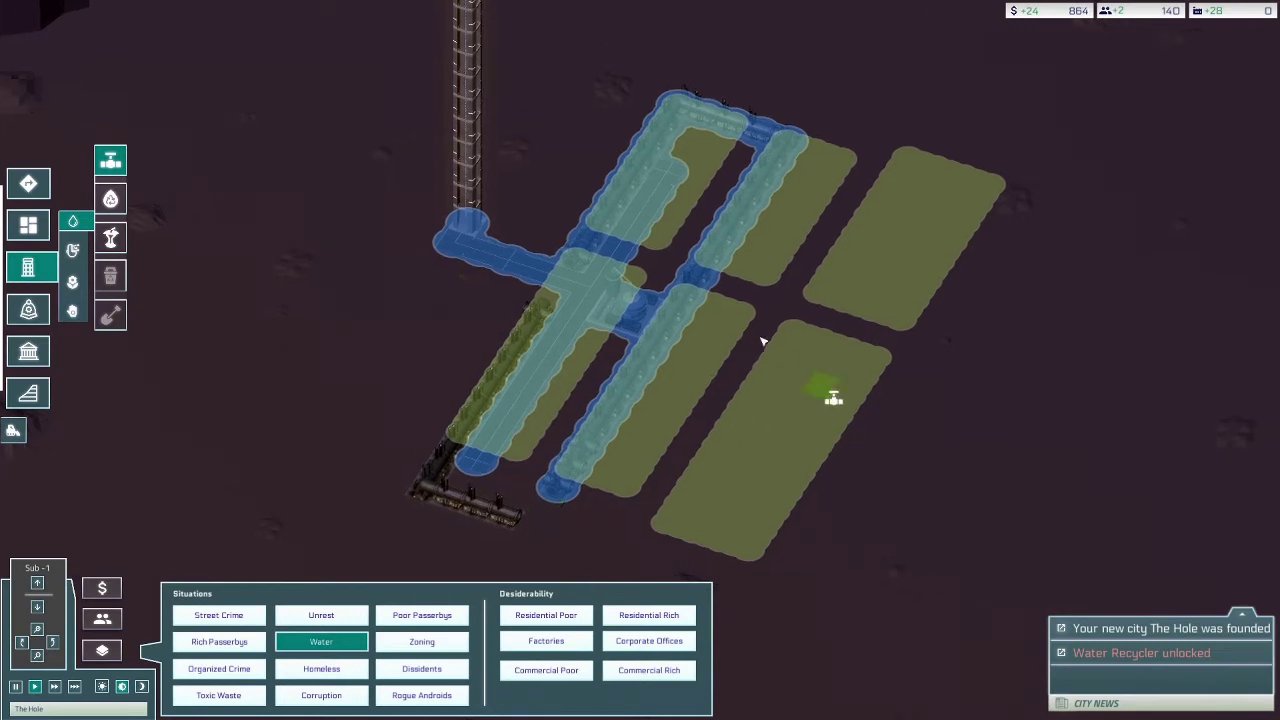
# Extend a main pipe eastward from the middle line and run branch pipes beneath both factory blocks.
pyautogui.moveTo(690, 268); pyautogui.dragTo(873, 335)
pyautogui.moveTo(903, 187); pyautogui.dragTo(830, 305)
pyautogui.moveTo(768, 332); pyautogui.dragTo(674, 480)
pyautogui.press('s')
pyautogui.press('w')
pyautogui.press('d')
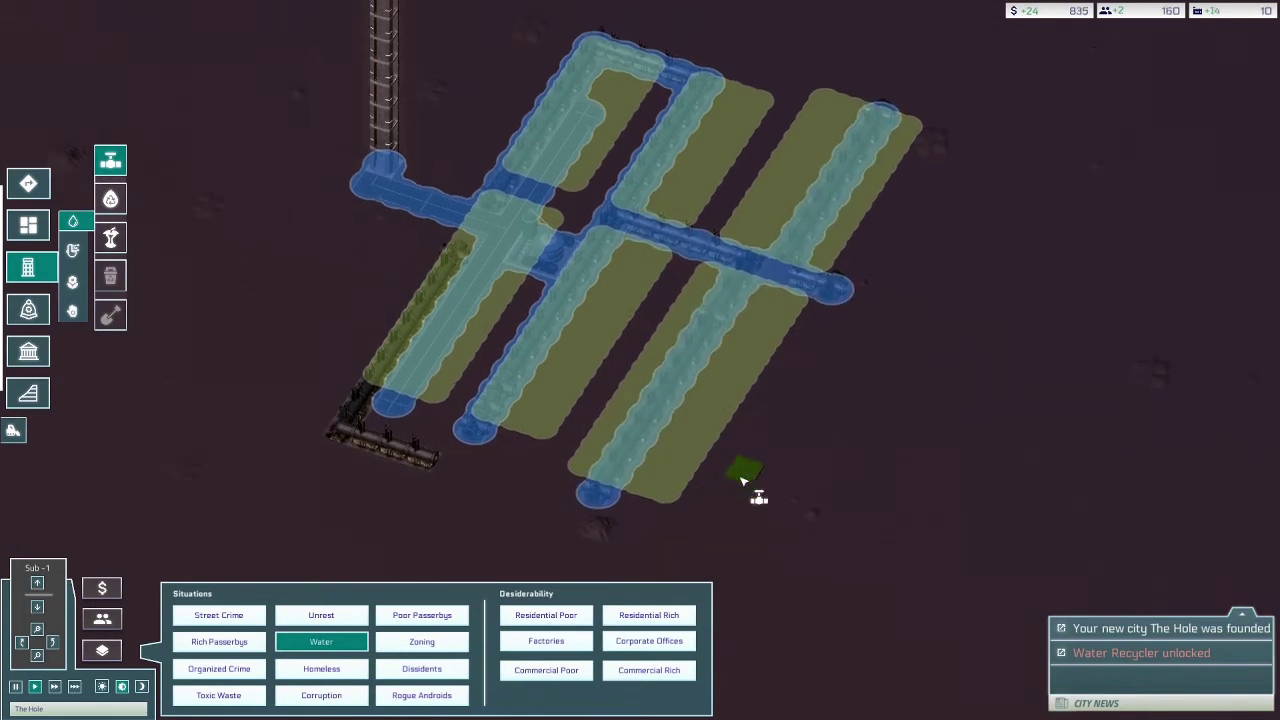
# Extend the southern pipe between the outer residential line and the middle line.
pyautogui.click(448, 457)
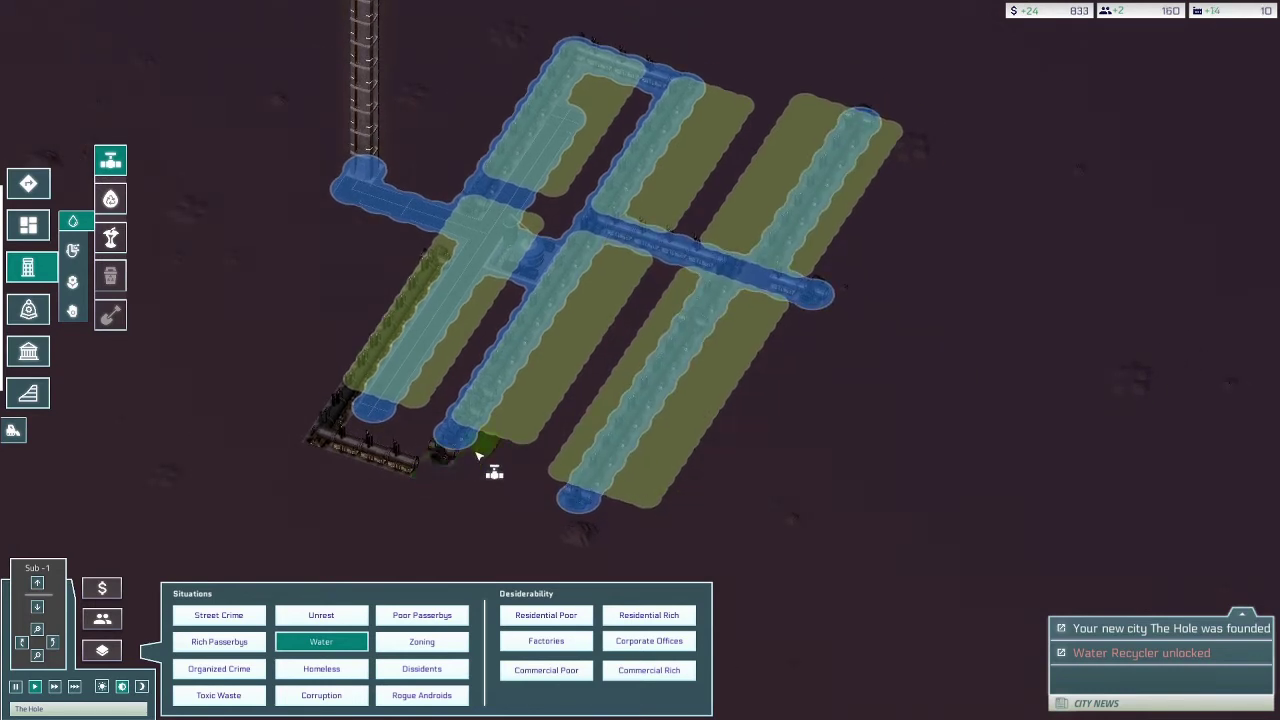
pyautogui.click(458, 481)
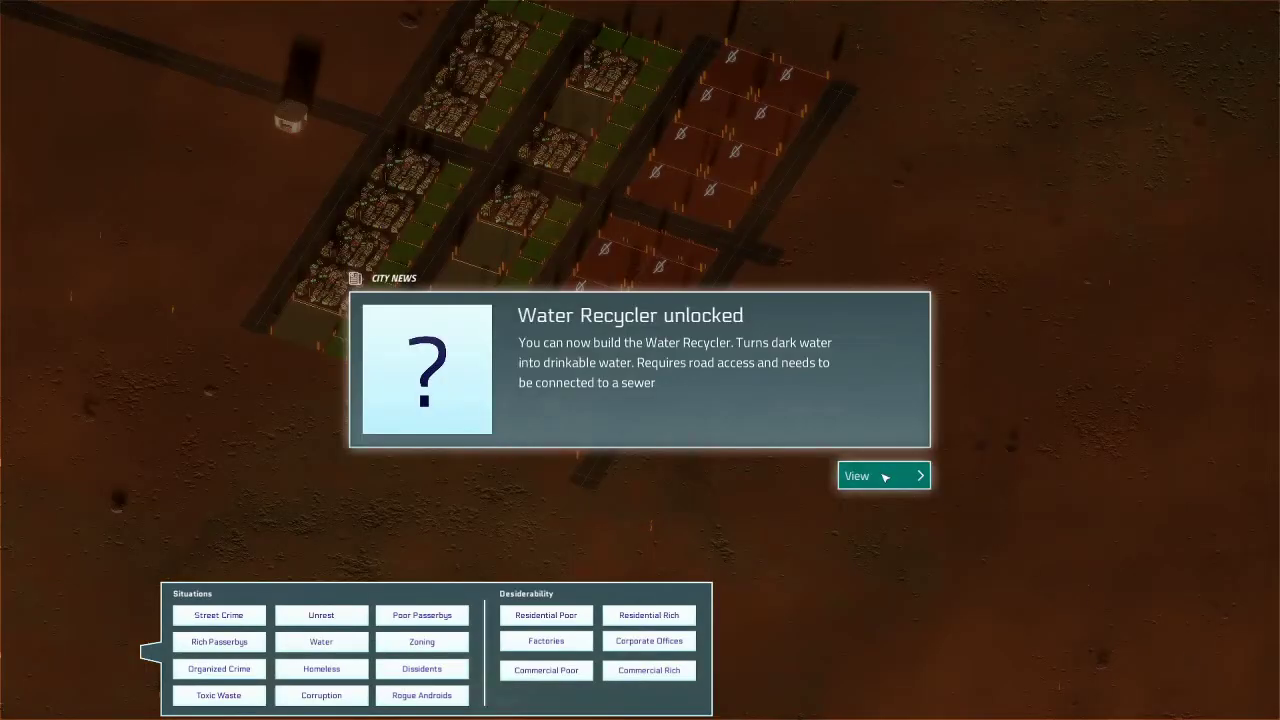
# Leave the Water Recycler notice and look through the available city service categories.
pyautogui.click(884, 477)
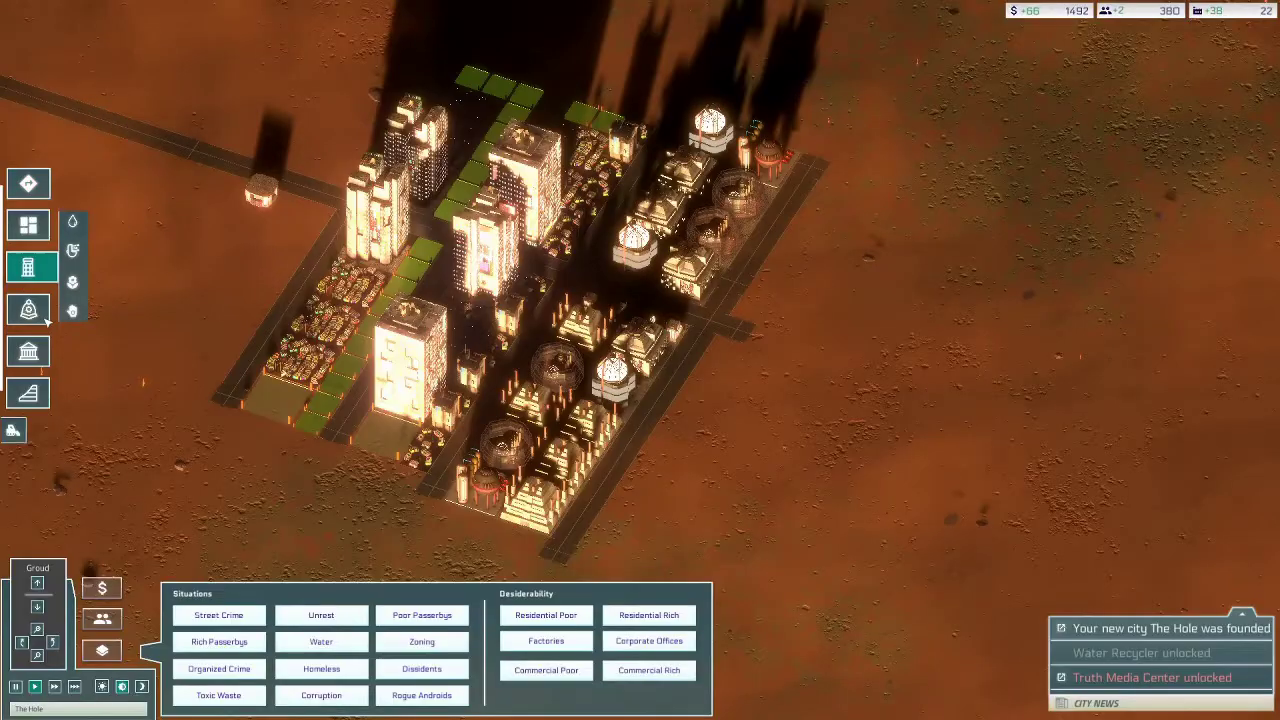
pyautogui.moveTo(54, 314)
pyautogui.moveTo(48, 281)
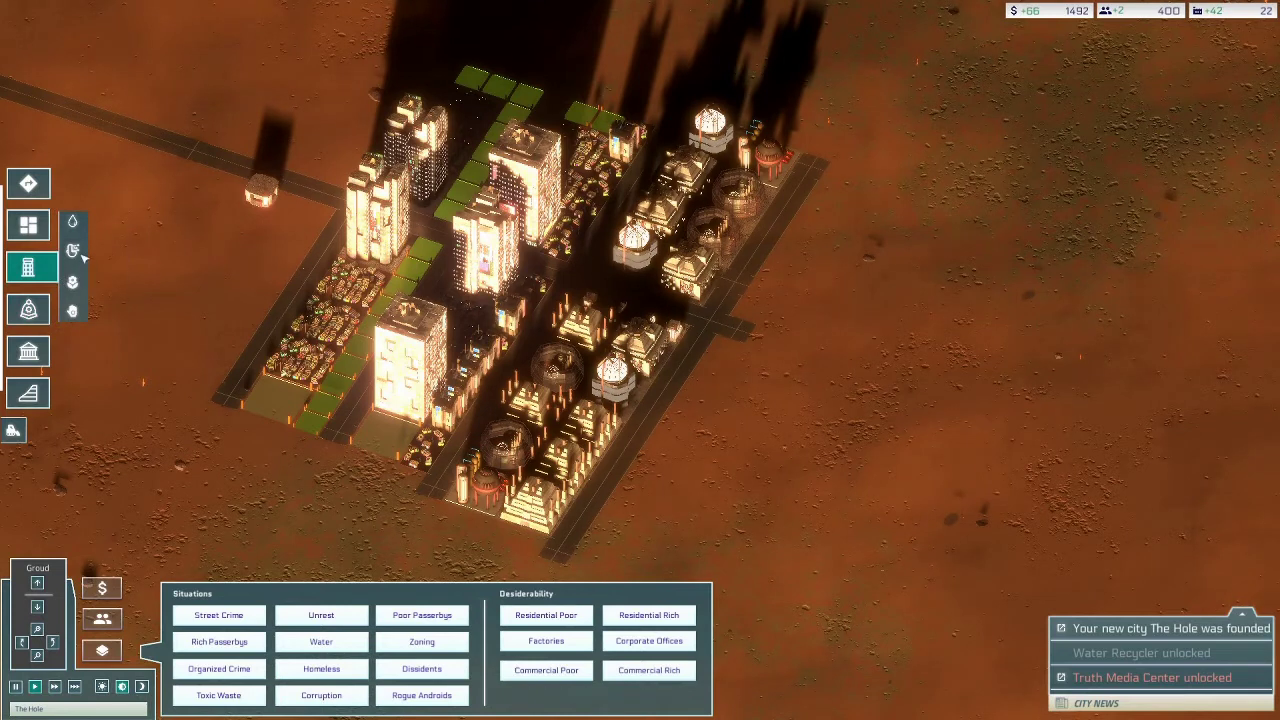
pyautogui.moveTo(84, 254)
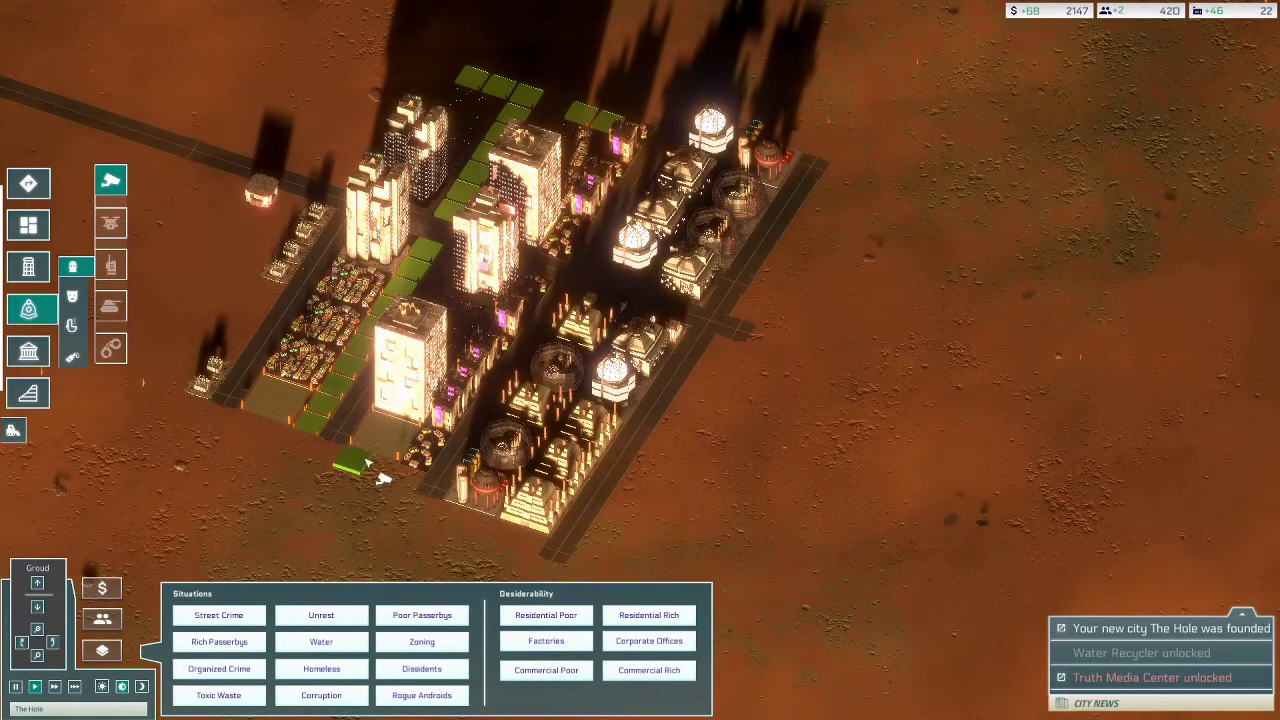
# Preview the city under day and night lighting and return it to the sunset lighting.
pyautogui.scroll(2, 366, 462)
pyautogui.click(104, 686)
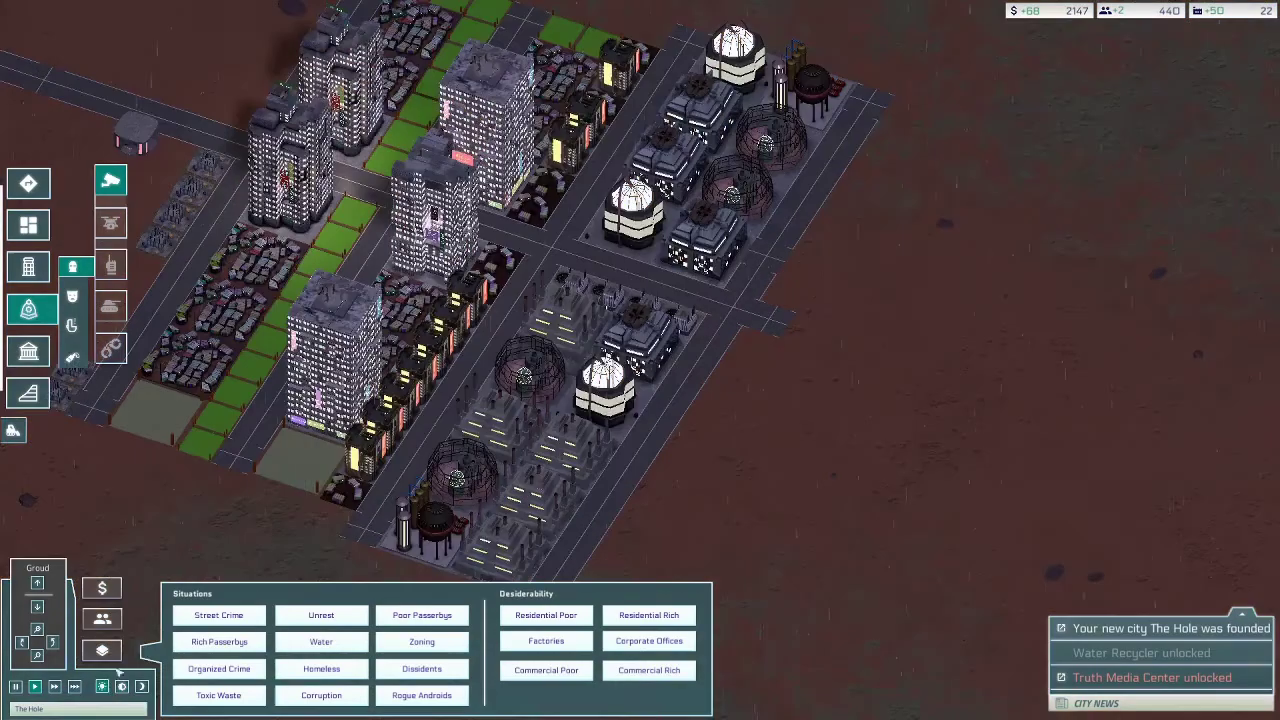
pyautogui.moveTo(311, 496); pyautogui.dragTo(372, 475, button='middle')
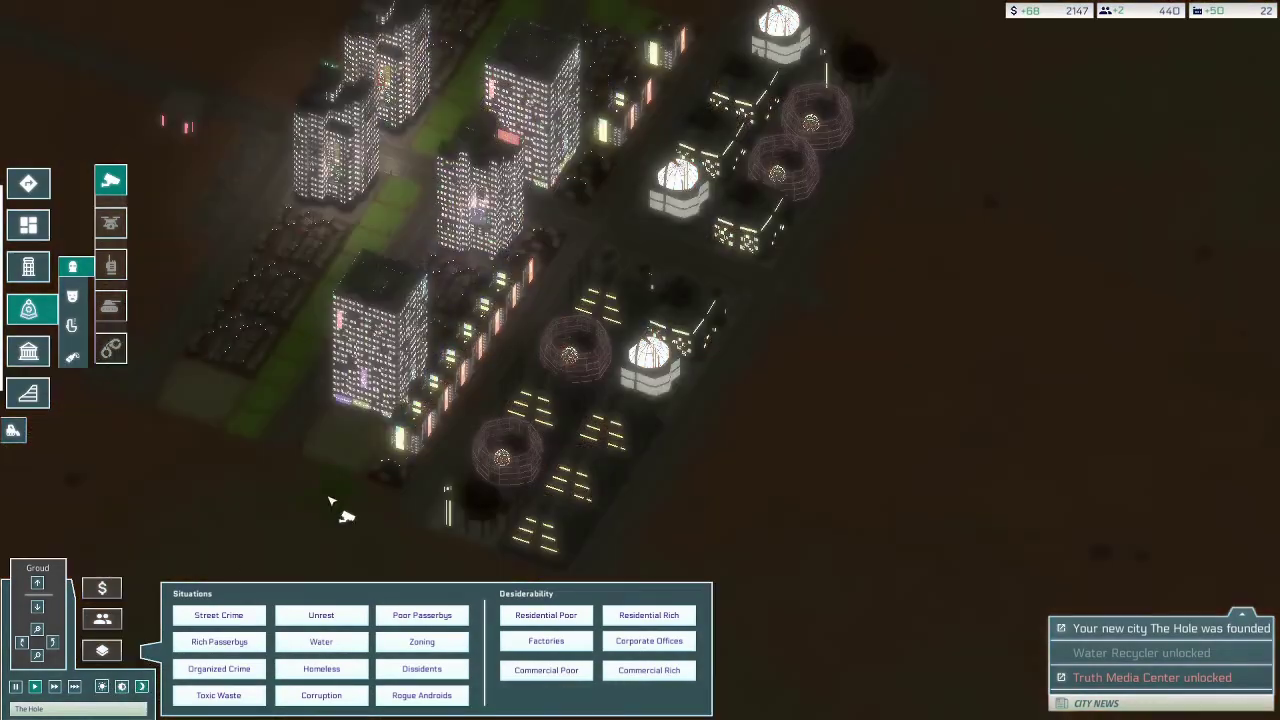
pyautogui.scroll(-1, 332, 501)
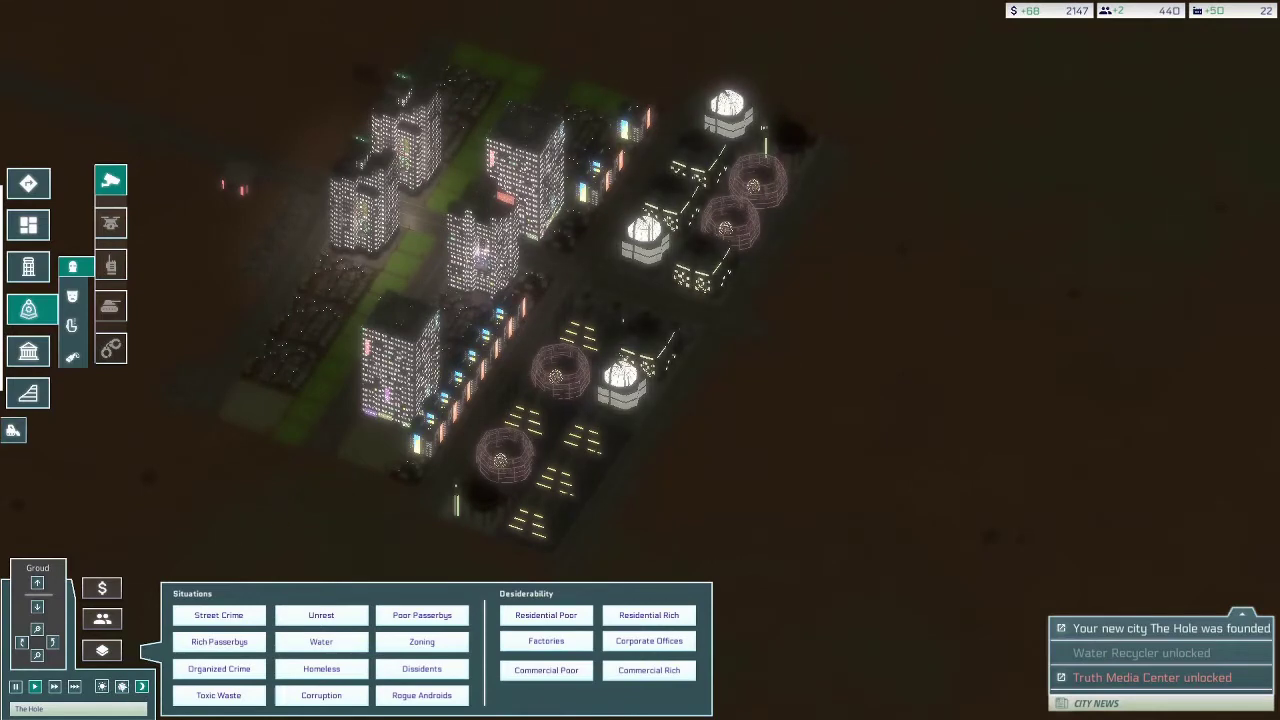
pyautogui.click(123, 686)
pyautogui.scroll(-2, 575, 438)
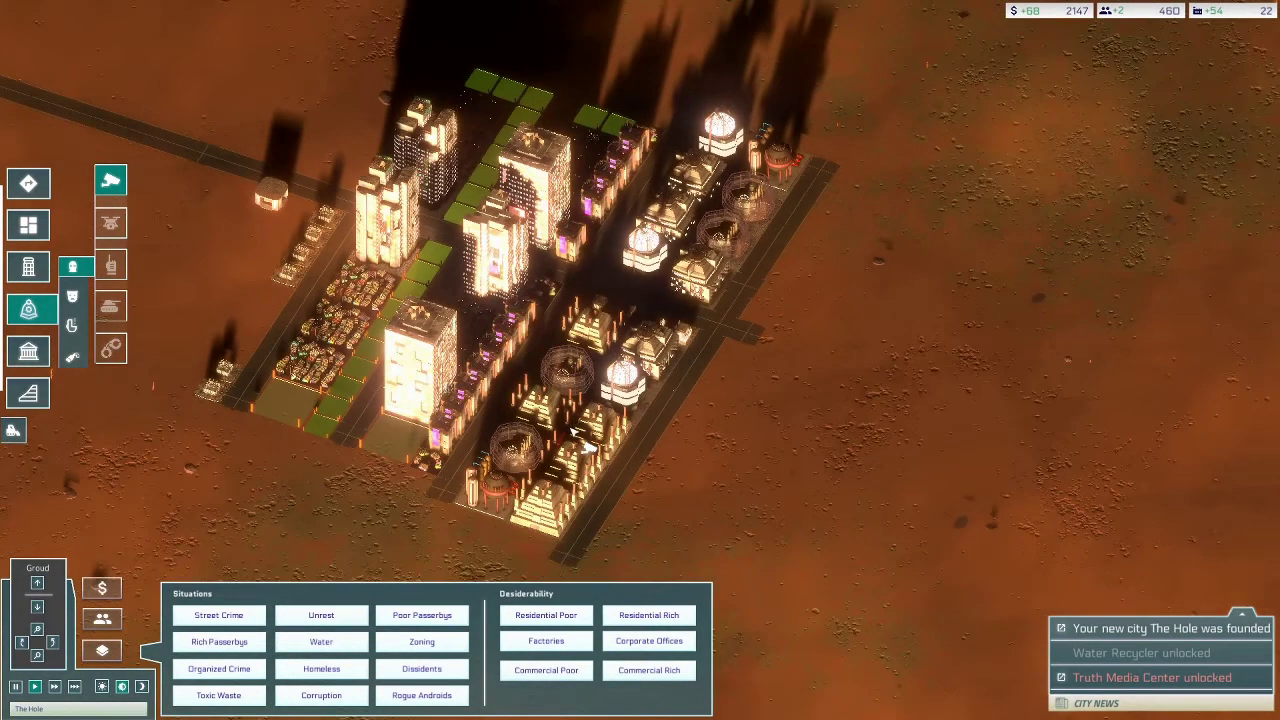
# Extend the main road of The Hole eastward past the factory blocks.
pyautogui.click(28, 183)
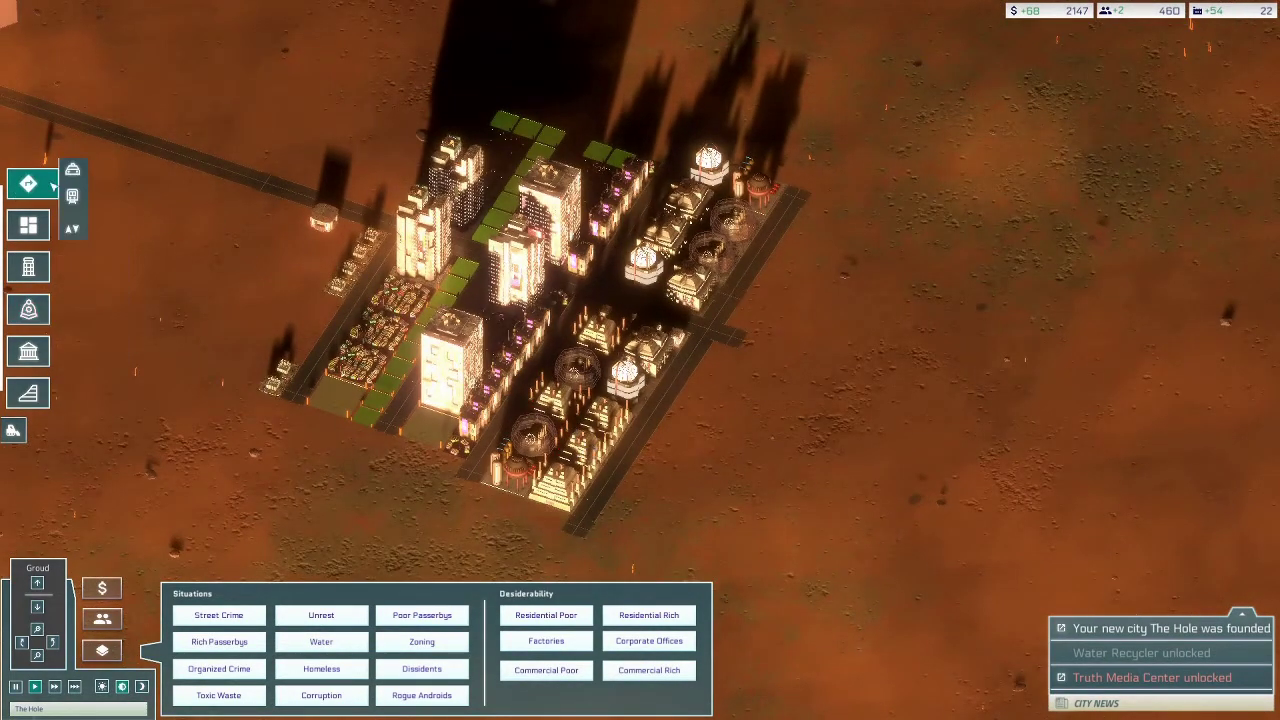
pyautogui.click(72, 168)
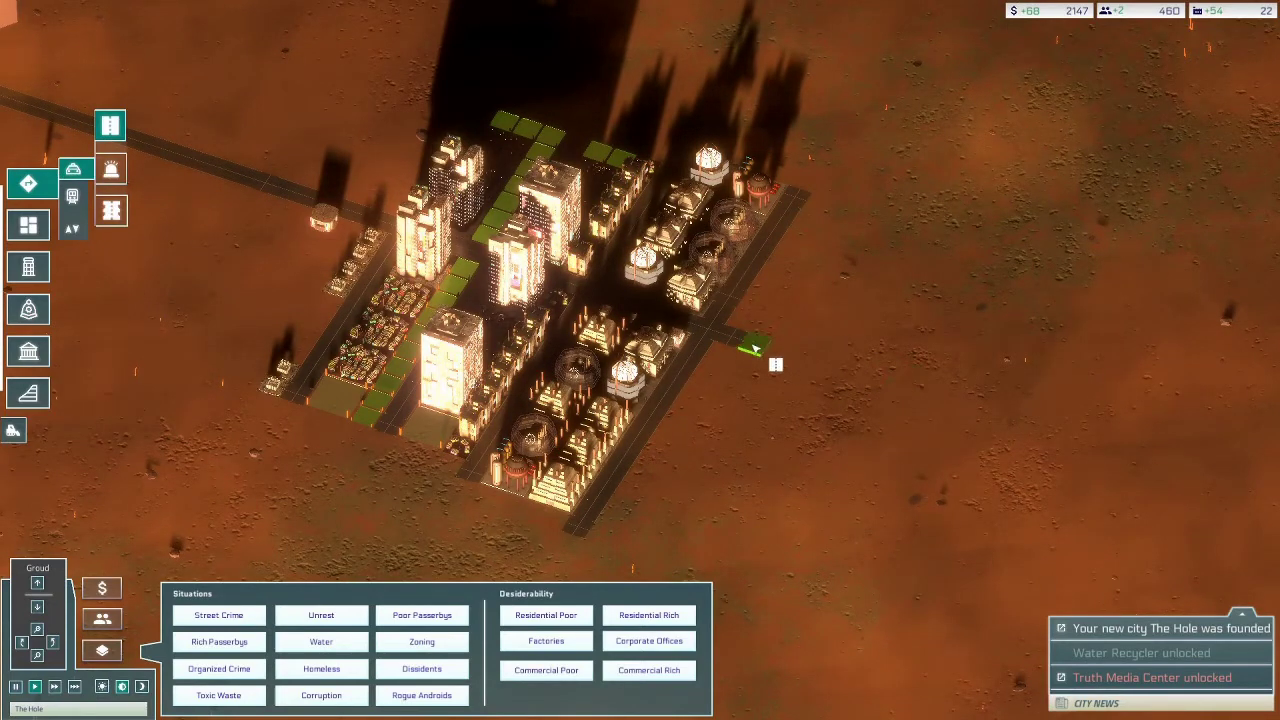
pyautogui.moveTo(775, 364); pyautogui.dragTo(1050, 456)
# Show the population and zone demand statistics, and extend the street between the housing and factories southwest.
pyautogui.click(102, 619)
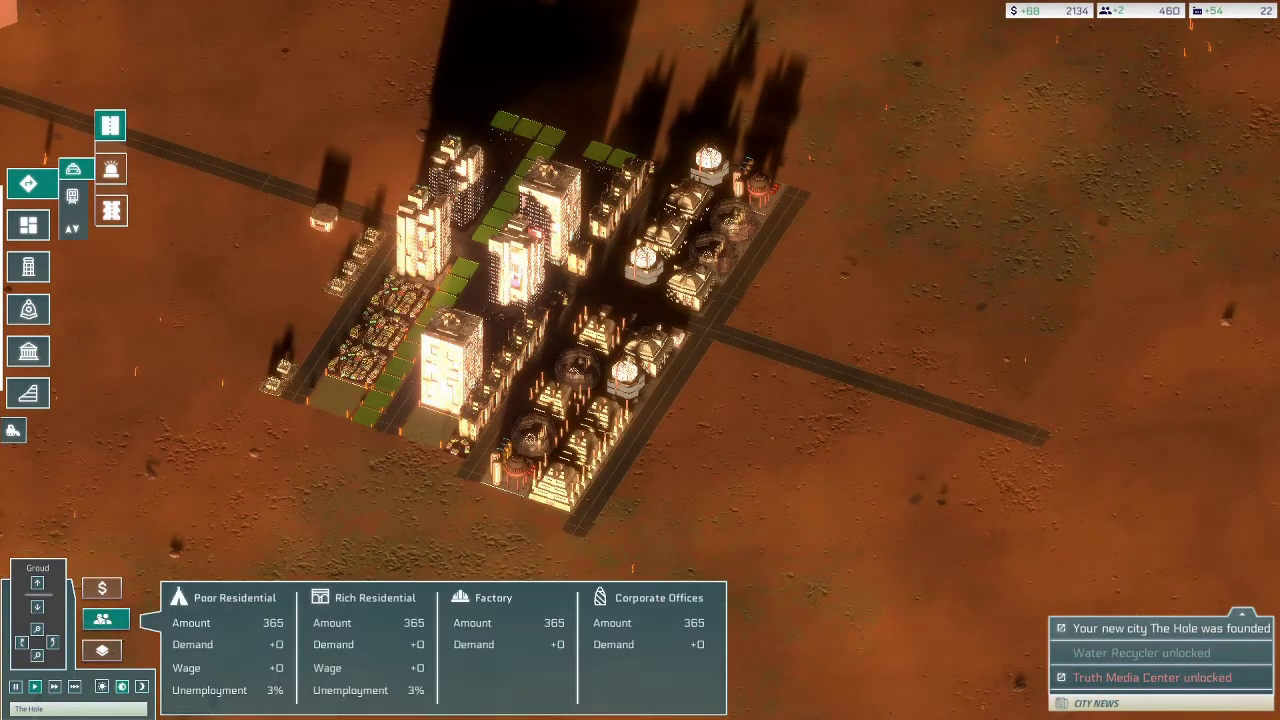
pyautogui.scroll(-2, 780, 342)
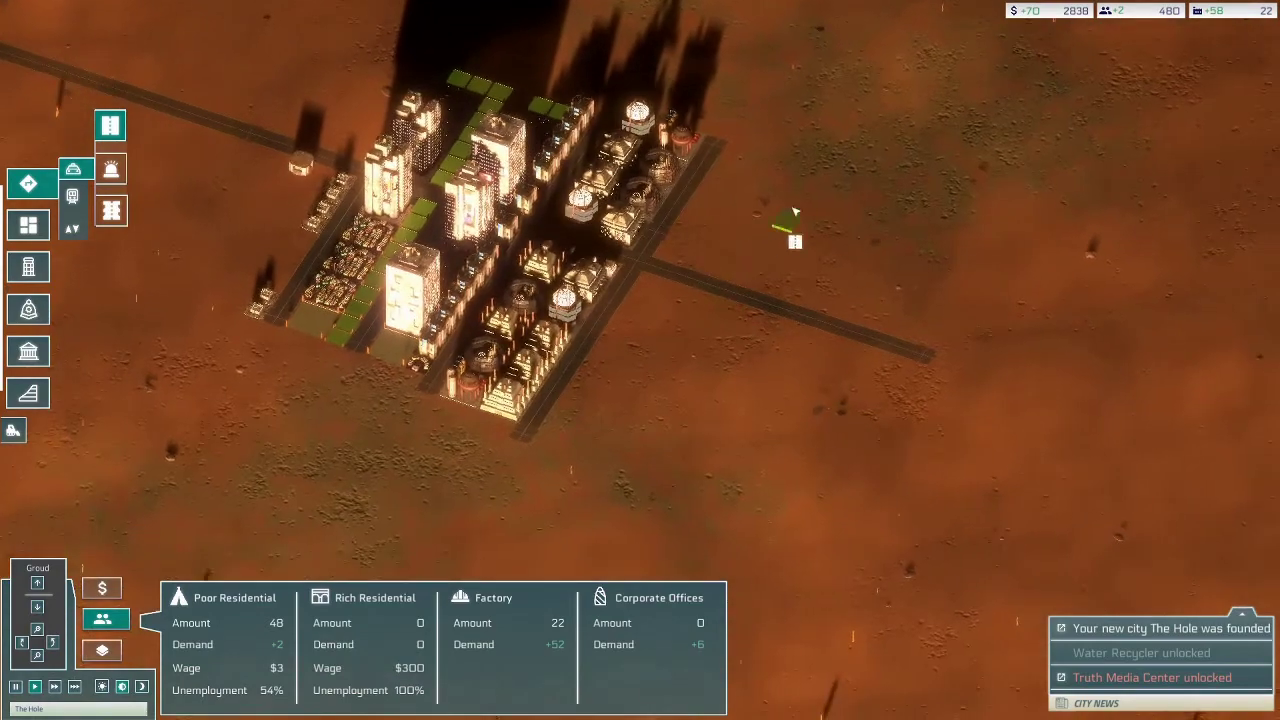
pyautogui.moveTo(424, 400); pyautogui.dragTo(322, 556)
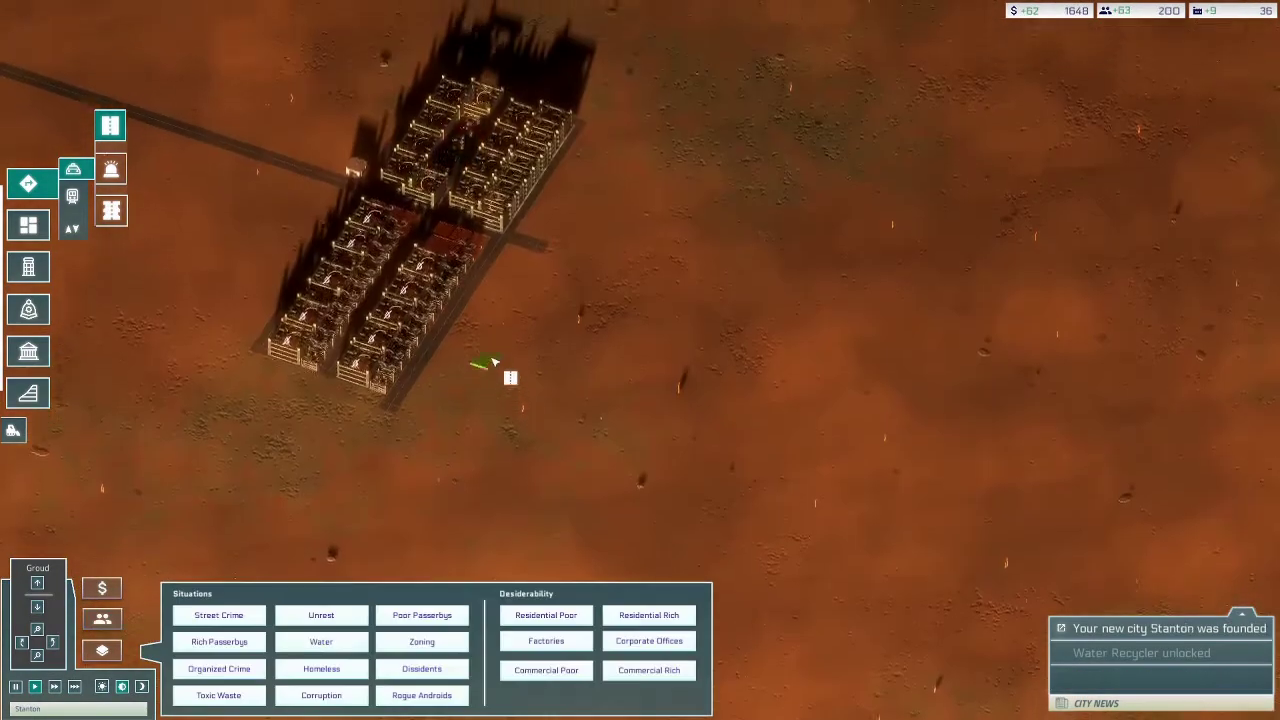
# Extend Stanton's main road eastward beyond the last street of zoned blocks.
pyautogui.scroll(3, 492, 362)
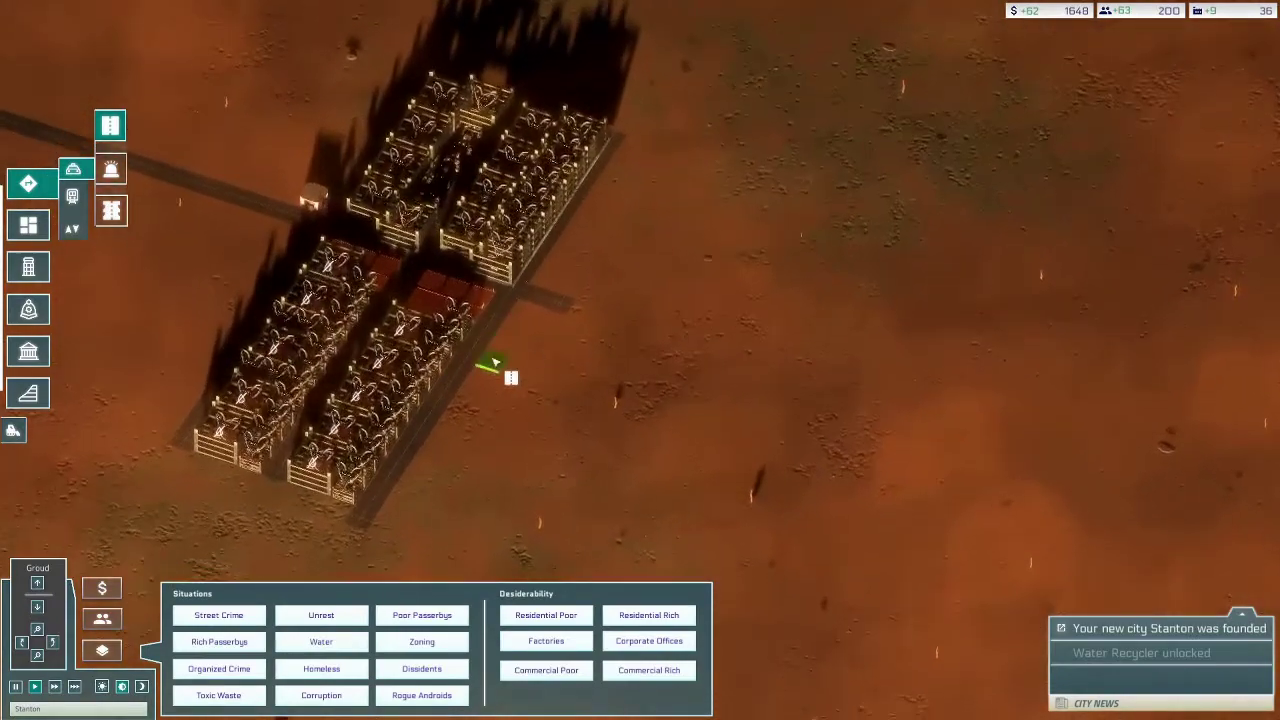
pyautogui.moveTo(575, 323); pyautogui.dragTo(778, 373)
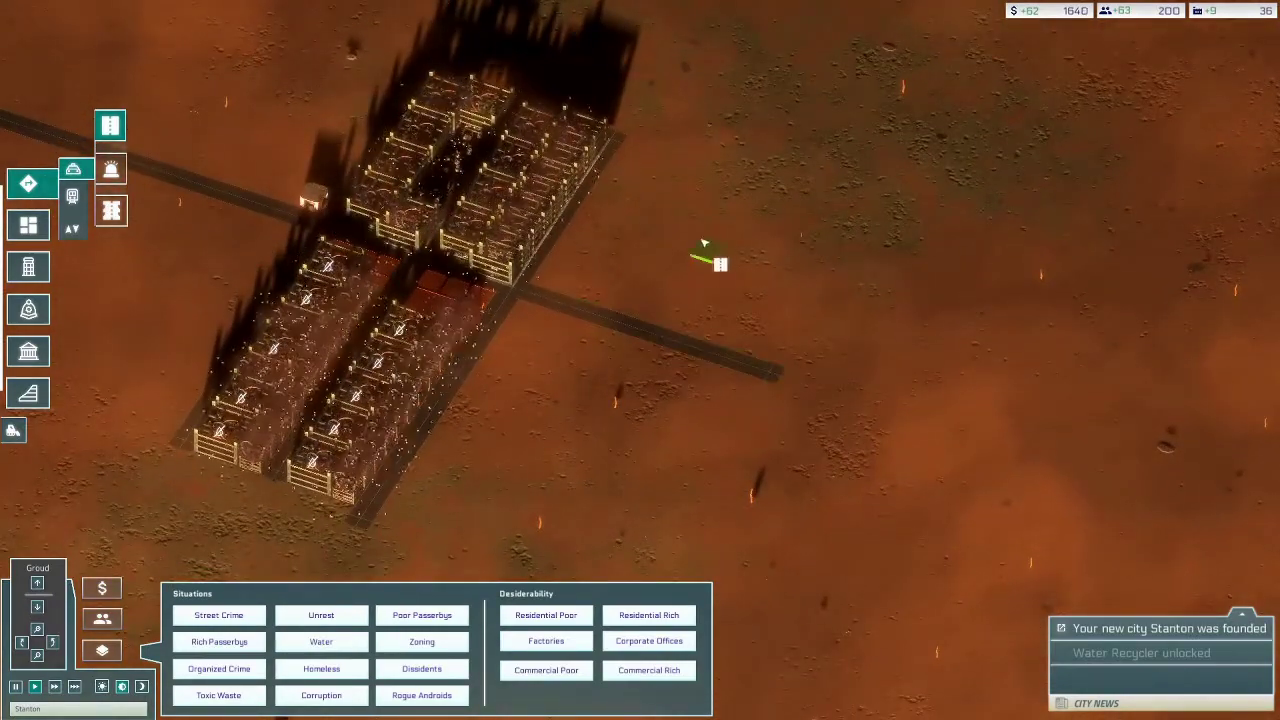
pyautogui.press('d')
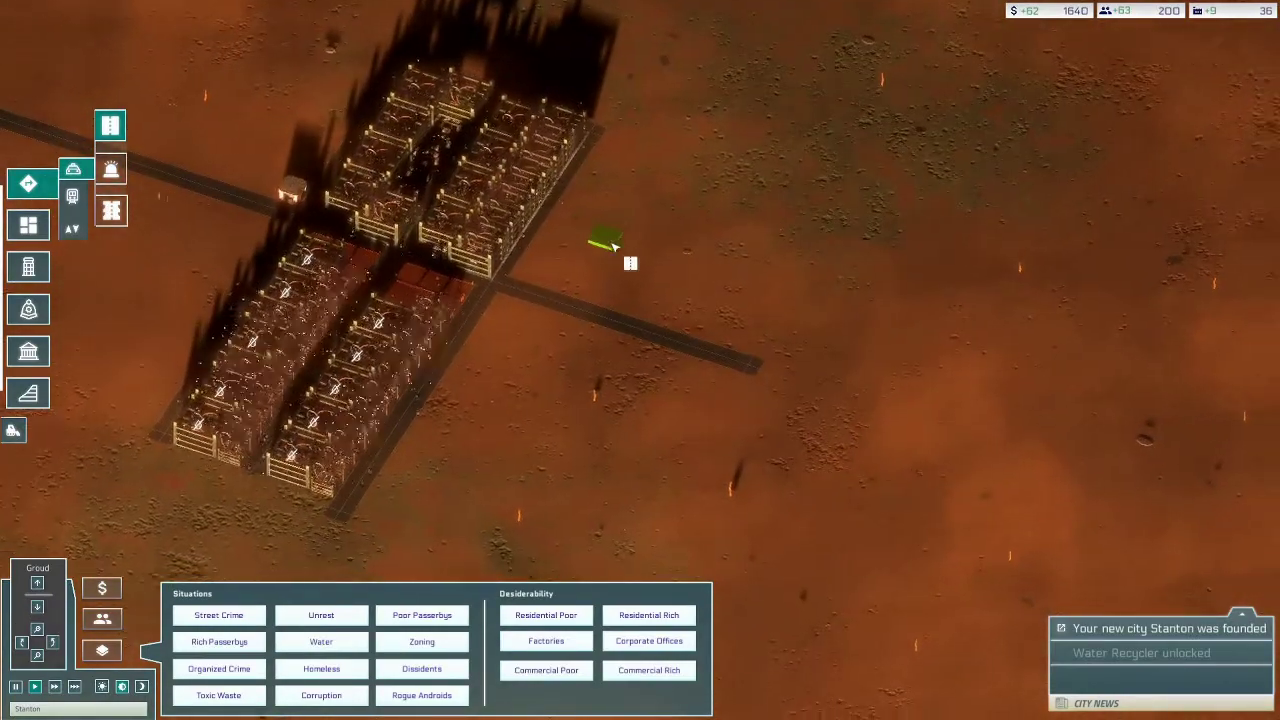
# Check the cost and effect of the Camera Nest among the surveillance buildings.
pyautogui.click(30, 311)
pyautogui.click(76, 296)
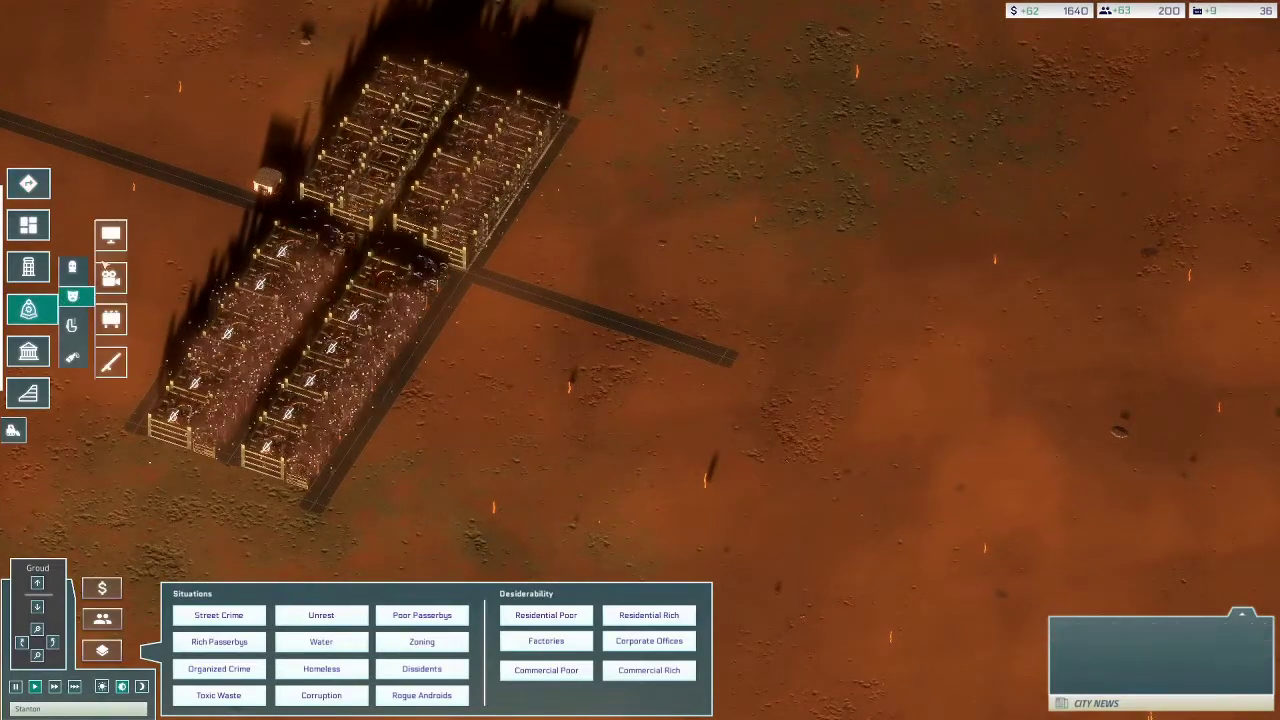
pyautogui.click(72, 266)
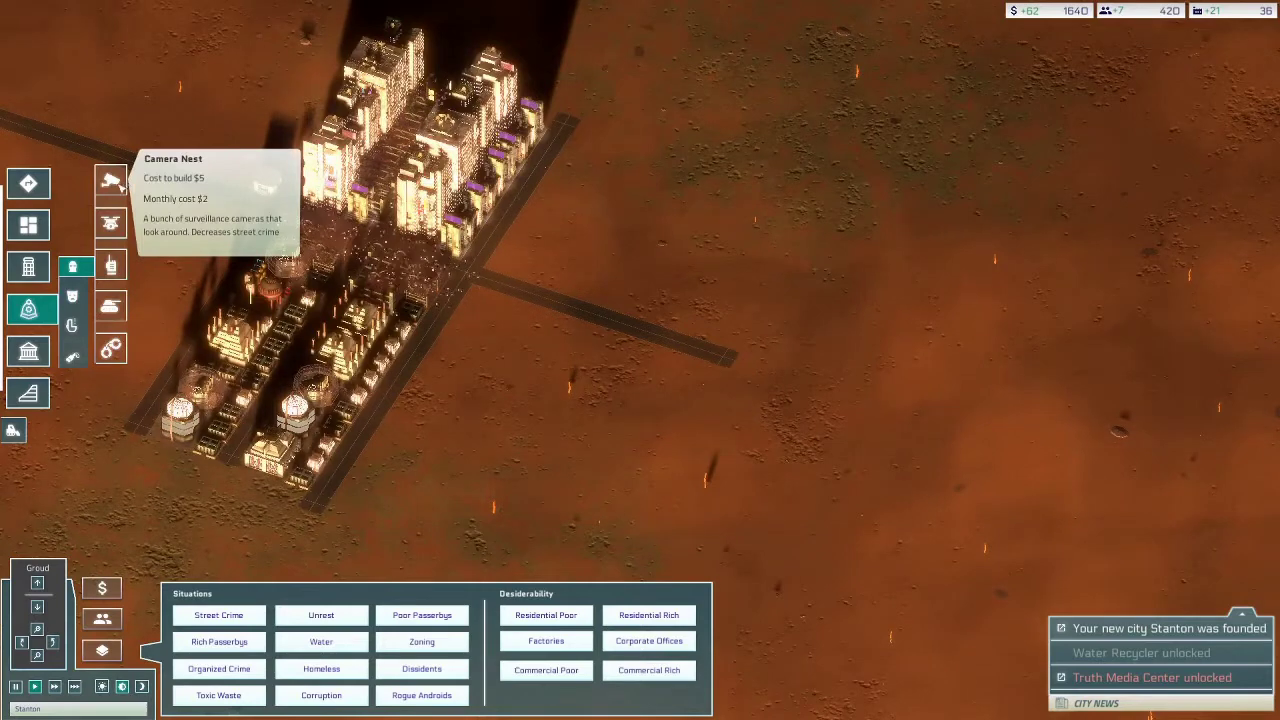
# Place two pyramid-shaped buildings beside Stanton's eastern junction and two more at the southern end of its factory street.
pyautogui.click(28, 268)
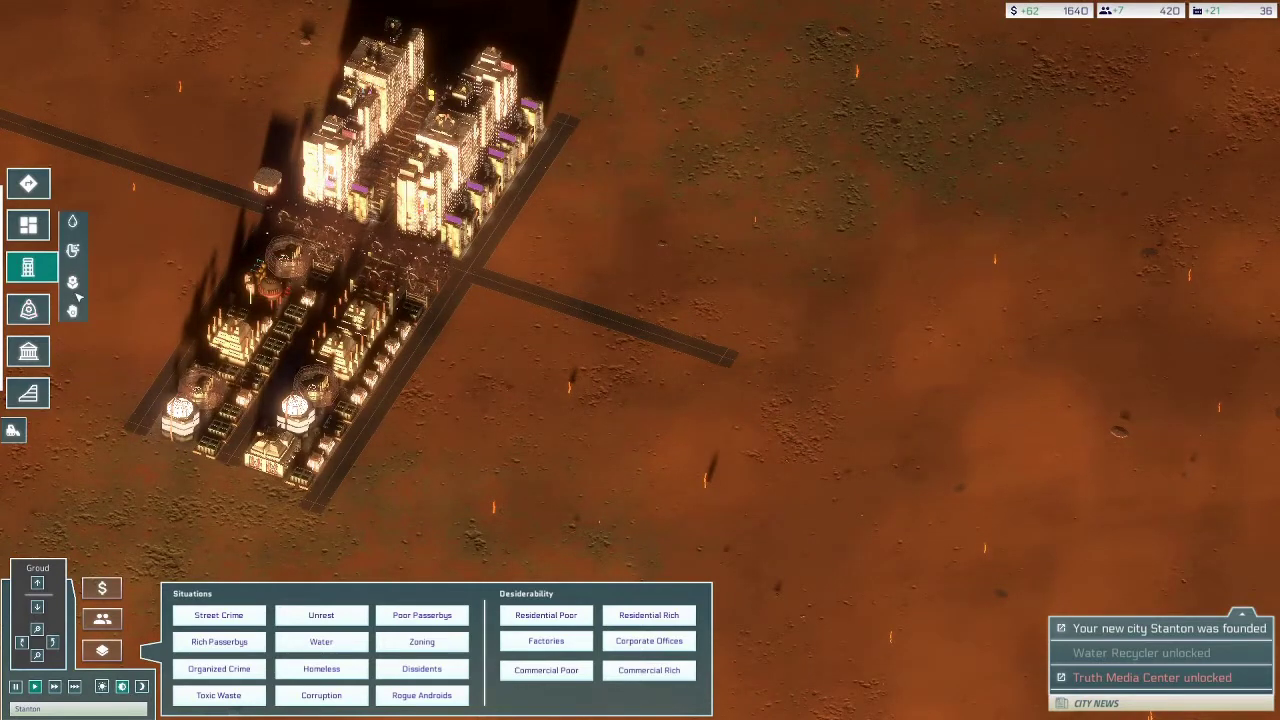
pyautogui.click(73, 250)
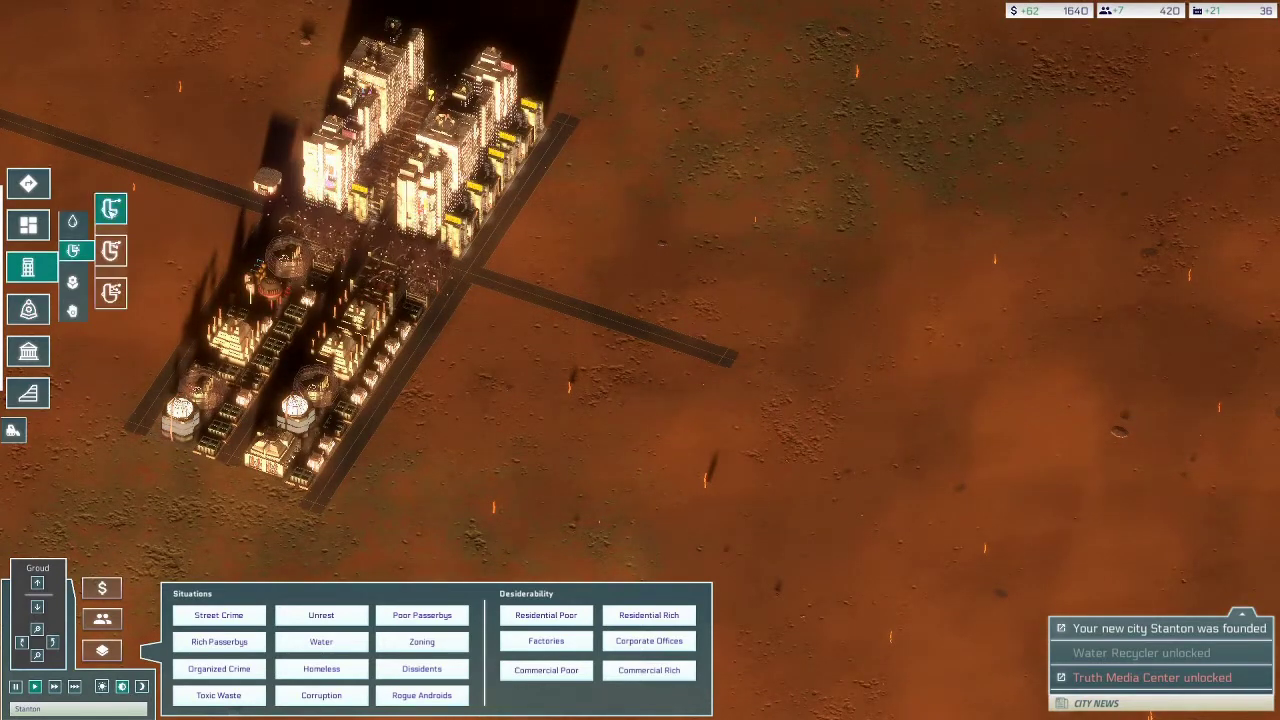
pyautogui.click(546, 289)
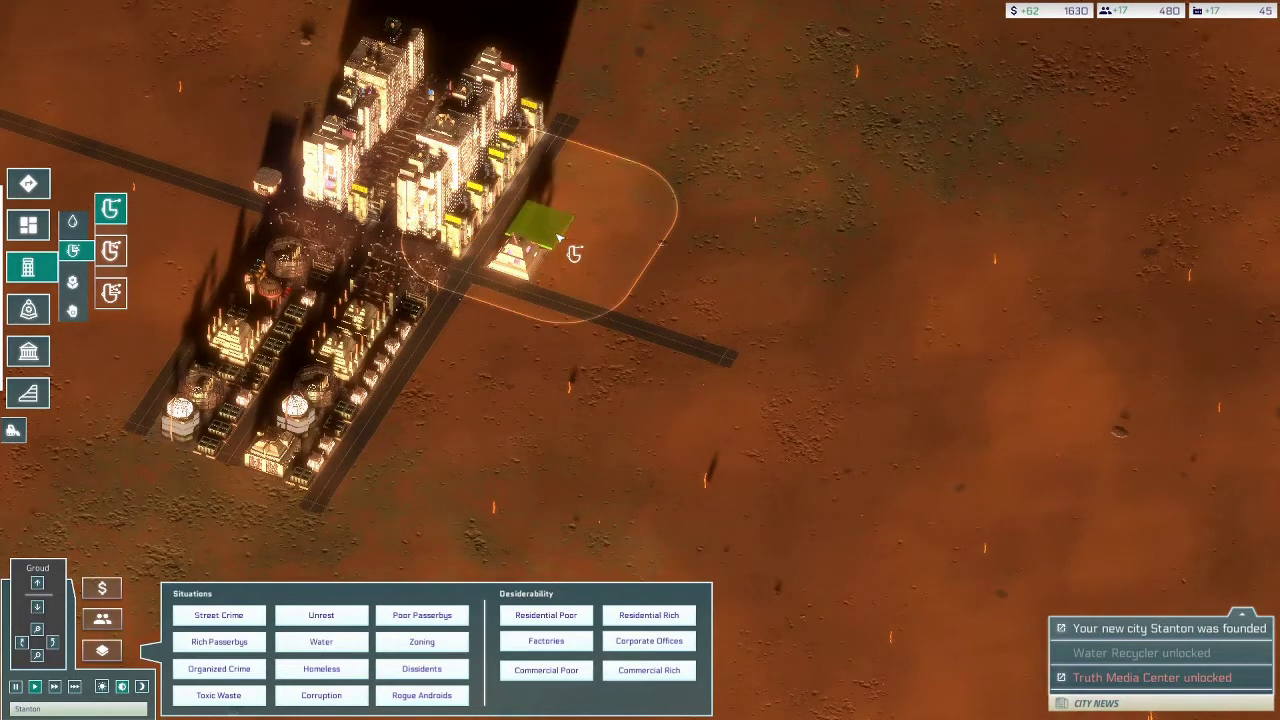
pyautogui.click(559, 237)
pyautogui.press('s')
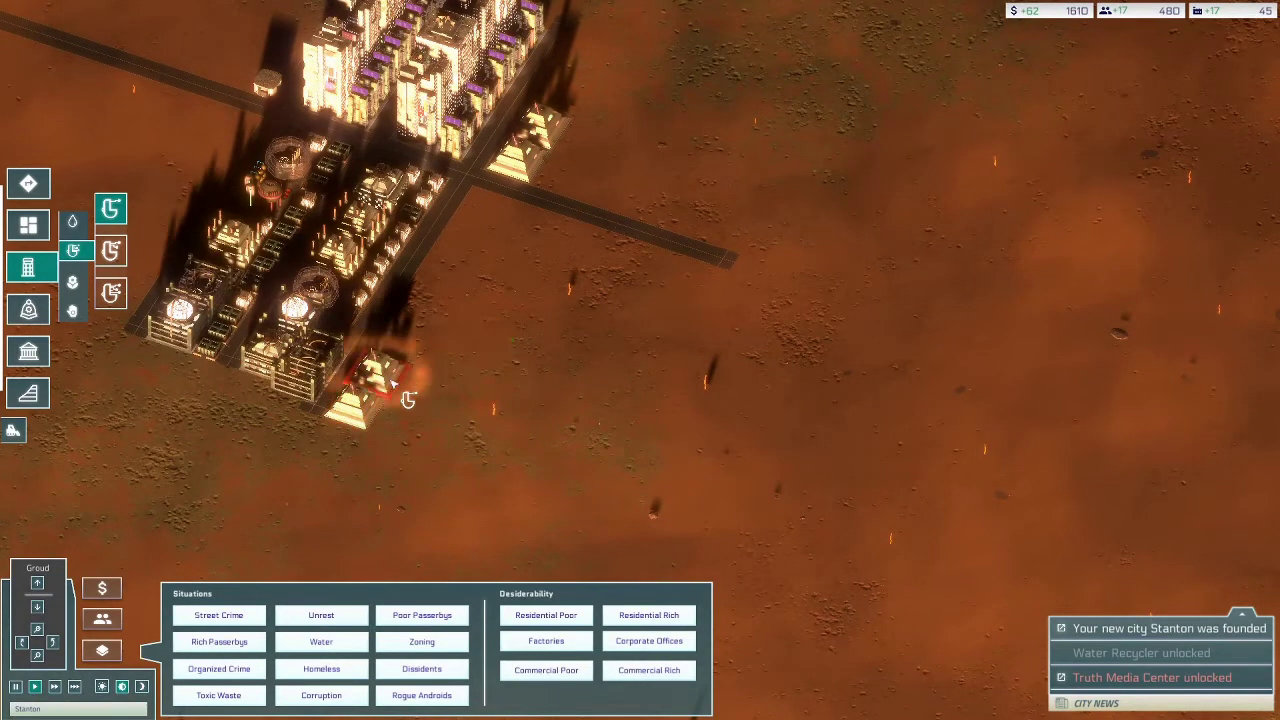
pyautogui.press('a')
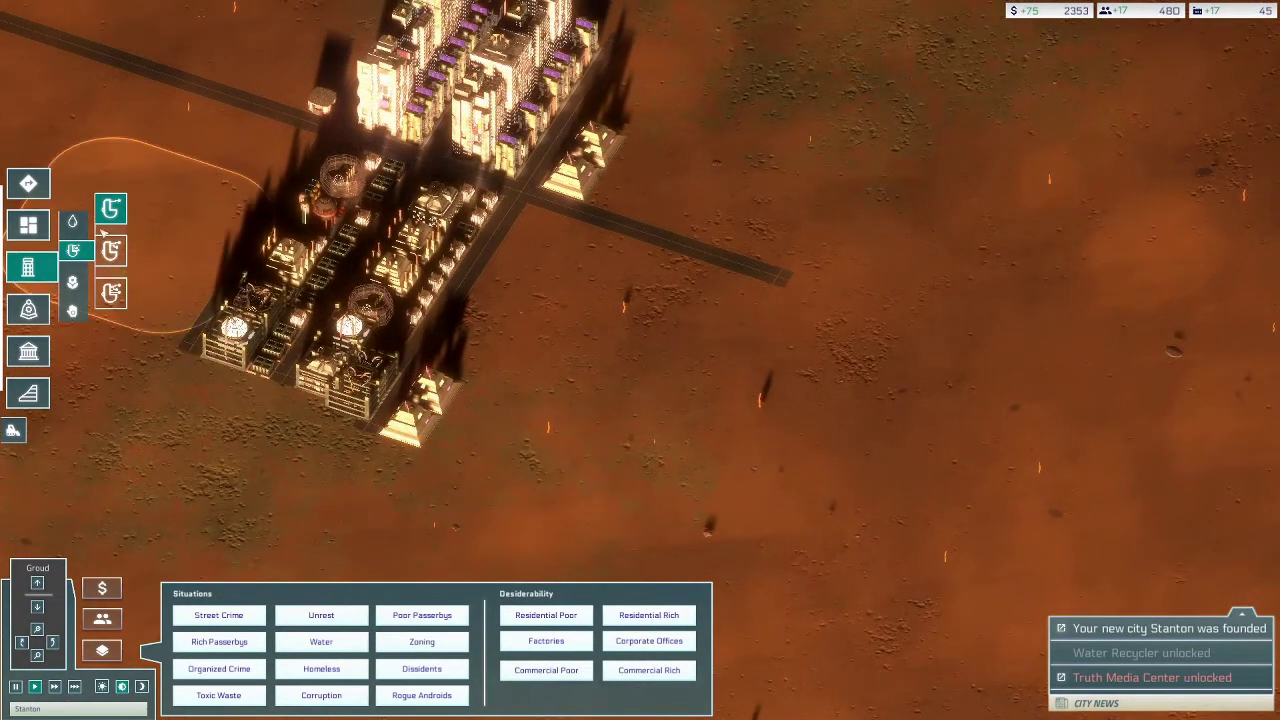
pyautogui.click(38, 194)
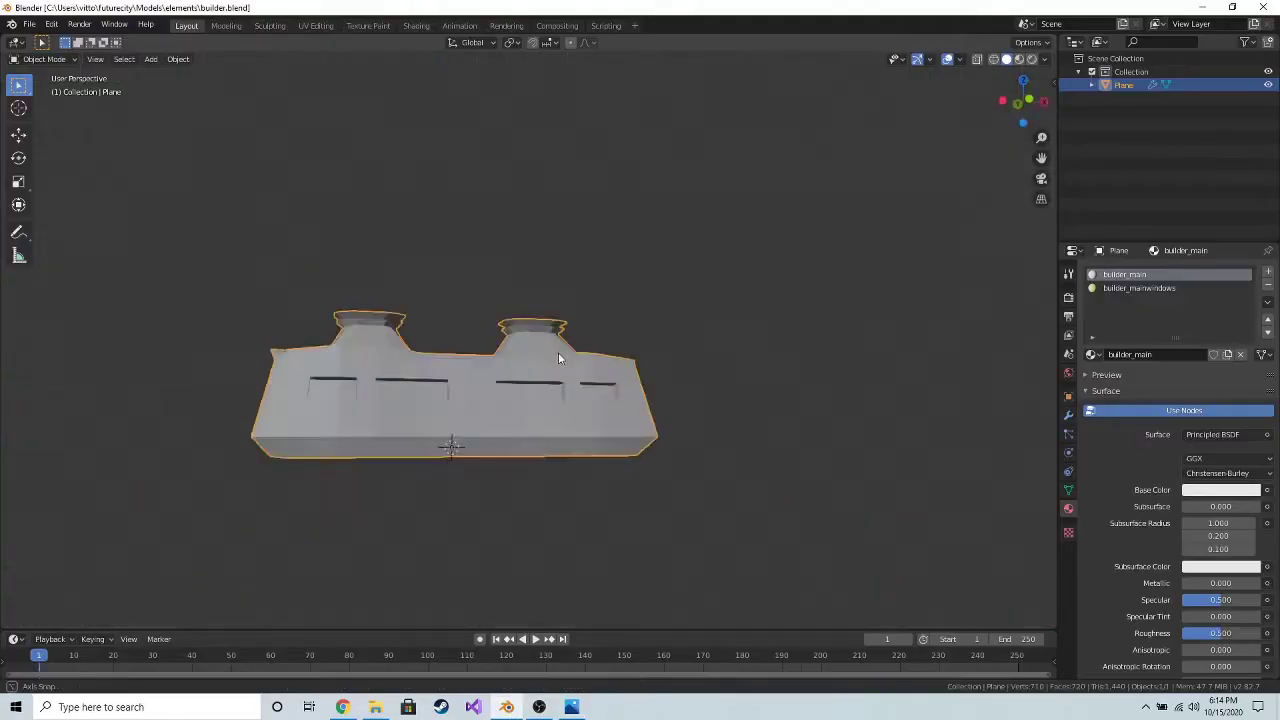
# Switch to Blender, extrude and rescale the top face of the hull's roof stack, and save builder.blend.
pyautogui.press('KP_3')
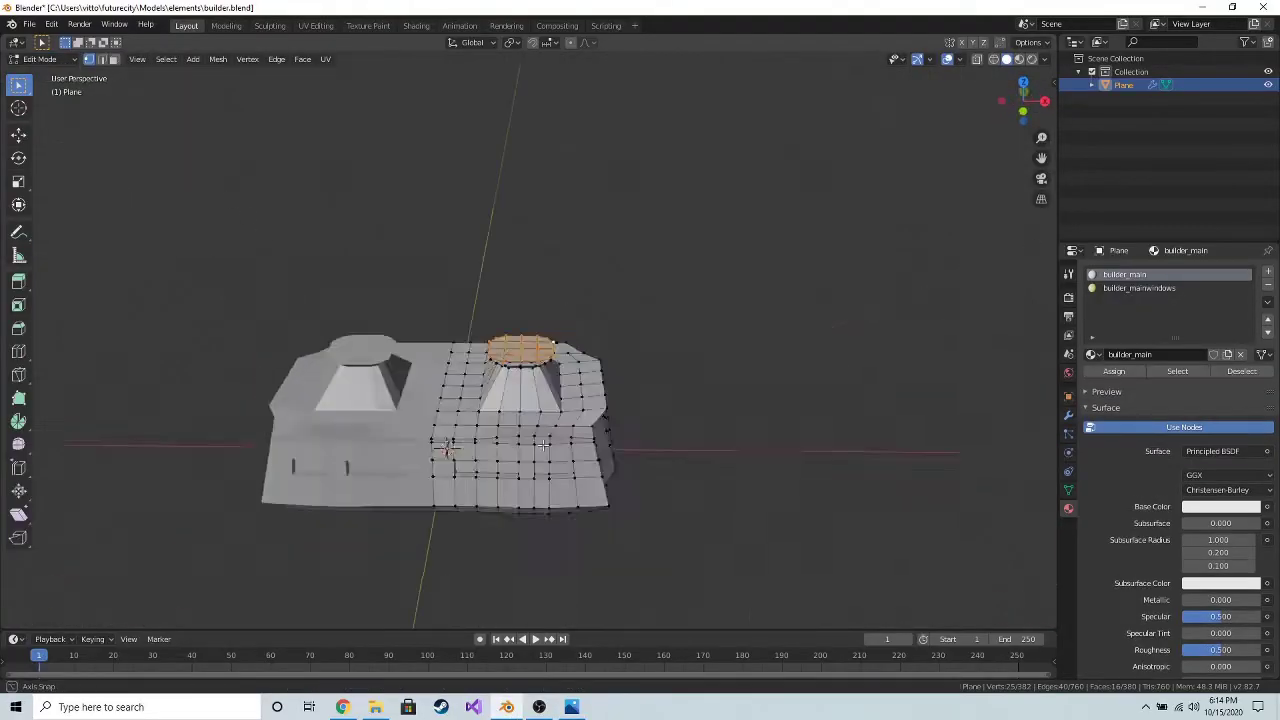
pyautogui.press('KP_7')
pyautogui.press('s')
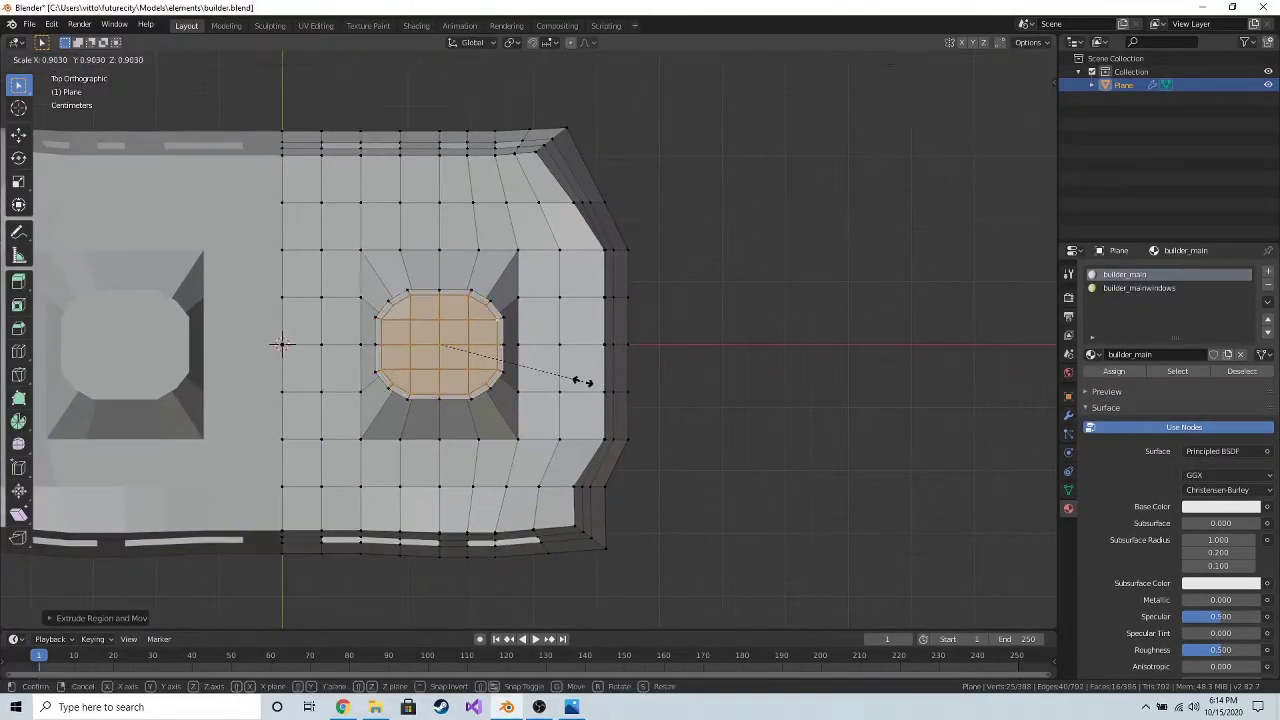
pyautogui.click(586, 380)
pyautogui.moveTo(586, 380); pyautogui.dragTo(495, 330, button='middle')
pyautogui.press('Tab')
pyautogui.moveTo(491, 436); pyautogui.dragTo(493, 401, button='middle')
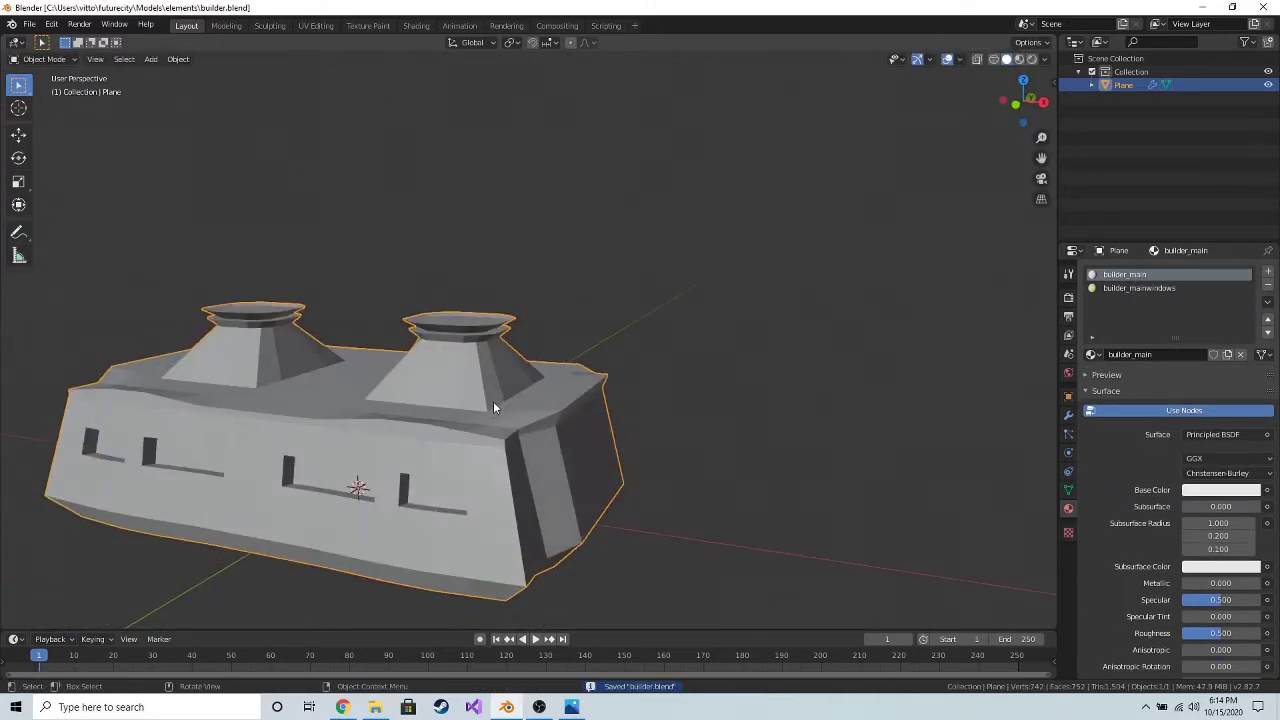
pyautogui.press('KP_1')
pyautogui.hotkey('ctrl', 's')
# Add a mesh plane and rotate its geometry 90° about the X axis.
pyautogui.click(702, 262)
pyautogui.hotkey('shift', 'a')
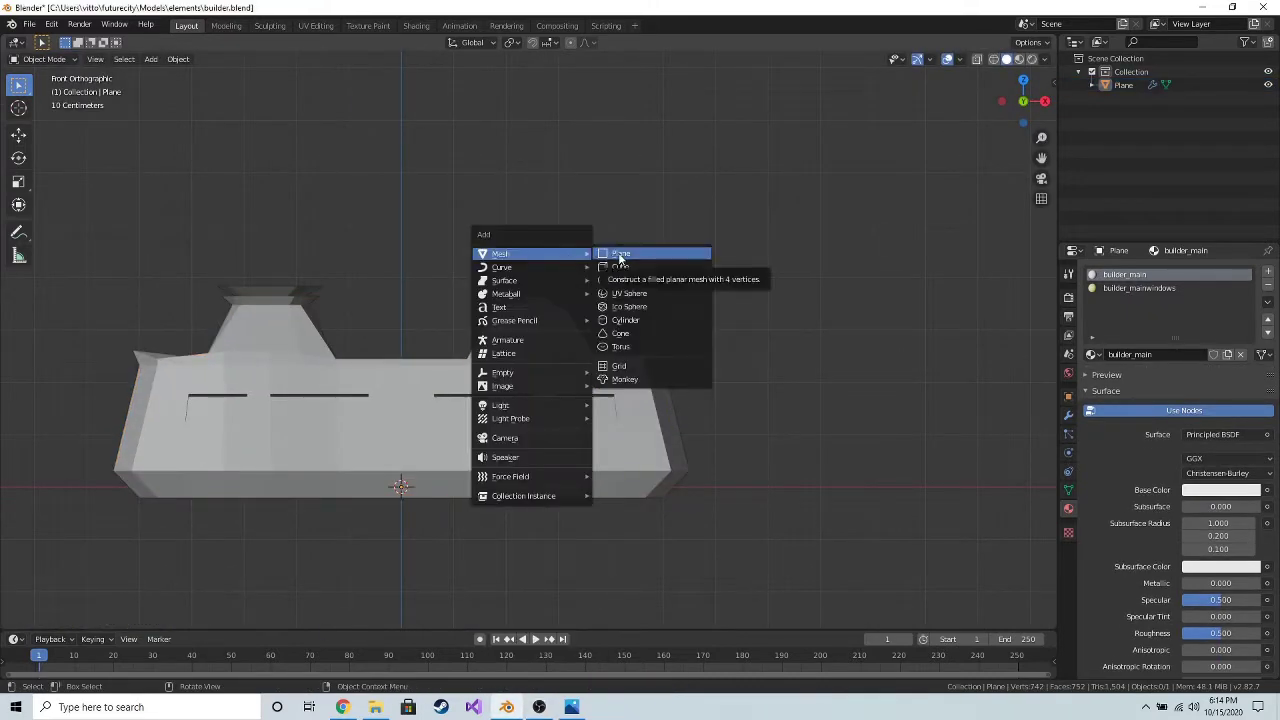
pyautogui.click(616, 254)
pyautogui.press('KP_3')
pyautogui.press('Tab')
pyautogui.press('r')
pyautogui.press('x')
pyautogui.press('9')
pyautogui.press('0')
pyautogui.press('Return')
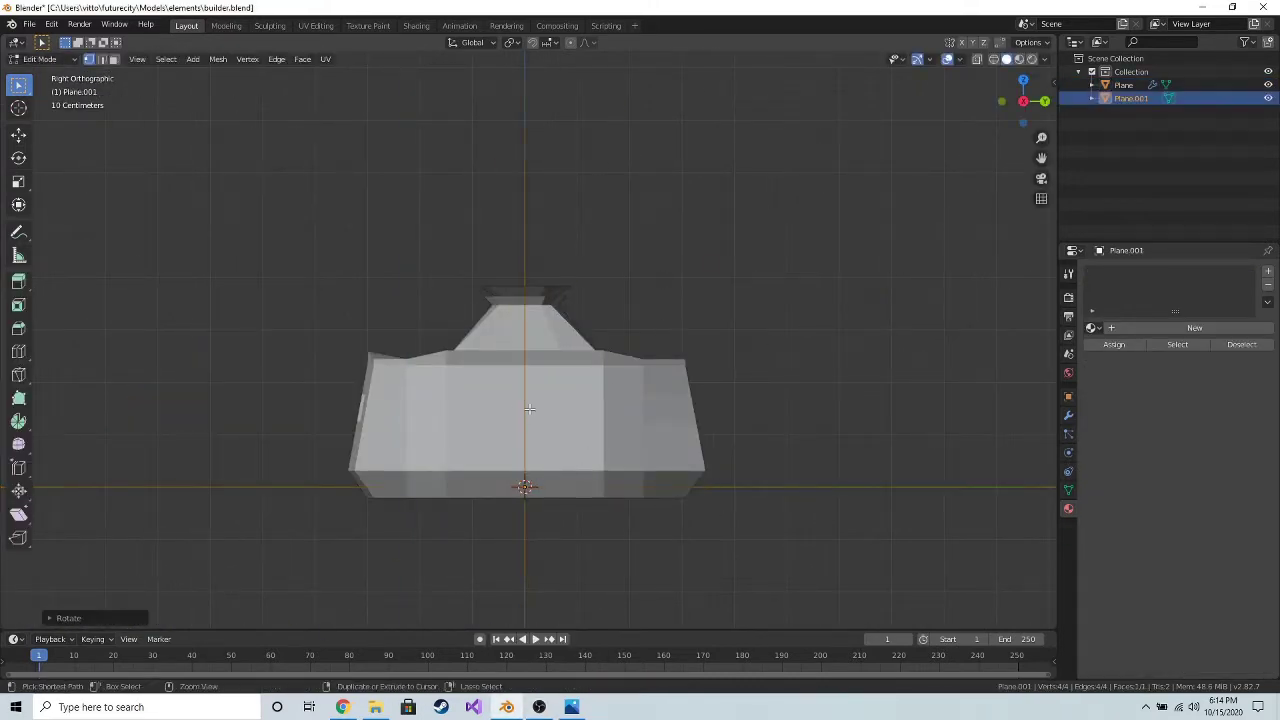
# Scale the plane down to a small square and position it just above the right roof stack.
pyautogui.press('KP_1')
pyautogui.press('s')
pyautogui.scroll(5, 528, 339)
pyautogui.press('s')
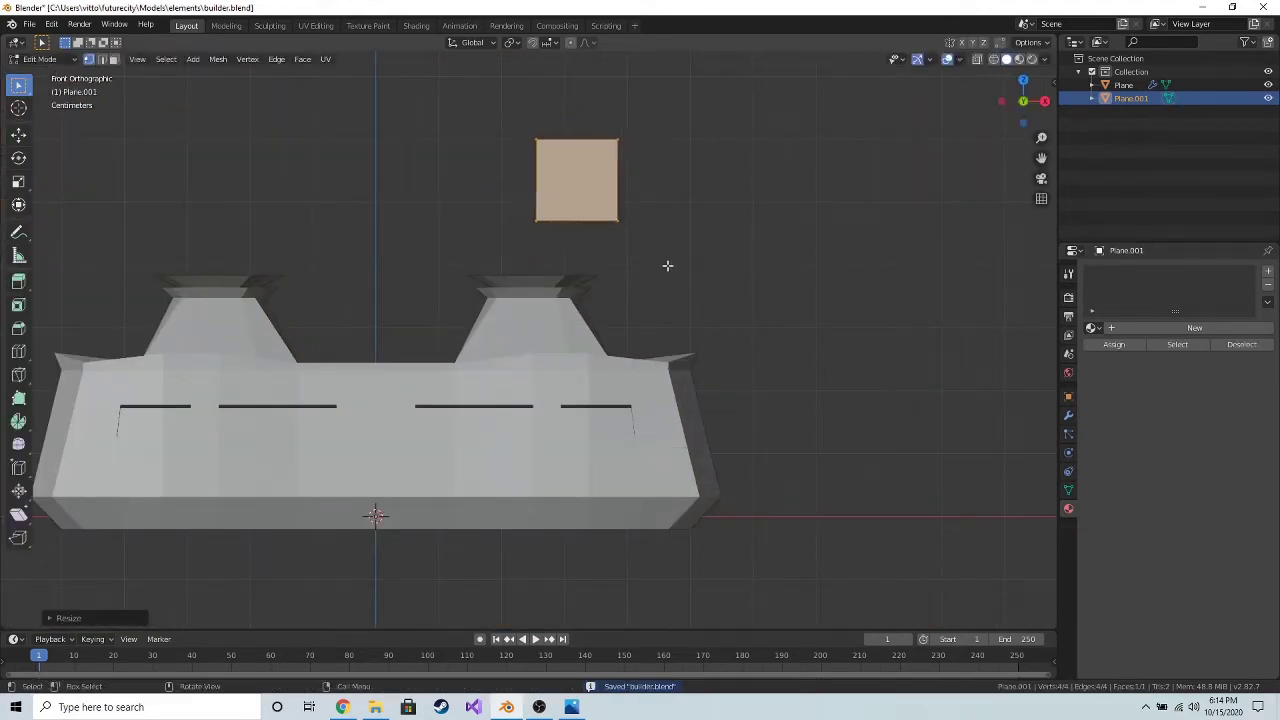
pyautogui.press('g')
pyautogui.click(598, 293)
pyautogui.hotkey('alt', 'Tab')
pyautogui.hotkey('alt', 'Tab')
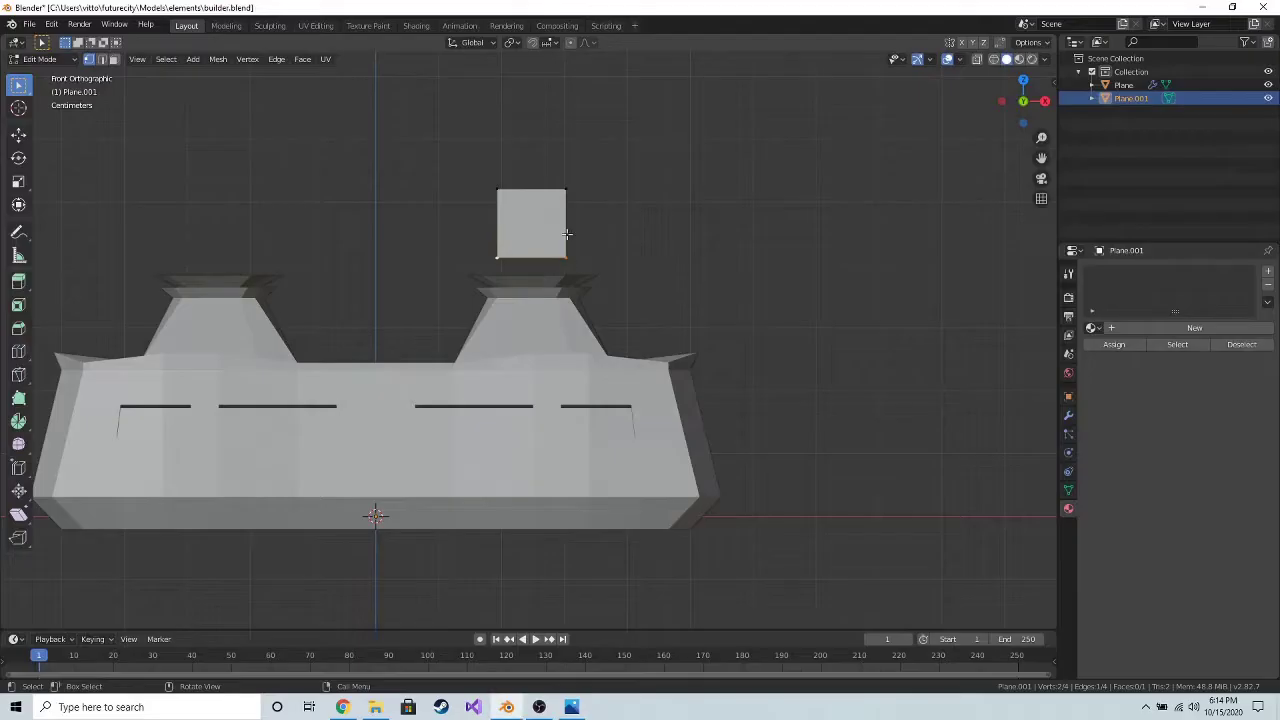
# Delete the small plane above the roof stack.
pyautogui.press('Tab')
pyautogui.press('x')
pyautogui.click(557, 213)
# Add a Bezier curve and rotate it upright so that it lies in the front view plane.
pyautogui.hotkey('shift', 'a')
pyautogui.moveTo(565, 229)
pyautogui.click(609, 230)
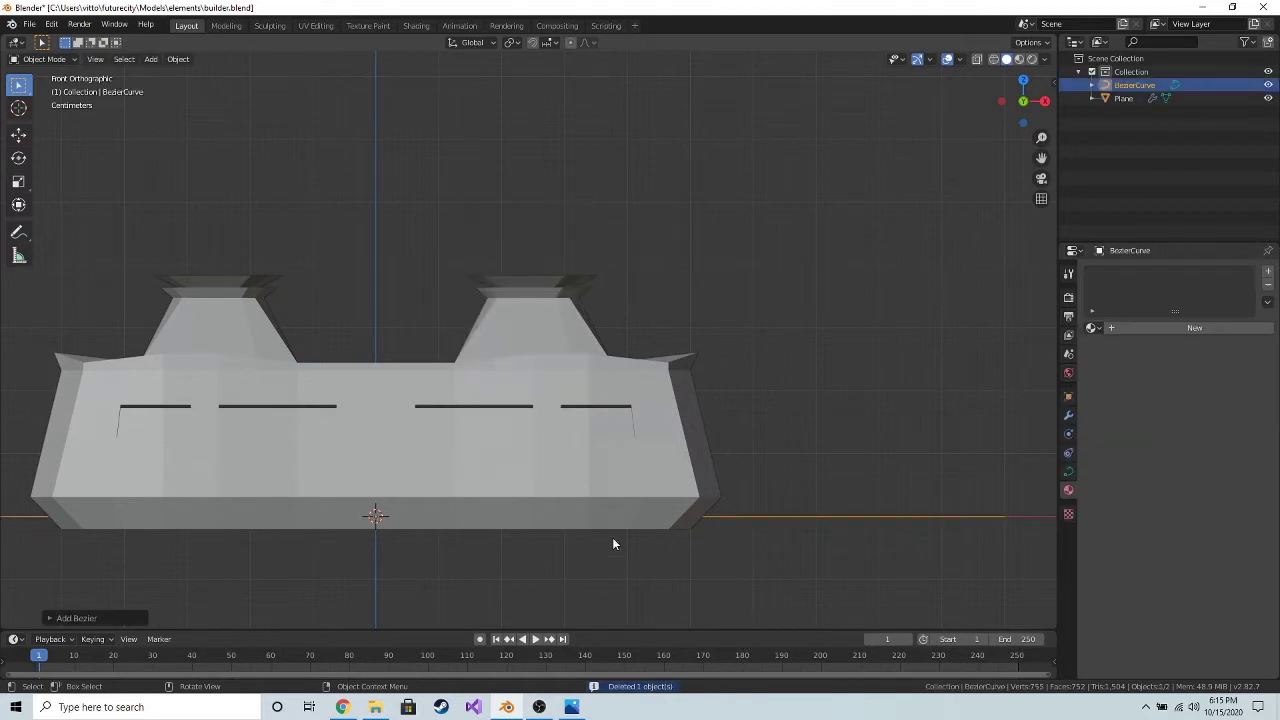
pyautogui.press('KP_3')
pyautogui.press('Tab')
pyautogui.press('r')
pyautogui.click(537, 580)
pyautogui.press('KP_1')
pyautogui.scroll(-4, 520, 560)
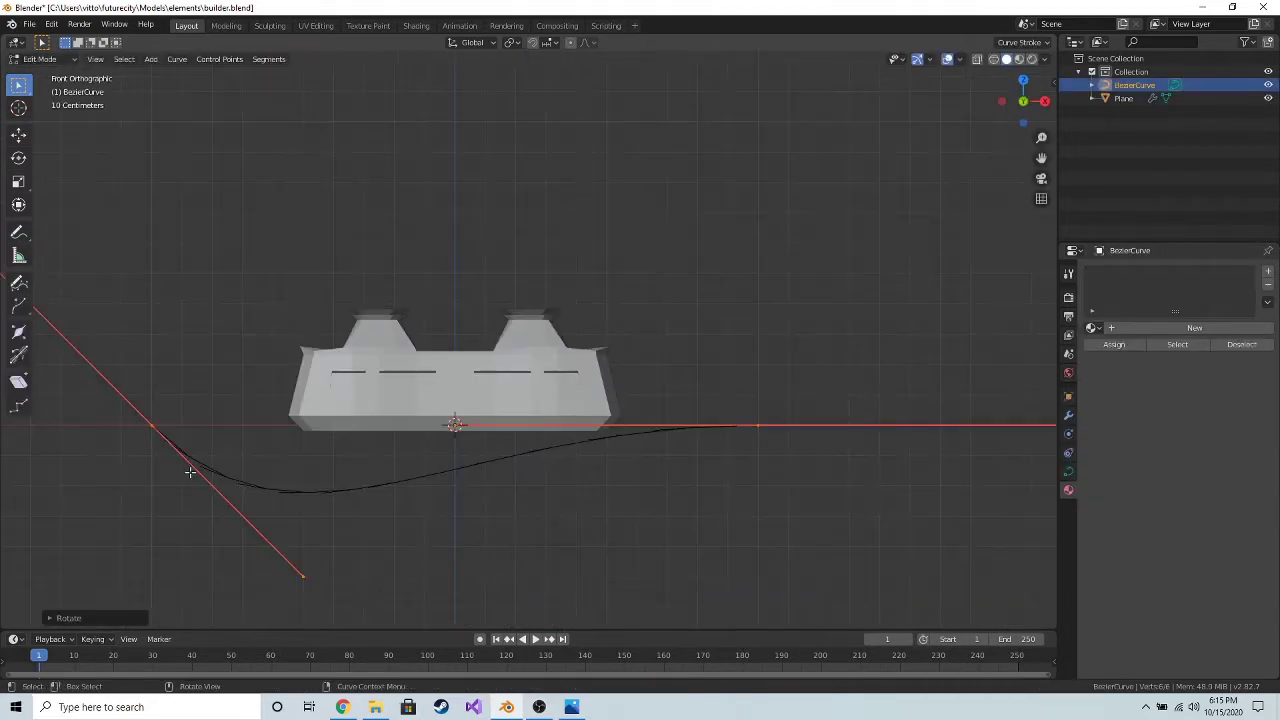
# Move the curve's start point onto the right roof stack and its end point up and outward to form an arm.
pyautogui.click(156, 424)
pyautogui.press('g')
pyautogui.click(513, 305)
pyautogui.click(759, 427)
pyautogui.press('g')
pyautogui.click(728, 168)
pyautogui.click(666, 460)
pyautogui.press('g')
pyautogui.press('Tab')
# Add a Mirror modifier to the arm curve.
pyautogui.click(1120, 272)
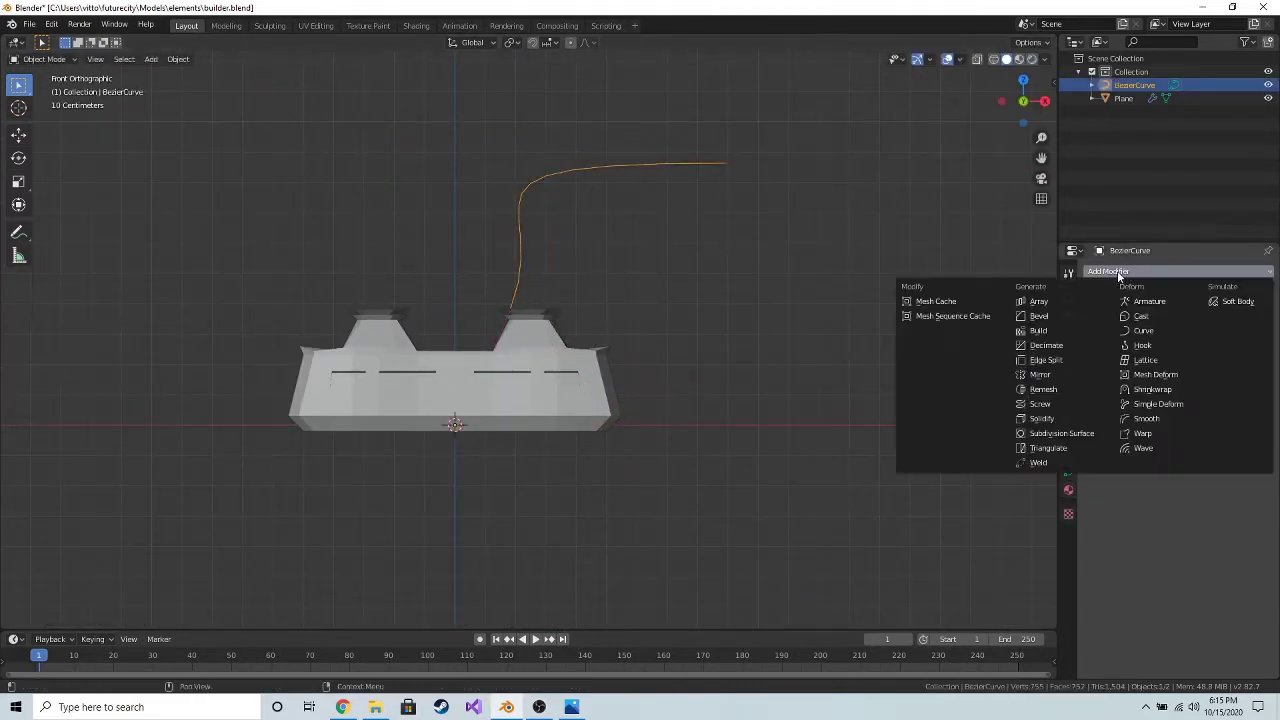
pyautogui.click(1042, 374)
pyautogui.scroll(3, 816, 358)
# Insert the hand-drawn builder sketch as a front-view reference image and adjust its size and position to match the hull.
pyautogui.hotkey('shift', 'a')
pyautogui.click(210, 380)
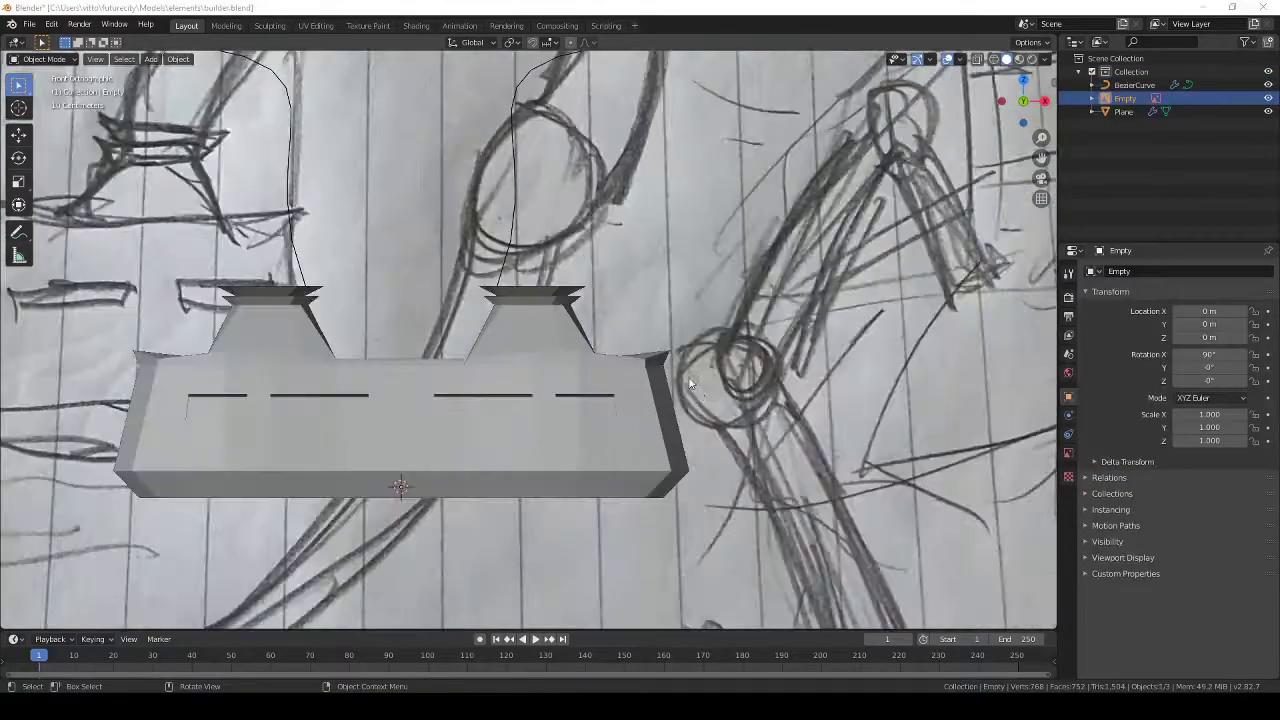
pyautogui.scroll(-5, 690, 383)
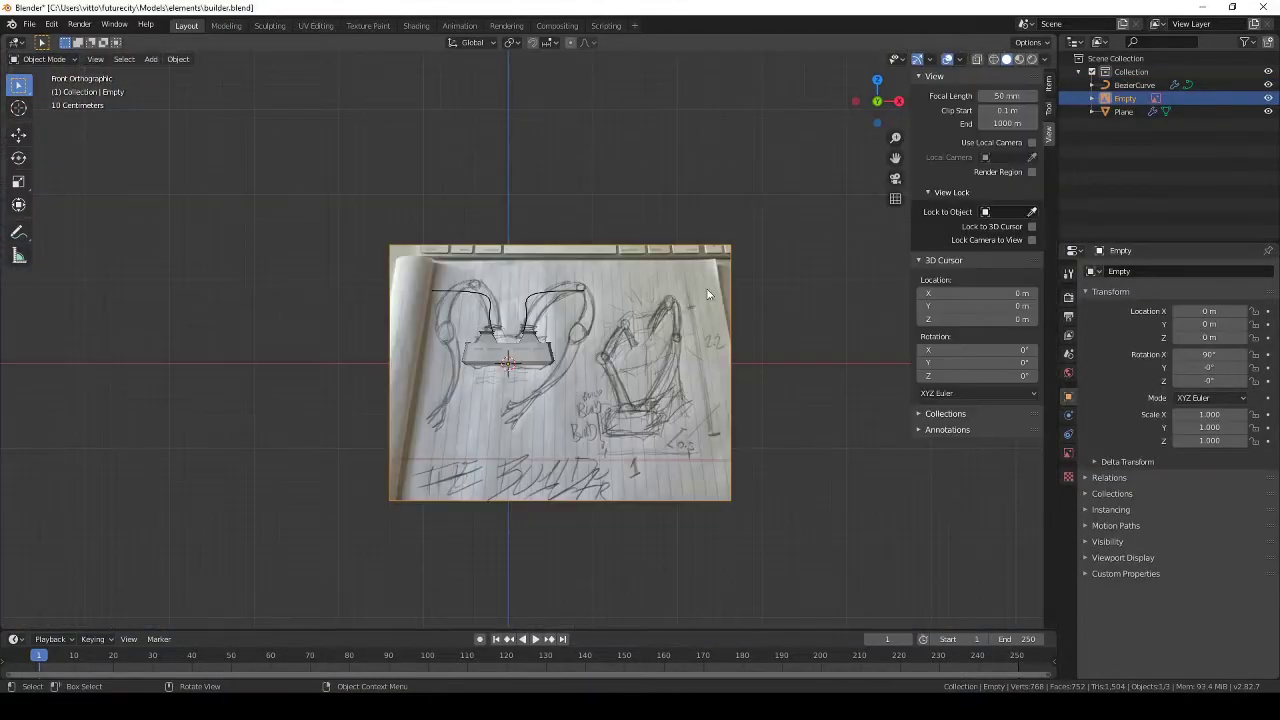
pyautogui.moveTo(558, 373)
pyautogui.mouseDown()
pyautogui.moveTo(538, 382)
pyautogui.moveTo(557, 375)
pyautogui.mouseUp()
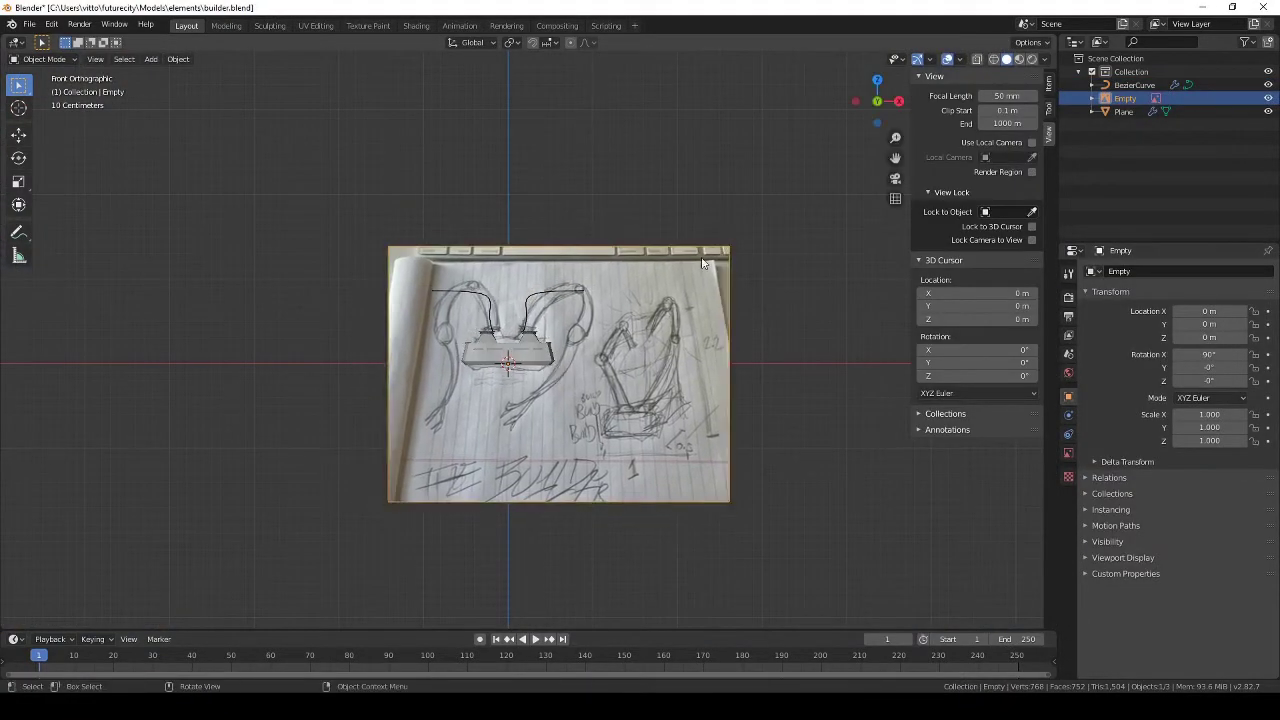
pyautogui.moveTo(728, 247); pyautogui.dragTo(720, 252)
pyautogui.moveTo(555, 377); pyautogui.dragTo(561, 371)
# Move the arm curve's end point to the sketched top joint and adjust its handles to follow the arm's outer outline.
pyautogui.click(583, 170)
pyautogui.scroll(6, 545, 220)
pyautogui.click(521, 238)
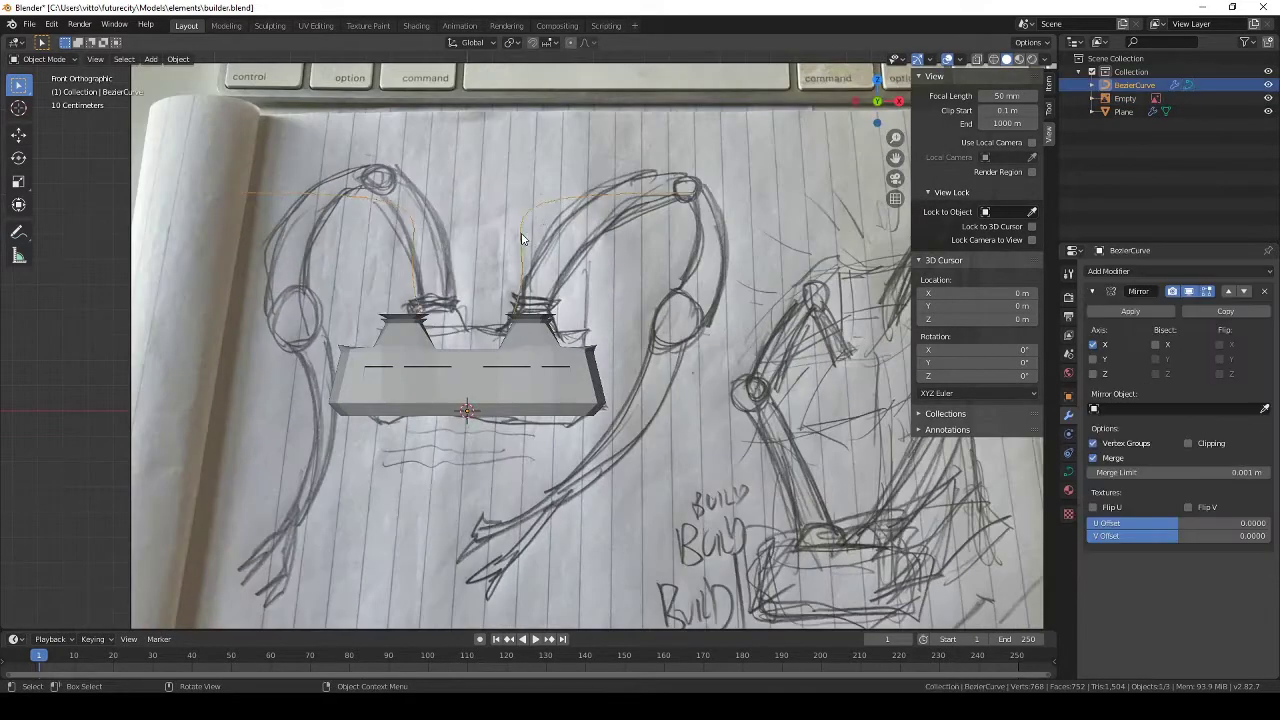
pyautogui.press('Tab')
pyautogui.click(687, 194)
pyautogui.press('g')
pyautogui.click(694, 179)
pyautogui.click(446, 179)
pyautogui.press('g')
pyautogui.click(592, 166)
pyautogui.click(558, 220)
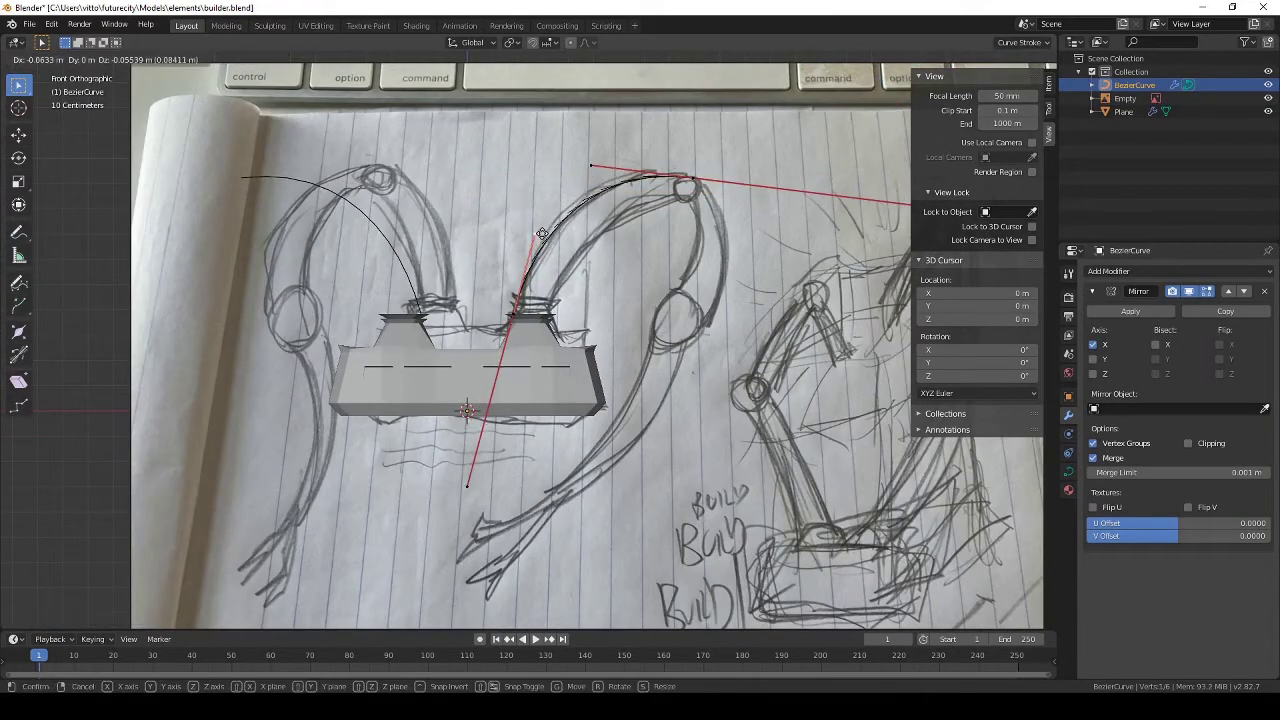
pyautogui.click(542, 226)
# Extrude a new curve point from the arm's base to the right rim of the stack and rotate it.
pyautogui.click(514, 317)
pyautogui.press('e')
pyautogui.click(546, 321)
pyautogui.press('r')
pyautogui.click(545, 239)
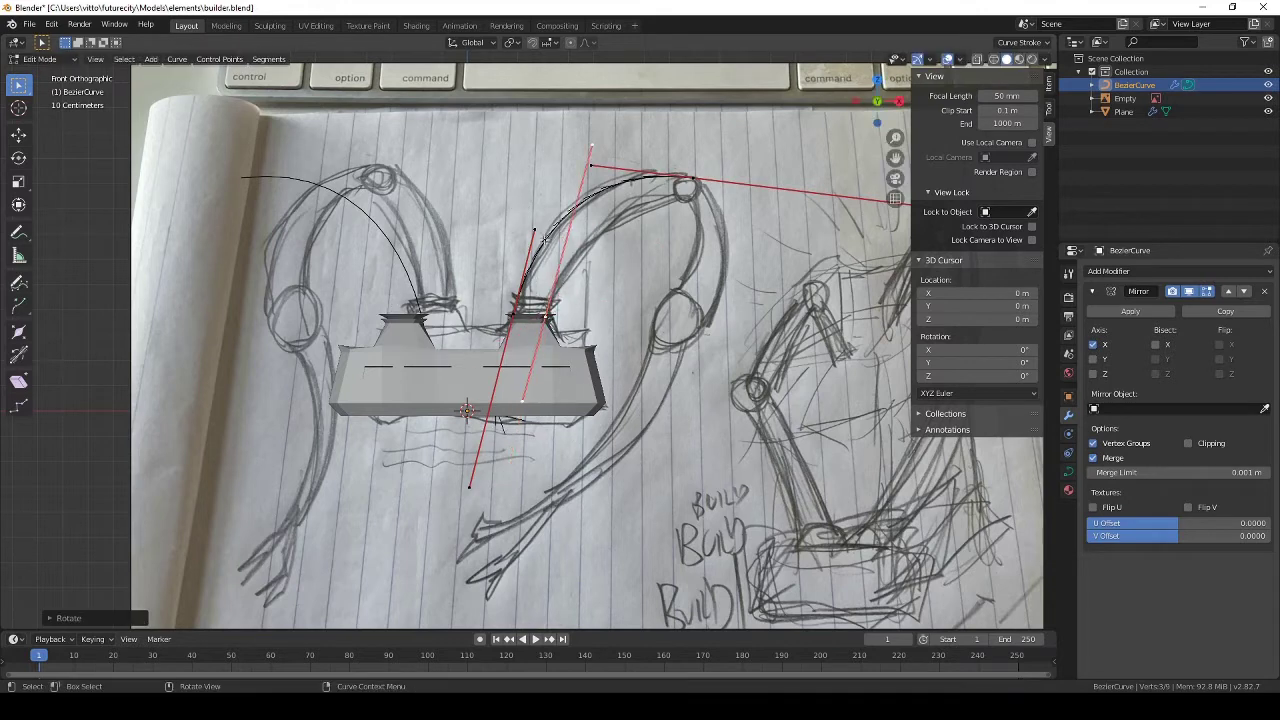
# Switch to wireframe display and pull the lower handles of both base points in close to the stack.
pyautogui.click(540, 408)
pyautogui.press('g')
pyautogui.click(579, 368)
pyautogui.press('z')
pyautogui.click(502, 371)
pyautogui.scroll(2, 500, 400)
pyautogui.click(465, 545)
pyautogui.press('g')
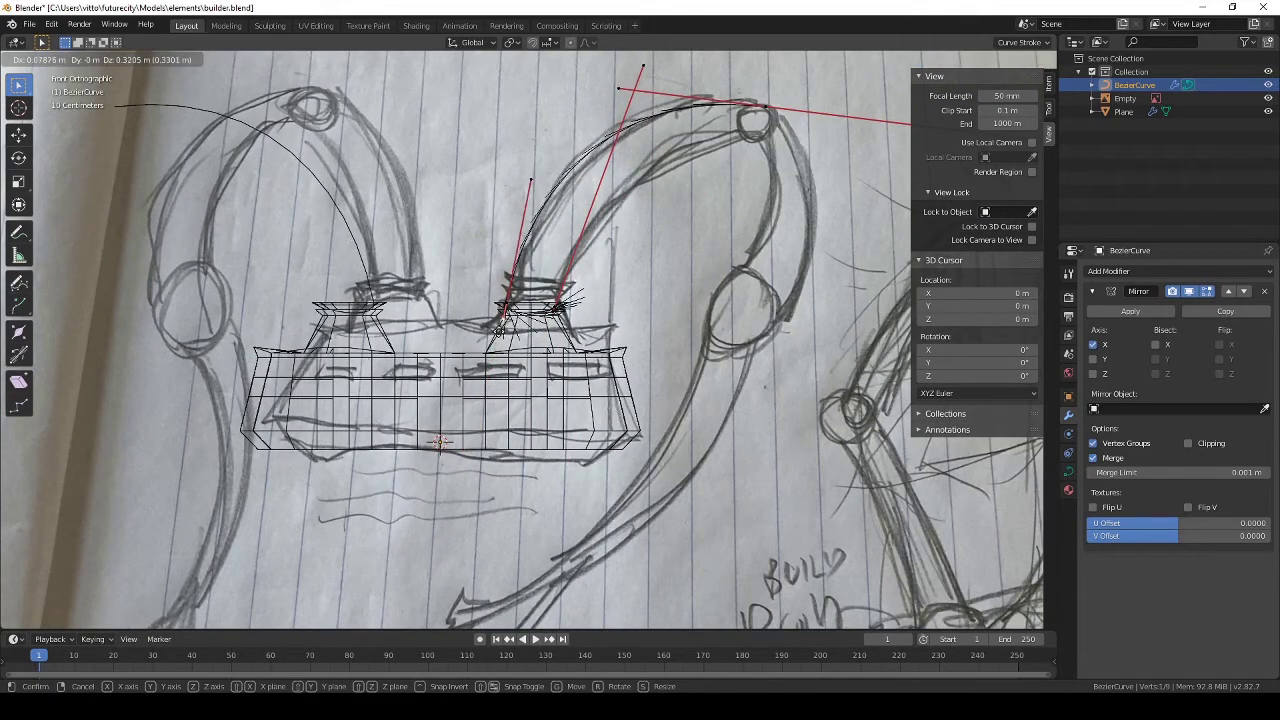
pyautogui.click(499, 332)
# Rotate the right base point, extrude a new point to the underside of the sketched top joint, and rotate it.
pyautogui.click(558, 306)
pyautogui.press('r')
pyautogui.click(624, 234)
pyautogui.press('e')
pyautogui.click(742, 160)
pyautogui.press('g')
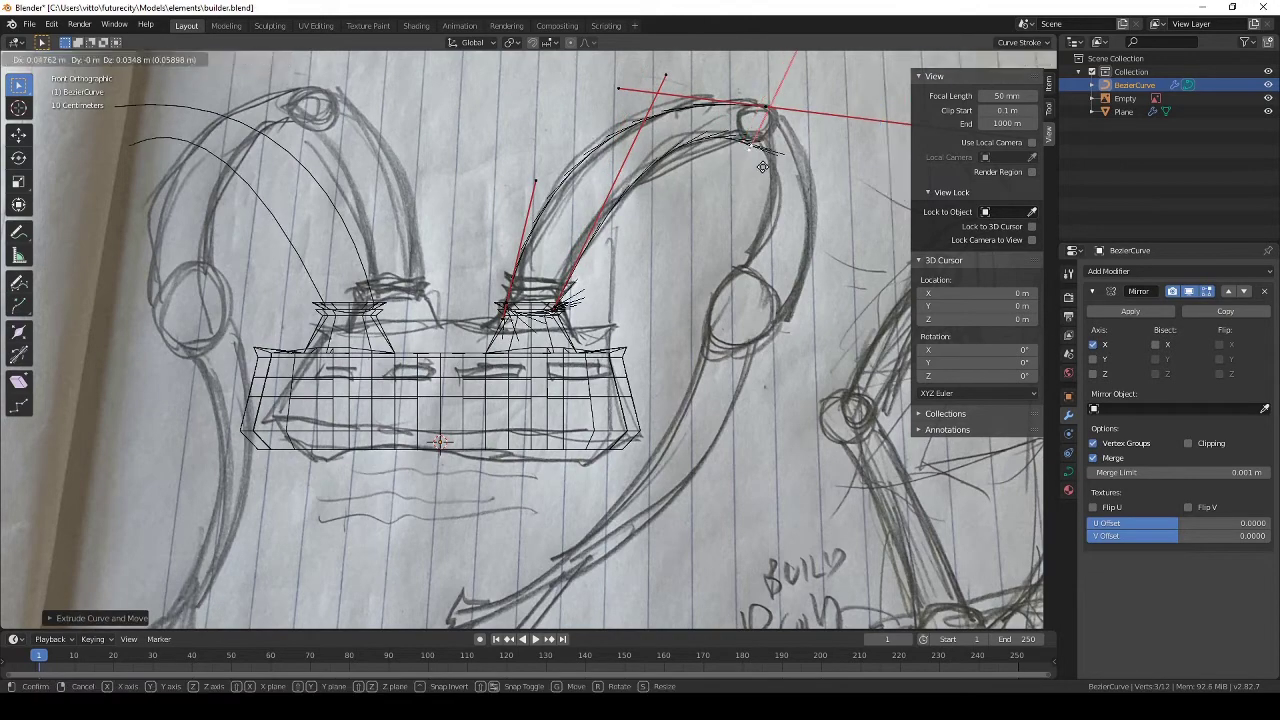
pyautogui.click(762, 167)
pyautogui.press('r')
pyautogui.click(778, 172)
# Adjust the handles of the lower curve segment so it follows the inner outline of the sketched arm.
pyautogui.scroll(-2, 680, 170)
pyautogui.press('g')
pyautogui.click(626, 219)
pyautogui.click(618, 170)
pyautogui.press('g')
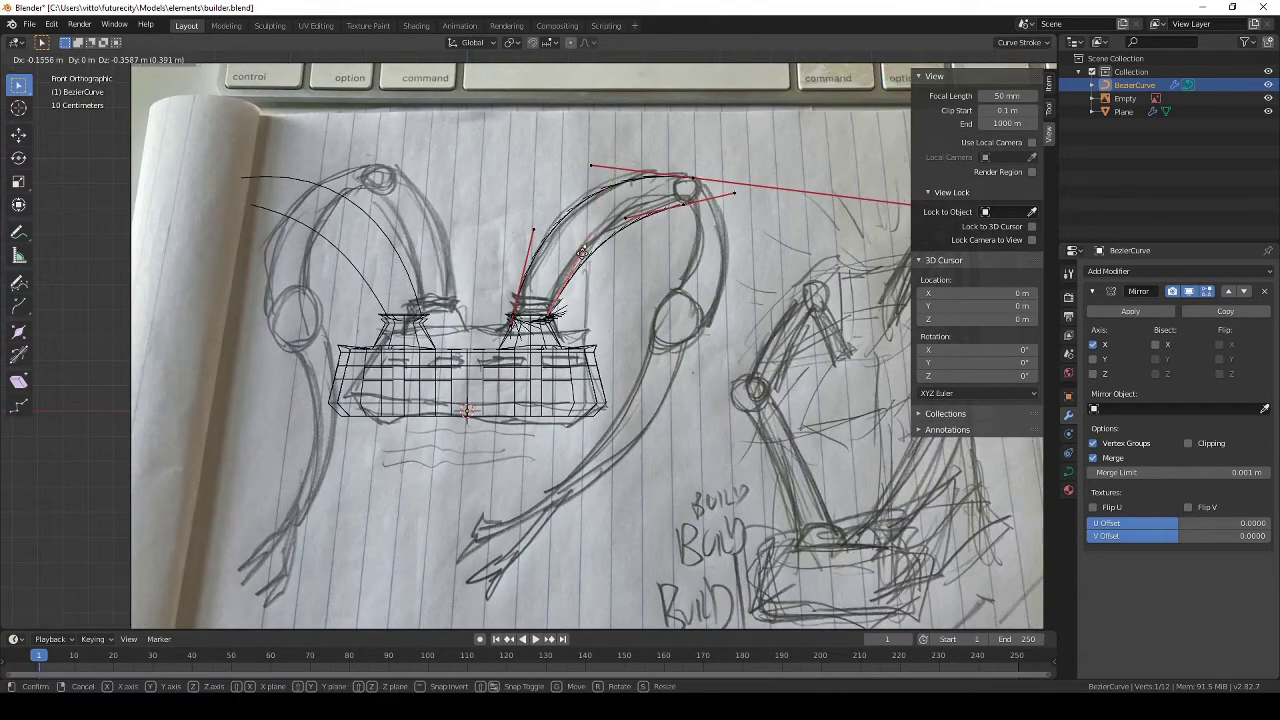
pyautogui.click(581, 228)
pyautogui.scroll(2, 760, 258)
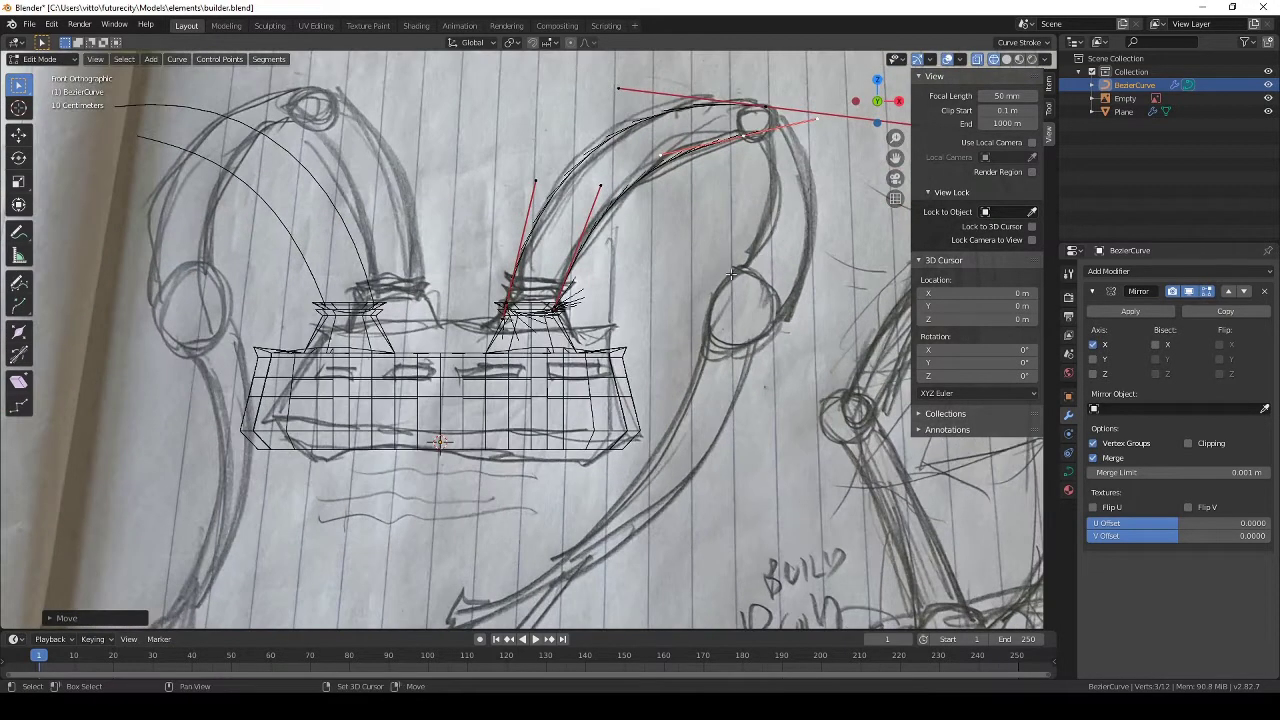
# Nudge the inner end point along the sketched joint and join it to the outer end point with a curve segment.
pyautogui.keyDown('shift'); pyautogui.moveTo(731, 272); pyautogui.dragTo(676, 343, button='middle'); pyautogui.keyUp('shift')
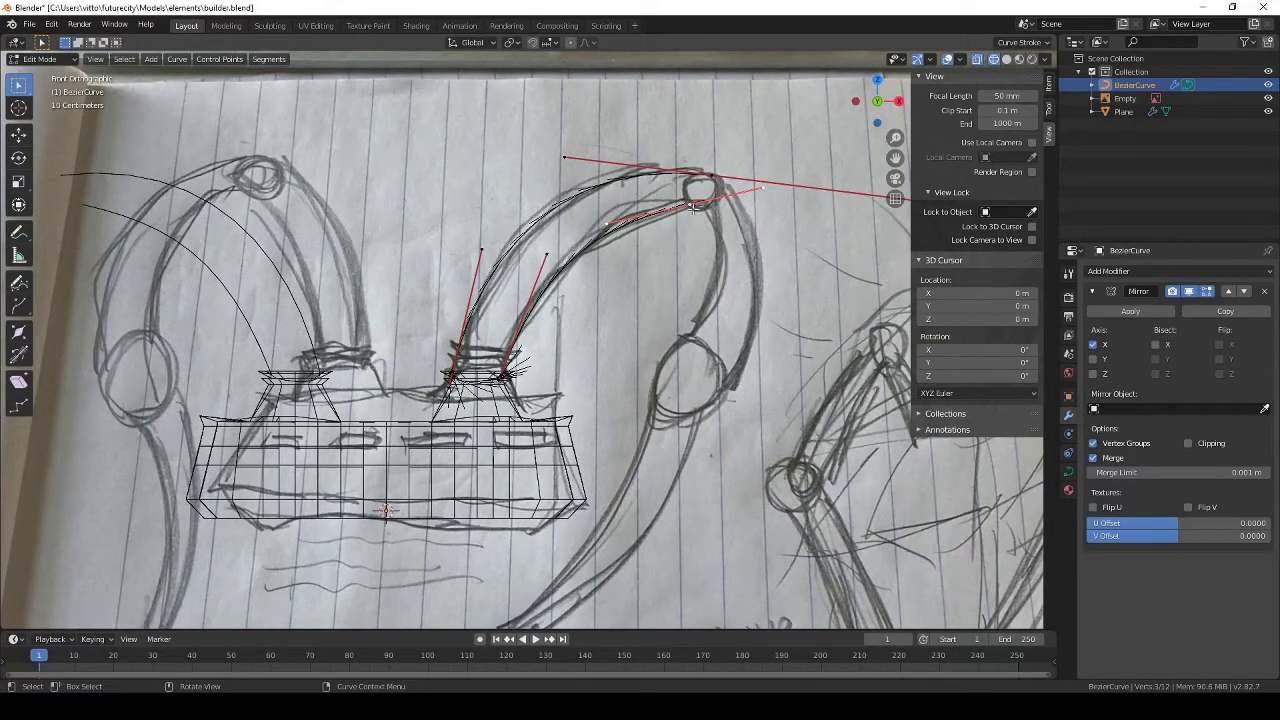
pyautogui.moveTo(692, 207); pyautogui.dragTo(702, 209)
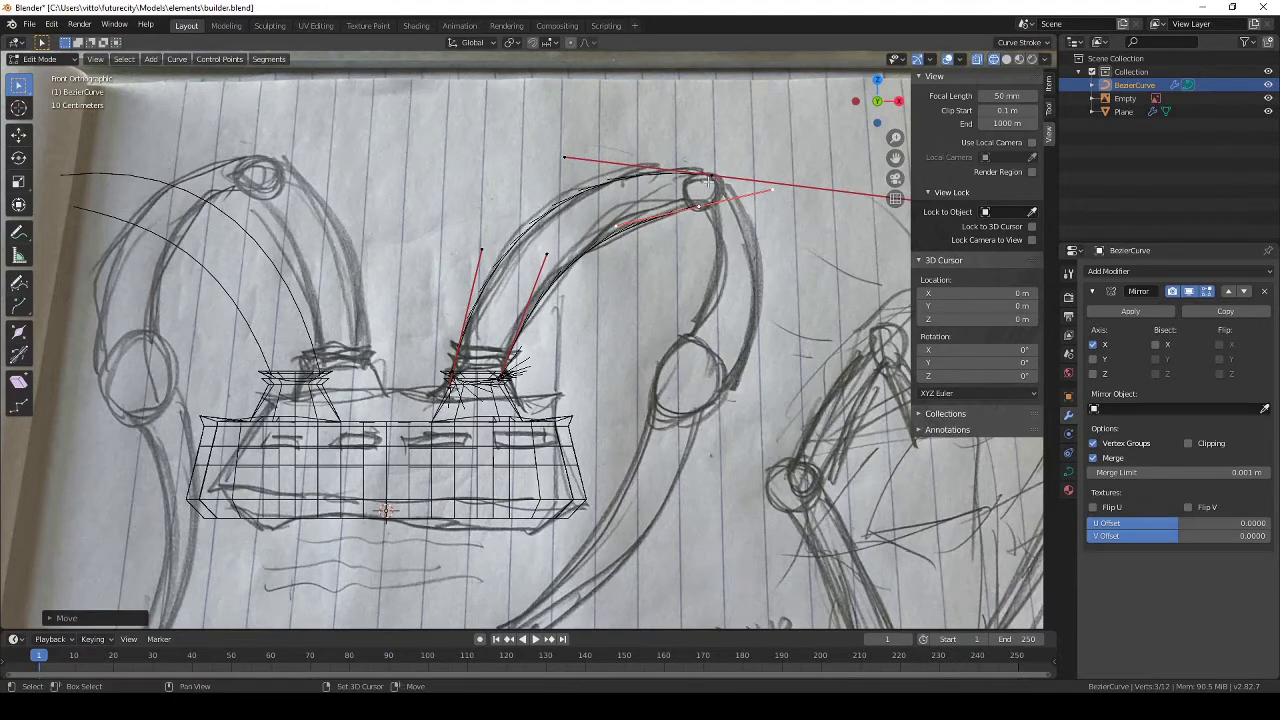
pyautogui.keyDown('shift'); pyautogui.click(711, 179); pyautogui.keyUp('shift')
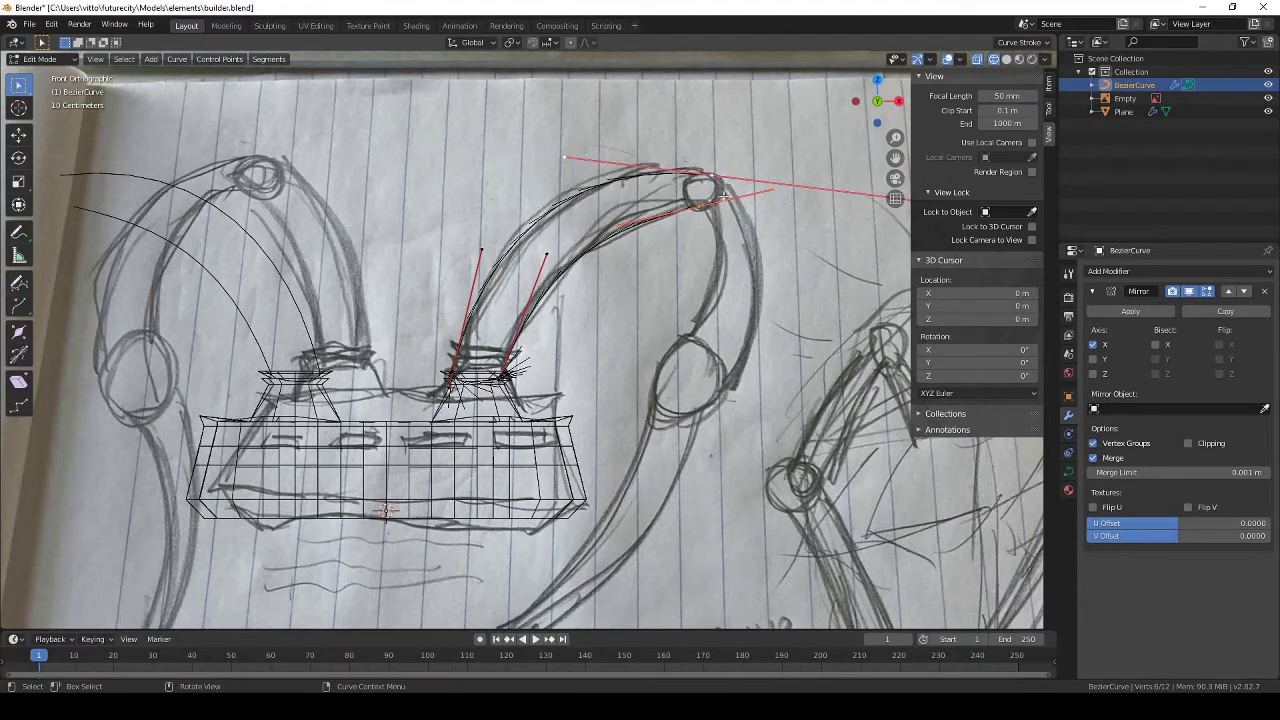
# Pull the outer end point's long outward handle in close to the joint to shorten the arm's rounded tip.
pyautogui.scroll(-1, 716, 218)
pyautogui.keyDown('shift'); pyautogui.moveTo(791, 266); pyautogui.dragTo(652, 297, button='middle'); pyautogui.keyUp('shift')
pyautogui.press('g')
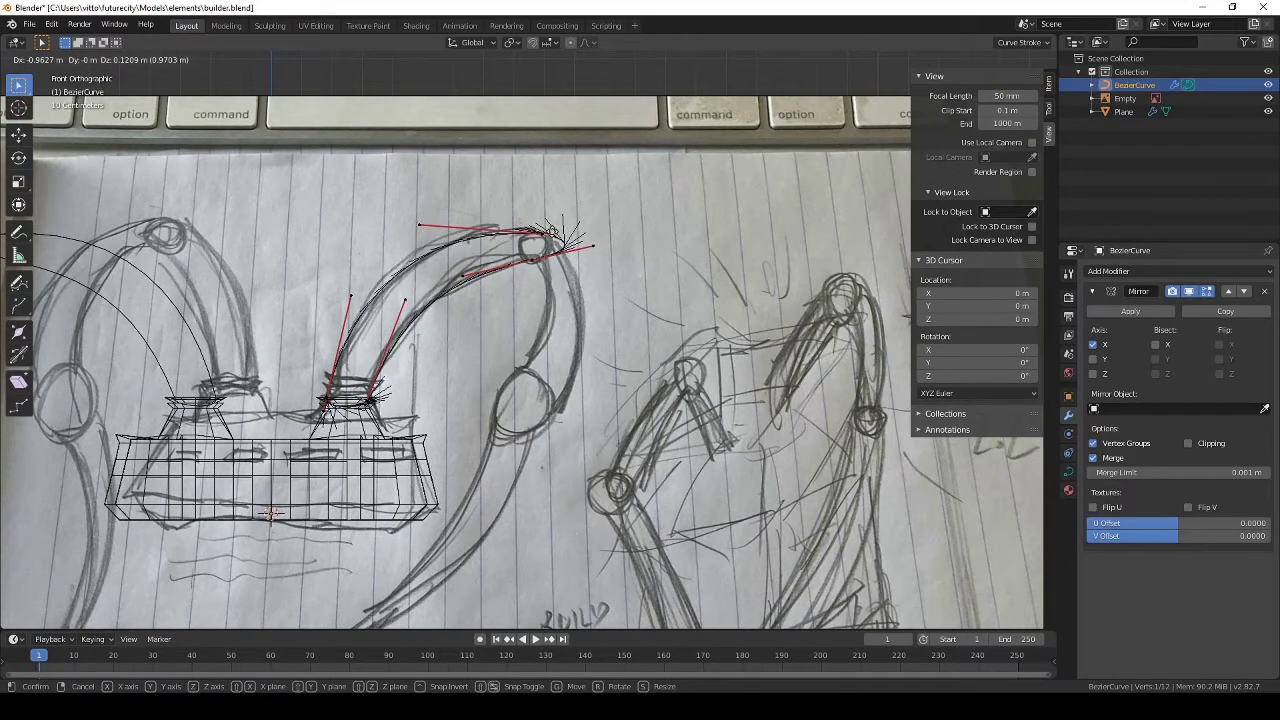
pyautogui.rightClick(575, 238)
pyautogui.press('g')
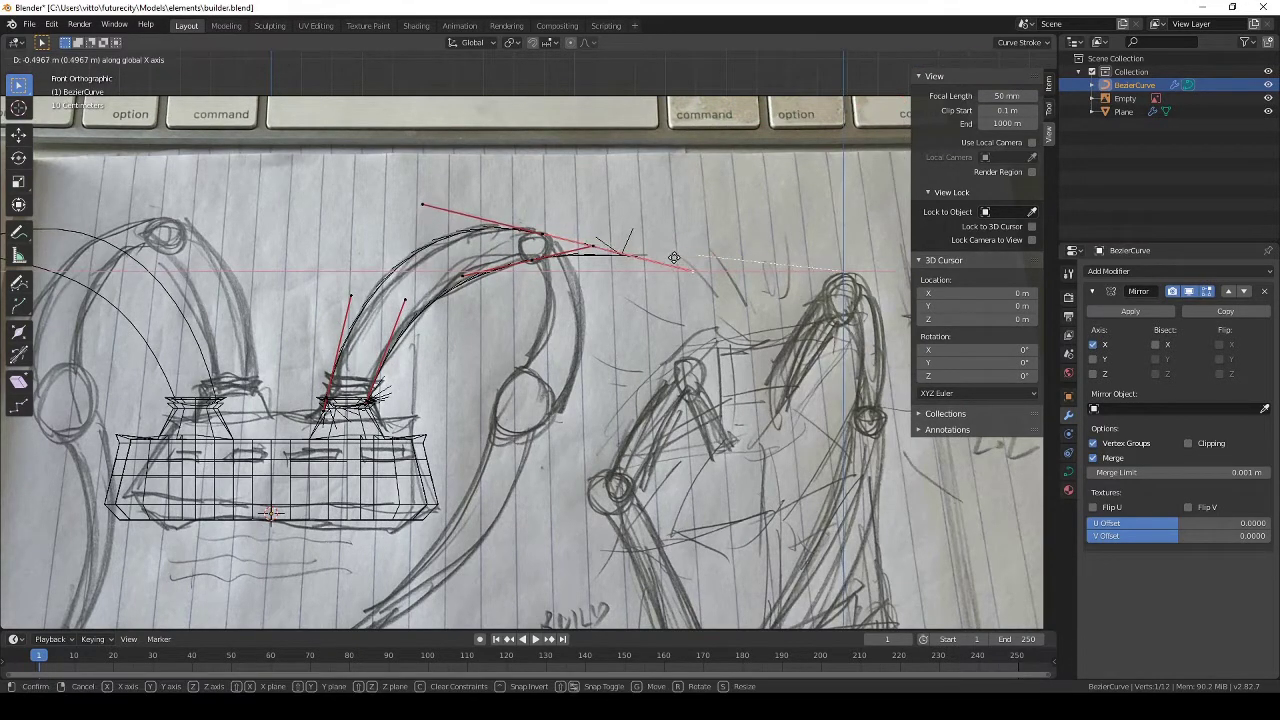
pyautogui.rightClick(762, 277)
pyautogui.press('g')
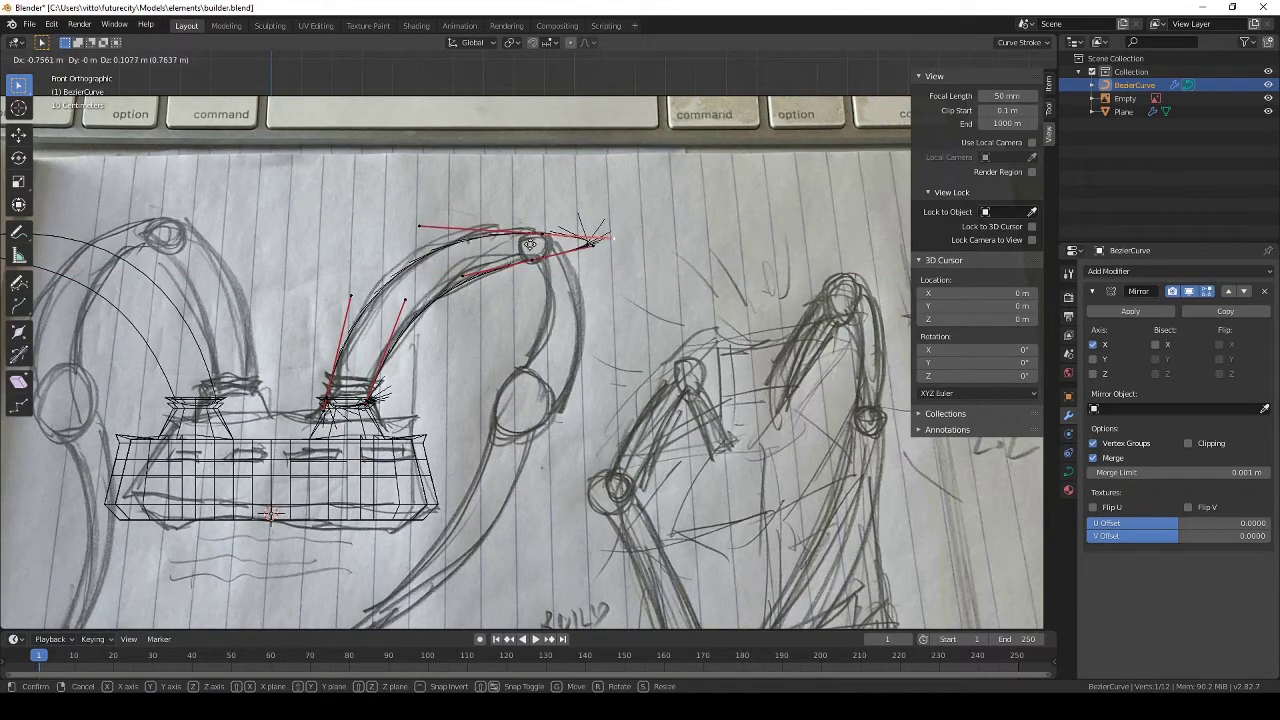
pyautogui.click(553, 246)
pyautogui.scroll(5, 553, 246)
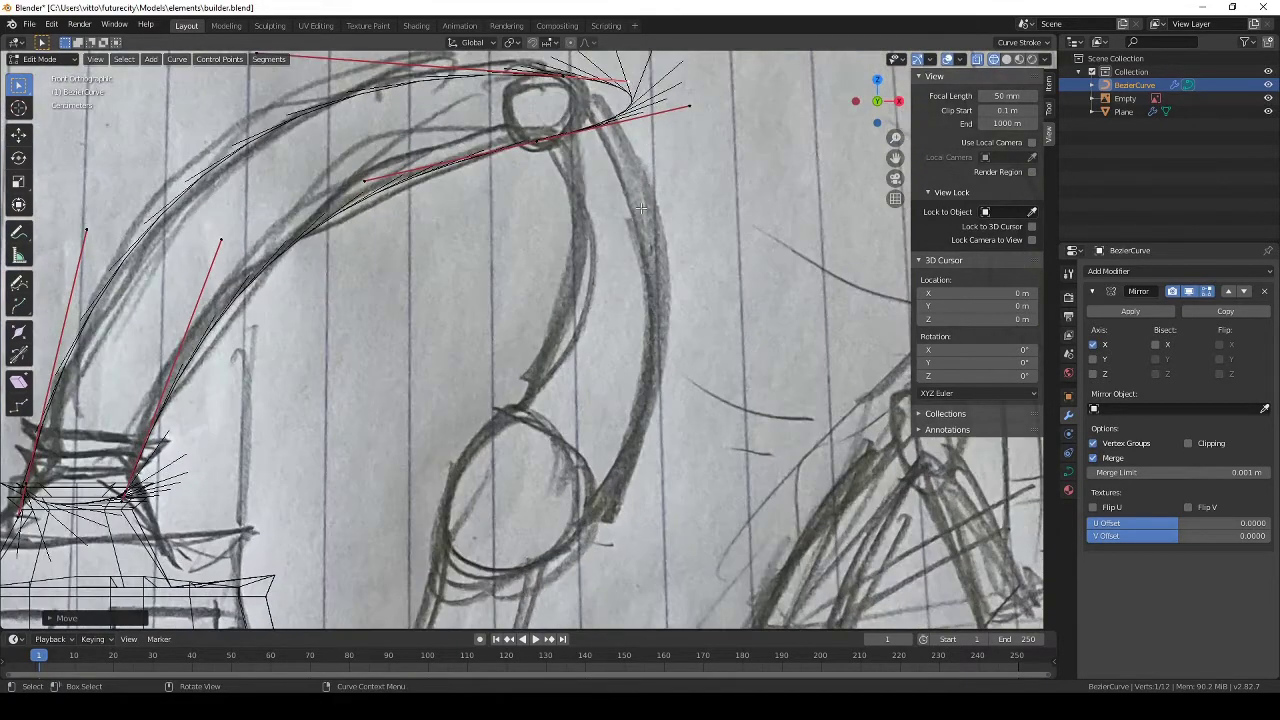
# Raise the inward handle of the arm's outer end point so the upper curve follows the sketched outline.
pyautogui.keyDown('shift'); pyautogui.moveTo(641, 207); pyautogui.dragTo(725, 315, button='middle'); pyautogui.keyUp('shift')
pyautogui.press('g')
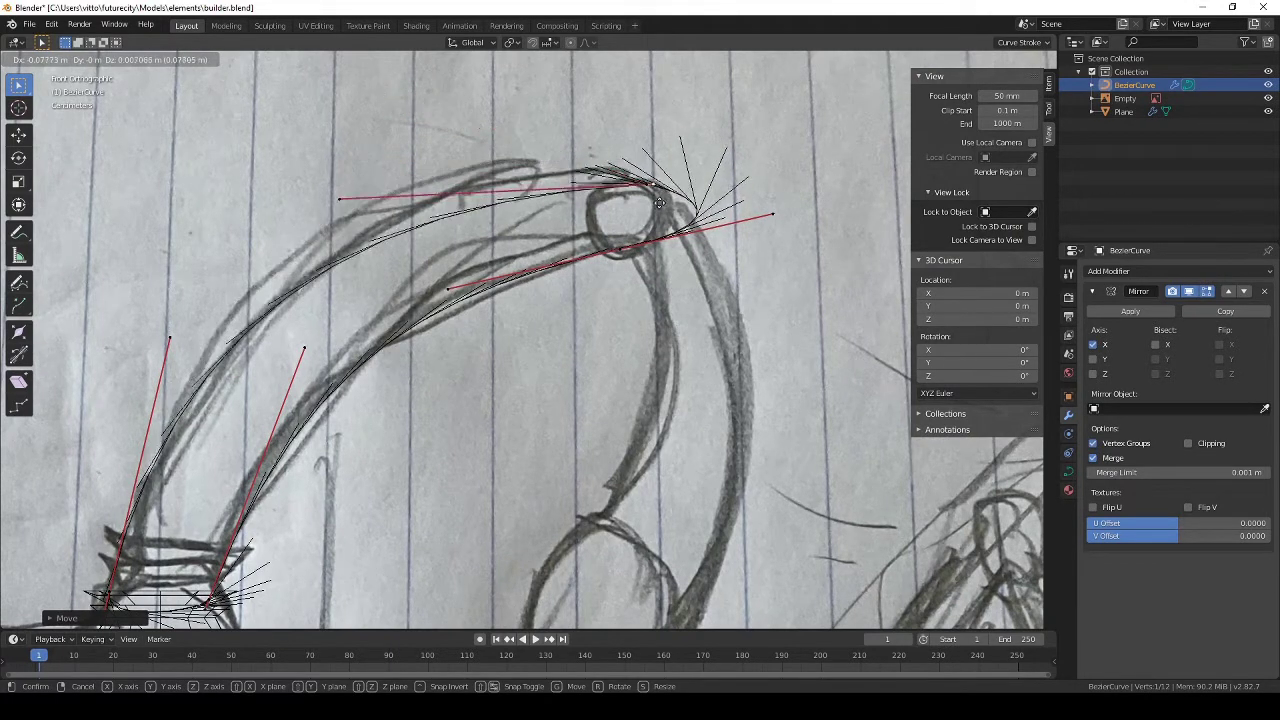
pyautogui.click(660, 204)
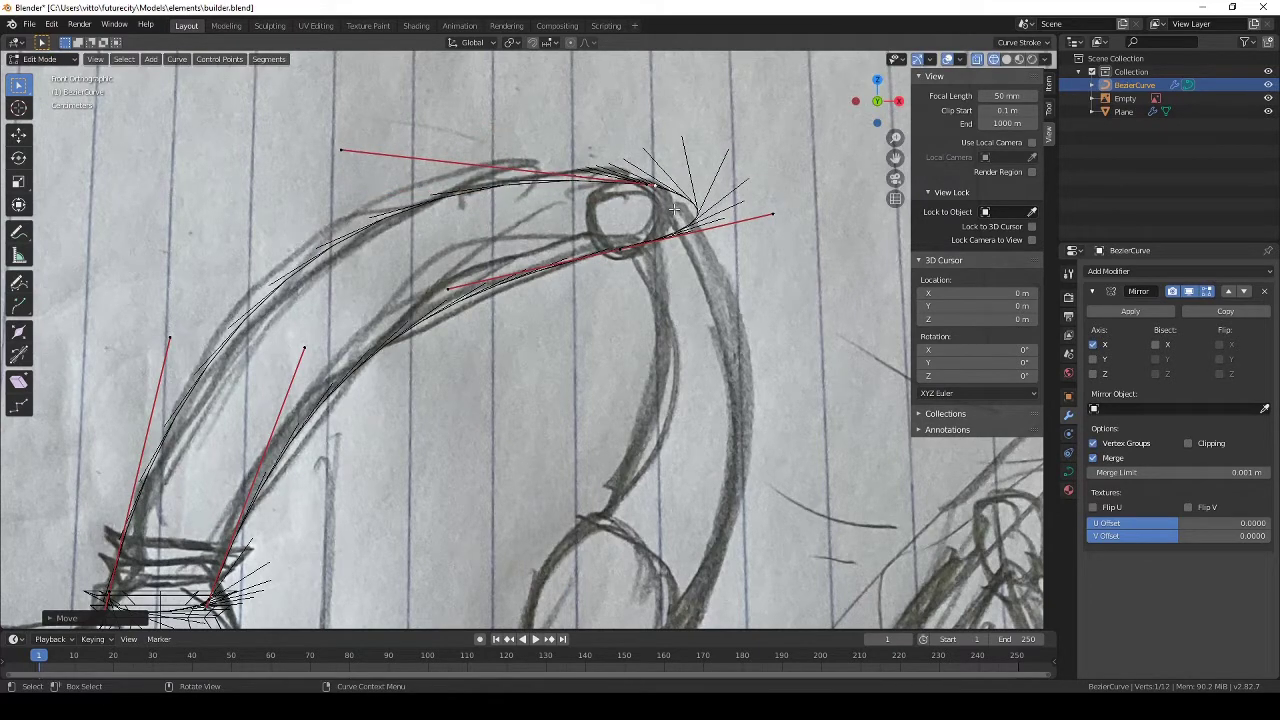
# Pull the inner end point's outward handle in close to the joint to tighten the arm's tip.
pyautogui.click(780, 211)
pyautogui.press('g')
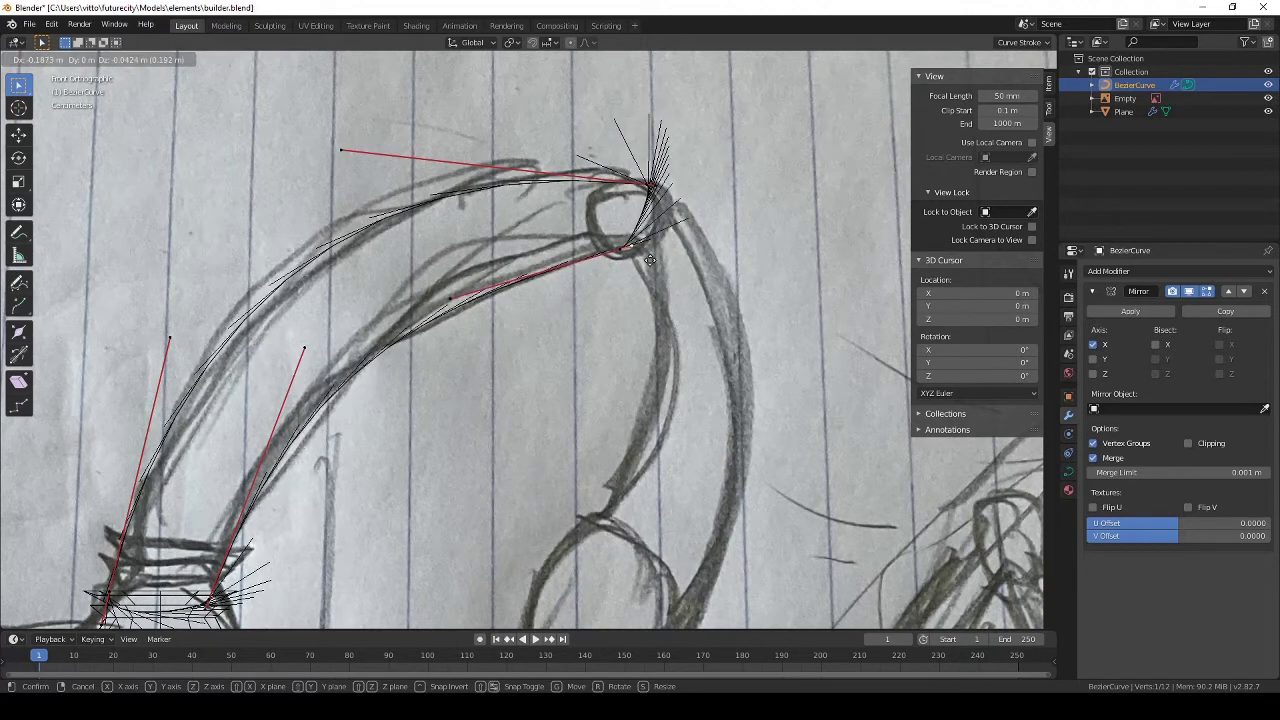
pyautogui.click(650, 262)
pyautogui.press('g')
pyautogui.click(677, 273)
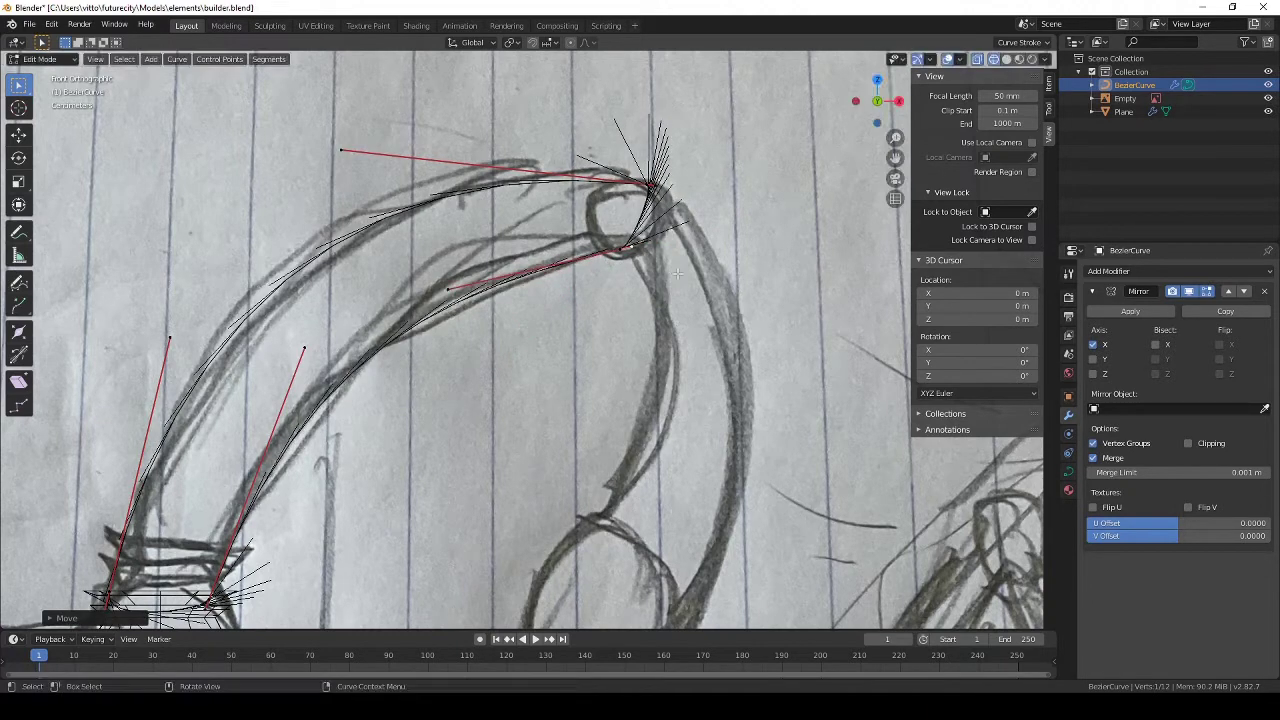
pyautogui.press('Tab')
# Add a Bezier circle and rotate its points upright in the side view so it faces the front.
pyautogui.scroll(-1, 678, 277)
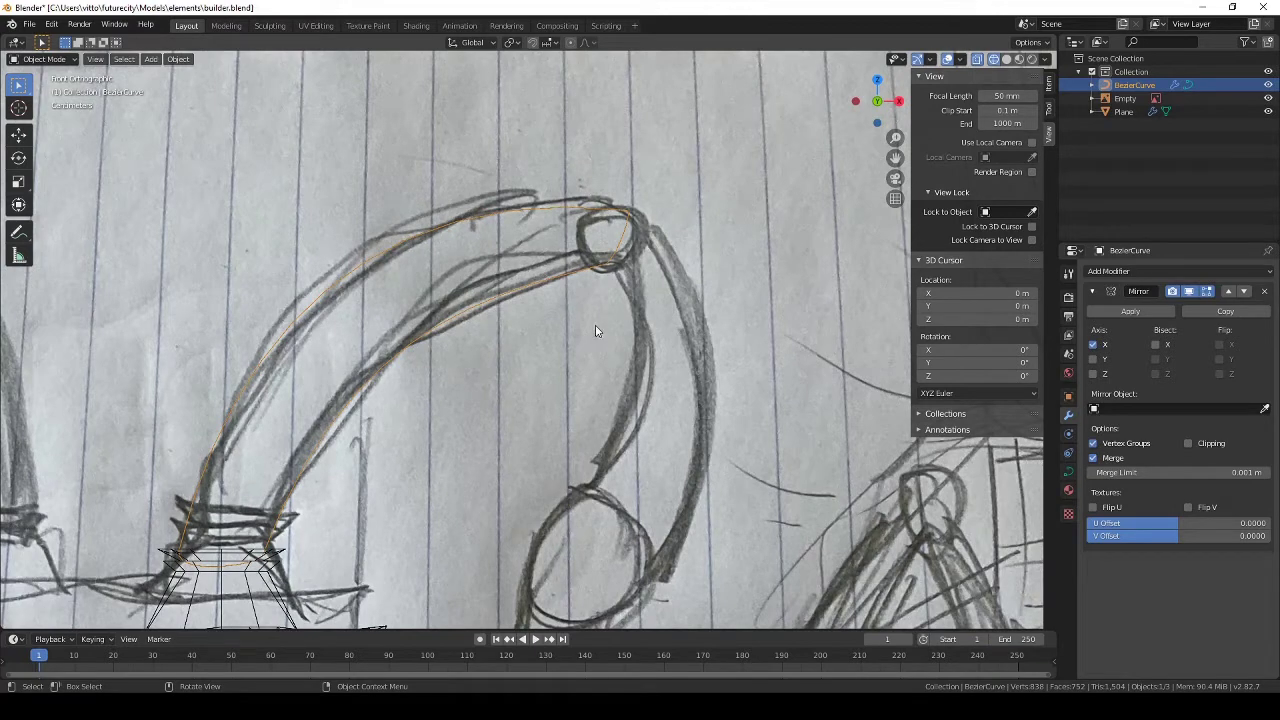
pyautogui.scroll(-4, 590, 334)
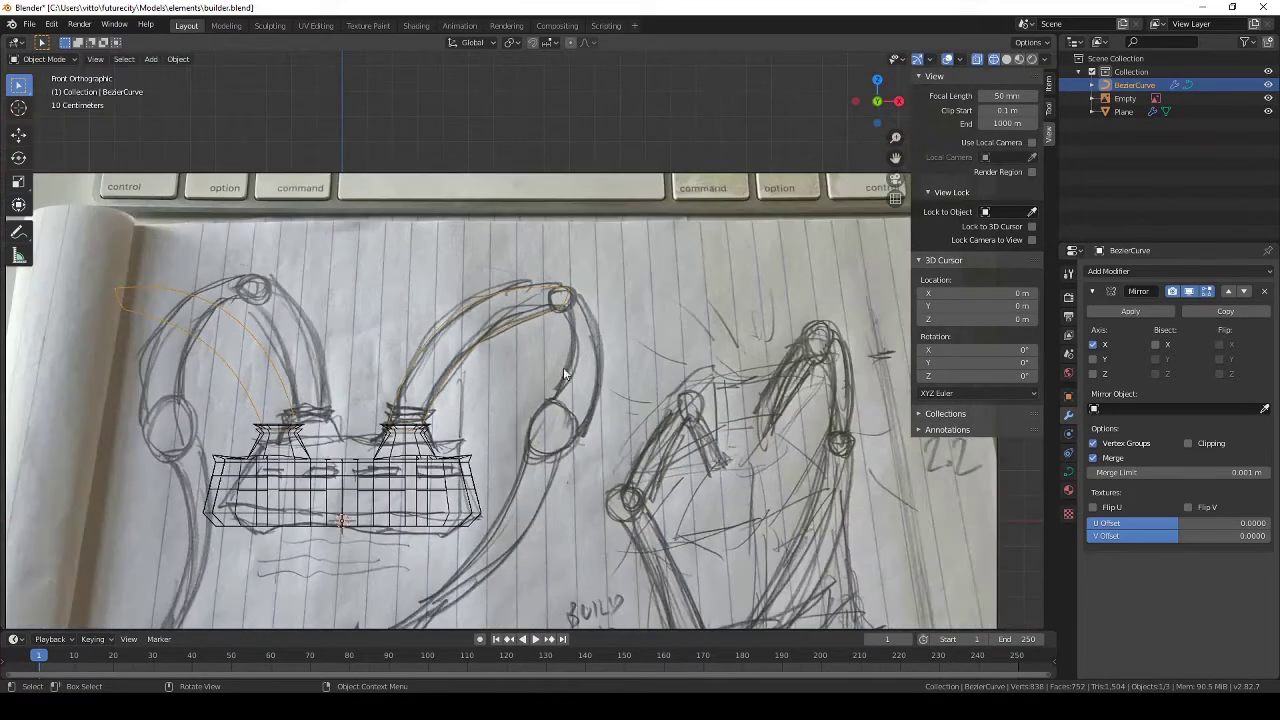
pyautogui.scroll(1, 561, 378)
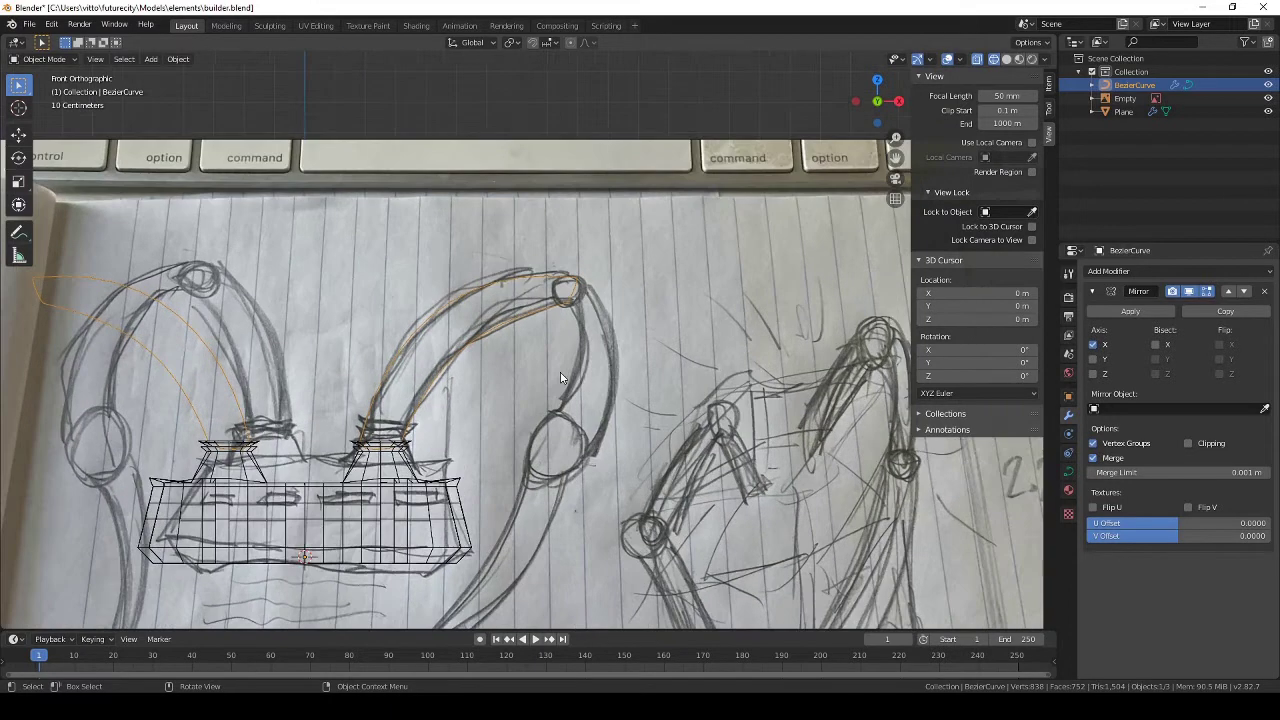
pyautogui.scroll(3, 561, 378)
pyautogui.hotkey('shift', 'a')
pyautogui.moveTo(597, 187)
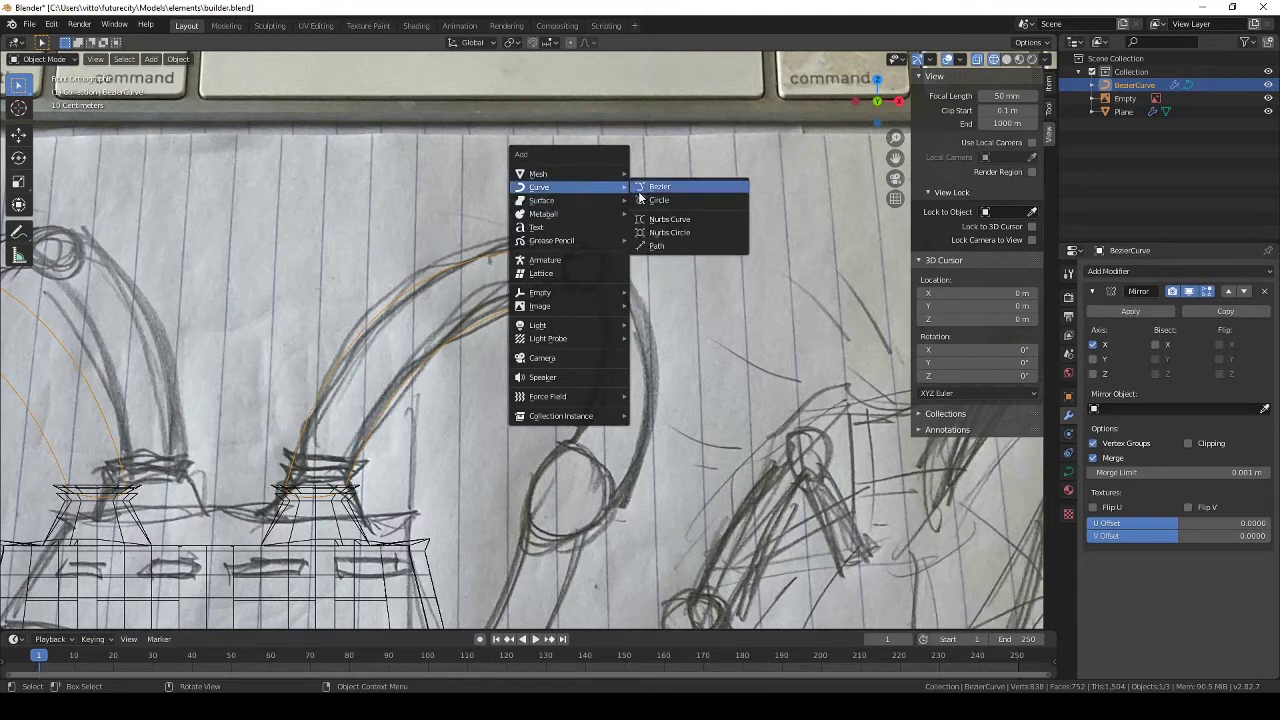
pyautogui.click(645, 199)
pyautogui.scroll(-6, 672, 421)
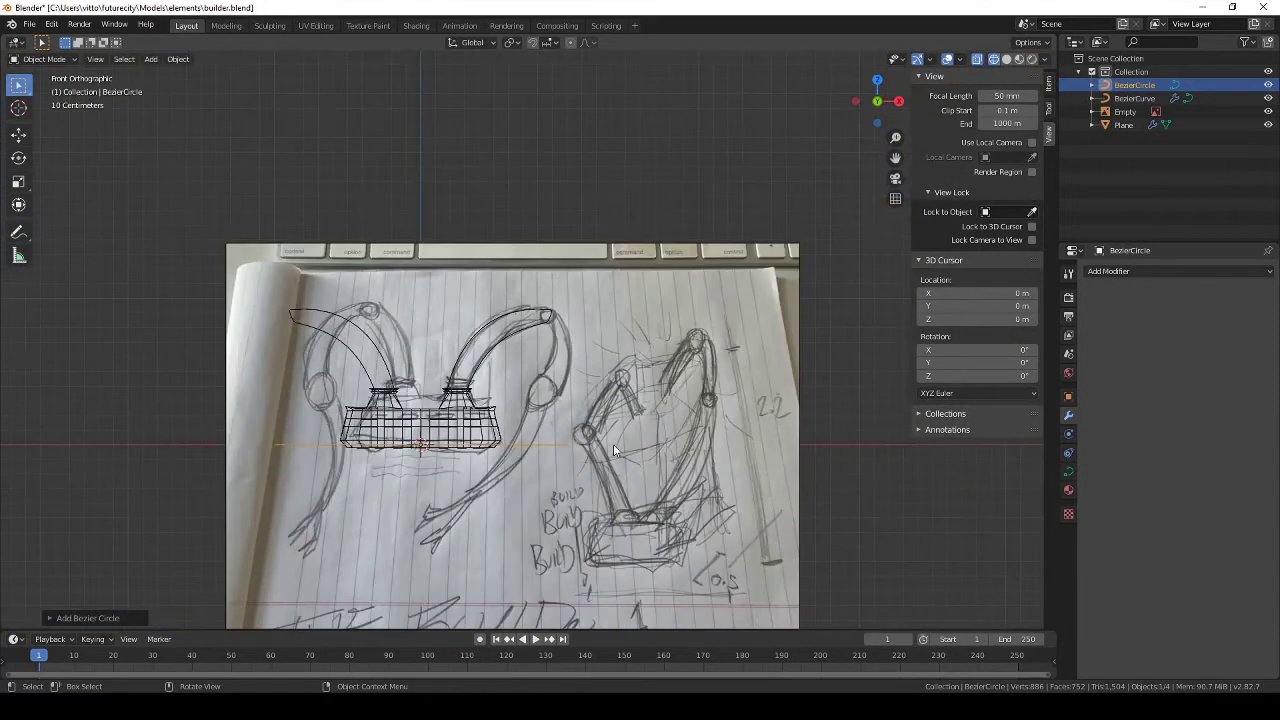
pyautogui.press('KP_3')
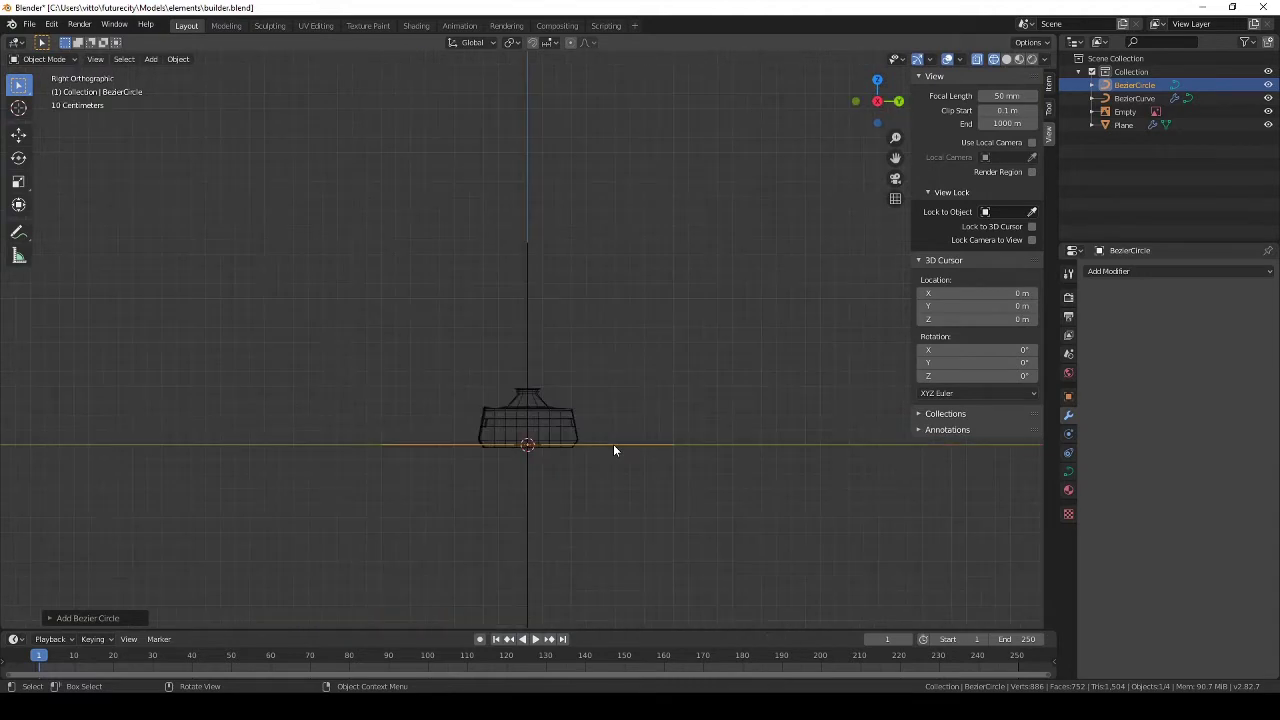
pyautogui.press('Tab')
pyautogui.press('r')
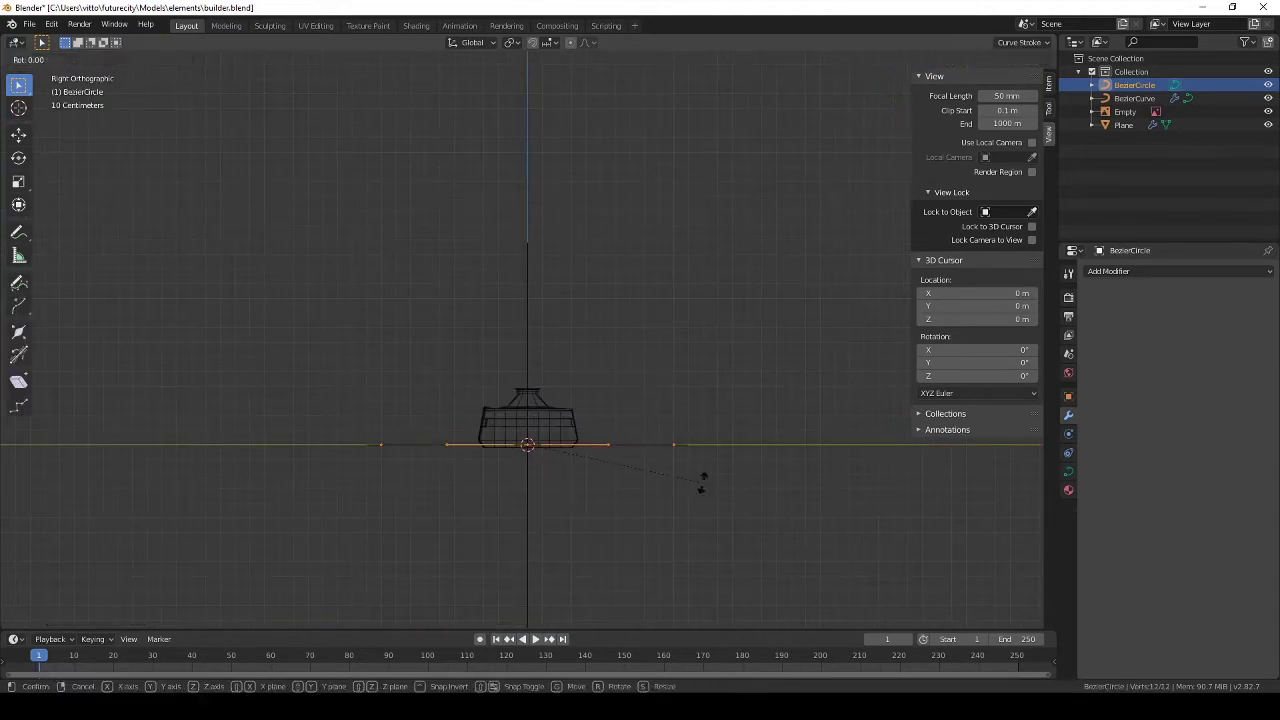
pyautogui.click(543, 381)
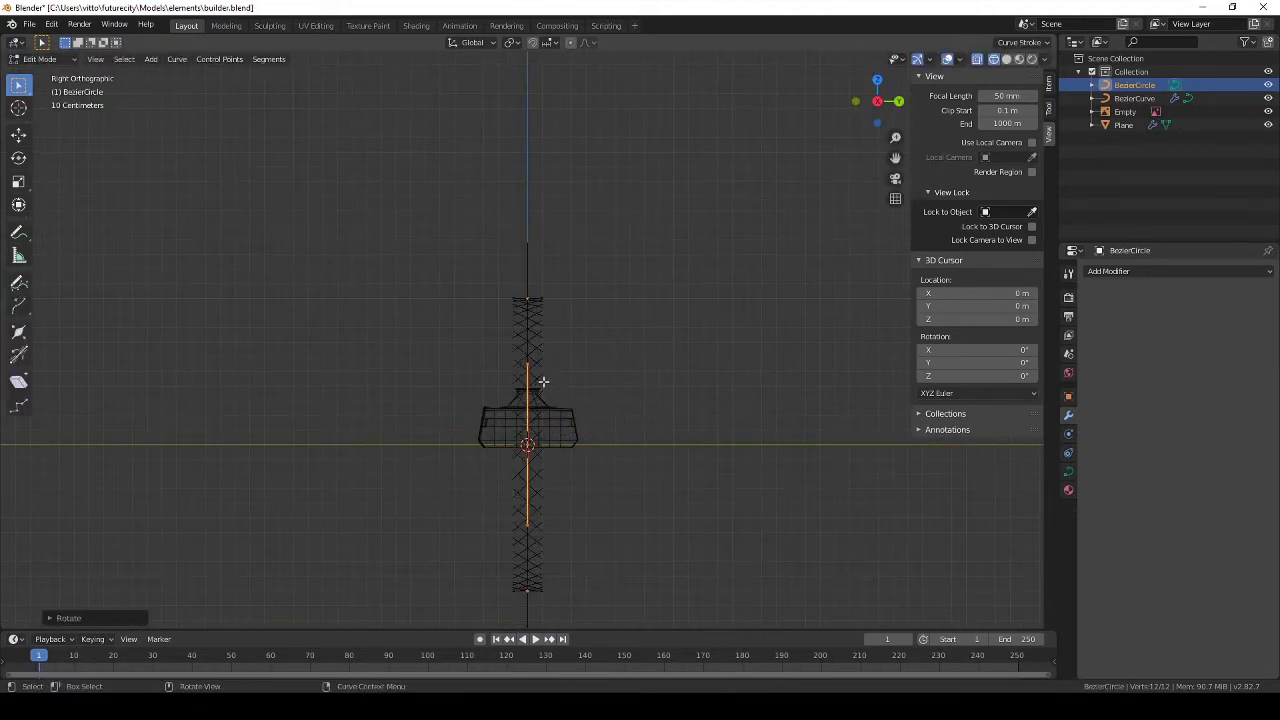
# Scale the circle down in the front view and move it beside the right arm's top joint.
pyautogui.press('KP_1')
pyautogui.scroll(2, 650, 438)
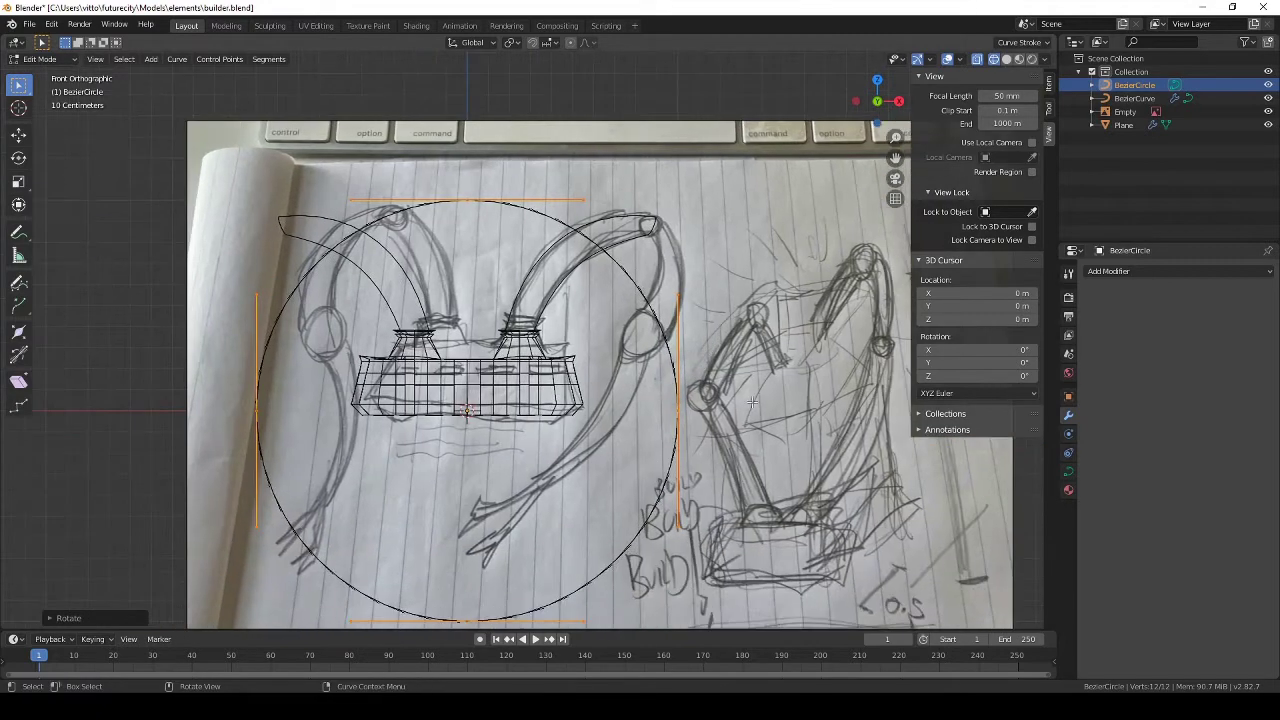
pyautogui.press('s')
pyautogui.click(511, 409)
pyautogui.press('g')
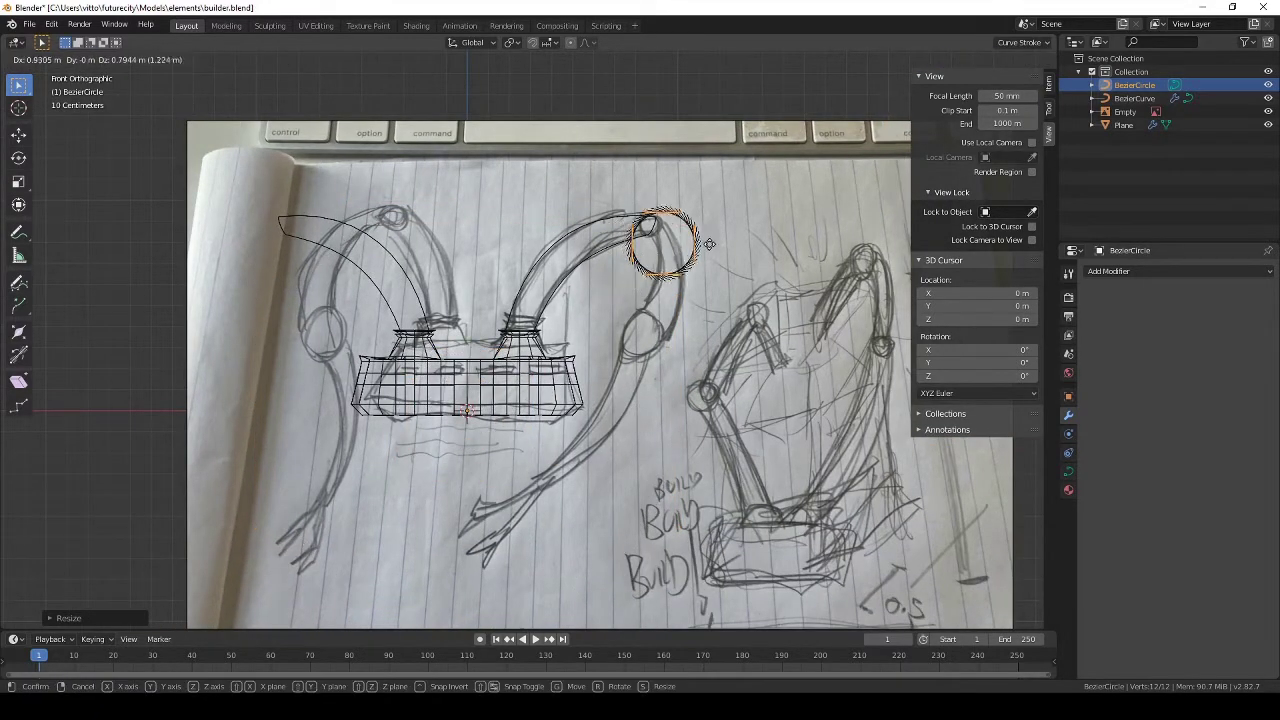
pyautogui.click(724, 260)
# Add a Mirror modifier to the circle on the X axis.
pyautogui.press('Tab')
pyautogui.click(1140, 271)
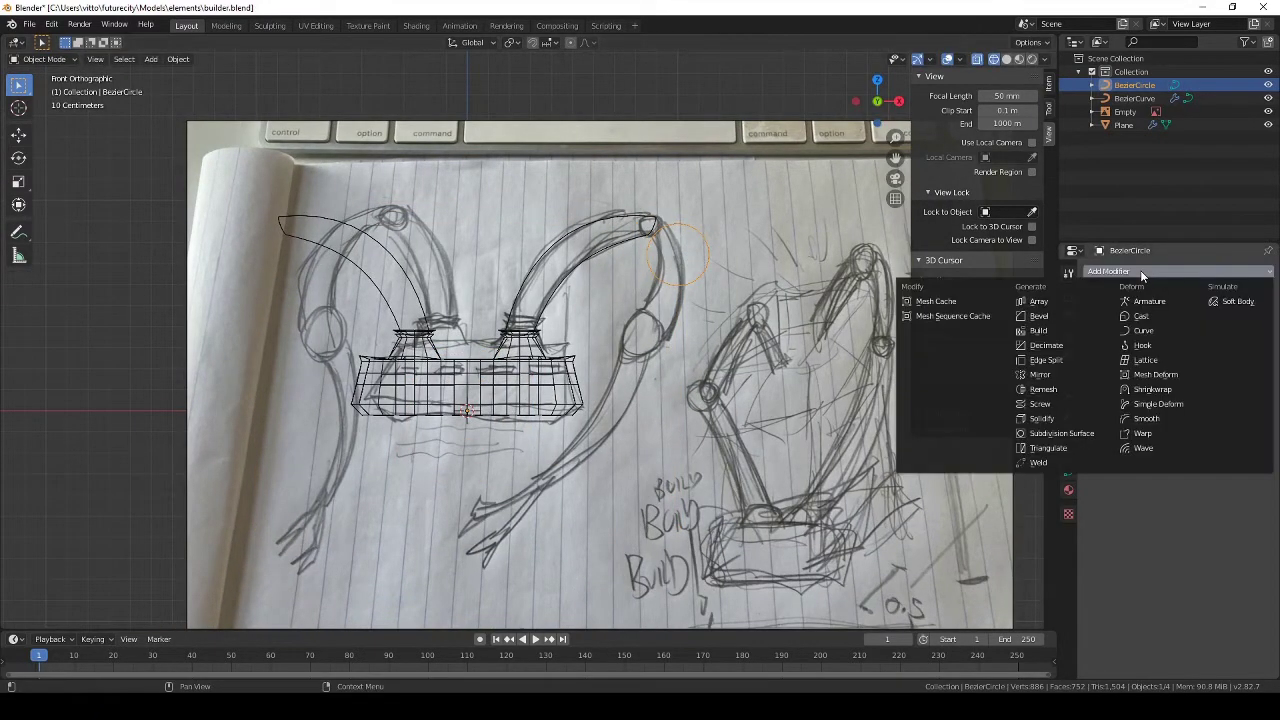
pyautogui.click(1054, 375)
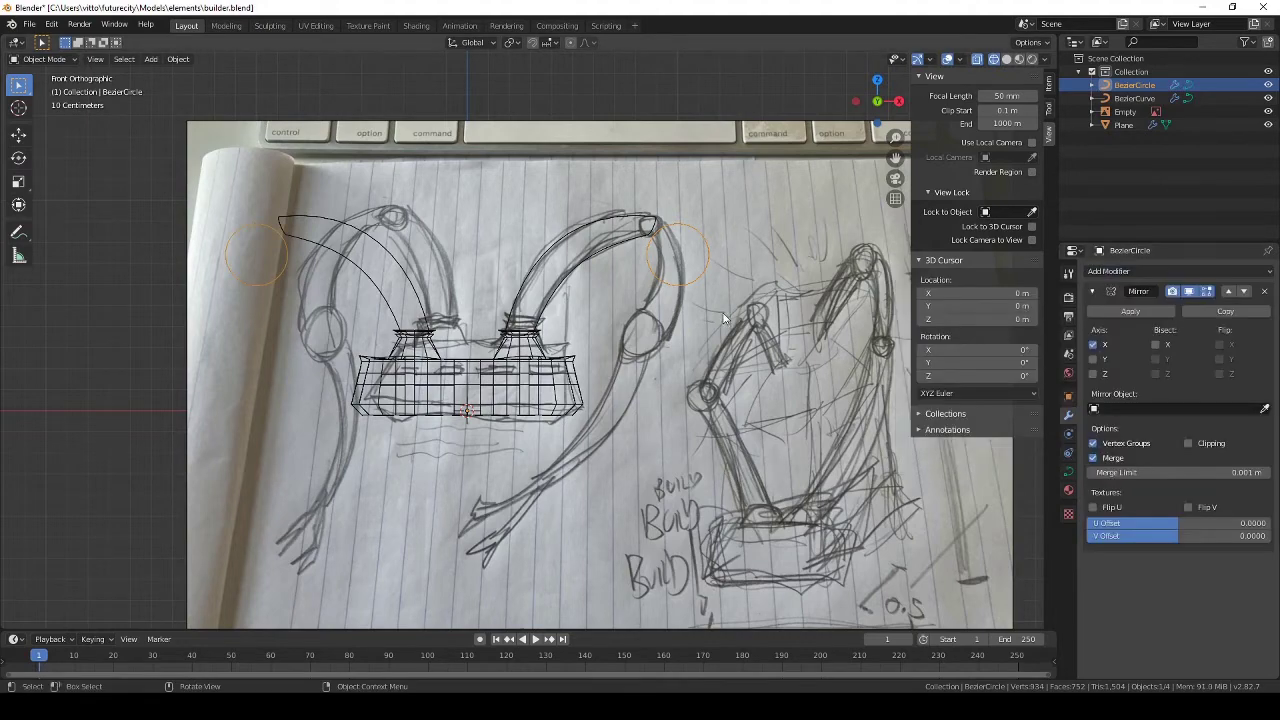
# Shrink the circle to the size of the sketched top joint and position it over that joint.
pyautogui.scroll(4, 615, 391)
pyautogui.press('Tab')
pyautogui.scroll(2, 640, 397)
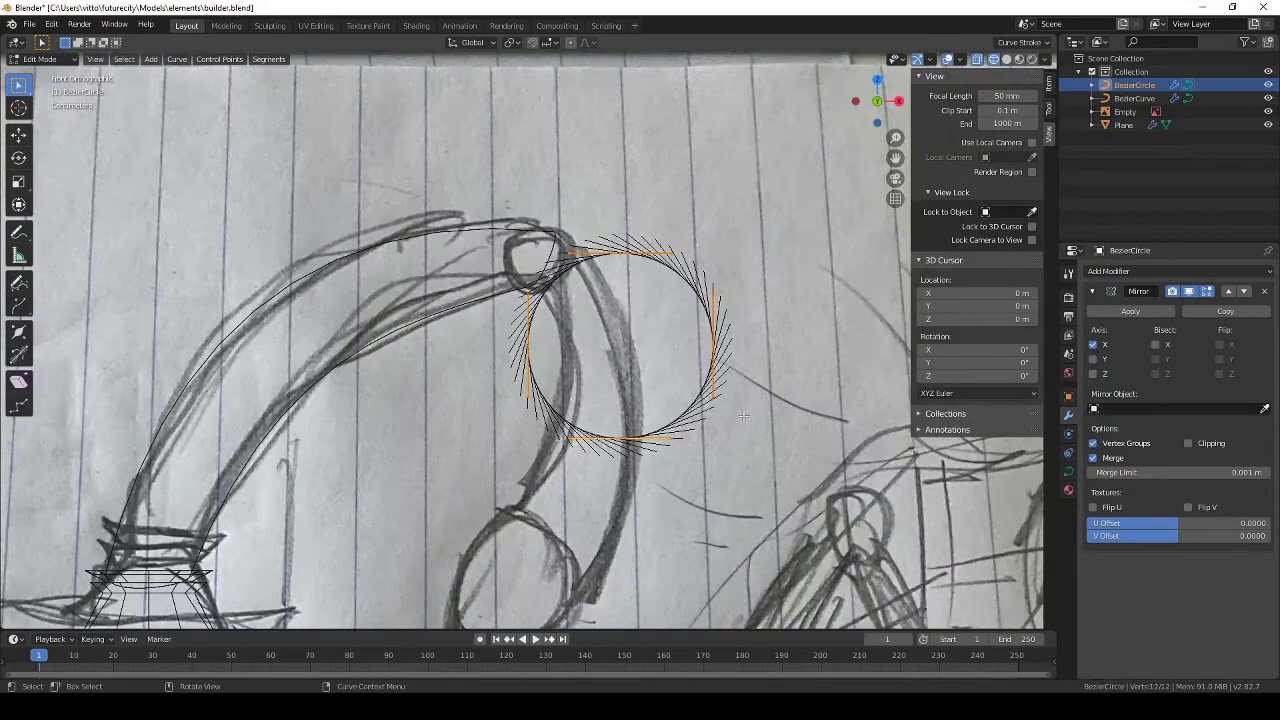
pyautogui.press('s')
pyautogui.click(662, 383)
pyautogui.press('g')
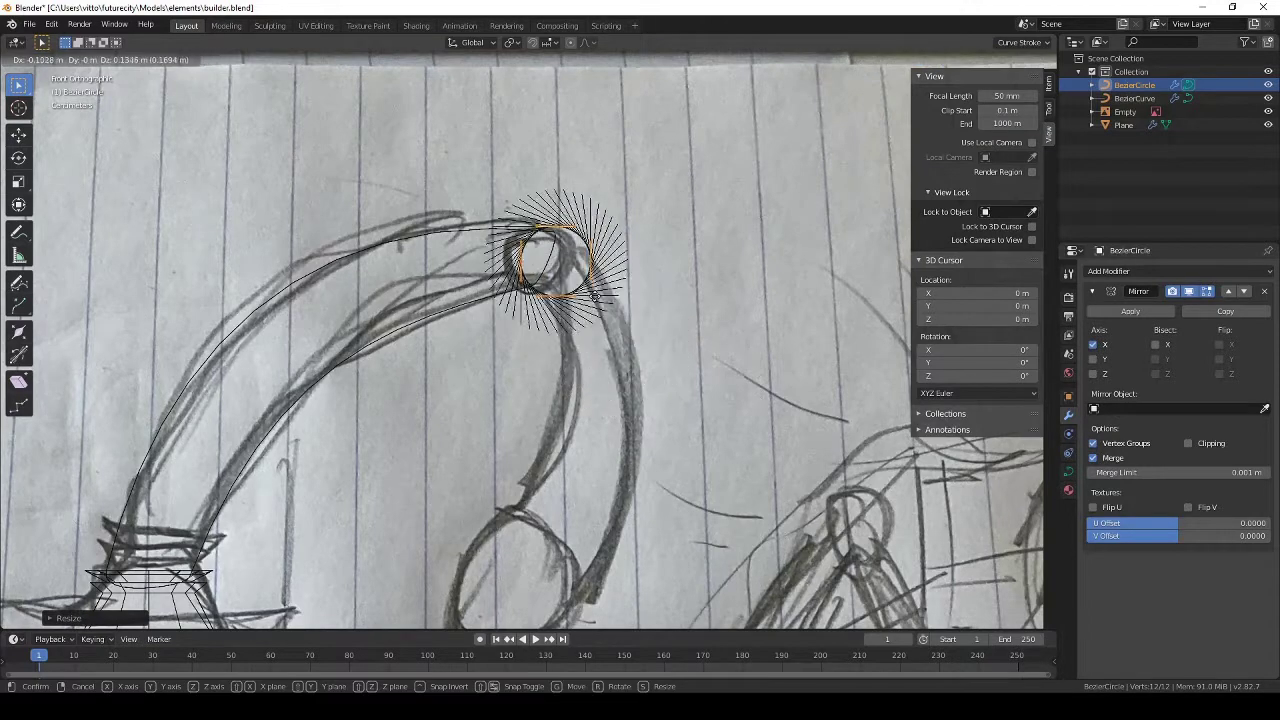
pyautogui.click(582, 300)
pyautogui.press('s')
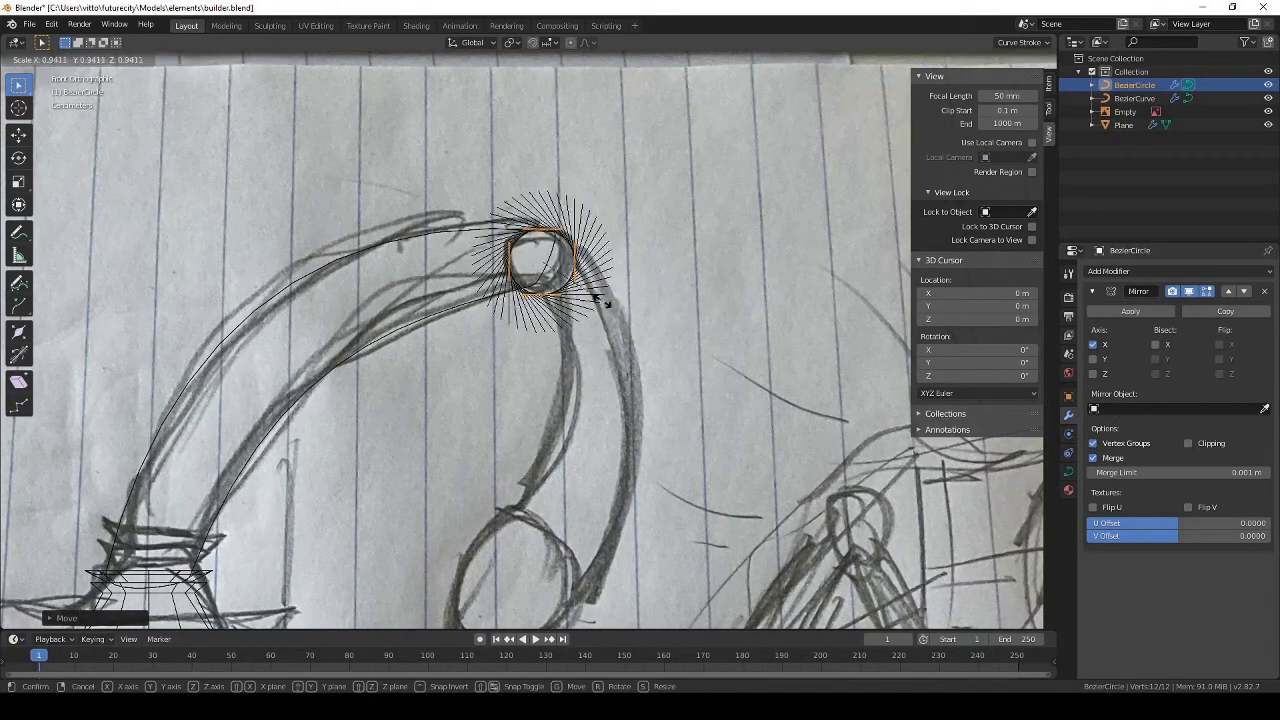
pyautogui.click(604, 301)
pyautogui.press('g')
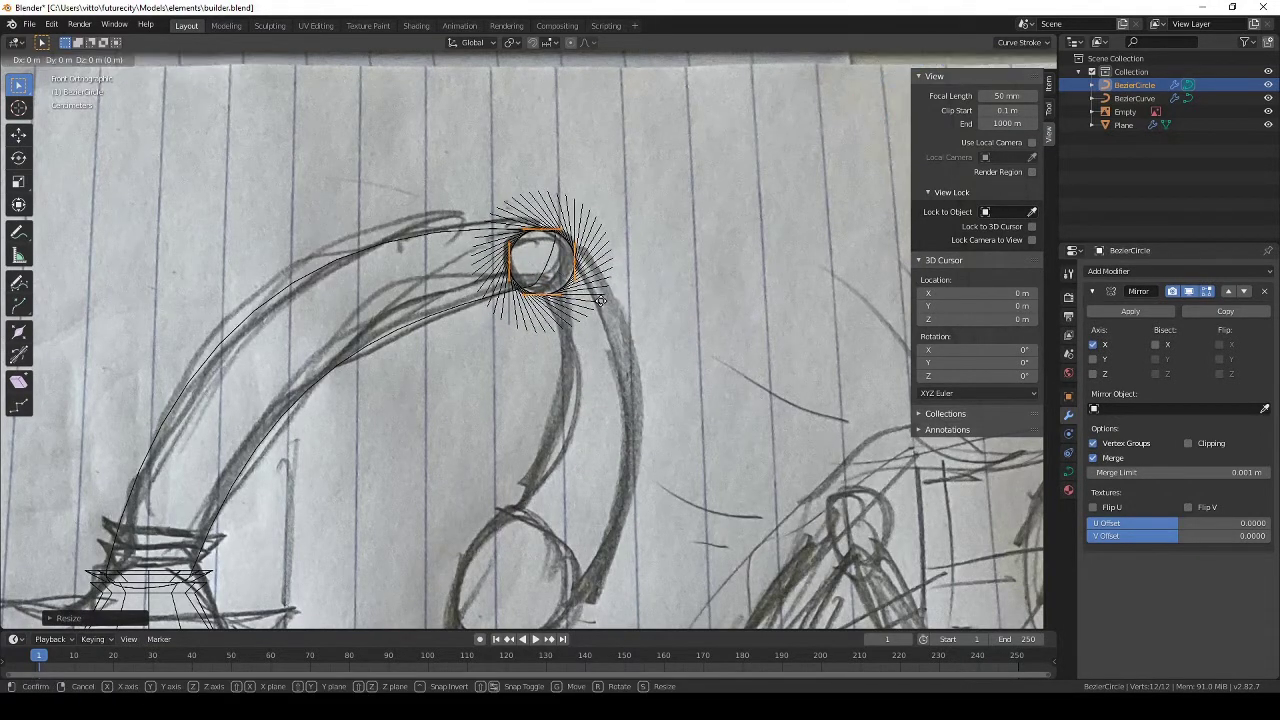
pyautogui.click(604, 300)
# Nudge the circle's right control point outward along X and shift the whole circle back to centre it on the joint.
pyautogui.scroll(3, 600, 300)
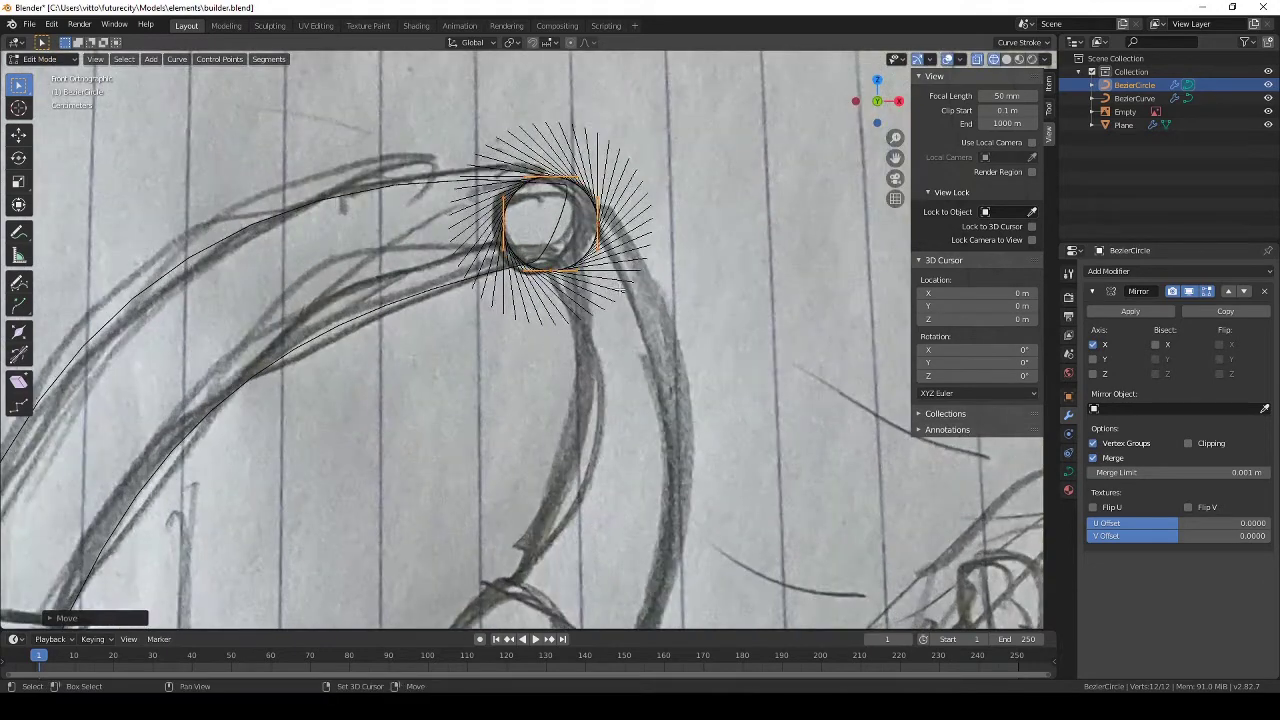
pyautogui.press('g')
pyautogui.click(574, 363)
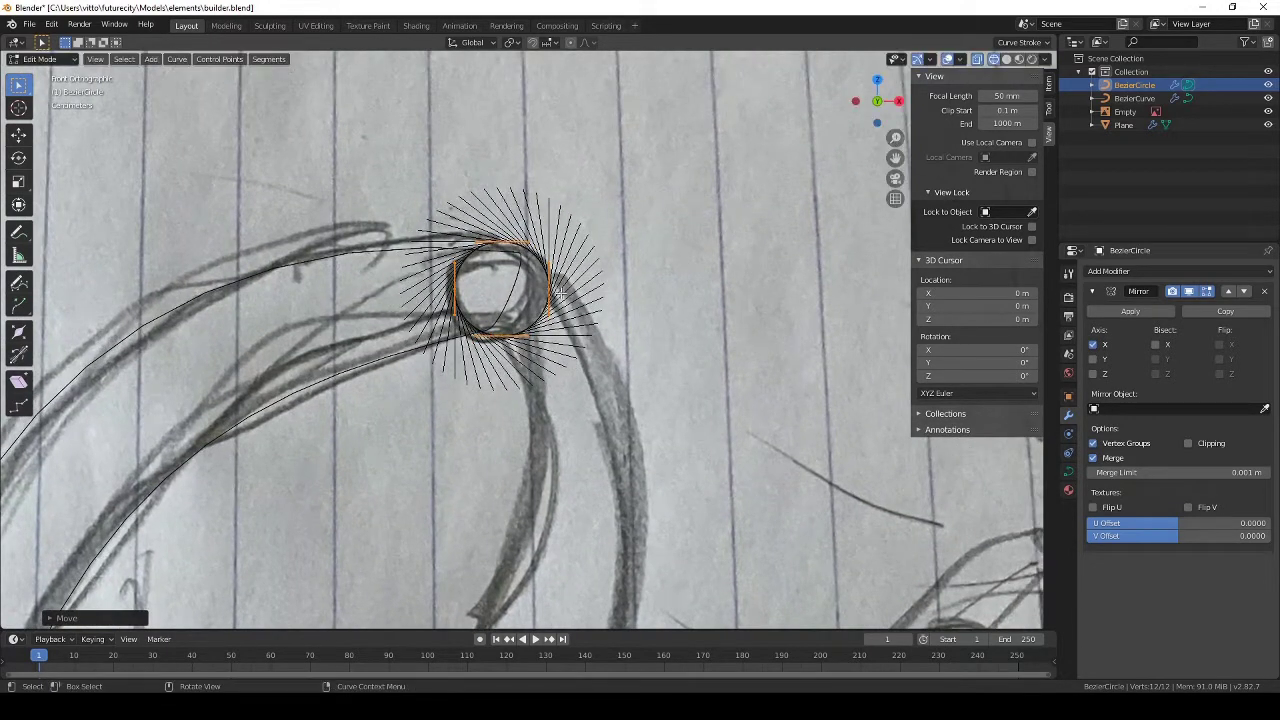
pyautogui.press('g')
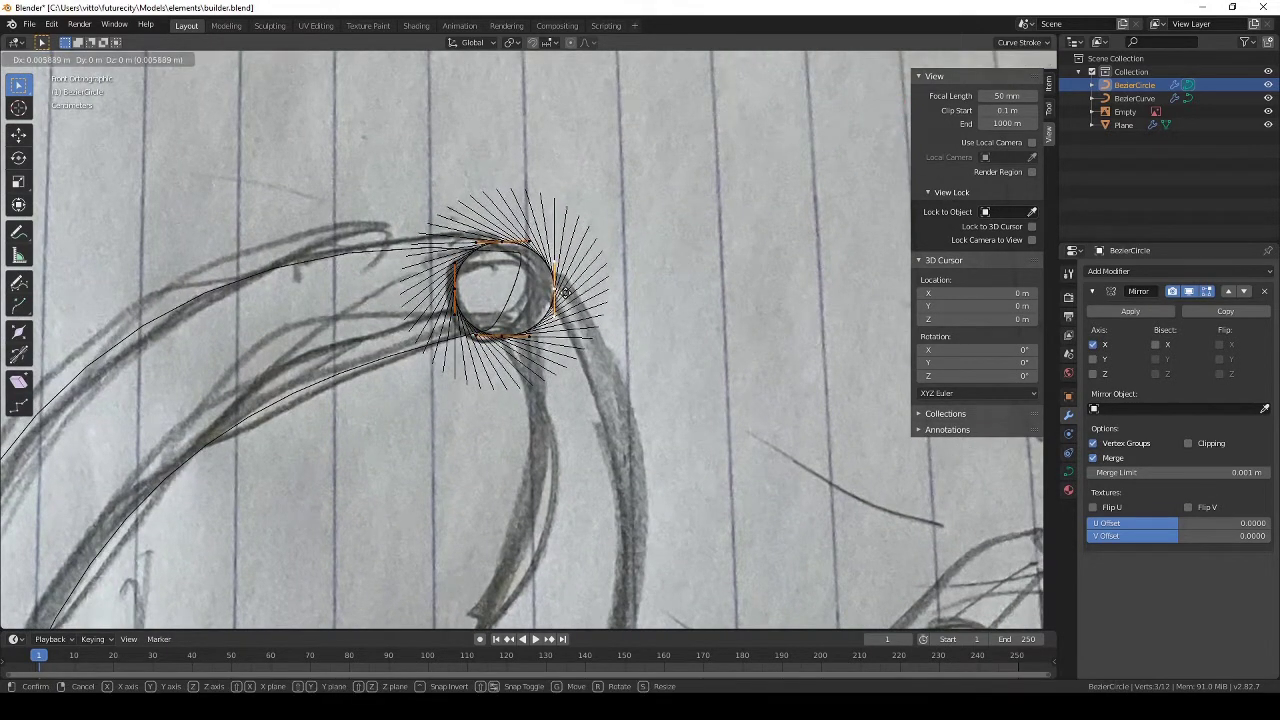
pyautogui.click(565, 292)
pyautogui.press('g')
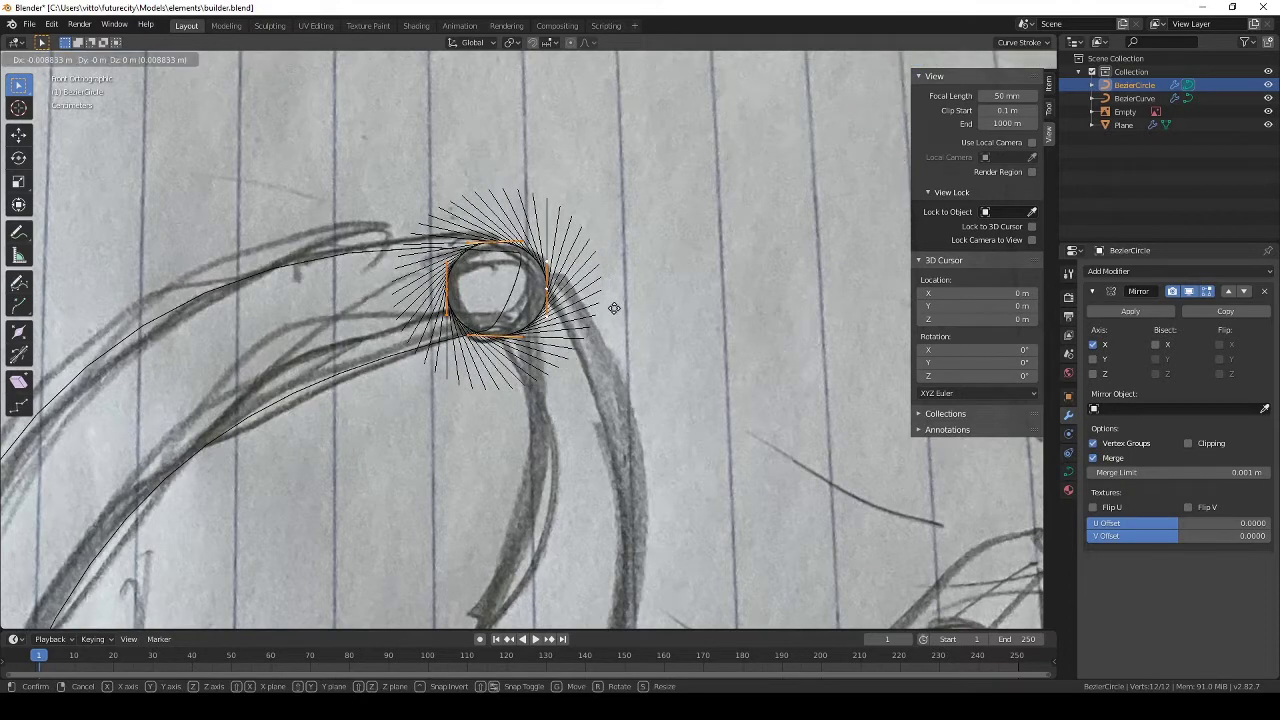
pyautogui.click(614, 308)
# Finish editing the joint circle and save the Builder model file.
pyautogui.press('Tab')
pyautogui.scroll(-8, 605, 355)
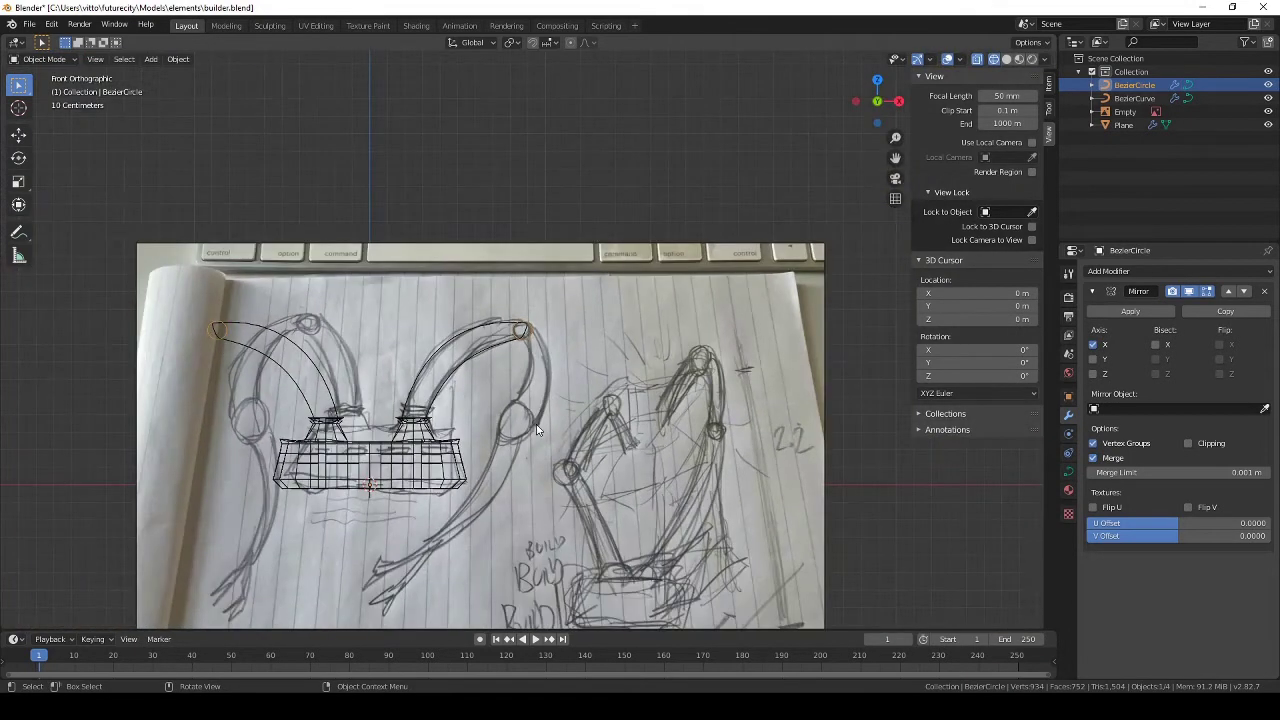
pyautogui.scroll(4, 538, 415)
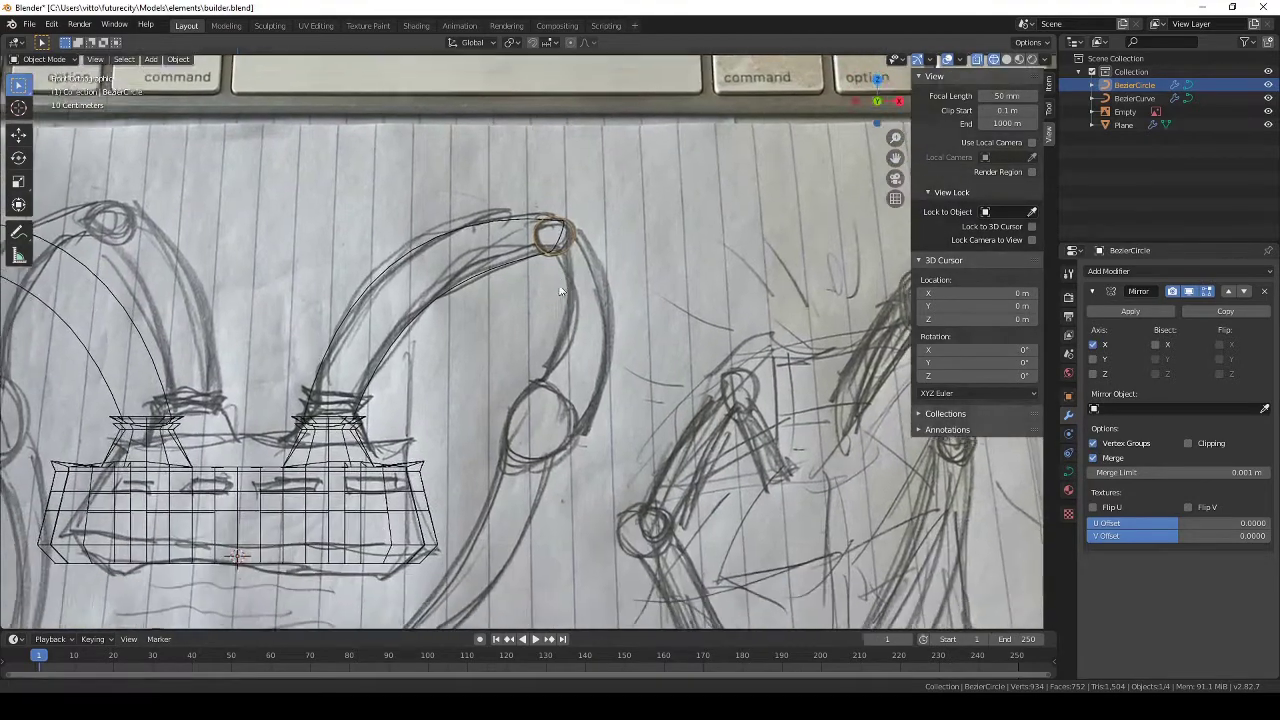
pyautogui.keyDown('shift'); pyautogui.moveTo(560, 291); pyautogui.dragTo(556, 264, button='middle'); pyautogui.keyUp('shift')
pyautogui.hotkey('ctrl', 's')
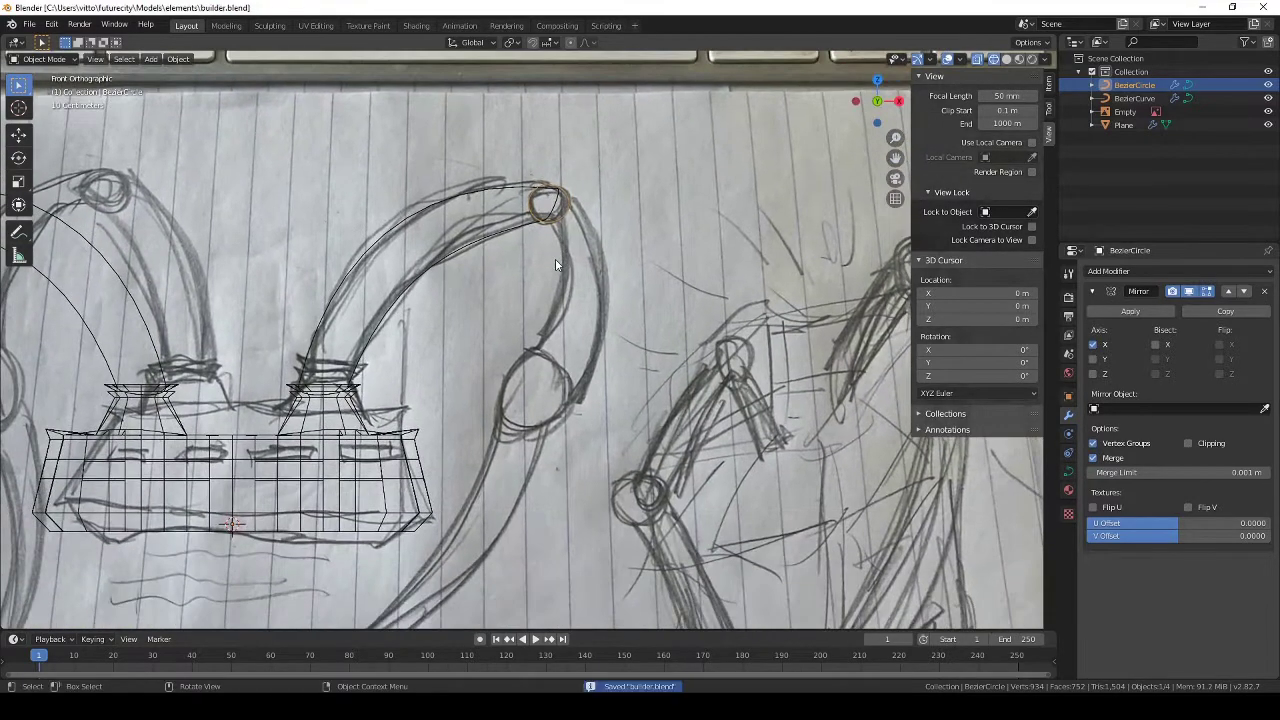
# Duplicate the upper arm curve in place and open the copy for point editing.
pyautogui.scroll(-1, 554, 284)
pyautogui.click(458, 277)
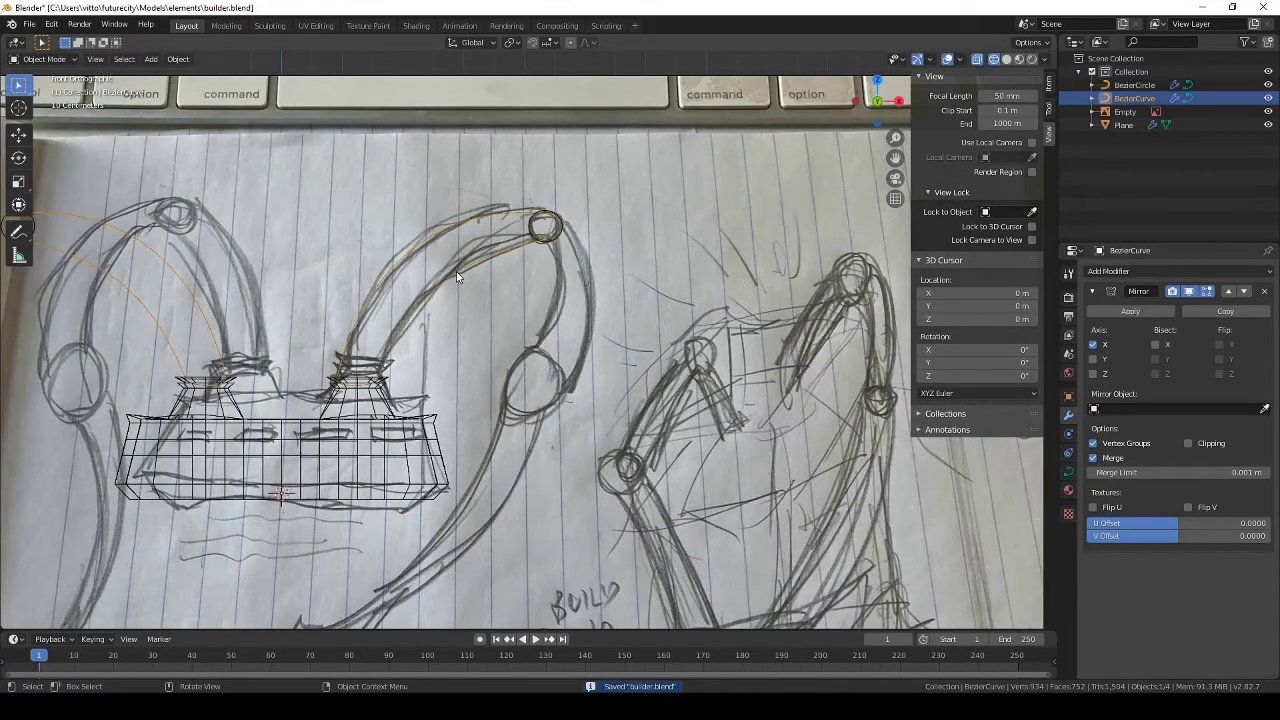
pyautogui.hotkey('shift', 'd')
pyautogui.press('Escape')
pyautogui.press('Tab')
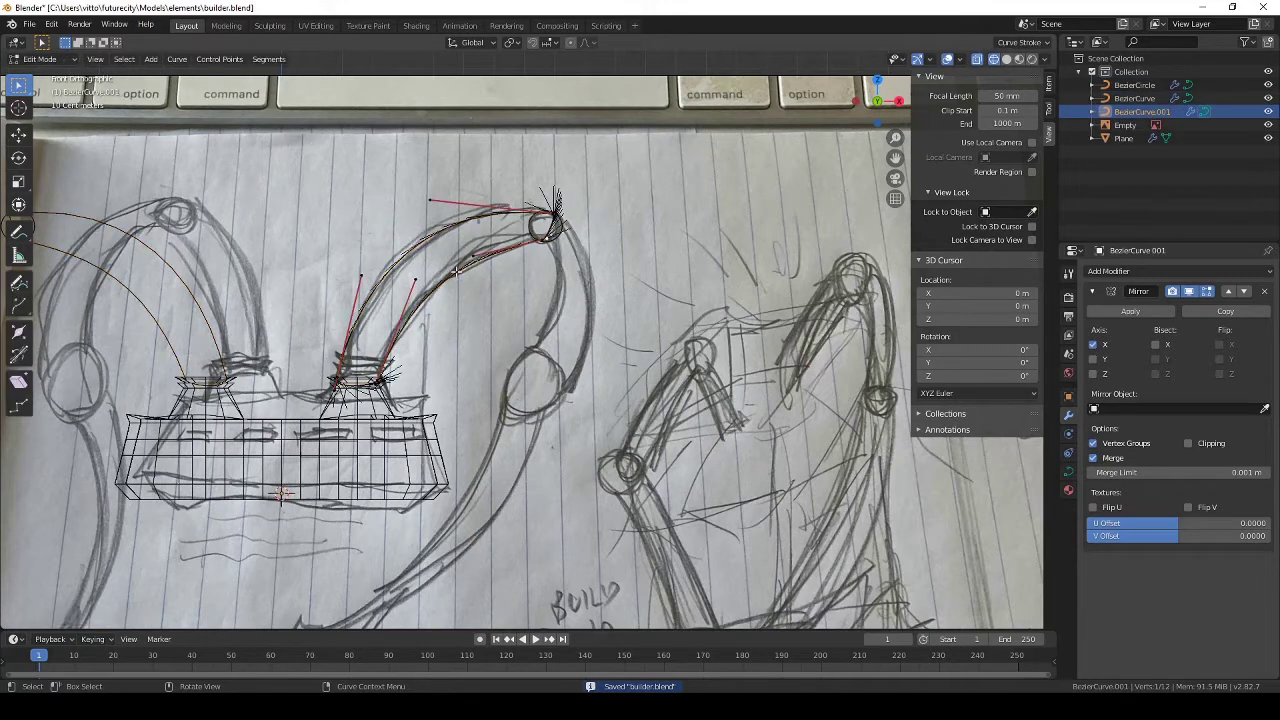
# Move and rotate the duplicated arm curve so it hangs from the top joint along the sketched second arm segment.
pyautogui.press('g')
pyautogui.click(680, 274)
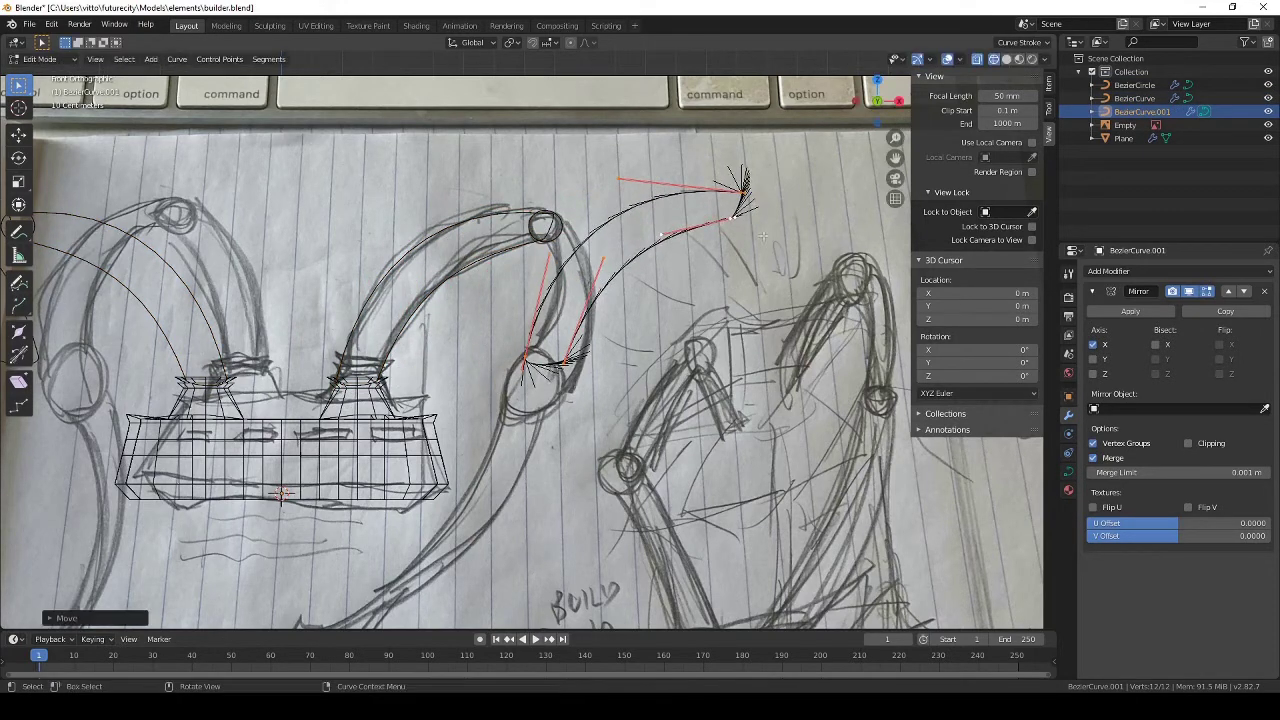
pyautogui.press('r')
pyautogui.click(590, 400)
pyautogui.press('g')
pyautogui.click(689, 442)
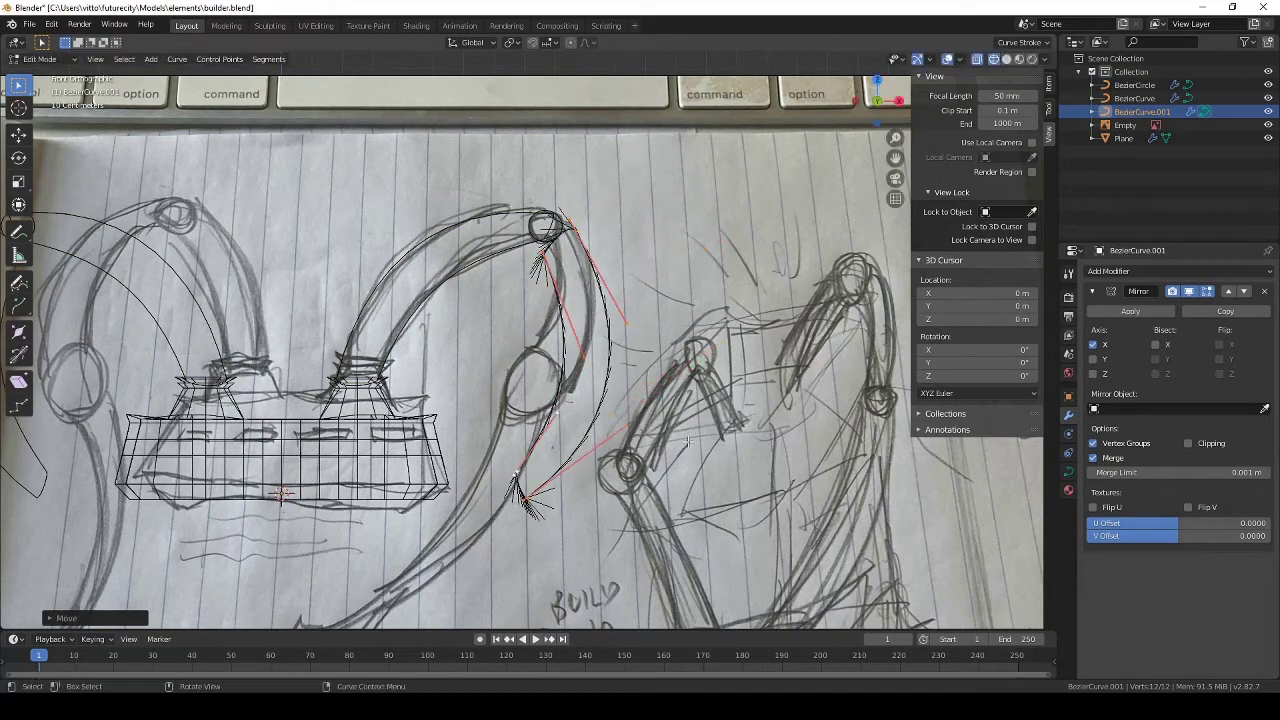
pyautogui.scroll(3, 675, 370)
pyautogui.keyDown('shift'); pyautogui.moveTo(637, 190); pyautogui.dragTo(516, 410, button='middle'); pyautogui.keyUp('shift')
pyautogui.press('g')
pyautogui.click(513, 398)
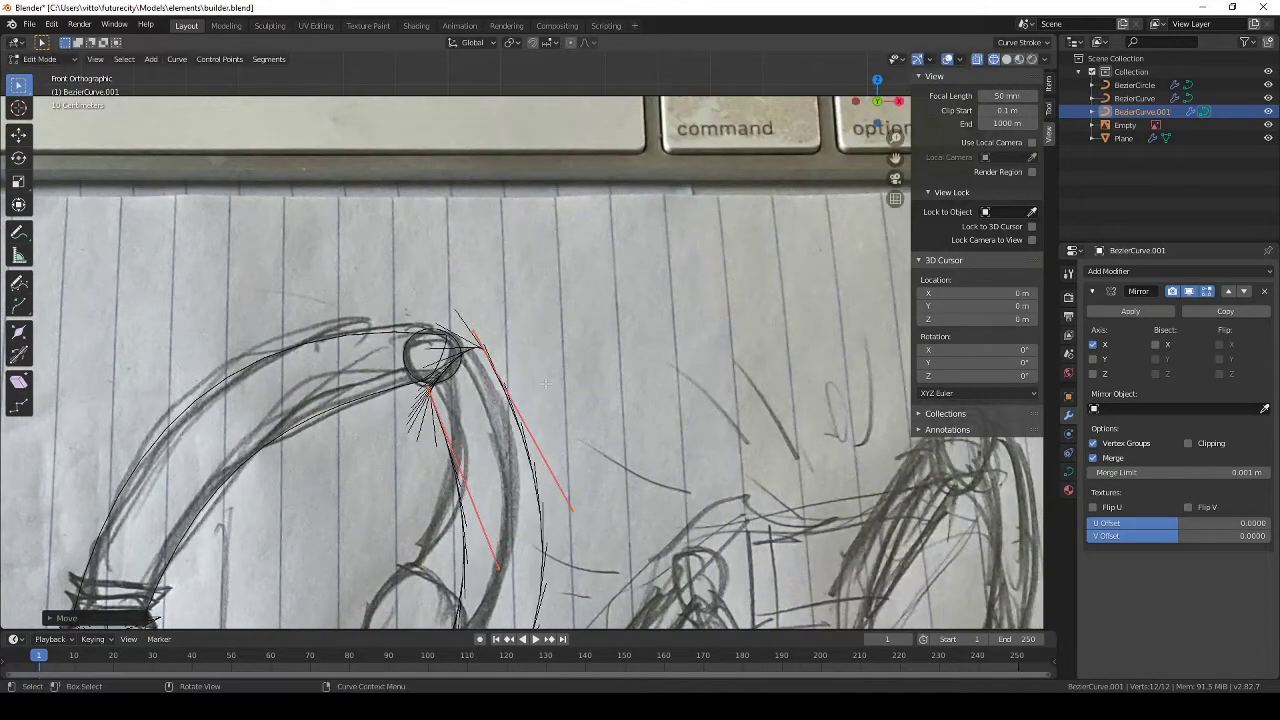
# Move the copied curve's two upper end points in against the joint circle to match the sketched segment.
pyautogui.scroll(5, 413, 371)
pyautogui.press('g')
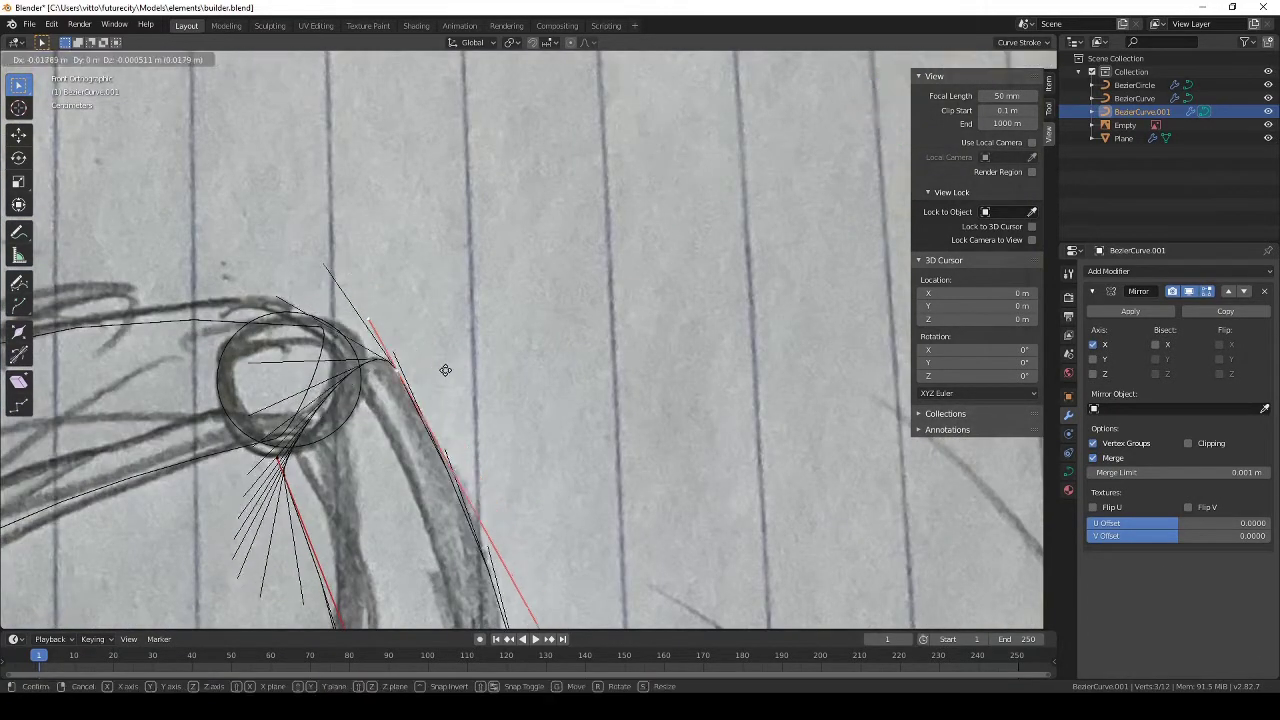
pyautogui.click(422, 362)
pyautogui.click(283, 479)
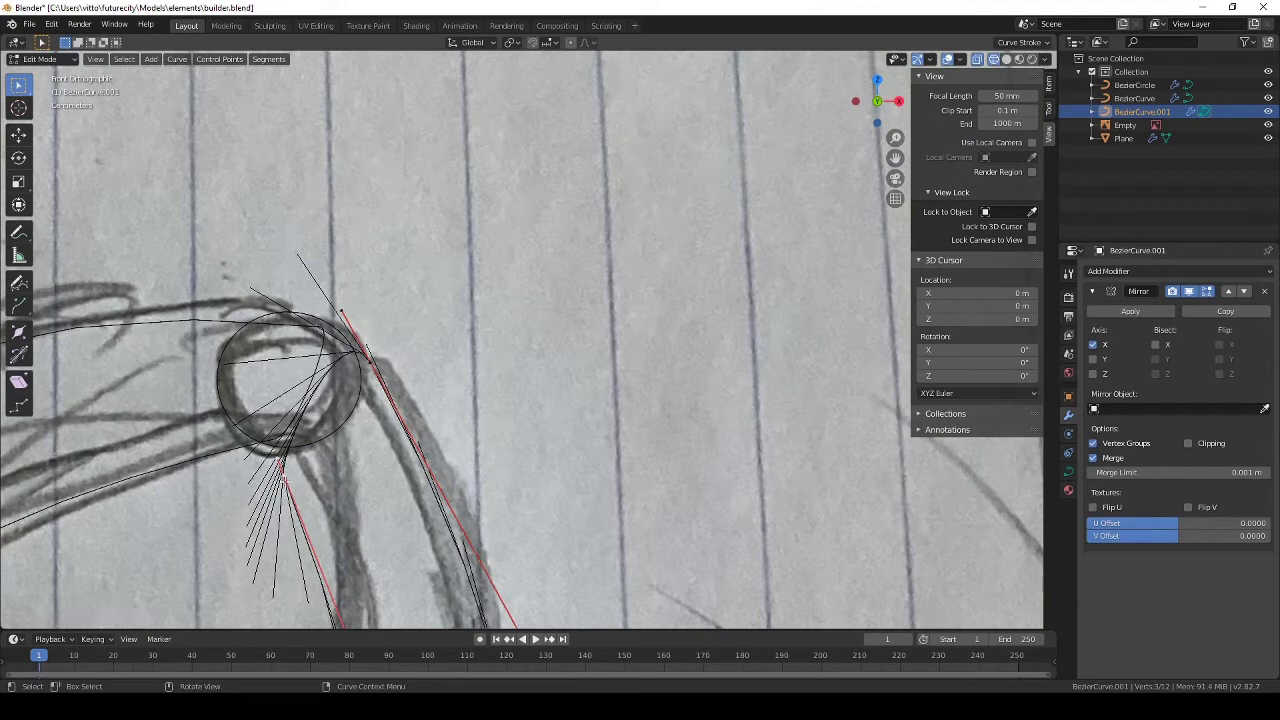
pyautogui.press('g')
pyautogui.click(300, 450)
pyautogui.scroll(-6, 459, 425)
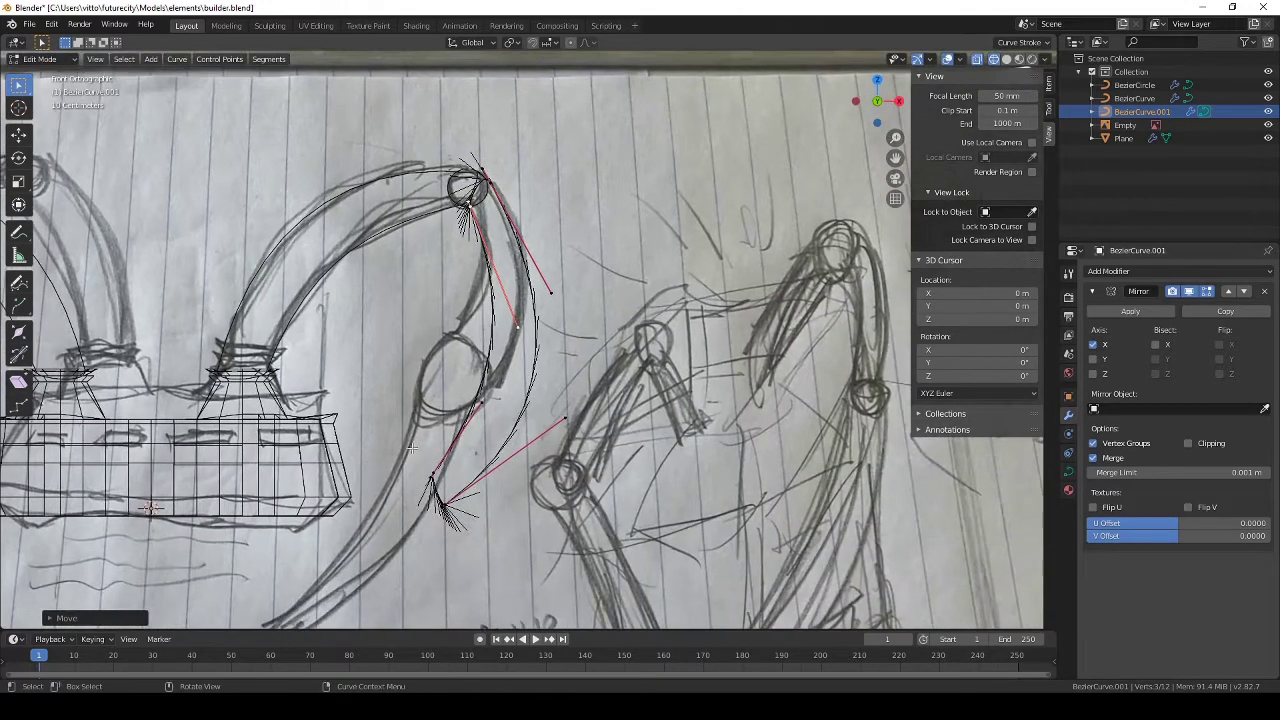
# Move the second arm curve's two lower end points up onto the sketched elbow joint.
pyautogui.click(393, 417)
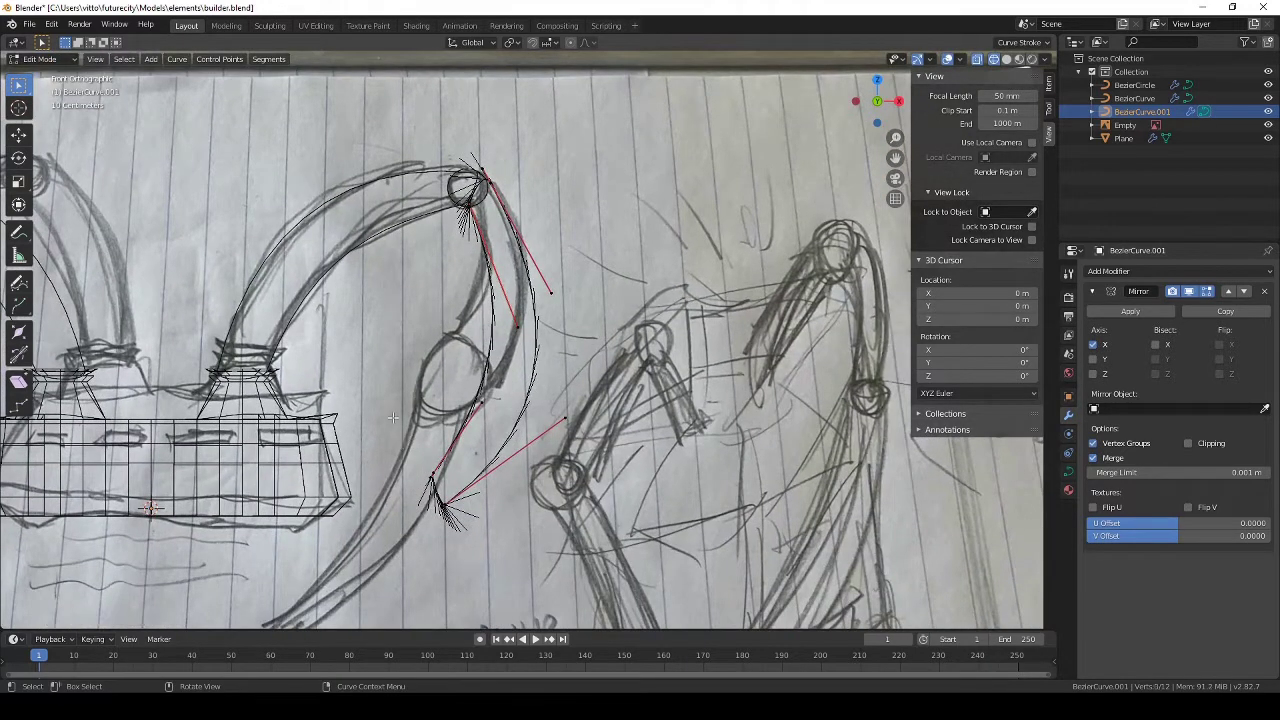
pyautogui.moveTo(473, 580); pyautogui.dragTo(474, 580)
pyautogui.press('g')
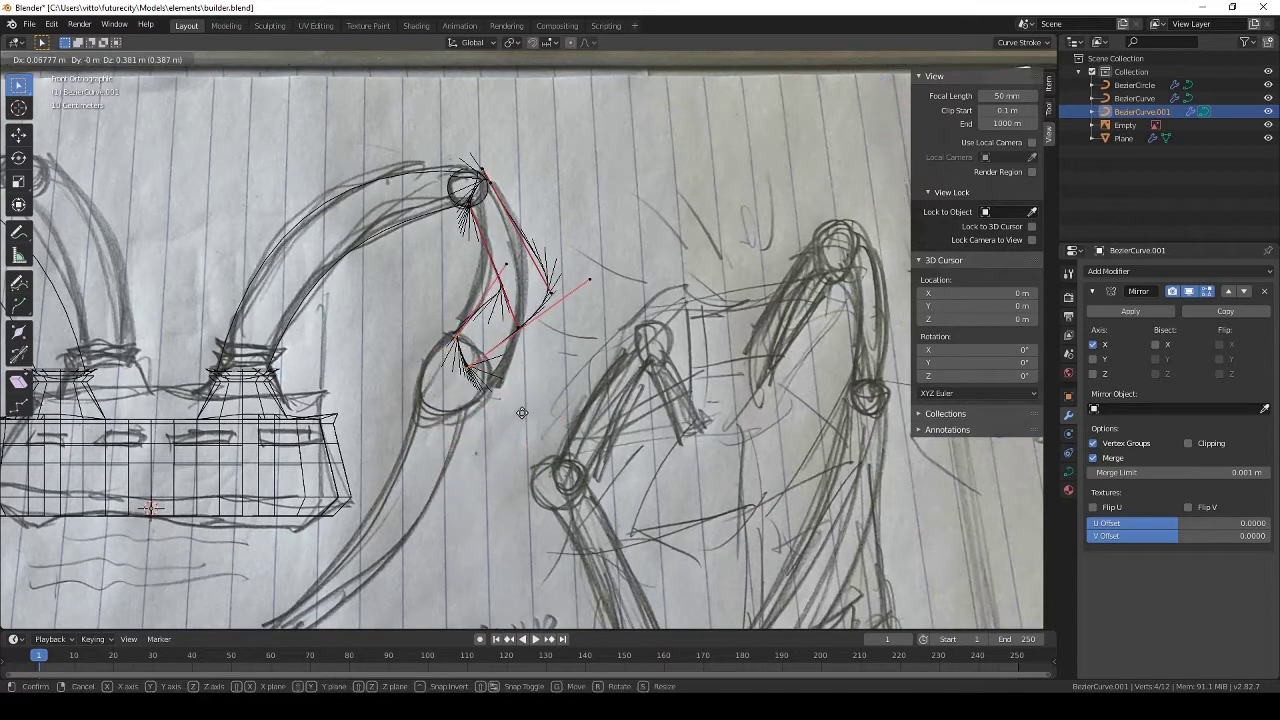
pyautogui.click(511, 395)
pyautogui.click(491, 375)
# Adjust the second arm curve's handles so both sides follow the sketched segment between the top joint and the elbow.
pyautogui.moveTo(587, 276); pyautogui.dragTo(462, 295)
pyautogui.click(465, 302)
pyautogui.click(517, 322)
pyautogui.press('g')
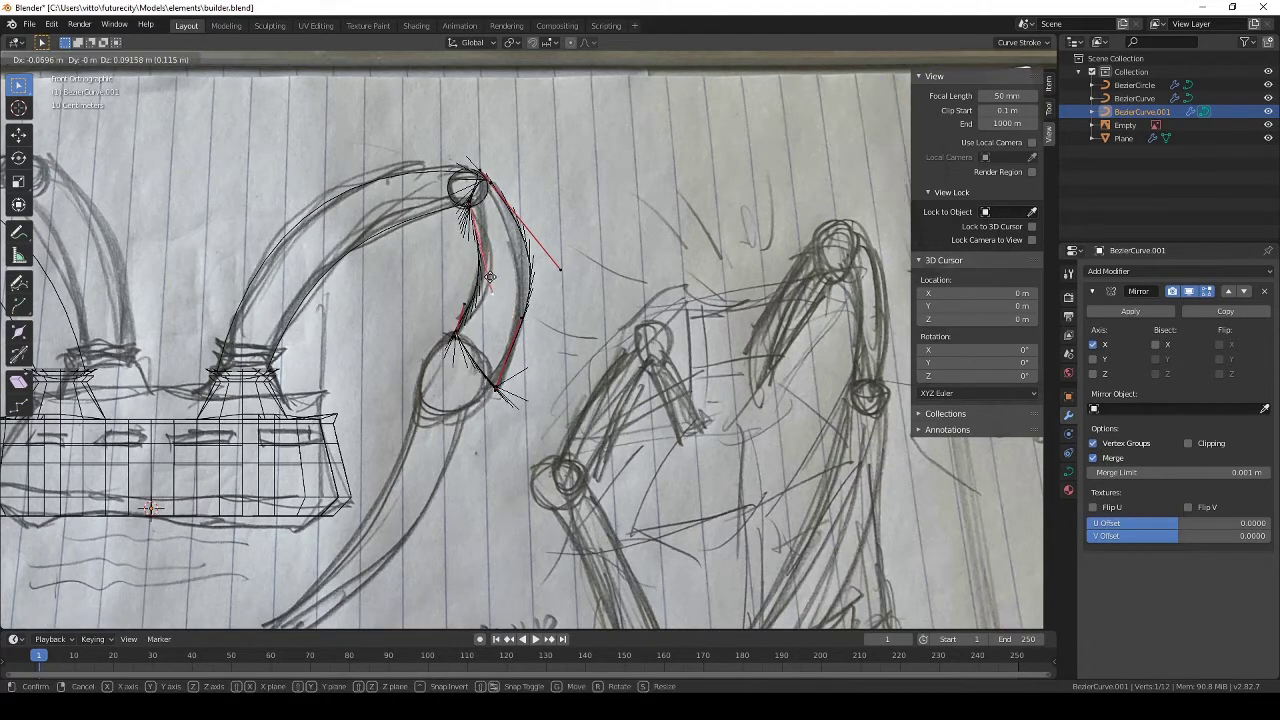
pyautogui.click(494, 226)
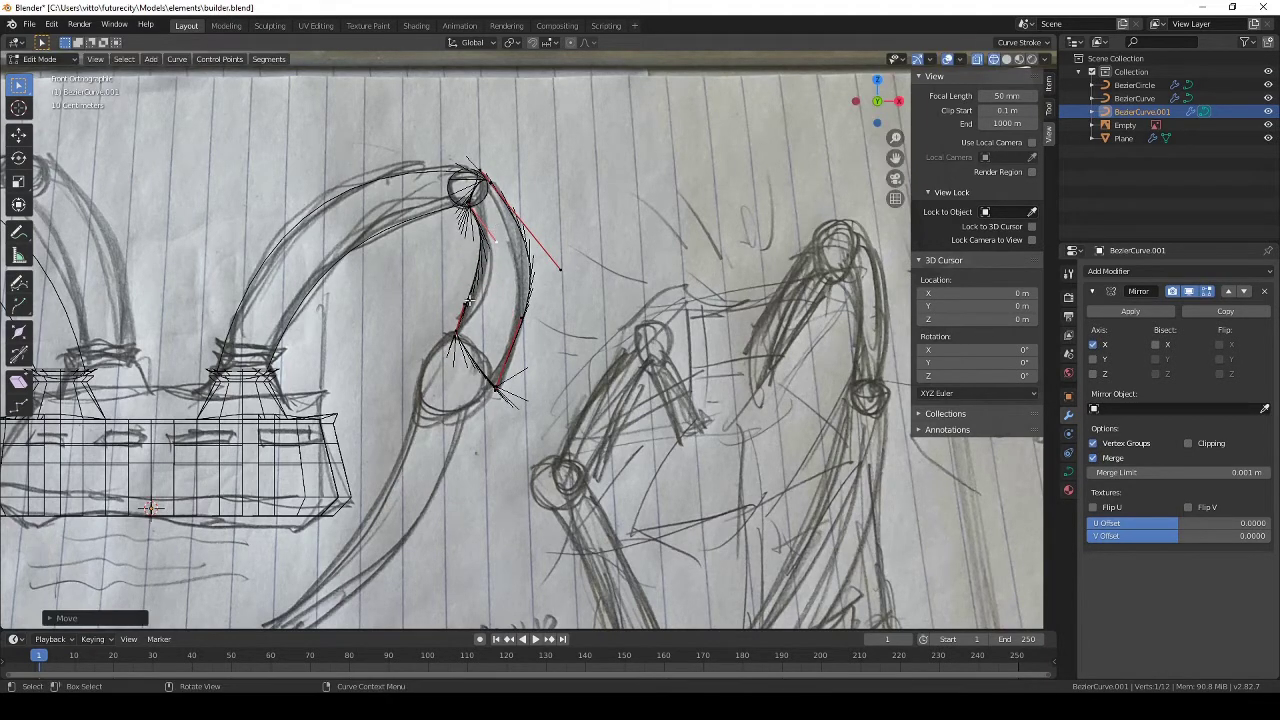
pyautogui.press('g')
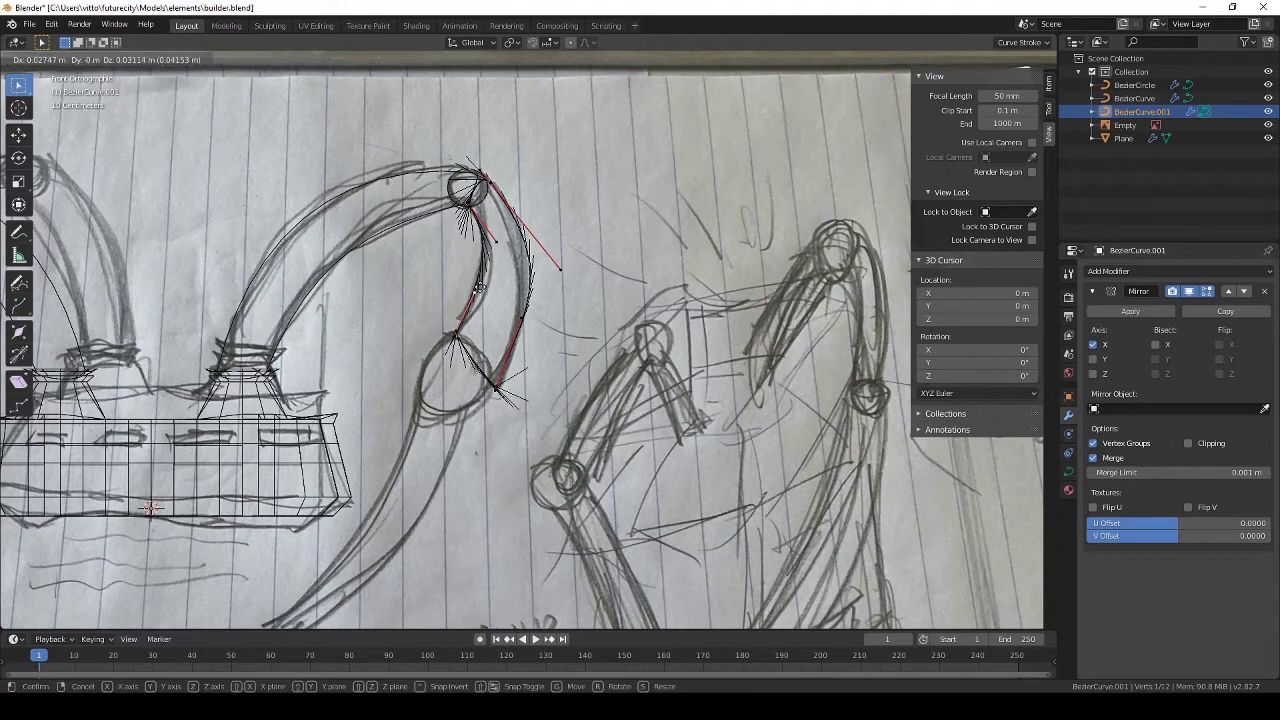
pyautogui.click(480, 286)
# Finish the curve point editing and save the Builder model file.
pyautogui.press('Tab')
pyautogui.scroll(-3, 612, 350)
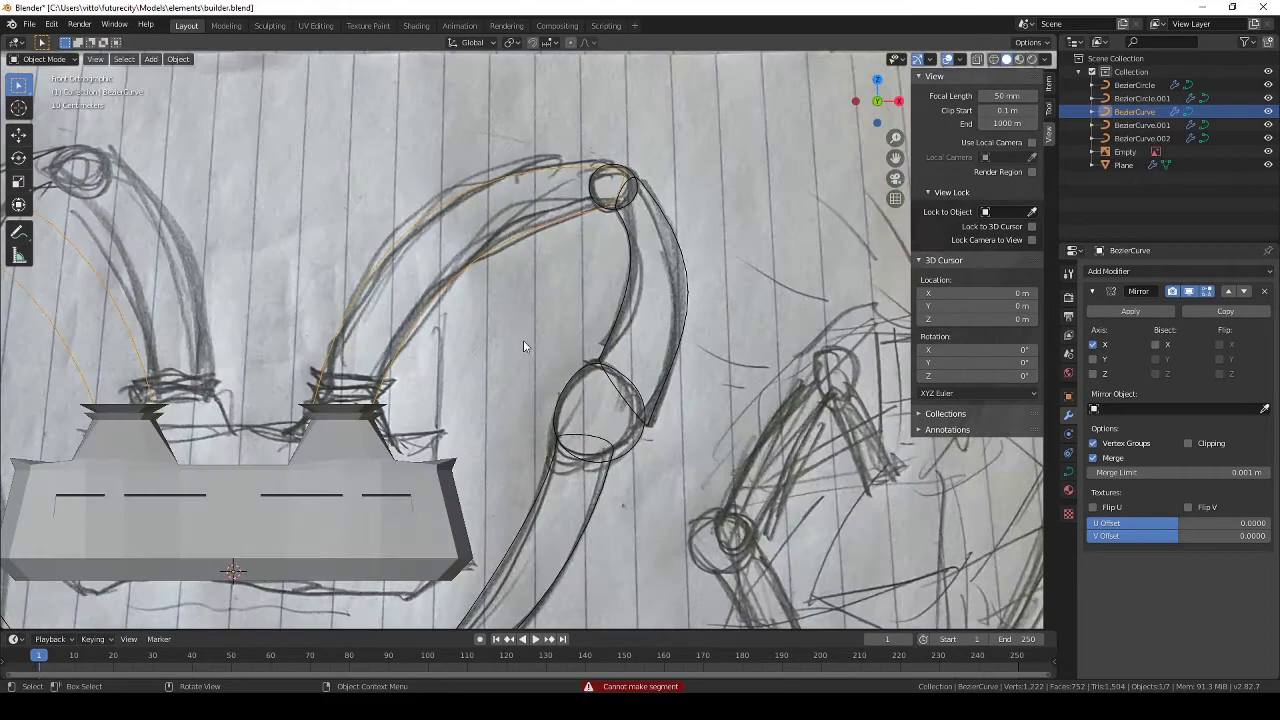
pyautogui.hotkey('ctrl', 's')
pyautogui.scroll(-4, 523, 340)
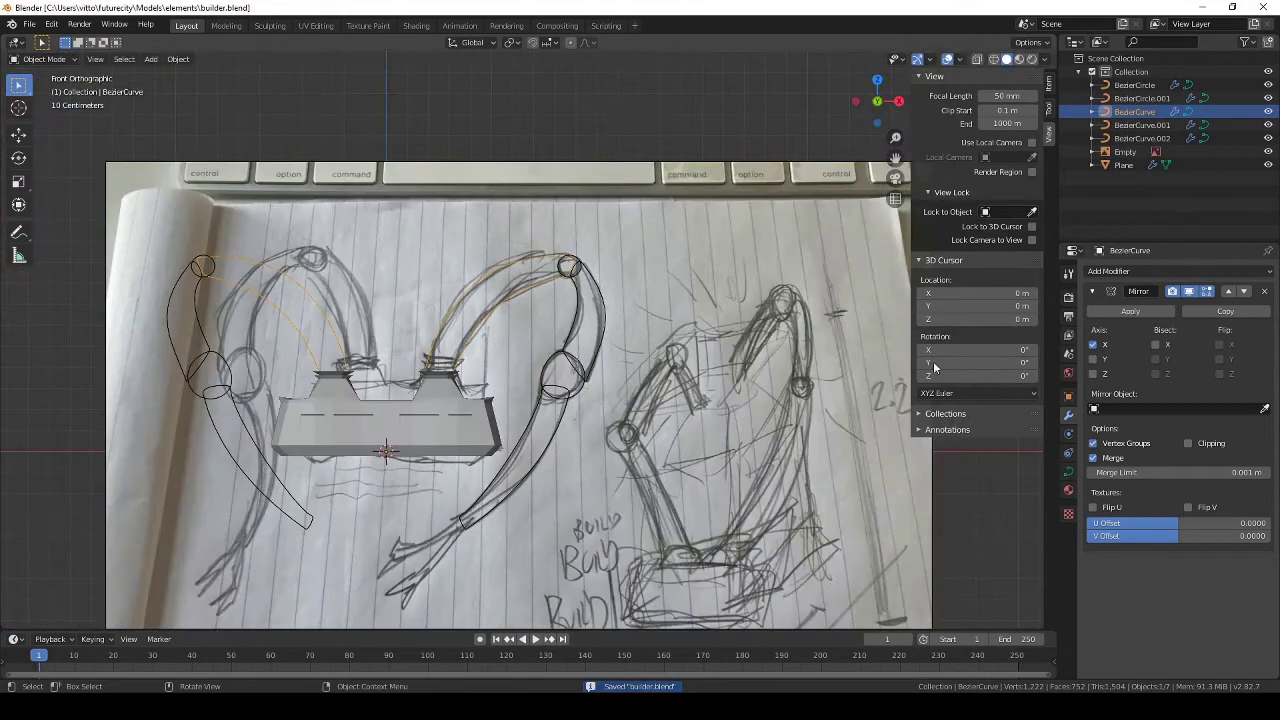
# Remove the Mirror modifier from the upper arm curve and convert the curve to a mesh.
pyautogui.click(1265, 292)
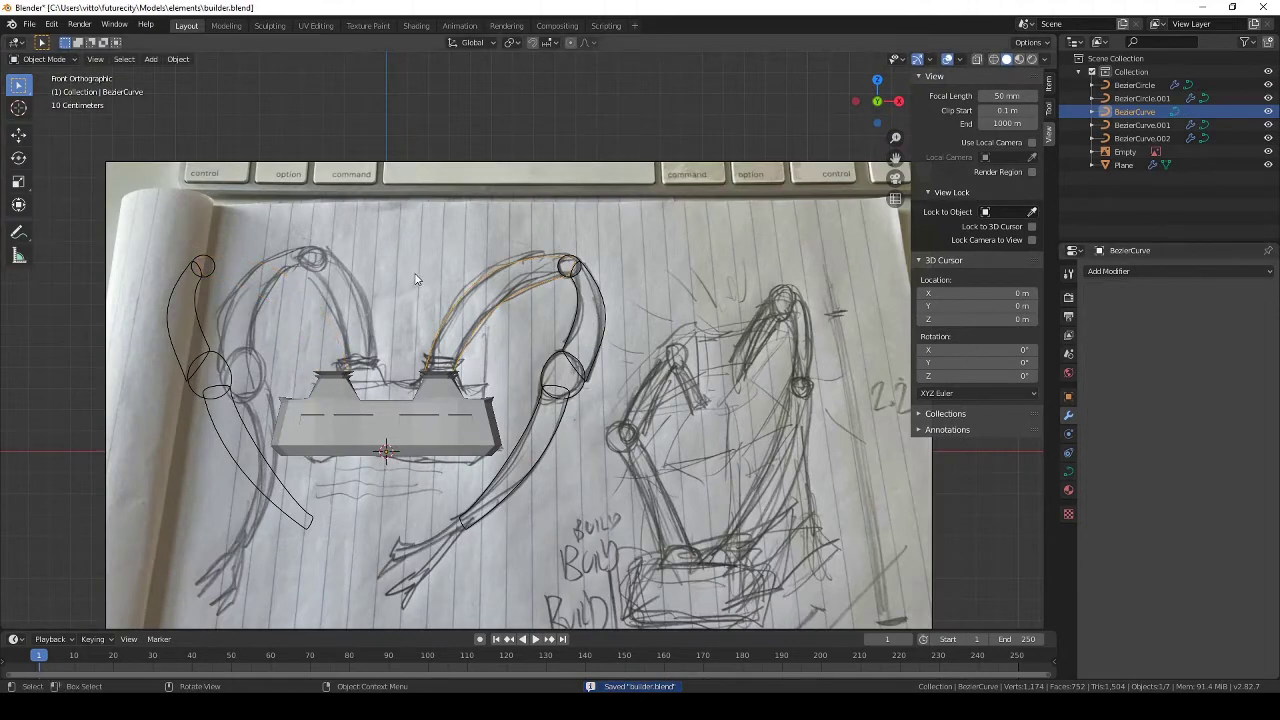
pyautogui.scroll(1, 416, 279)
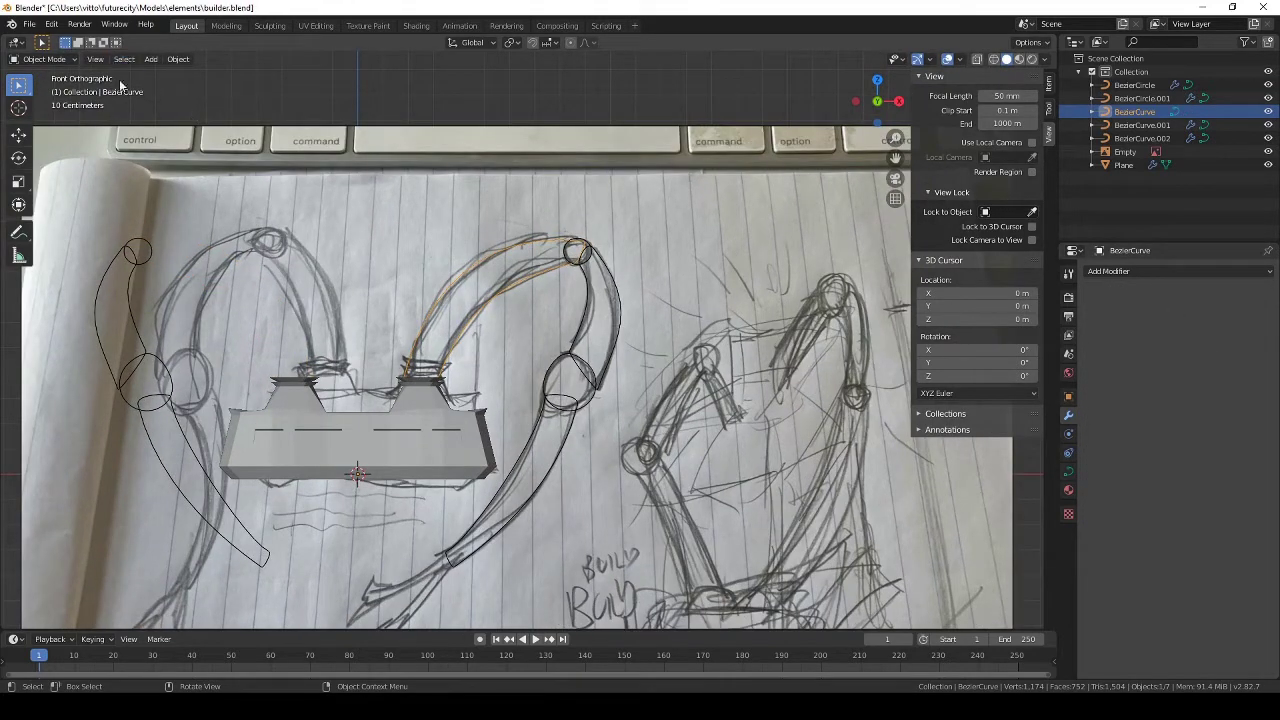
pyautogui.click(178, 60)
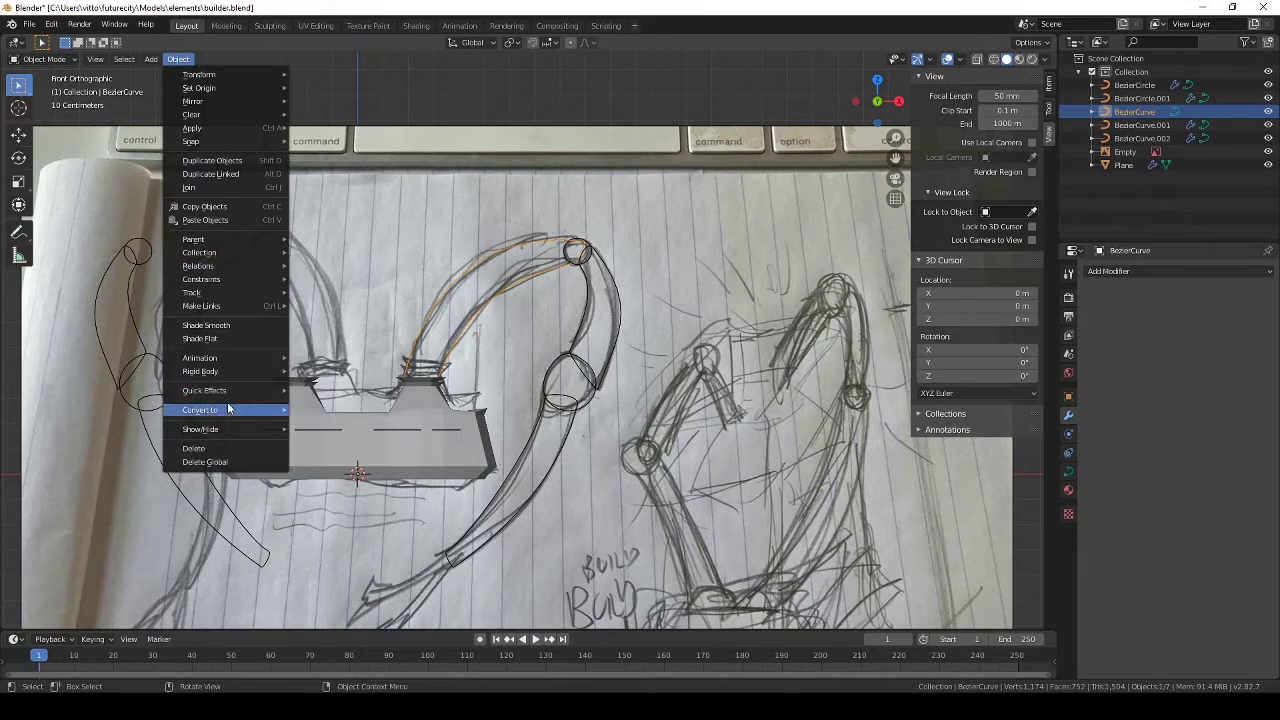
pyautogui.moveTo(255, 414)
pyautogui.click(348, 432)
# Fill the converted upper arm outline with a single face.
pyautogui.press('Tab')
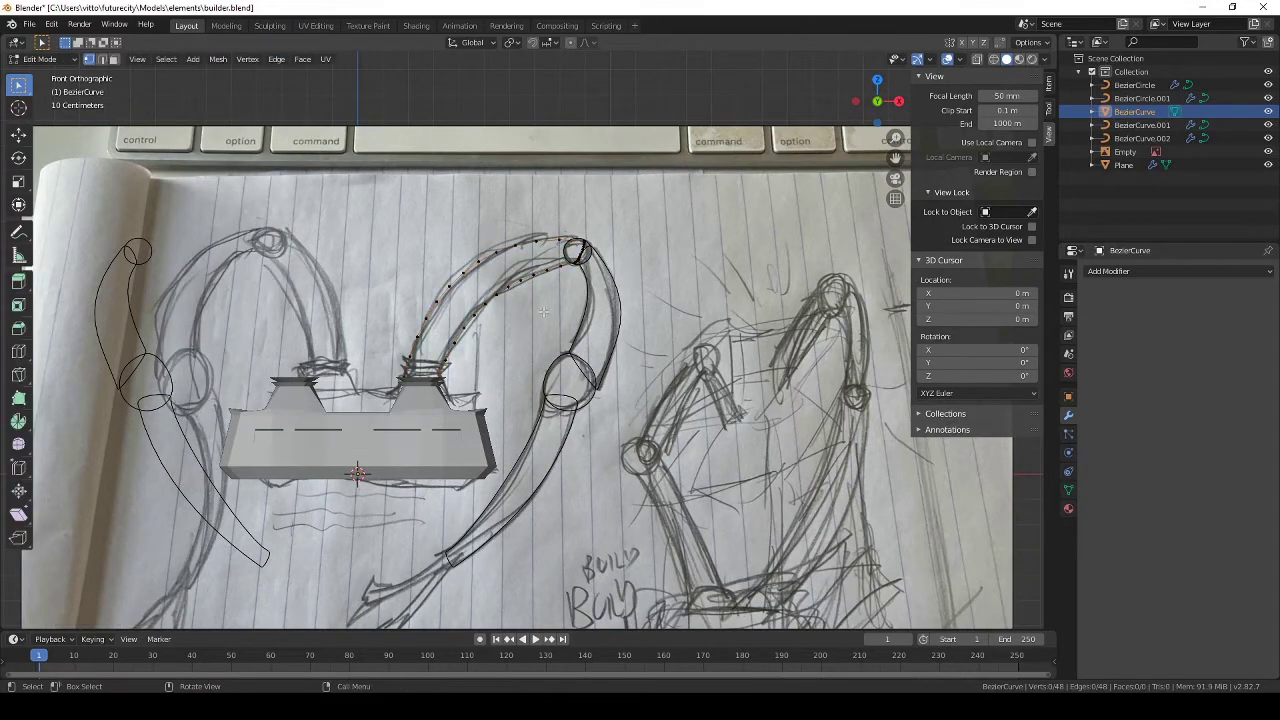
pyautogui.press('Tab')
pyautogui.moveTo(543, 320); pyautogui.dragTo(511, 348, button='middle')
pyautogui.press('Tab')
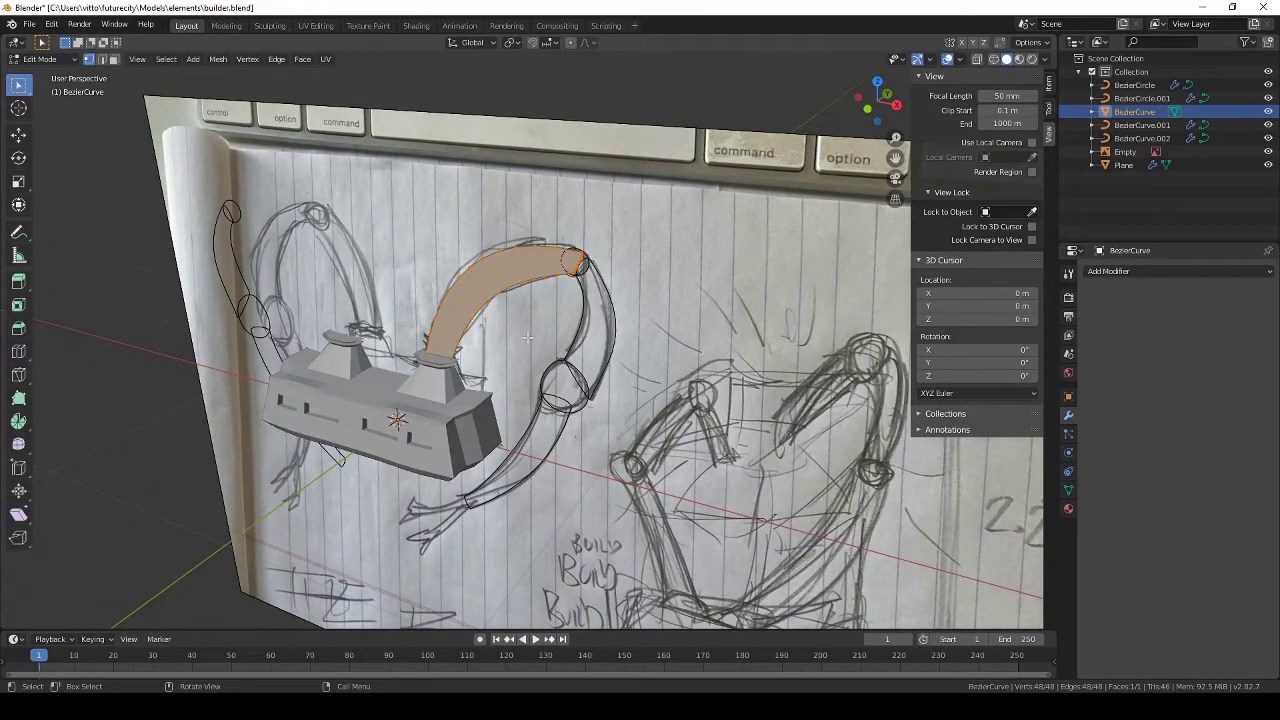
# Add a Mirror modifier across the X axis to the upper arm mesh.
pyautogui.press('KP_7')
pyautogui.scroll(2, 598, 343)
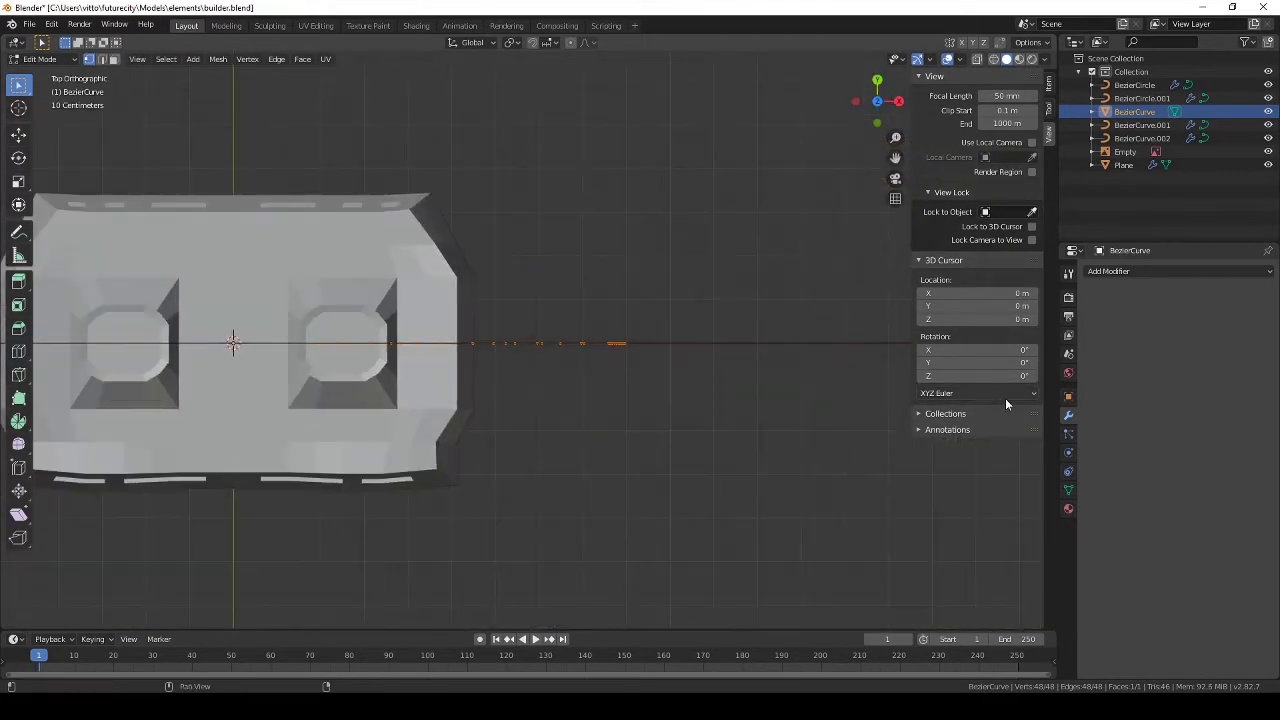
pyautogui.click(1156, 272)
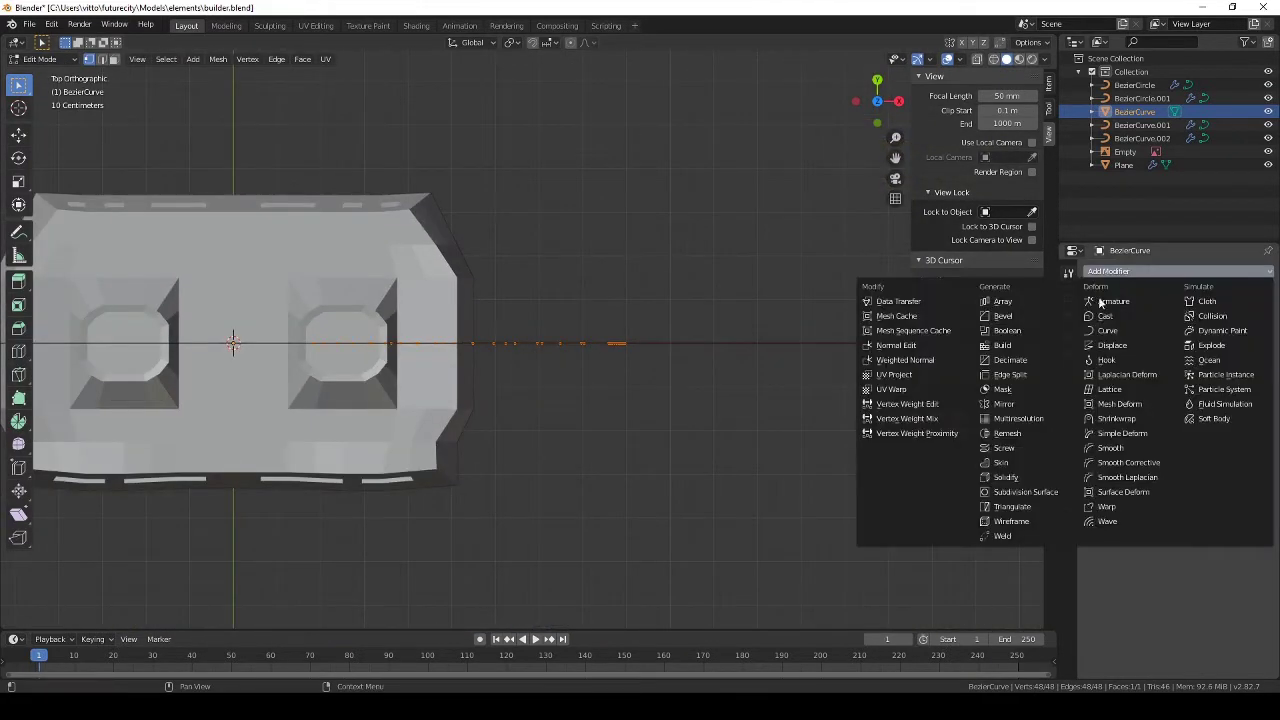
pyautogui.click(1008, 403)
pyautogui.moveTo(660, 400)
pyautogui.mouseDown(button='middle')
pyautogui.moveTo(634, 397)
pyautogui.moveTo(579, 327)
pyautogui.moveTo(588, 293)
pyautogui.mouseUp(button='middle')
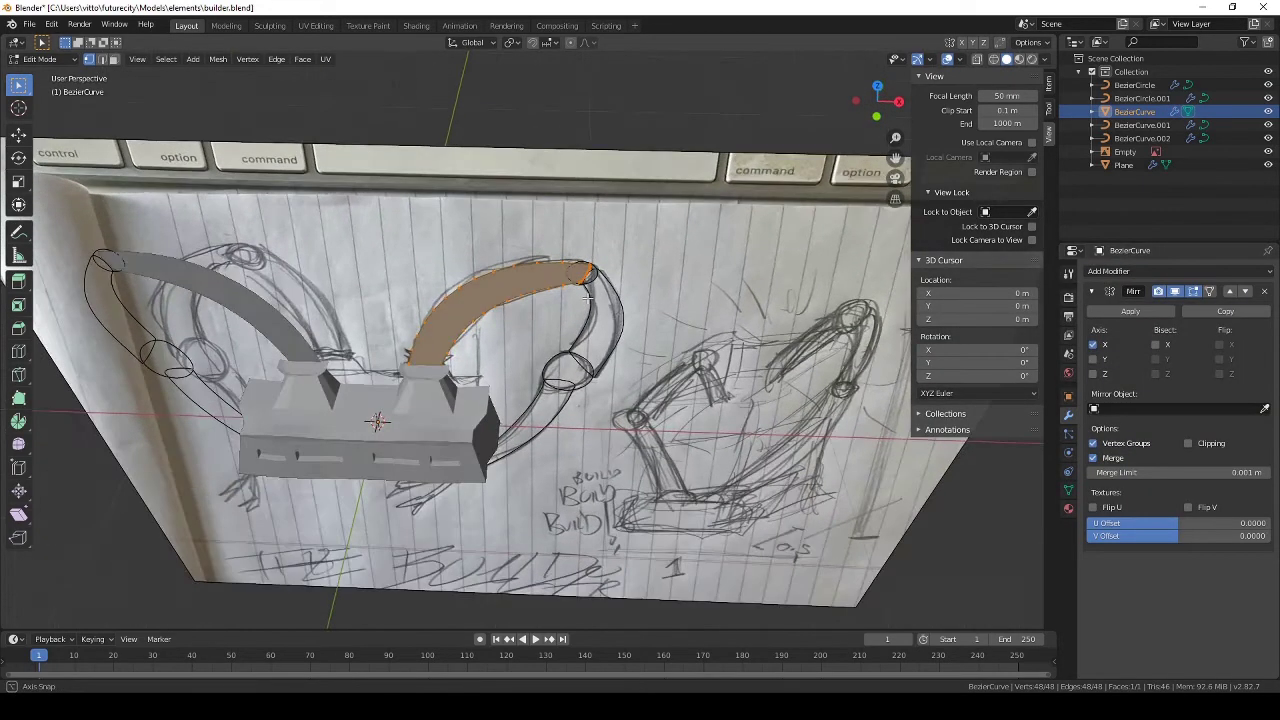
# Extrude the upper arm face slightly towards the front and enable mirroring across the Y axis as well.
pyautogui.press('KP_7')
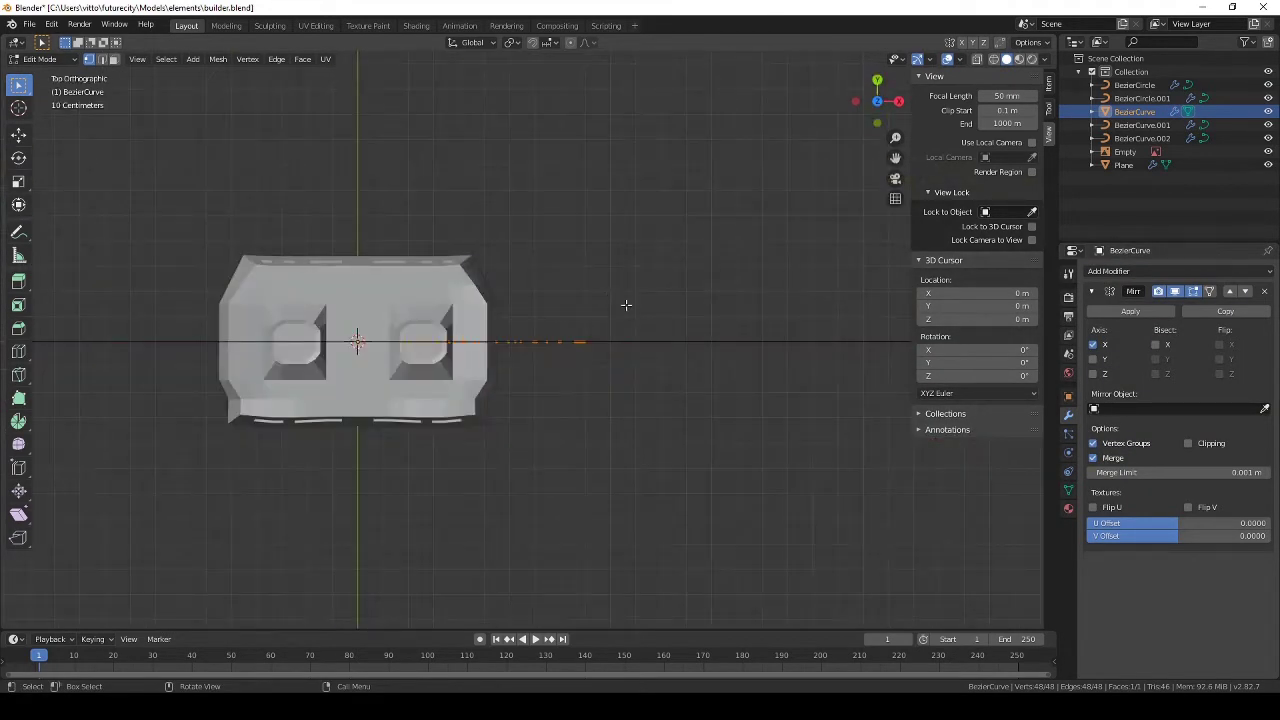
pyautogui.press('e')
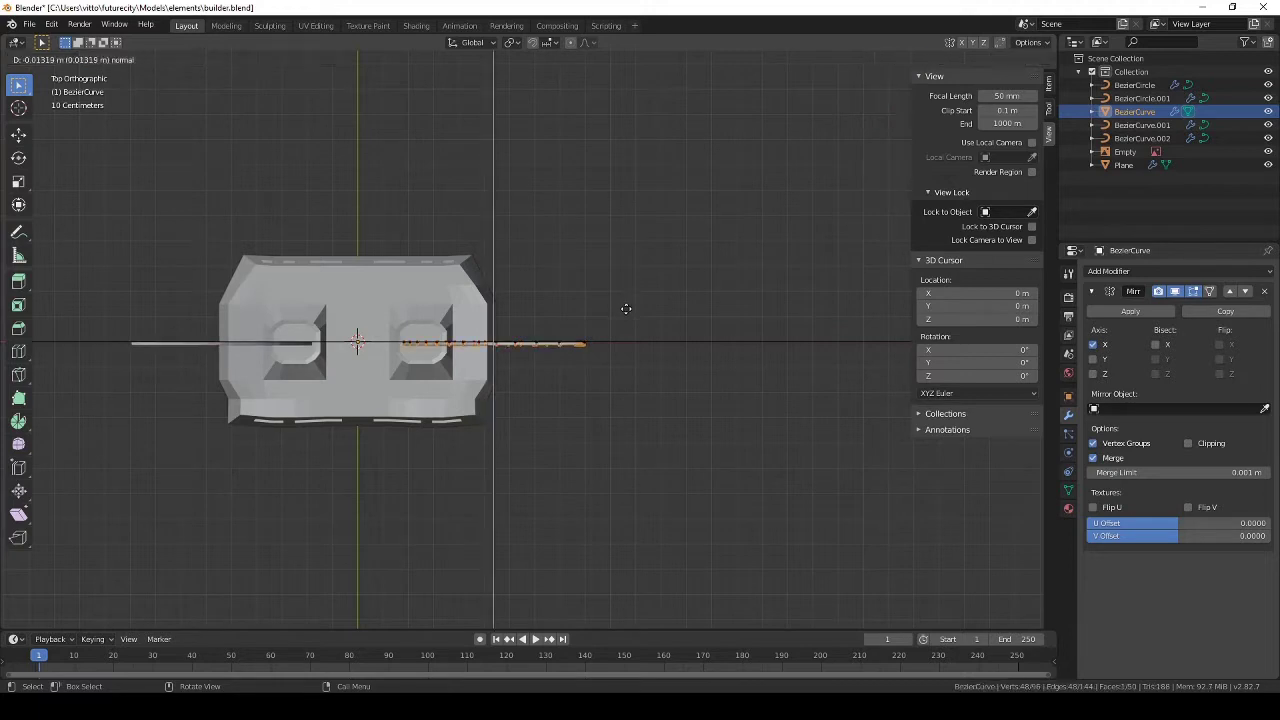
pyautogui.click(626, 311)
pyautogui.press('Tab')
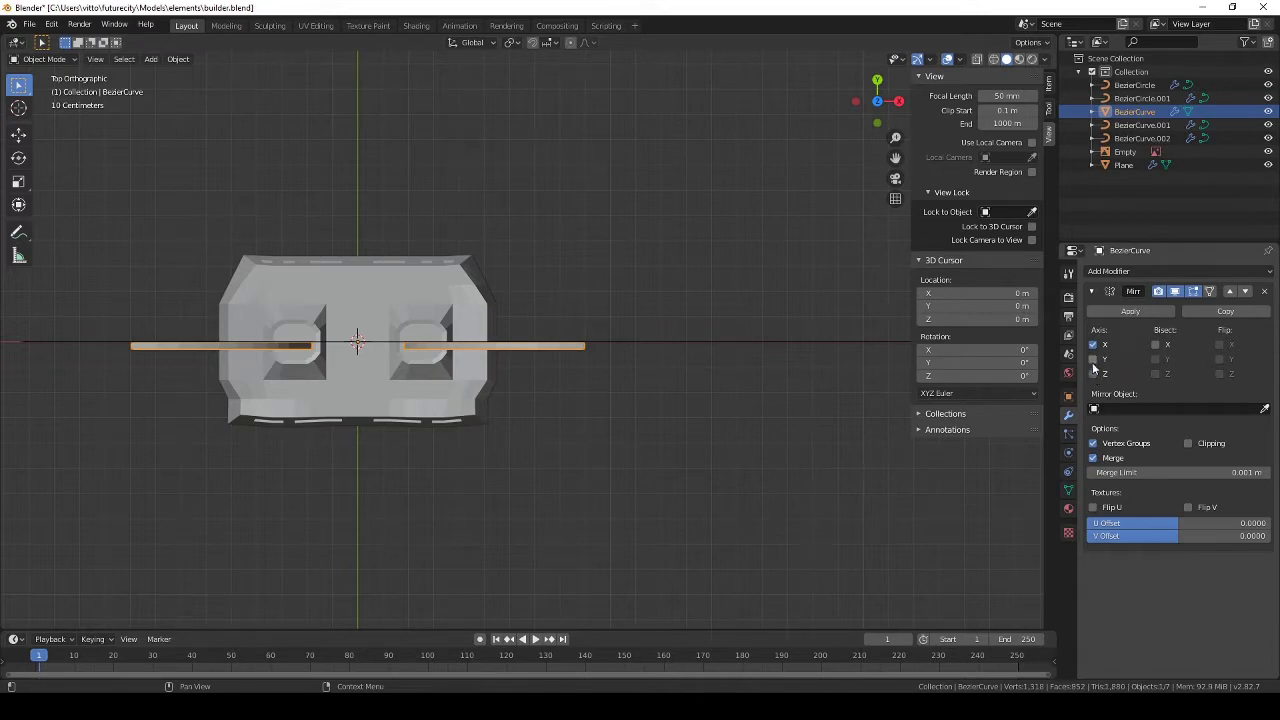
pyautogui.click(1093, 359)
pyautogui.press('Tab')
pyautogui.moveTo(430, 300)
pyautogui.mouseDown(button='middle')
pyautogui.moveTo(584, 288)
pyautogui.moveTo(610, 298)
pyautogui.moveTo(553, 314)
pyautogui.mouseUp(button='middle')
pyautogui.press('KP_7')
pyautogui.scroll(4, 554, 315)
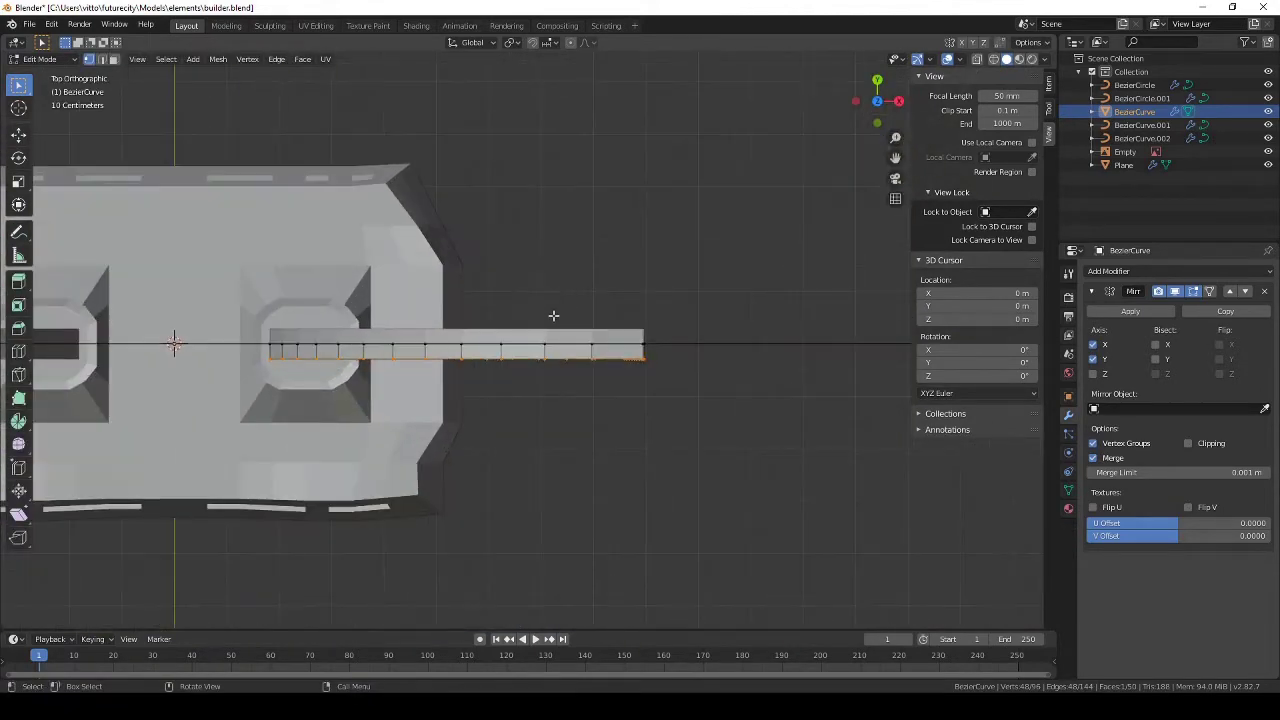
# Try to extrude the upper arm's front face again and scale it down.
pyautogui.moveTo(534, 391); pyautogui.dragTo(466, 346, button='middle')
pyautogui.press('e')
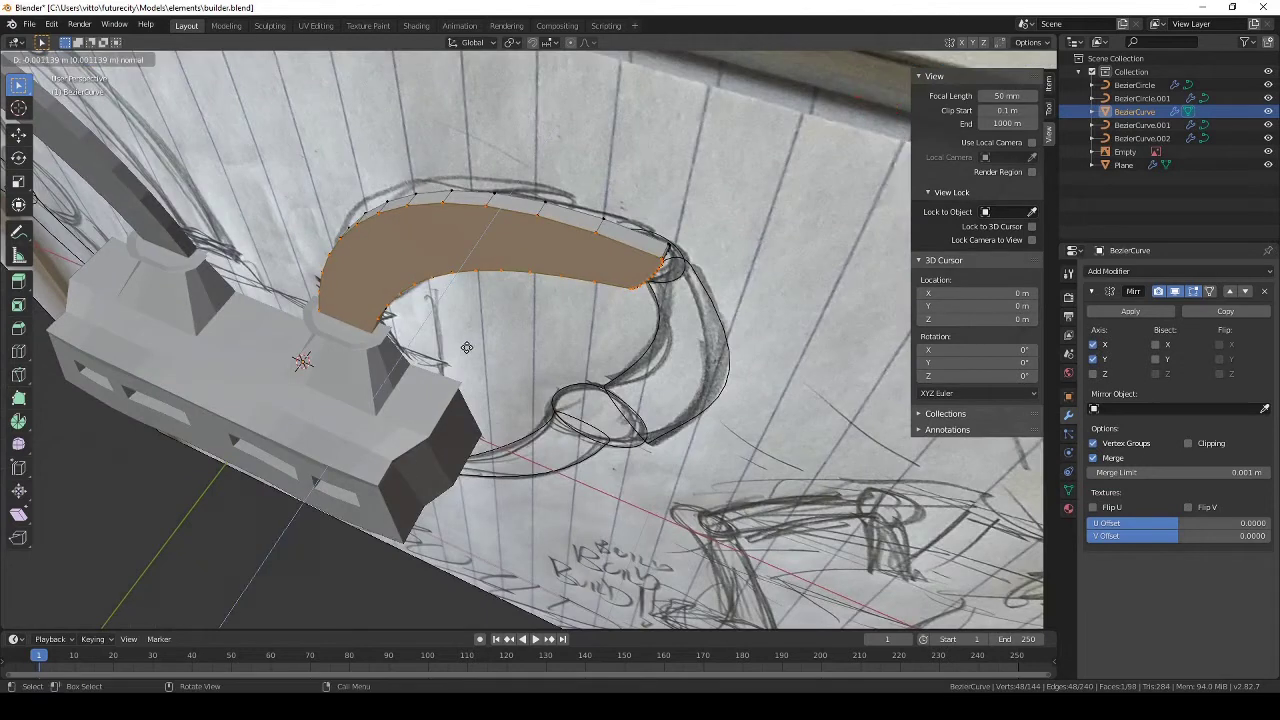
pyautogui.click(466, 352)
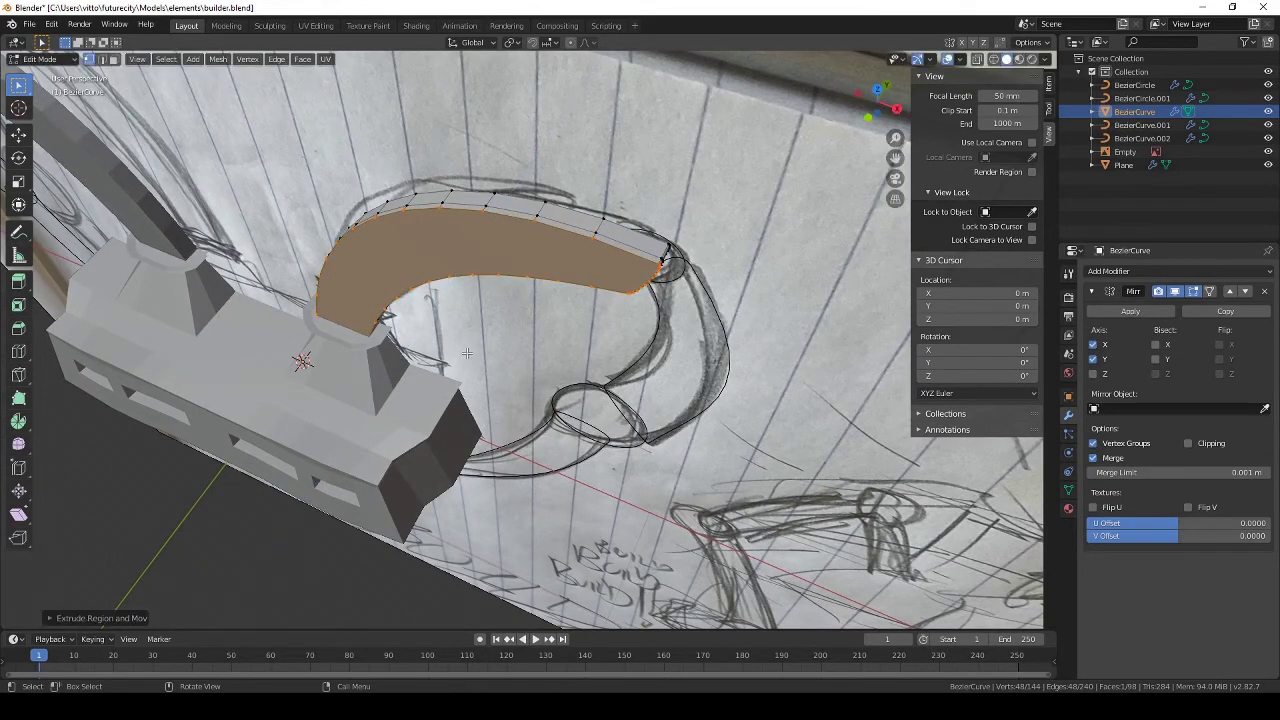
pyautogui.press('s')
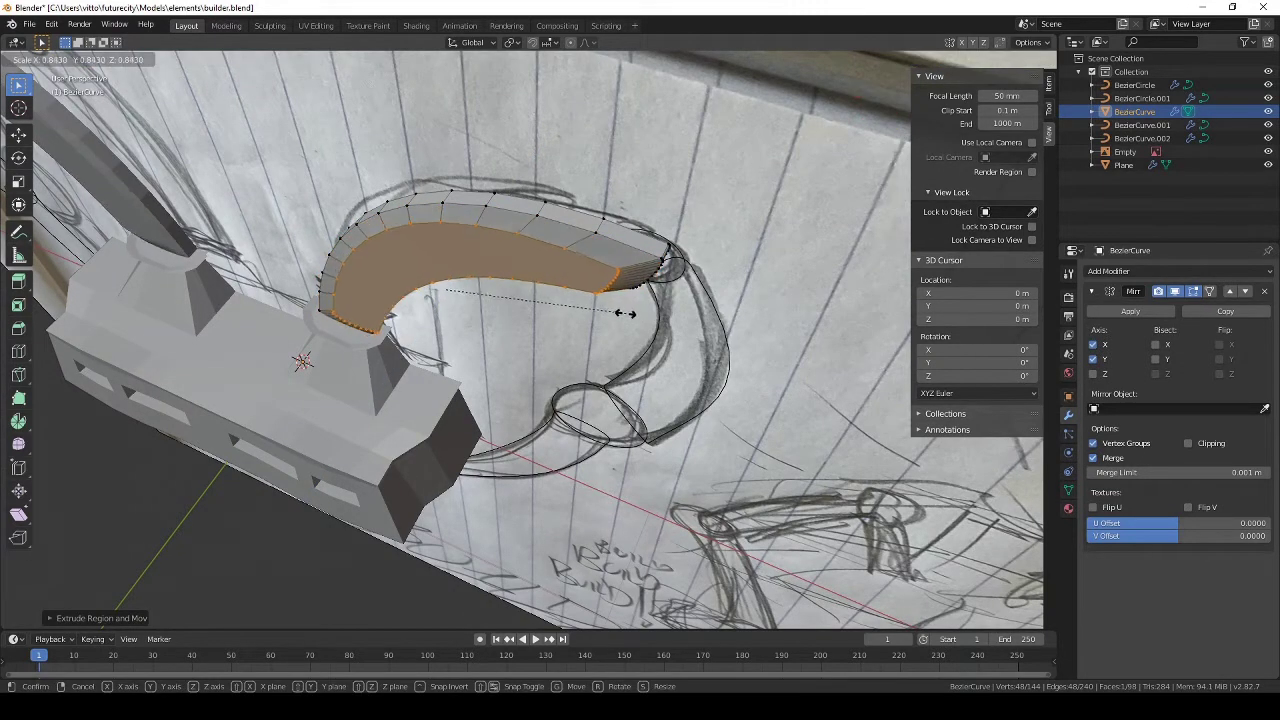
pyautogui.click(598, 303)
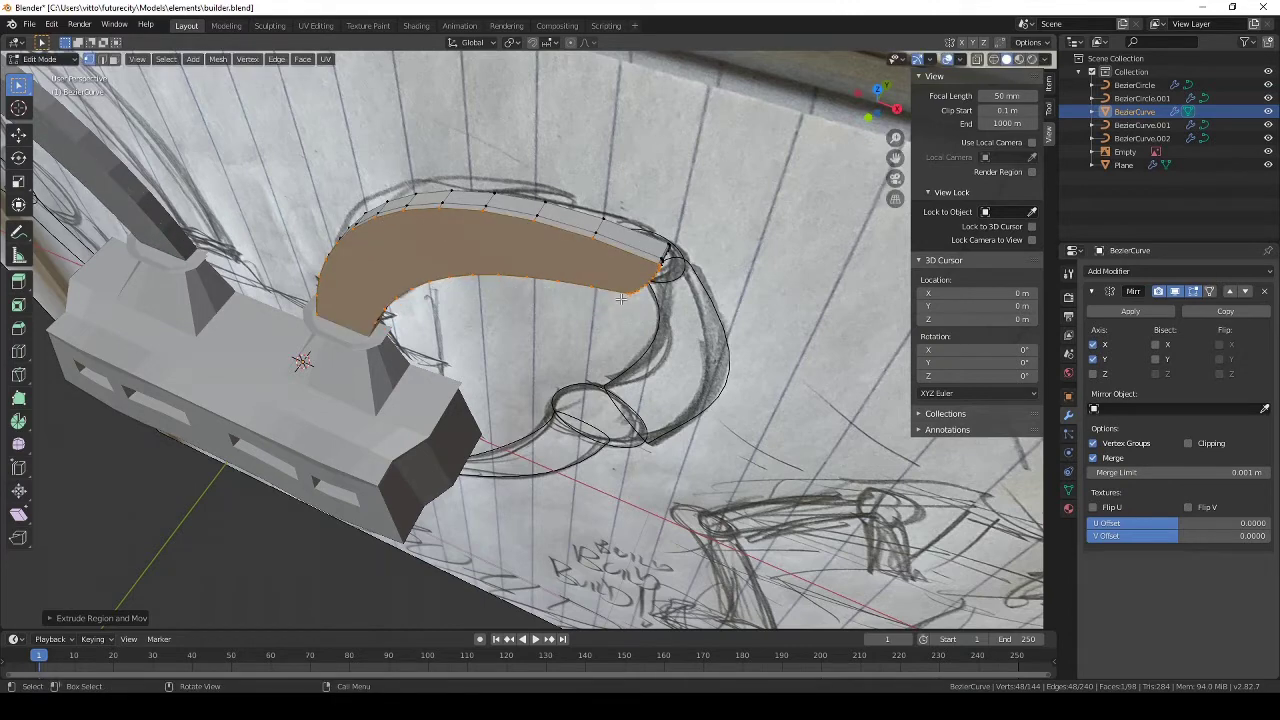
pyautogui.hotkey('ctrl', 'z')
# Extrude the upper arm's front face along its normals and scale the new face down to form a bevelled edge.
pyautogui.hotkey('alt', 'e')
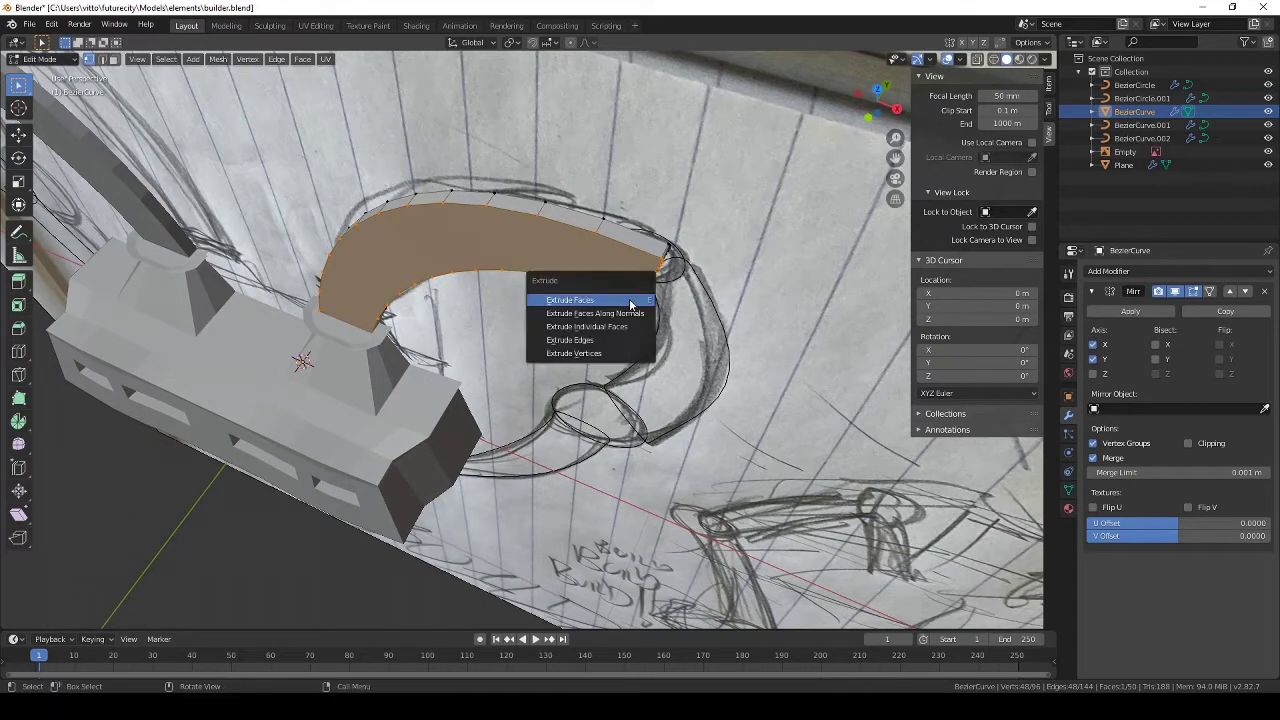
pyautogui.click(643, 313)
pyautogui.moveTo(688, 306); pyautogui.dragTo(704, 292, button='middle')
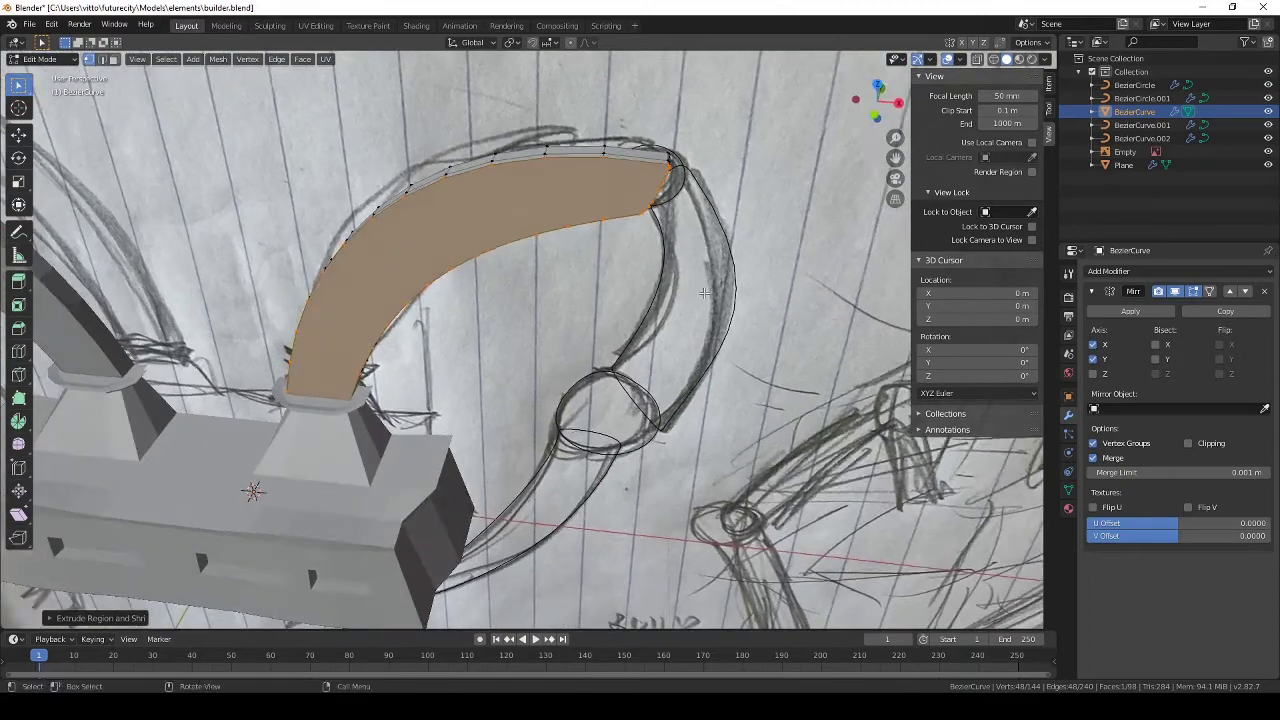
pyautogui.click(628, 287)
# Move and rotate the smaller front face so it sits evenly within the upper arm's outline.
pyautogui.press('KP_3')
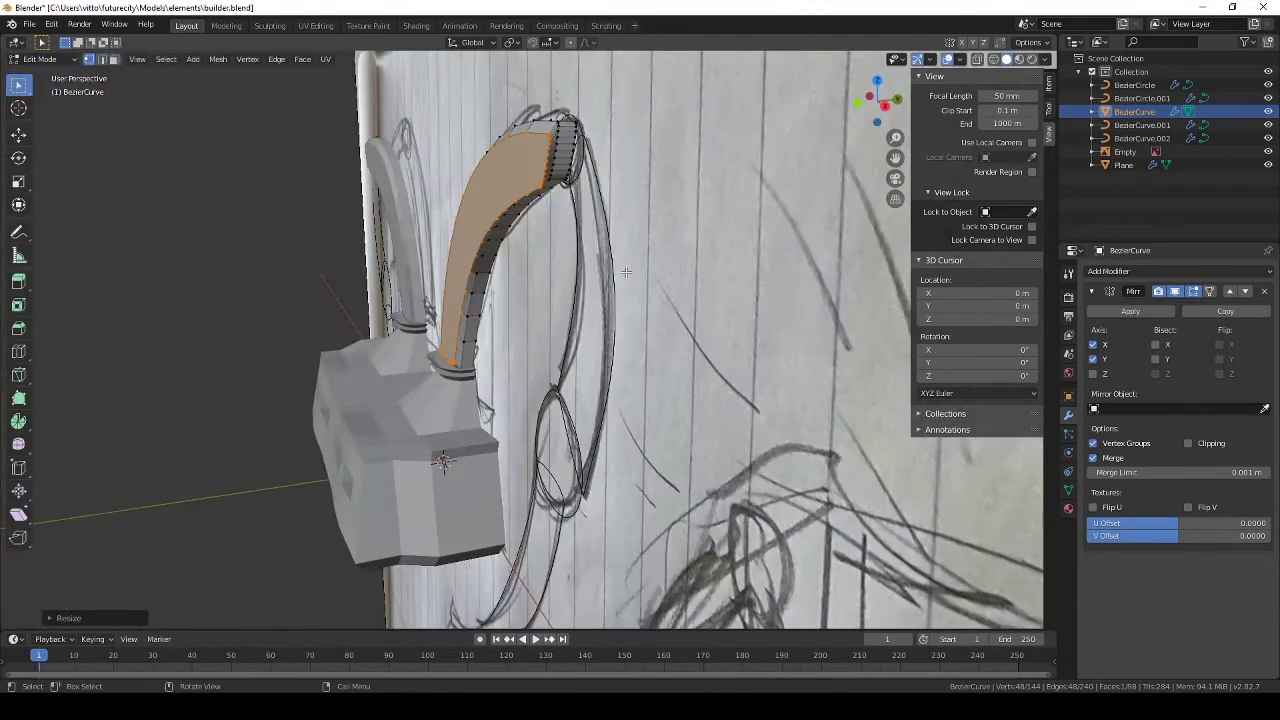
pyautogui.press('g')
pyautogui.click(620, 268)
pyautogui.moveTo(300, 410); pyautogui.dragTo(426, 448, button='middle')
pyautogui.press('KP_3')
pyautogui.press('KP_1')
pyautogui.press('g')
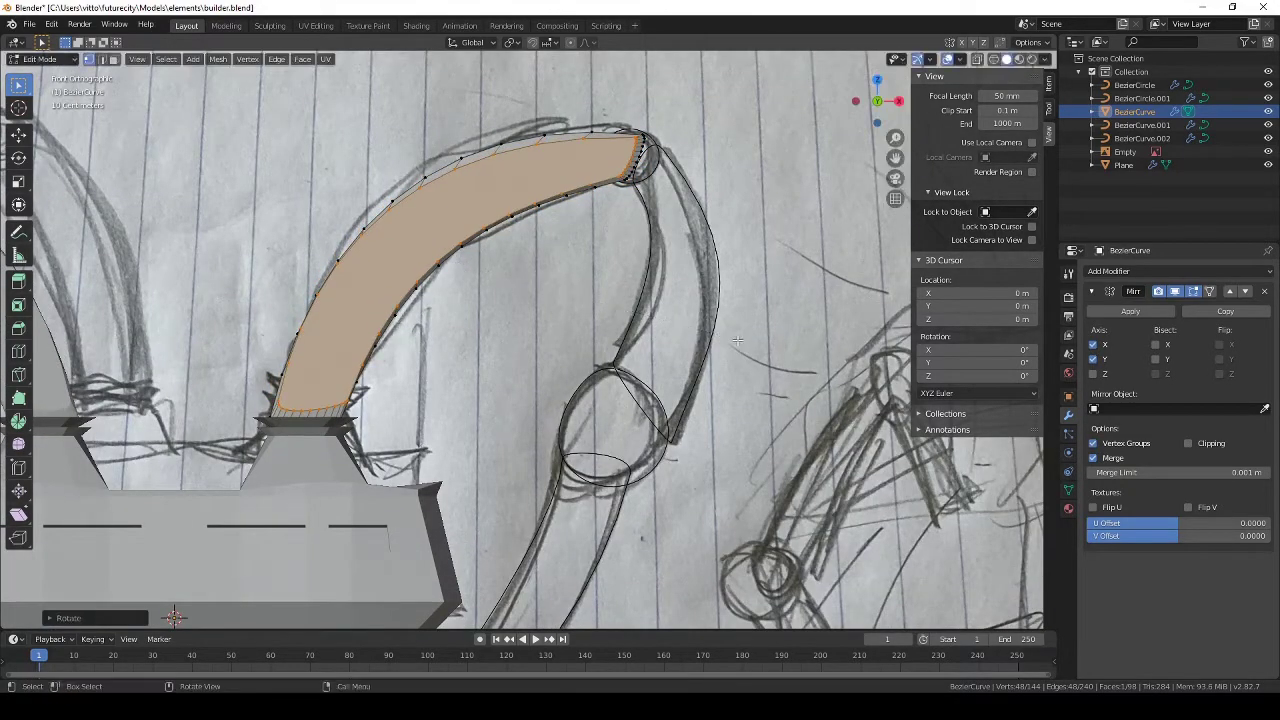
# Move the vertices along the front face's lower edge straight down the Z axis to the base collar.
pyautogui.press('Tab')
pyautogui.moveTo(668, 375); pyautogui.dragTo(640, 375, button='middle')
pyautogui.press('Tab')
pyautogui.scroll(3, 640, 375)
pyautogui.click(271, 443)
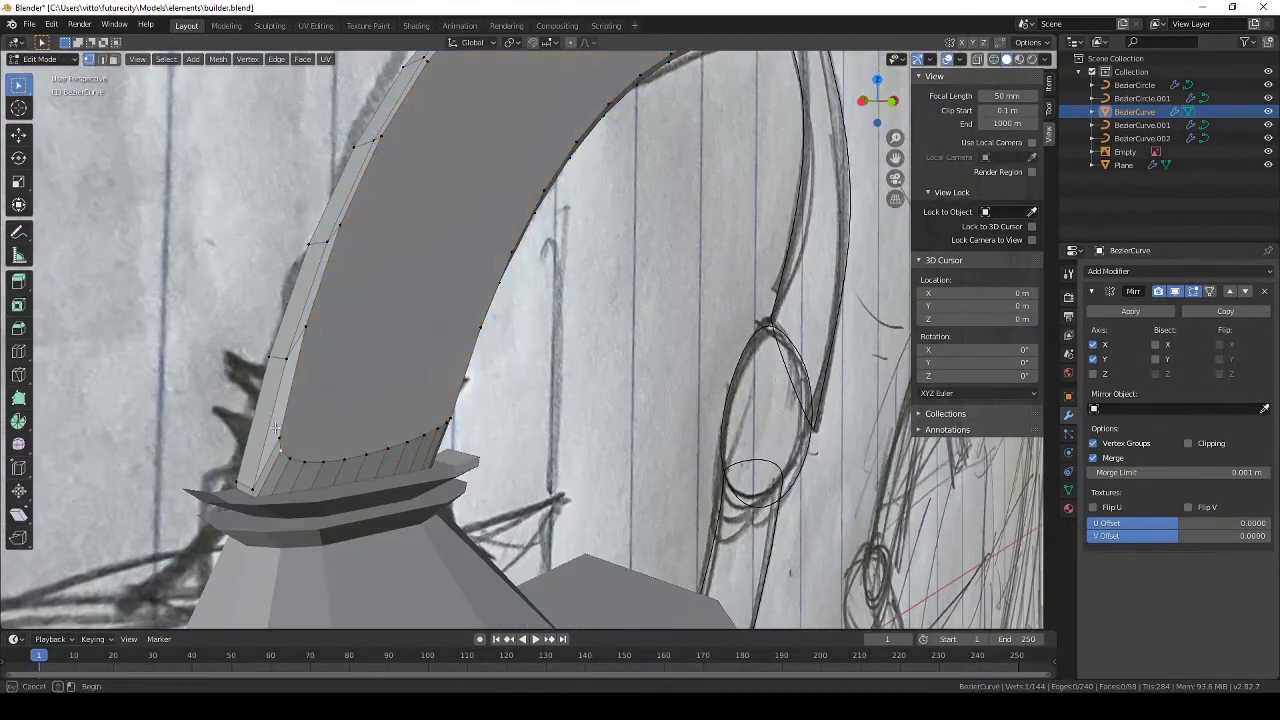
pyautogui.moveTo(300, 440); pyautogui.dragTo(270, 420, button='middle')
pyautogui.keyDown('shift'); pyautogui.moveTo(243, 398); pyautogui.dragTo(252, 402); pyautogui.keyUp('shift')
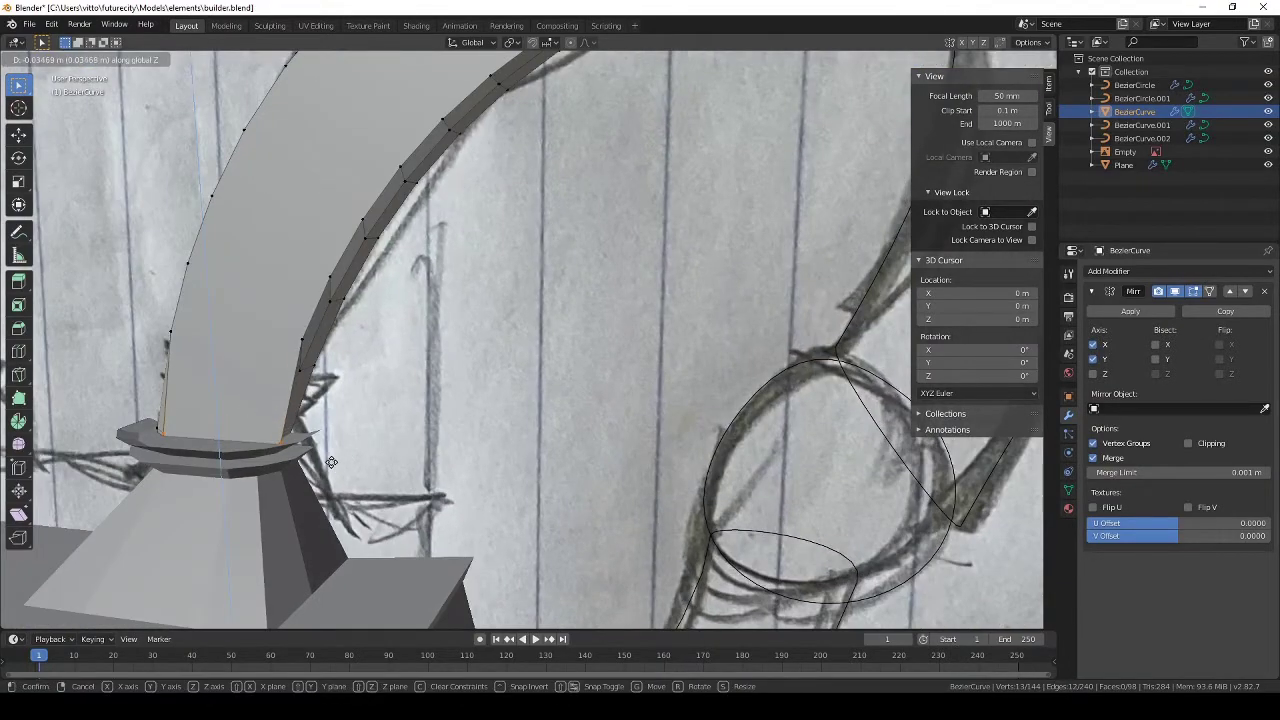
pyautogui.click(331, 462)
# Finish editing the upper arm mesh and save the Builder model file.
pyautogui.moveTo(331, 462); pyautogui.dragTo(443, 433, button='middle')
pyautogui.press('g')
pyautogui.press('Tab')
pyautogui.scroll(-4, 738, 356)
pyautogui.scroll(-4, 553, 418)
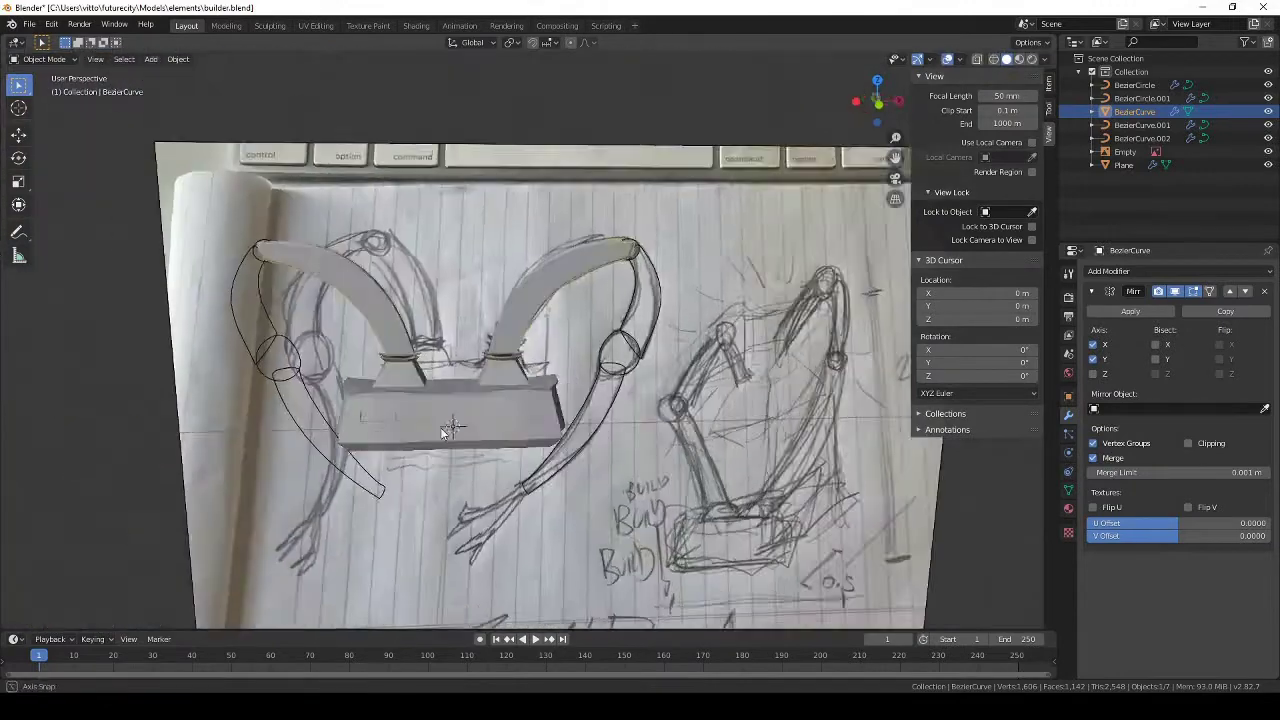
pyautogui.press('KP_1')
# Convert the top joint circle to a mesh without its Mirror modifier and fill it with a face.
pyautogui.scroll(6, 607, 374)
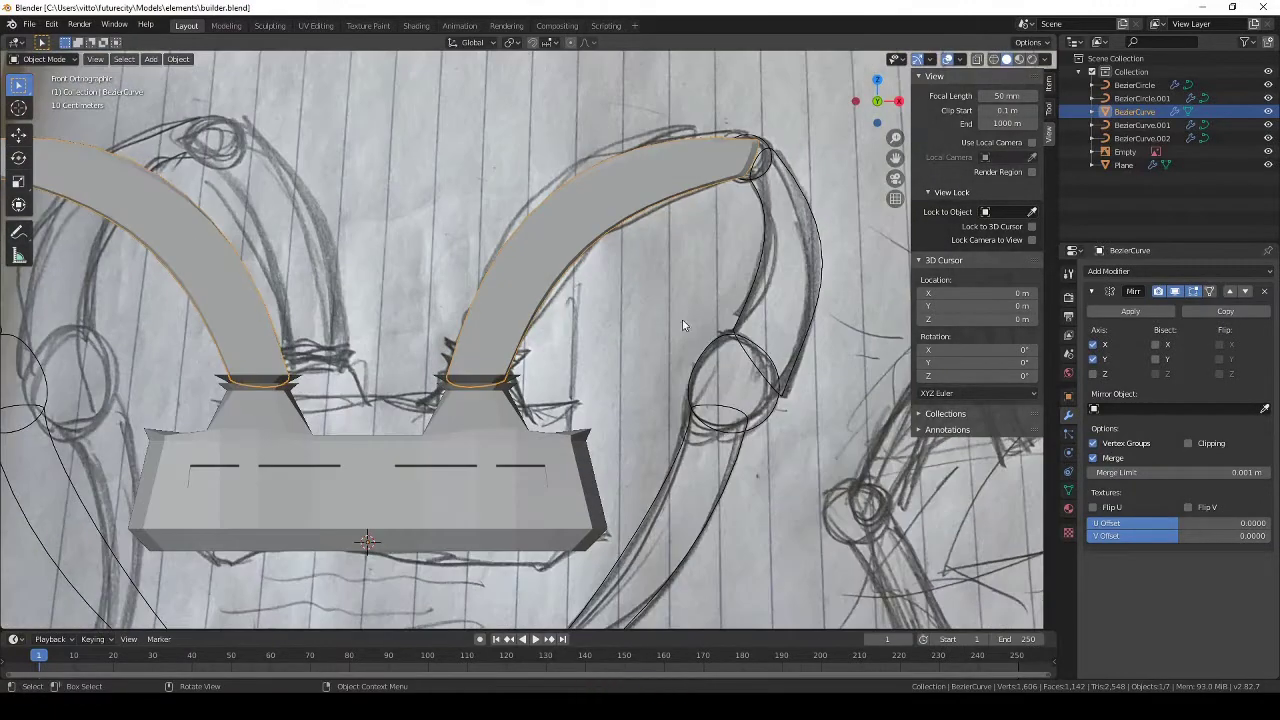
pyautogui.keyDown('shift'); pyautogui.moveTo(763, 147); pyautogui.dragTo(603, 292, button='middle'); pyautogui.keyUp('shift')
pyautogui.click(603, 292)
pyautogui.click(1264, 291)
pyautogui.press('Tab')
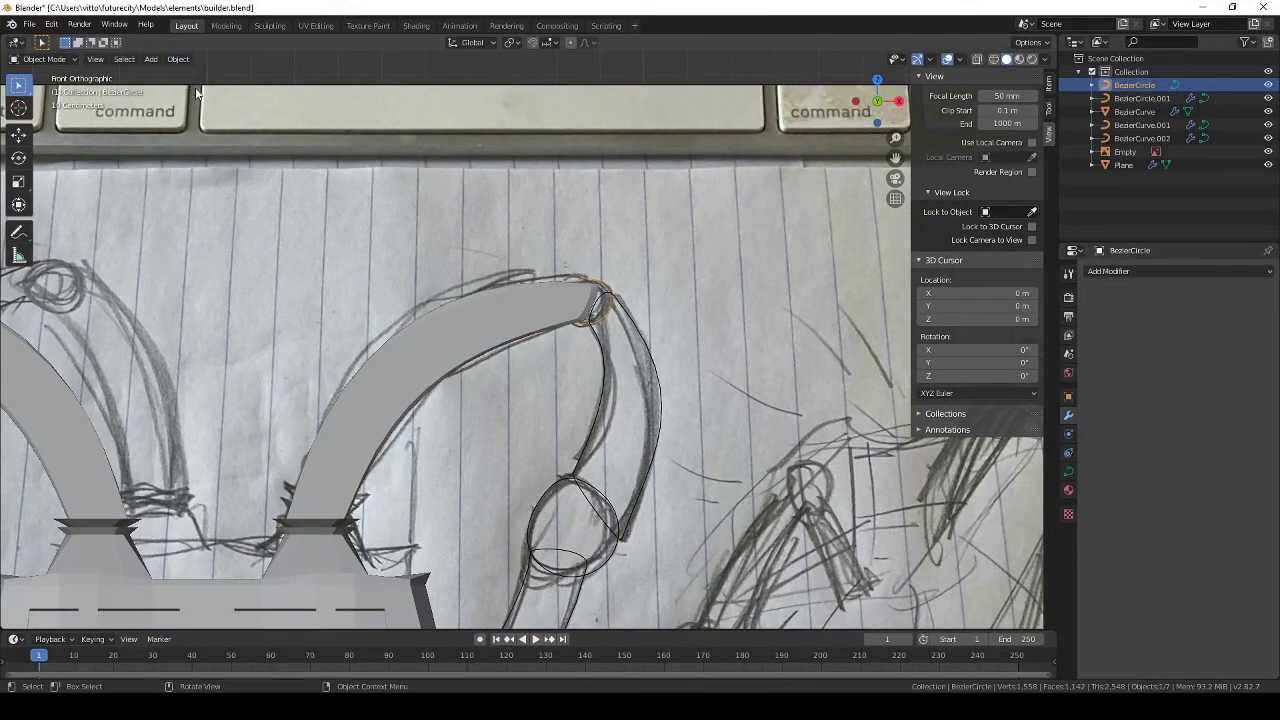
pyautogui.click(301, 424)
pyautogui.press('Tab')
# Add a Mirror modifier on the X and Y axes to the top joint and extrude its face into a cylinder.
pyautogui.click(1108, 271)
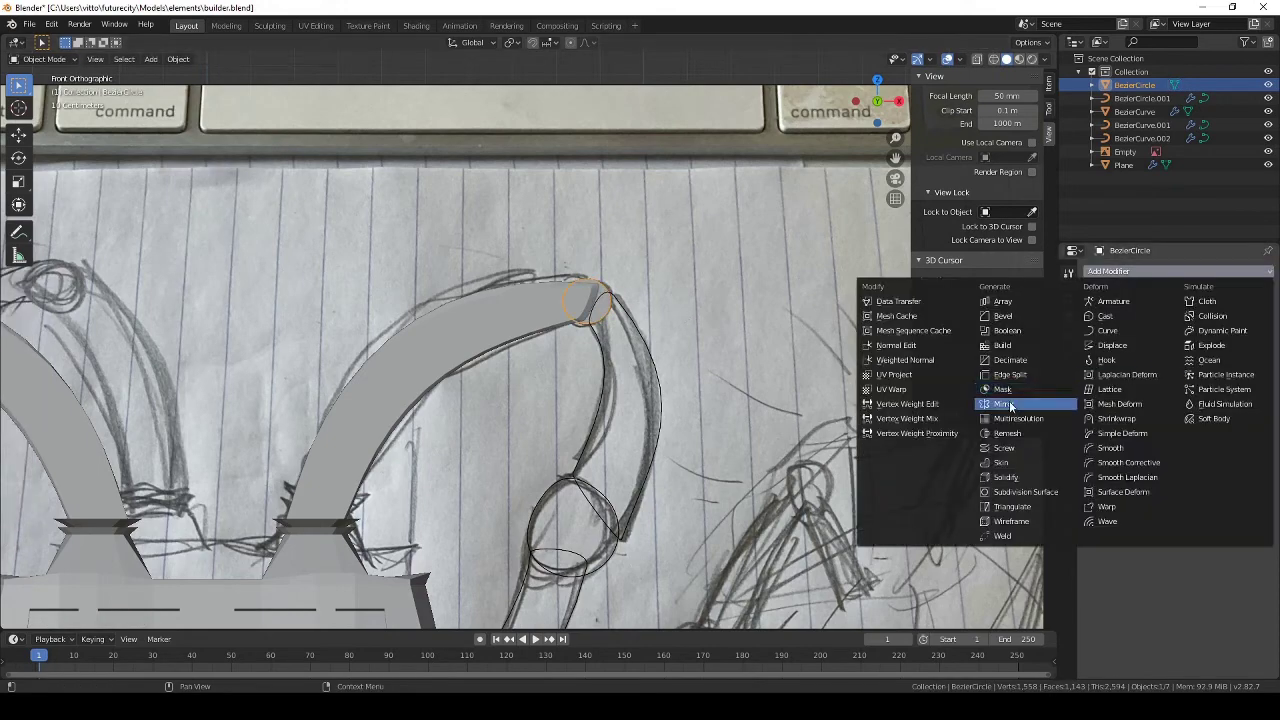
pyautogui.click(1014, 403)
pyautogui.press('KP_7')
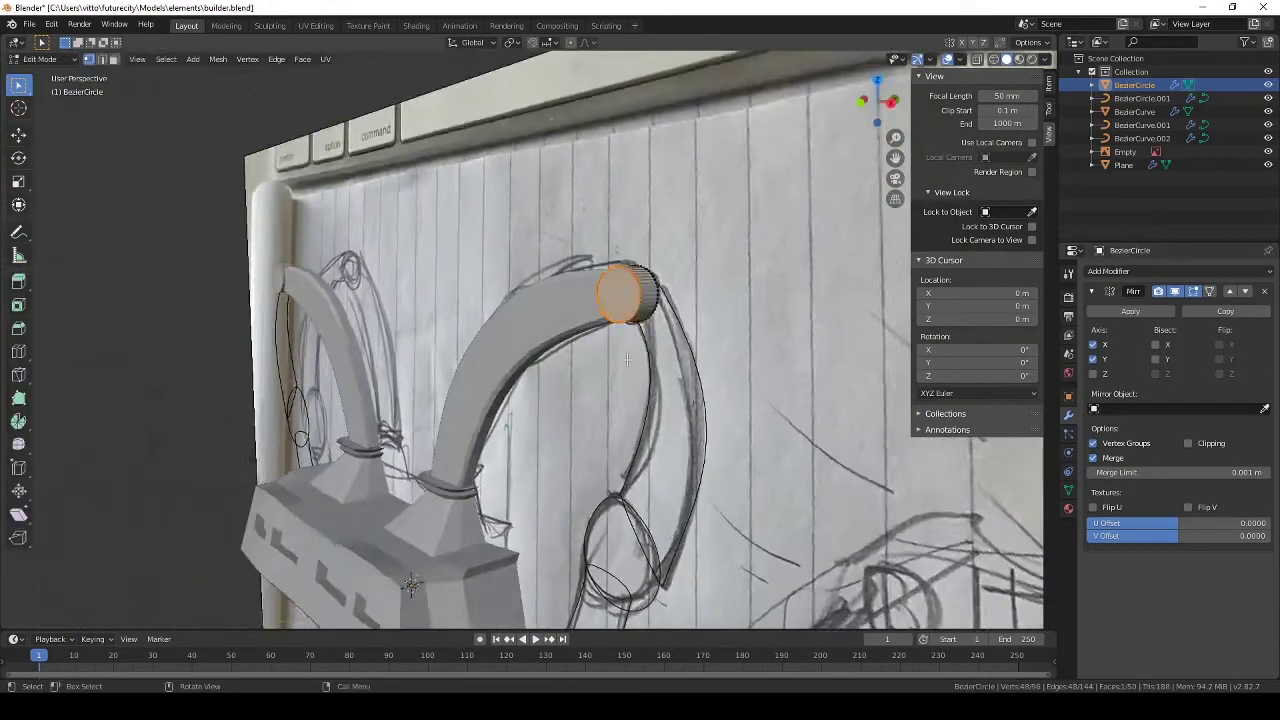
# Extrude the top joint's front face again, shrink it into a bevelled cap, and save the model file.
pyautogui.press('s')
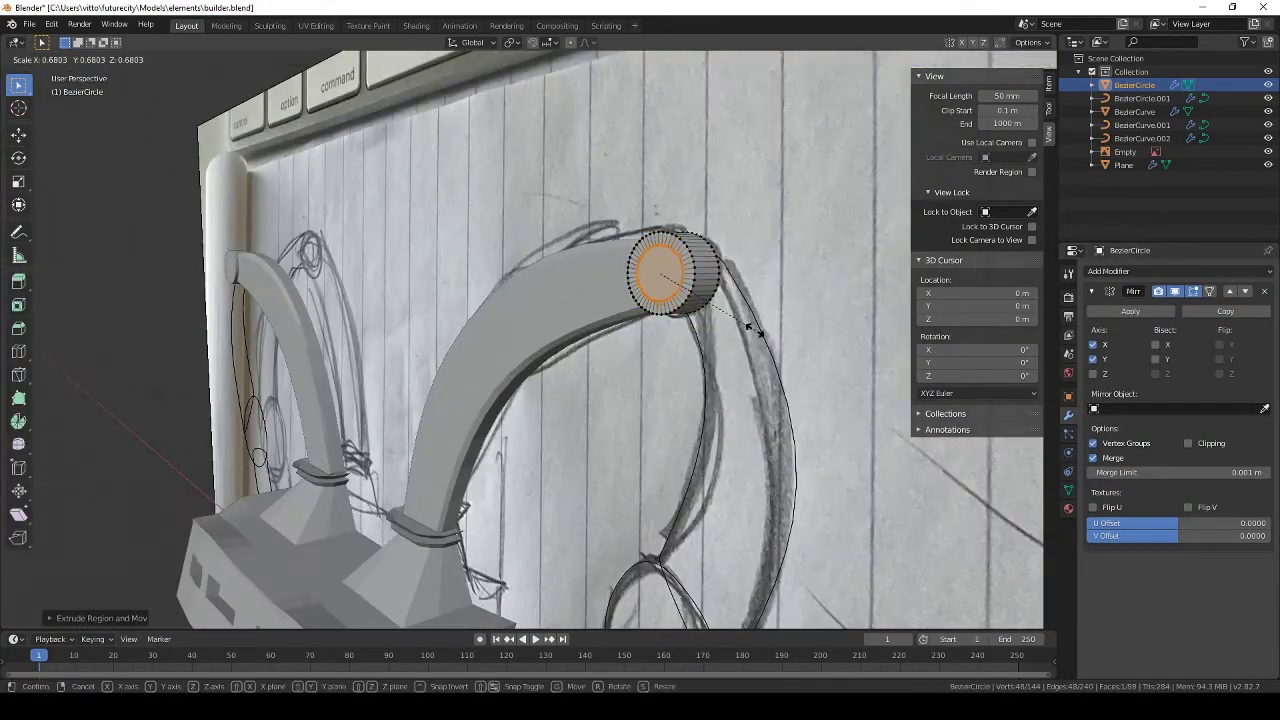
pyautogui.click(742, 330)
pyautogui.press('Tab')
pyautogui.moveTo(742, 332); pyautogui.dragTo(764, 392, button='middle')
pyautogui.scroll(-4, 700, 380)
pyautogui.moveTo(560, 380); pyautogui.dragTo(609, 337, button='middle')
pyautogui.hotkey('ctrl', 's')
# Select the upper arm mesh's front-face vertices in wireframe and scale them narrower along the X axis.
pyautogui.scroll(5, 520, 375)
pyautogui.click(722, 373)
pyautogui.press('KP_1')
pyautogui.scroll(-7, 724, 374)
pyautogui.click(787, 275)
pyautogui.scroll(4, 720, 330)
pyautogui.click(510, 250)
pyautogui.scroll(3, 505, 280)
pyautogui.press('Tab')
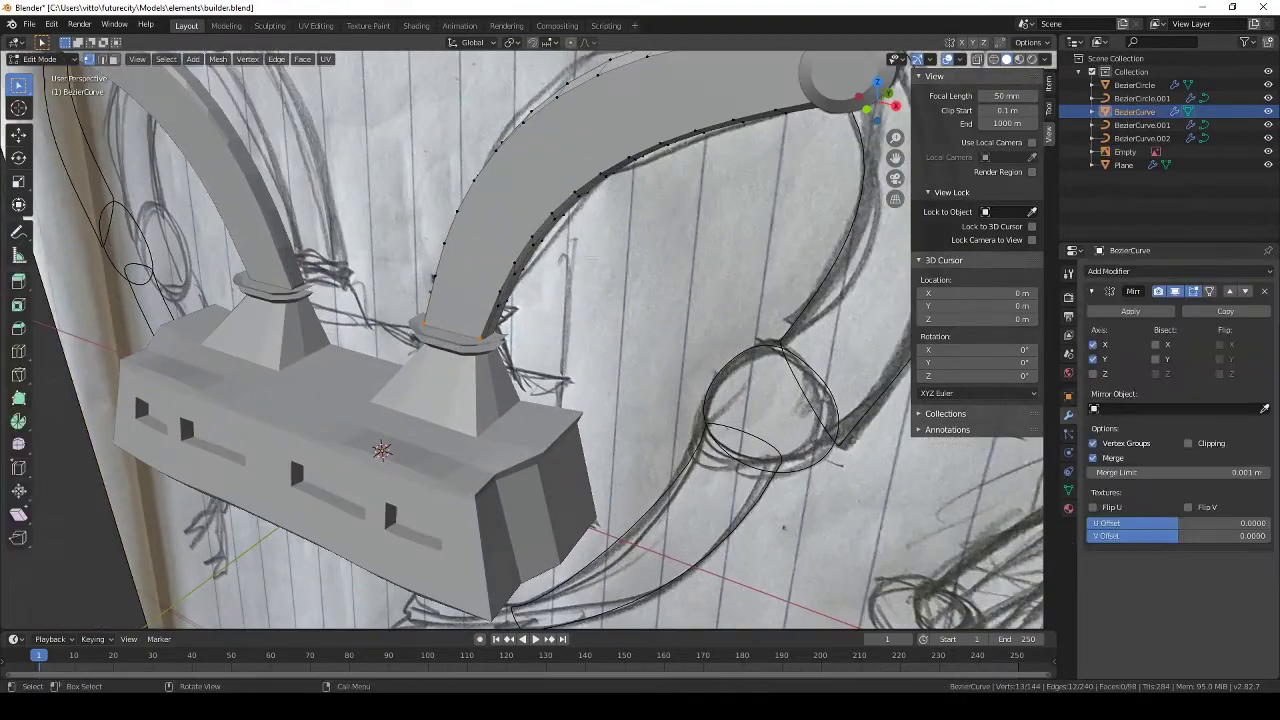
pyautogui.click(502, 290)
pyautogui.moveTo(502, 290); pyautogui.dragTo(685, 310, button='middle')
pyautogui.press('KP_7')
pyautogui.scroll(2, 703, 323)
pyautogui.hotkey('shift', 'z')
pyautogui.press('b')
pyautogui.moveTo(240, 233); pyautogui.dragTo(864, 352)
pyautogui.moveTo(700, 380)
pyautogui.mouseDown(button='middle')
pyautogui.moveTo(560, 270)
pyautogui.moveTo(649, 292)
pyautogui.mouseUp(button='middle')
pyautogui.hotkey('shift', 'z')
pyautogui.press('s')
pyautogui.press('x')
pyautogui.click(530, 280)
# Try to rotate and move the narrowed front face within the upper arm's outline.
pyautogui.press('KP_1')
pyautogui.press('KP_3')
pyautogui.press('KP_1')
pyautogui.scroll(-4, 508, 277)
pyautogui.keyDown('shift'); pyautogui.moveTo(508, 277); pyautogui.dragTo(643, 334, button='middle'); pyautogui.keyUp('shift')
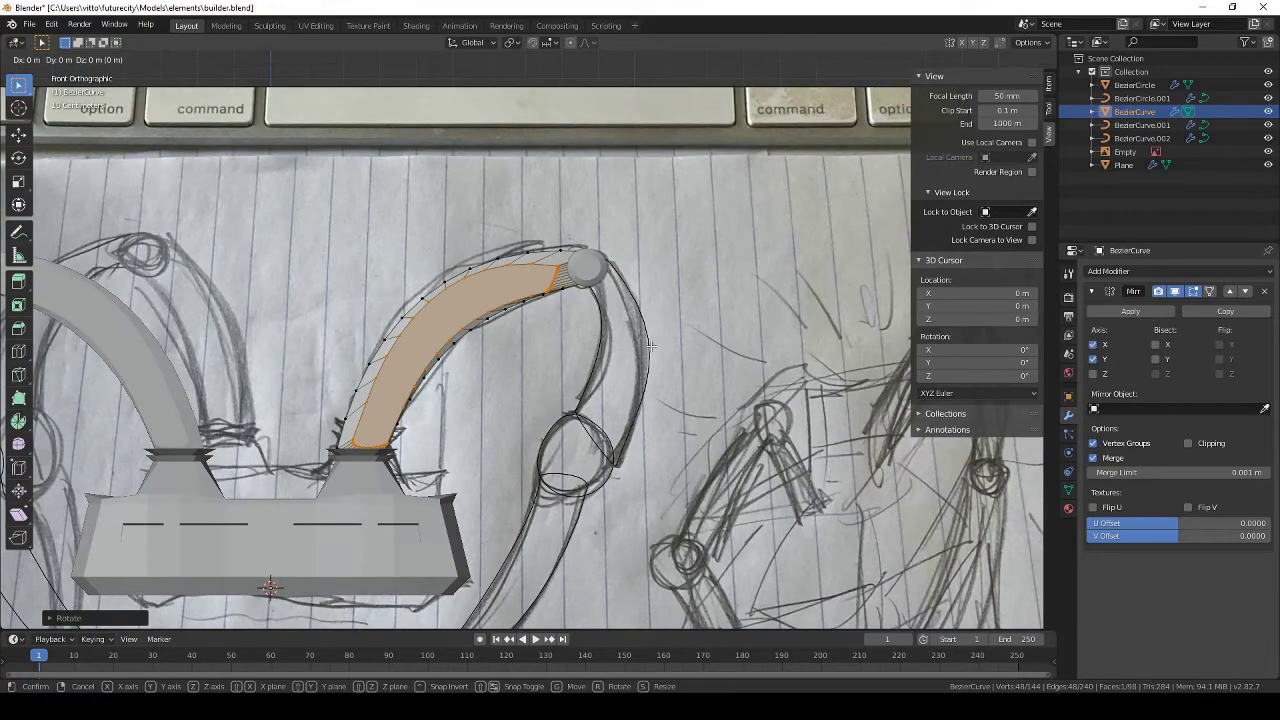
pyautogui.hotkey('ctrl', 'z')
# Reselect the upper arm's front-face vertices in a top wireframe view and reposition them against the front sketch.
pyautogui.hotkey('shift', 'z')
pyautogui.scroll(2, 661, 349)
pyautogui.click(661, 349)
pyautogui.press('KP_7')
pyautogui.scroll(2, 500, 300)
pyautogui.press('b')
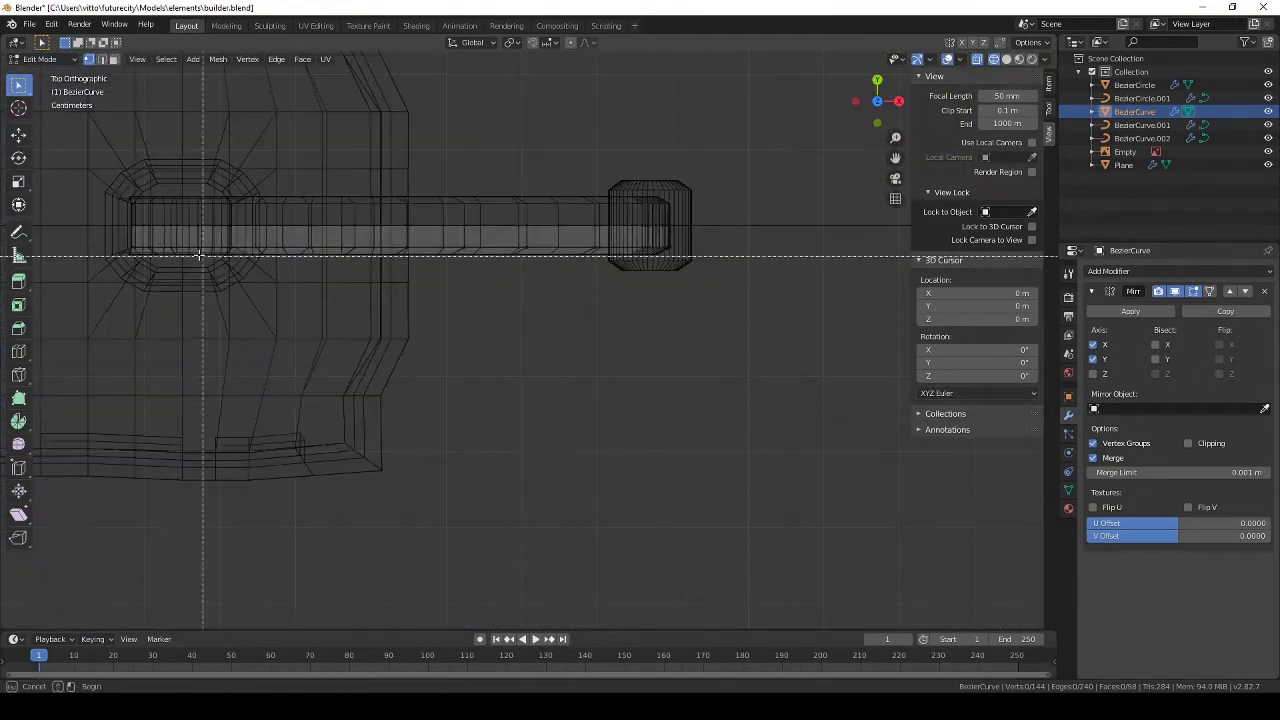
pyautogui.moveTo(121, 251); pyautogui.dragTo(664, 287)
pyautogui.hotkey('shift', 'z')
pyautogui.moveTo(664, 287); pyautogui.dragTo(600, 370, button='middle')
pyautogui.press('KP_1')
pyautogui.press('g')
pyautogui.press('Tab')
pyautogui.press('Tab')
pyautogui.click(563, 380)
# Move the front face's base vertices onto the collar and shift its inner-curve vertices inward along the X axis.
pyautogui.press('b')
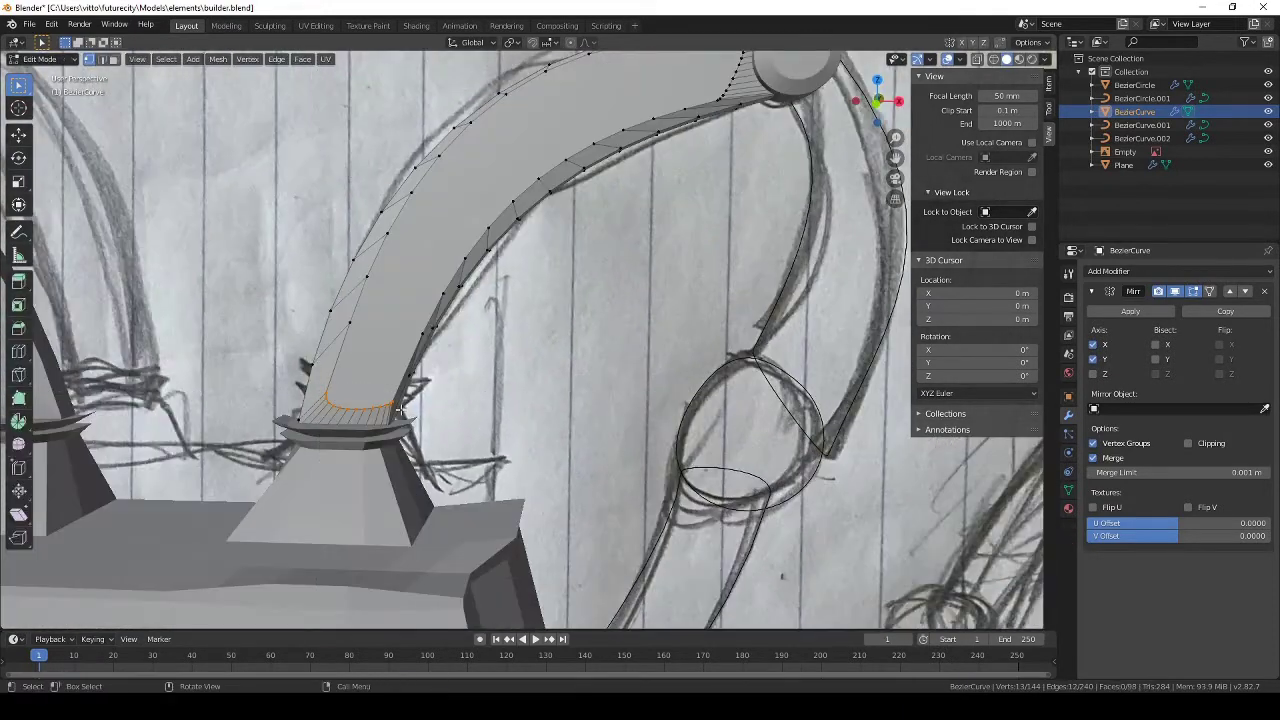
pyautogui.press('KP_1')
pyautogui.press('g')
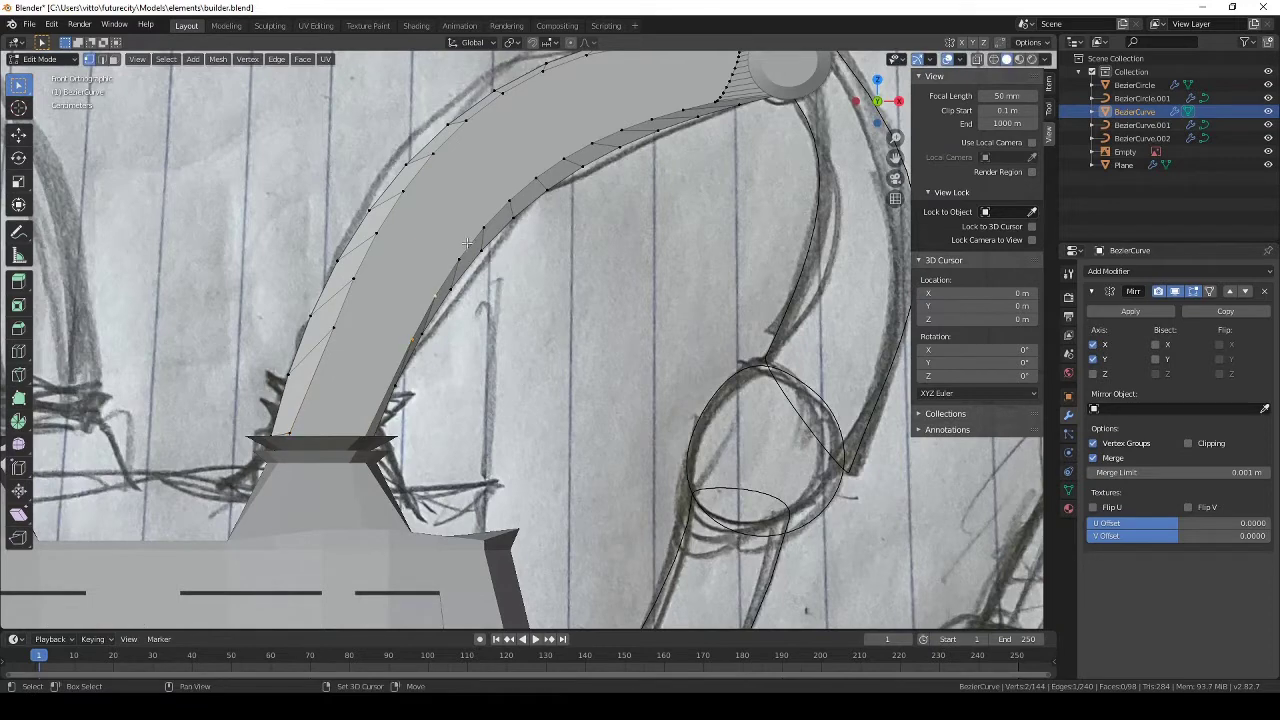
pyautogui.press('g')
pyautogui.click(491, 237)
pyautogui.press('g')
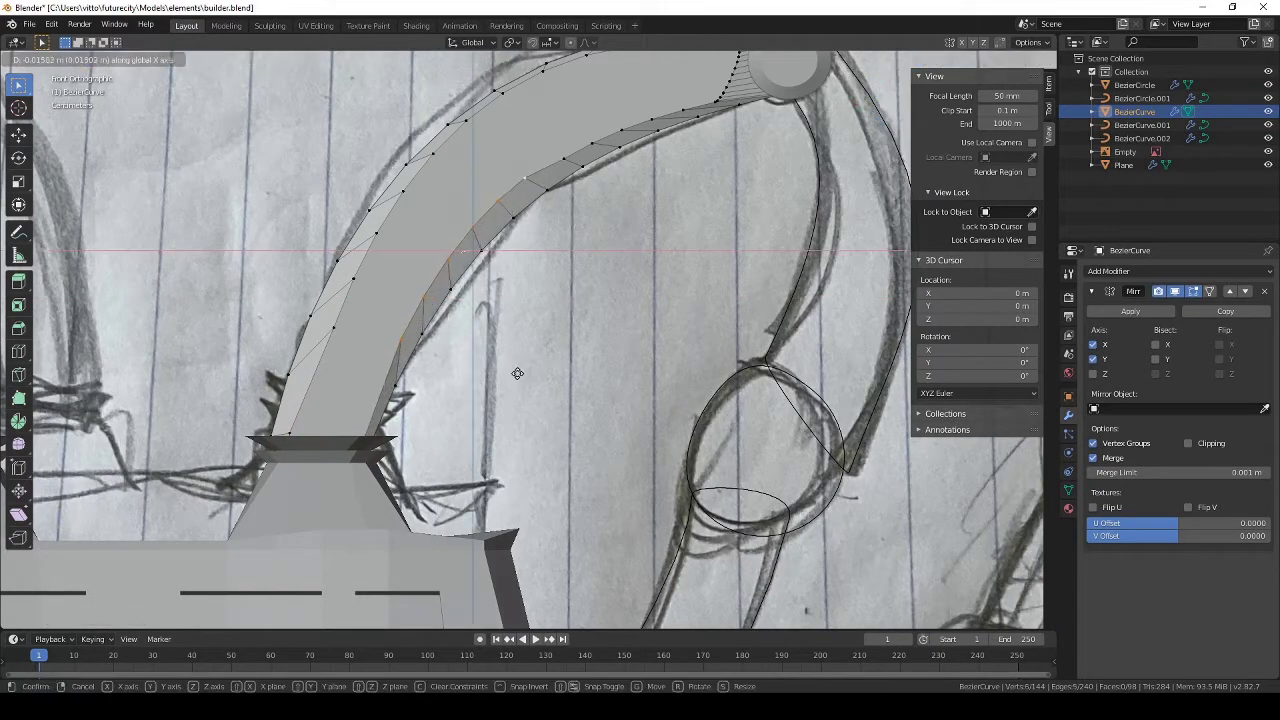
pyautogui.click(517, 372)
# Move the vertices at the front face's upper end in against the top joint.
pyautogui.scroll(-2, 560, 352)
pyautogui.keyDown('shift'); pyautogui.moveTo(735, 200); pyautogui.dragTo(592, 315, button='middle'); pyautogui.keyUp('shift')
pyautogui.scroll(5, 592, 315)
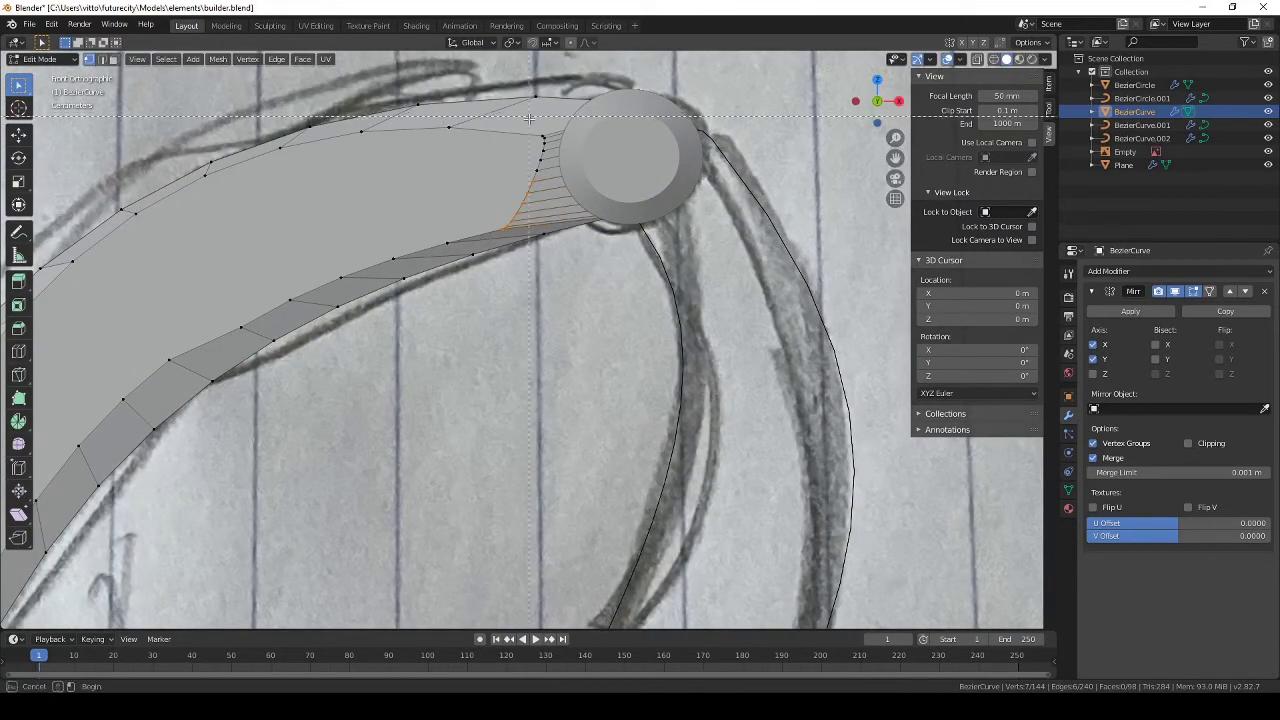
pyautogui.press('Tab')
pyautogui.moveTo(617, 257); pyautogui.dragTo(567, 455, button='middle')
pyautogui.click(567, 455)
# Select the path of vertices along the front face's outer curve and move it to even out the arm's bevel.
pyautogui.click(305, 340)
pyautogui.press('Tab')
pyautogui.scroll(2, 305, 340)
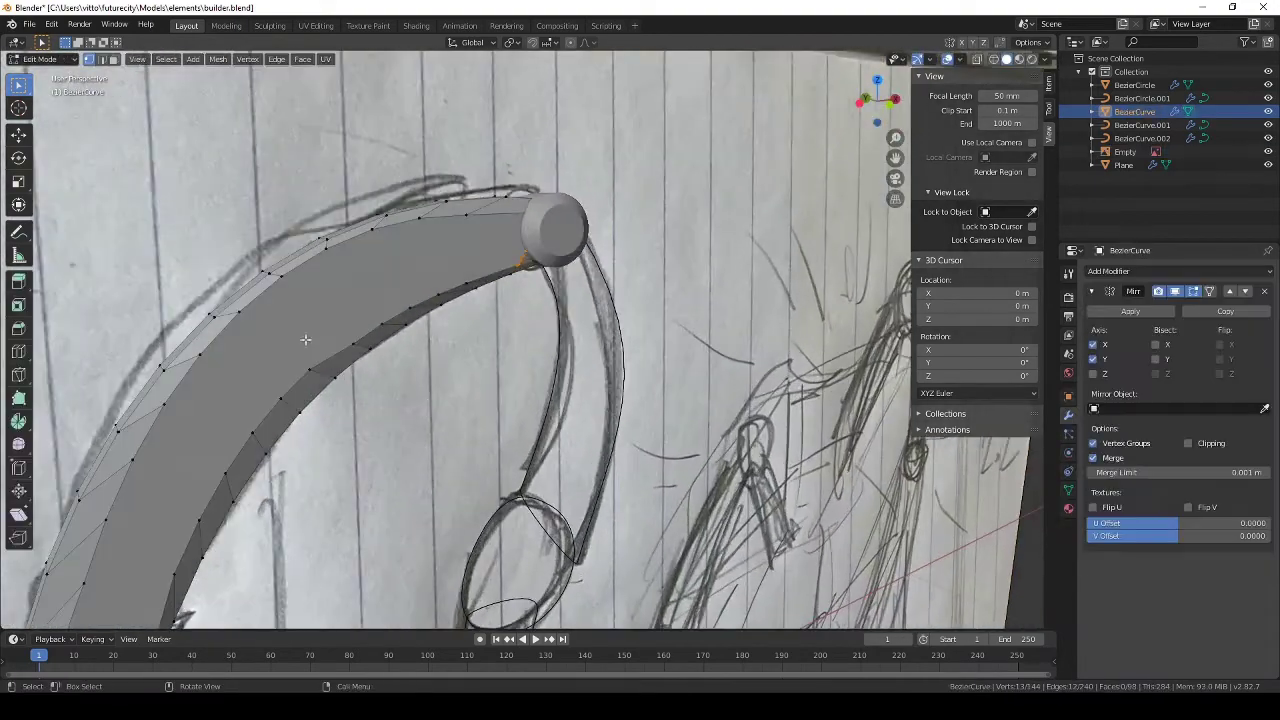
pyautogui.keyDown('shift'); pyautogui.moveTo(186, 386); pyautogui.dragTo(308, 256, button='middle'); pyautogui.keyUp('shift')
pyautogui.keyDown('ctrl'); pyautogui.click(215, 435); pyautogui.keyUp('ctrl')
pyautogui.press('KP_3')
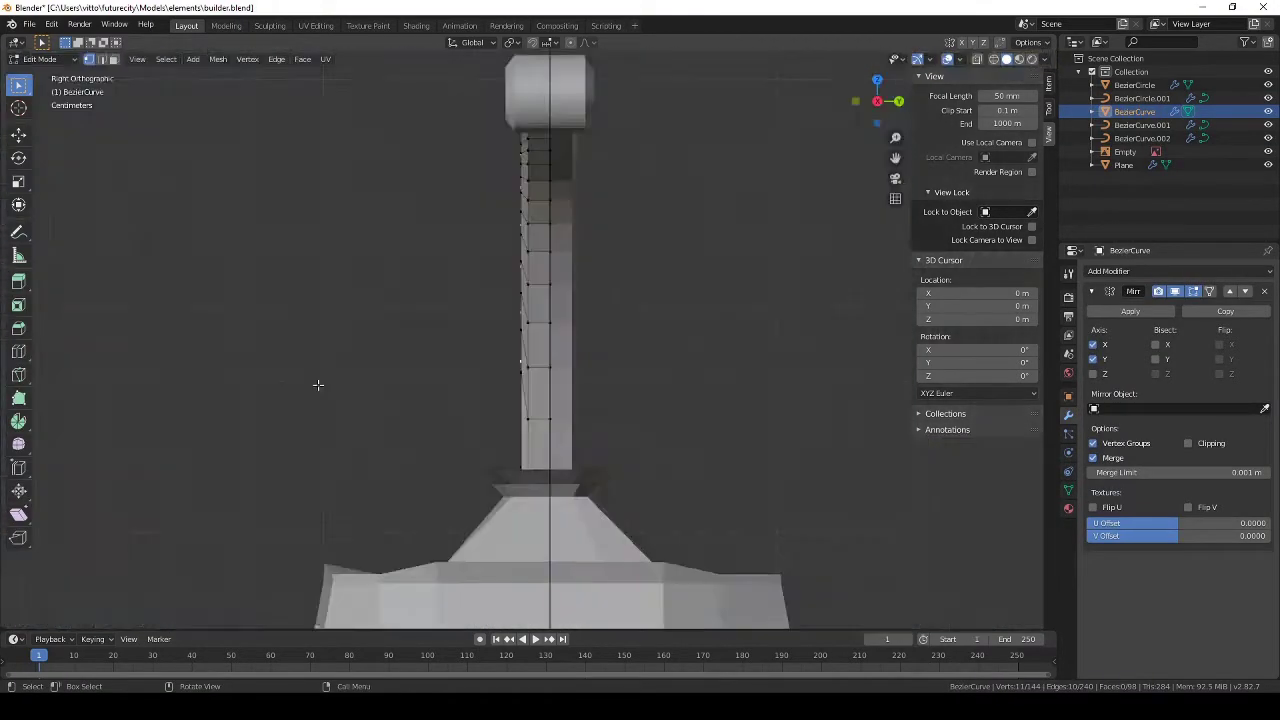
pyautogui.press('KP_1')
pyautogui.press('g')
pyautogui.click(317, 395)
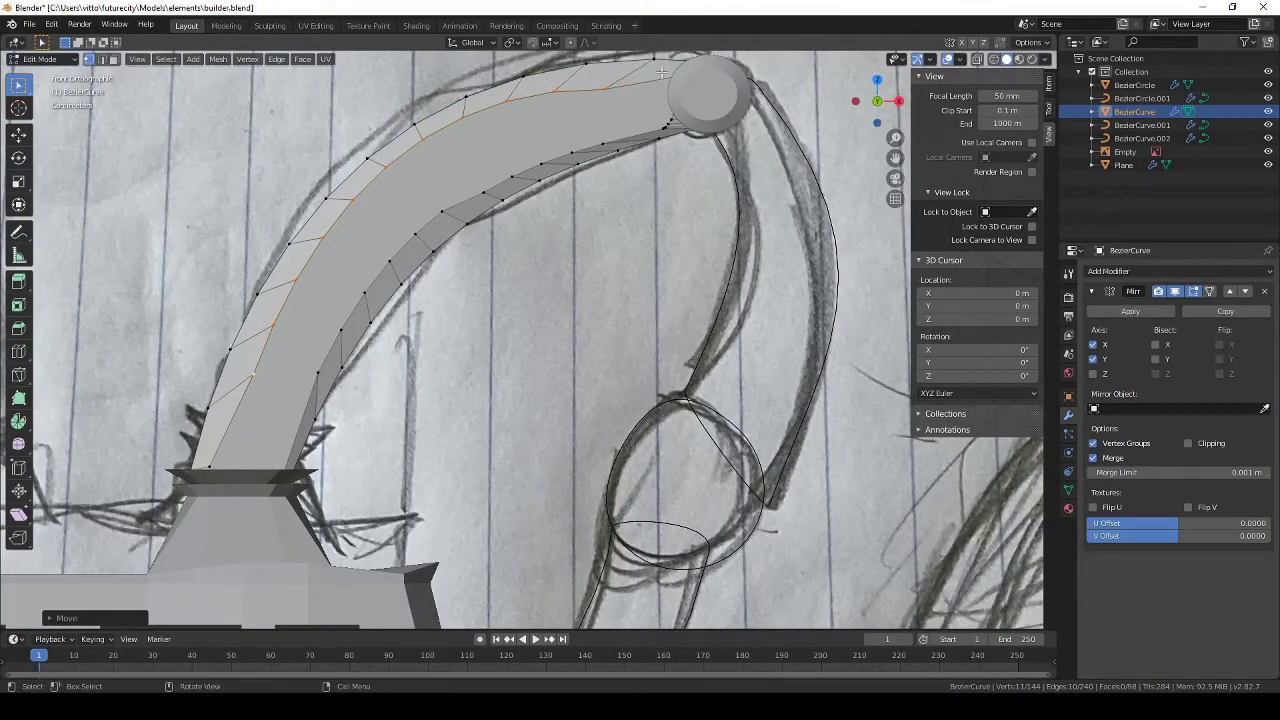
# Leave mesh editing on the reshaped upper arm and save the builder file.
pyautogui.click(596, 95)
pyautogui.press('Tab')
pyautogui.moveTo(596, 110); pyautogui.dragTo(516, 250, button='middle')
pyautogui.click(620, 270)
pyautogui.scroll(3, 680, 266)
pyautogui.hotkey('ctrl', 's')
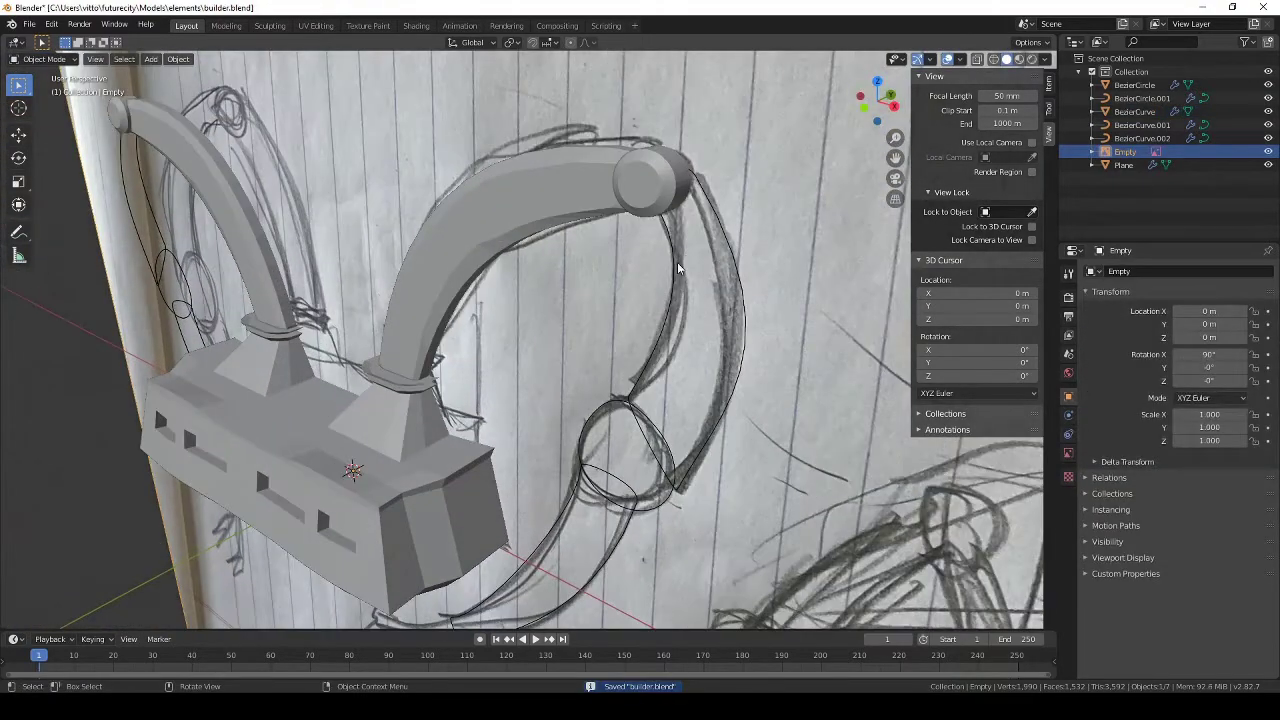
# Remove the Mirror modifier from the middle arm curve, convert it to a mesh, and fill it with a face.
pyautogui.click(680, 267)
pyautogui.press('KP_3')
pyautogui.press('KP_1')
pyautogui.scroll(-3, 687, 277)
pyautogui.click(1265, 291)
pyautogui.click(151, 59)
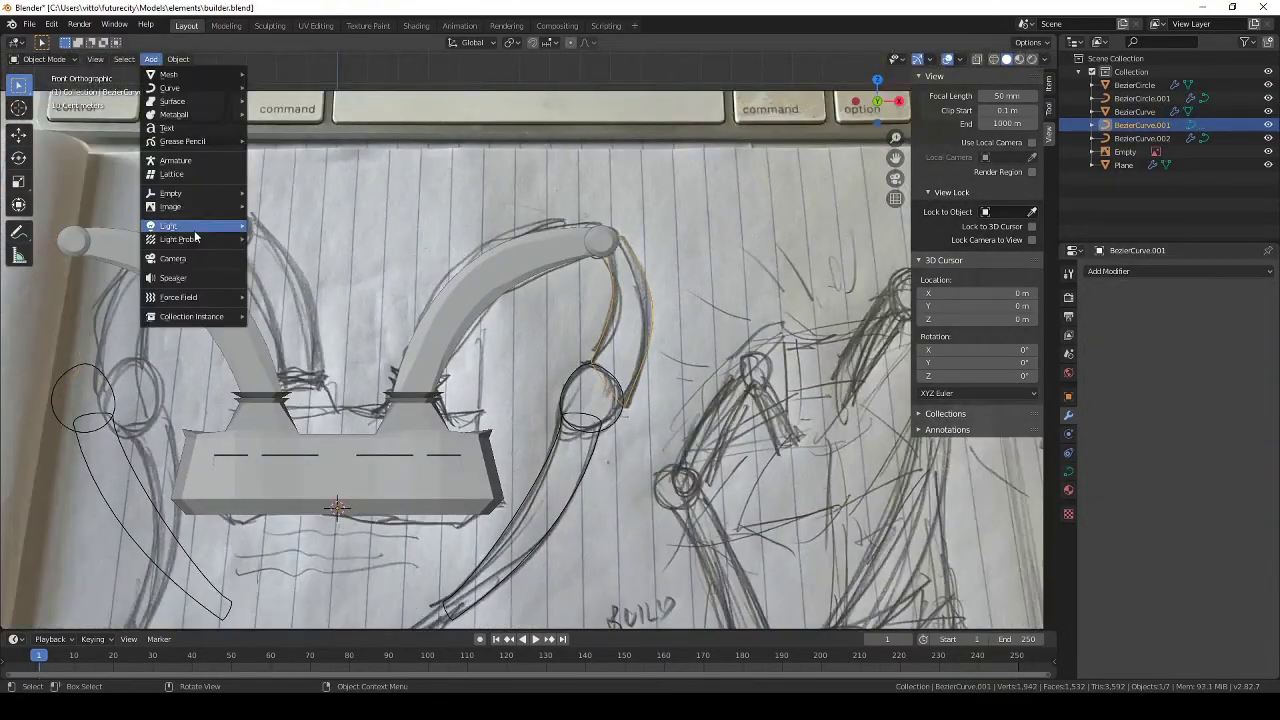
pyautogui.moveTo(178, 60)
pyautogui.moveTo(205, 410)
pyautogui.click(360, 429)
pyautogui.press('Tab')
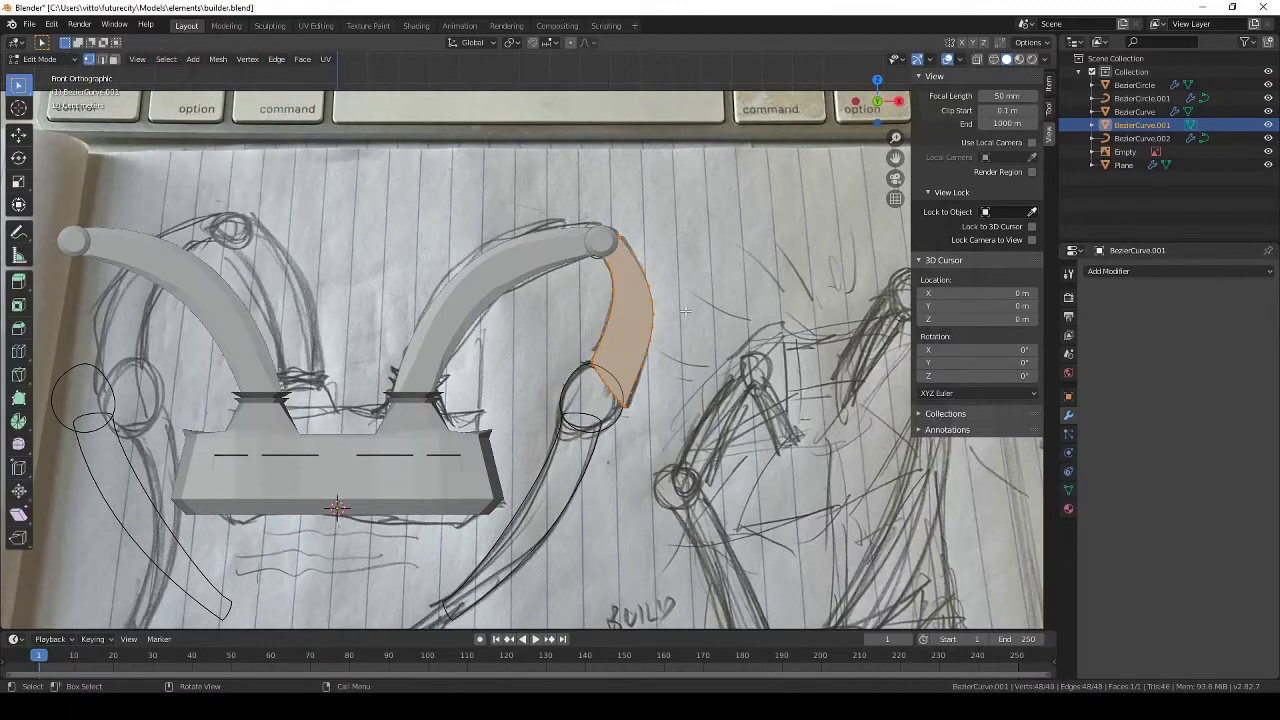
# Extrude the middle arm face toward the front and add a Mirror modifier on the X and Y axes.
pyautogui.press('KP_7')
pyautogui.press('e')
pyautogui.scroll(5, 685, 319)
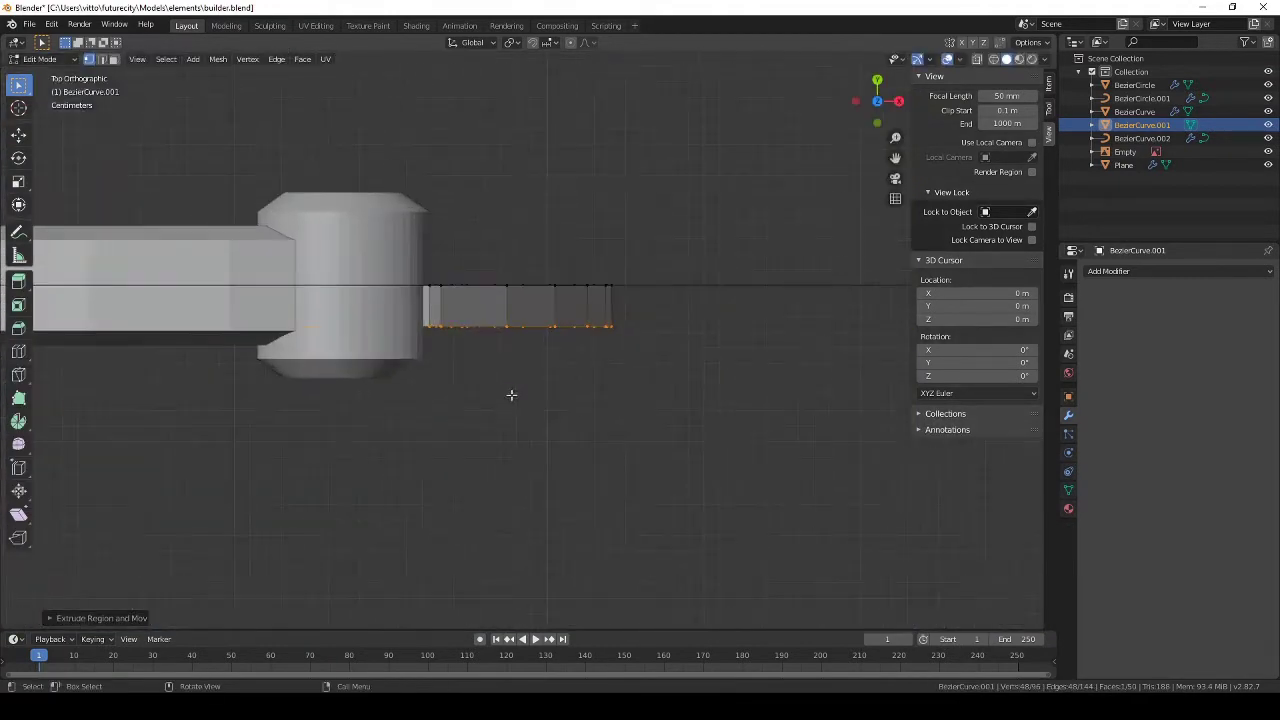
pyautogui.press('Tab')
pyautogui.click(1125, 271)
pyautogui.click(1020, 404)
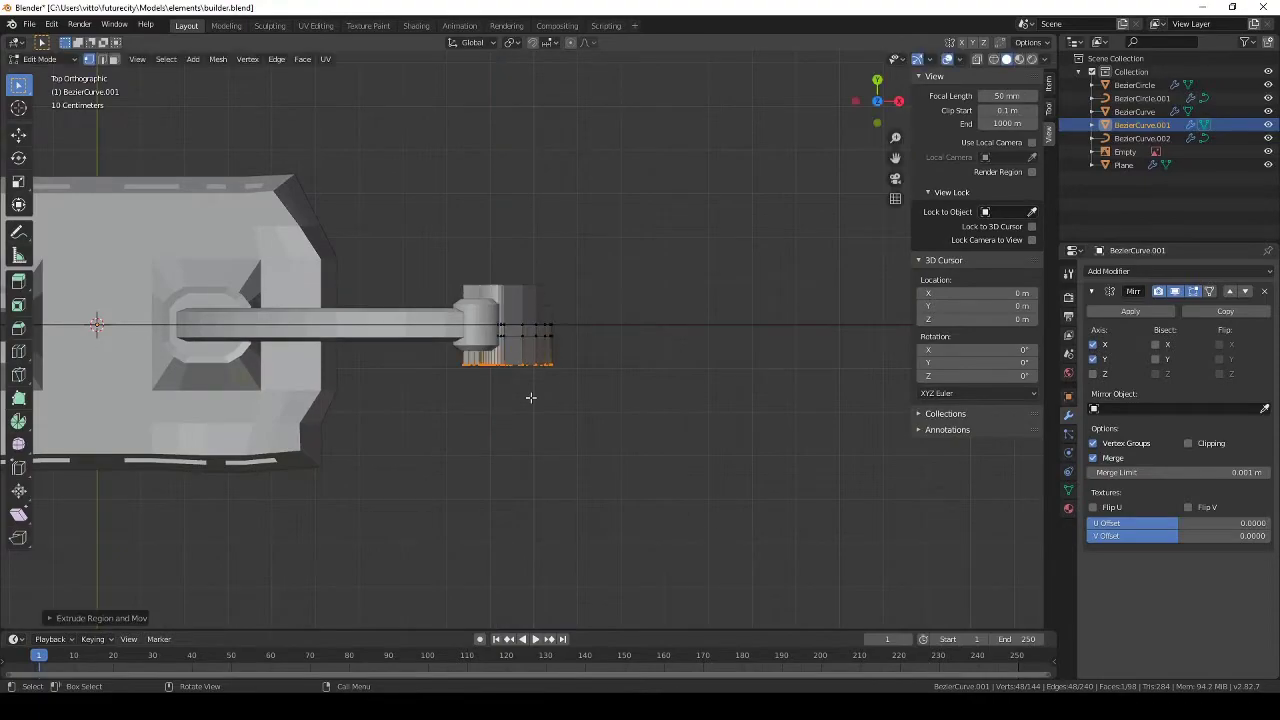
# Shrink and reposition the middle arm's newly extruded front face to taper the segment, and save the file.
pyautogui.press('s')
pyautogui.click(529, 471)
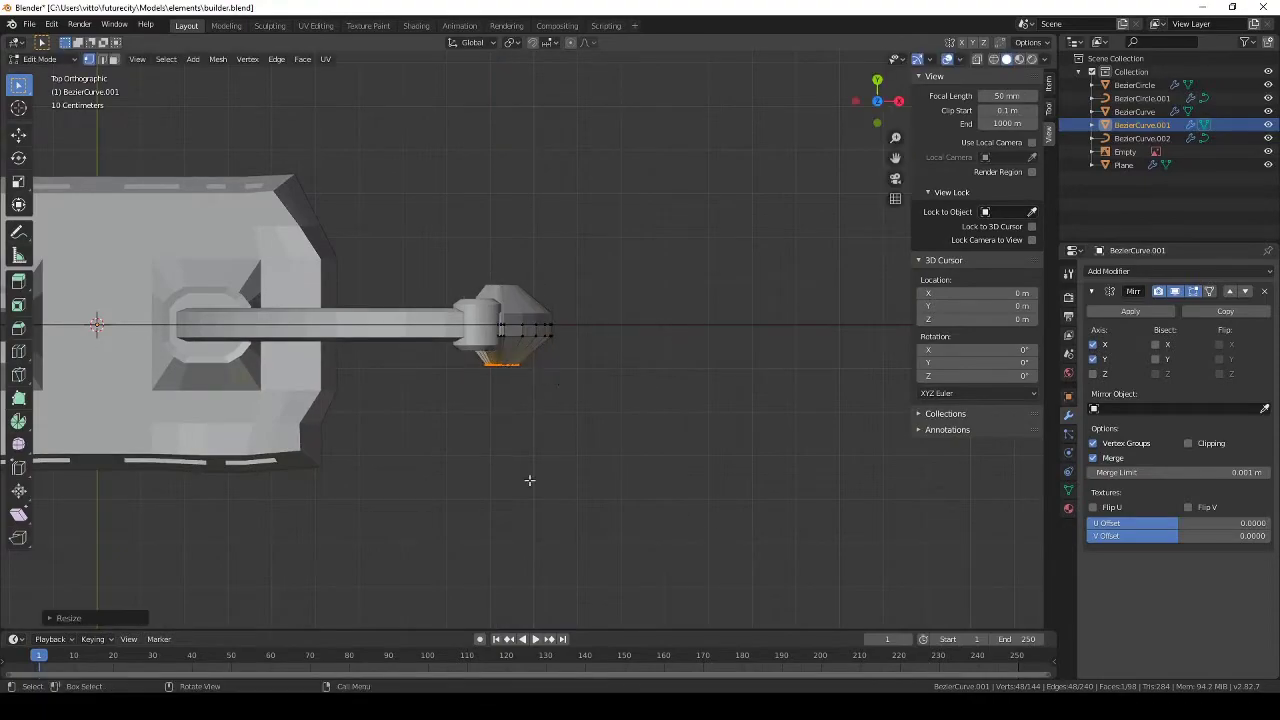
pyautogui.press('g')
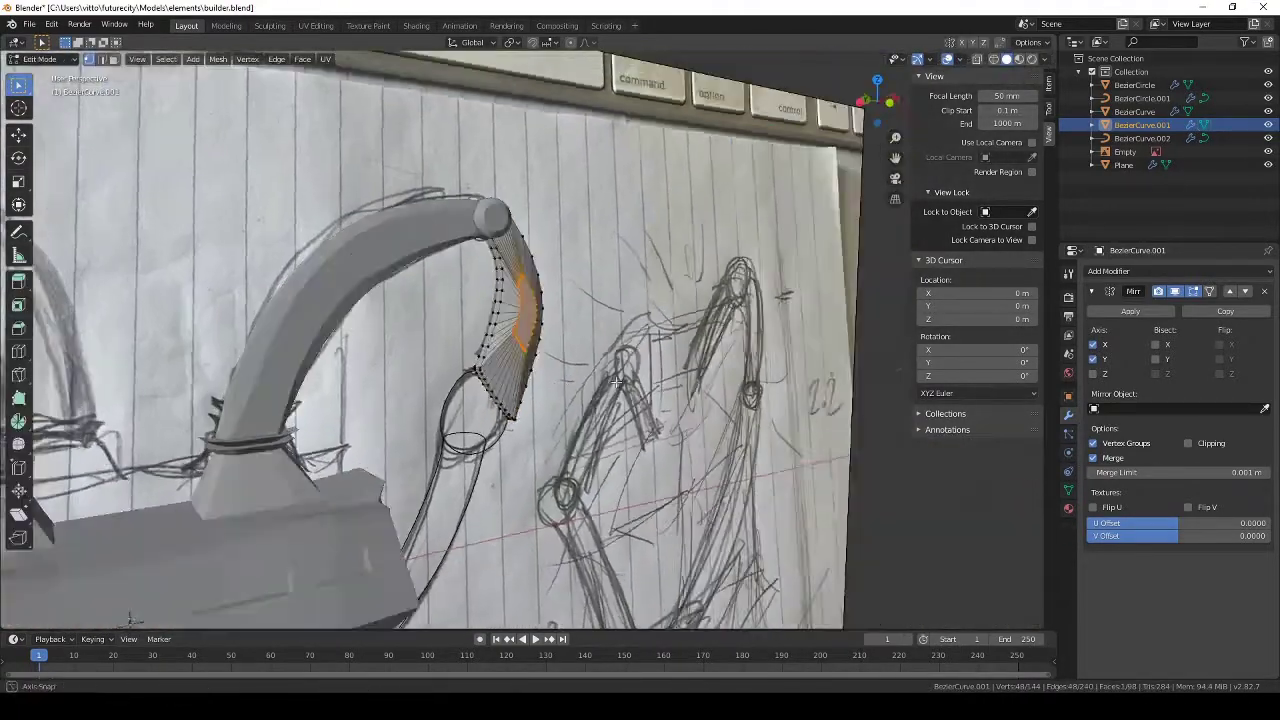
pyautogui.hotkey('ctrl', 's')
# Convert the lower joint circle to a mesh without its Mirror modifier and fill it with a face.
pyautogui.click(645, 393)
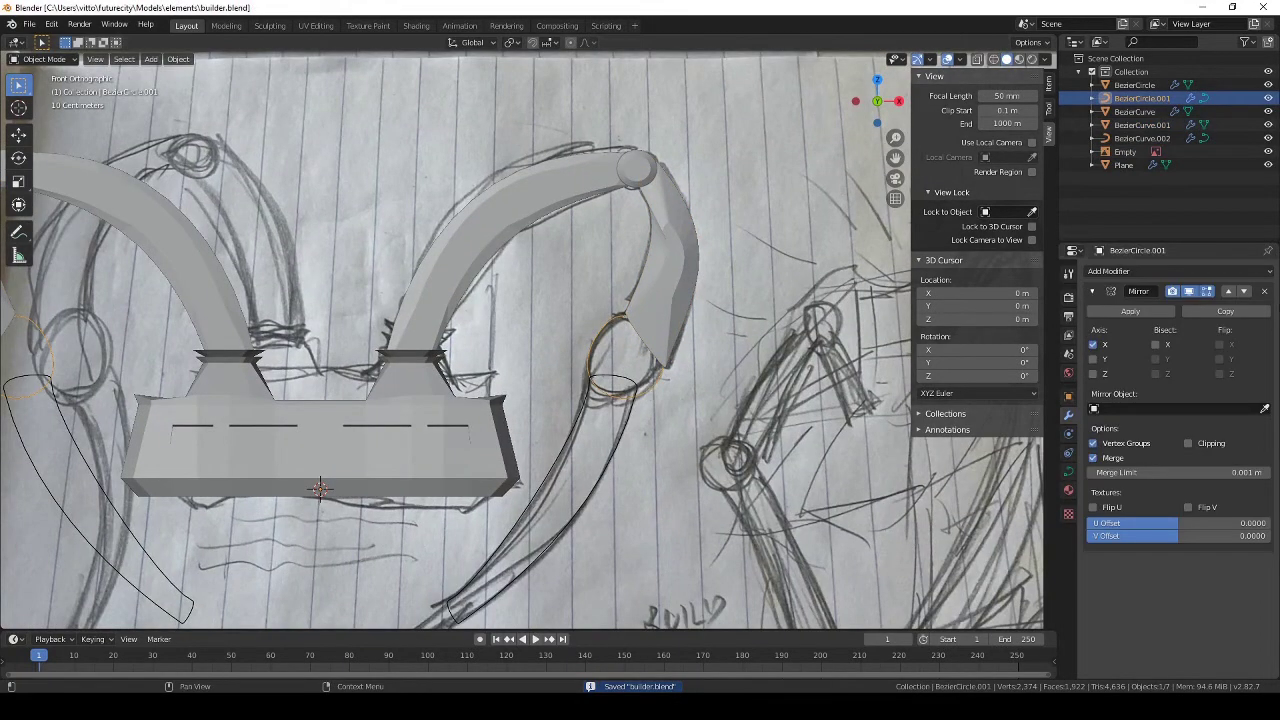
pyautogui.click(1262, 290)
pyautogui.click(122, 59)
pyautogui.click(173, 60)
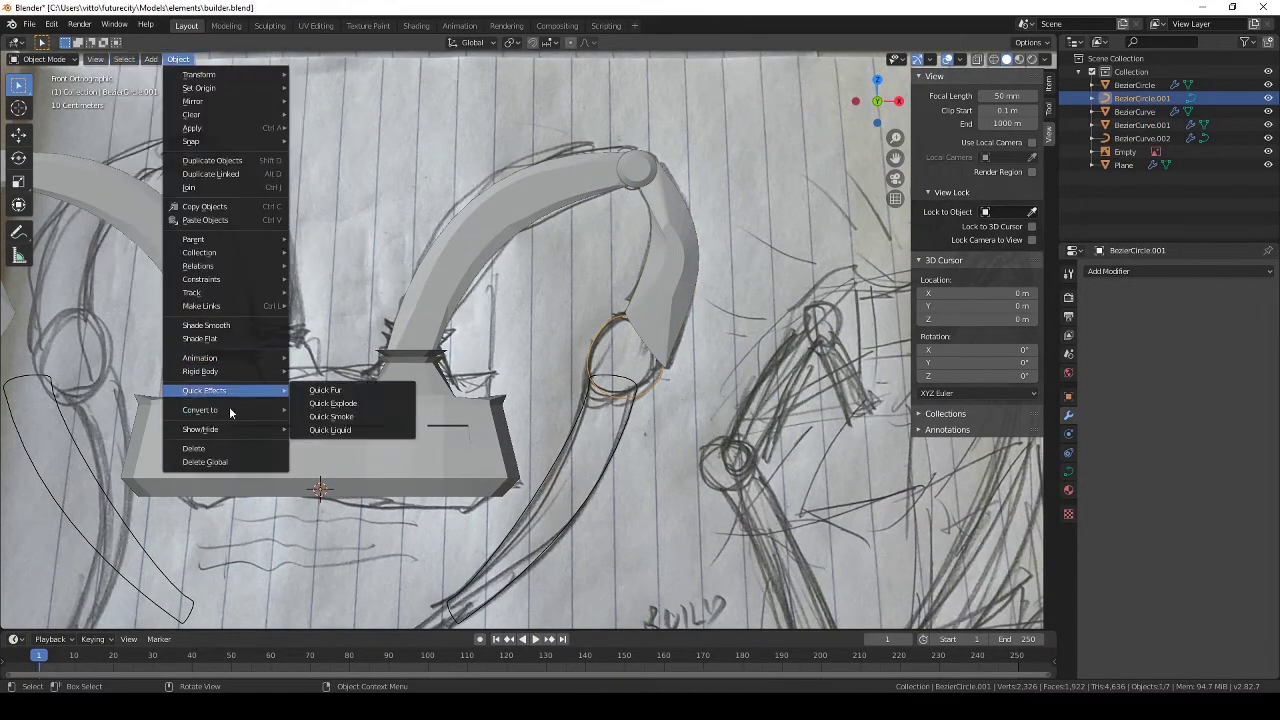
pyautogui.press('Tab')
pyautogui.press('KP_7')
pyautogui.press('z')
pyautogui.click(498, 434)
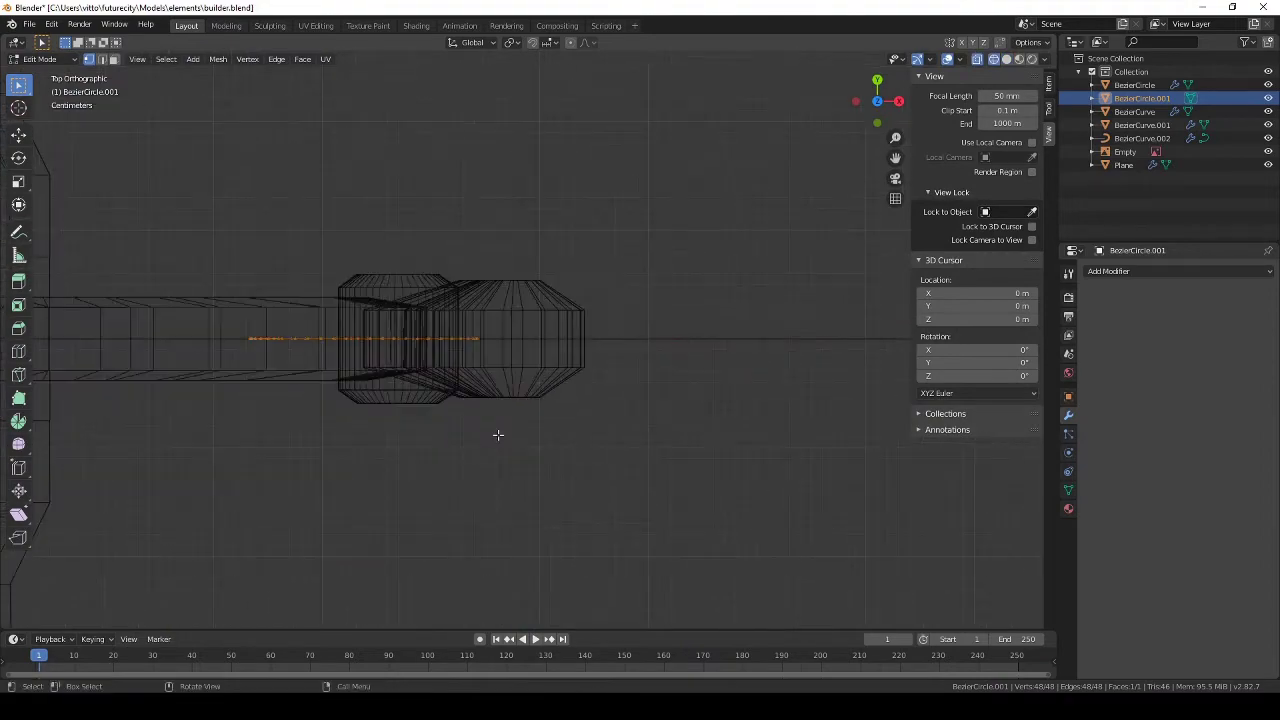
# Mirror the lower joint on the X and Y axes and extrude its front face into a smaller tapered cap.
pyautogui.click(1108, 271)
pyautogui.click(951, 384)
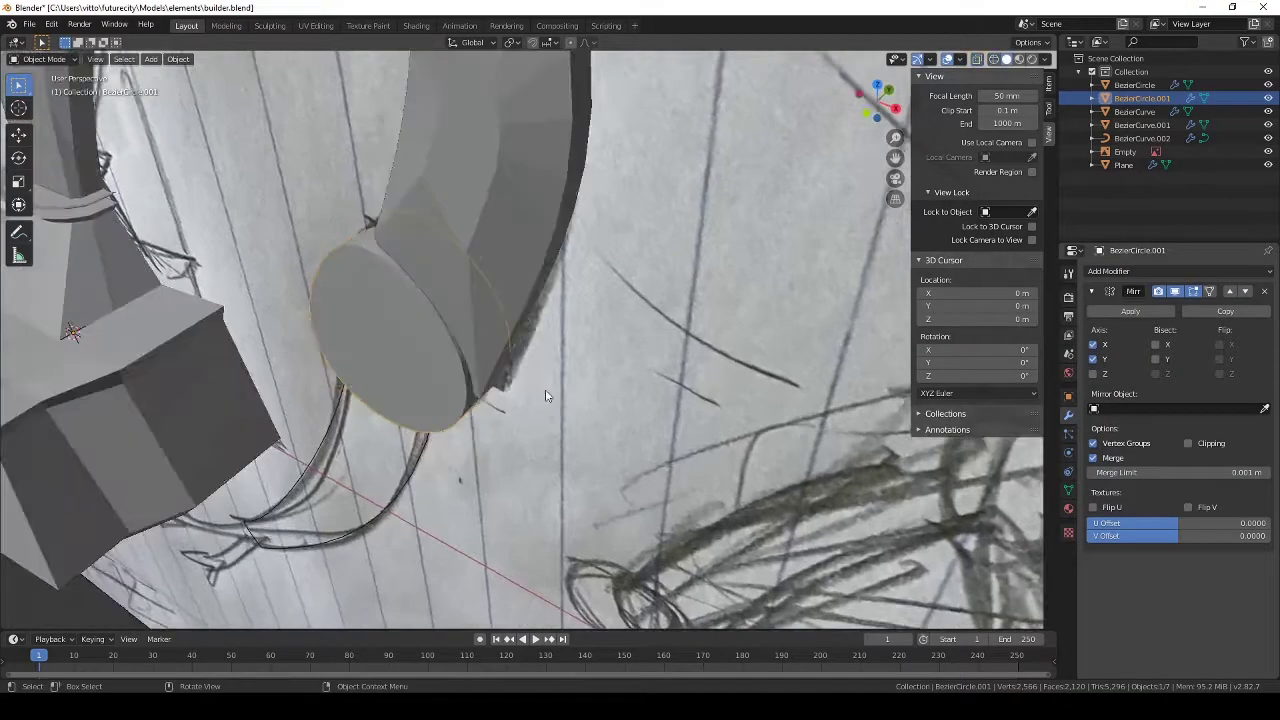
pyautogui.moveTo(546, 396); pyautogui.dragTo(506, 376, button='middle')
pyautogui.press('Tab')
pyautogui.click(506, 355)
pyautogui.press('s')
pyautogui.click(480, 373)
pyautogui.press('KP_7')
pyautogui.press('g')
pyautogui.press('e')
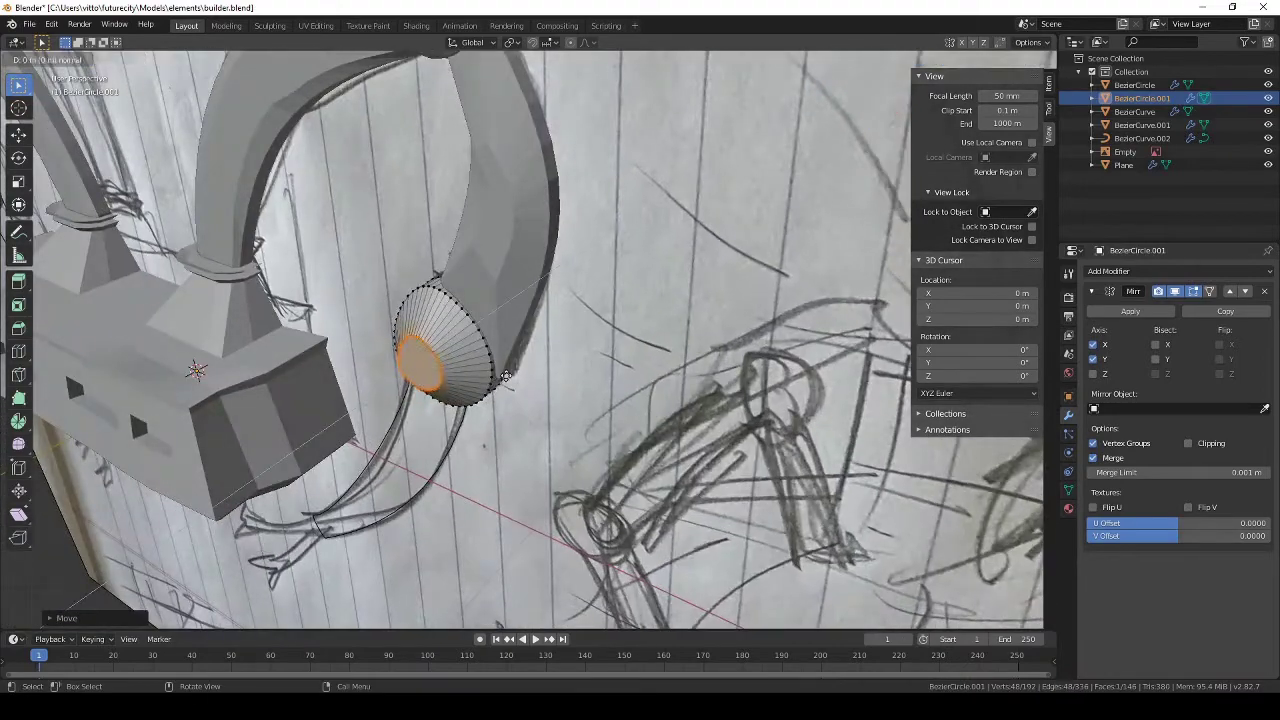
pyautogui.click(452, 388)
# Turn the lower arm curve into a tapered solid mesh mirrored on X and Y, and save the file.
pyautogui.press('Tab')
pyautogui.scroll(-5, 477, 448)
pyautogui.press('Tab')
pyautogui.moveTo(477, 448); pyautogui.dragTo(412, 402, button='middle')
pyautogui.scroll(4, 500, 410)
pyautogui.press('Tab')
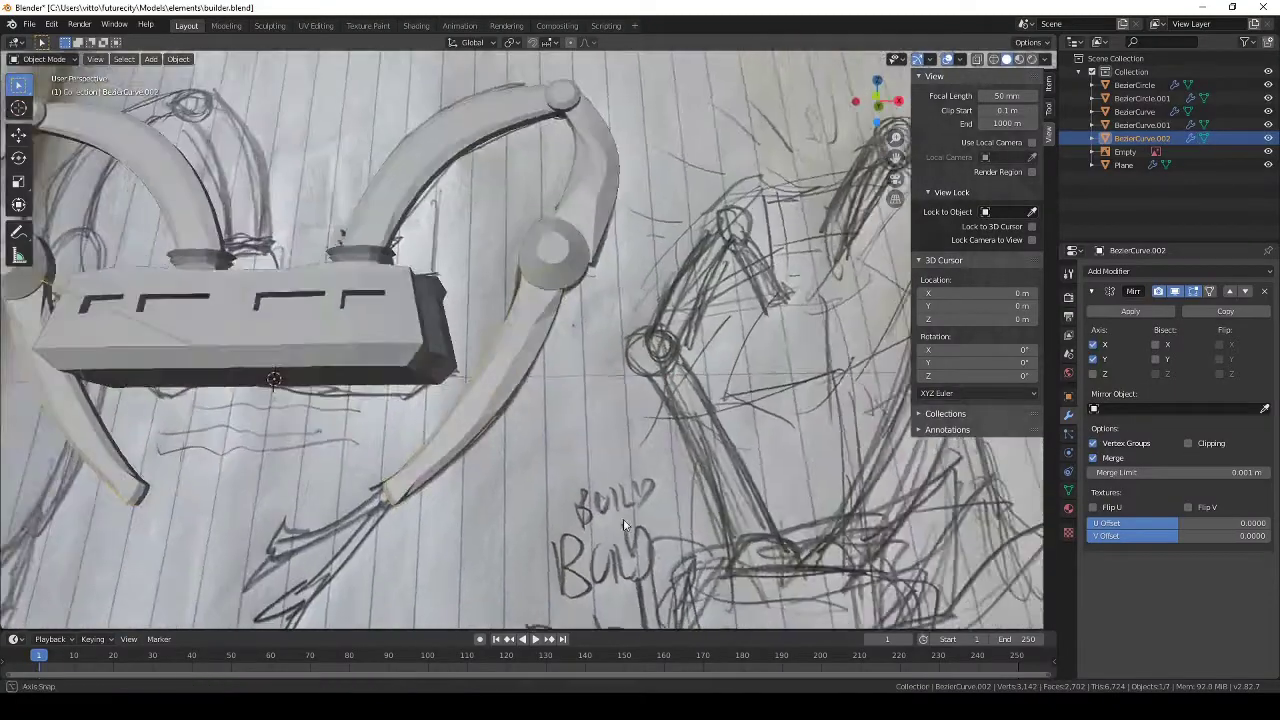
pyautogui.scroll(2, 599, 391)
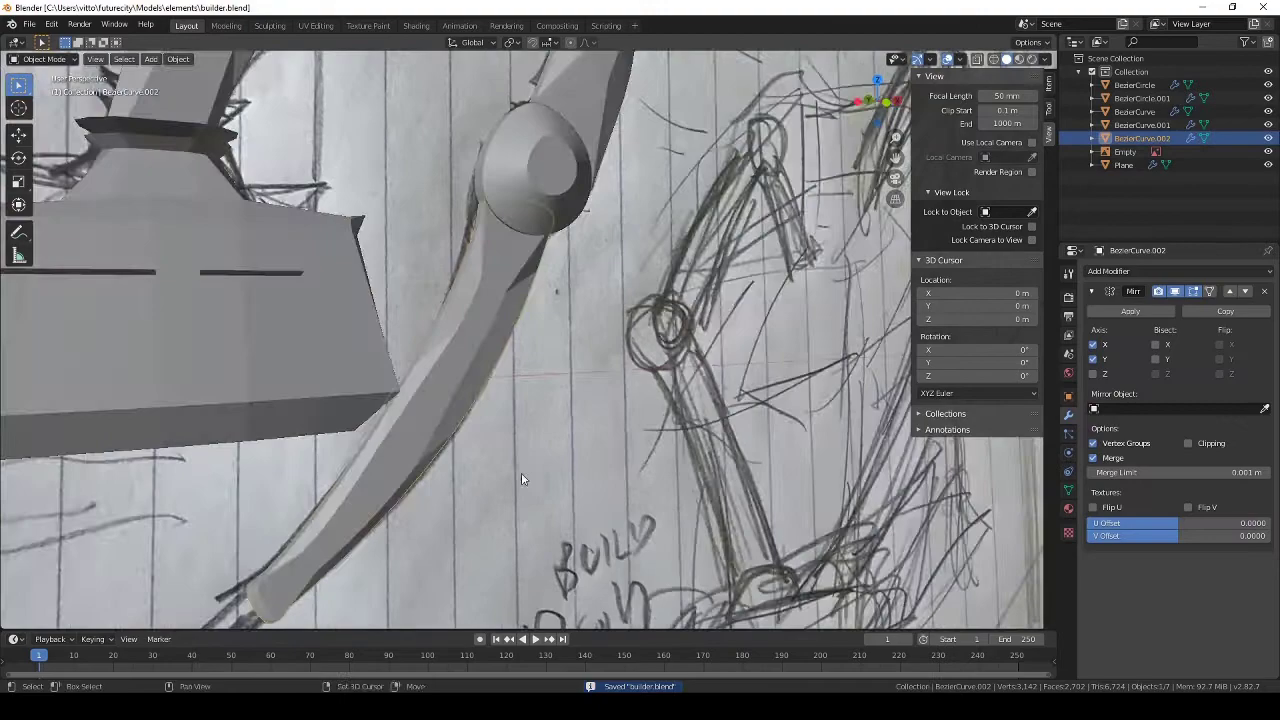
# Add a small plane and place it, rotated to the arm's direction, at the tip of the lower arm.
pyautogui.scroll(-8, 597, 323)
pyautogui.keyDown('shift'); pyautogui.moveTo(521, 479); pyautogui.dragTo(503, 279, button='middle'); pyautogui.keyUp('shift')
pyautogui.scroll(5, 612, 320)
pyautogui.click(606, 322)
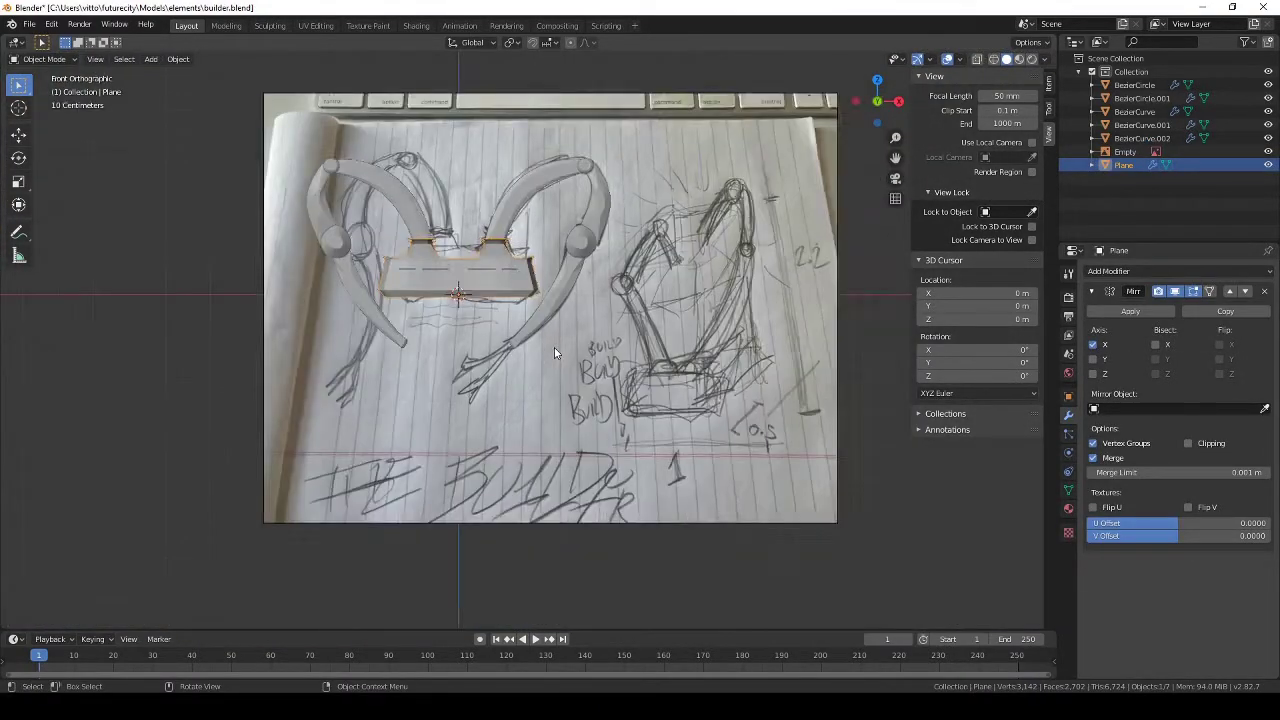
pyautogui.scroll(4, 554, 347)
pyautogui.hotkey('shift', 'a')
pyautogui.click(657, 328)
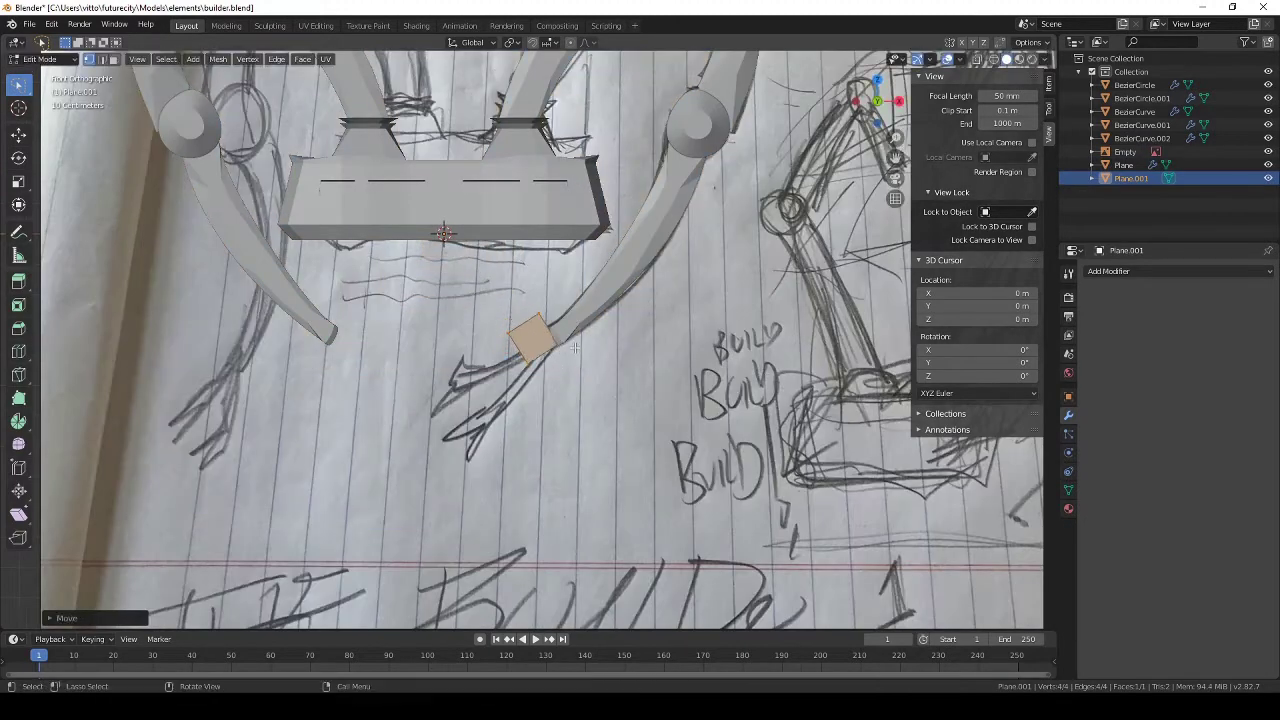
# Add a Mirror modifier on the X and Y axes to the new plane.
pyautogui.press('Tab')
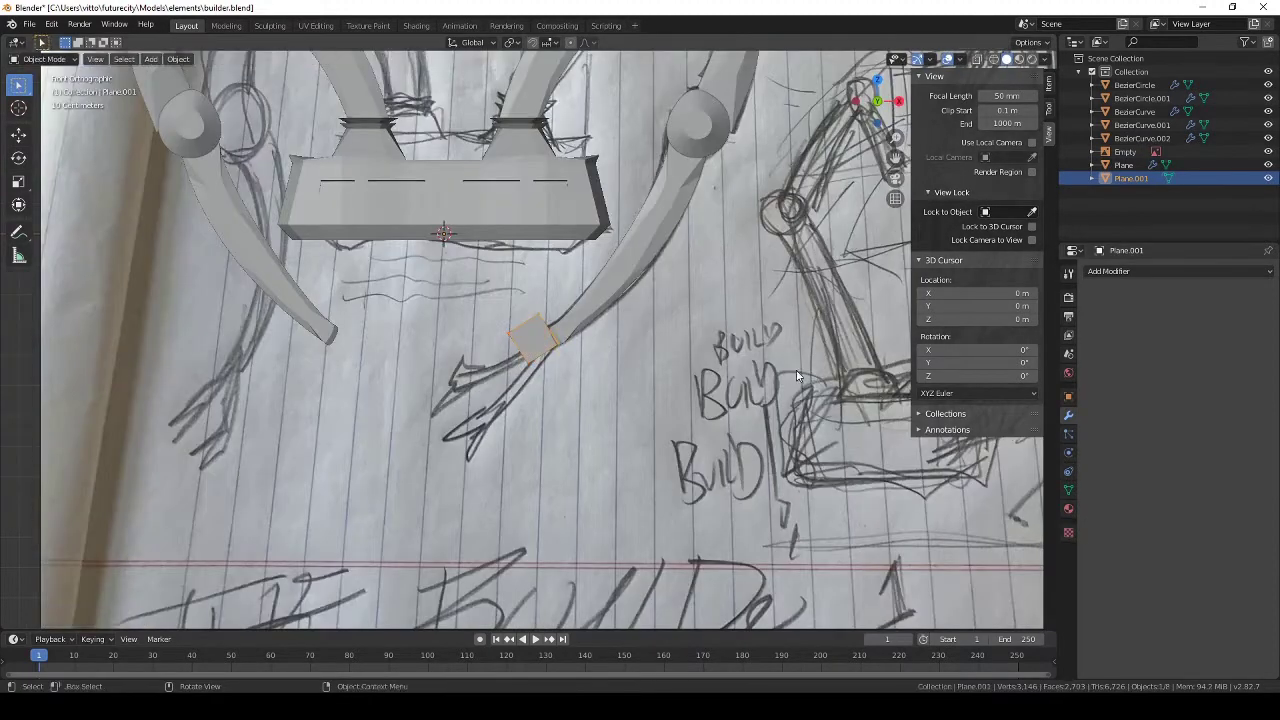
pyautogui.click(1150, 271)
pyautogui.click(1010, 404)
pyautogui.click(1093, 359)
# Scale the plane to the arm's tip and extend its edges along the sketched upper claw, forming the pointed barb.
pyautogui.press('Tab')
pyautogui.scroll(4, 619, 392)
pyautogui.press('s')
pyautogui.press('g')
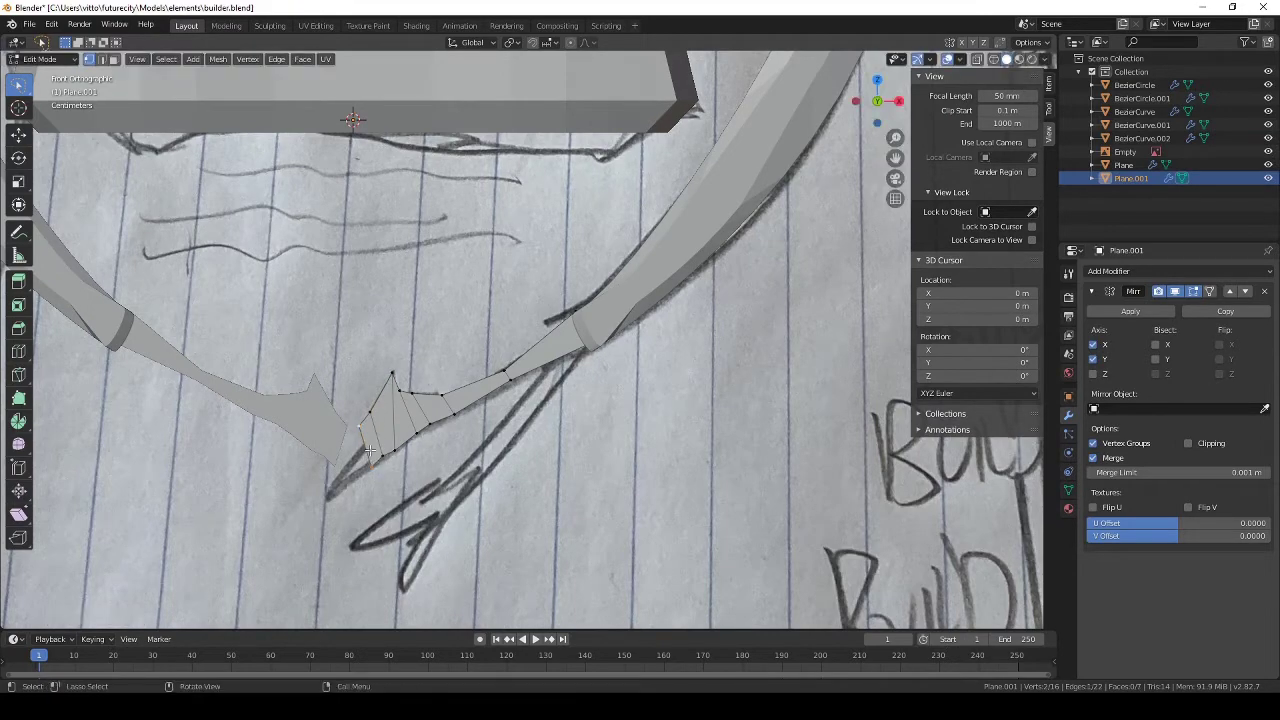
pyautogui.press('s')
# Select the claw's outer vertices and move them back toward the arm, clear of the mirrored claw.
pyautogui.press('Tab')
pyautogui.scroll(-5, 443, 471)
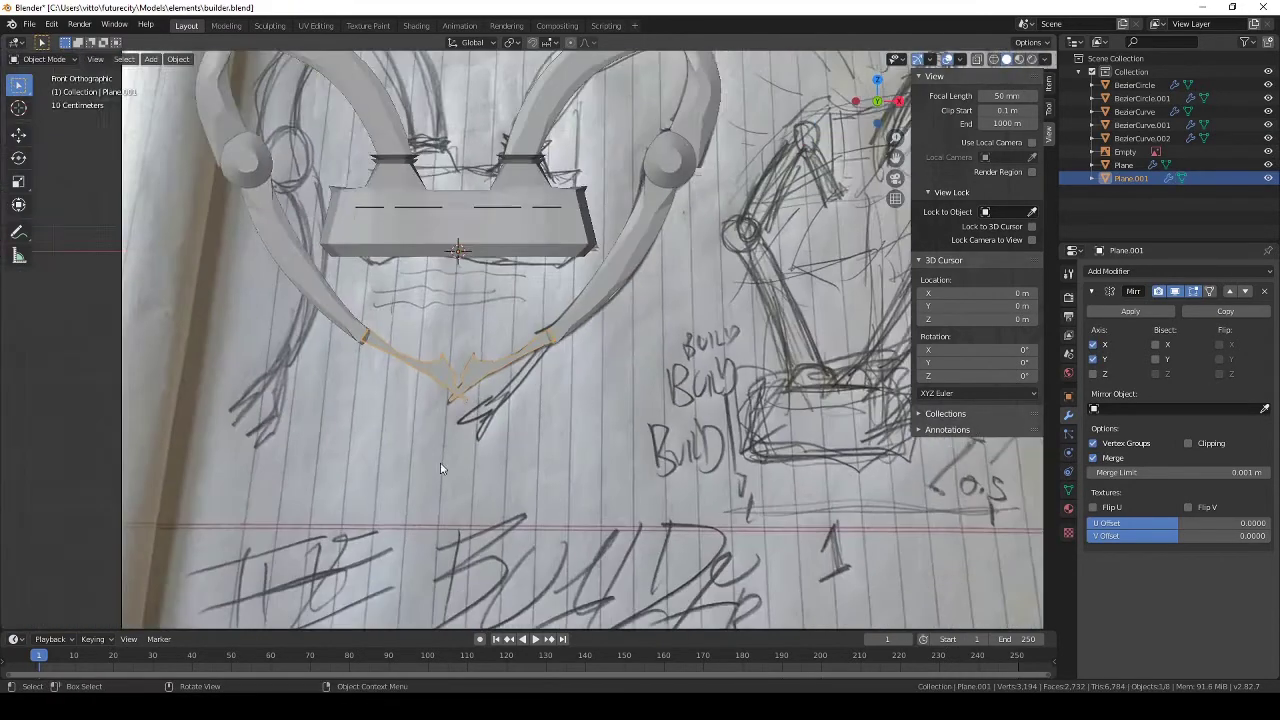
pyautogui.moveTo(443, 471); pyautogui.dragTo(506, 414, button='middle')
pyautogui.scroll(5, 506, 414)
pyautogui.press('Tab')
pyautogui.moveTo(475, 362); pyautogui.dragTo(460, 515)
pyautogui.press('KP_1')
pyautogui.press('g')
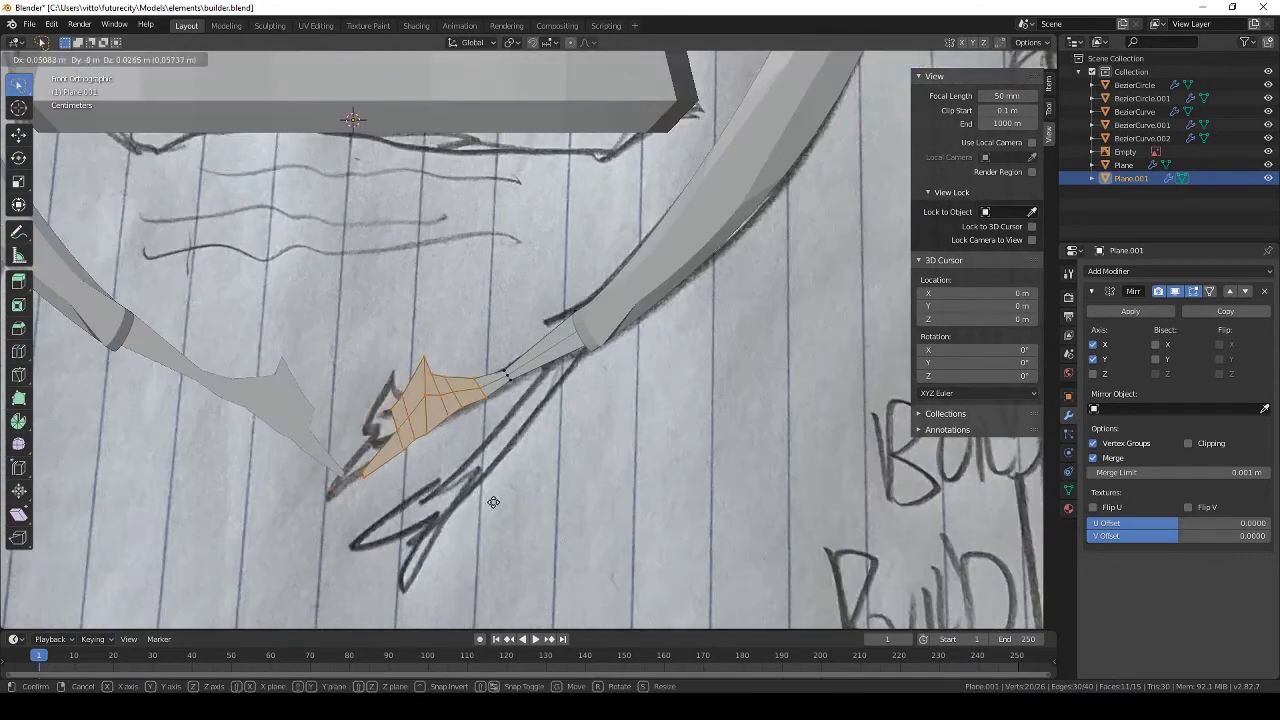
pyautogui.press('Tab')
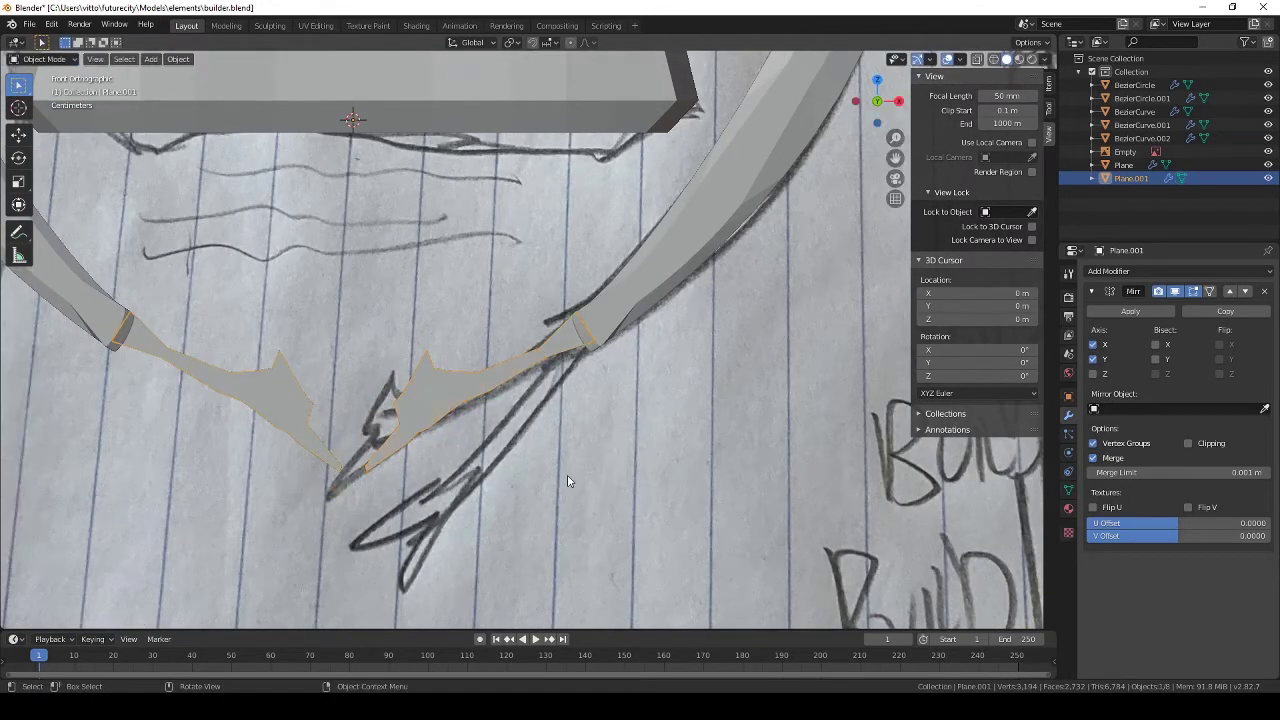
pyautogui.press('KP_7')
pyautogui.hotkey('shift', 'z')
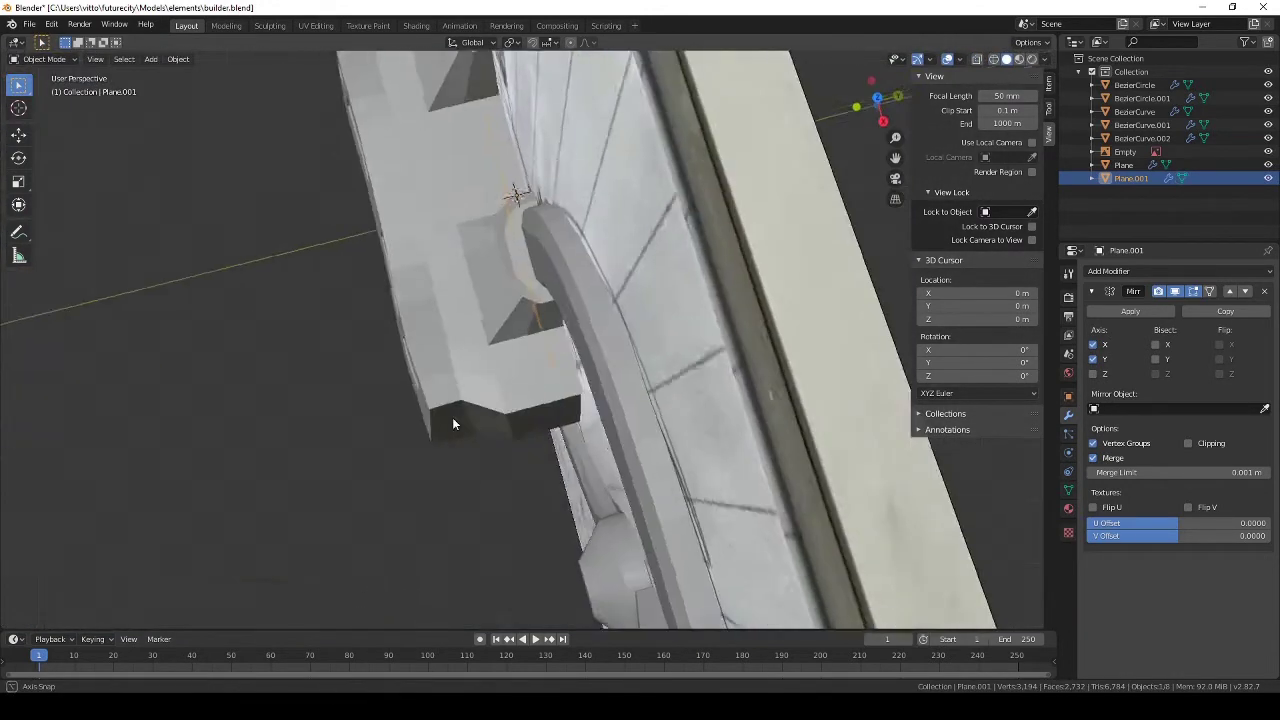
# Select the claw's interior vertices along the barb and move them along Y, raising the flat side into a ridge.
pyautogui.press('Tab')
pyautogui.scroll(4, 394, 400)
pyautogui.scroll(-3, 466, 380)
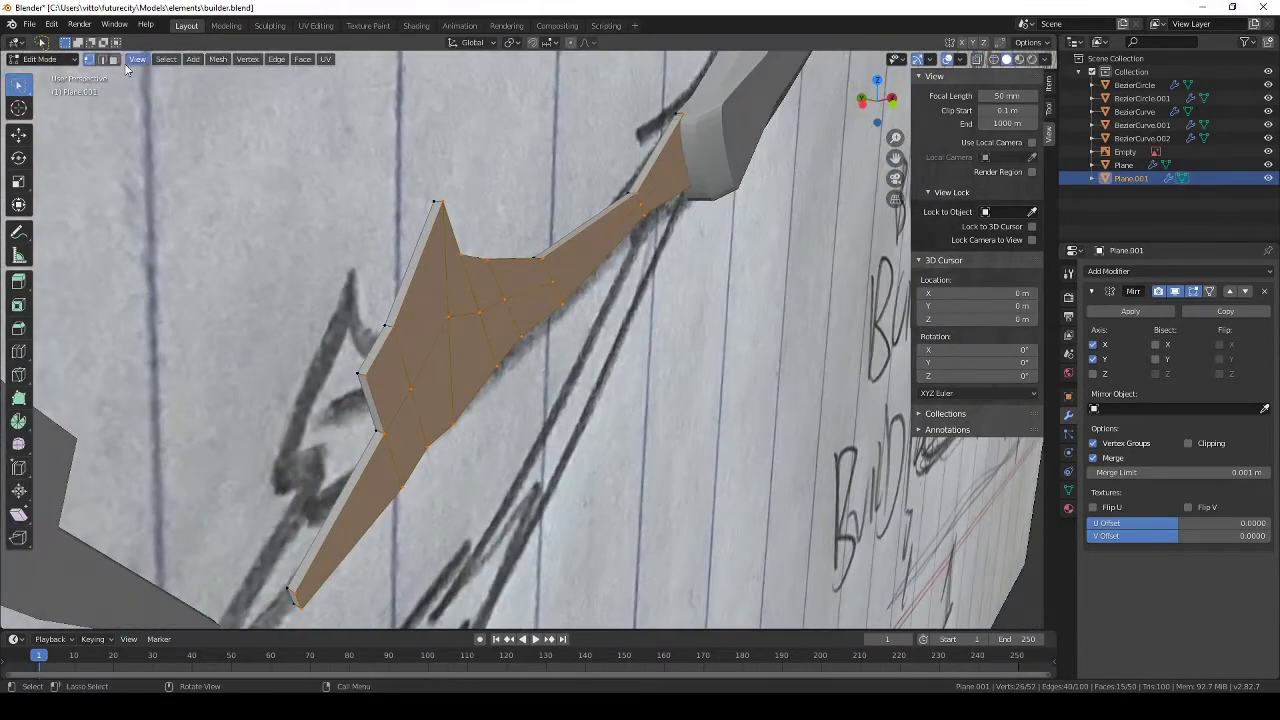
pyautogui.click(114, 60)
pyautogui.hotkey('alt', 'a')
pyautogui.keyDown('shift'); pyautogui.moveTo(508, 400); pyautogui.dragTo(500, 290, button='middle'); pyautogui.keyUp('shift')
pyautogui.click(88, 63)
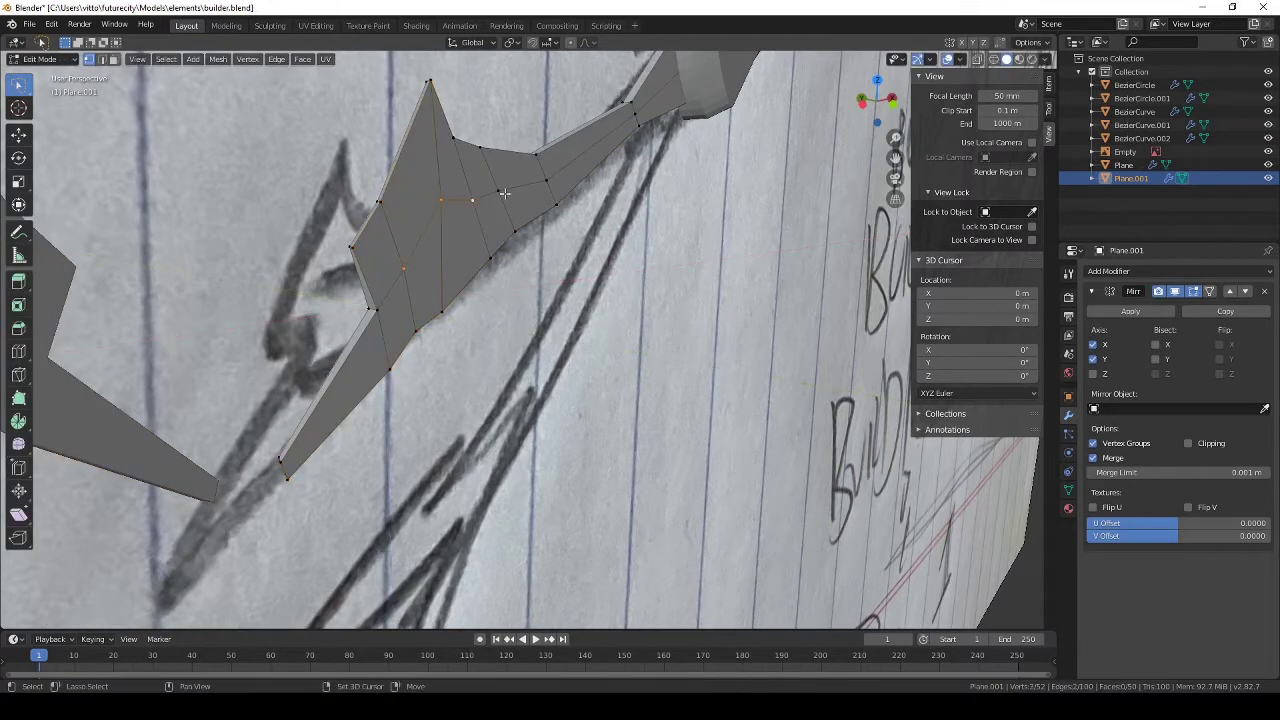
pyautogui.press('y')
pyautogui.click(533, 247)
# Shape the claw's narrow end where it meets the arm and save the file.
pyautogui.press('Tab')
pyautogui.moveTo(533, 247); pyautogui.dragTo(394, 449, button='middle')
pyautogui.scroll(2, 394, 449)
pyautogui.press('Tab')
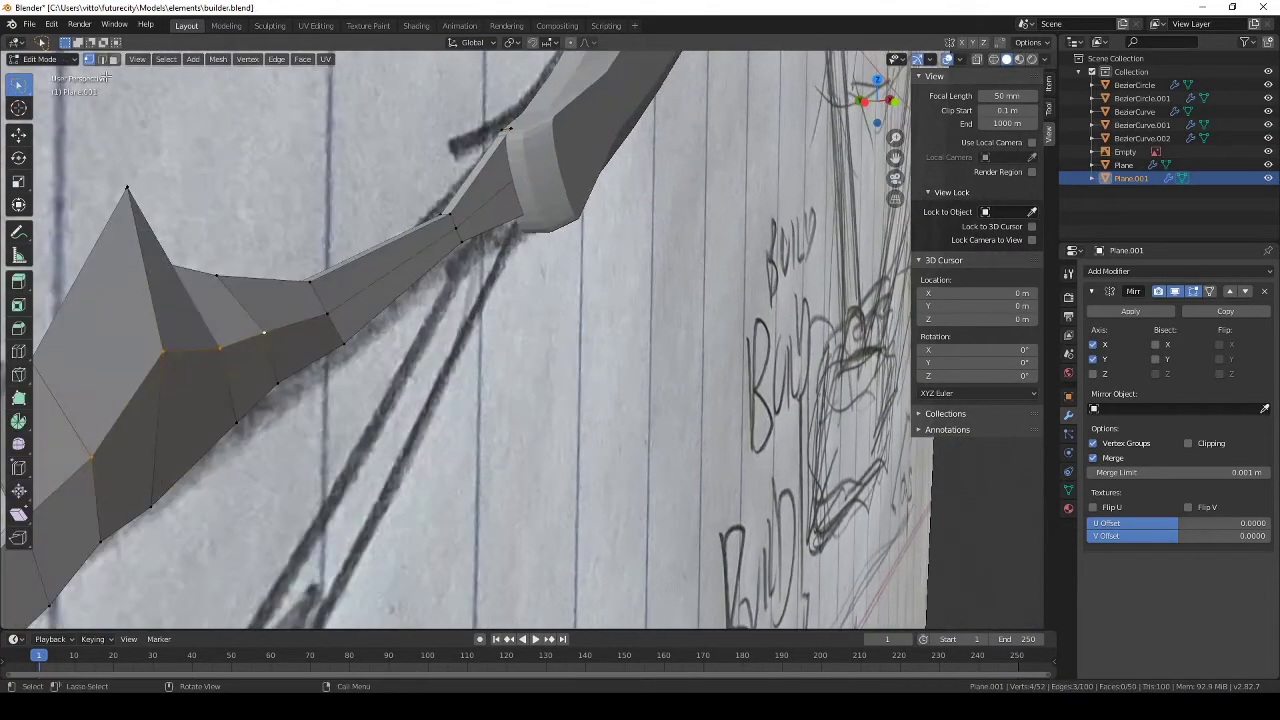
pyautogui.click(493, 267)
pyautogui.press('Tab')
pyautogui.scroll(-2, 500, 280)
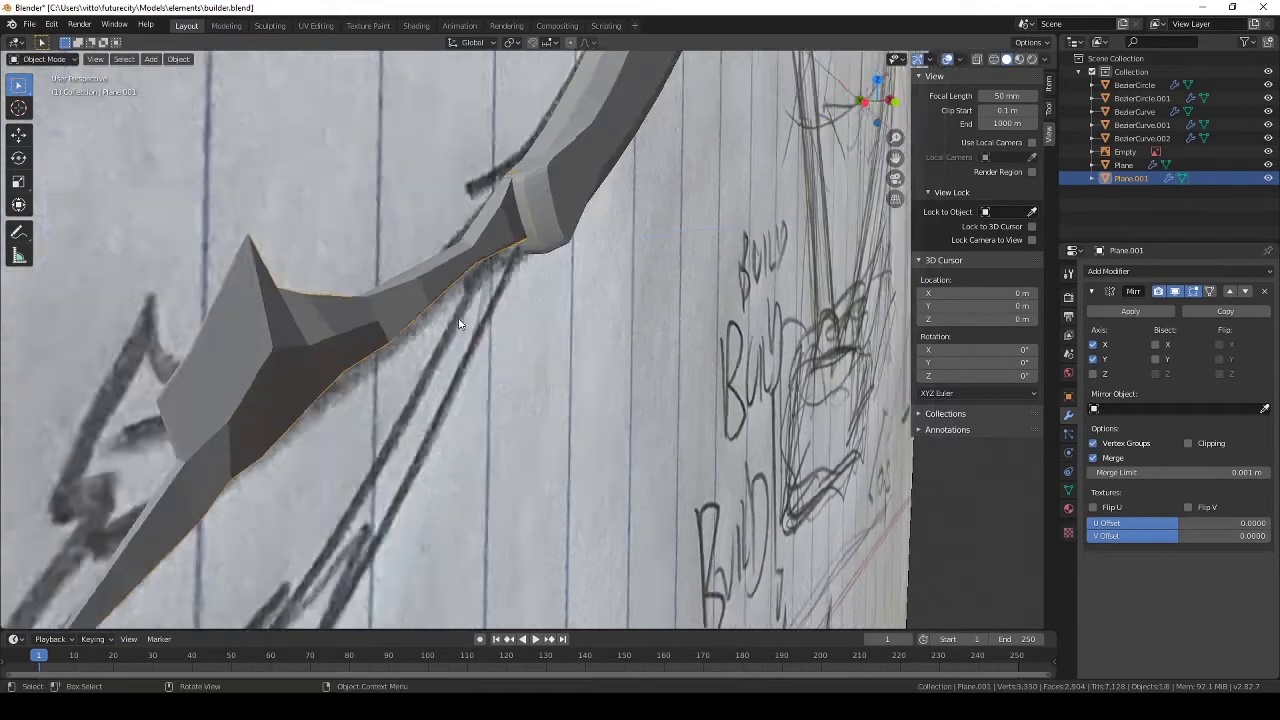
pyautogui.moveTo(520, 300); pyautogui.dragTo(594, 432, button='middle')
pyautogui.scroll(-9, 448, 437)
pyautogui.hotkey('ctrl', 's')
# Duplicate the upper claw, then rotate and move the copy's mesh onto the sketched lower claw.
pyautogui.press('KP_1')
pyautogui.scroll(8, 582, 407)
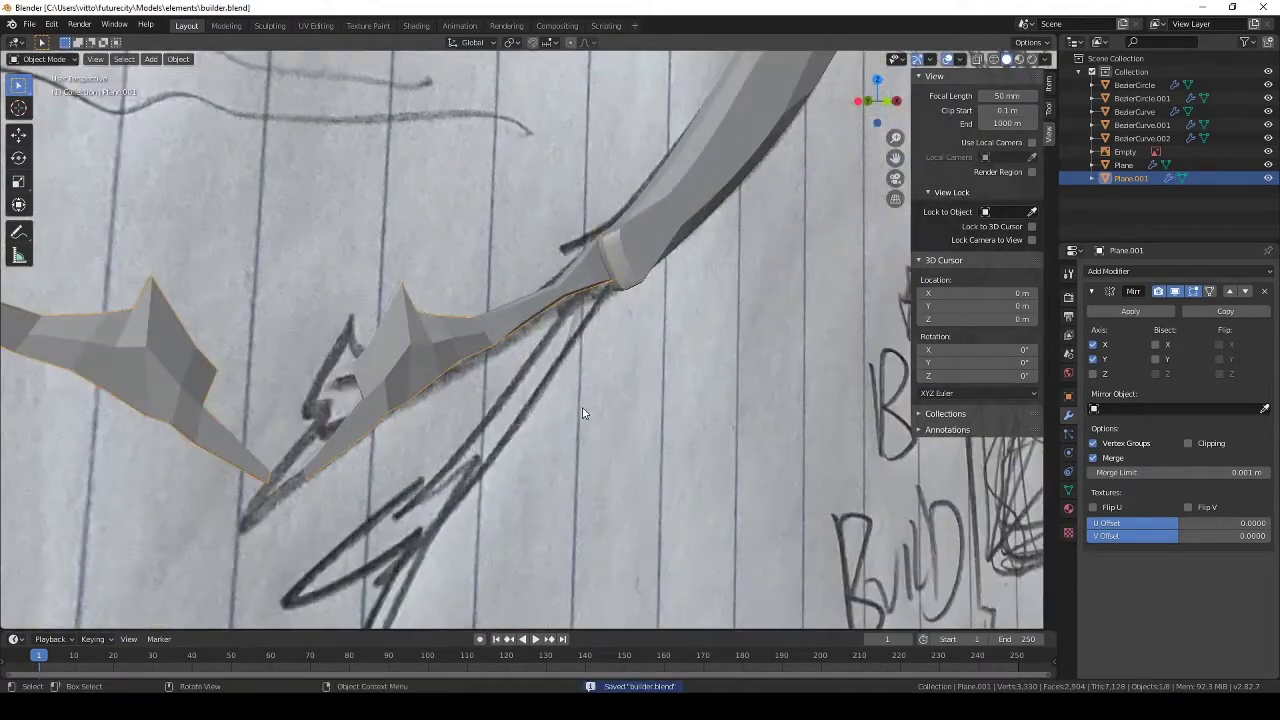
pyautogui.hotkey('shift', 'd')
pyautogui.rightClick(582, 407)
pyautogui.press('Tab')
pyautogui.press('a')
pyautogui.press('KP_Decimal')
pyautogui.press('r')
pyautogui.click(735, 367)
pyautogui.press('g')
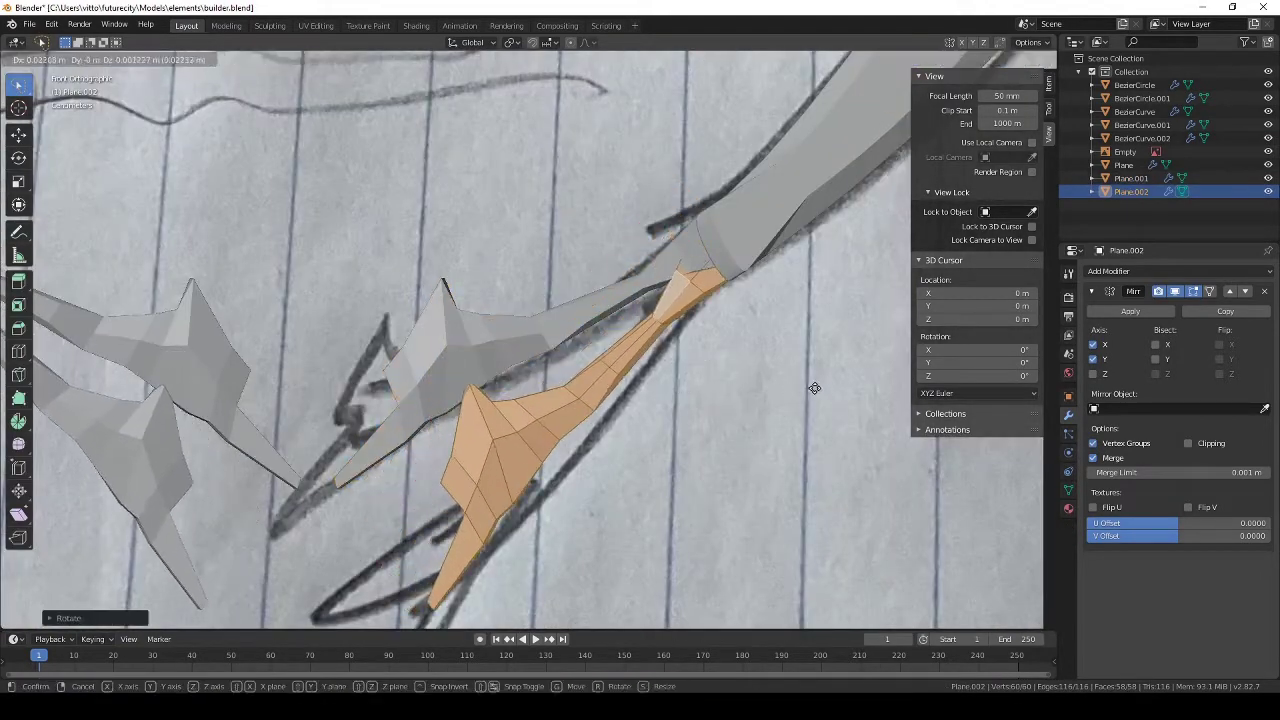
pyautogui.click(784, 457)
# Select the outer part of the duplicated claw, excluding its arm end, and move it onto the sketched outline.
pyautogui.scroll(-3, 770, 450)
pyautogui.hotkey('alt', 'a')
pyautogui.press('z')
pyautogui.click(700, 430)
pyautogui.moveTo(436, 327); pyautogui.dragTo(620, 515)
pyautogui.press('z')
pyautogui.click(649, 457)
pyautogui.press('g')
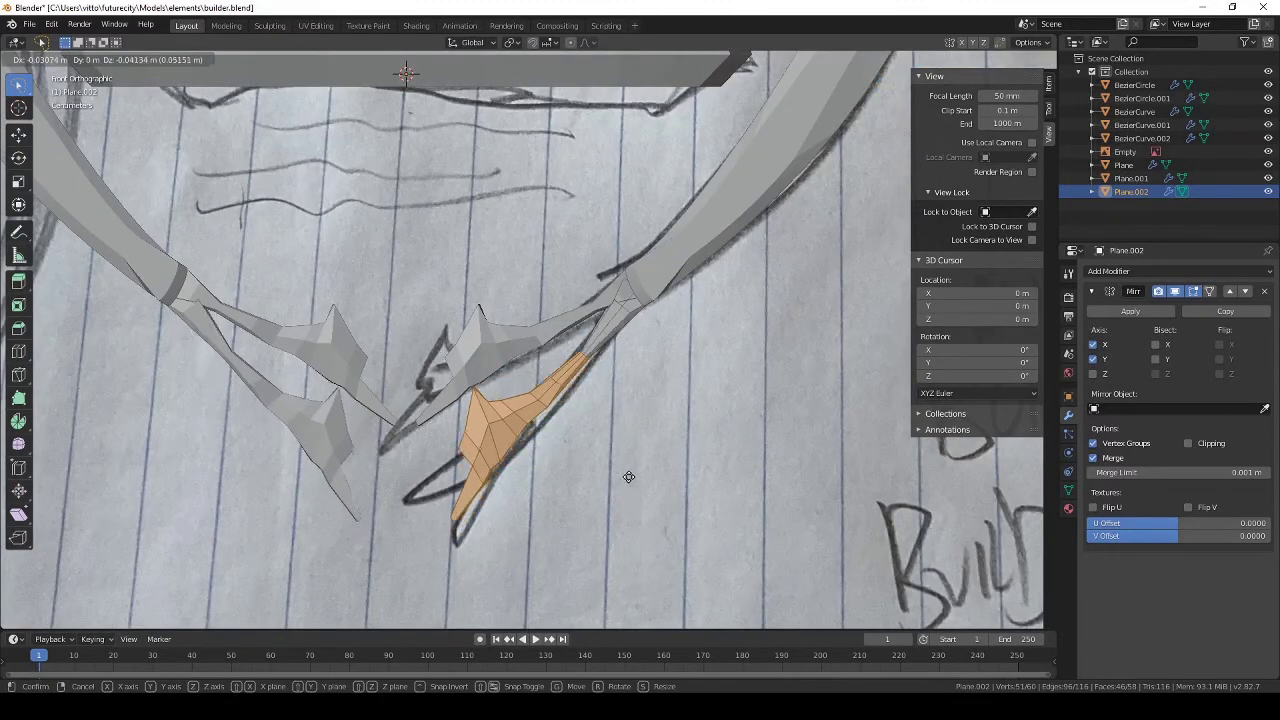
pyautogui.click(632, 479)
pyautogui.press('Tab')
# Rotate the lower claw in the right side view to line it up with the arm.
pyautogui.press('KP_7')
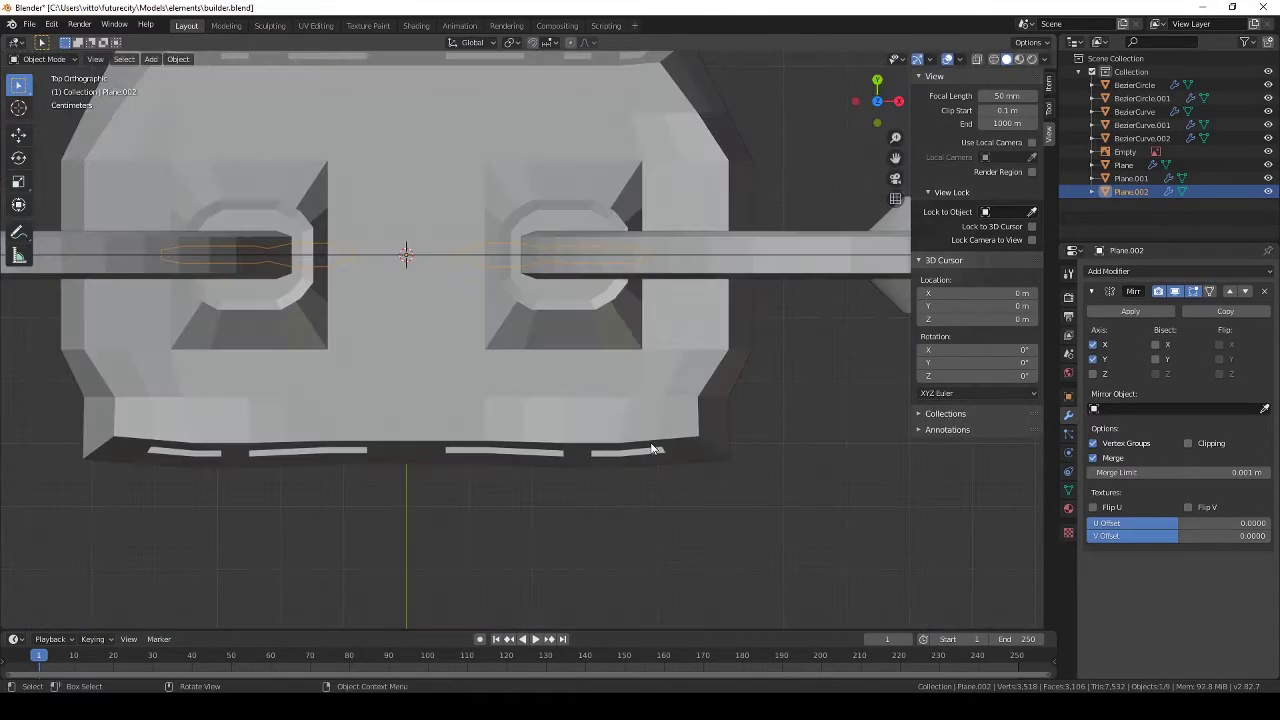
pyautogui.press('KP_1')
pyautogui.press('KP_3')
pyautogui.press('r')
pyautogui.click(572, 347)
pyautogui.press('Tab')
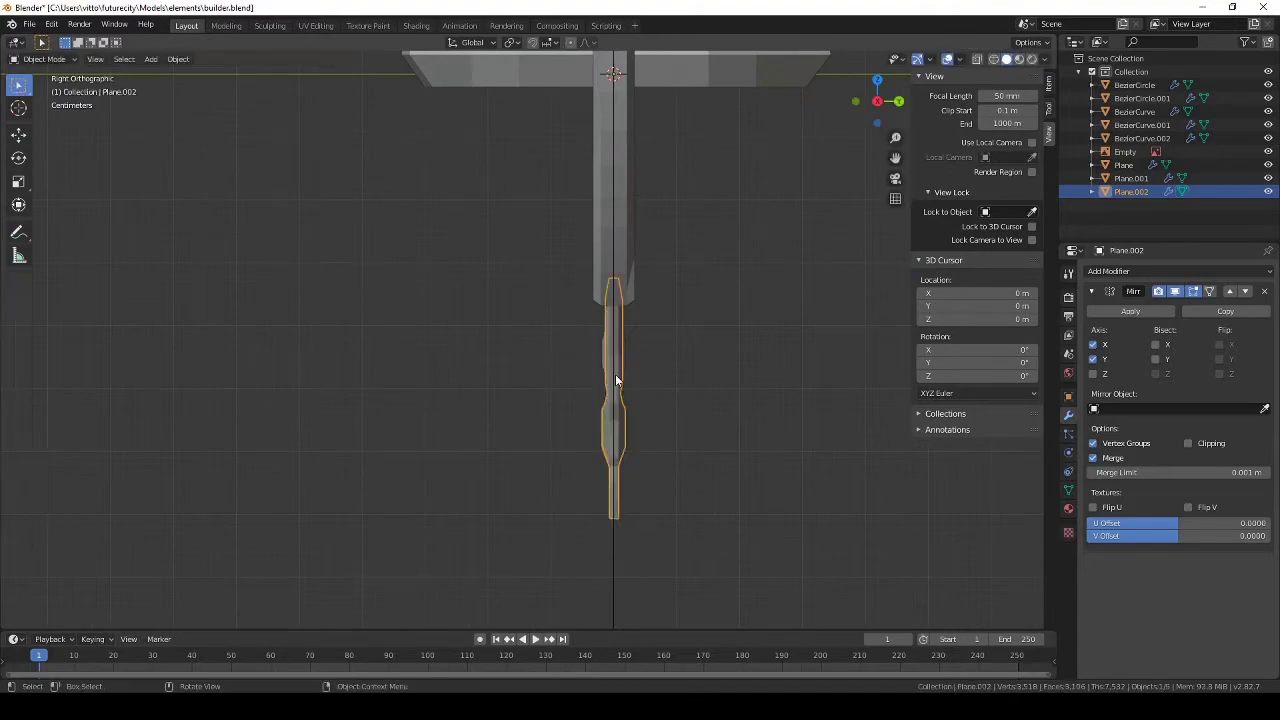
# Extend a side barb from the lower claw along the sketched prong and move its end onto the outline.
pyautogui.press('KP_1')
pyautogui.scroll(1, 683, 334)
pyautogui.keyDown('shift'); pyautogui.moveTo(683, 334); pyautogui.dragTo(725, 190, button='middle'); pyautogui.keyUp('shift')
pyautogui.scroll(4, 640, 350)
pyautogui.press('Tab')
pyautogui.press('z')
pyautogui.click(485, 376)
pyautogui.press('b')
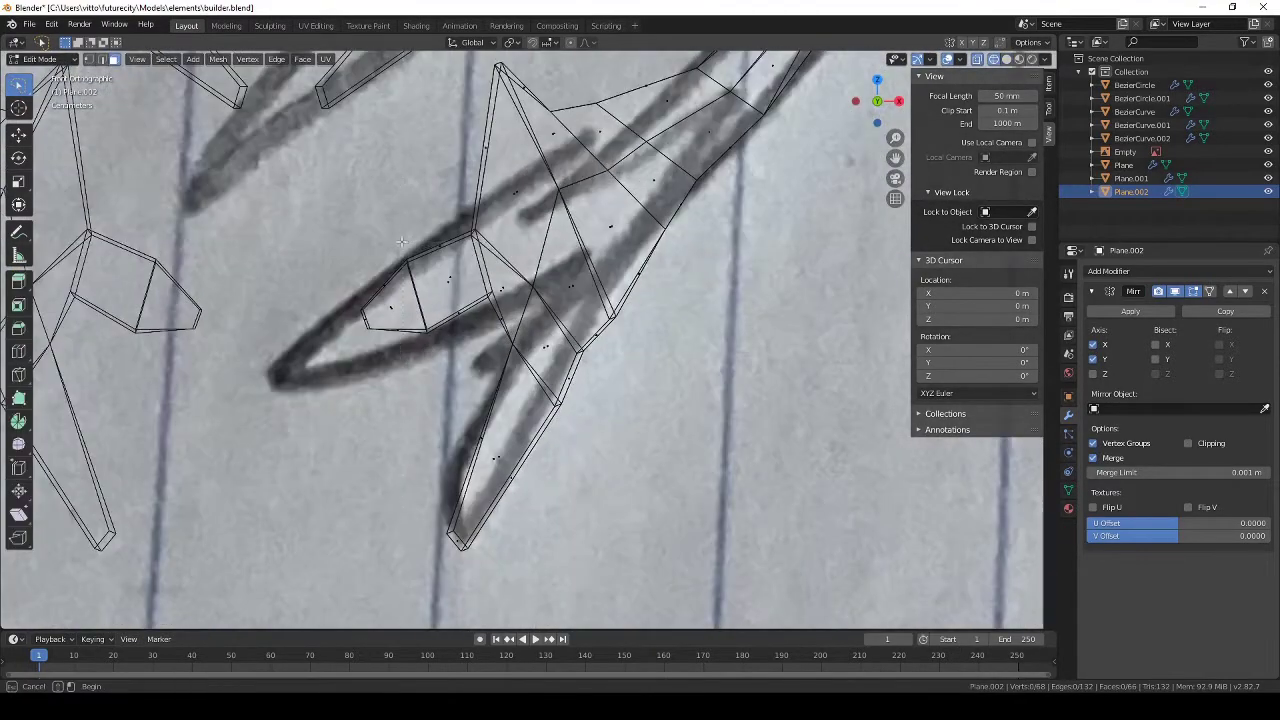
pyautogui.press('g')
pyautogui.click(440, 315)
pyautogui.press('g')
pyautogui.press('Tab')
pyautogui.scroll(-5, 503, 371)
pyautogui.press('z')
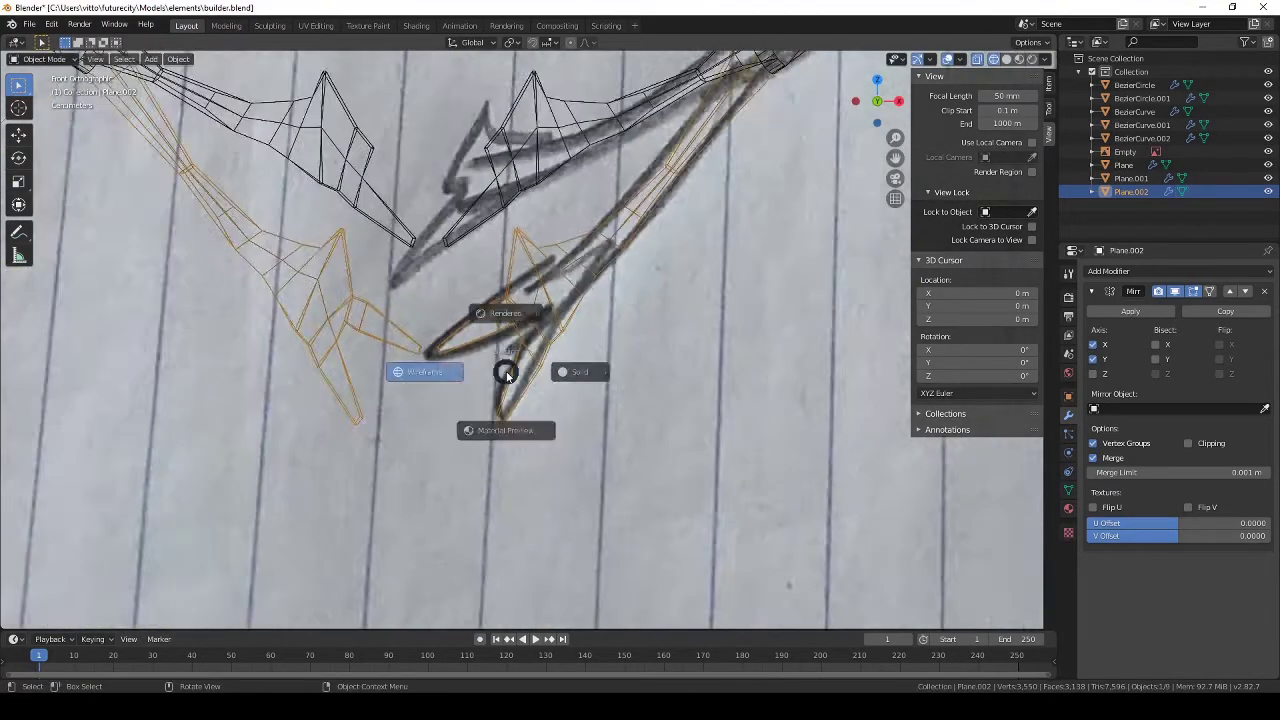
pyautogui.click(580, 372)
# Delete the sketch reference image, save the file and display the model in Material Preview shading.
pyautogui.moveTo(580, 372)
pyautogui.mouseDown(button='middle')
pyautogui.moveTo(551, 405)
pyautogui.moveTo(520, 388)
pyautogui.moveTo(654, 374)
pyautogui.moveTo(647, 354)
pyautogui.moveTo(600, 402)
pyautogui.moveTo(745, 351)
pyautogui.moveTo(703, 403)
pyautogui.mouseUp(button='middle')
pyautogui.scroll(-7, 567, 375)
pyautogui.scroll(3, 647, 354)
pyautogui.hotkey('ctrl', 's')
pyautogui.click(745, 351)
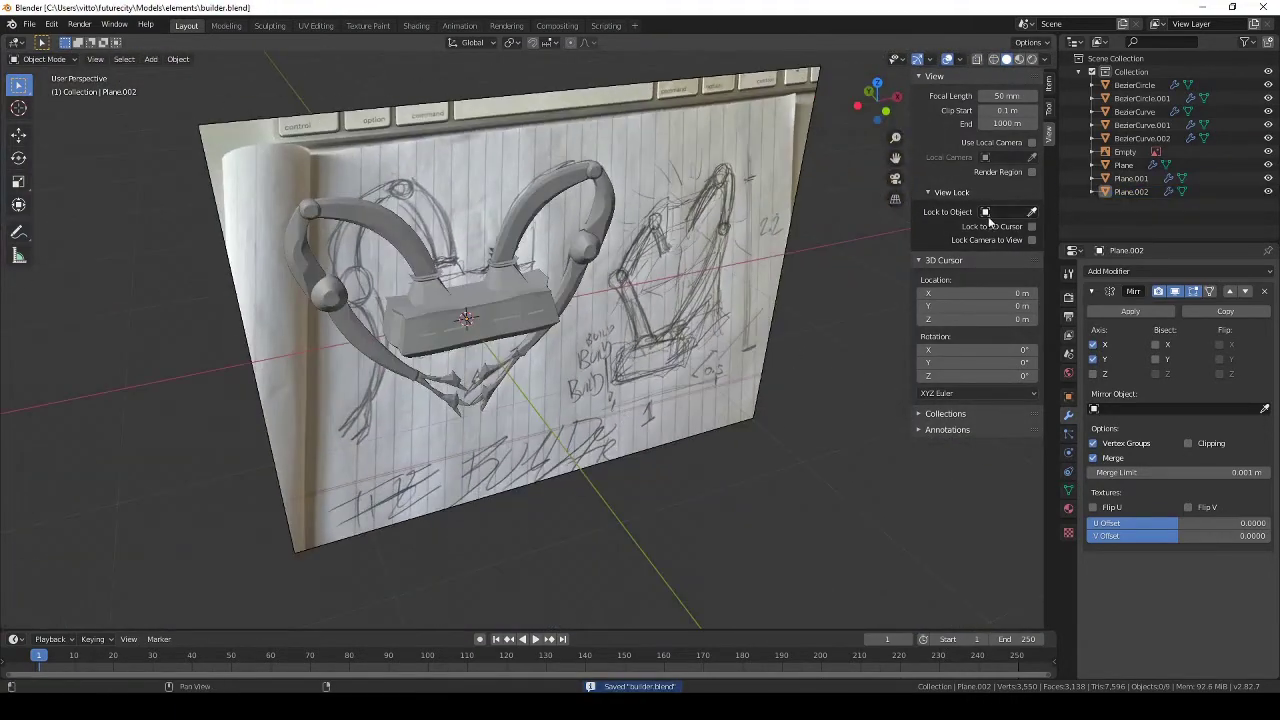
pyautogui.click(734, 128)
pyautogui.press('Delete')
pyautogui.moveTo(650, 270)
pyautogui.mouseDown(button='middle')
pyautogui.moveTo(528, 288)
pyautogui.moveTo(517, 401)
pyautogui.mouseUp(button='middle')
pyautogui.scroll(3, 514, 353)
pyautogui.press('KP_5')
pyautogui.hotkey('ctrl', 's')
pyautogui.click(1019, 59)
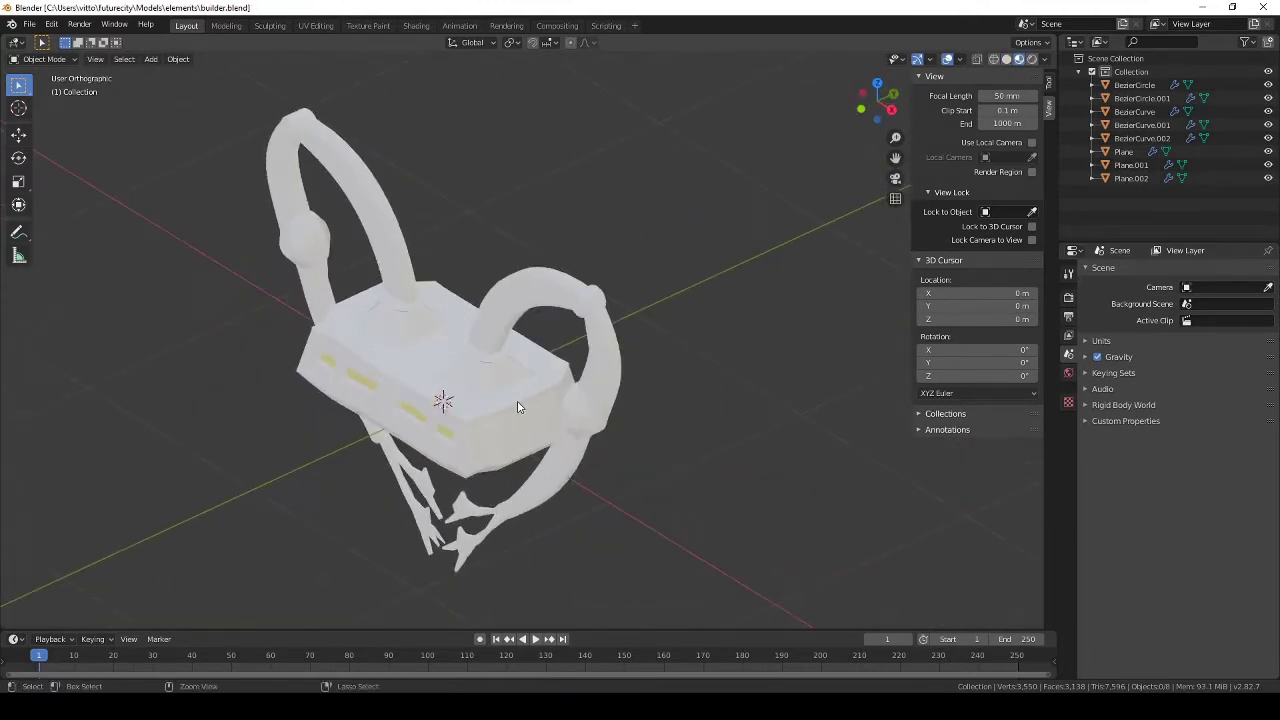
pyautogui.hotkey('ctrl', 's')
# Assign a new grey material named builder_cone, base color value 0.480, to the cone faces on top of the body.
pyautogui.press('KP_1')
pyautogui.scroll(2, 528, 318)
pyautogui.click(539, 271)
pyautogui.press('Tab')
pyautogui.scroll(3, 583, 241)
pyautogui.hotkey('shift', 'z')
pyautogui.press('b')
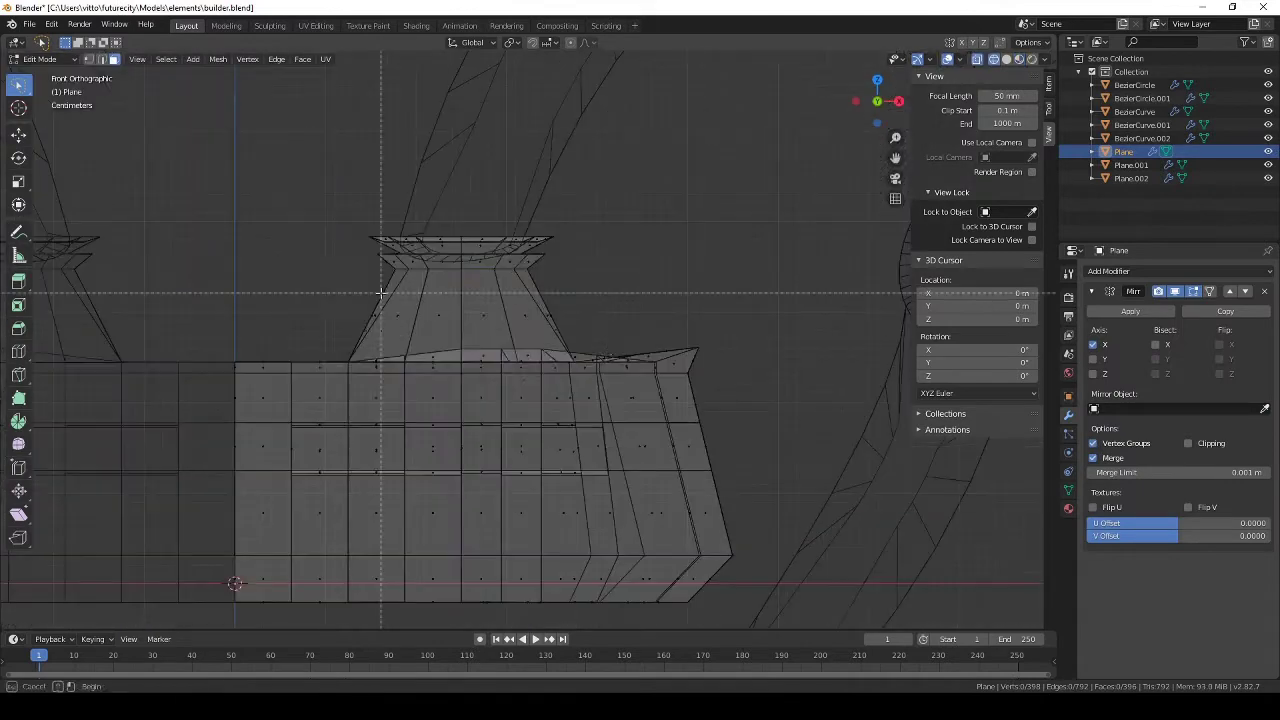
pyautogui.moveTo(354, 284); pyautogui.dragTo(740, 342)
pyautogui.moveTo(568, 310); pyautogui.dragTo(605, 325, button='middle')
pyautogui.hotkey('shift', 'z')
pyautogui.scroll(-7, 600, 322)
pyautogui.click(1019, 59)
pyautogui.click(1068, 509)
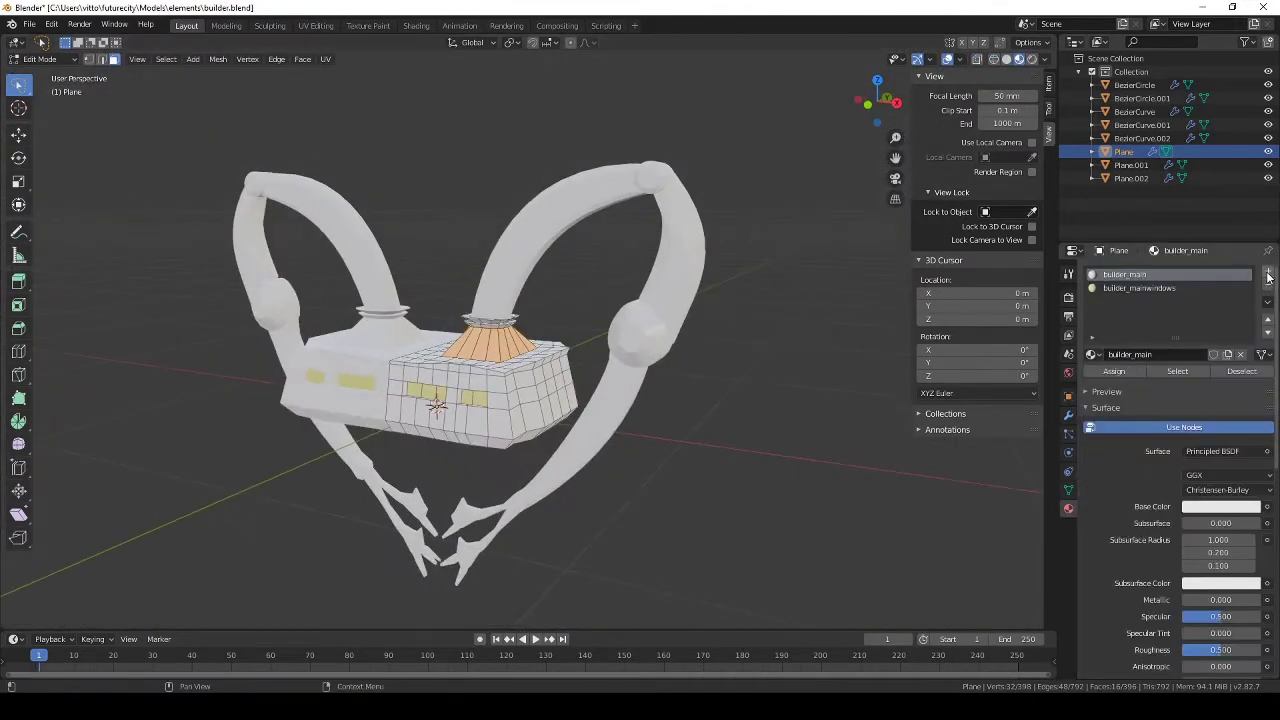
pyautogui.click(1219, 507)
pyautogui.moveTo(1248, 328); pyautogui.dragTo(1248, 366)
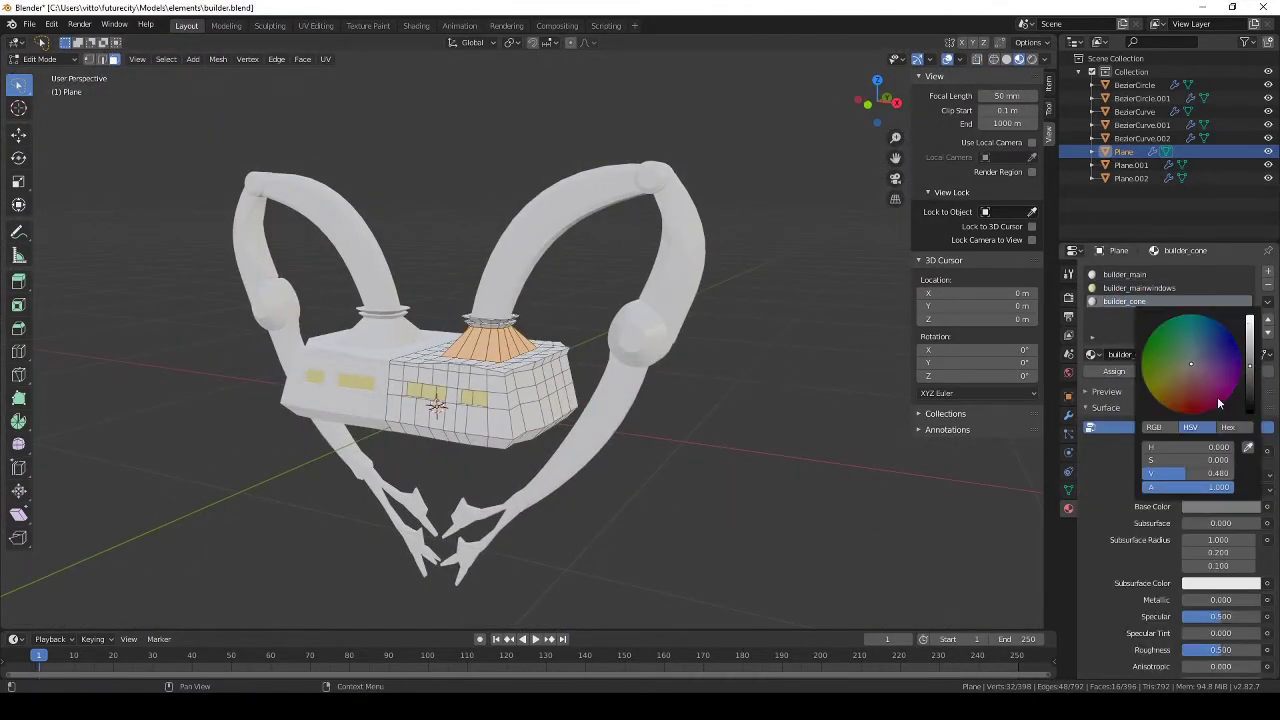
pyautogui.click(1114, 371)
# Assign a new near-black material named builder_juncture to the ring faces at the top of the cone.
pyautogui.press('KP_1')
pyautogui.scroll(9, 590, 297)
pyautogui.hotkey('shift', 'z')
pyautogui.hotkey('alt', 'a')
pyautogui.press('b')
pyautogui.moveTo(264, 153); pyautogui.dragTo(592, 242)
pyautogui.scroll(-6, 654, 277)
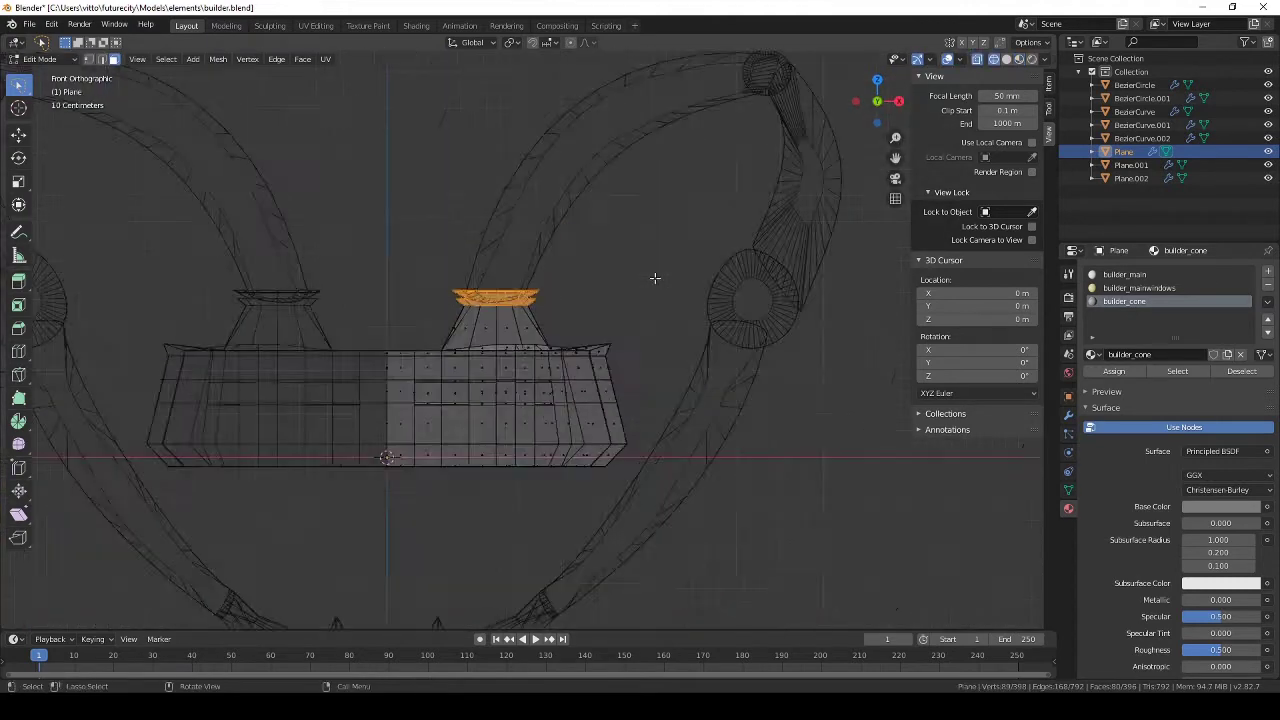
pyautogui.moveTo(654, 277); pyautogui.dragTo(622, 300, button='middle')
pyautogui.hotkey('shift', 'z')
pyautogui.click(1268, 271)
pyautogui.click(1160, 355)
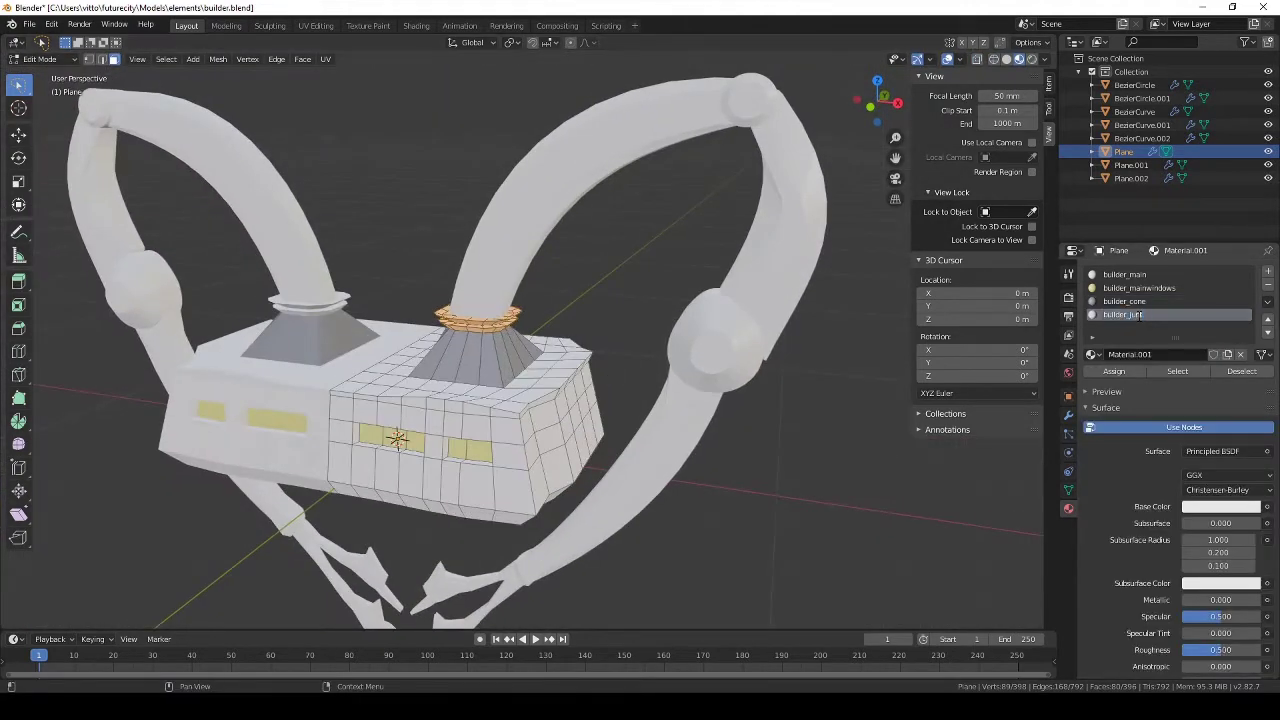
pyautogui.write('re')
pyautogui.press('Return')
pyautogui.click(1212, 508)
pyautogui.moveTo(1248, 325); pyautogui.dragTo(1248, 395)
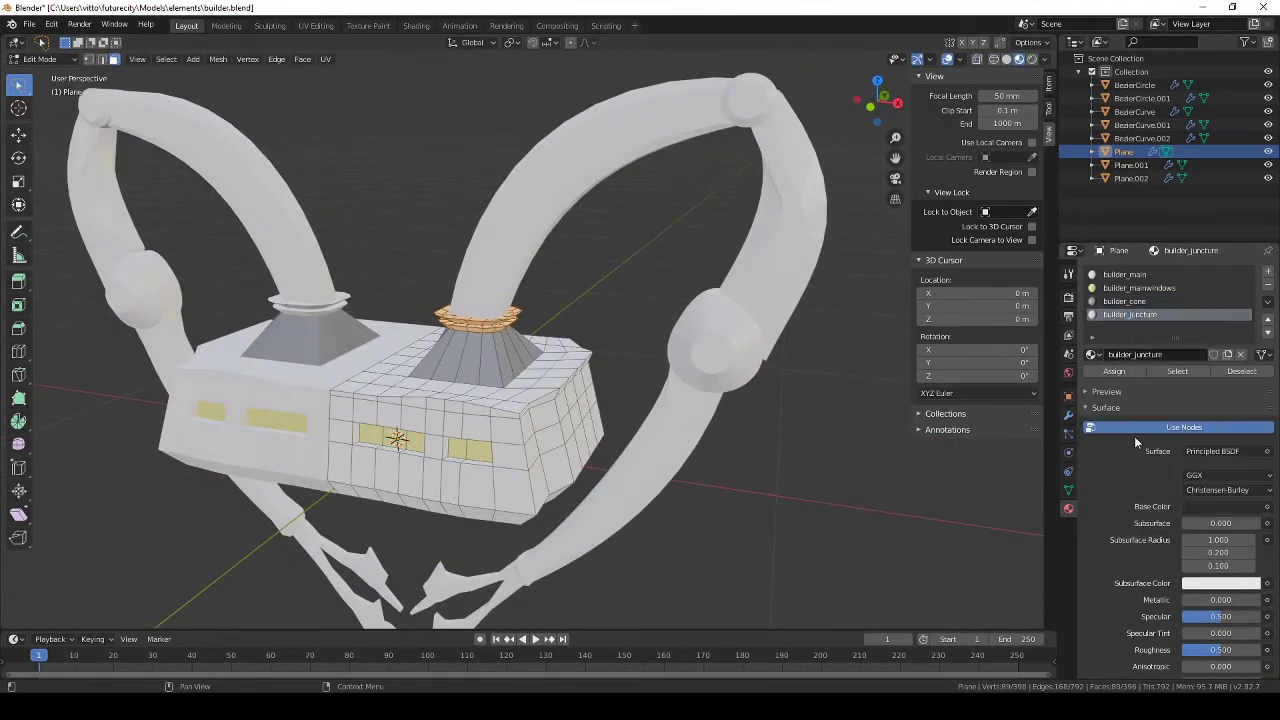
pyautogui.click(1114, 371)
# Return to Object Mode and save the file.
pyautogui.press('Tab')
pyautogui.moveTo(640, 300); pyautogui.dragTo(615, 372, button='middle')
pyautogui.scroll(-2, 523, 366)
pyautogui.hotkey('ctrl', 's')
# Add new materials to the upper and middle arm segments, naming the upper arm's material builder_arm1.
pyautogui.click(575, 245)
pyautogui.click(1160, 328)
pyautogui.doubleClick(1124, 273)
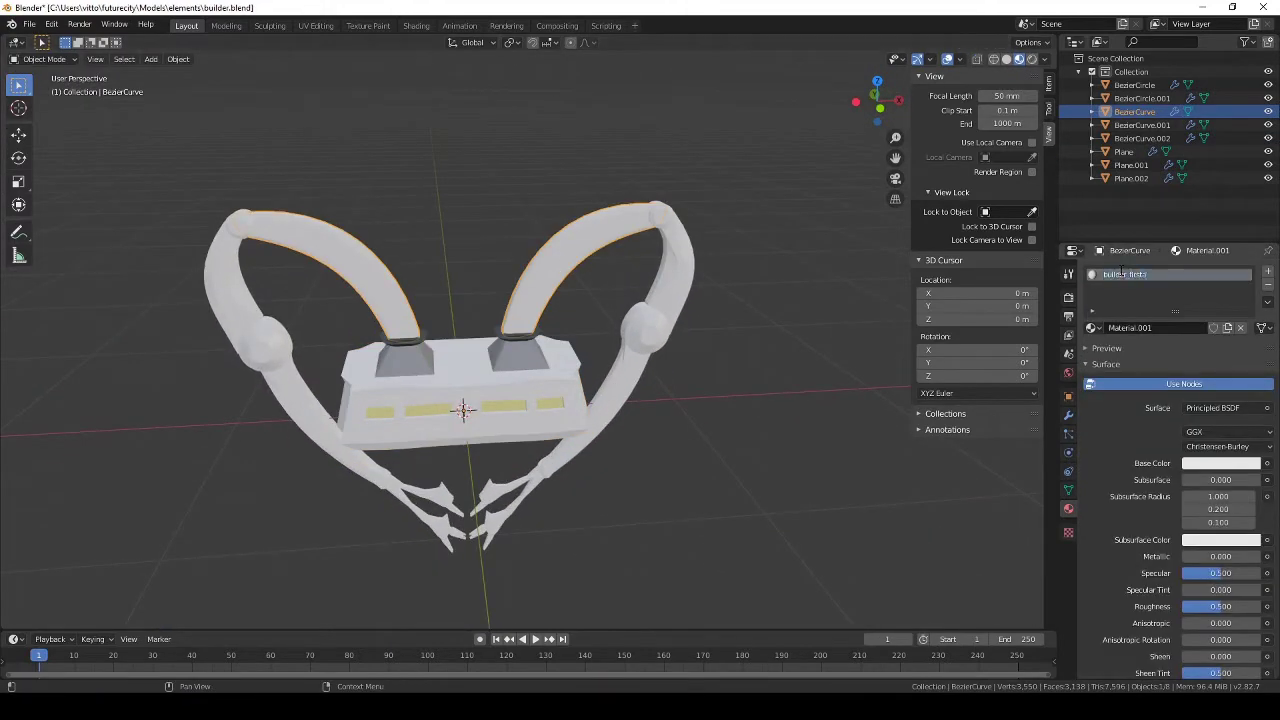
pyautogui.click(677, 262)
pyautogui.click(1163, 328)
pyautogui.doubleClick(1130, 274)
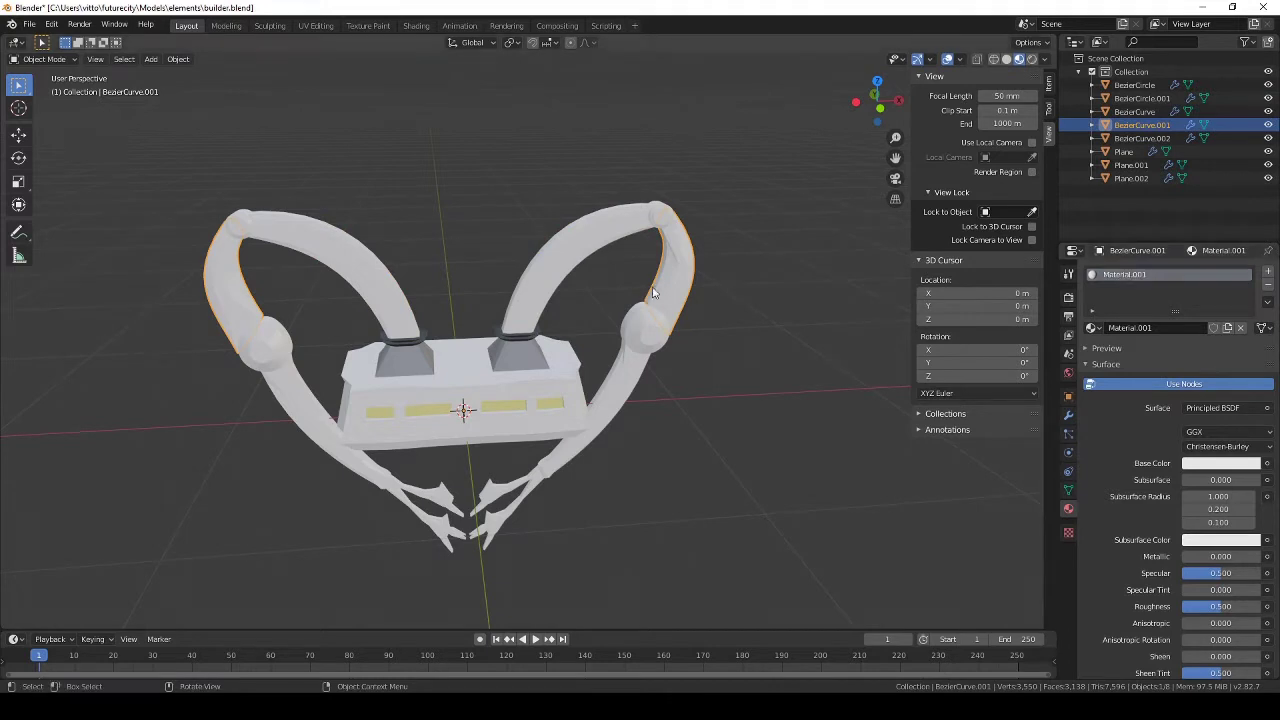
pyautogui.click(590, 240)
pyautogui.doubleClick(1180, 273)
pyautogui.press('Return')
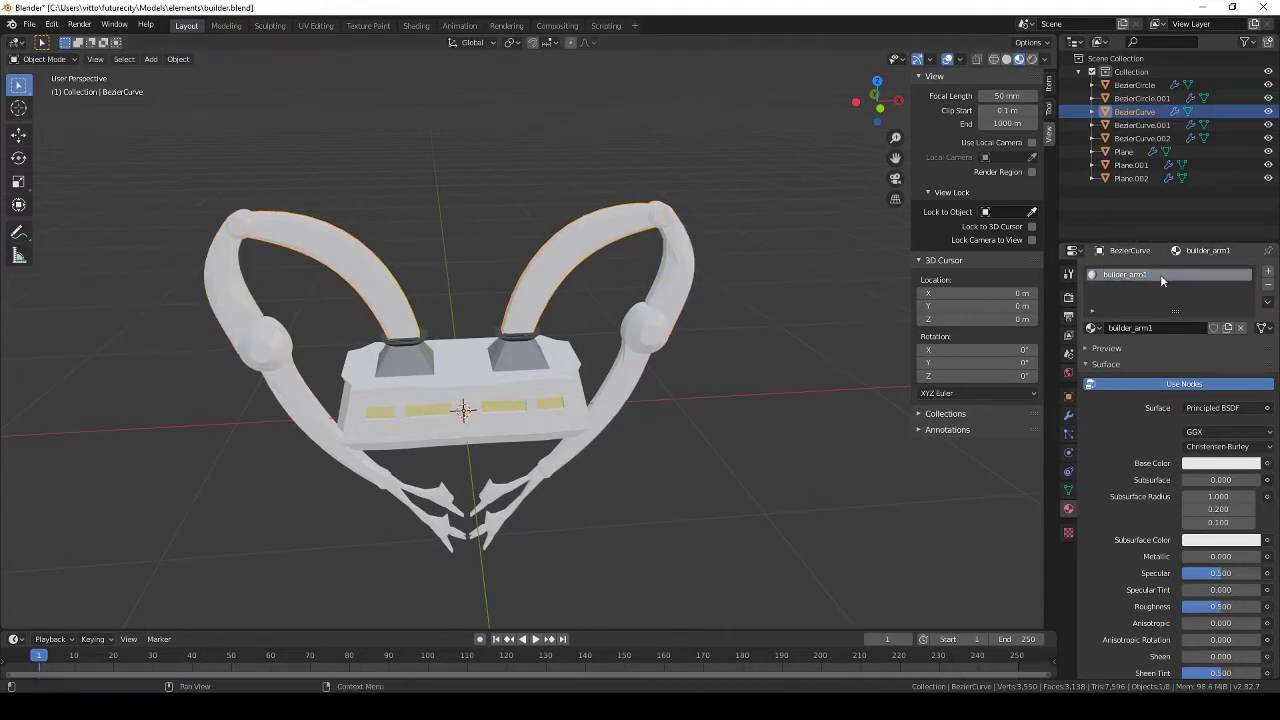
# Give the lower arms, upper joints and upper claws new materials named builder_arm3, builder_round1 and builder_hands1.
pyautogui.hotkey('ctrl', 'z')
pyautogui.hotkey('ctrl', 'z')
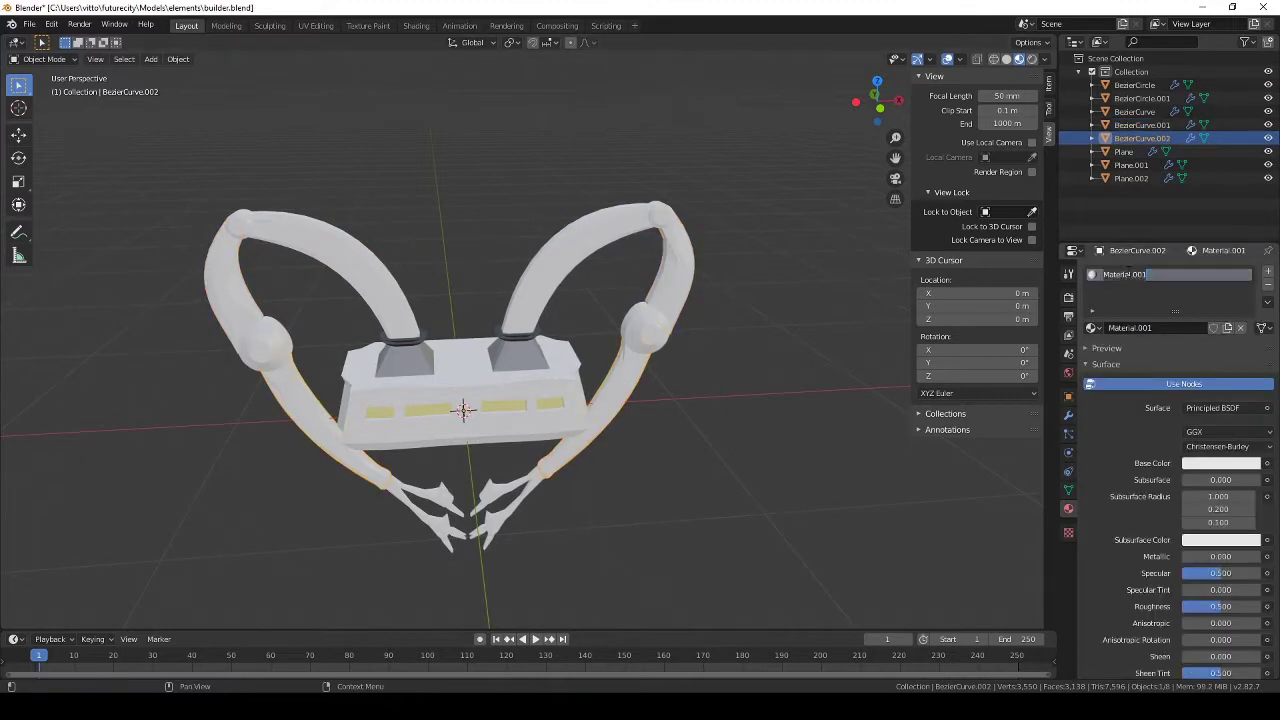
pyautogui.hotkey('ctrl', 'z')
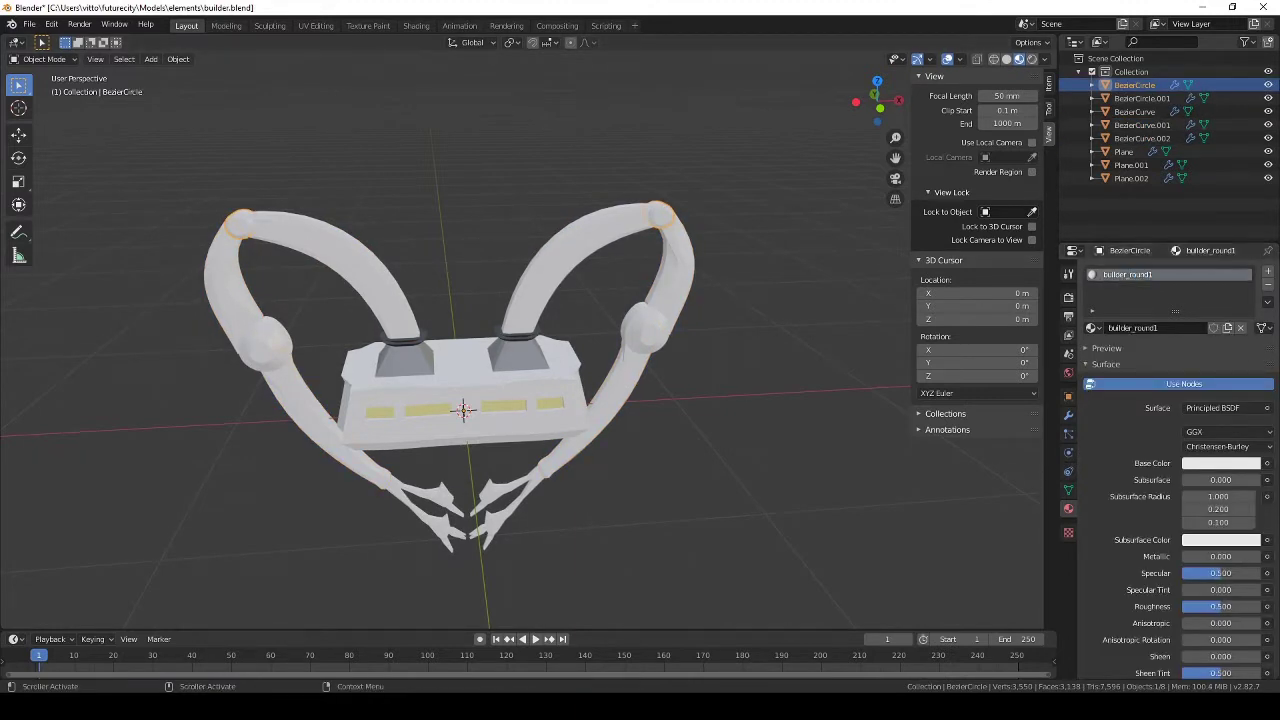
pyautogui.hotkey('ctrl', 'z')
pyautogui.hotkey('ctrl', 'z')
pyautogui.hotkey('ctrl', 'z')
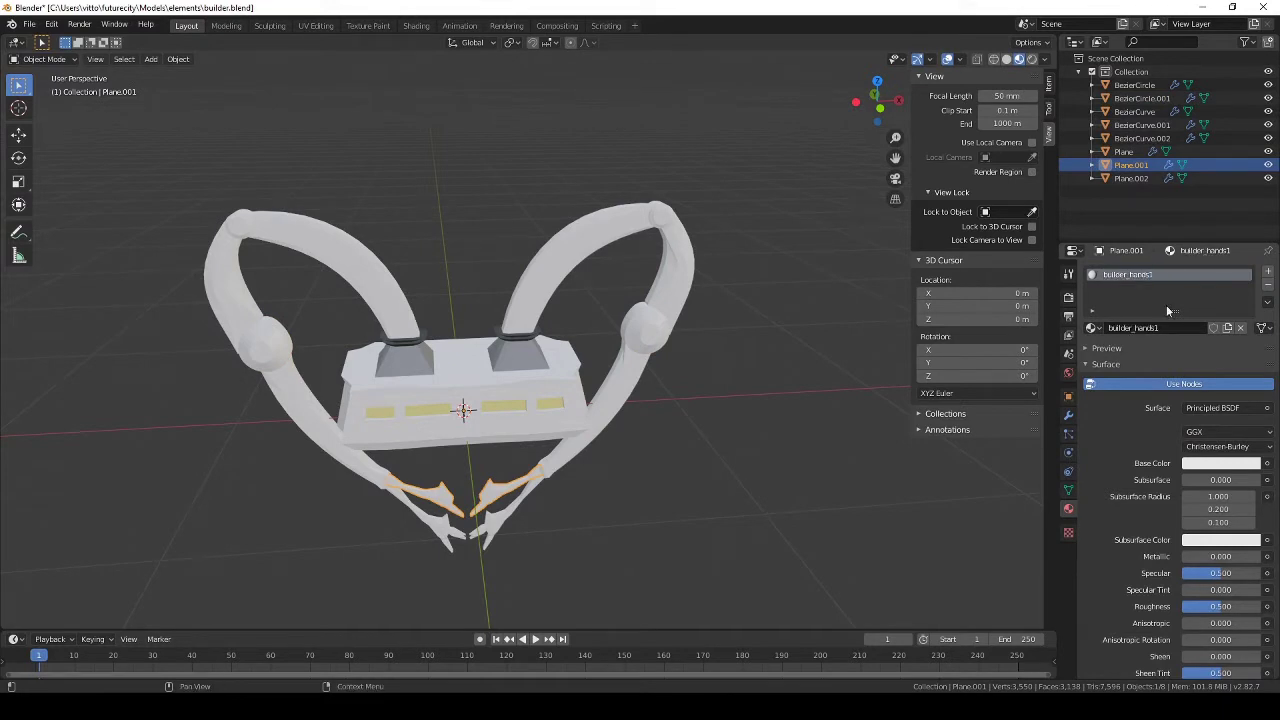
# Add a new material named builder_hands2 to the lower claws and save the file.
pyautogui.click(497, 521)
pyautogui.click(1163, 331)
pyautogui.doubleClick(1130, 275)
pyautogui.write('builder_hands2')
pyautogui.press('Return')
pyautogui.hotkey('ctrl', 's')
# Add a single-bone armature at the center of the Builder model in builder_unique_rigged.blend.
pyautogui.moveTo(680, 425); pyautogui.dragTo(566, 431, button='middle')
pyautogui.click(641, 346)
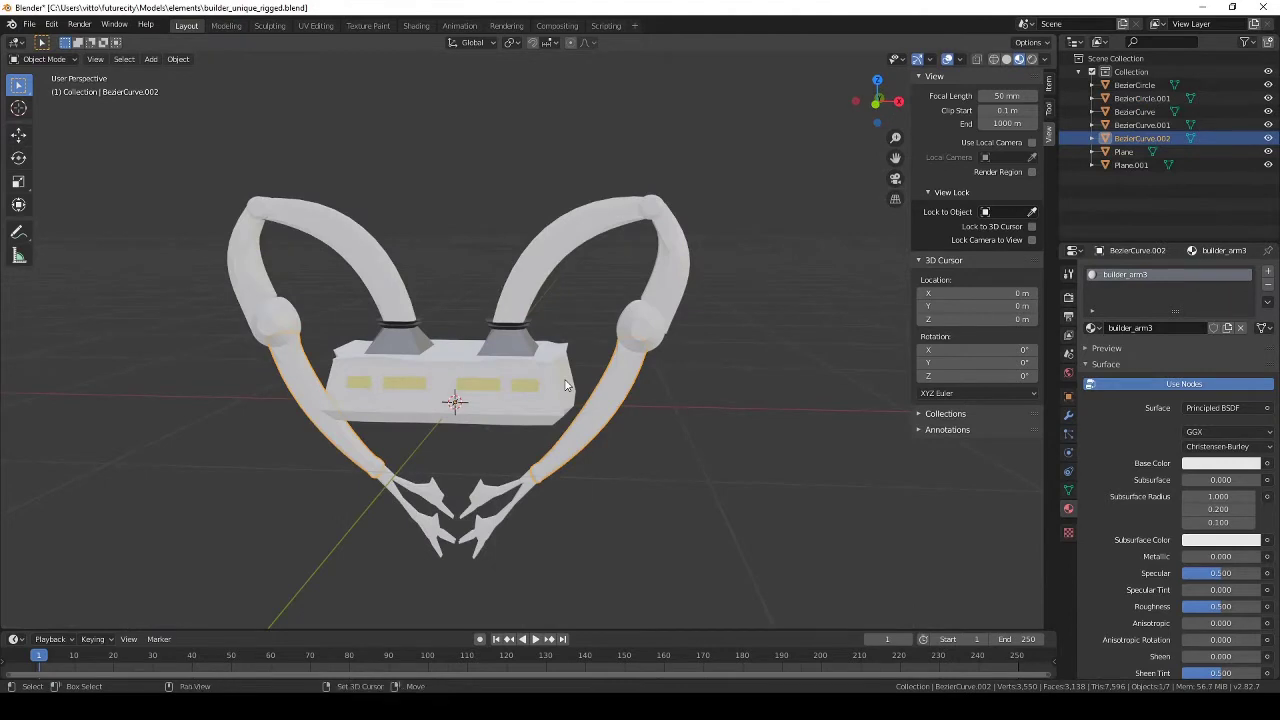
pyautogui.hotkey('shift', 'a')
pyautogui.moveTo(564, 378)
pyautogui.click(638, 380)
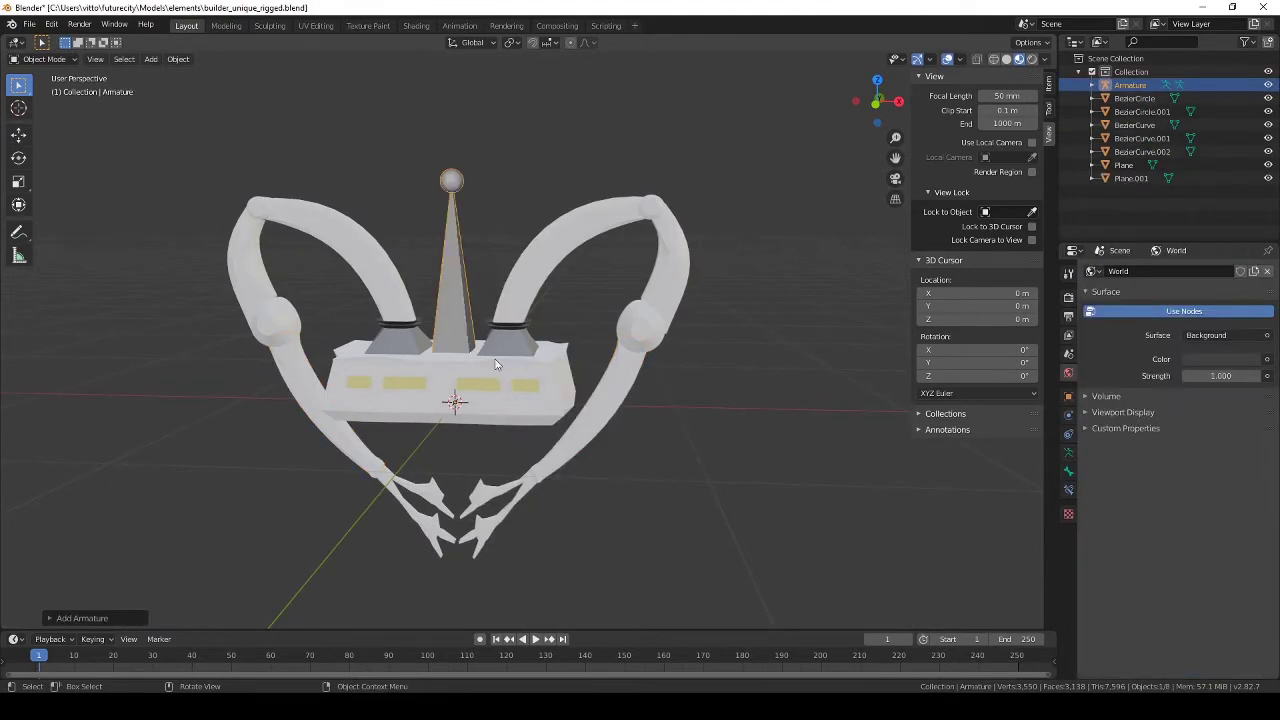
# Show the model as a front-view wireframe and scale the armature down to about the body's height.
pyautogui.press('KP_3')
pyautogui.press('KP_1')
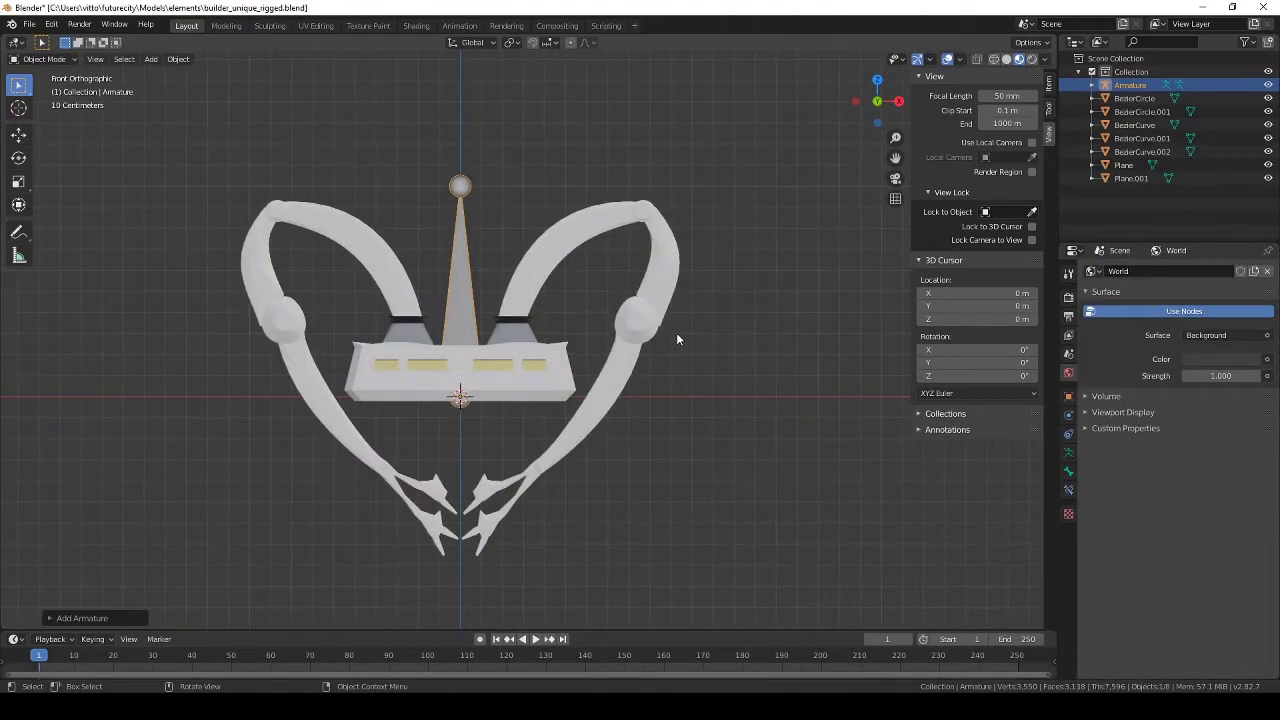
pyautogui.press('z')
pyautogui.click(601, 329)
pyautogui.scroll(3, 587, 327)
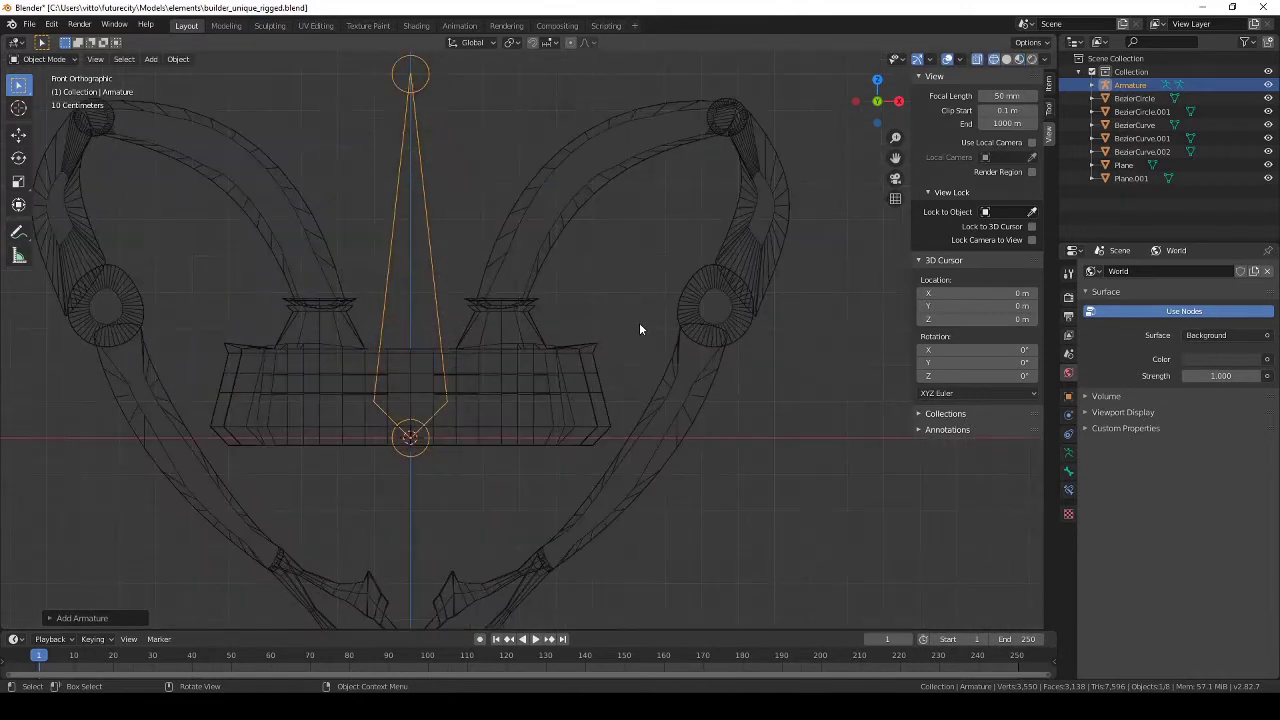
pyautogui.press('s')
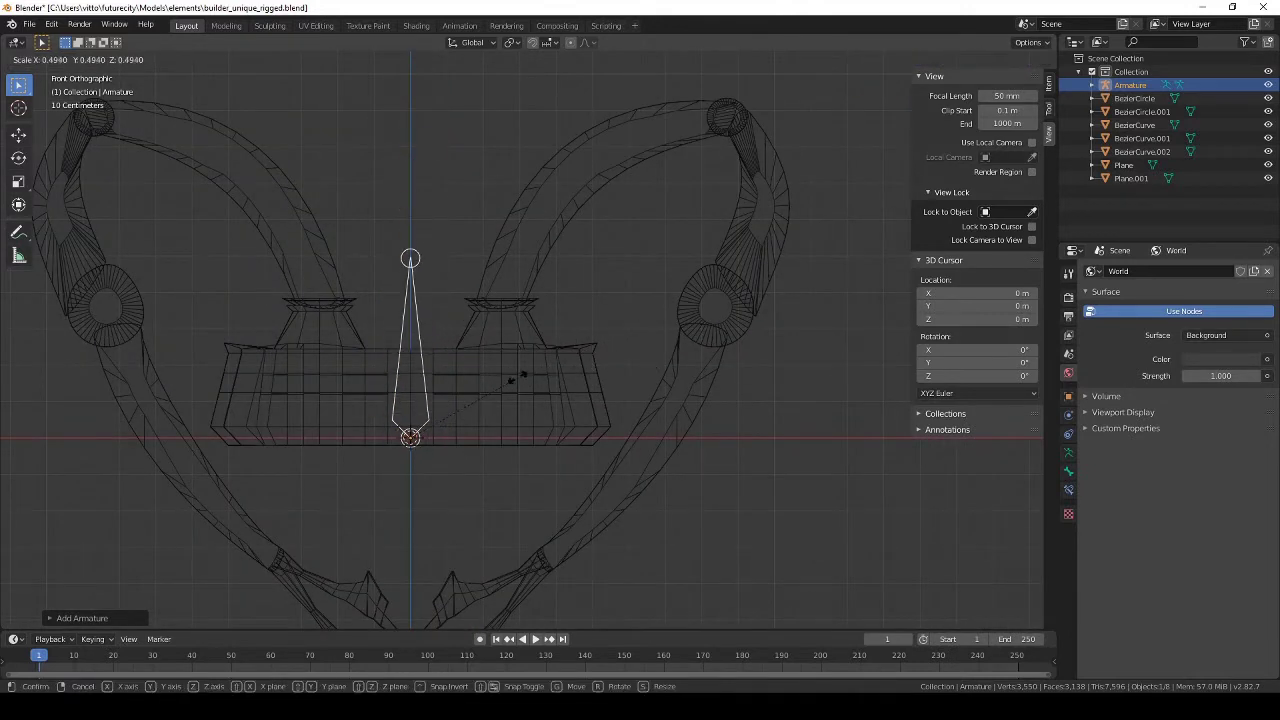
pyautogui.click(454, 400)
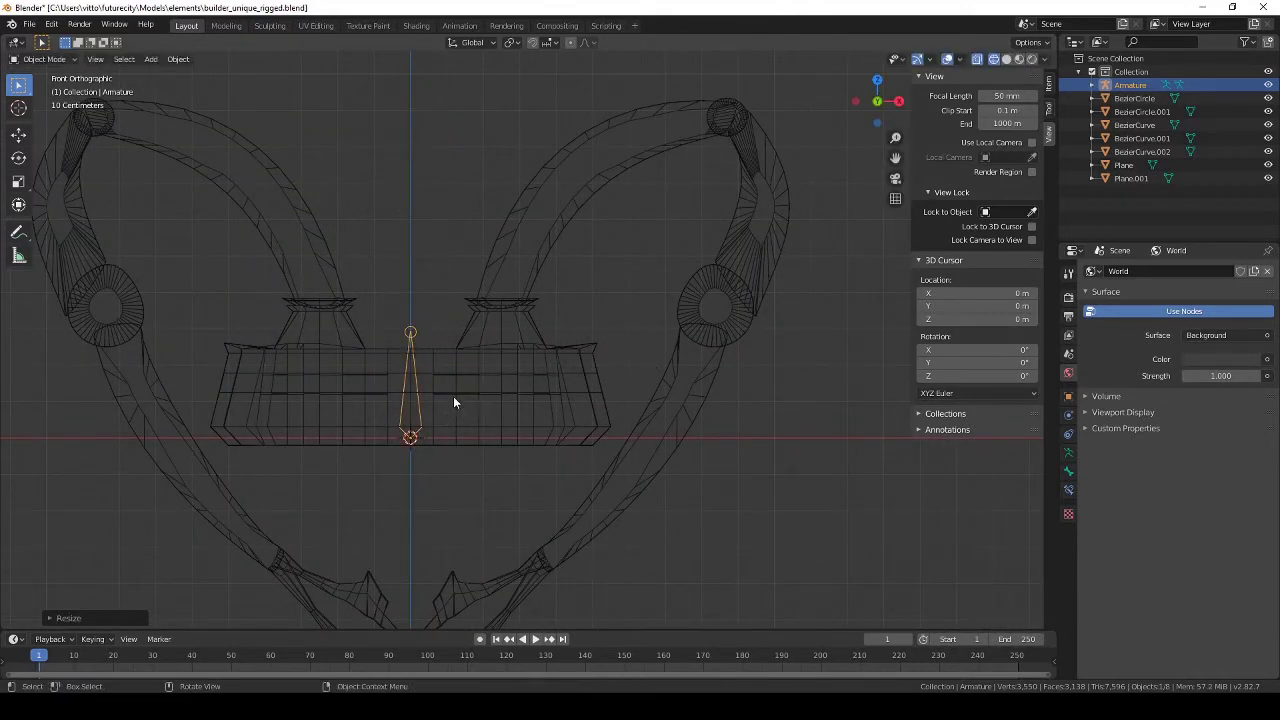
# Rotate the armature to lie horizontally, enlarge it and position it inside the Builder's body.
pyautogui.press('g')
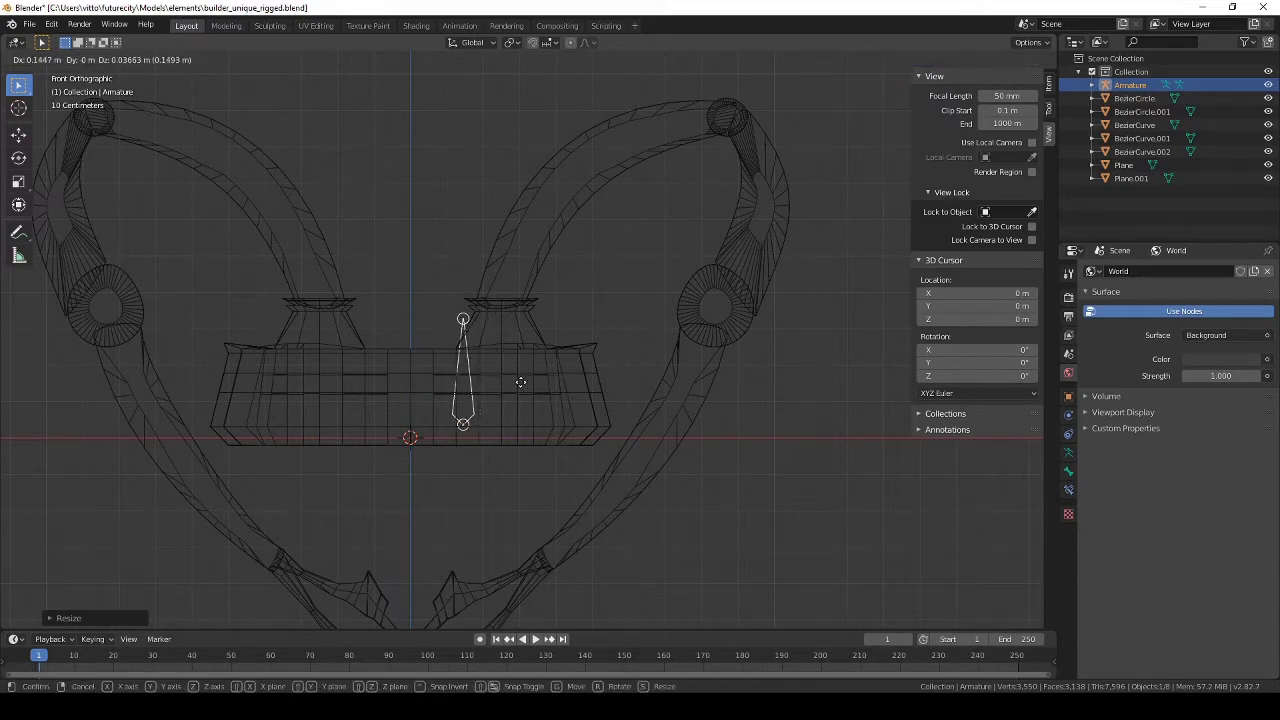
pyautogui.rightClick(483, 409)
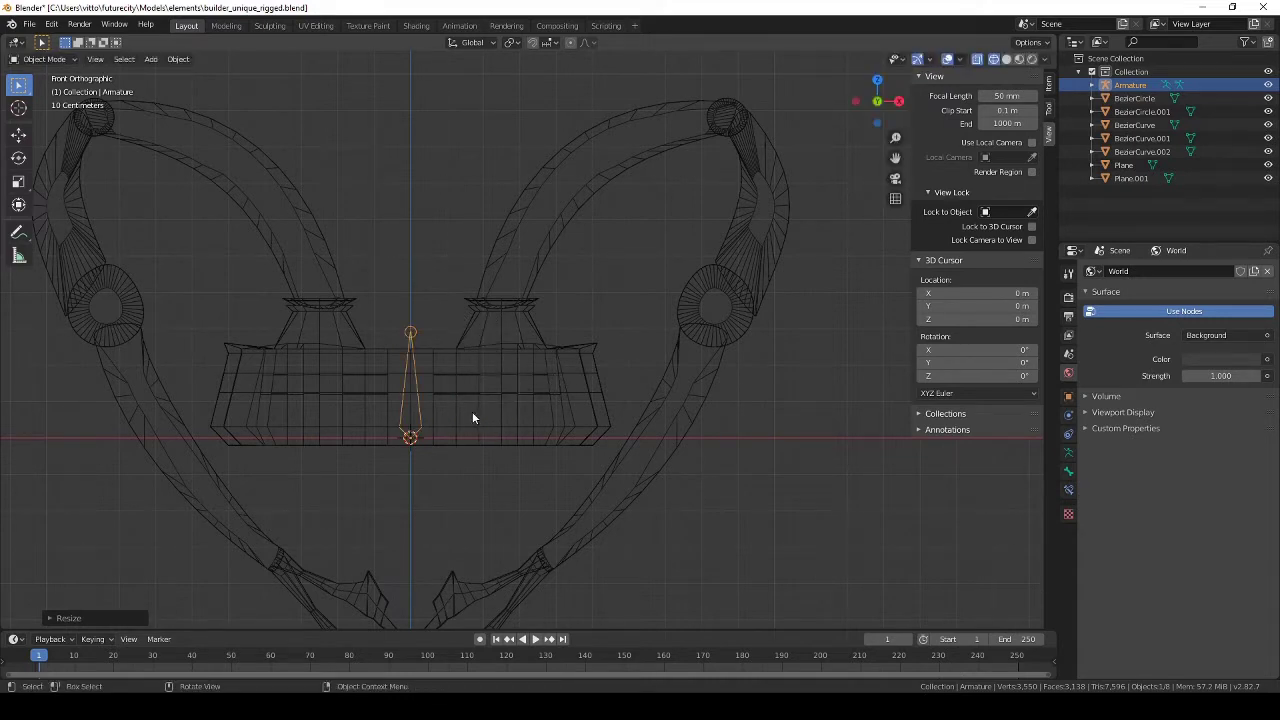
pyautogui.press('r')
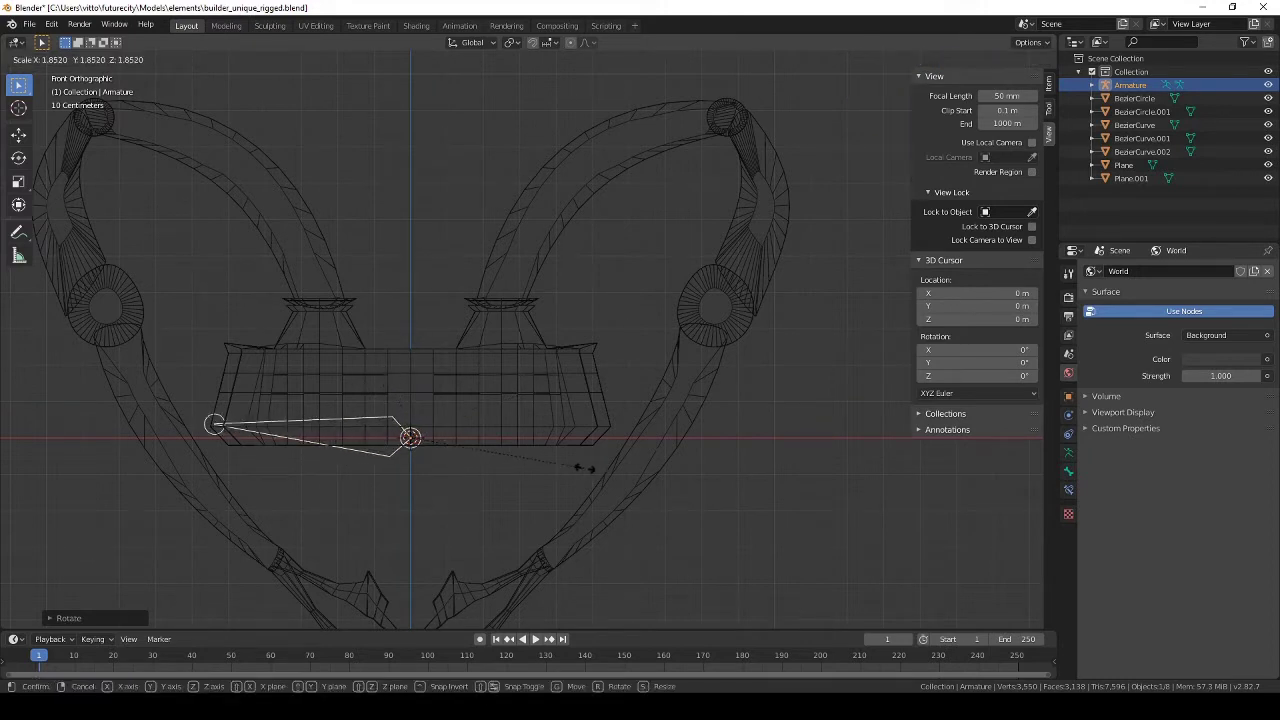
pyautogui.click(492, 447)
pyautogui.press('g')
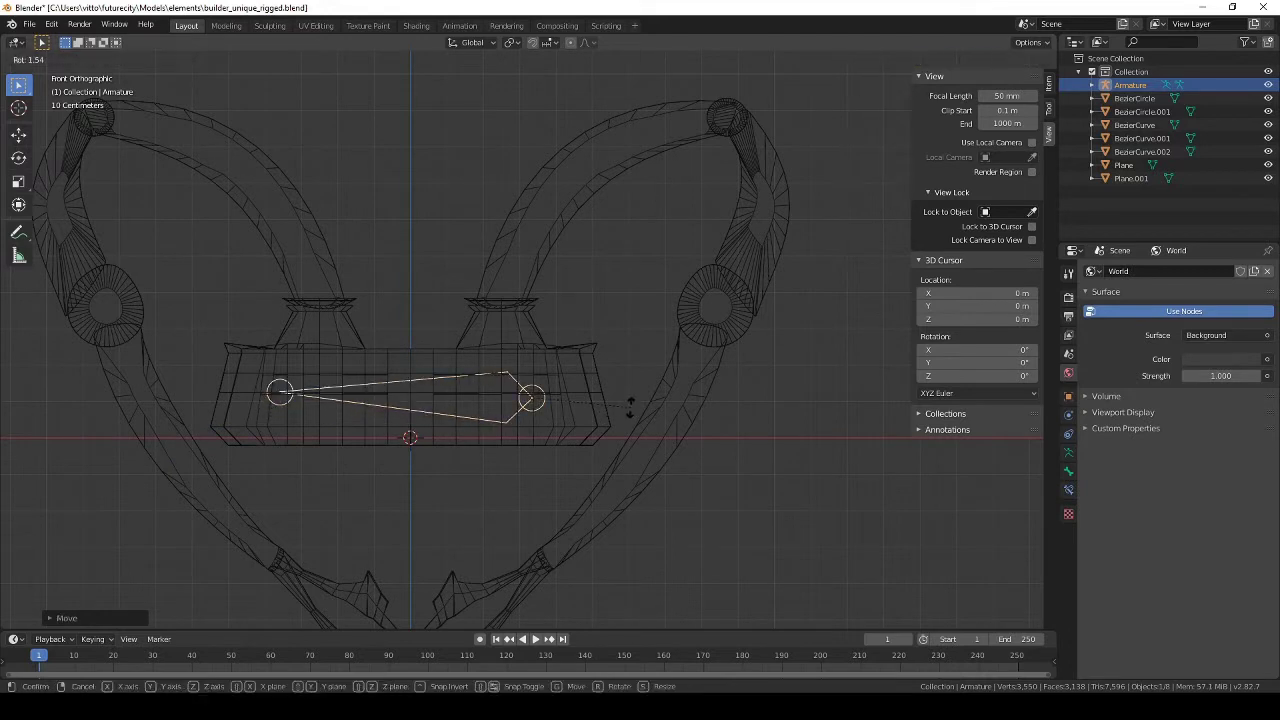
pyautogui.press('s')
pyautogui.click(603, 412)
pyautogui.press('g')
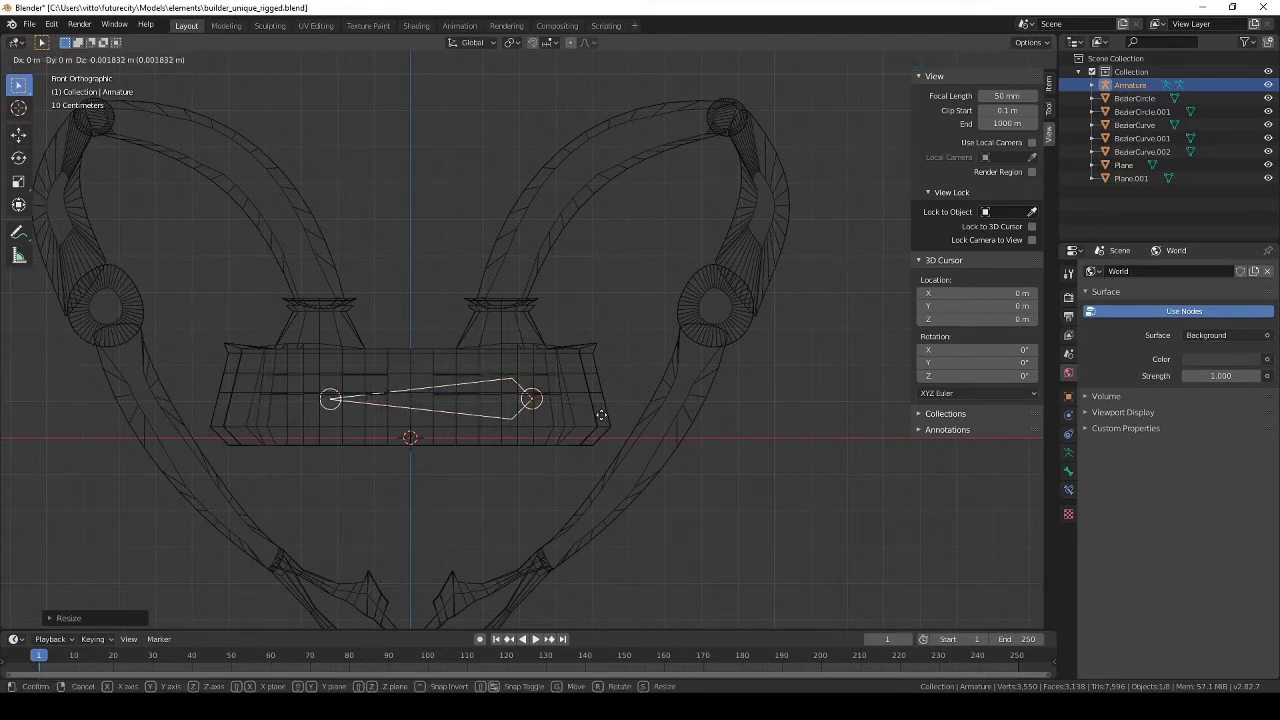
pyautogui.click(601, 413)
# Enlarge and center the horizontal bone so it spans most of the body's width beneath both arm mounts.
pyautogui.press('s')
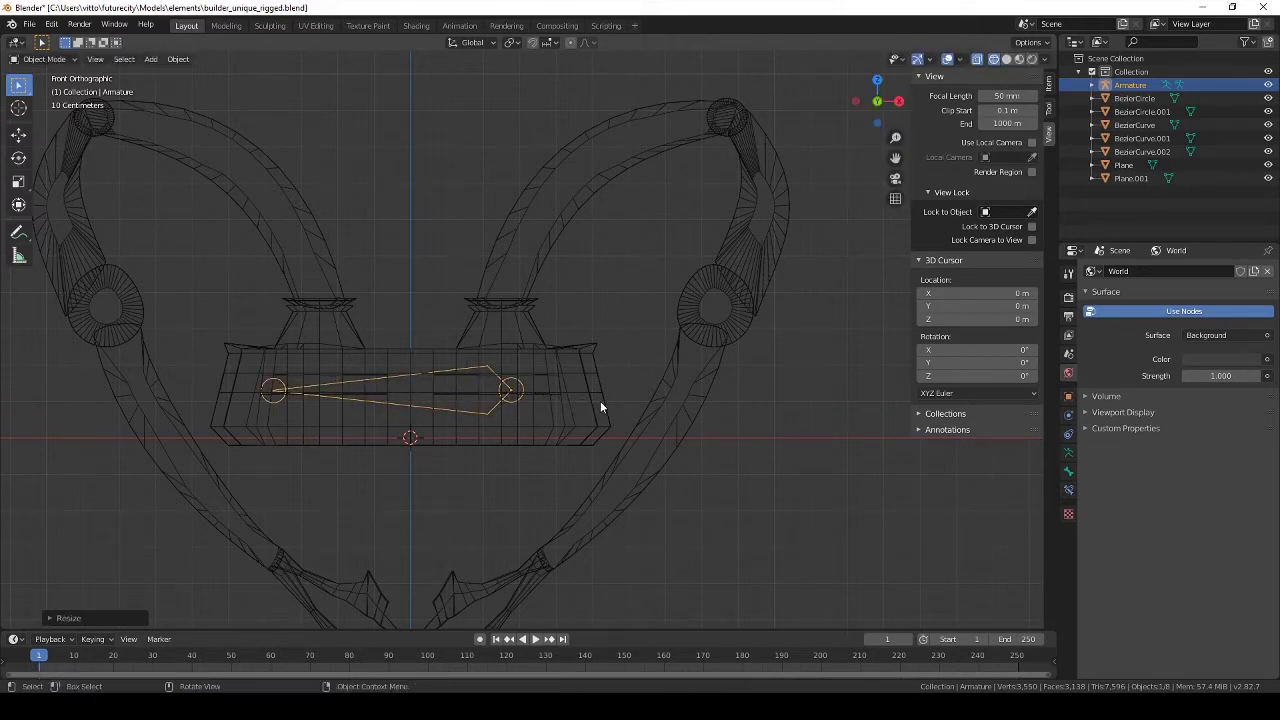
pyautogui.click(600, 401)
pyautogui.press('g')
pyautogui.click(616, 401)
pyautogui.press('s')
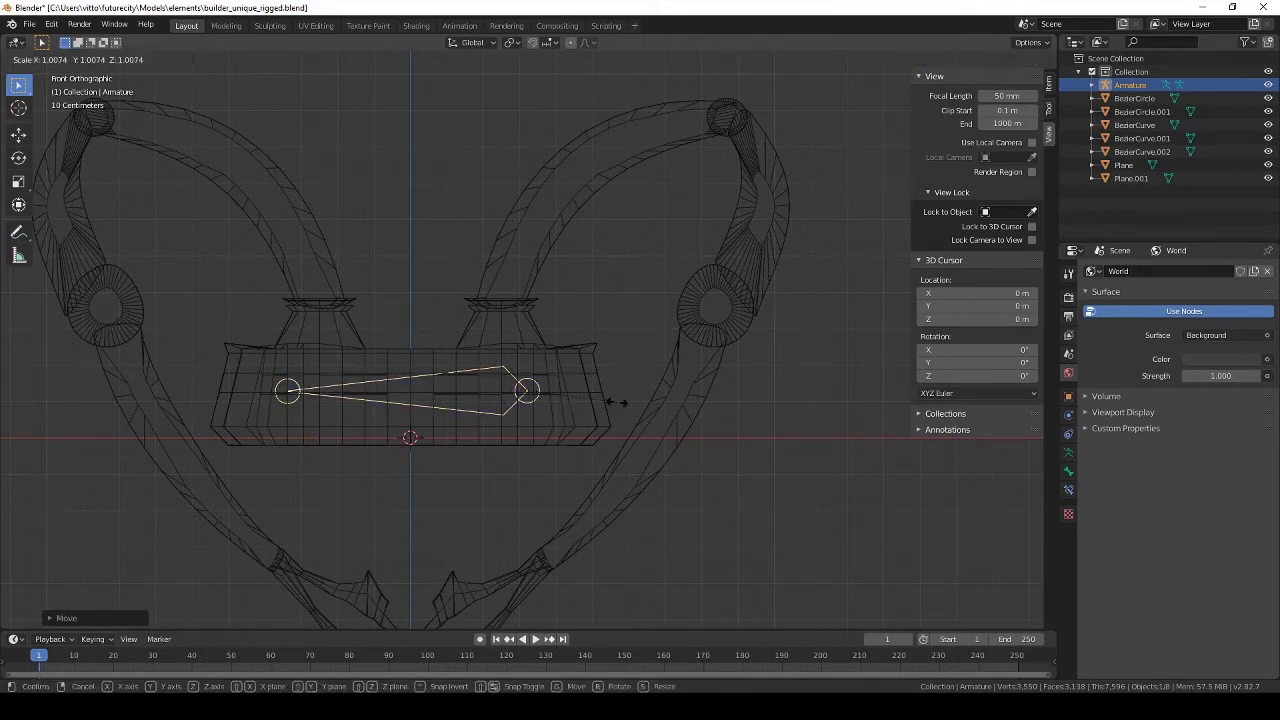
pyautogui.click(617, 402)
pyautogui.press('g')
pyautogui.click(630, 400)
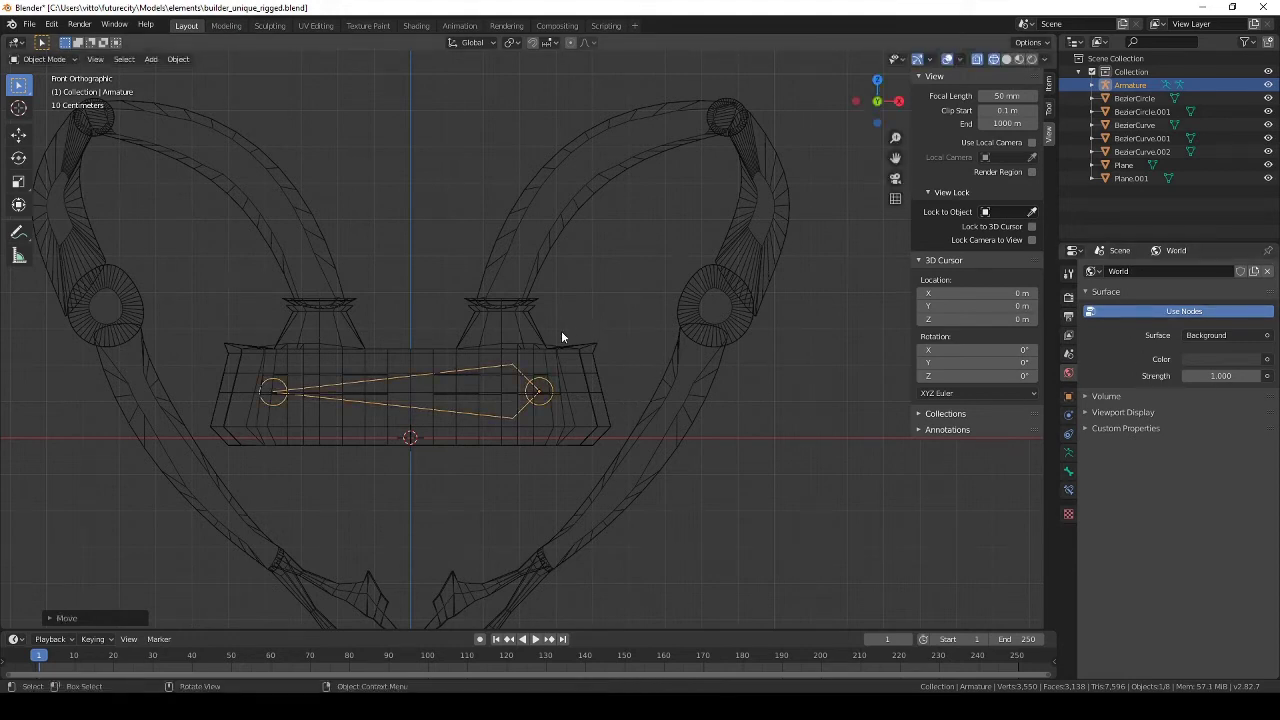
# Rename the body armature as mainbone.
pyautogui.press('F2')
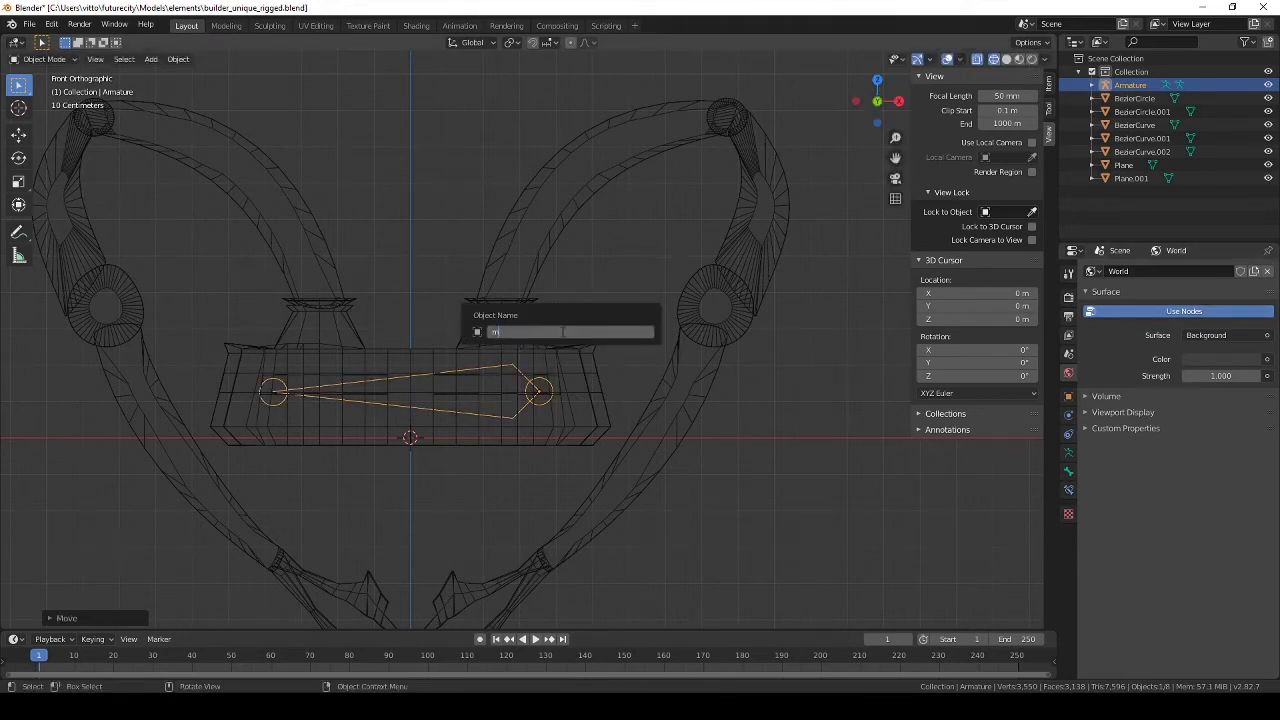
pyautogui.write('mainbone')
pyautogui.press('Return')
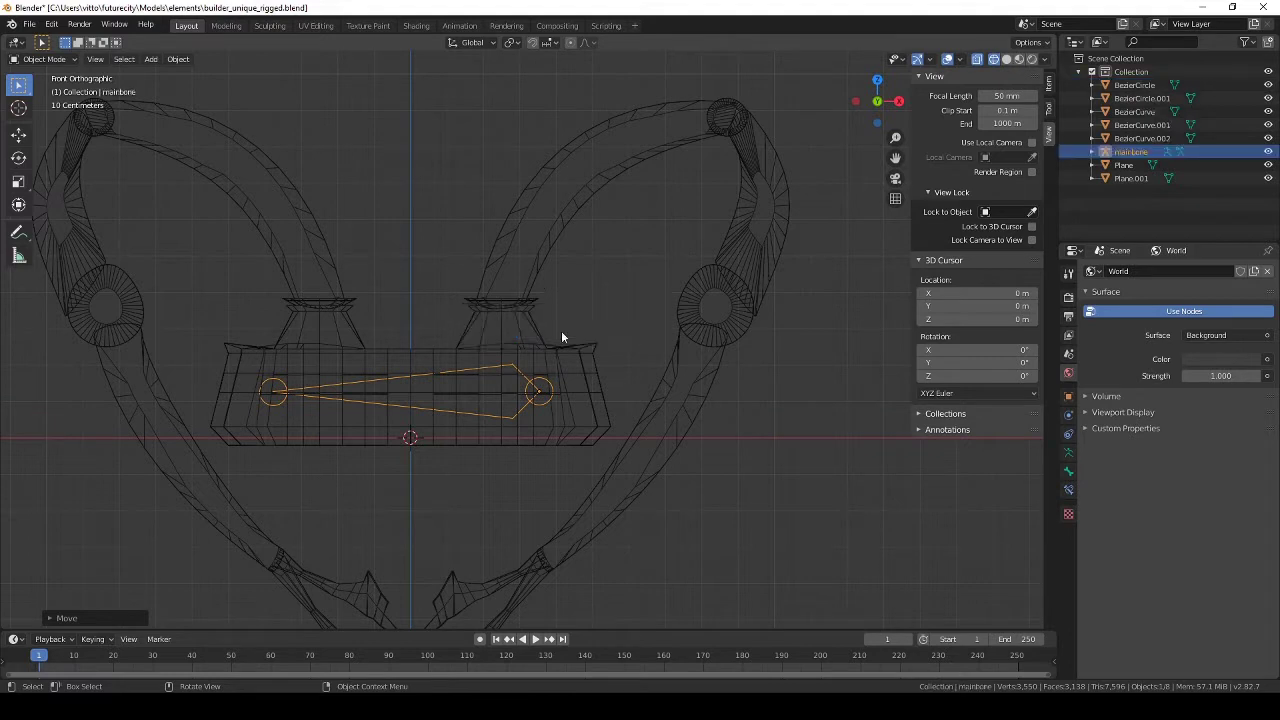
# Extrude a bone from each end of mainbone up to the arm mount above it, and save the file.
pyautogui.press('Tab')
pyautogui.press('e')
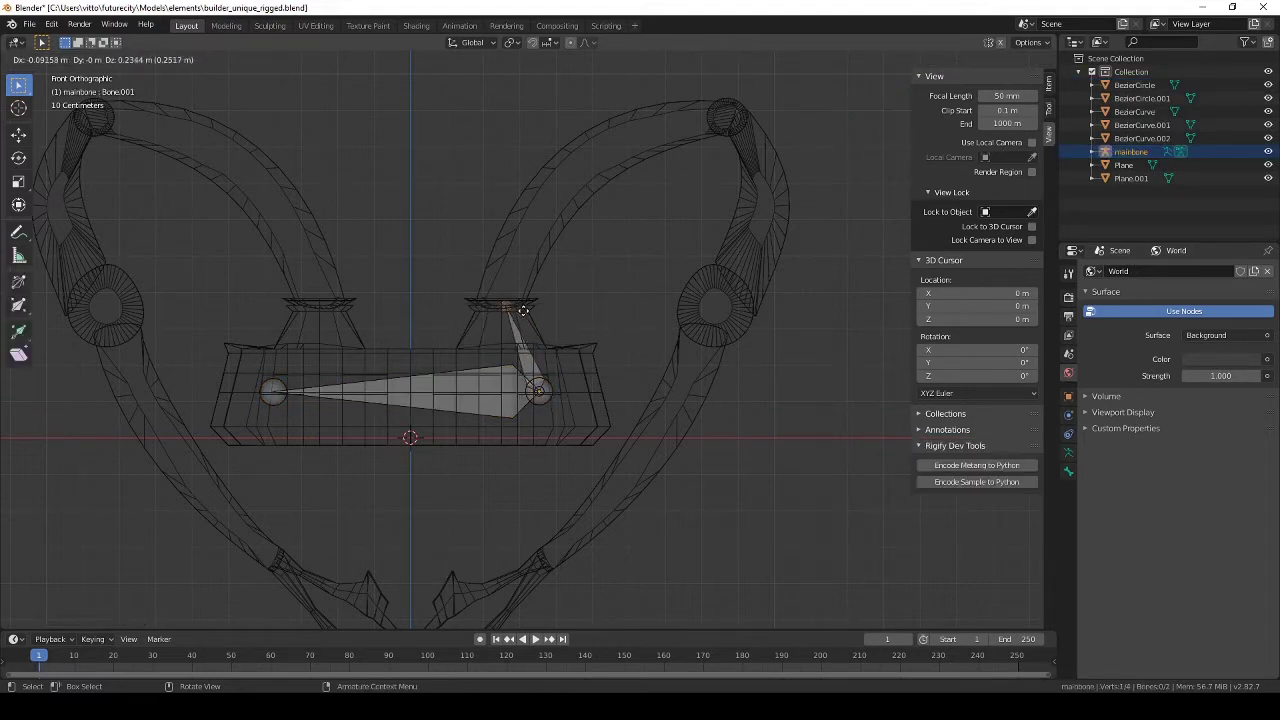
pyautogui.click(521, 310)
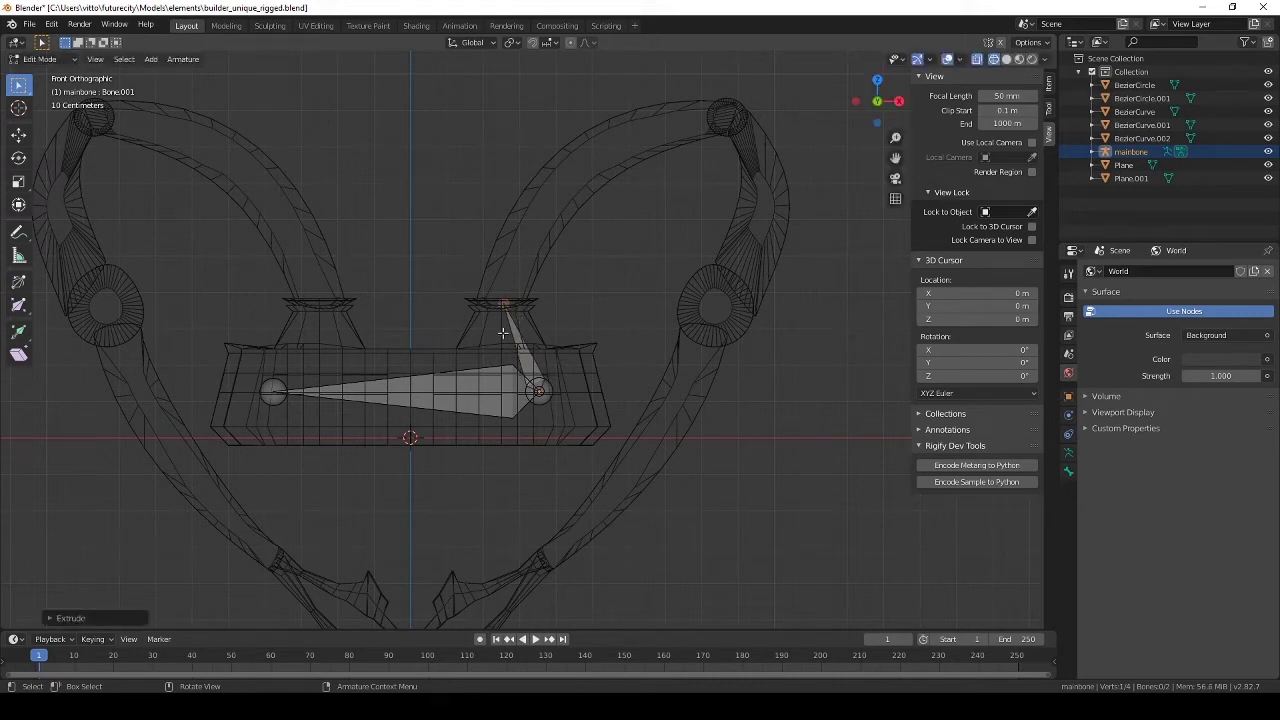
pyautogui.click(283, 391)
pyautogui.press('e')
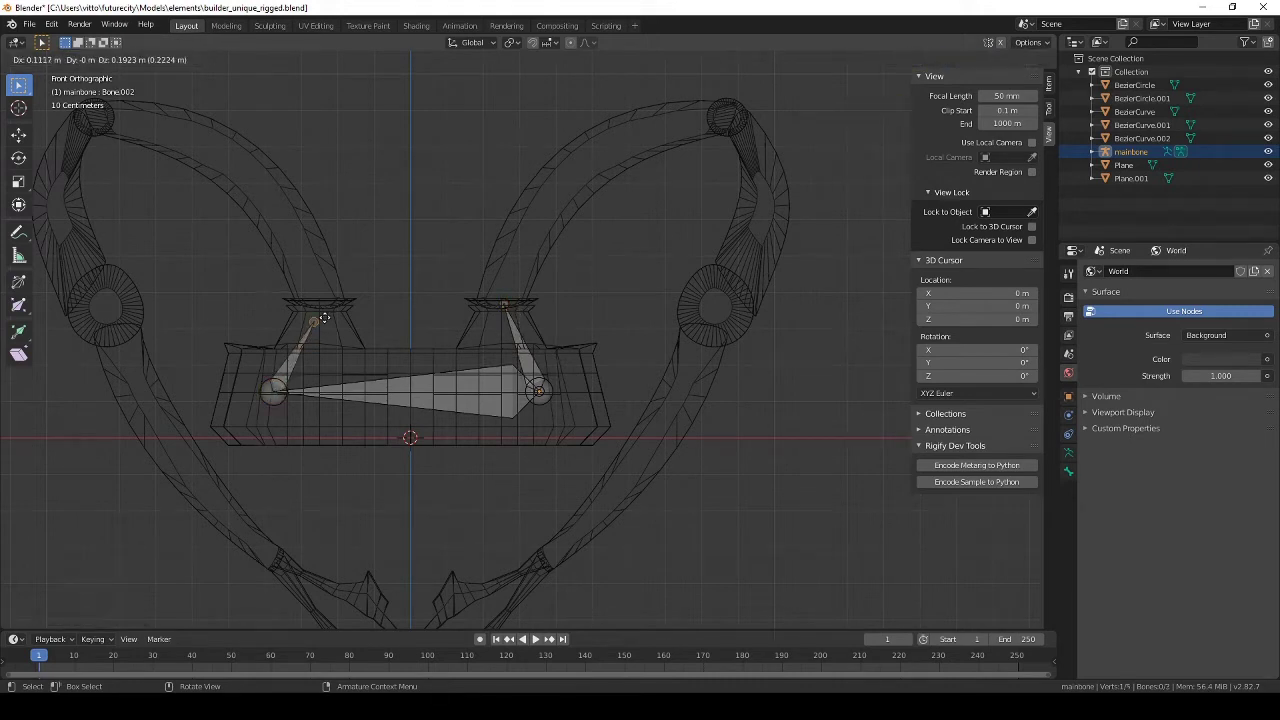
pyautogui.click(333, 306)
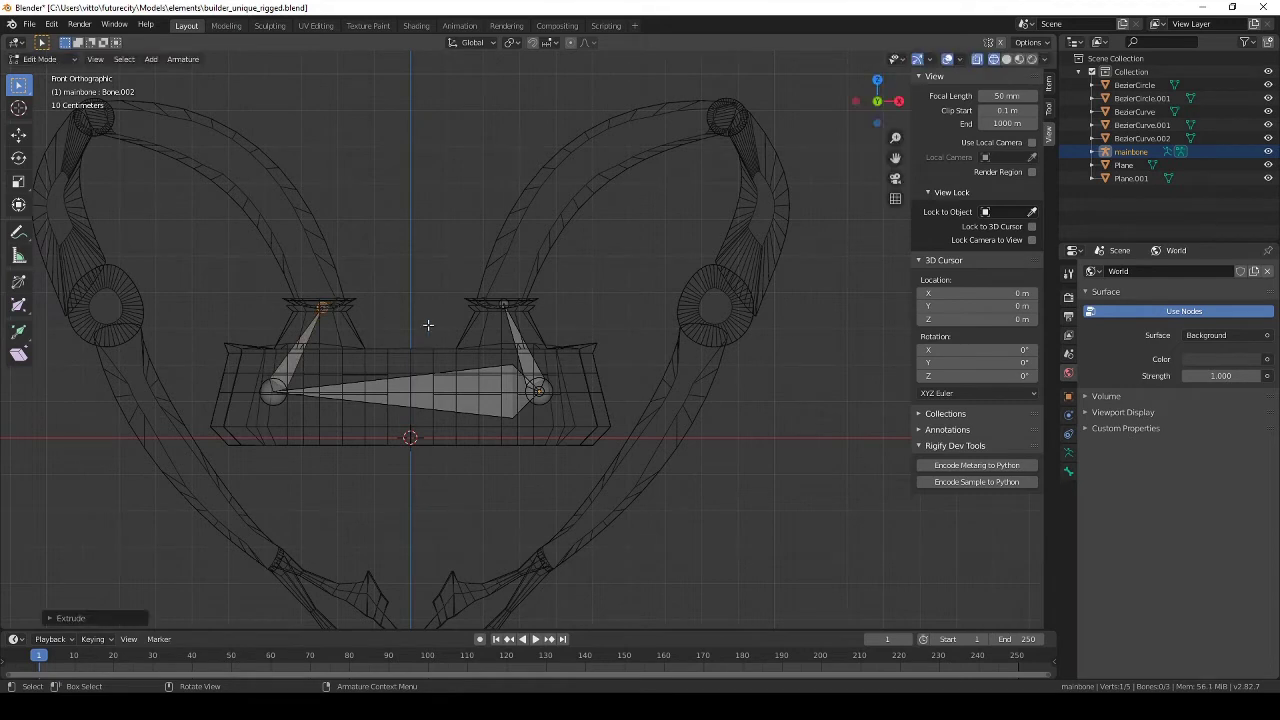
pyautogui.press('Tab')
pyautogui.hotkey('ctrl', 's')
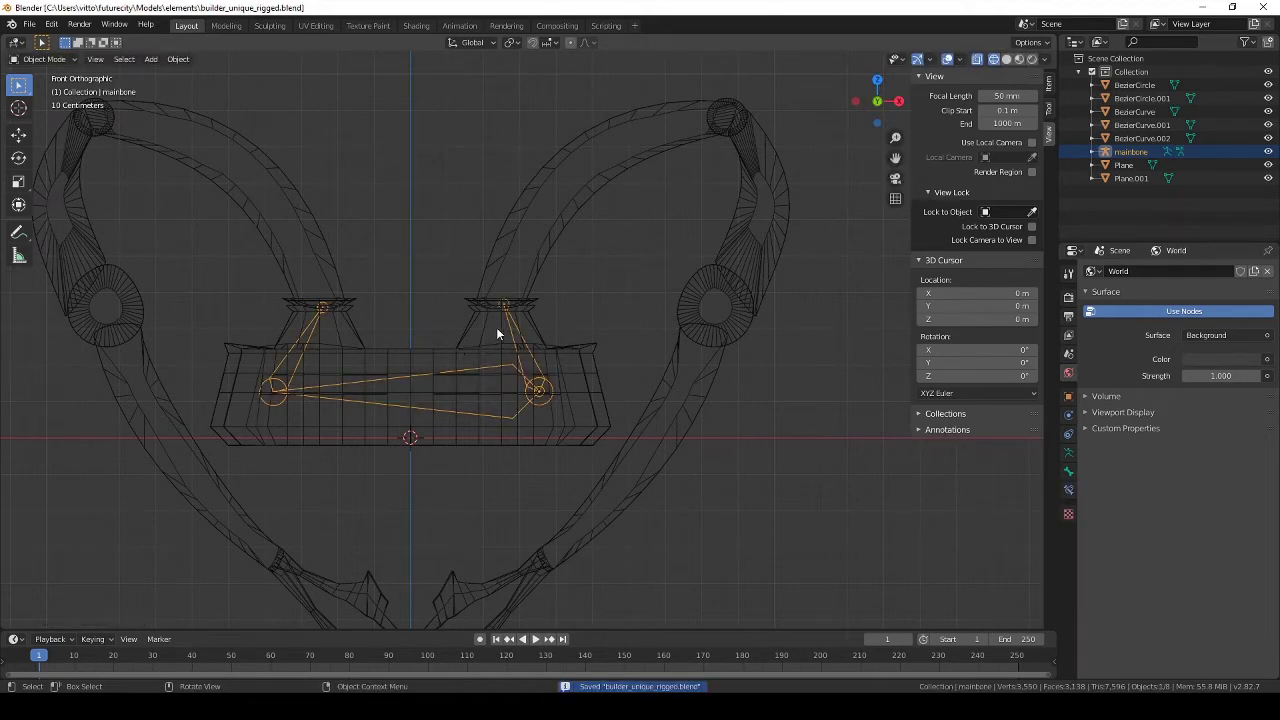
# Add another single-bone armature and place its base at the top of the right-hand arm mount.
pyautogui.scroll(-1, 503, 325)
pyautogui.scroll(1, 503, 325)
pyautogui.hotkey('shift', 'a')
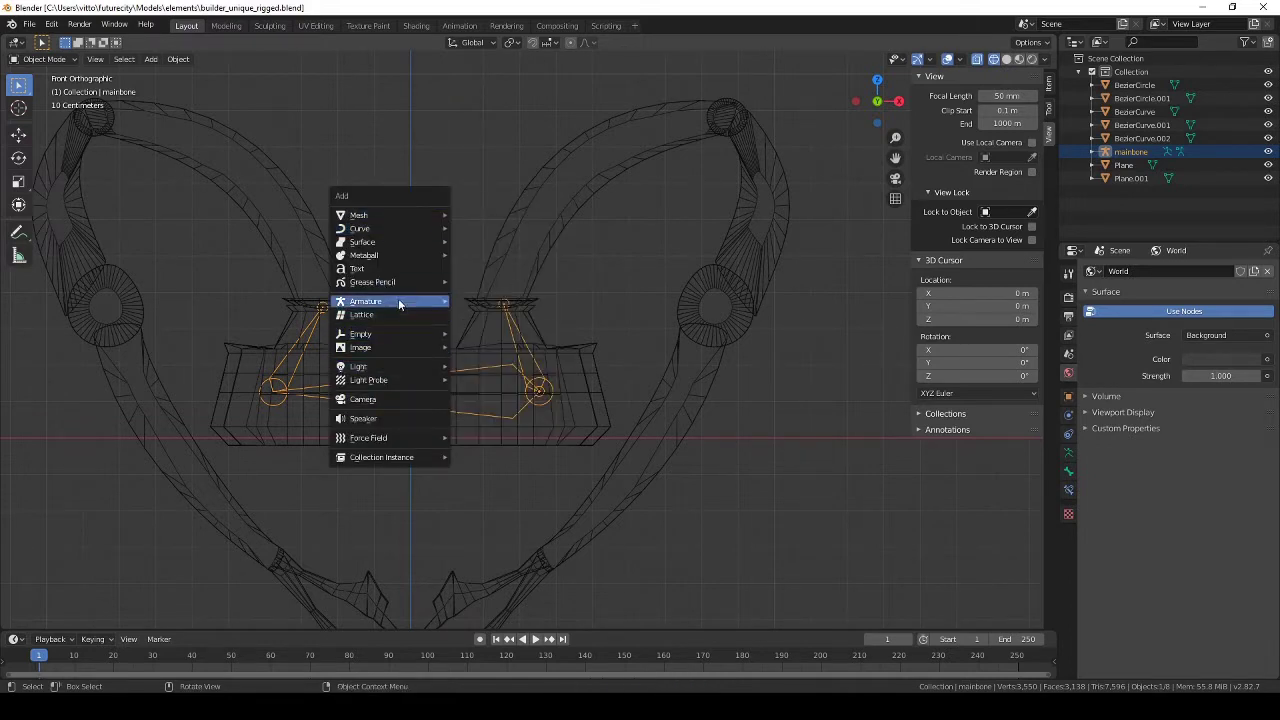
pyautogui.moveTo(399, 304)
pyautogui.click(487, 301)
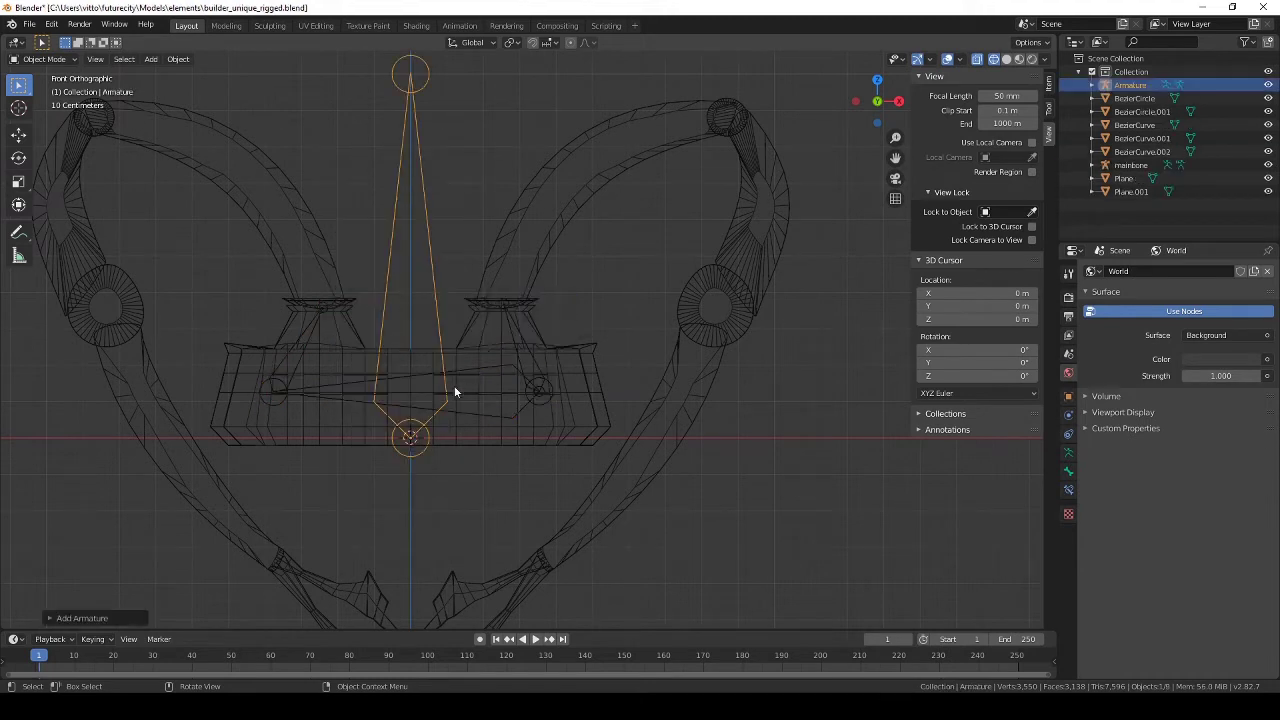
pyautogui.press('g')
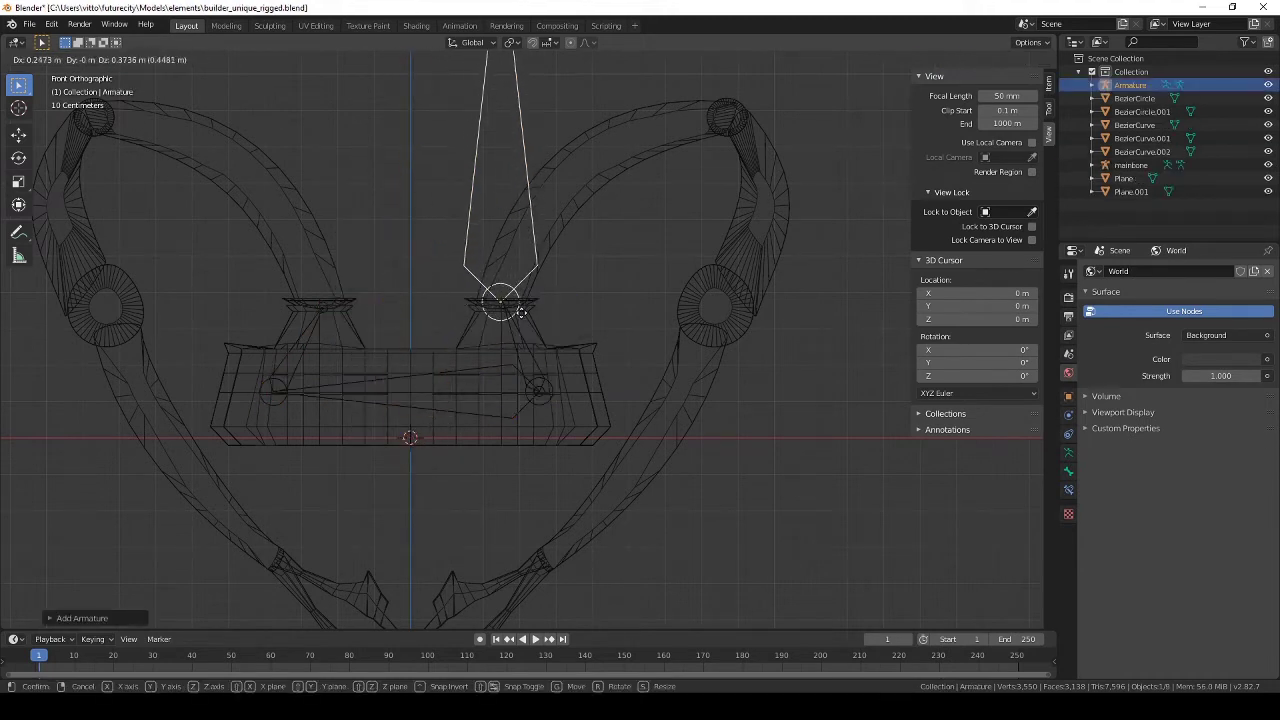
pyautogui.click(523, 316)
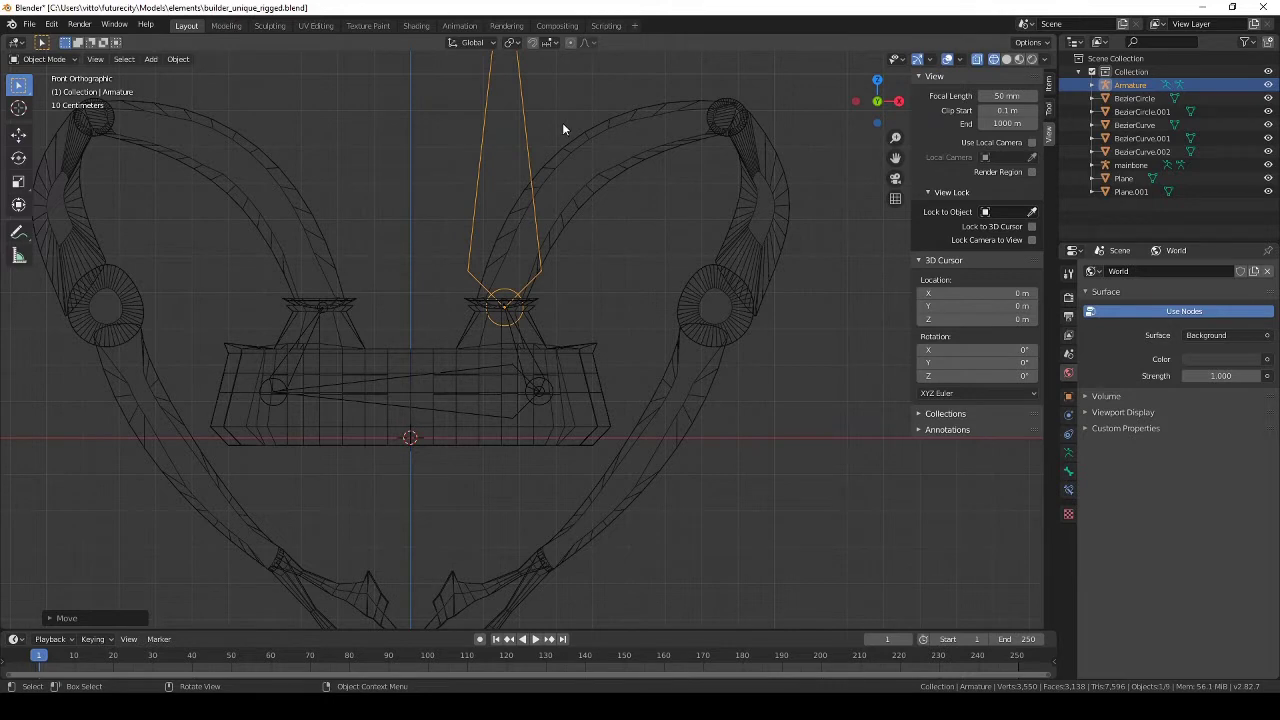
# Rotate and scale down the new armature so it follows the lower half of the right-hand upper arm.
pyautogui.press('r')
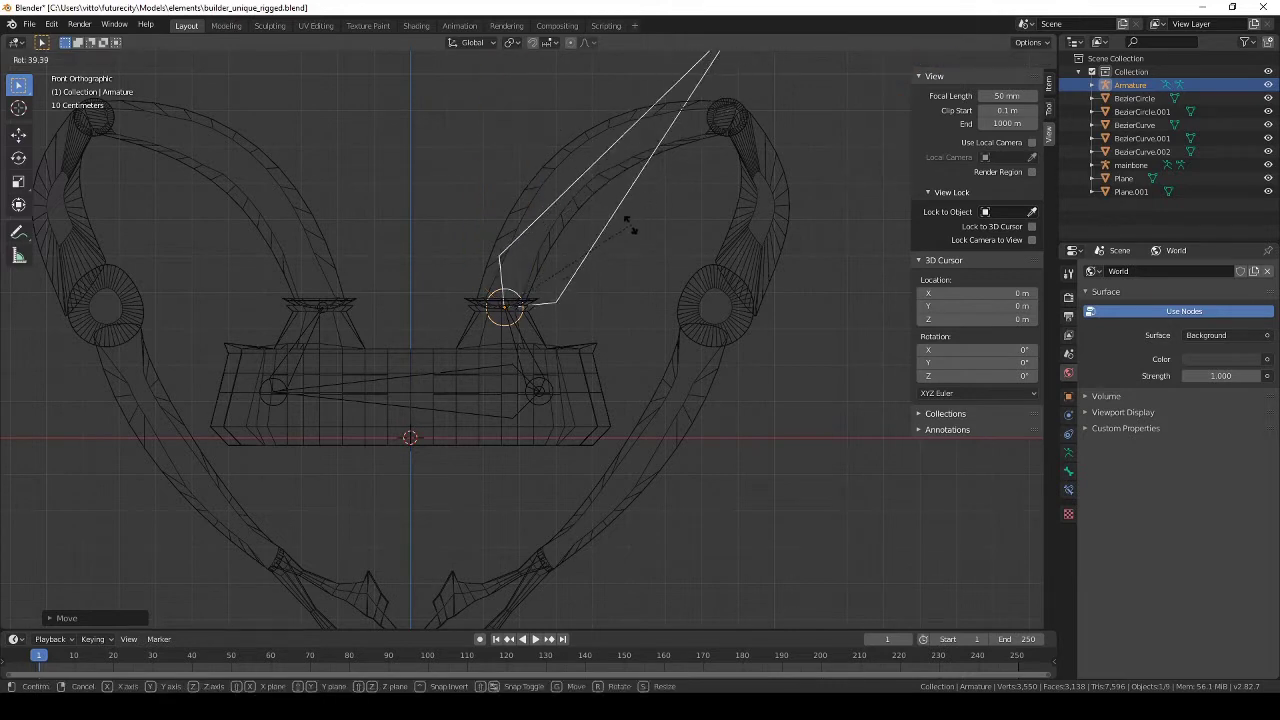
pyautogui.click(629, 223)
pyautogui.press('s')
pyautogui.rightClick(646, 206)
pyautogui.press('r')
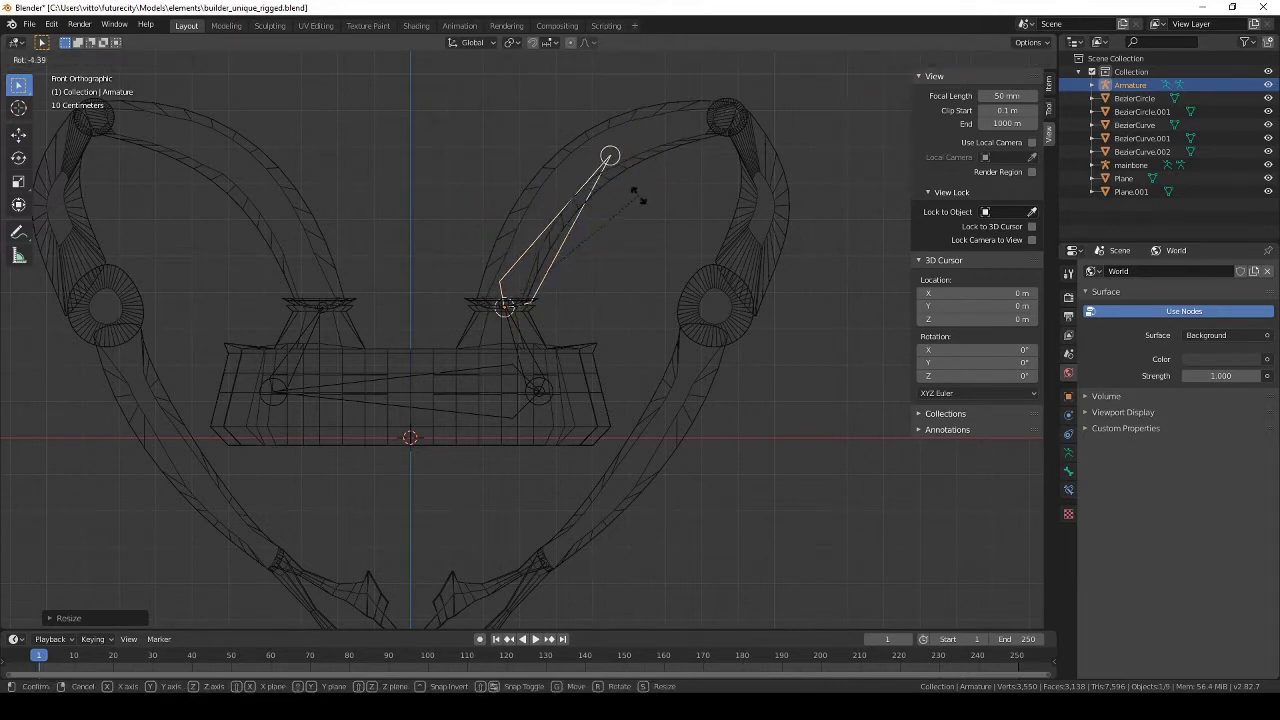
pyautogui.click(616, 179)
pyautogui.press('r')
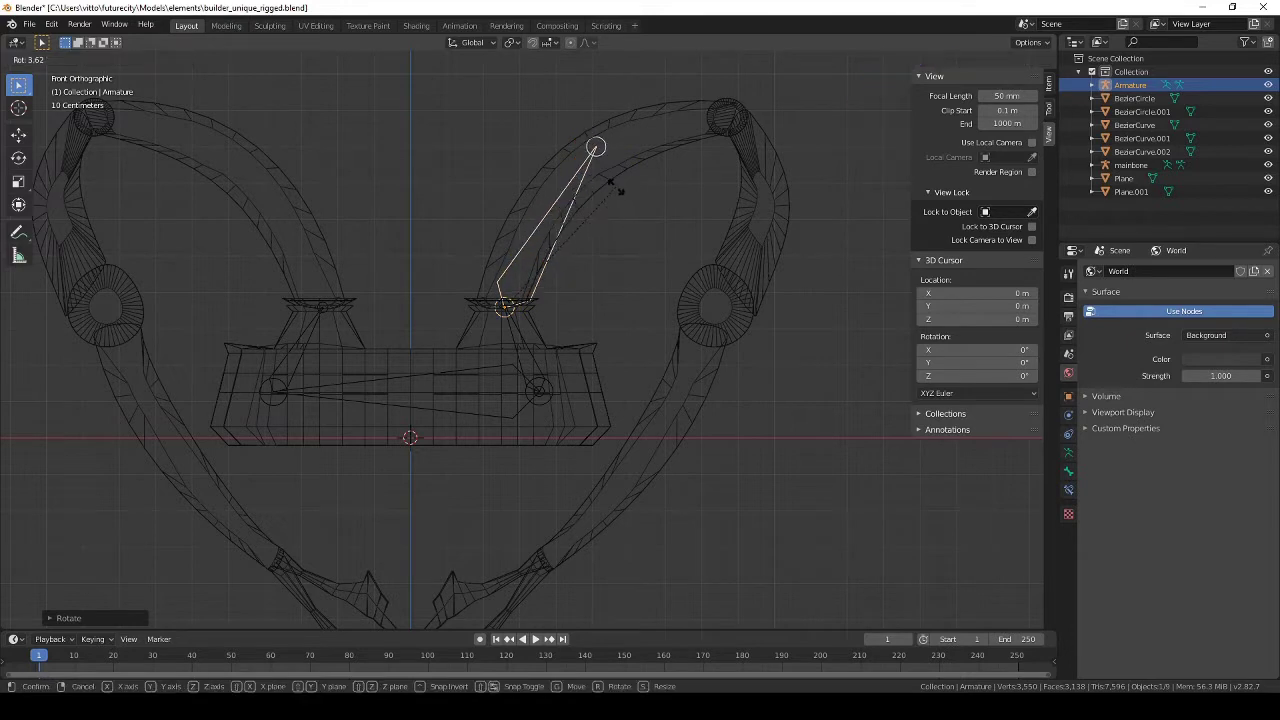
pyautogui.click(617, 190)
pyautogui.press('s')
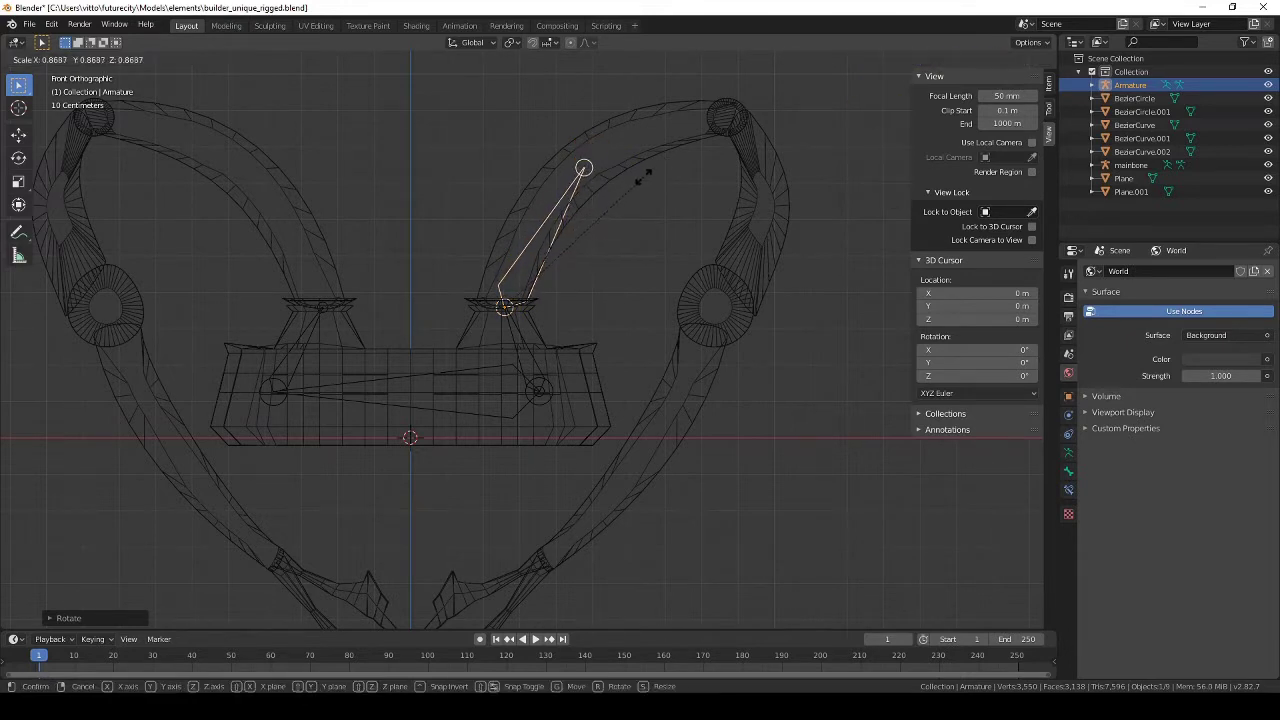
pyautogui.click(651, 177)
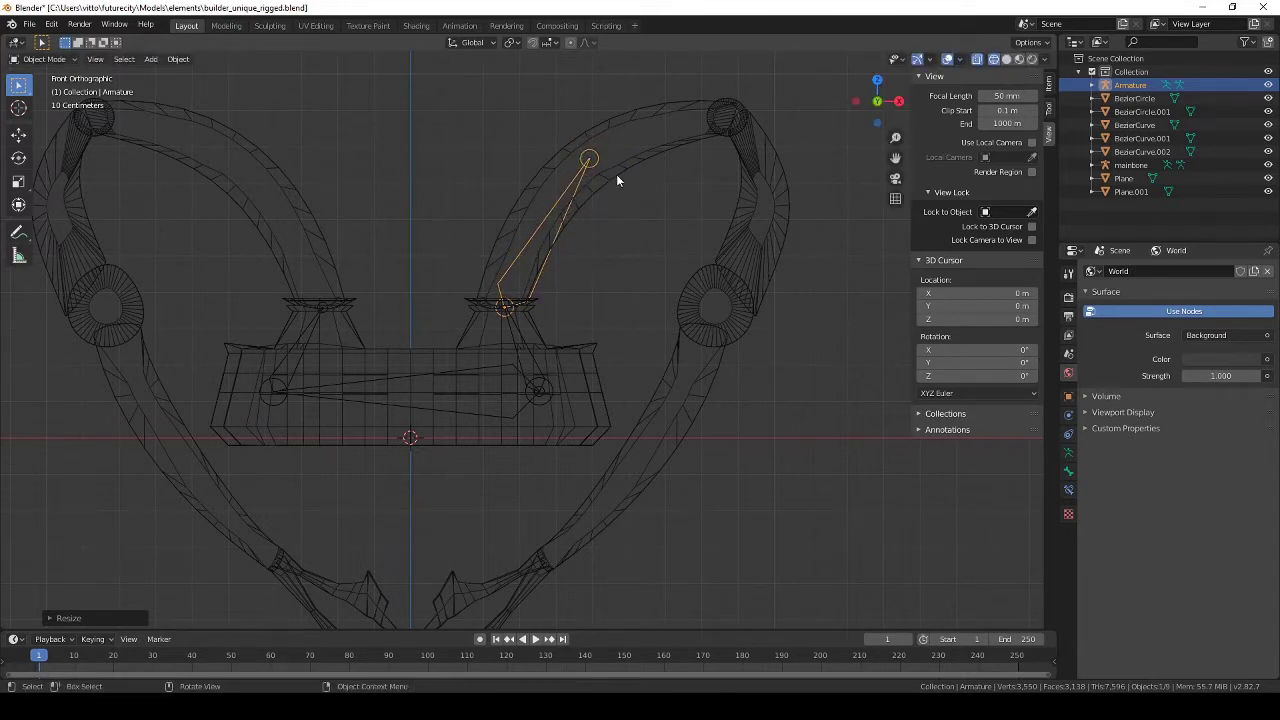
pyautogui.press('Tab')
pyautogui.press('Tab')
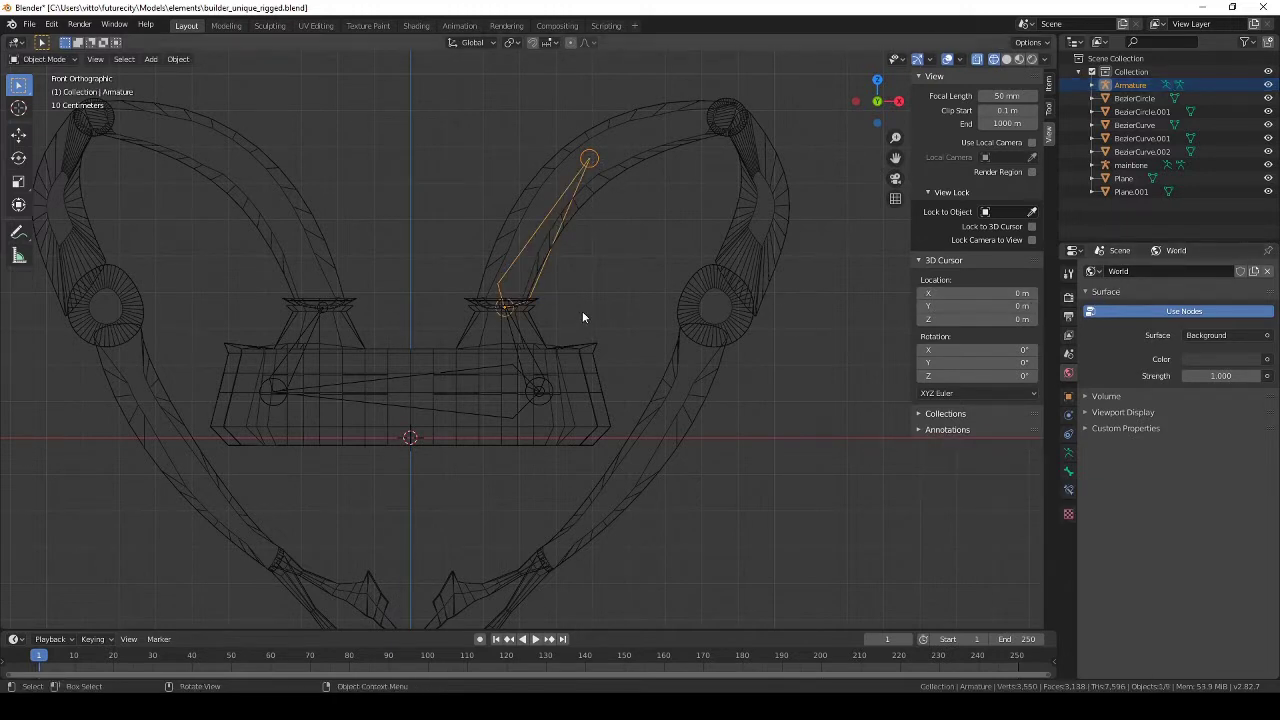
# Rename the right-hand arm armature as firstarmR.
pyautogui.press('F2')
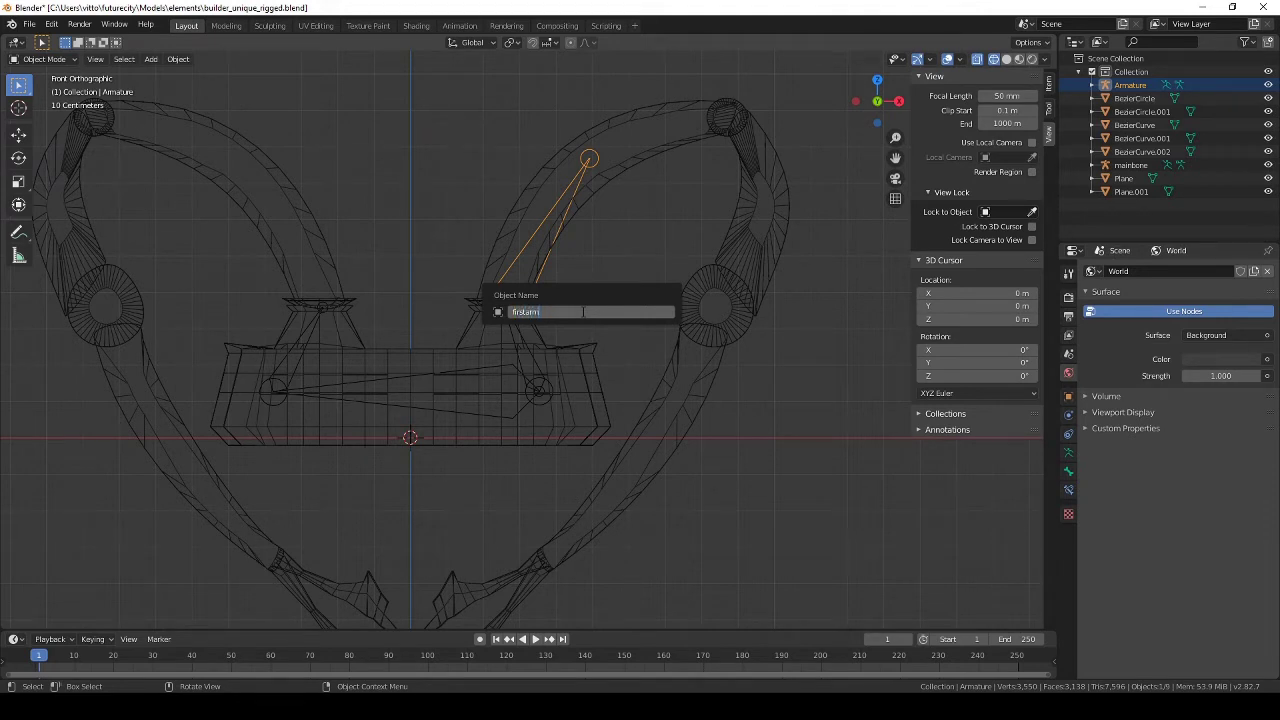
pyautogui.write('firstarmR')
pyautogui.press('Return')
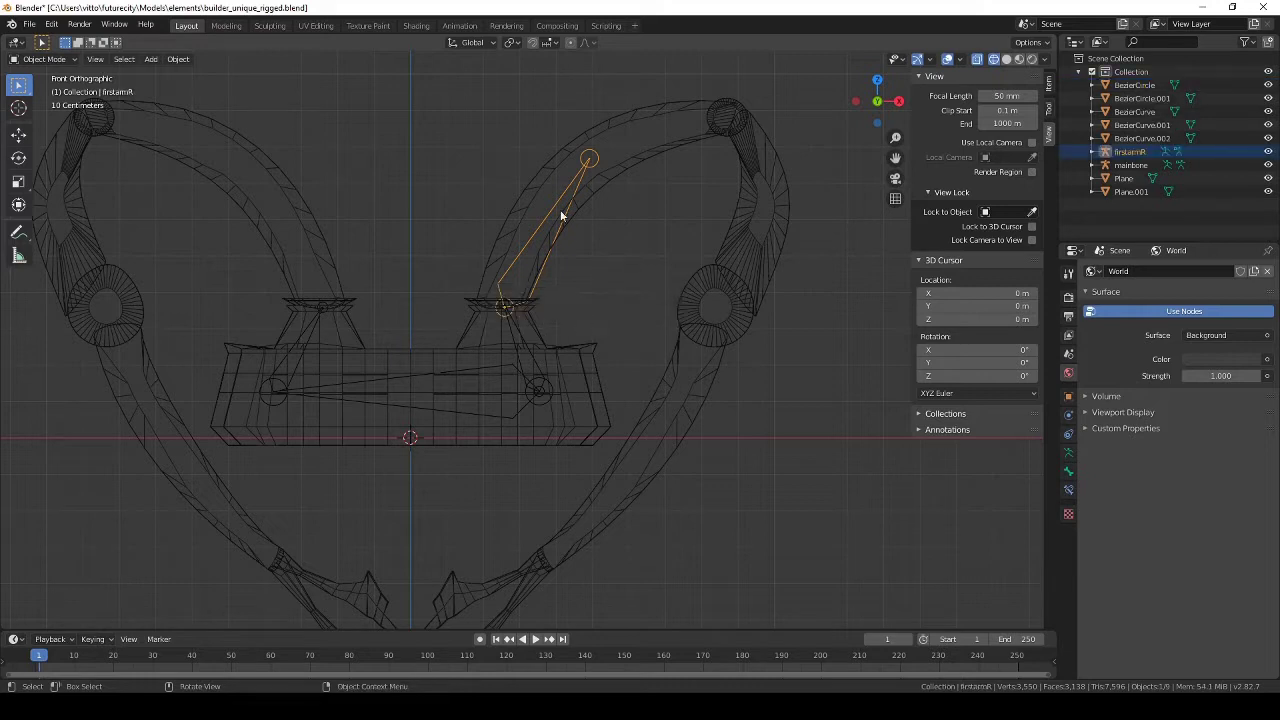
# Stretch the firstarmR bone by moving its tip to the joint at the top of the right-hand arm.
pyautogui.press('Tab')
pyautogui.press('e')
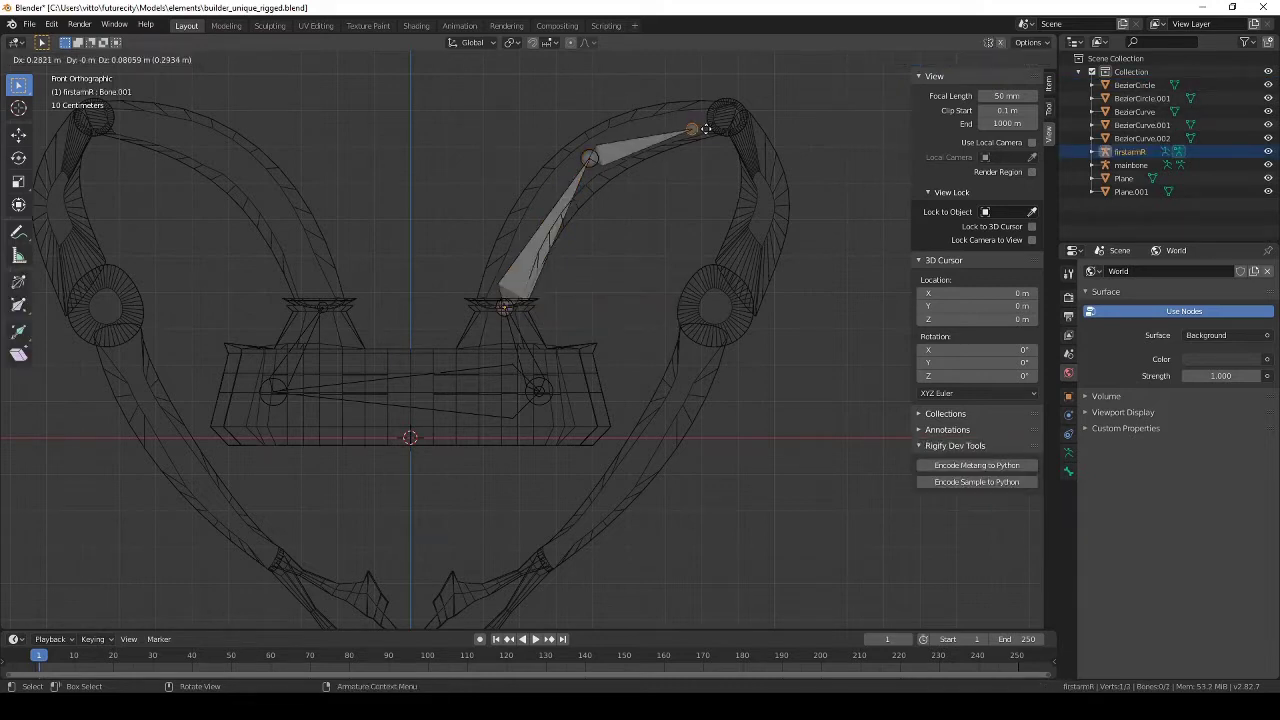
pyautogui.press('Escape')
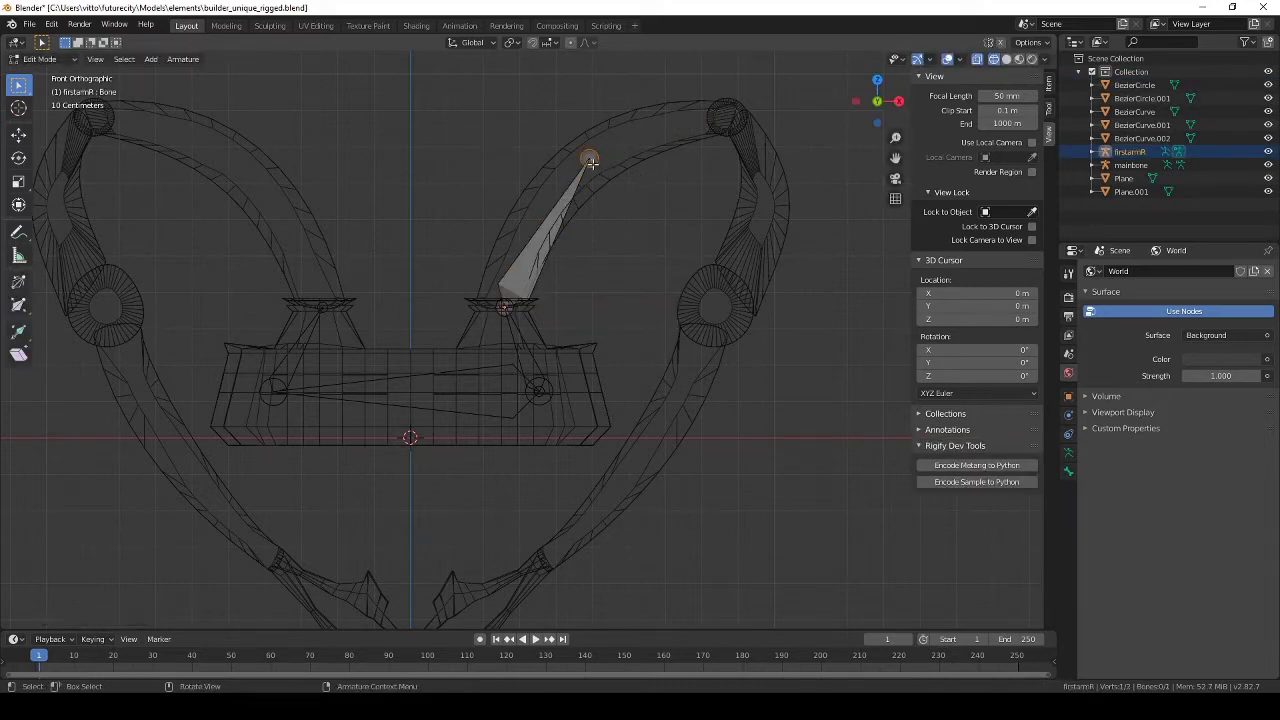
pyautogui.moveTo(591, 163); pyautogui.dragTo(718, 122)
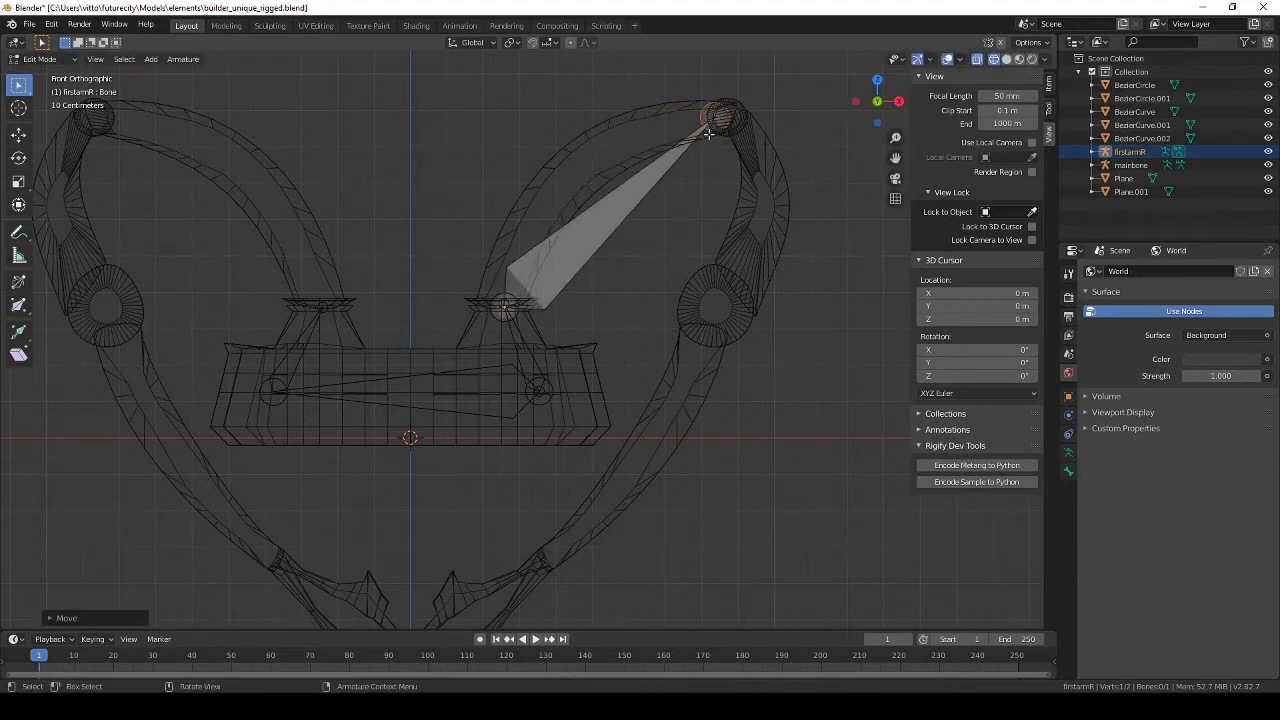
pyautogui.press('g')
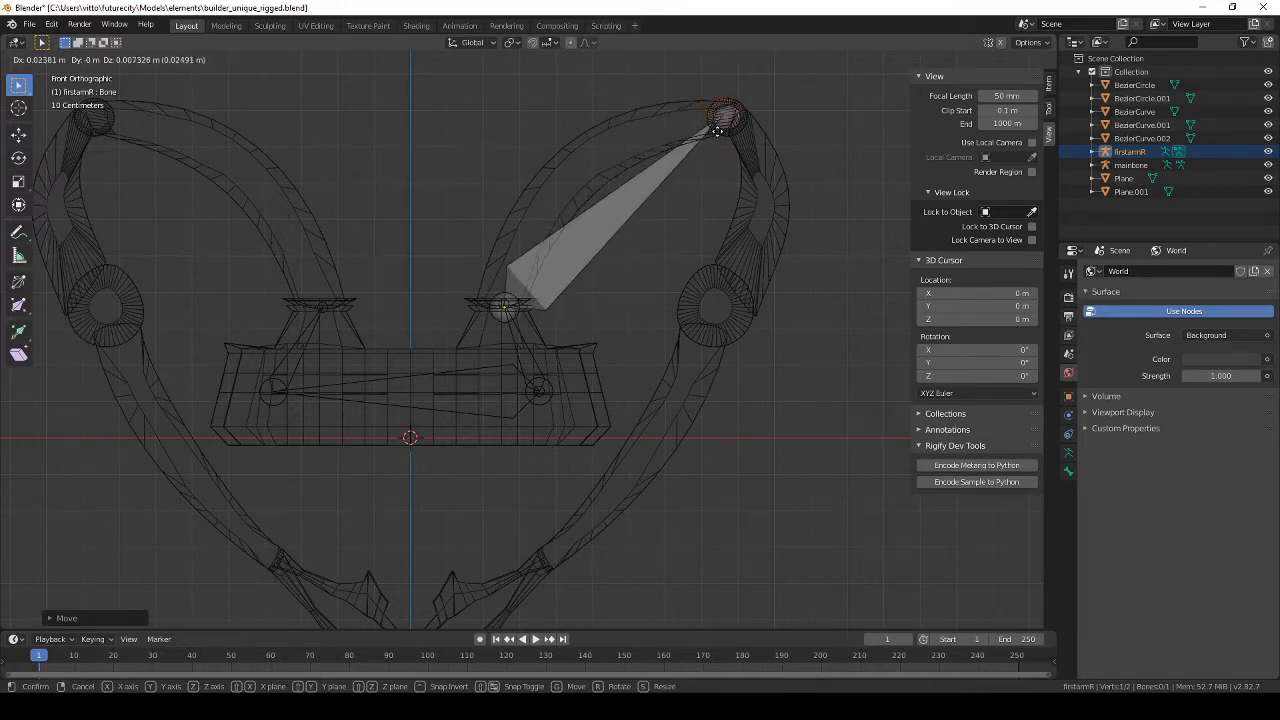
pyautogui.click(697, 129)
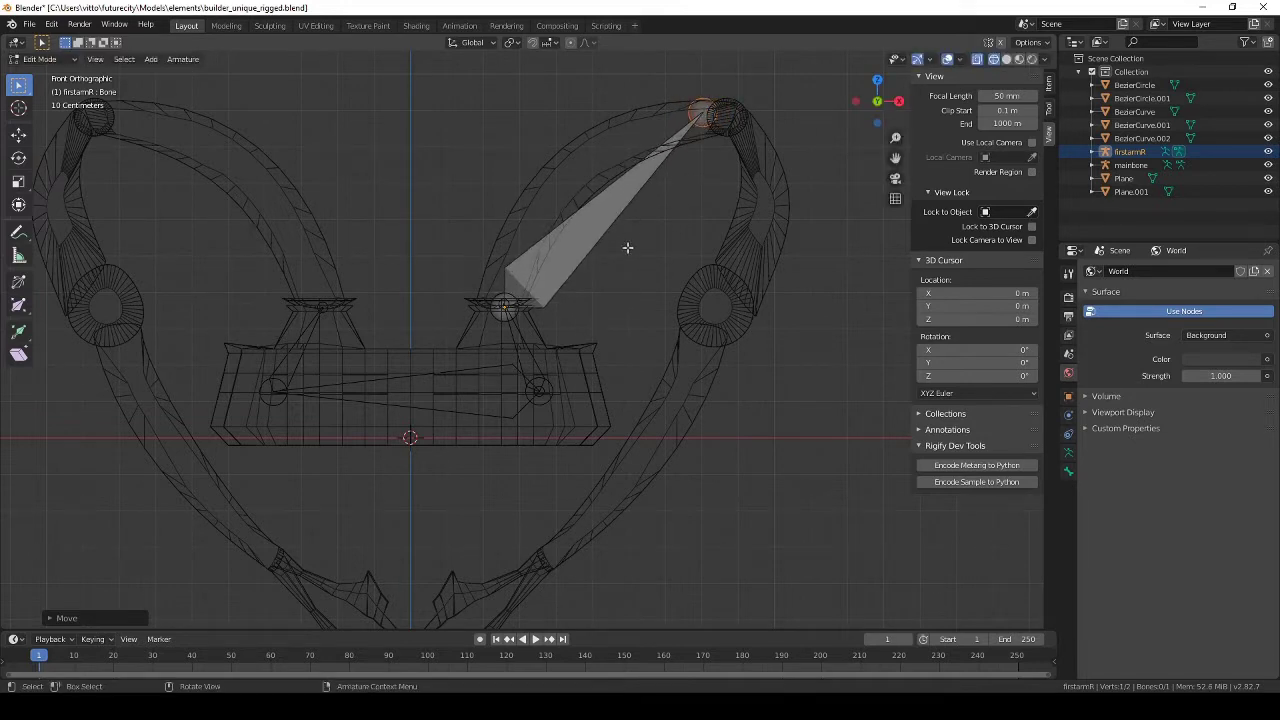
# Try parenting the firstarmR armature to the mainbone armature with the Object option.
pyautogui.press('Tab')
pyautogui.click(530, 347)
pyautogui.click(528, 347)
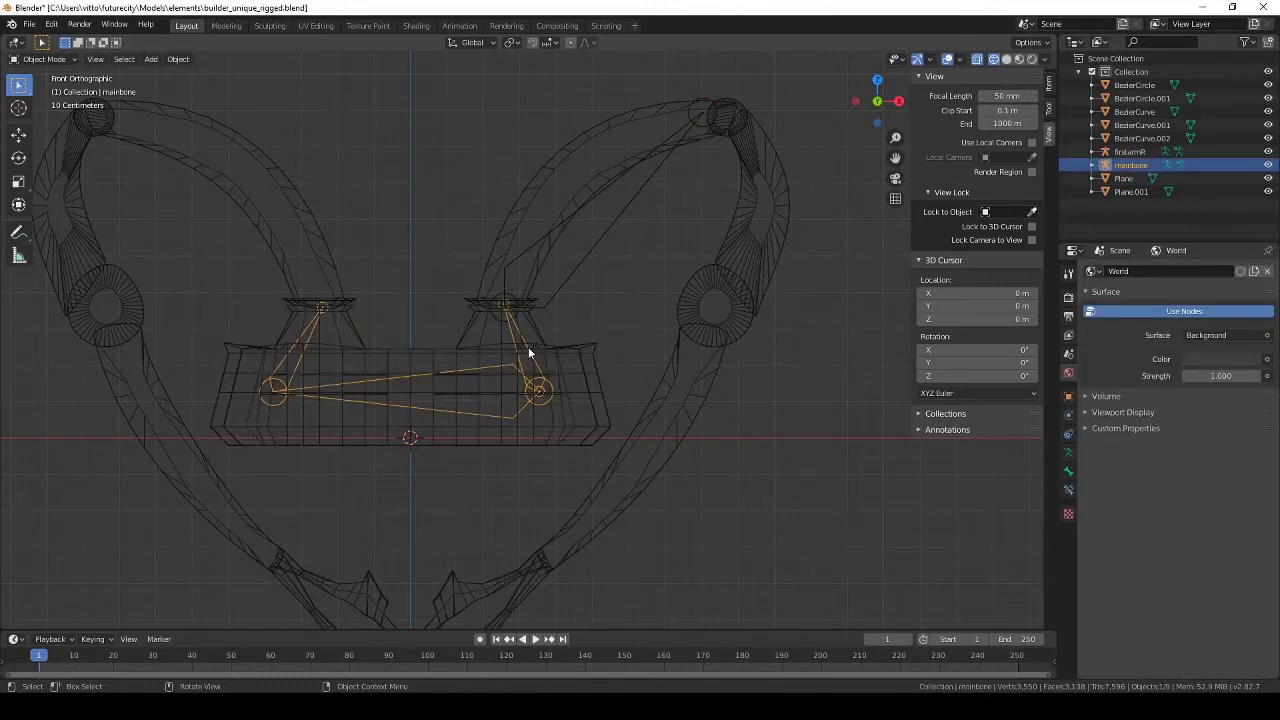
pyautogui.click(520, 280)
pyautogui.click(514, 268)
pyautogui.scroll(2, 512, 300)
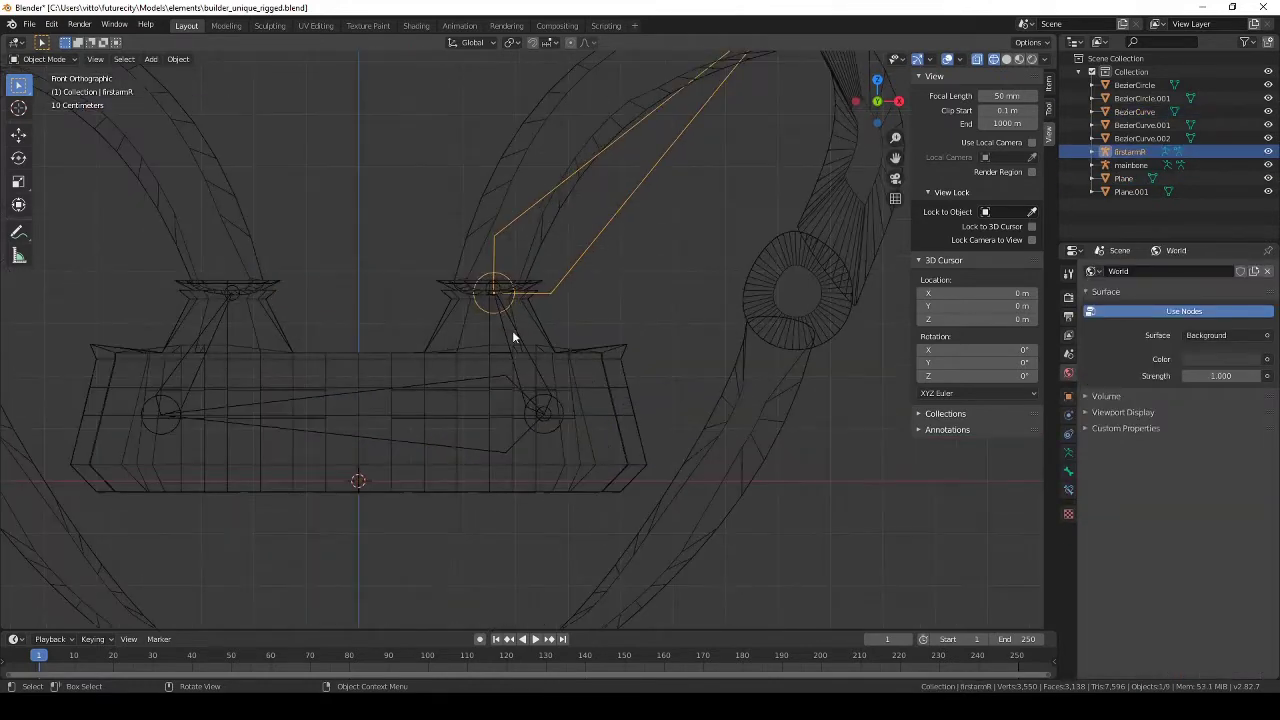
pyautogui.keyDown('shift'); pyautogui.click(508, 329); pyautogui.keyUp('shift')
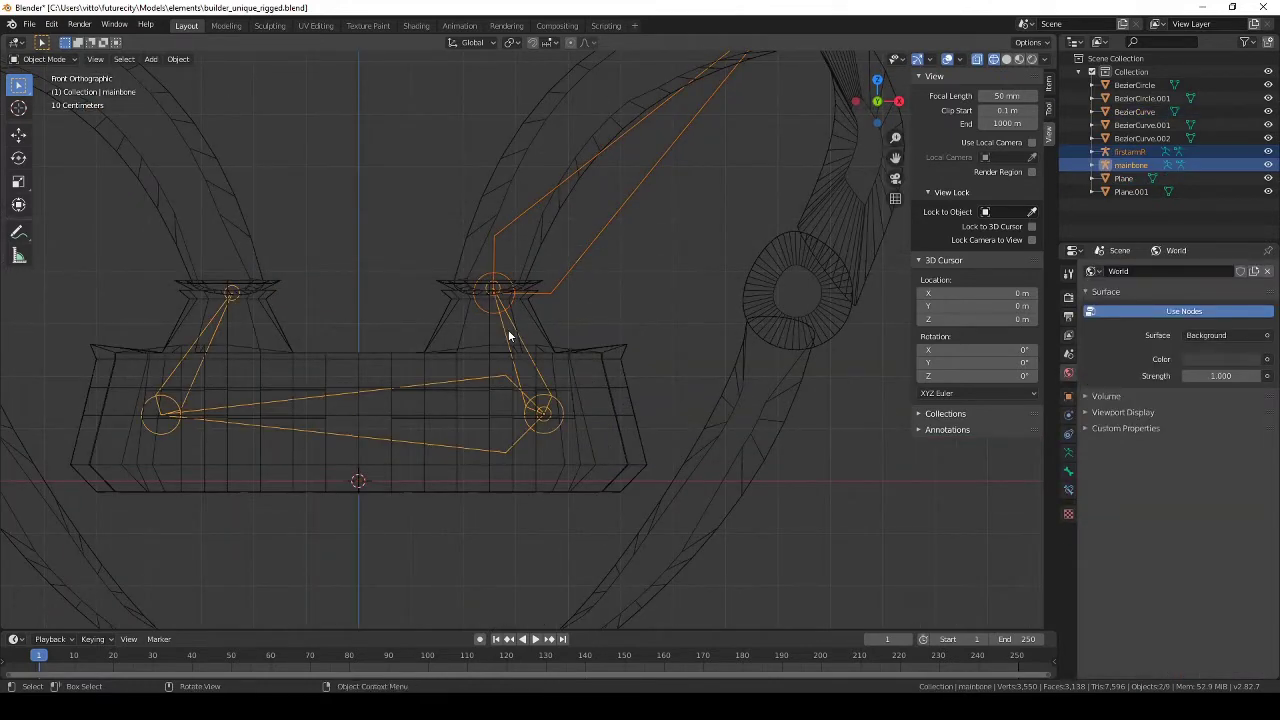
pyautogui.hotkey('ctrl', 'p')
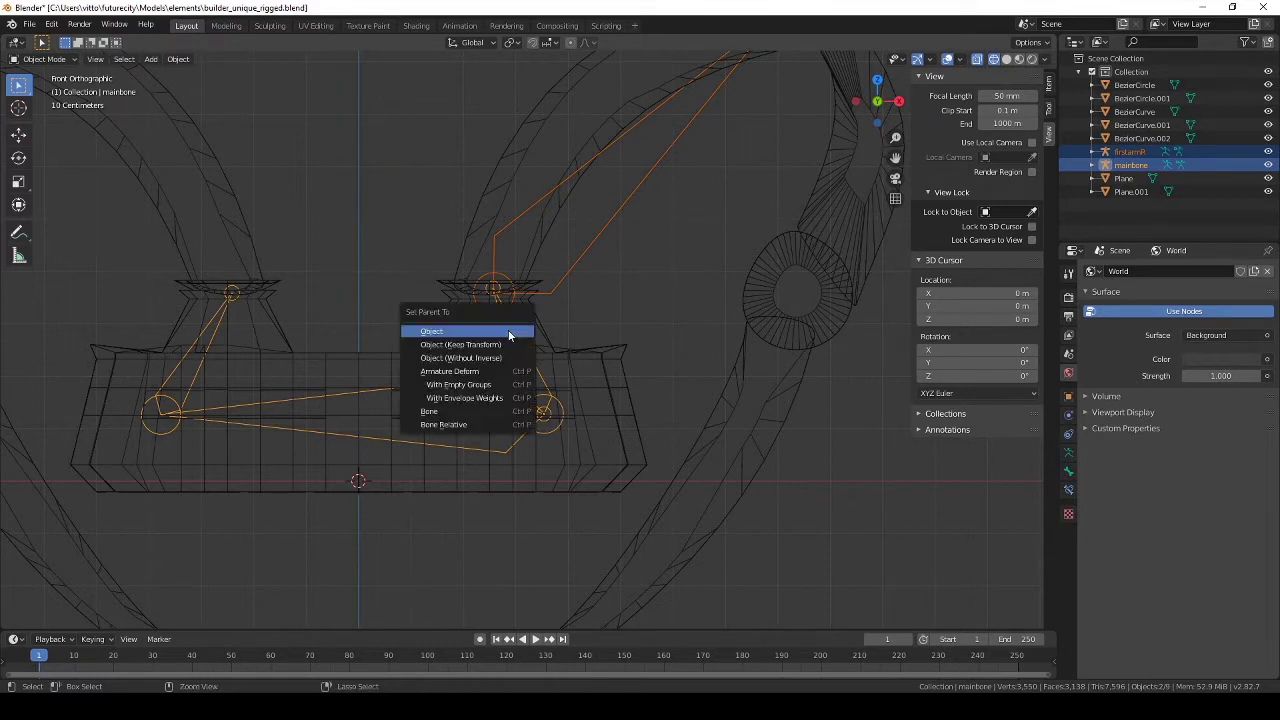
pyautogui.click(508, 333)
pyautogui.scroll(-1, 550, 290)
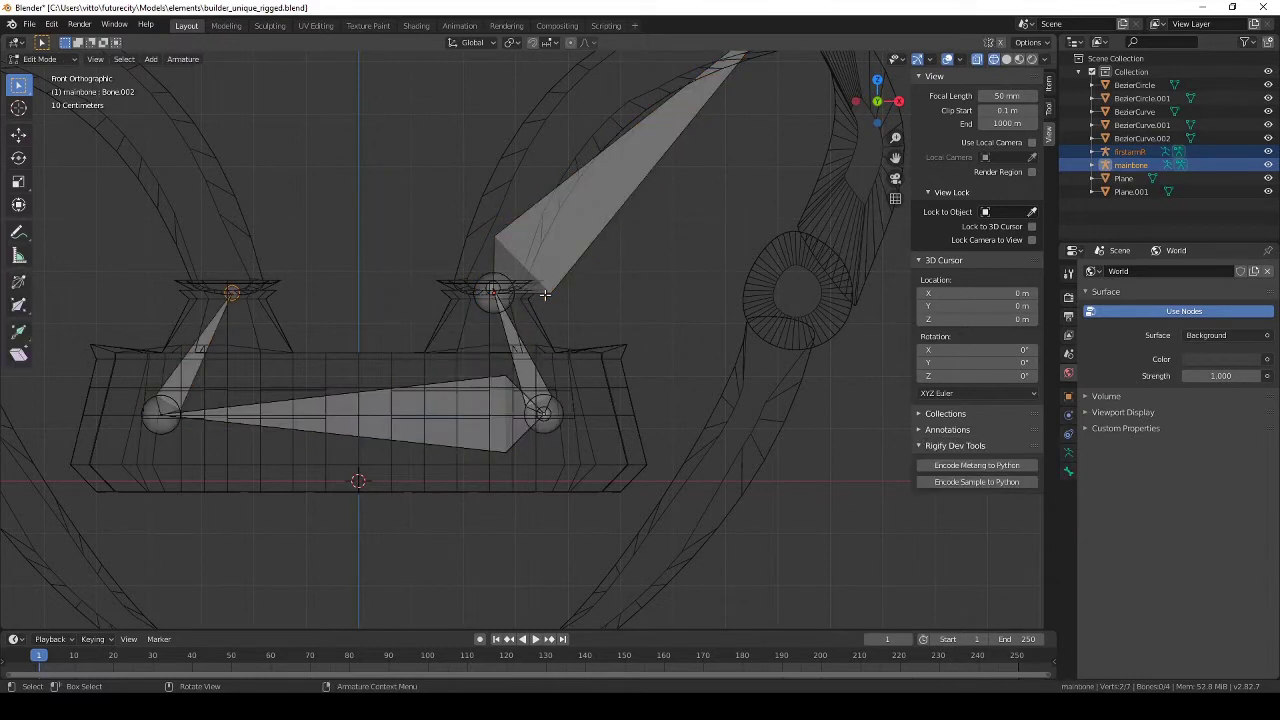
# Try parenting the firstarmR armature to the mainbone armature with the Bone option.
pyautogui.click(582, 263)
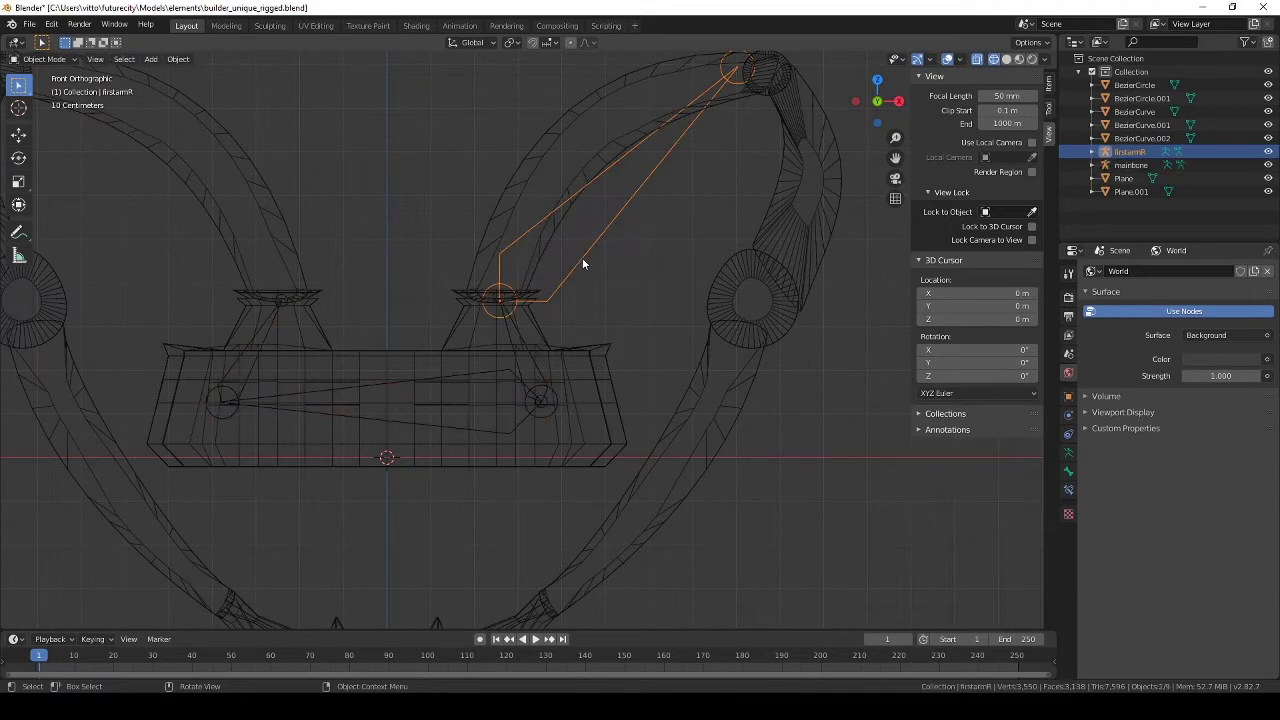
pyautogui.keyDown('shift'); pyautogui.click(515, 432); pyautogui.keyUp('shift')
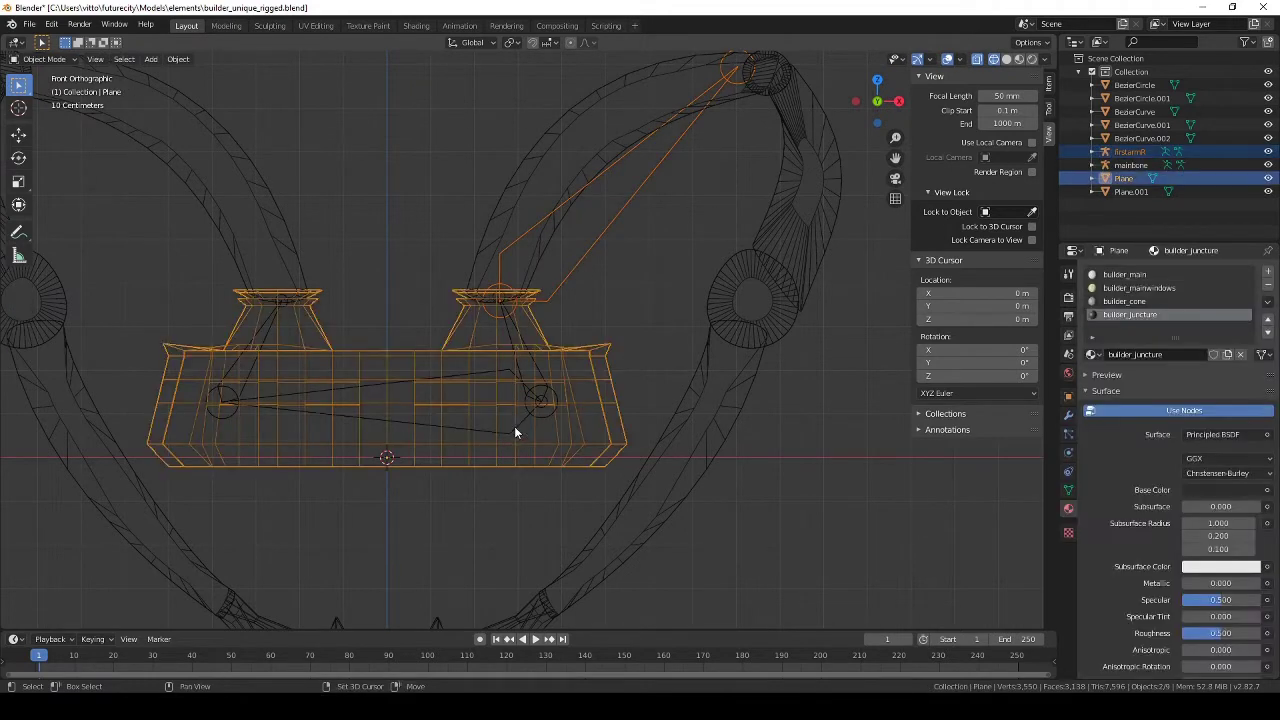
pyautogui.click(566, 289)
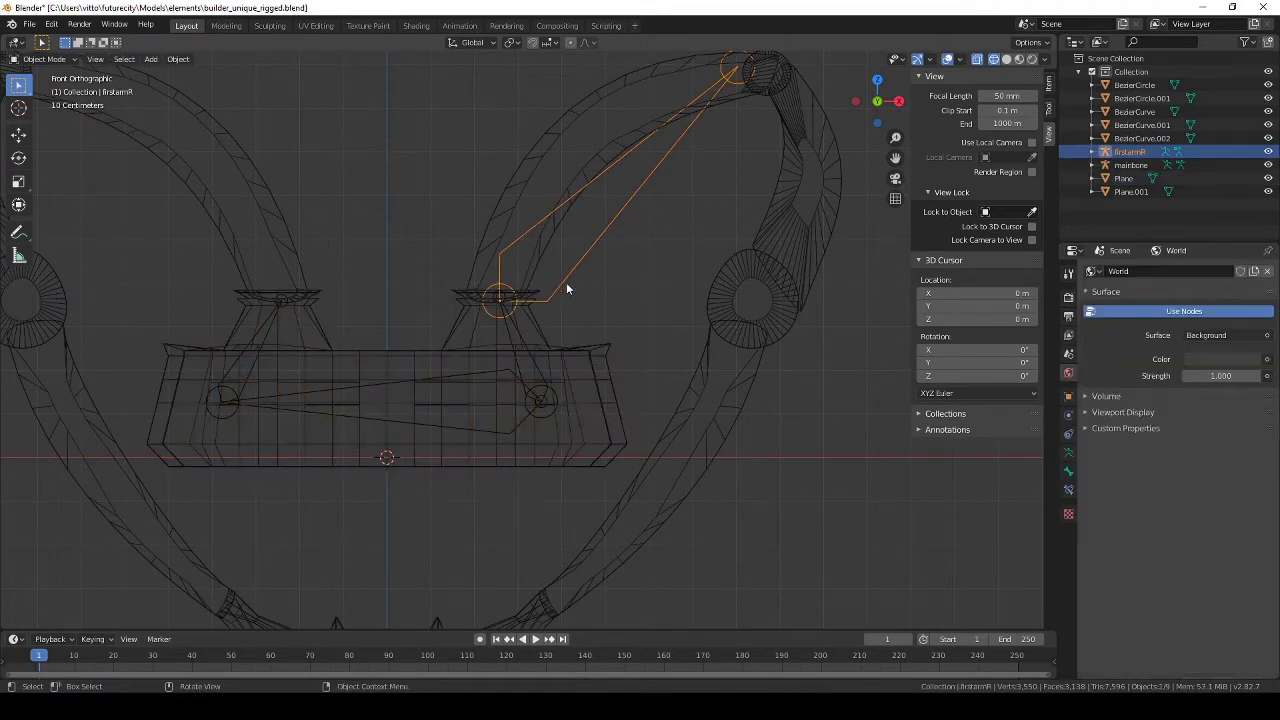
pyautogui.keyDown('shift'); pyautogui.click(542, 423); pyautogui.keyUp('shift')
pyautogui.hotkey('ctrl', 'p')
pyautogui.hotkey('ctrl', 'p')
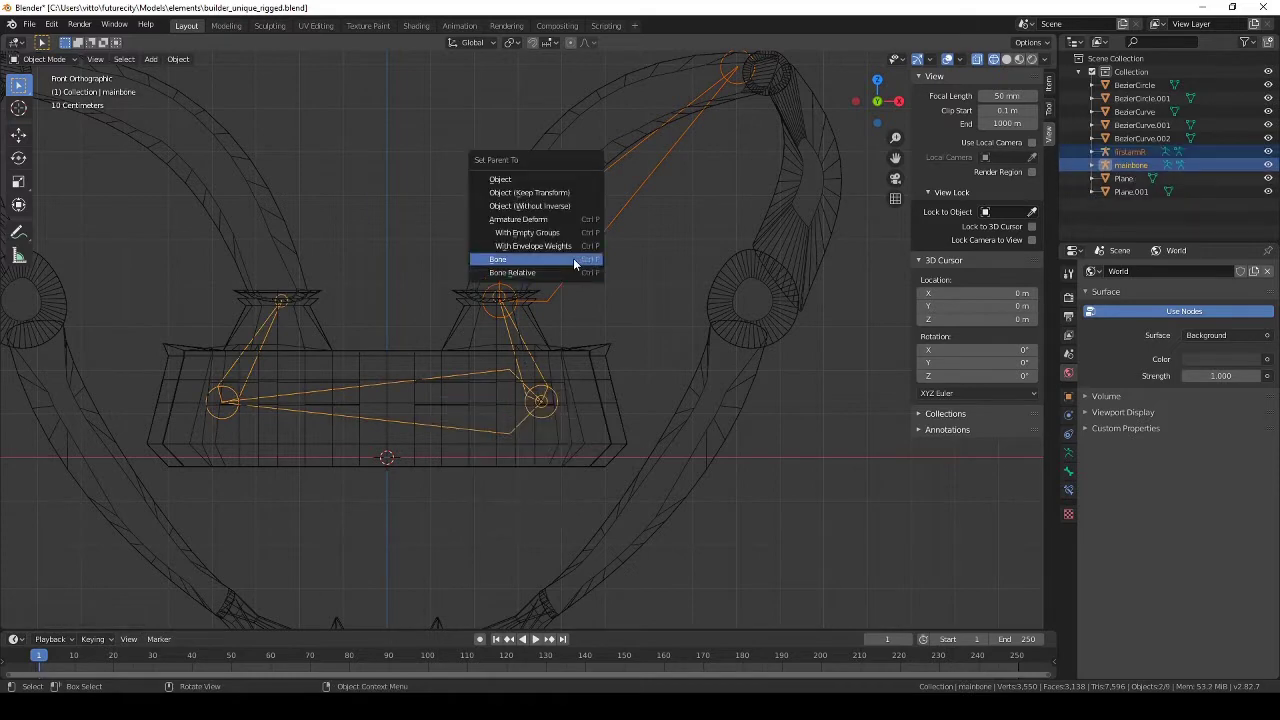
pyautogui.click(575, 262)
pyautogui.hotkey('ctrl', 'p')
pyautogui.click(563, 272)
# Test the parenting by moving the tip of mainbone's right-hand mount bone, and undo back to before the parenting.
pyautogui.click(524, 338)
pyautogui.press('Tab')
pyautogui.click(506, 299)
pyautogui.press('g')
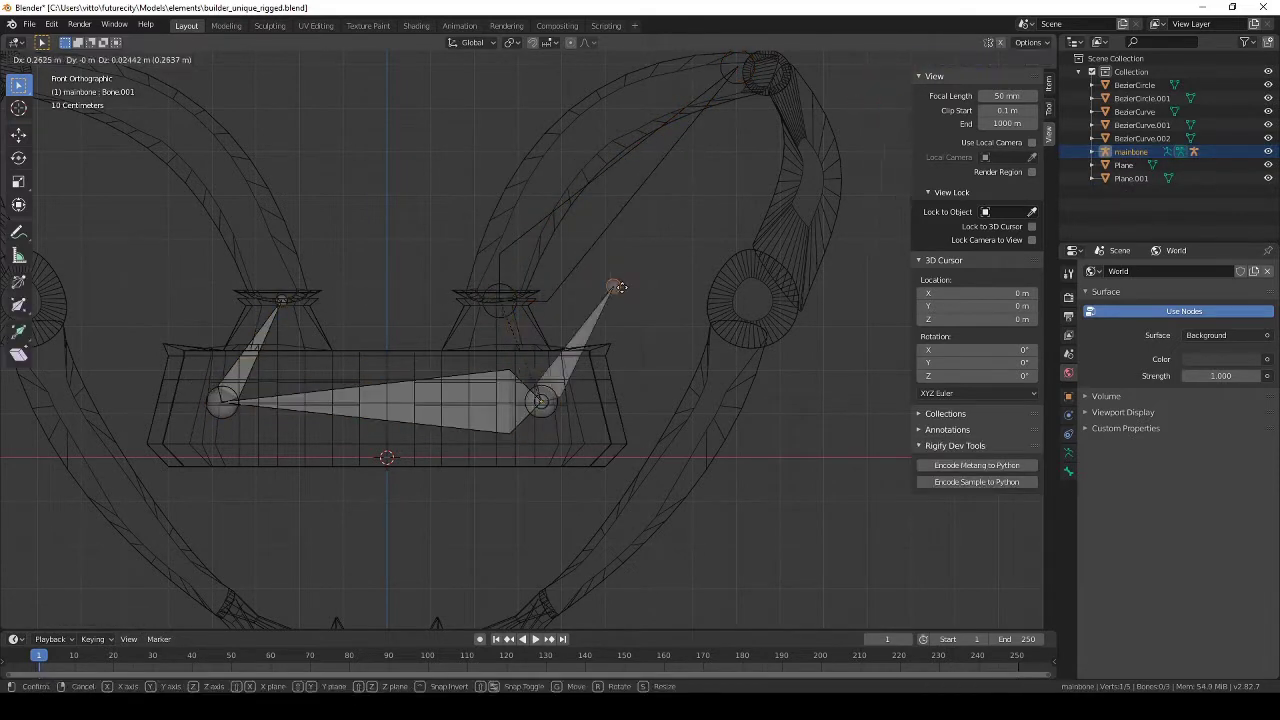
pyautogui.rightClick(622, 287)
pyautogui.hotkey('ctrl', 'z')
pyautogui.hotkey('ctrl', 'z')
pyautogui.hotkey('ctrl', 'z')
pyautogui.hotkey('ctrl', 'z')
pyautogui.press('g')
pyautogui.rightClick(545, 300)
# Replace the firstarmR armature with a new bone inside mainbone, running from the right-hand mount to the joint at the arm's top.
pyautogui.click(583, 277)
pyautogui.press('Delete')
pyautogui.press('Tab')
pyautogui.hotkey('shift', 'a')
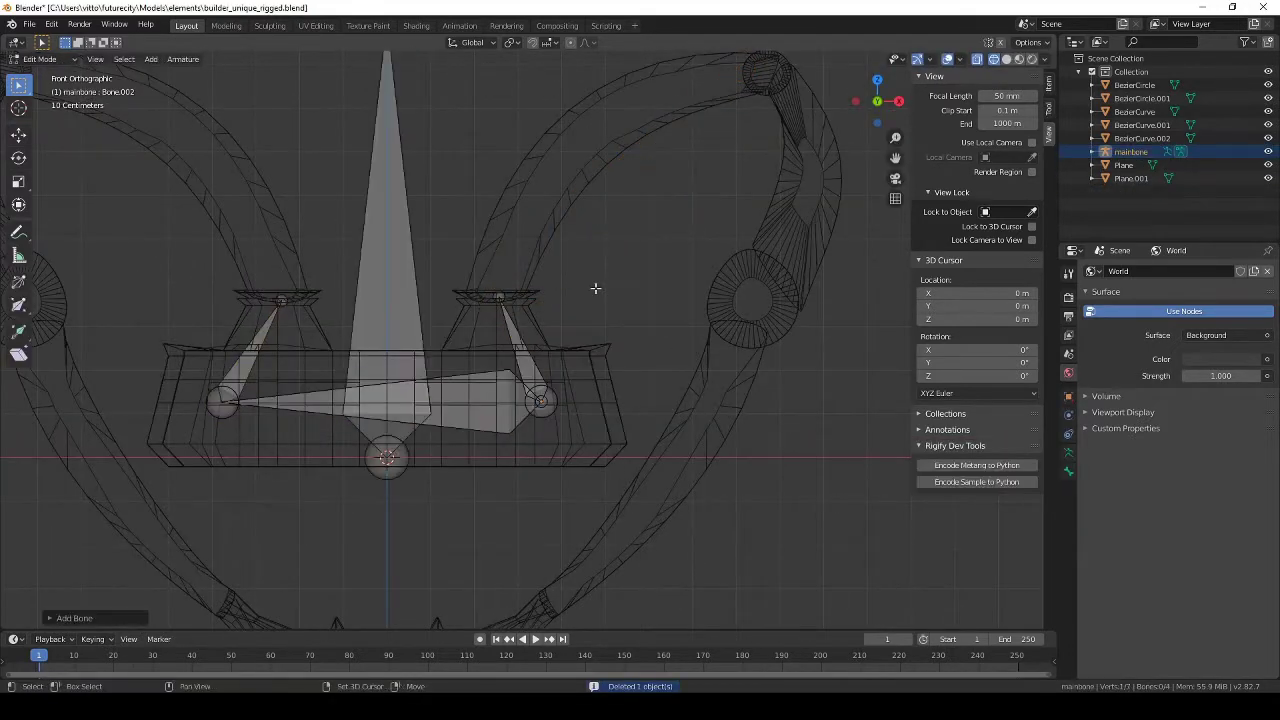
pyautogui.click(388, 457)
pyautogui.press('g')
pyautogui.click(503, 273)
pyautogui.press('g')
pyautogui.click(451, 335)
pyautogui.press('g')
# Parent the new right-hand arm bone to the right-hand mount bone with the Connected option.
pyautogui.keyDown('shift'); pyautogui.click(458, 367); pyautogui.keyUp('shift')
pyautogui.hotkey('ctrl', 'p')
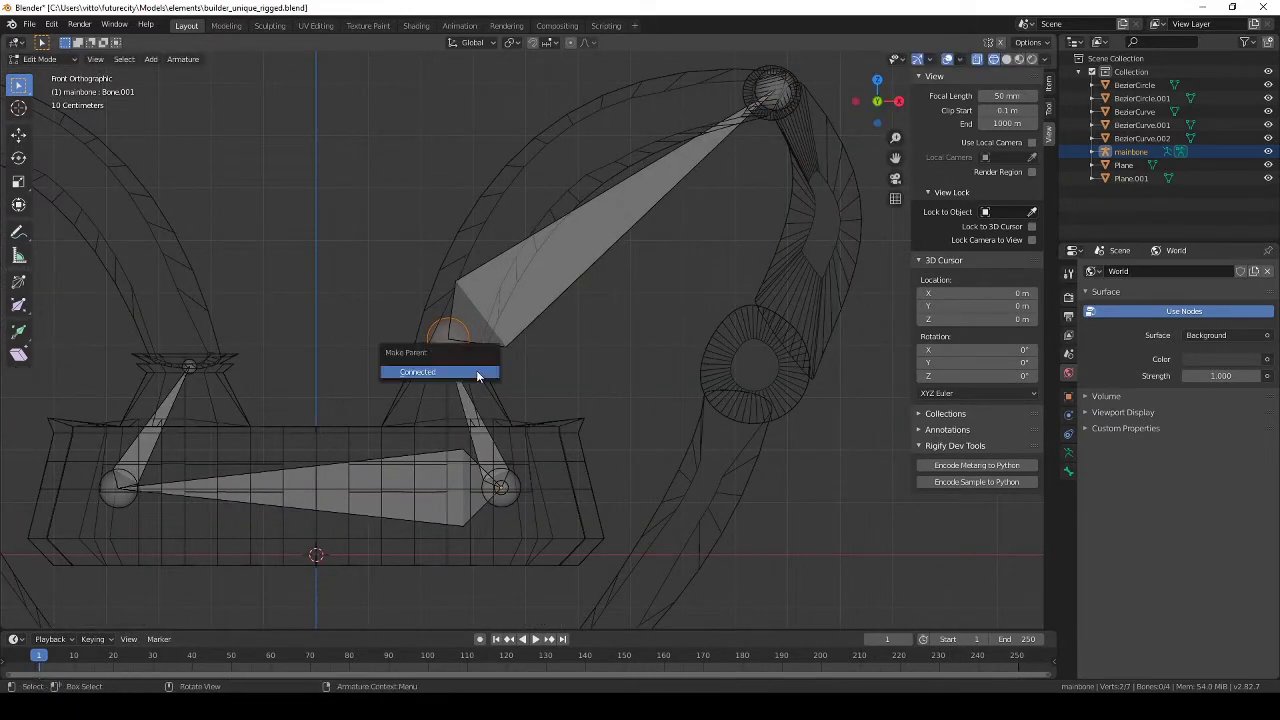
pyautogui.click(477, 376)
# Rename the right-hand upper arm bone as firstArmR.
pyautogui.click(557, 266)
pyautogui.press('F2')
pyautogui.write('firstArmR')
pyautogui.press('Return')
pyautogui.press('Tab')
pyautogui.scroll(-1, 557, 274)
# Add another bone to mainbone and stretch it from the left-hand mount to near the left arm's top joint.
pyautogui.press('Tab')
pyautogui.hotkey('shift', 'a')
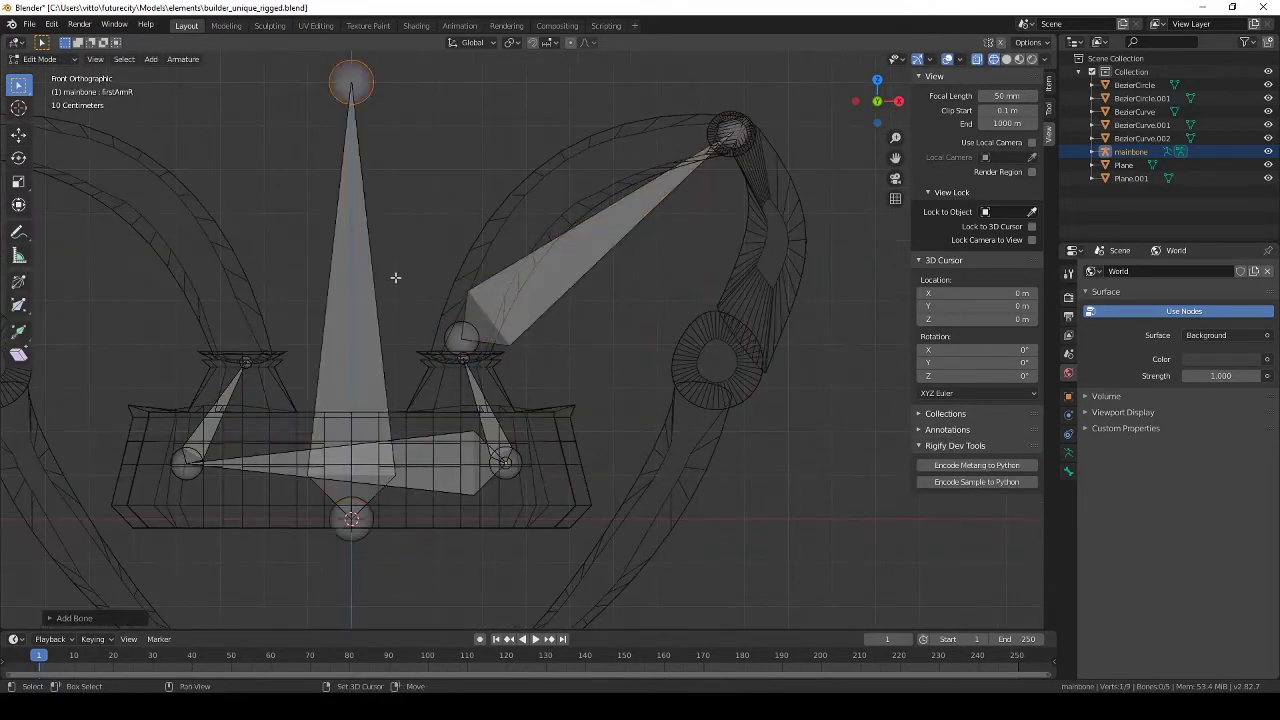
pyautogui.click(351, 519)
pyautogui.press('g')
pyautogui.keyDown('shift'); pyautogui.moveTo(240, 340); pyautogui.dragTo(440, 364, button='middle'); pyautogui.keyUp('shift')
pyautogui.click(551, 110)
pyautogui.press('g')
pyautogui.scroll(-1, 190, 200)
pyautogui.click(255, 277)
pyautogui.click(519, 288)
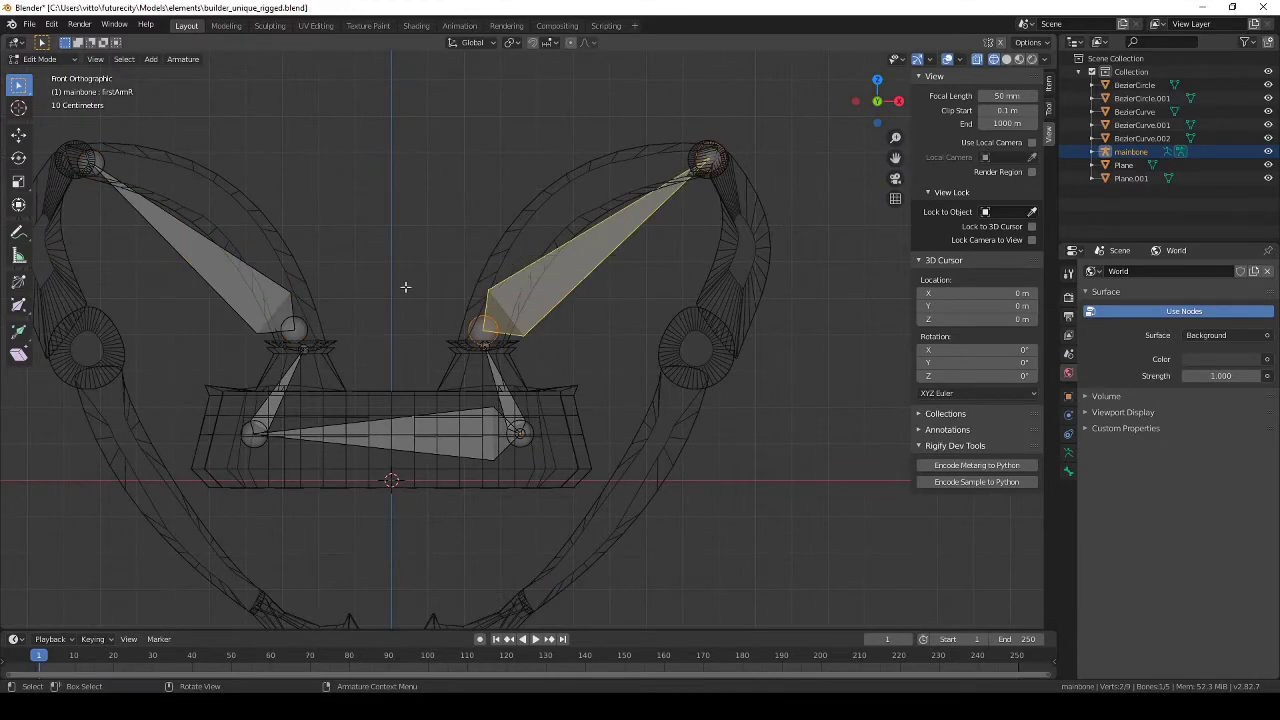
# Rename the left-hand upper arm bone as firstArmL and move its tip onto the left arm's top joint.
pyautogui.click(262, 276)
pyautogui.press('F2')
pyautogui.write('firstArmL')
pyautogui.press('Return')
pyautogui.click(89, 163)
pyautogui.press('g')
pyautogui.press('Tab')
pyautogui.press('Tab')
pyautogui.click(725, 176)
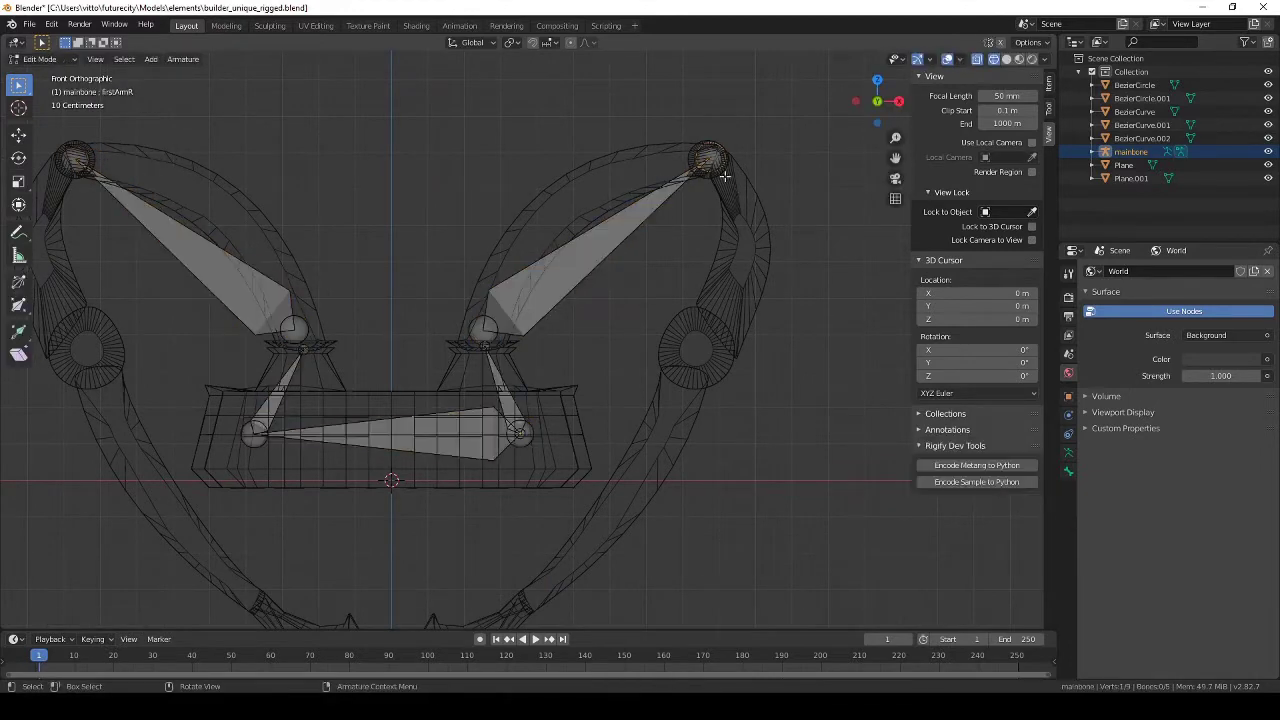
pyautogui.press('e')
pyautogui.rightClick(777, 251)
pyautogui.scroll(5, 770, 220)
pyautogui.keyDown('shift'); pyautogui.moveTo(758, 175); pyautogui.dragTo(483, 428, button='middle'); pyautogui.keyUp('shift')
pyautogui.scroll(2, 483, 428)
pyautogui.keyDown('shift'); pyautogui.moveTo(790, 72); pyautogui.dragTo(514, 278, button='middle'); pyautogui.keyUp('shift')
pyautogui.hotkey('ctrl', 'z')
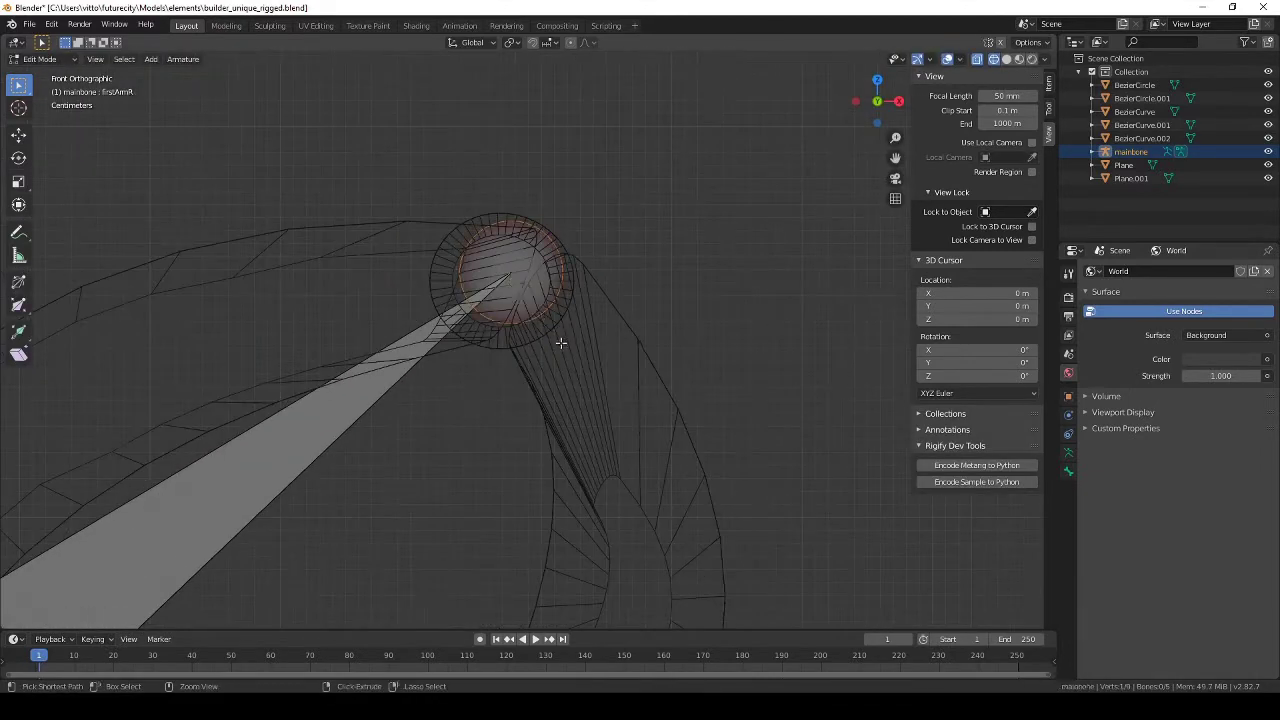
# Extrude a bone from the tip of firstArmR down to the right elbow joint and rename it secondArmR.
pyautogui.scroll(-7, 561, 343)
pyautogui.press('e')
pyautogui.click(549, 534)
pyautogui.click(516, 420)
pyautogui.press('F2')
pyautogui.write('secondArmR')
pyautogui.press('Return')
# Extrude a bone from the right elbow joint down to the right wrist and rename it thirdArmR.
pyautogui.click(656, 282)
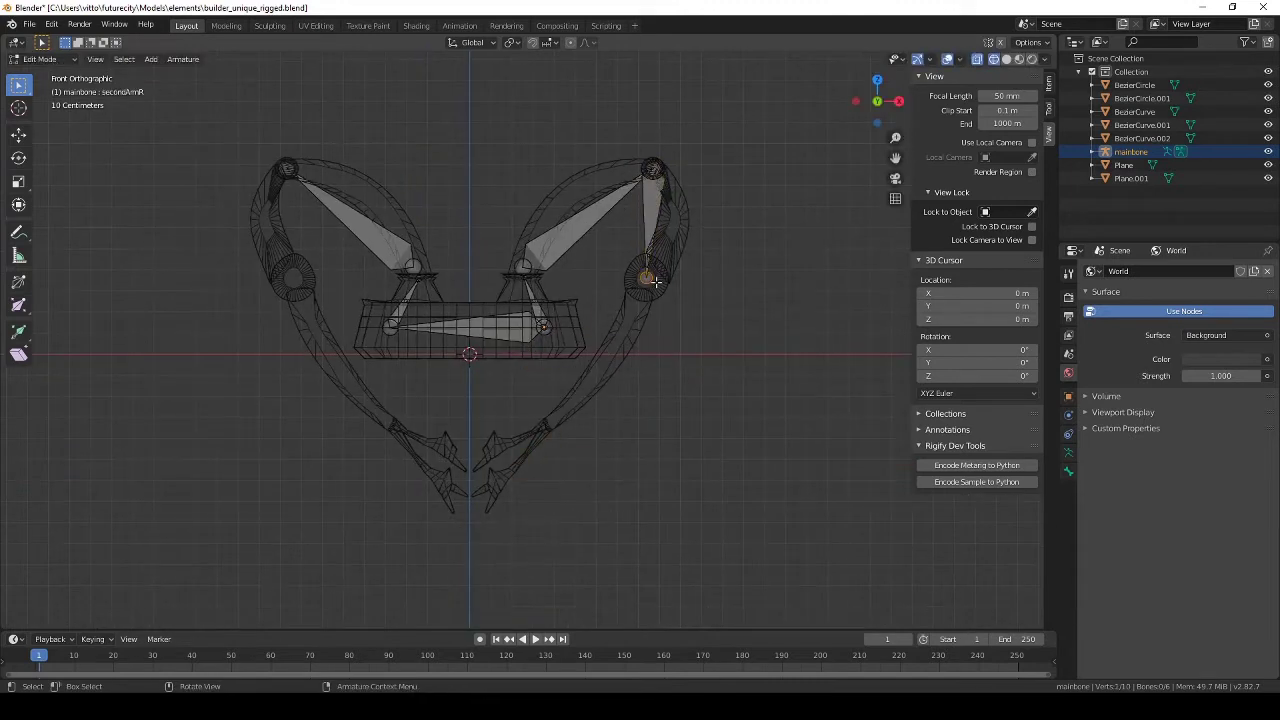
pyautogui.press('e')
pyautogui.click(552, 421)
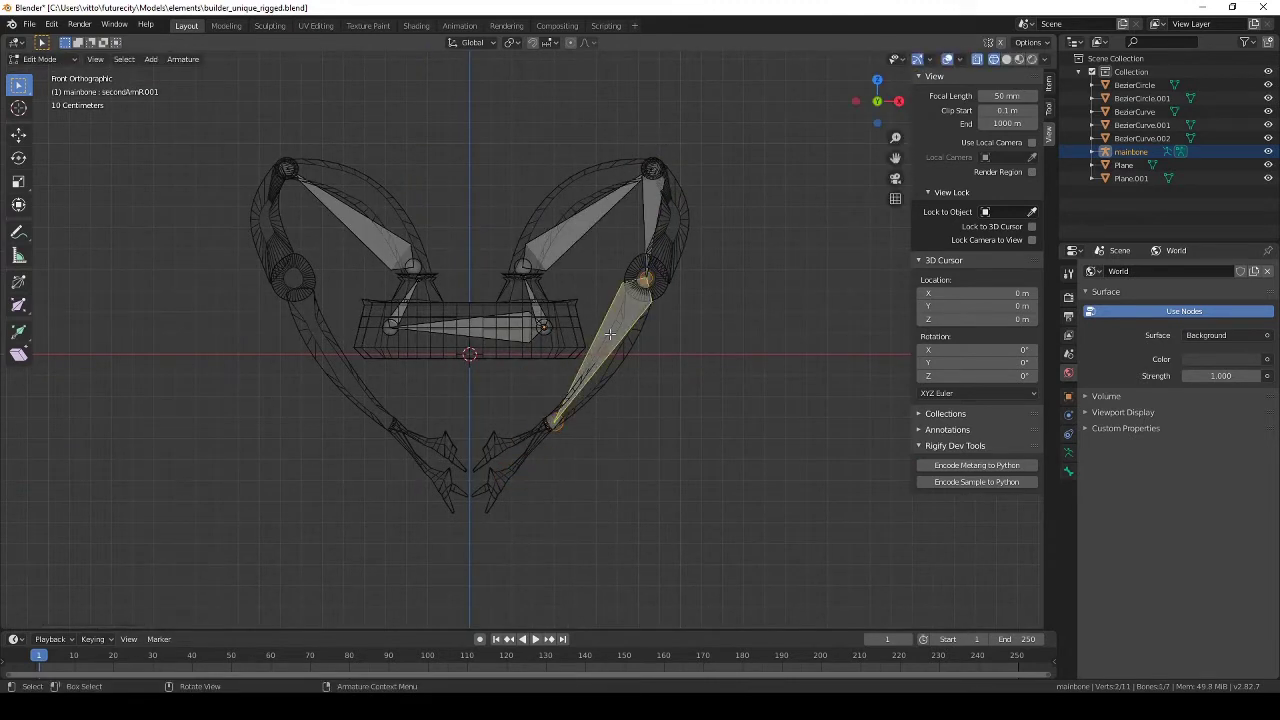
pyautogui.press('F2')
pyautogui.write('thirdArmR')
pyautogui.press('Return')
# Extrude bones from the tip of thirdArmR into the upper and lower claws of the right hand.
pyautogui.press('e')
pyautogui.click(489, 451)
pyautogui.press('Tab')
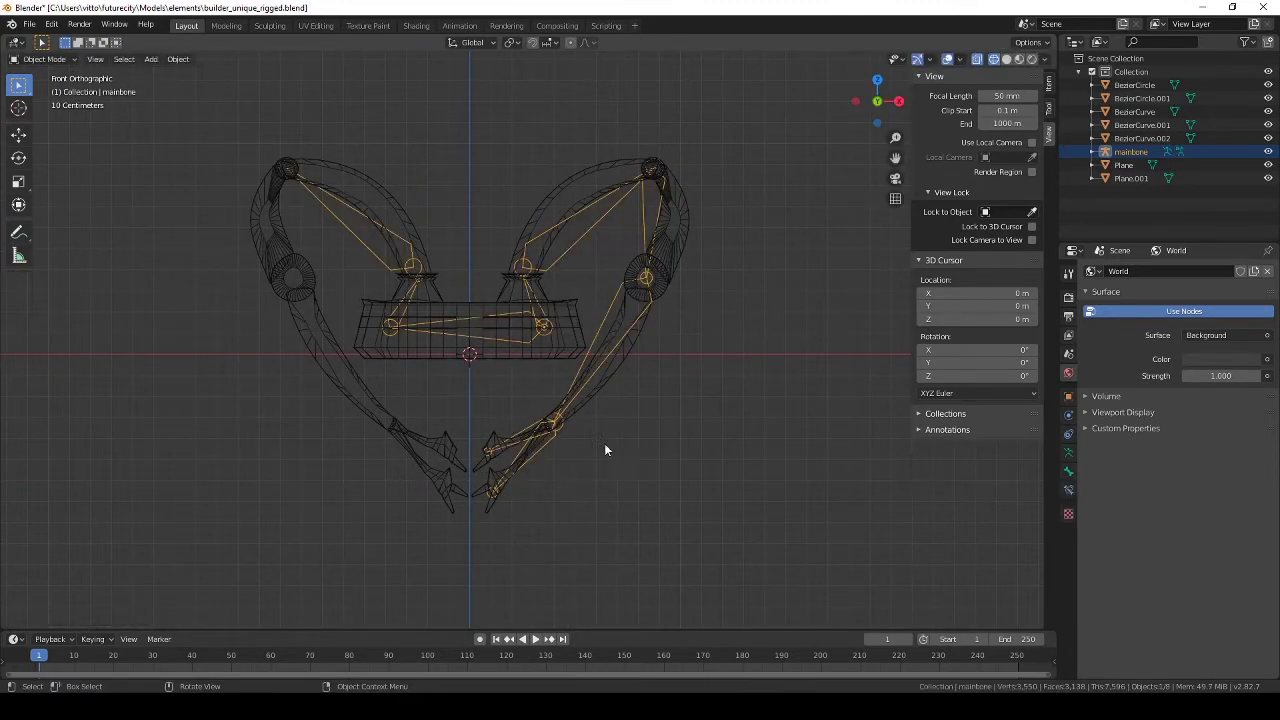
# Extrude a bone from the tip of firstArmL down to the left elbow joint and rename it secondArmL.
pyautogui.press('Tab')
pyautogui.click(285, 170)
pyautogui.press('e')
pyautogui.click(295, 280)
pyautogui.press('F2')
pyautogui.write('secondArmL')
pyautogui.press('Return')
# Extrude a bone from the left elbow joint down to the left wrist and rename it thirdArmL.
pyautogui.press('e')
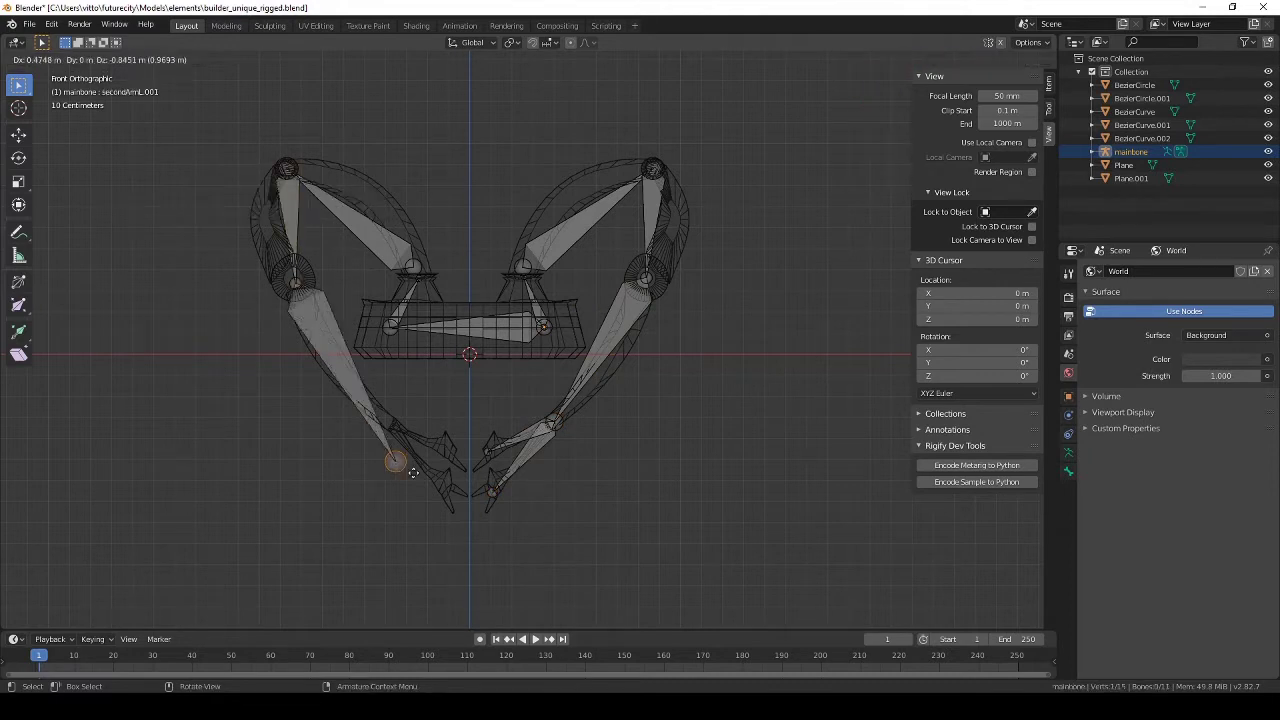
pyautogui.click(402, 430)
pyautogui.press('F2')
pyautogui.write('thirdArmL')
pyautogui.press('Return')
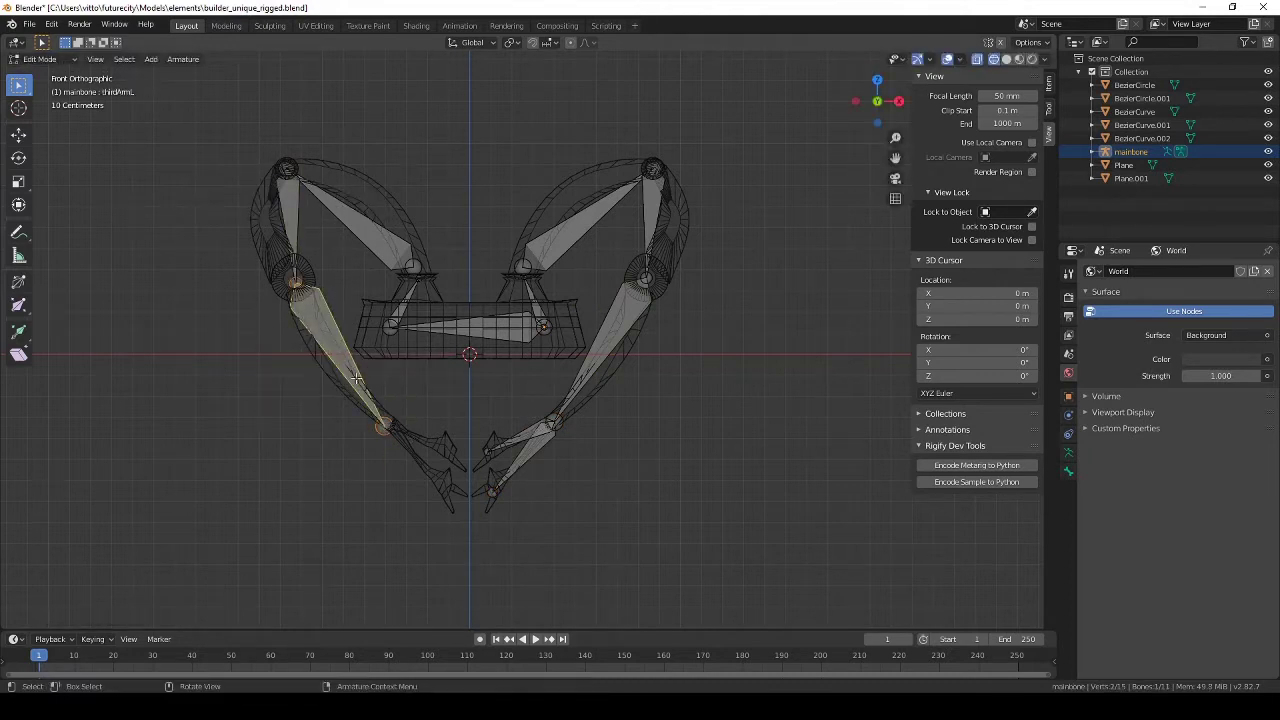
# Extrude two bones from the tip of thirdArmL into the upper and lower claws of the left hand.
pyautogui.press('e')
pyautogui.click(456, 451)
pyautogui.click(385, 427)
pyautogui.press('e')
pyautogui.click(439, 489)
# Move both ends of the body bone outward and lower inside the base, and delete the right-hand mount bone.
pyautogui.click(396, 331)
pyautogui.press('g')
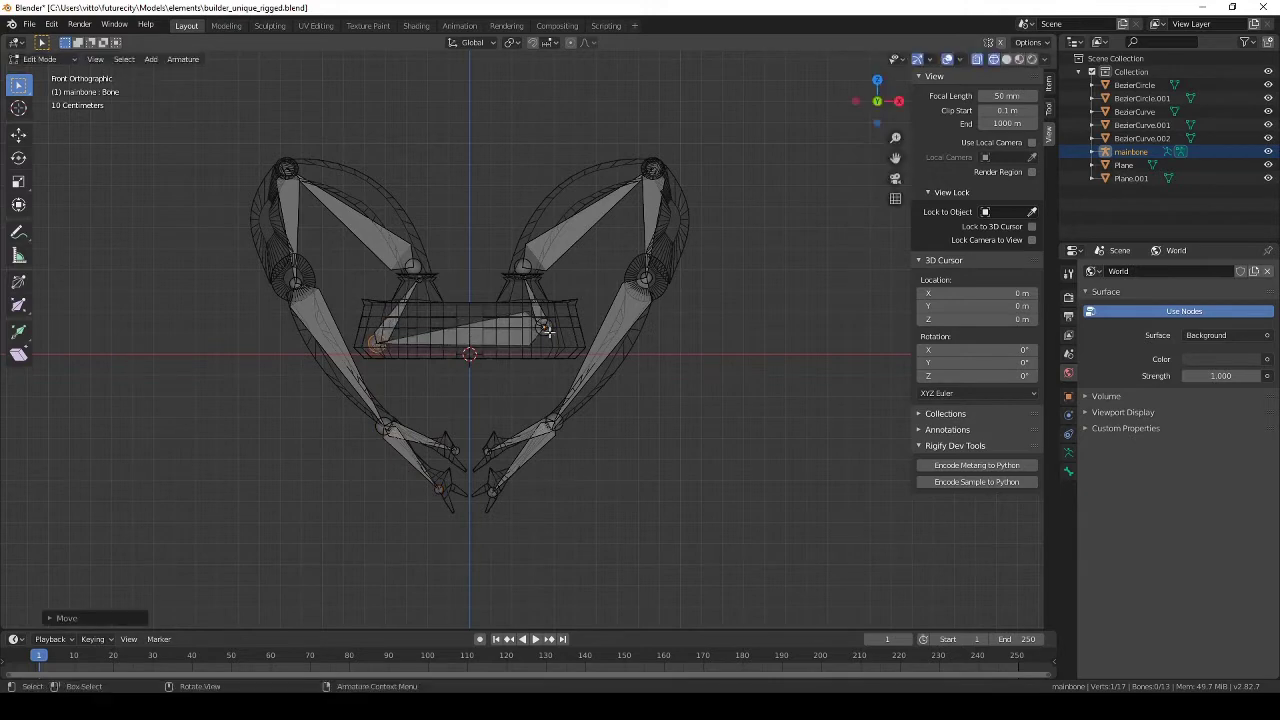
pyautogui.click(546, 331)
pyautogui.scroll(3, 527, 339)
pyautogui.press('g')
pyautogui.press('x')
pyautogui.click(544, 277)
# Rename the body bone and the left-hand mount bone, entering main for each.
pyautogui.click(521, 352)
pyautogui.press('F2')
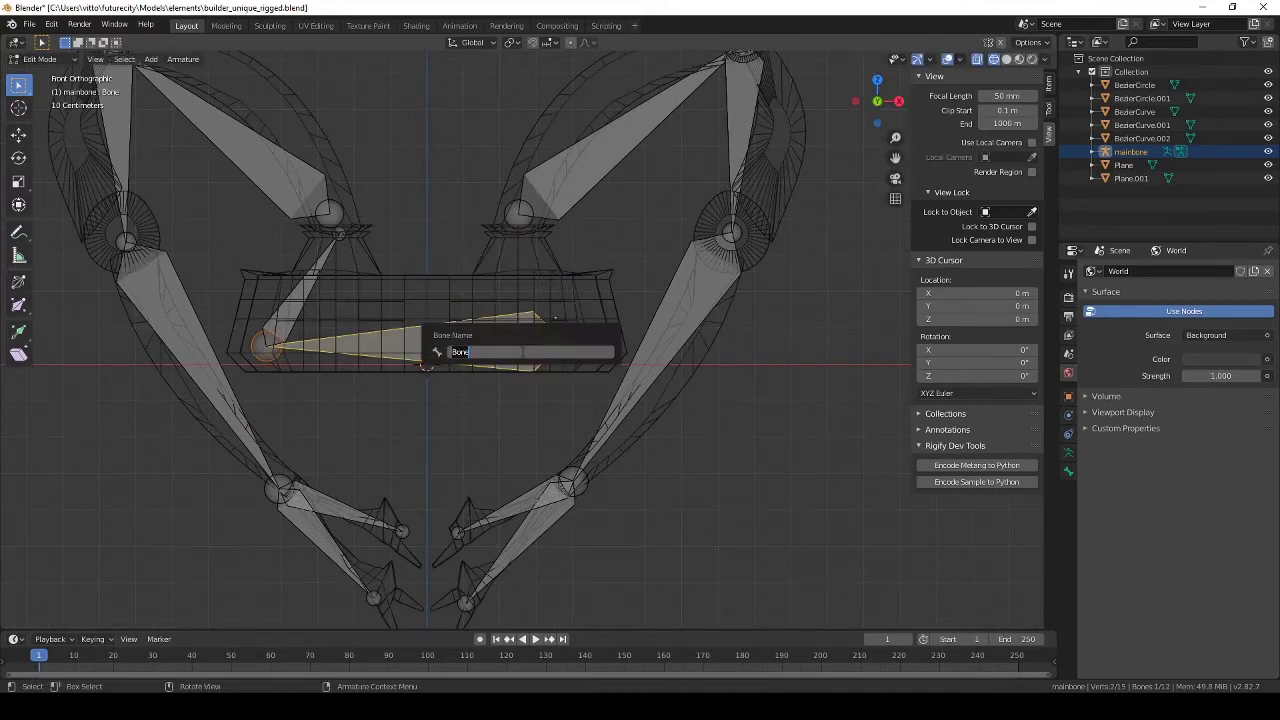
pyautogui.write('main')
pyautogui.click(297, 306)
pyautogui.press('F2')
pyautogui.write('main')
pyautogui.press('Return')
# Extrude a bone from the body bone's right-hand end to the top of the right-hand mount and save the file.
pyautogui.click(569, 338)
pyautogui.press('e')
pyautogui.click(523, 238)
pyautogui.click(563, 341)
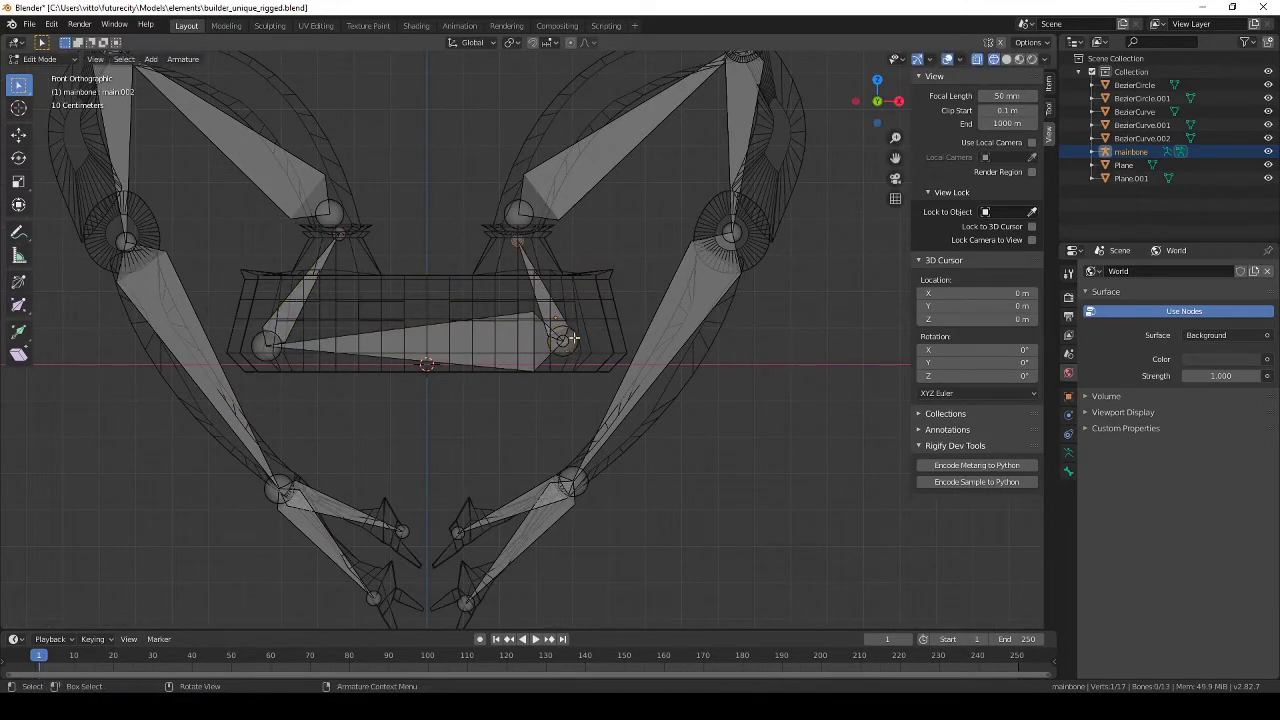
pyautogui.press('Tab')
pyautogui.press('Tab')
pyautogui.press('Tab')
pyautogui.hotkey('ctrl', 's')
# Join all mesh parts of the machine into the base mesh Plane, leaving out the mainbone armature.
pyautogui.moveTo(577, 336)
pyautogui.mouseDown(button='middle')
pyautogui.moveTo(575, 347)
pyautogui.moveTo(582, 313)
pyautogui.mouseUp(button='middle')
pyautogui.press('KP_1')
pyautogui.scroll(-2, 577, 340)
pyautogui.click(700, 190)
pyautogui.click(640, 348)
pyautogui.press('a')
pyautogui.keyDown('shift'); pyautogui.click(582, 227); pyautogui.keyUp('shift')
pyautogui.moveTo(582, 227); pyautogui.dragTo(614, 238, button='middle')
pyautogui.hotkey('ctrl', 'j')
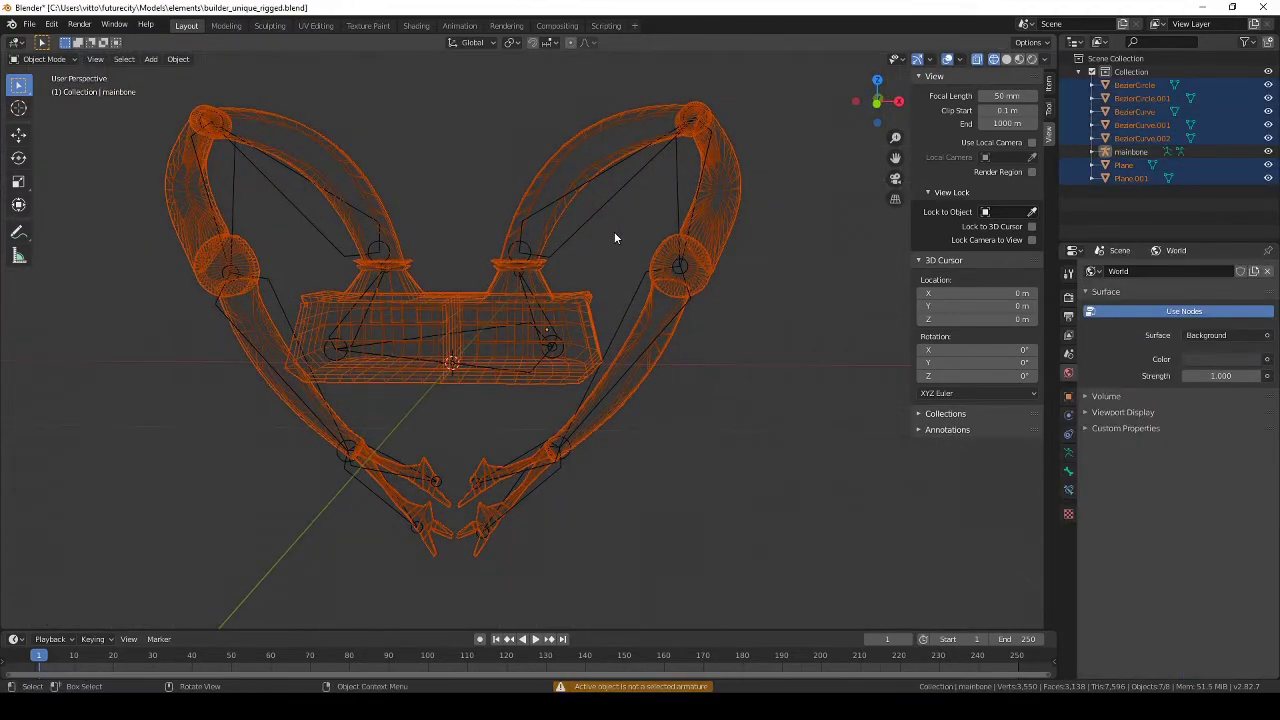
pyautogui.keyDown('shift'); pyautogui.click(565, 374); pyautogui.keyUp('shift')
pyautogui.hotkey('ctrl', 'j')
# UV-unwrap the entire joined mesh.
pyautogui.press('Tab')
pyautogui.press('a')
pyautogui.press('u')
pyautogui.click(588, 394)
pyautogui.click(588, 398)
pyautogui.press('Tab')
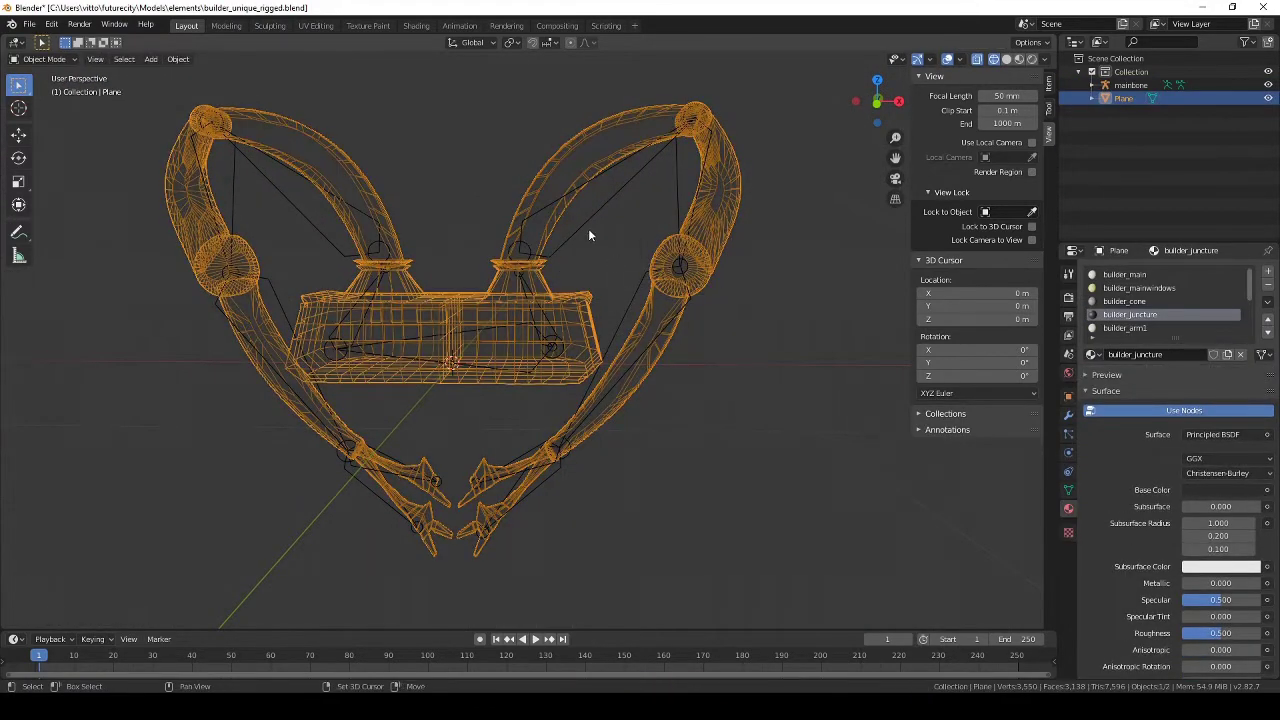
# Parent the joined Plane mesh to the mainbone armature.
pyautogui.keyDown('shift'); pyautogui.click(588, 226); pyautogui.keyUp('shift')
pyautogui.keyDown('shift'); pyautogui.click(582, 315); pyautogui.keyUp('shift')
pyautogui.hotkey('ctrl', 'p')
pyautogui.press('Escape')
pyautogui.keyDown('shift'); pyautogui.rightClick(580, 231); pyautogui.keyUp('shift')
pyautogui.keyDown('shift'); pyautogui.click(580, 231); pyautogui.keyUp('shift')
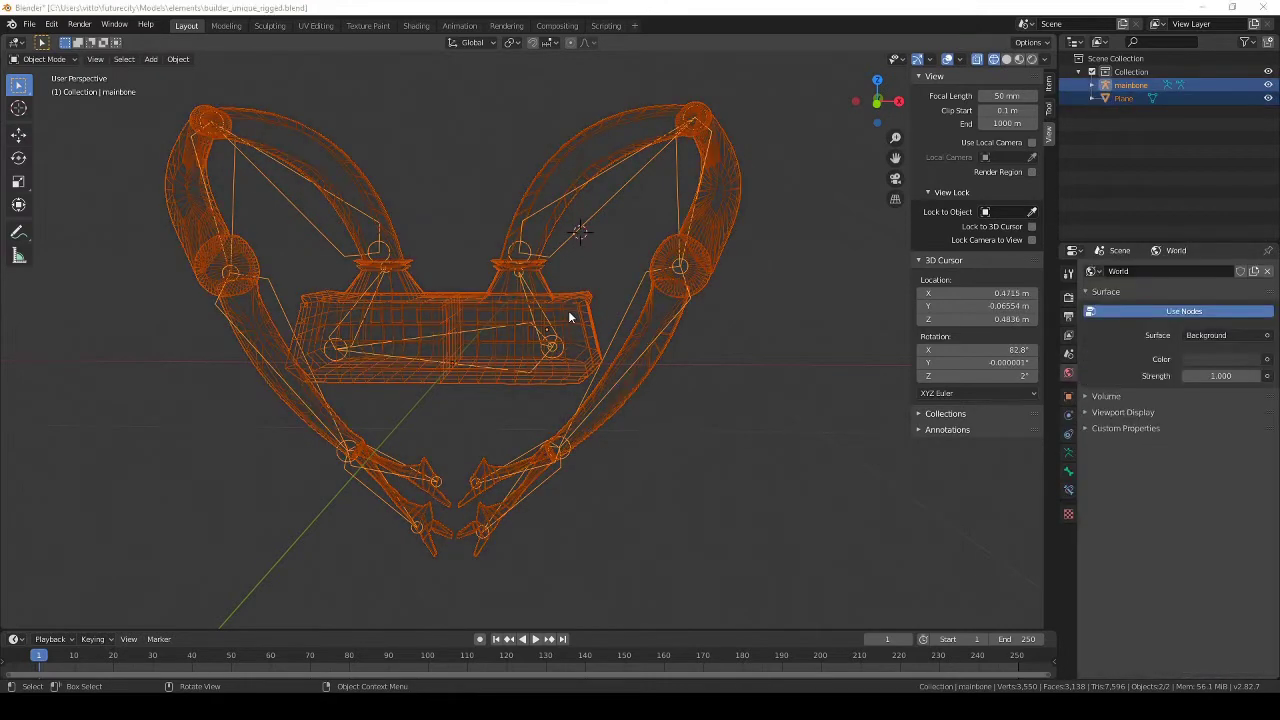
pyautogui.click(569, 316)
pyautogui.keyDown('shift'); pyautogui.click(580, 231); pyautogui.keyUp('shift')
pyautogui.hotkey('ctrl', 'p')
pyautogui.click(561, 216)
# Try moving the right elbow joint of the mainbone armature in Edit Mode, and undo the move.
pyautogui.press('Tab')
pyautogui.click(679, 276)
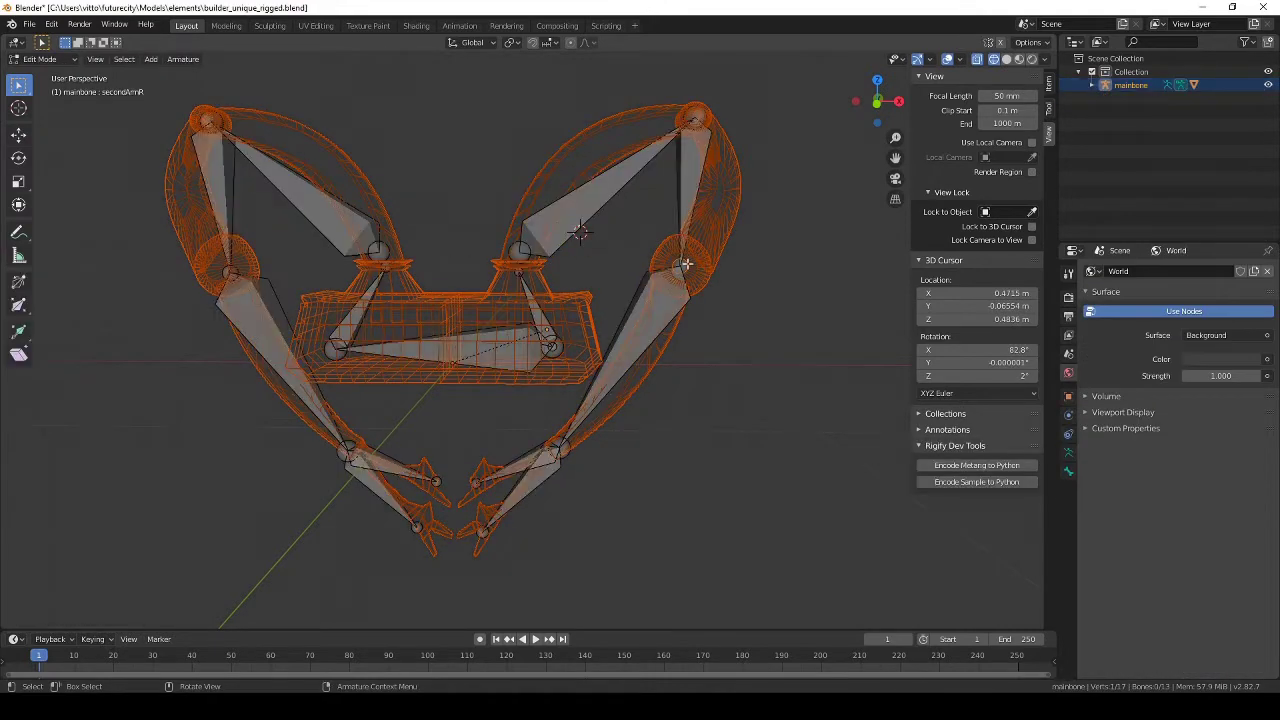
pyautogui.press('g')
pyautogui.click(837, 310)
pyautogui.press('Tab')
pyautogui.hotkey('ctrl', 'z')
pyautogui.hotkey('ctrl', 'z')
pyautogui.hotkey('ctrl', 'z')
pyautogui.hotkey('ctrl', 'z')
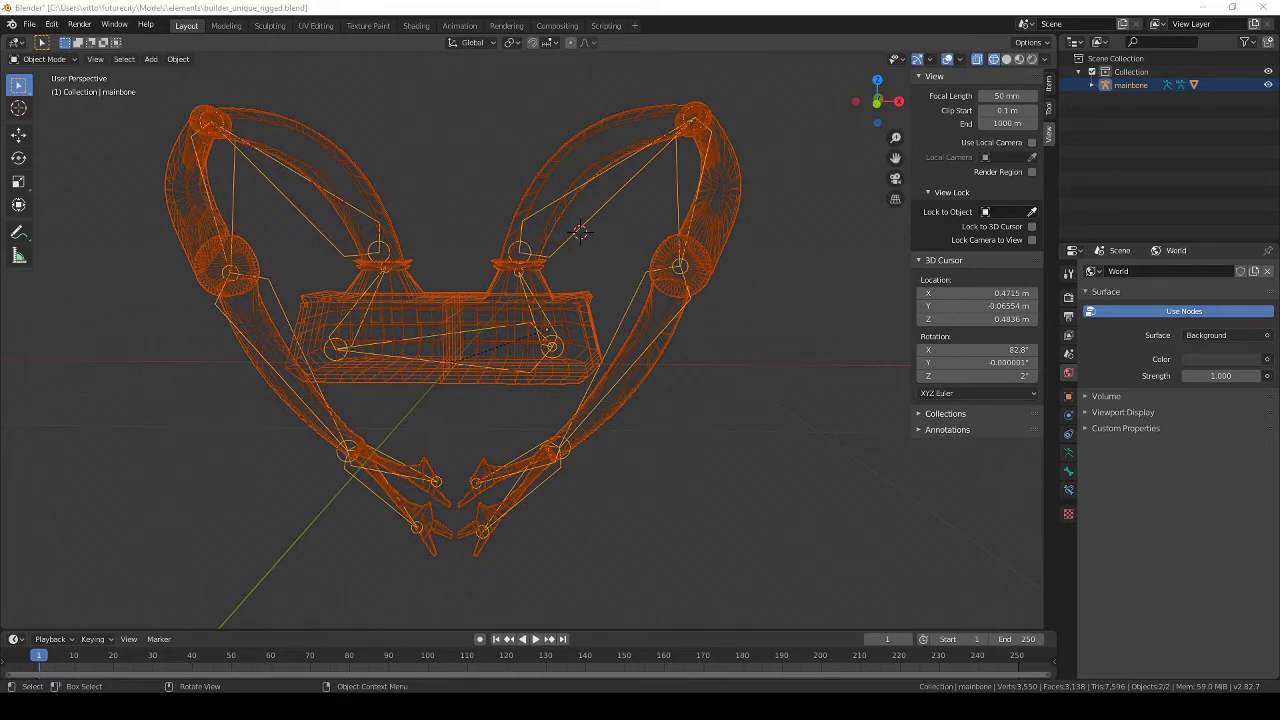
# Try moving the joint at the top of the left arm in Edit Mode to test the mesh's response.
pyautogui.click(598, 277)
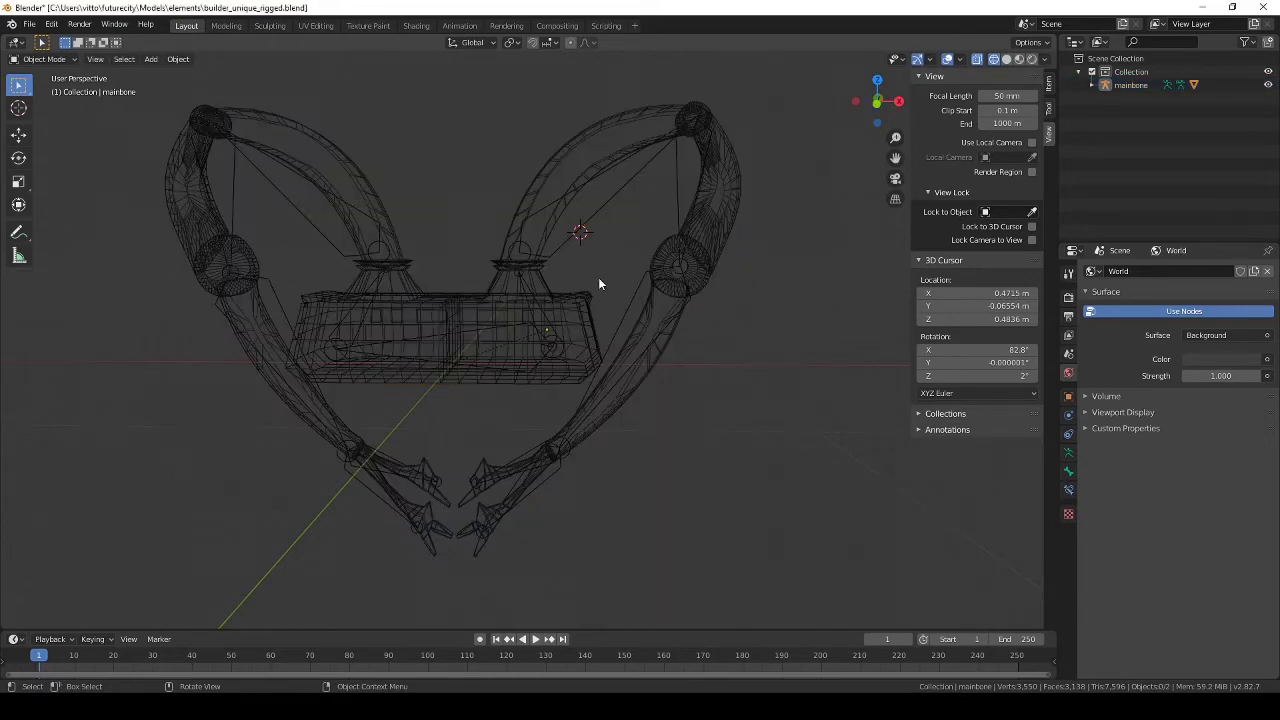
pyautogui.hotkey('ctrl', 'z')
pyautogui.press('Tab')
pyautogui.press('Tab')
pyautogui.click(52, 24)
pyautogui.click(57, 38)
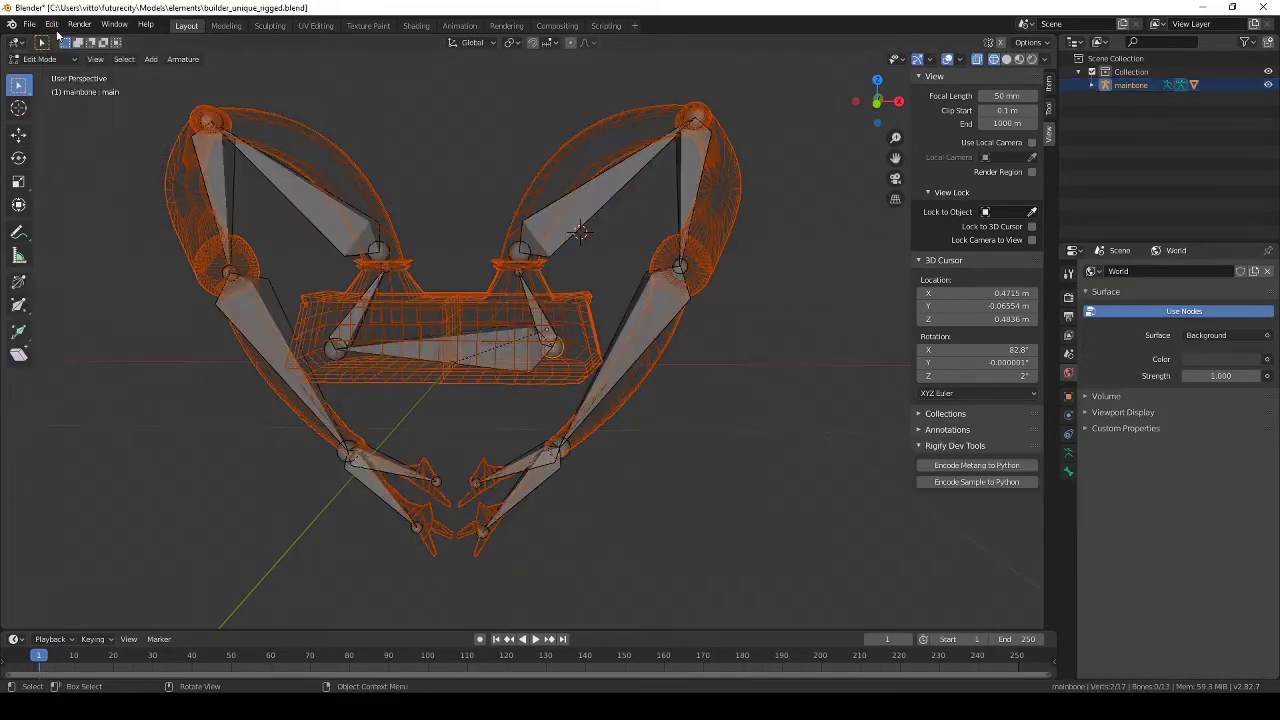
pyautogui.click(217, 123)
pyautogui.press('g')
pyautogui.click(155, 124)
pyautogui.press('Tab')
pyautogui.scroll(-3, 440, 290)
pyautogui.moveTo(508, 300); pyautogui.dragTo(626, 314, button='middle')
# Undo the left arm's joint move and the parenting of the Plane mesh to the armature.
pyautogui.hotkey('ctrl', 'z')
pyautogui.hotkey('ctrl', 'z')
pyautogui.hotkey('ctrl', 'z')
pyautogui.hotkey('ctrl', 'z')
pyautogui.hotkey('ctrl', 'z')
pyautogui.hotkey('ctrl', 'z')
pyautogui.hotkey('ctrl', 'z')
pyautogui.hotkey('ctrl', 'z')
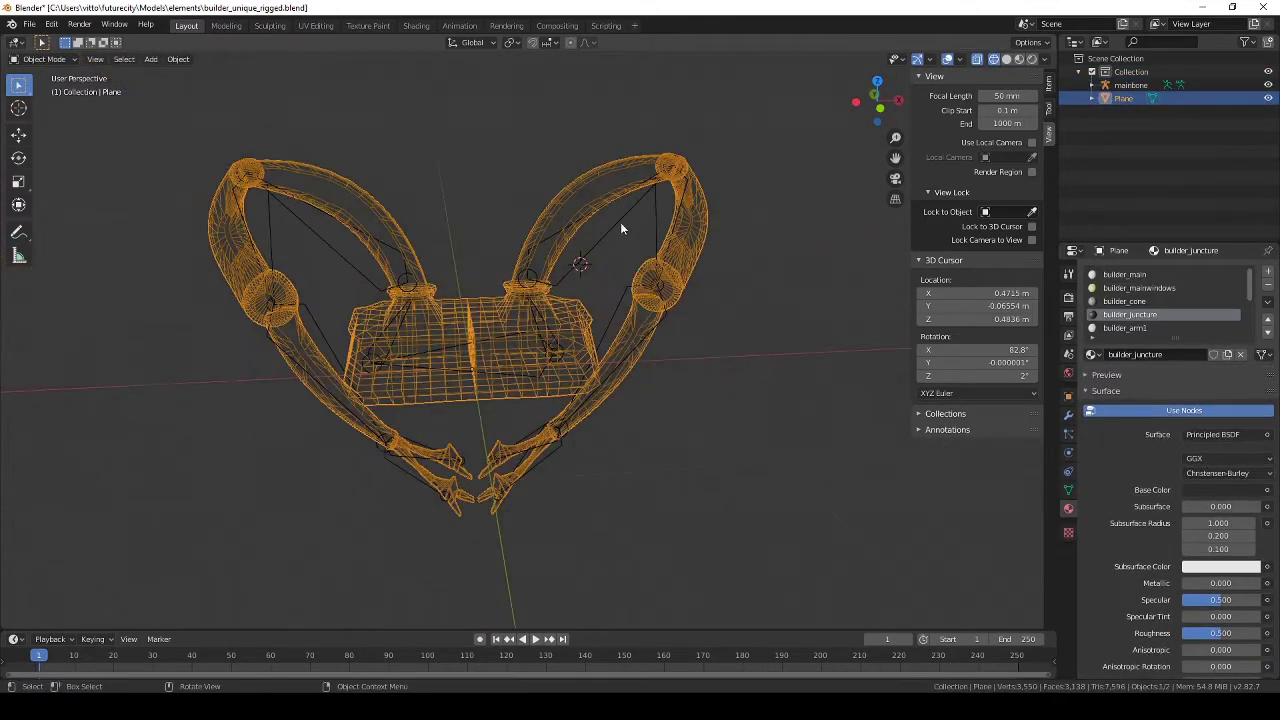
# Parent the Plane mesh to the mainbone armature with automatic weights.
pyautogui.press('a')
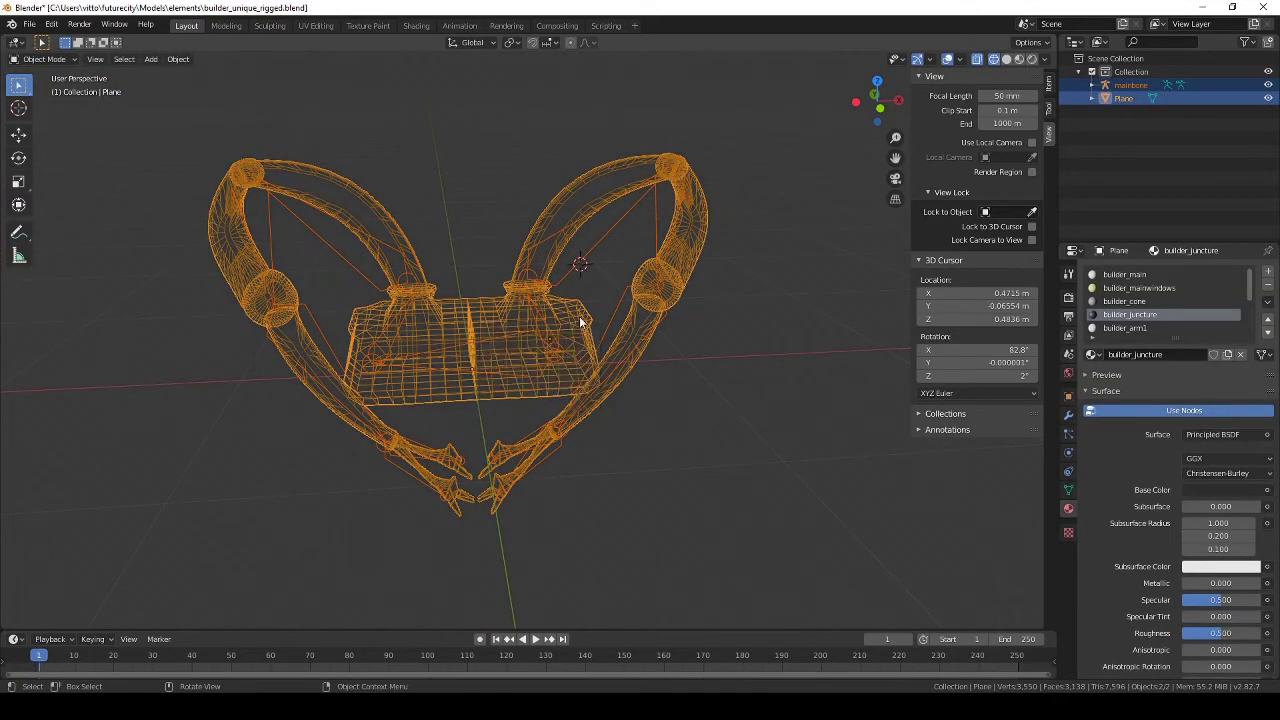
pyautogui.keyDown('shift'); pyautogui.click(579, 316); pyautogui.keyUp('shift')
pyautogui.hotkey('ctrl', 'p')
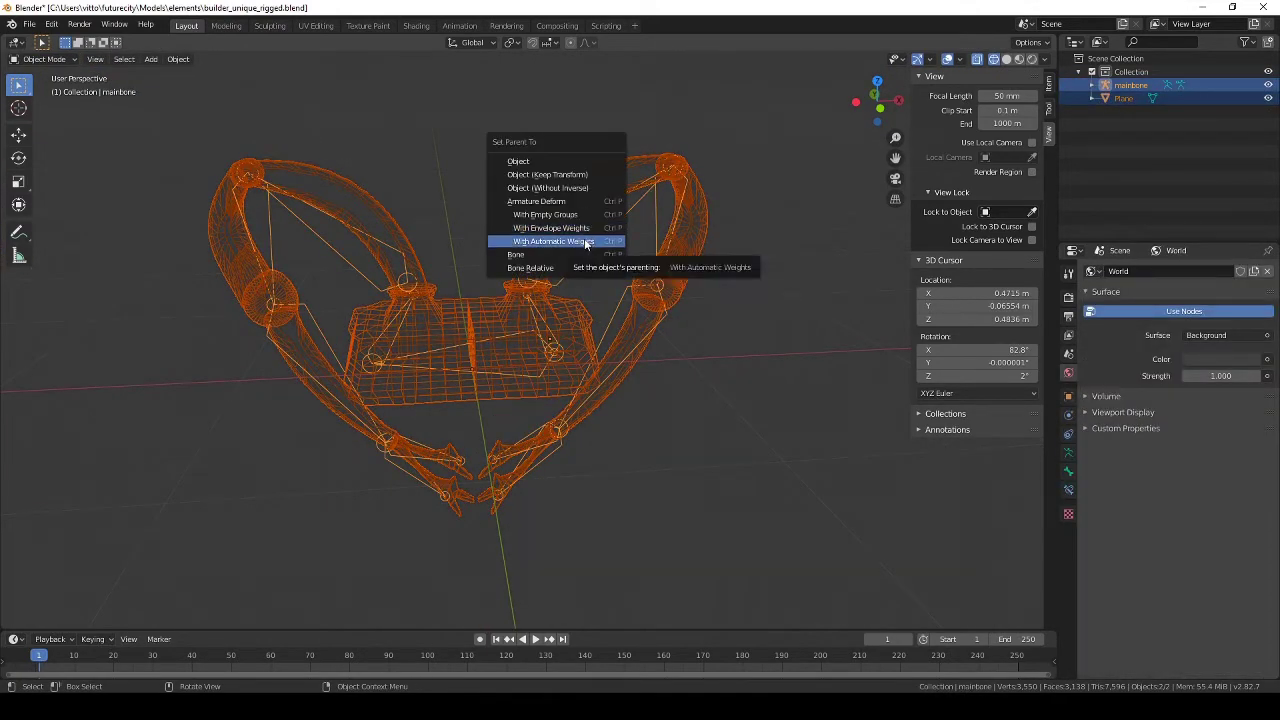
pyautogui.click(588, 241)
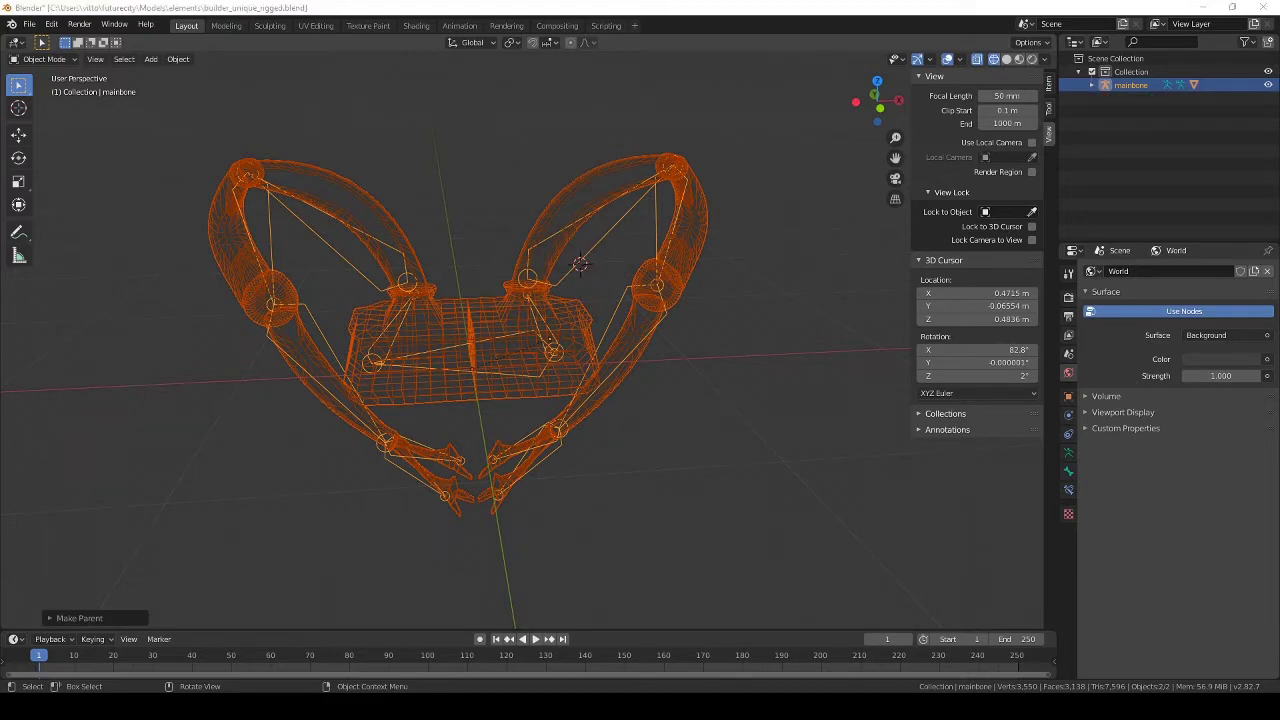
# Select only the mainbone armature, pick its secondArmR bone and switch the armature to Pose Mode.
pyautogui.click(610, 321)
pyautogui.press('Tab')
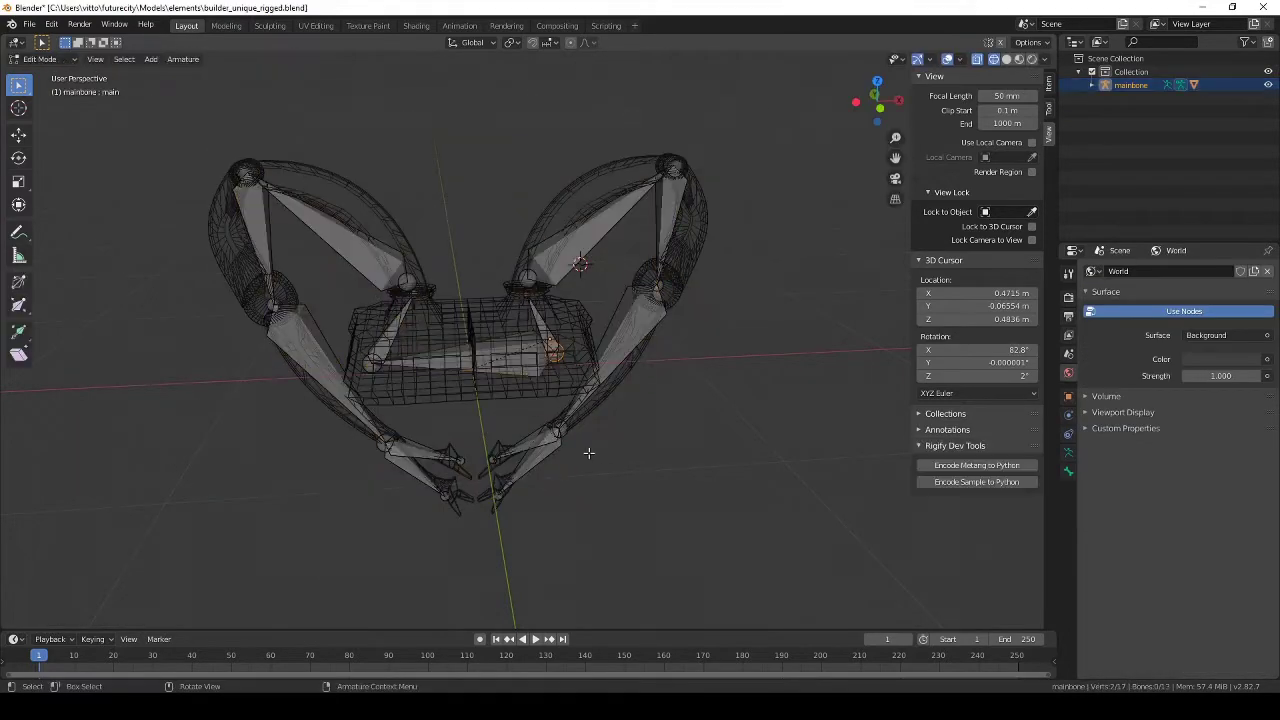
pyautogui.moveTo(596, 447); pyautogui.dragTo(507, 407, button='middle')
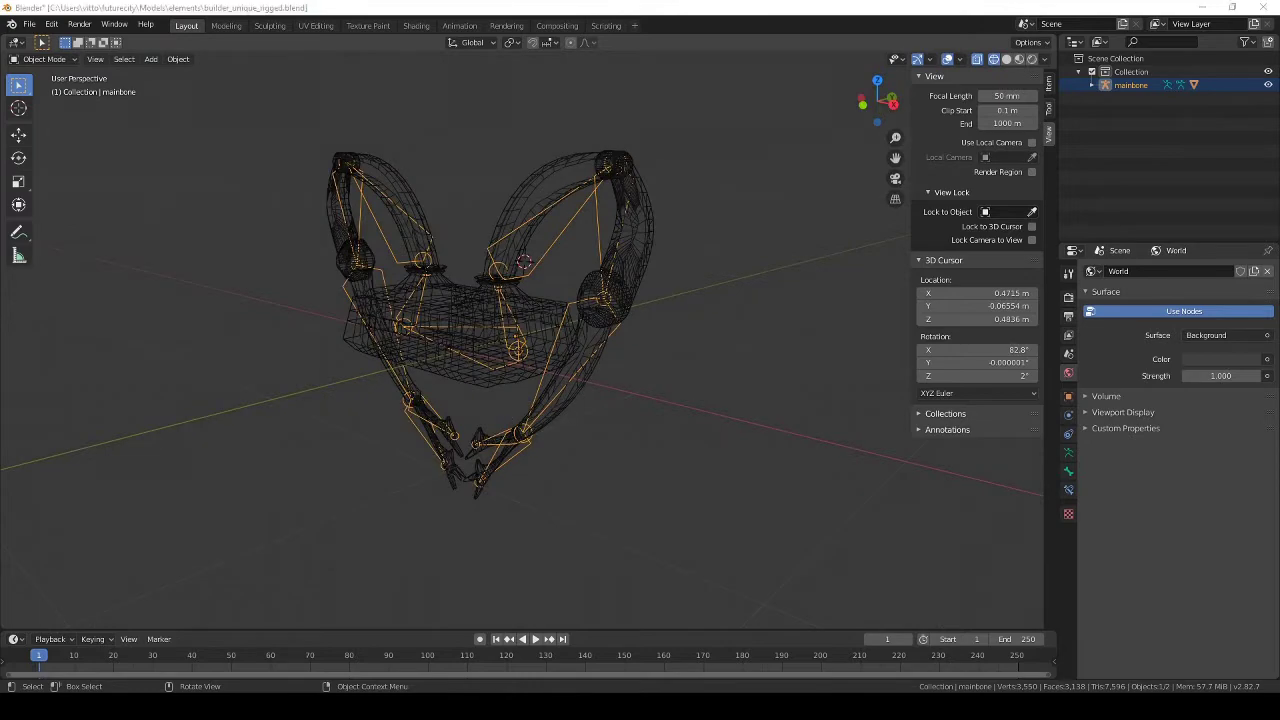
pyautogui.click(38, 58)
pyautogui.click(56, 106)
pyautogui.click(604, 305)
pyautogui.moveTo(604, 305); pyautogui.dragTo(717, 374, button='middle')
pyautogui.press('Tab')
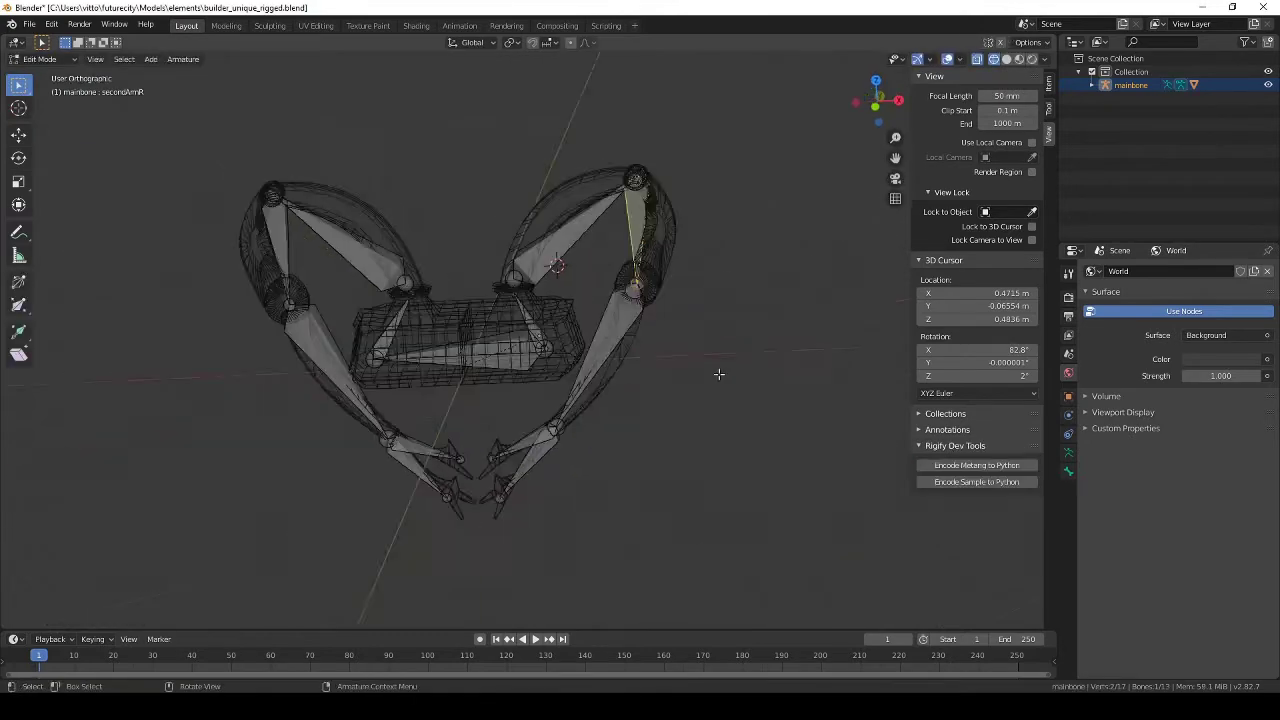
pyautogui.press('KP_3')
pyautogui.click(42, 59)
pyautogui.click(56, 106)
pyautogui.moveTo(518, 278); pyautogui.dragTo(606, 323, button='middle')
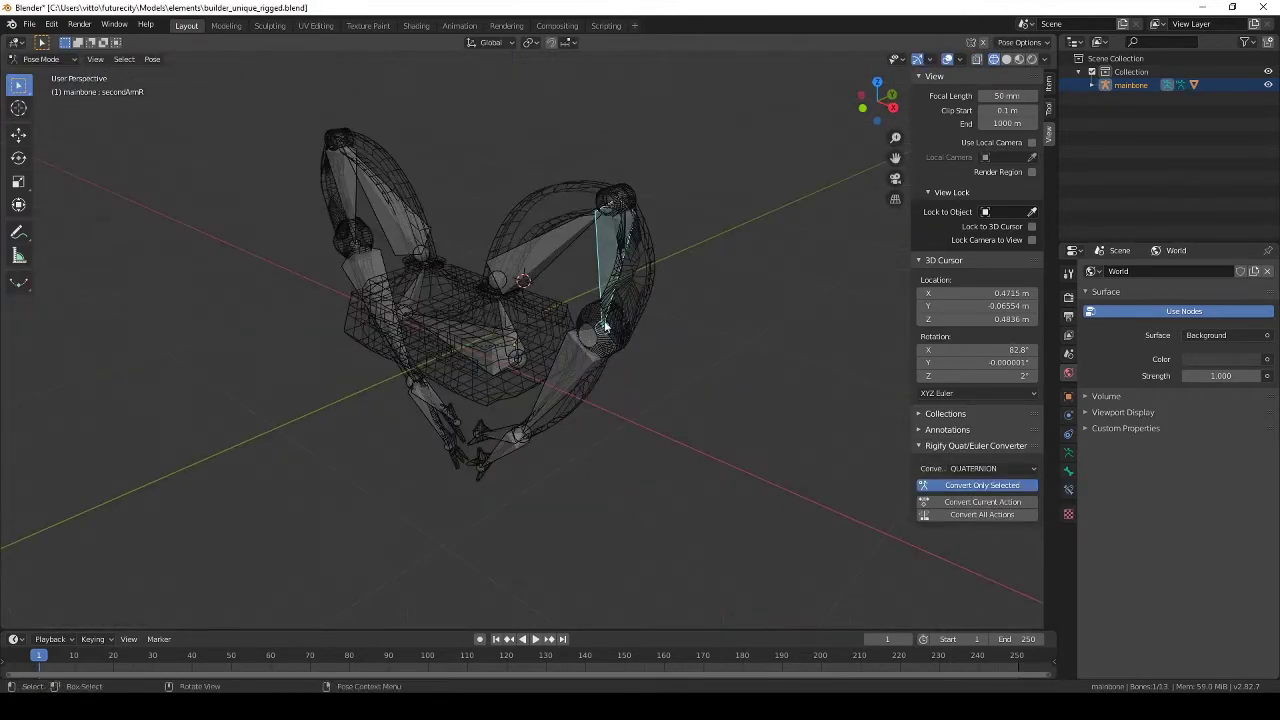
# Try rotating the secondArmR bone in Pose Mode, and undo the rotation.
pyautogui.press('r')
pyautogui.click(676, 318)
pyautogui.moveTo(566, 440); pyautogui.dragTo(648, 412, button='middle')
pyautogui.hotkey('ctrl', 'z')
# Try rotating the firstArmR bone in Pose Mode as seen from the top.
pyautogui.press('KP_7')
pyautogui.moveTo(537, 374); pyautogui.dragTo(526, 296, button='middle')
pyautogui.click(526, 296)
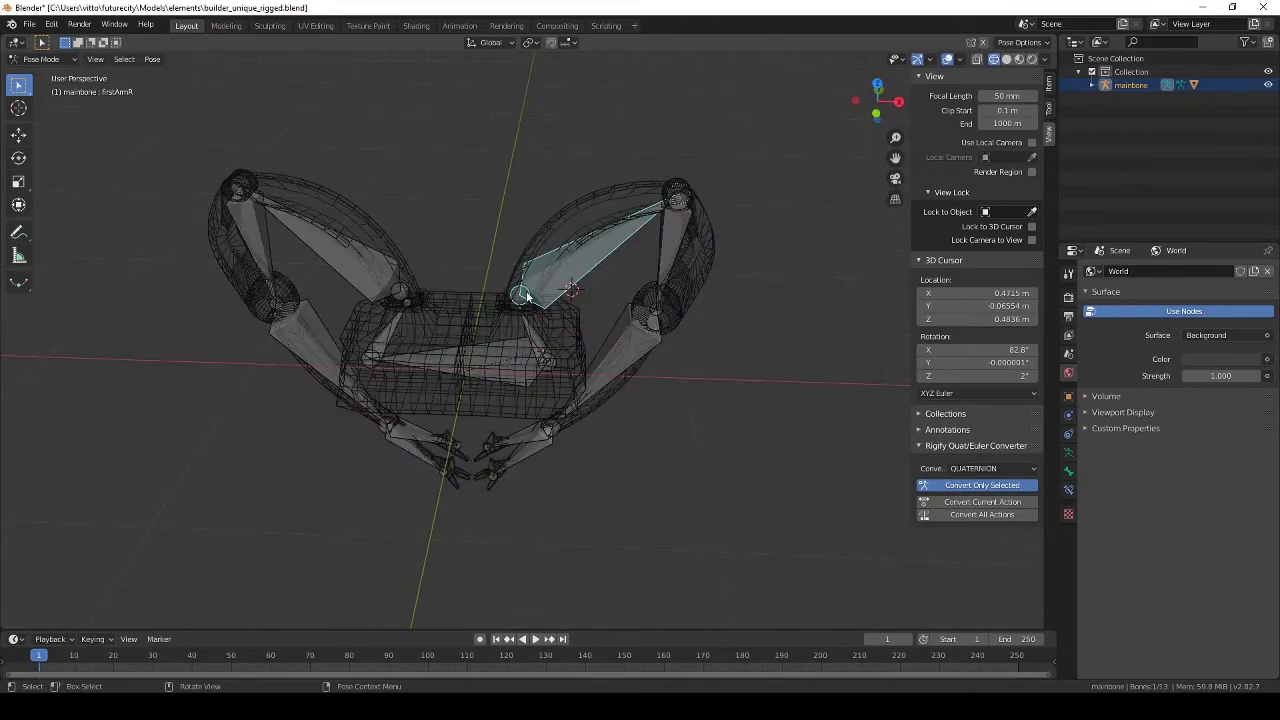
pyautogui.press('KP_7')
pyautogui.press('r')
pyautogui.click(622, 465)
pyautogui.press('Tab')
pyautogui.moveTo(660, 430)
pyautogui.mouseDown(button='middle')
pyautogui.moveTo(636, 294)
pyautogui.moveTo(503, 289)
pyautogui.mouseUp(button='middle')
pyautogui.press('Tab')
# Switch the viewport to solid shading and examine the posed machine from the top.
pyautogui.press('z')
pyautogui.click(600, 295)
pyautogui.moveTo(600, 295)
pyautogui.mouseDown(button='middle')
pyautogui.moveTo(772, 285)
pyautogui.moveTo(563, 443)
pyautogui.mouseUp(button='middle')
pyautogui.click(610, 362)
pyautogui.press('KP_7')
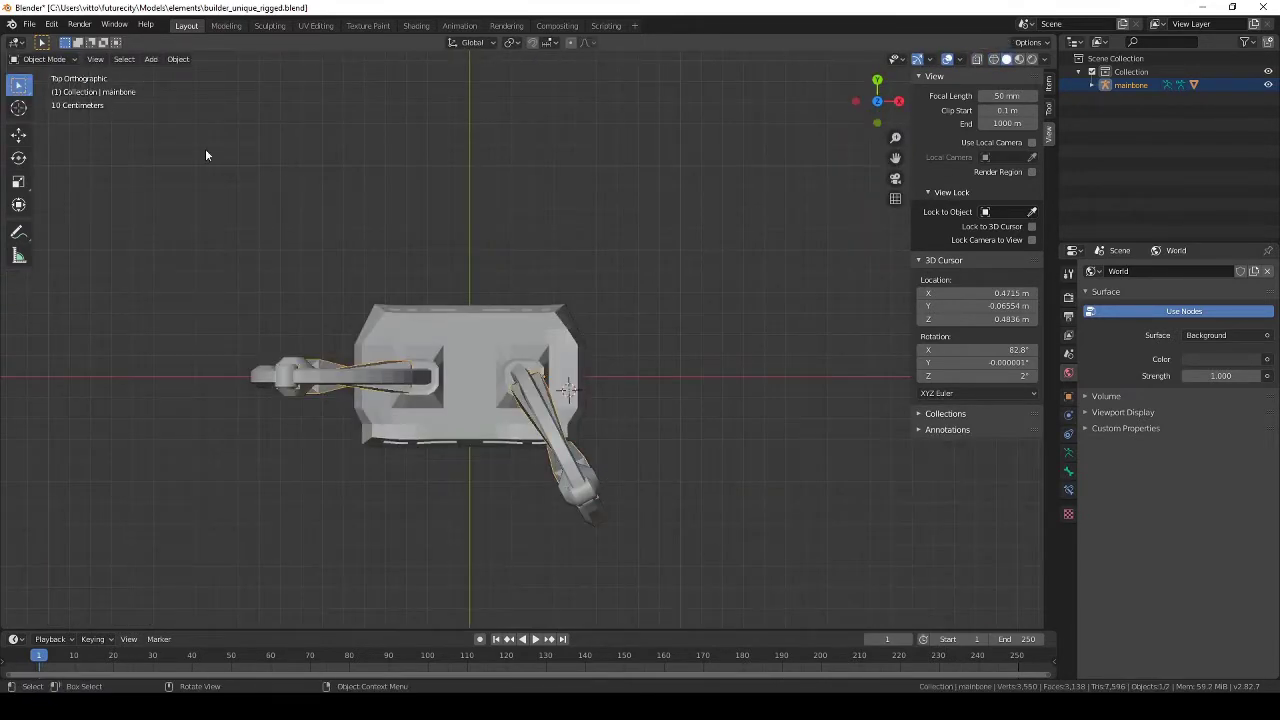
# Undo the firstArmR bone's rotation, deselect the bones and save the rigged file.
pyautogui.hotkey('ctrl', 'z')
pyautogui.moveTo(271, 163); pyautogui.dragTo(410, 234, button='middle')
pyautogui.hotkey('ctrl', 's')
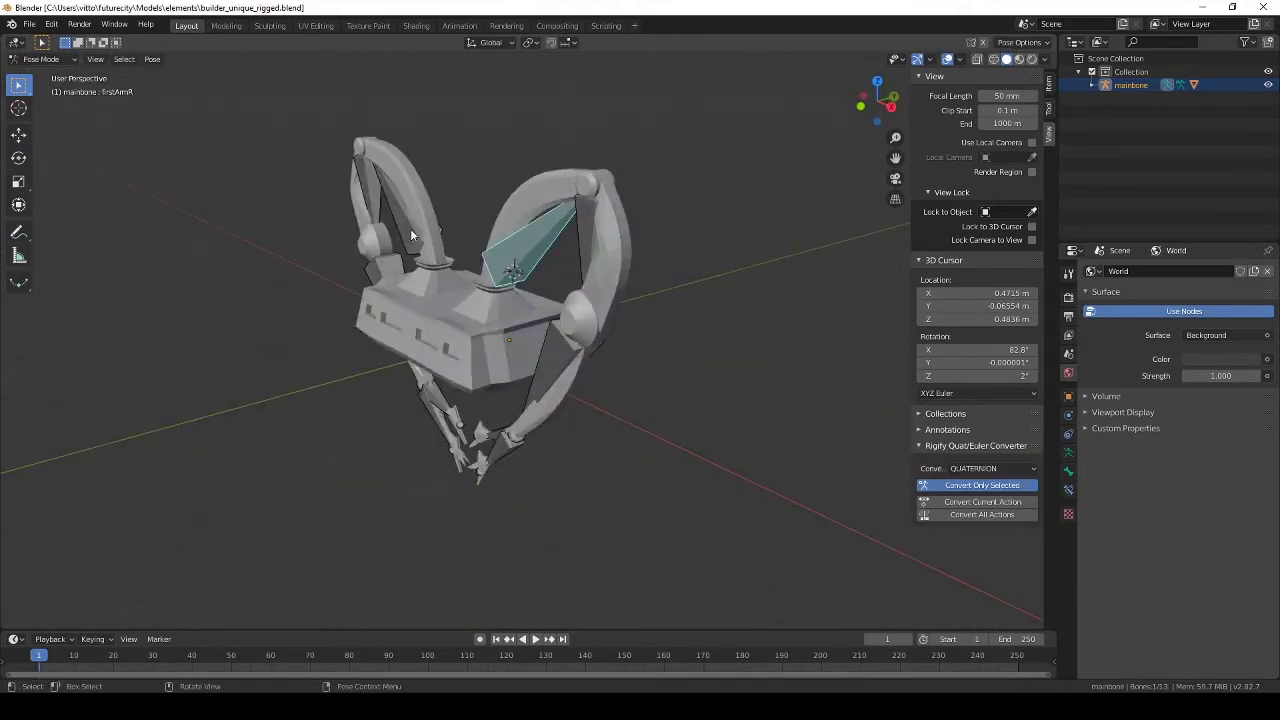
pyautogui.click(492, 445)
pyautogui.hotkey('ctrl', 's')
pyautogui.press('KP_1')
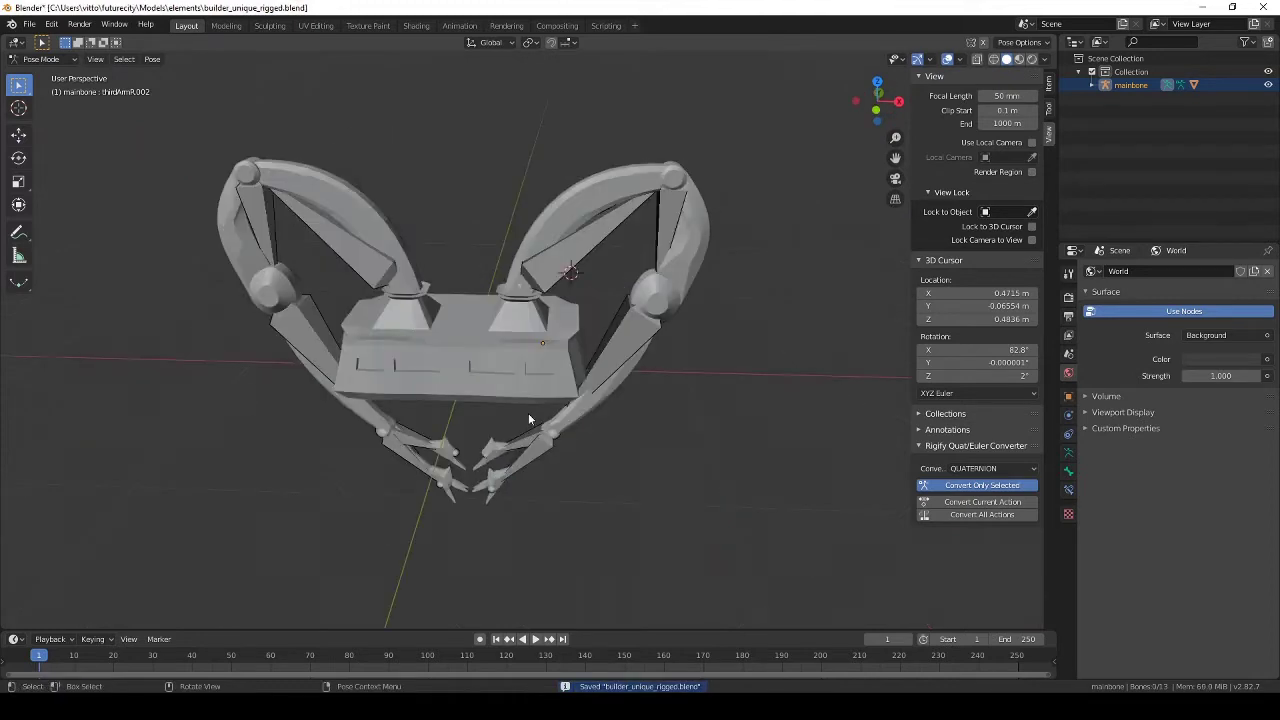
# Start saving a copy of the file, creating and opening a new folder named builder_animations inside elements.
pyautogui.hotkey('ctrl', 'shift', 's')
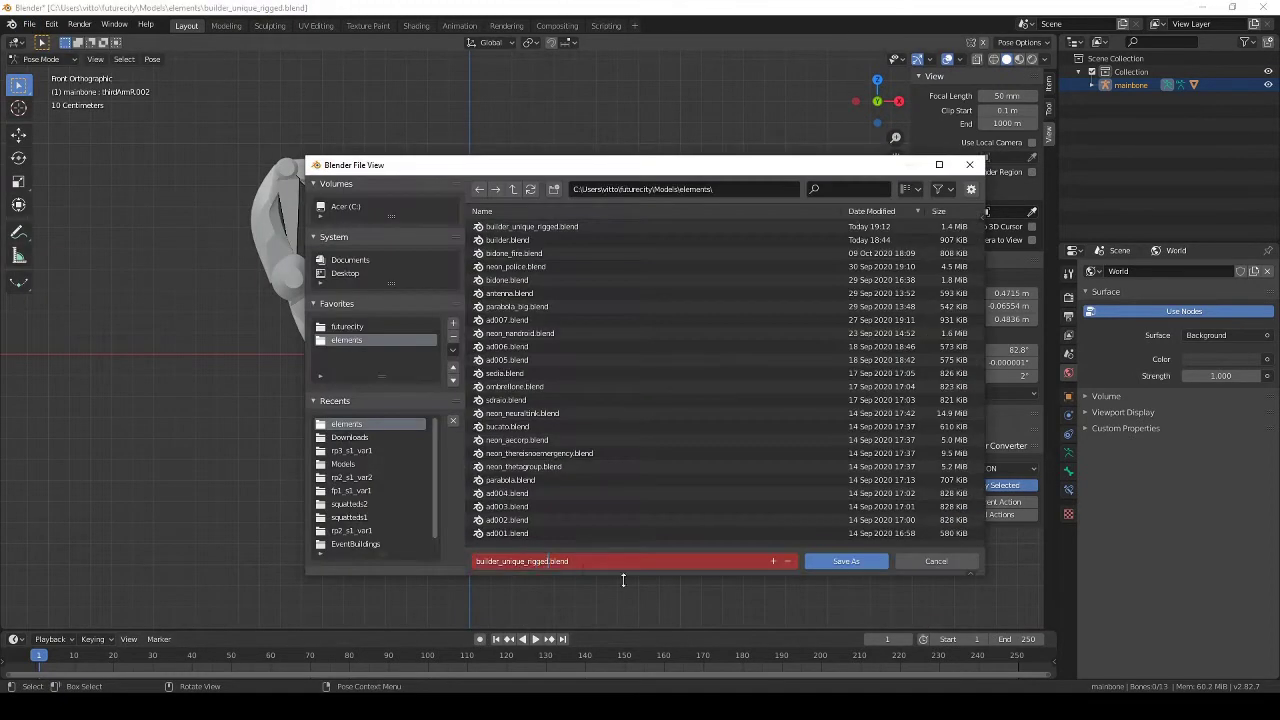
pyautogui.click(554, 189)
pyautogui.write('builder')
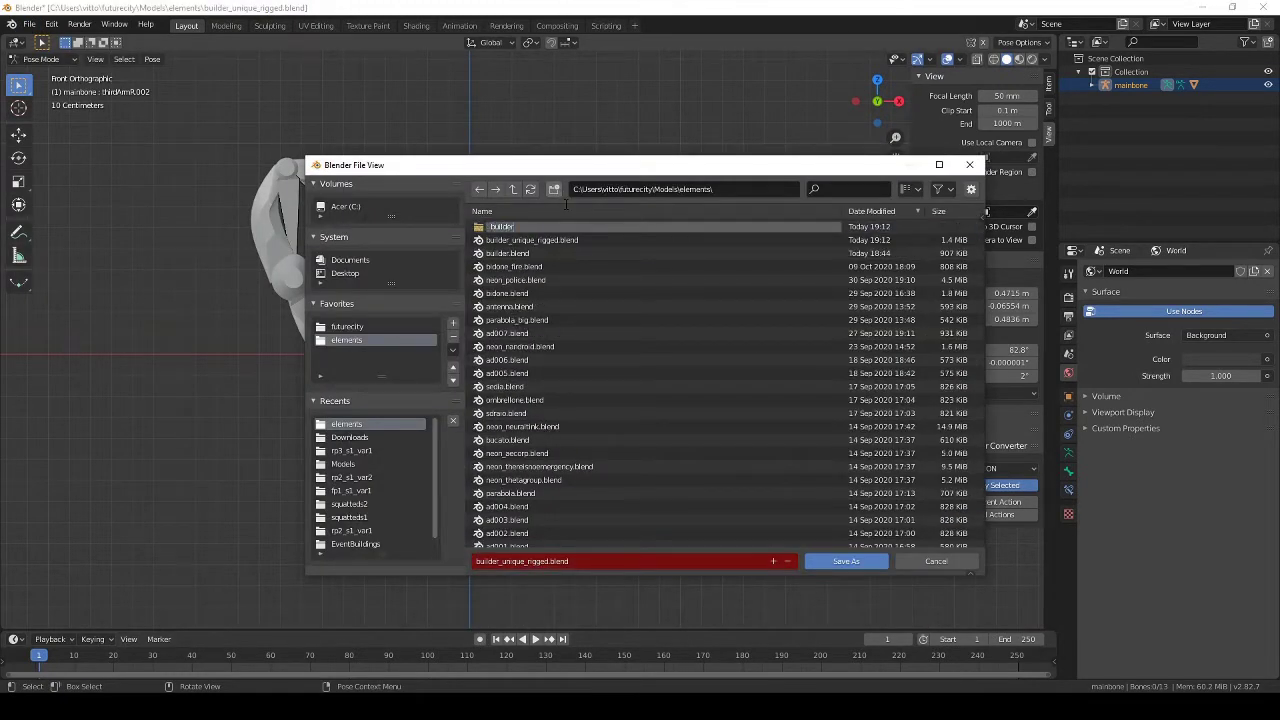
pyautogui.write('_animations')
pyautogui.press('Return')
pyautogui.doubleClick(541, 229)
# Save the file as builder_idle.blend in the builder_animations folder.
pyautogui.click(502, 561)
pyautogui.moveTo(499, 561); pyautogui.dragTo(549, 561)
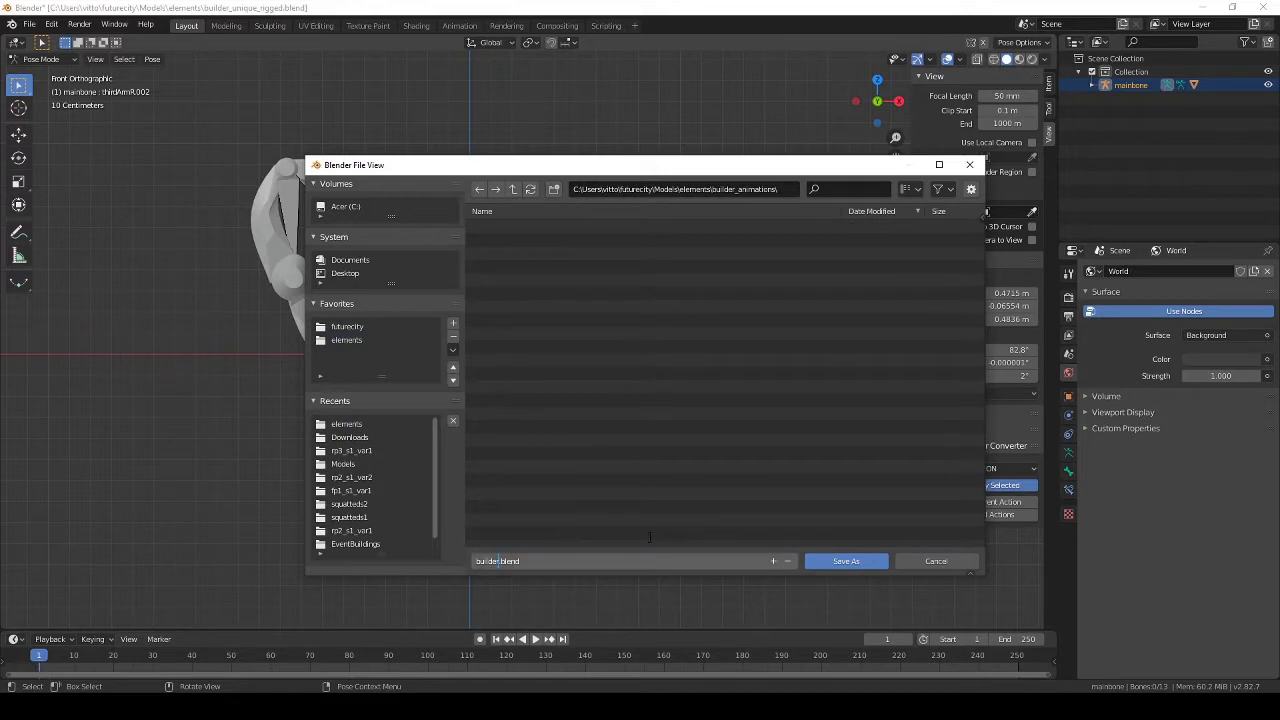
pyautogui.write('_idle')
pyautogui.press('Return')
# Enlarge the timeline area and hold the animation at frame 0.
pyautogui.moveTo(1038, 632); pyautogui.dragTo(1038, 452)
pyautogui.press('space')
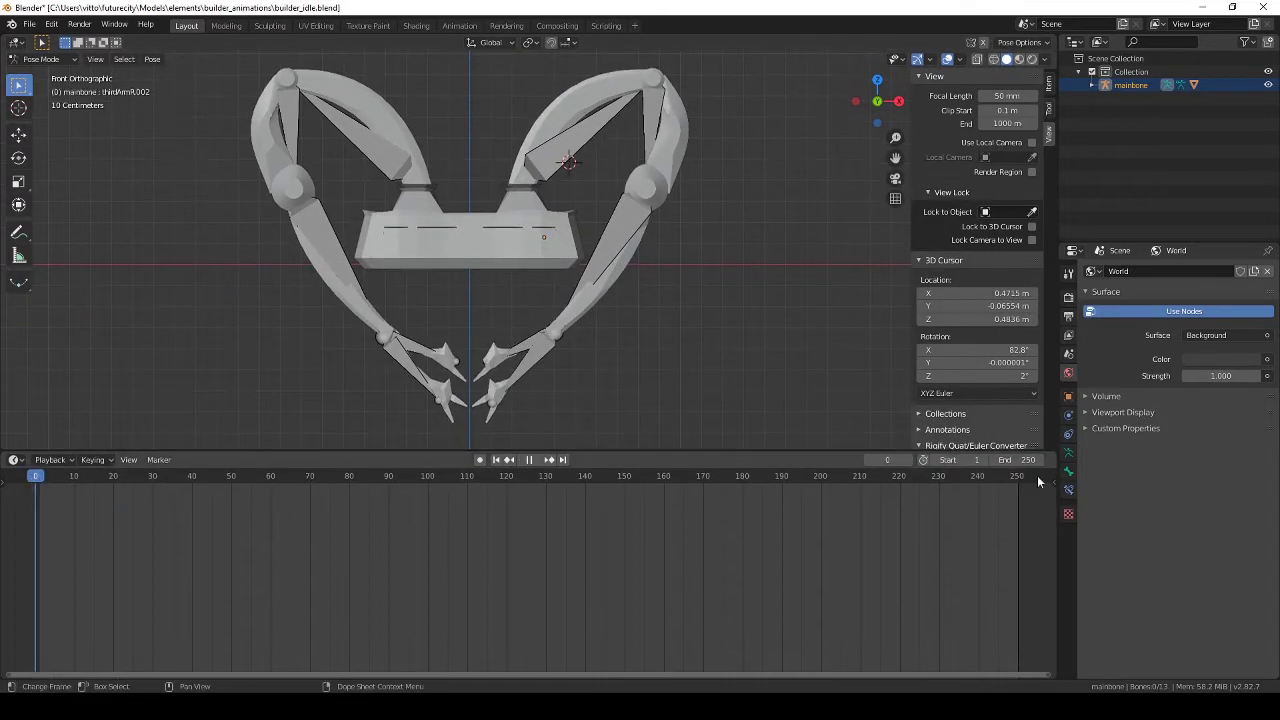
pyautogui.press('space')
# Insert rotation keyframes for the firstArmL and firstArmR bones at frame 0.
pyautogui.press('i')
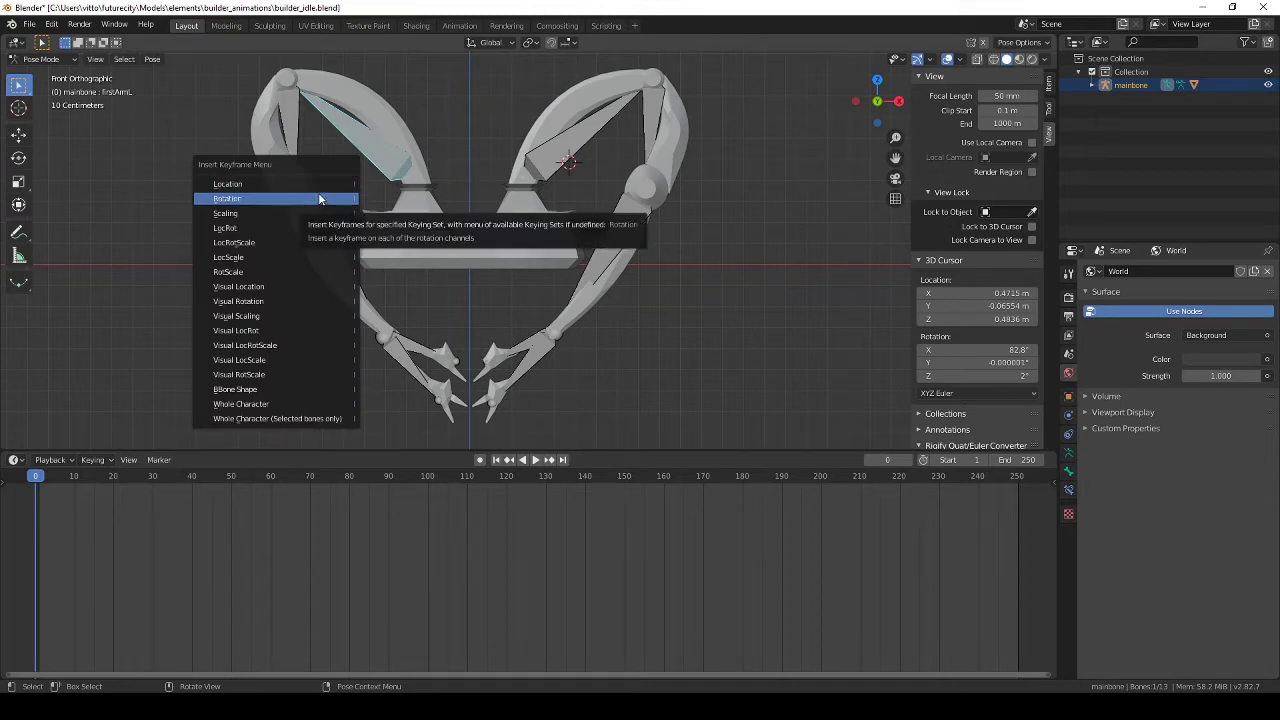
pyautogui.click(319, 198)
pyautogui.press('i')
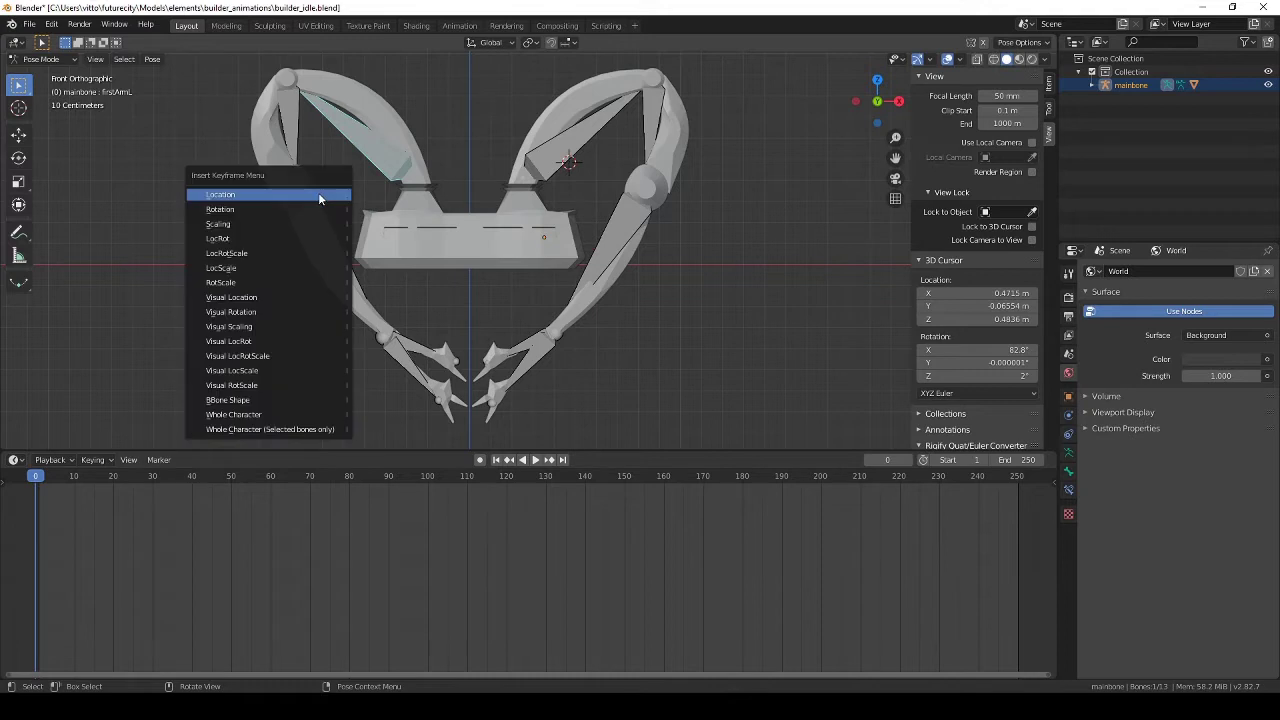
pyautogui.click(310, 207)
pyautogui.click(543, 171)
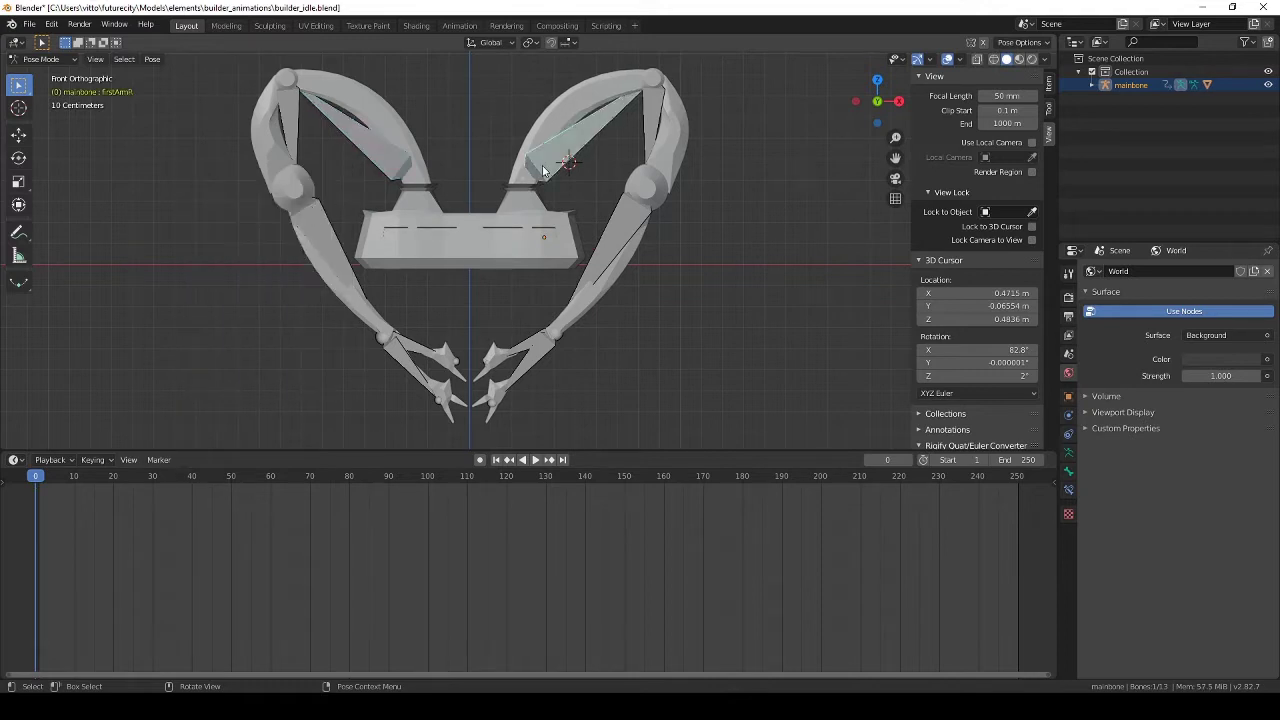
pyautogui.press('i')
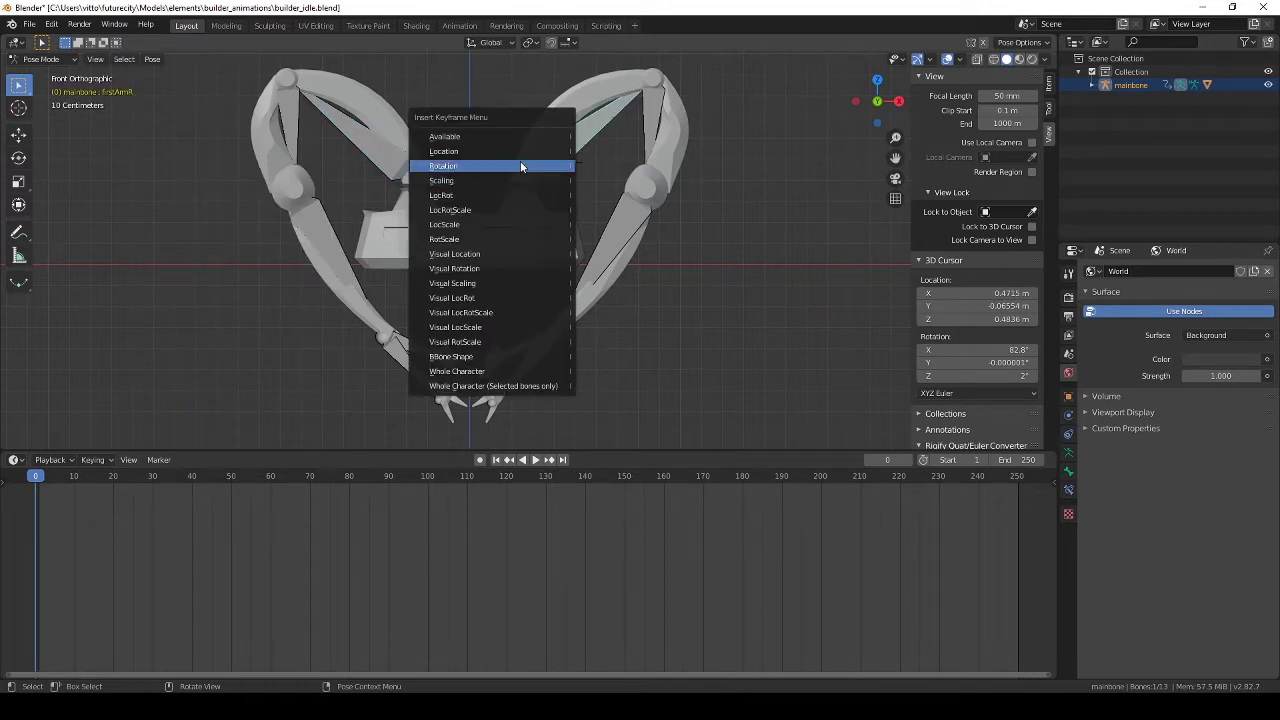
pyautogui.click(520, 165)
# At frame 20, rotate the firstArmR and firstArmL bones upward so the two claws move apart.
pyautogui.moveTo(49, 477); pyautogui.dragTo(114, 479)
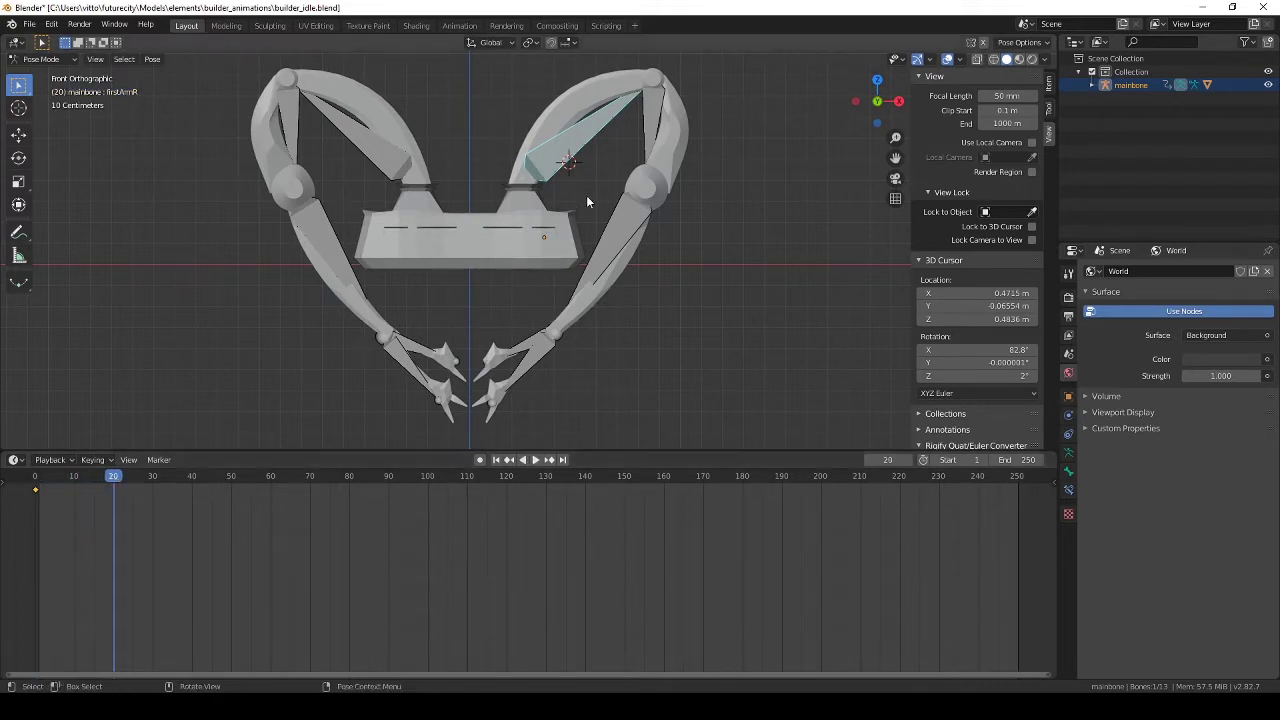
pyautogui.press('r')
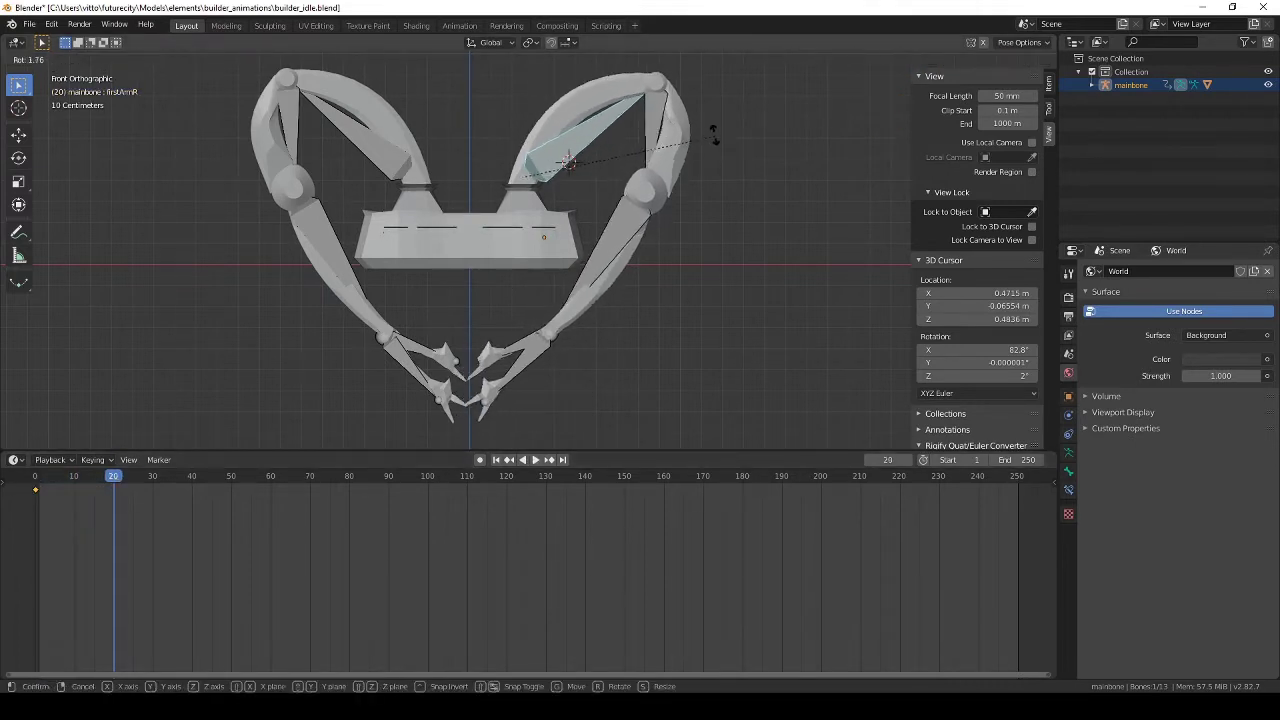
pyautogui.click(681, 90)
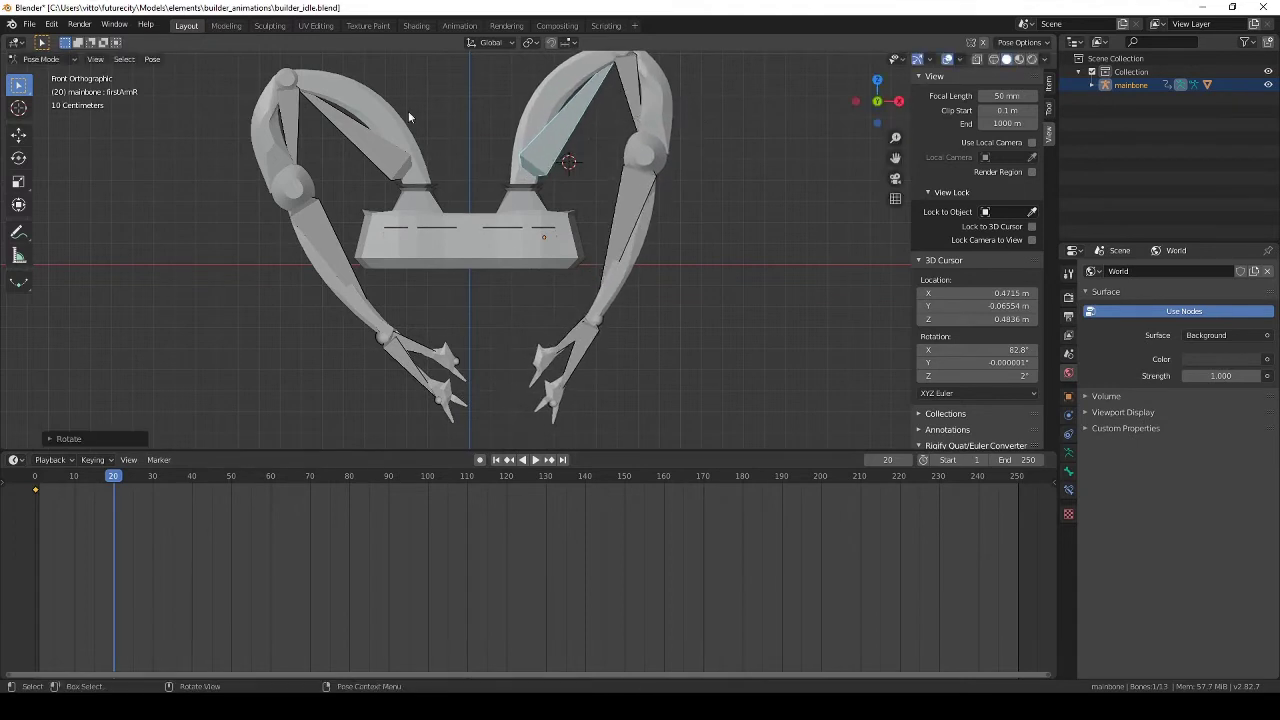
pyautogui.click(337, 119)
pyautogui.press('r')
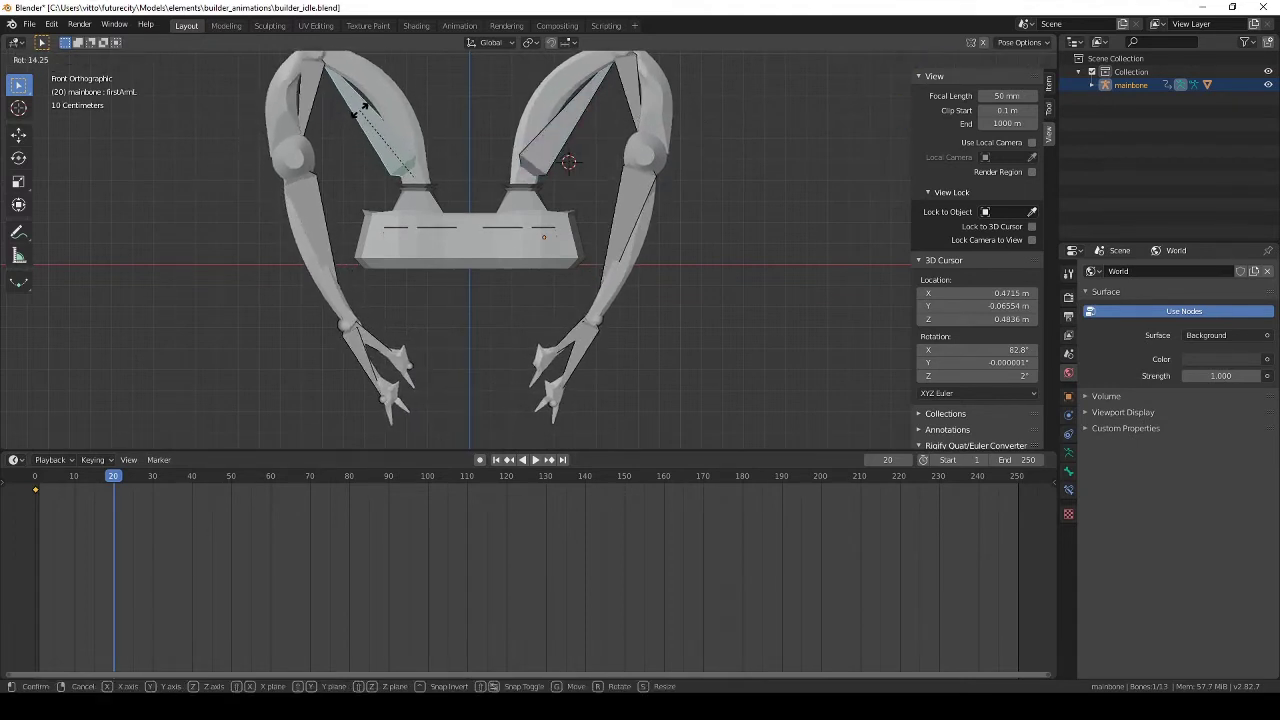
pyautogui.click(118, 505)
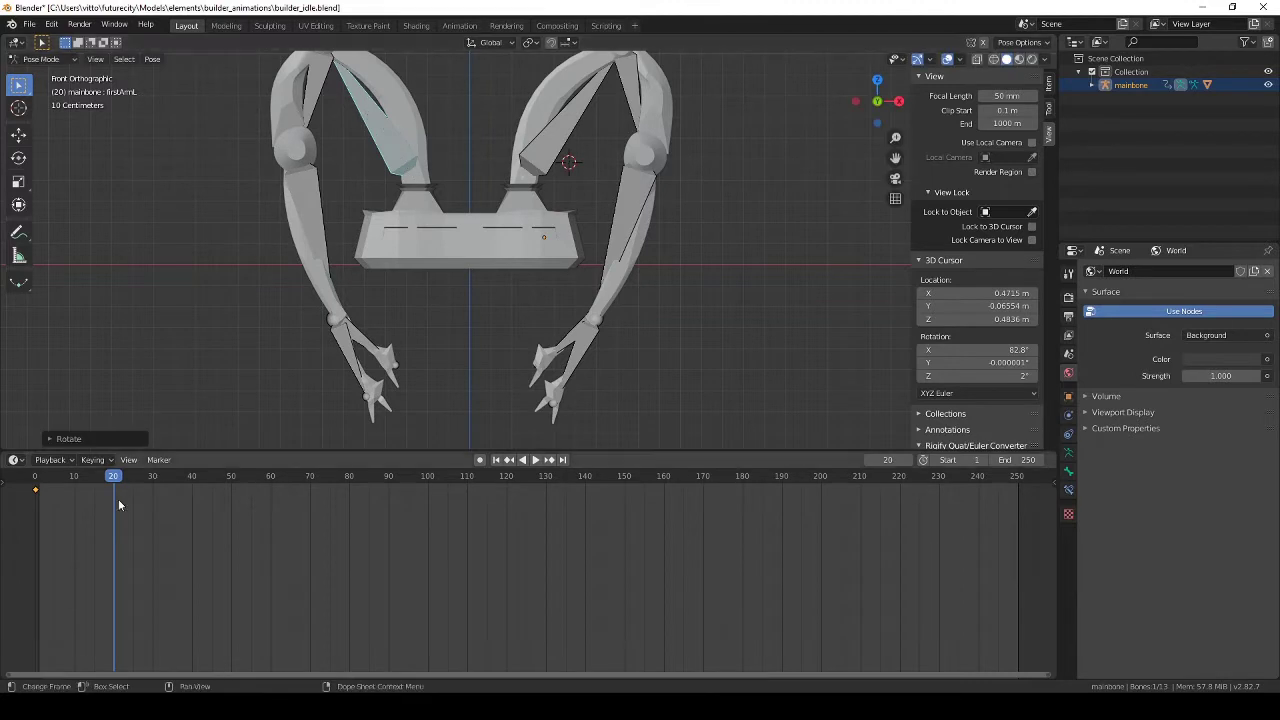
# Insert rotation keyframes for the firstArmL and firstArmR bones at frame 20.
pyautogui.press('i')
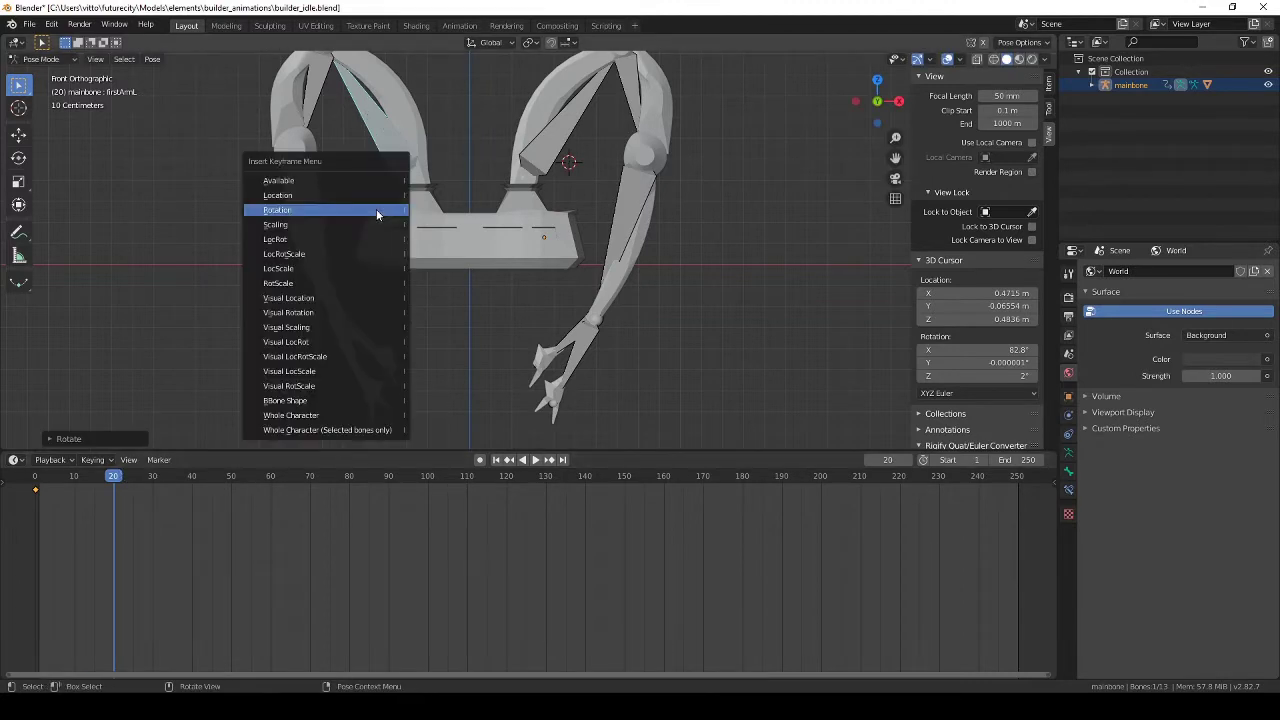
pyautogui.click(376, 211)
pyautogui.click(552, 152)
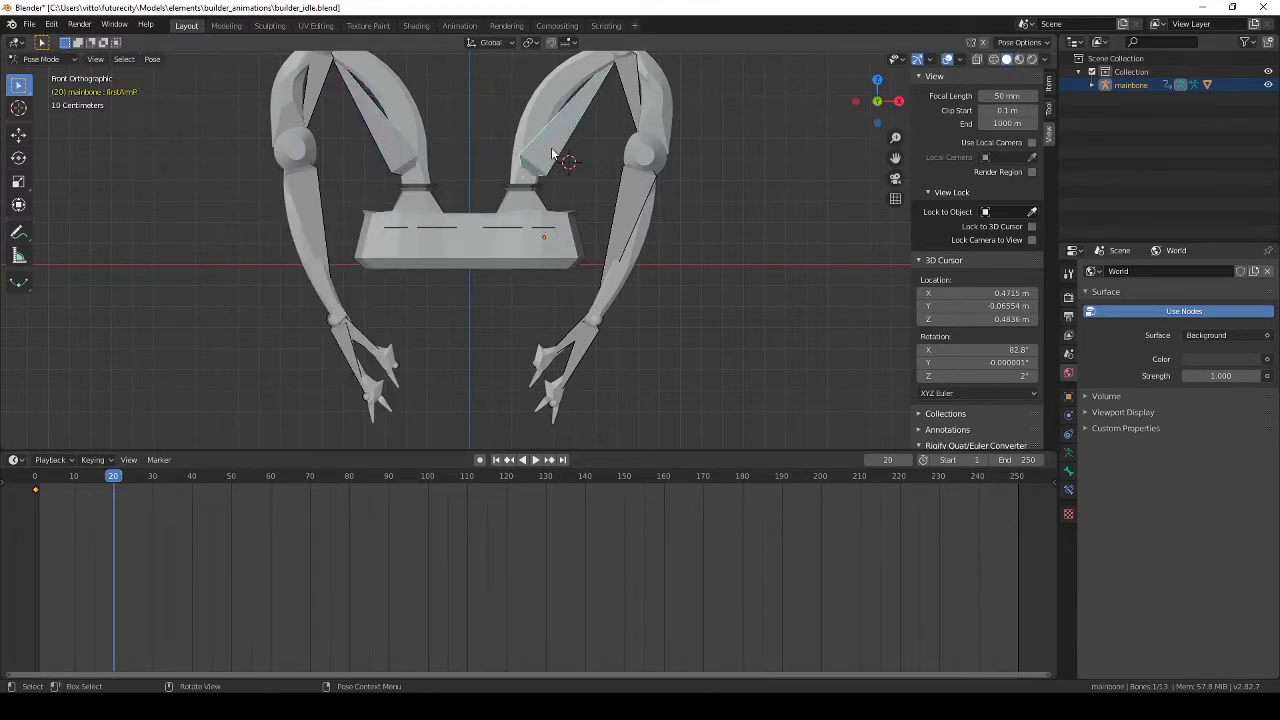
pyautogui.press('i')
pyautogui.click(551, 149)
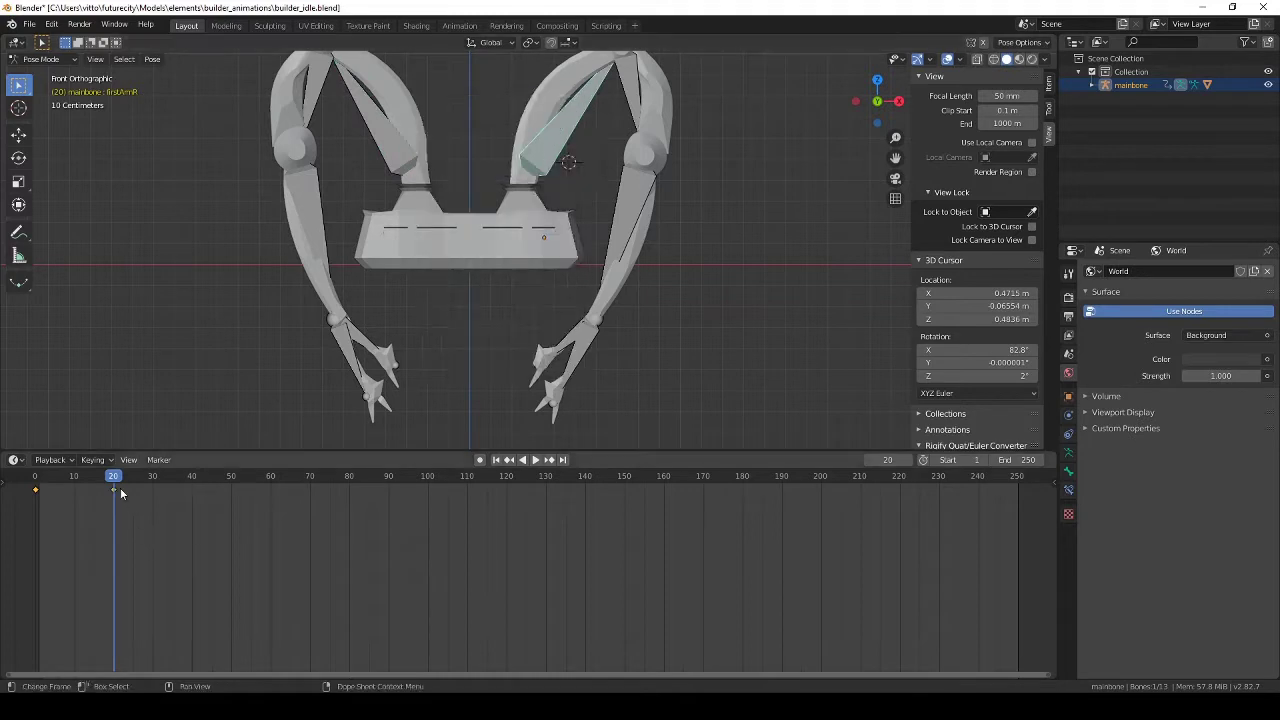
# Play and scrub the animation to examine the arm movement, ending at frame 40.
pyautogui.press('space')
pyautogui.moveTo(115, 476)
pyautogui.mouseDown()
pyautogui.moveTo(35, 476)
pyautogui.moveTo(98, 476)
pyautogui.mouseUp()
pyautogui.press('Escape')
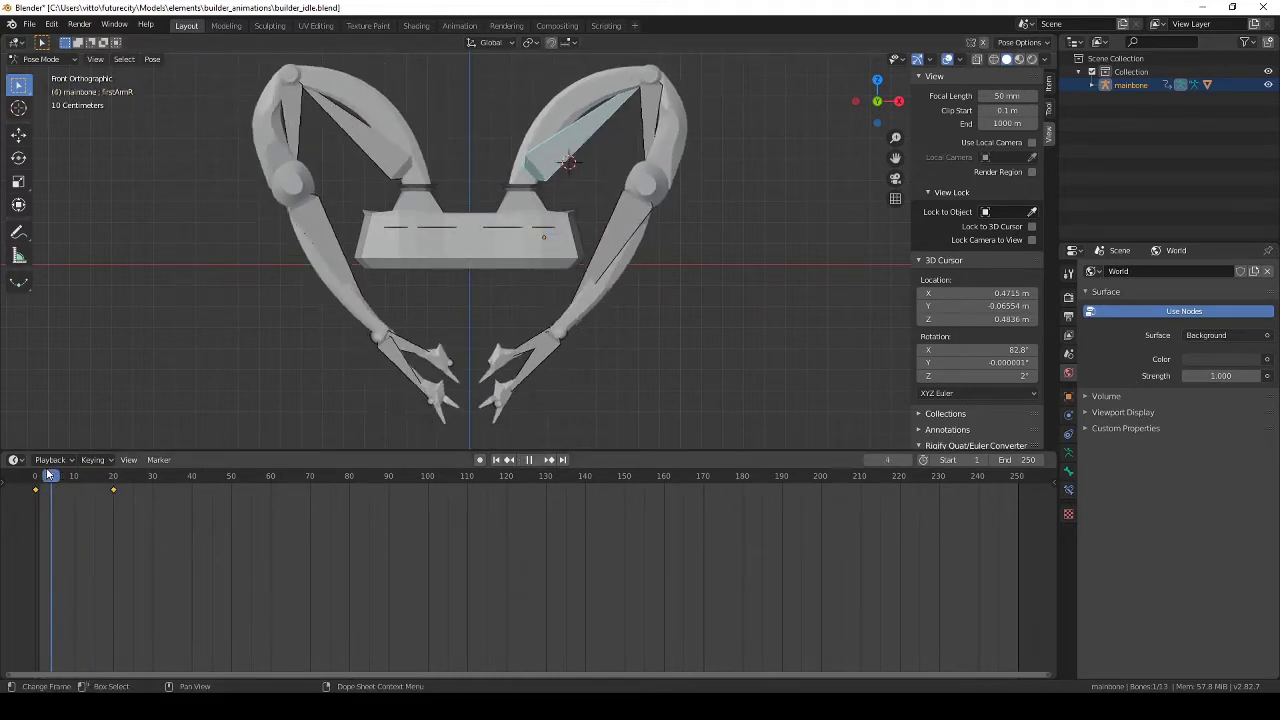
pyautogui.press('space')
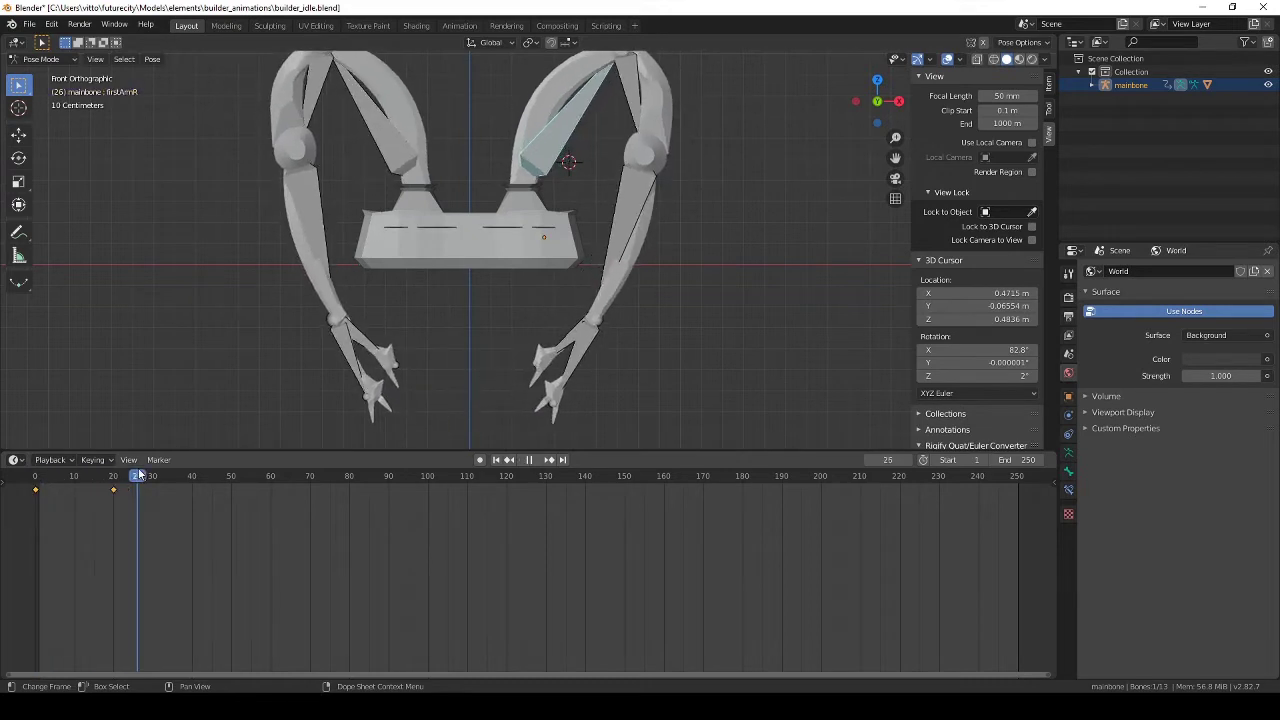
pyautogui.click(55, 476)
pyautogui.moveTo(55, 478); pyautogui.dragTo(193, 489)
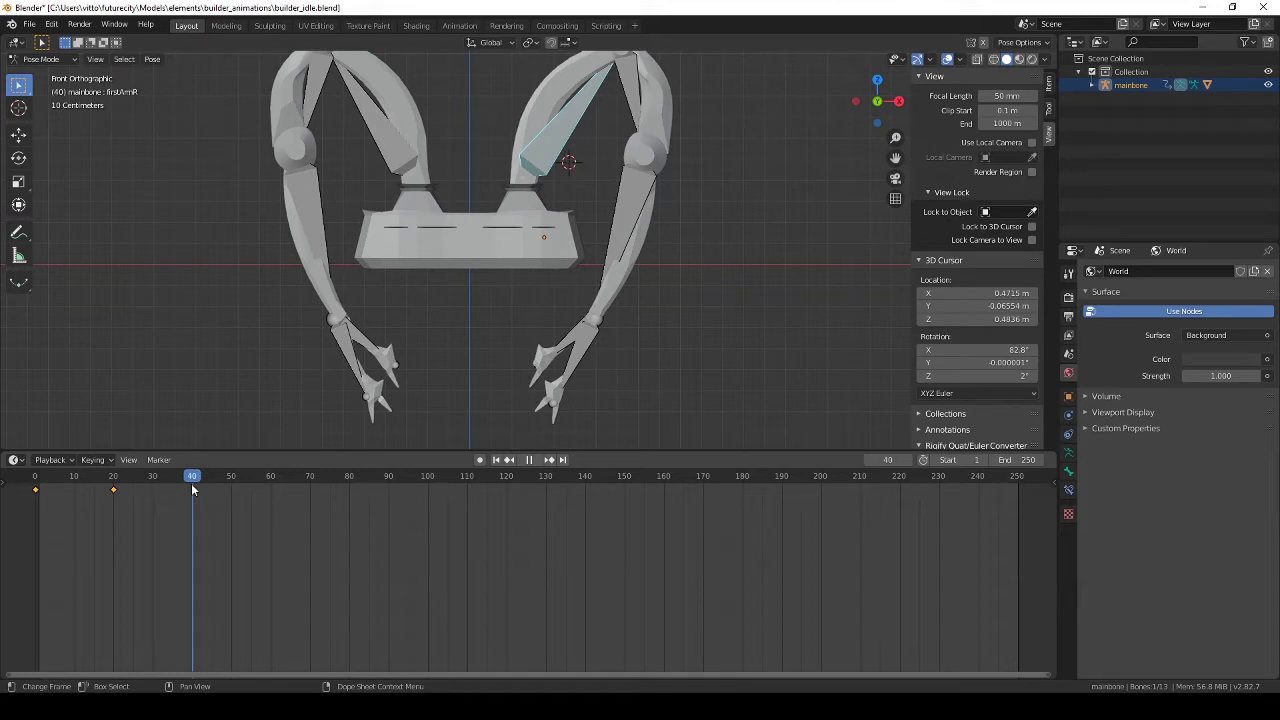
# Stop at frame 0 and play the animation to examine how the arms move.
pyautogui.press('Escape')
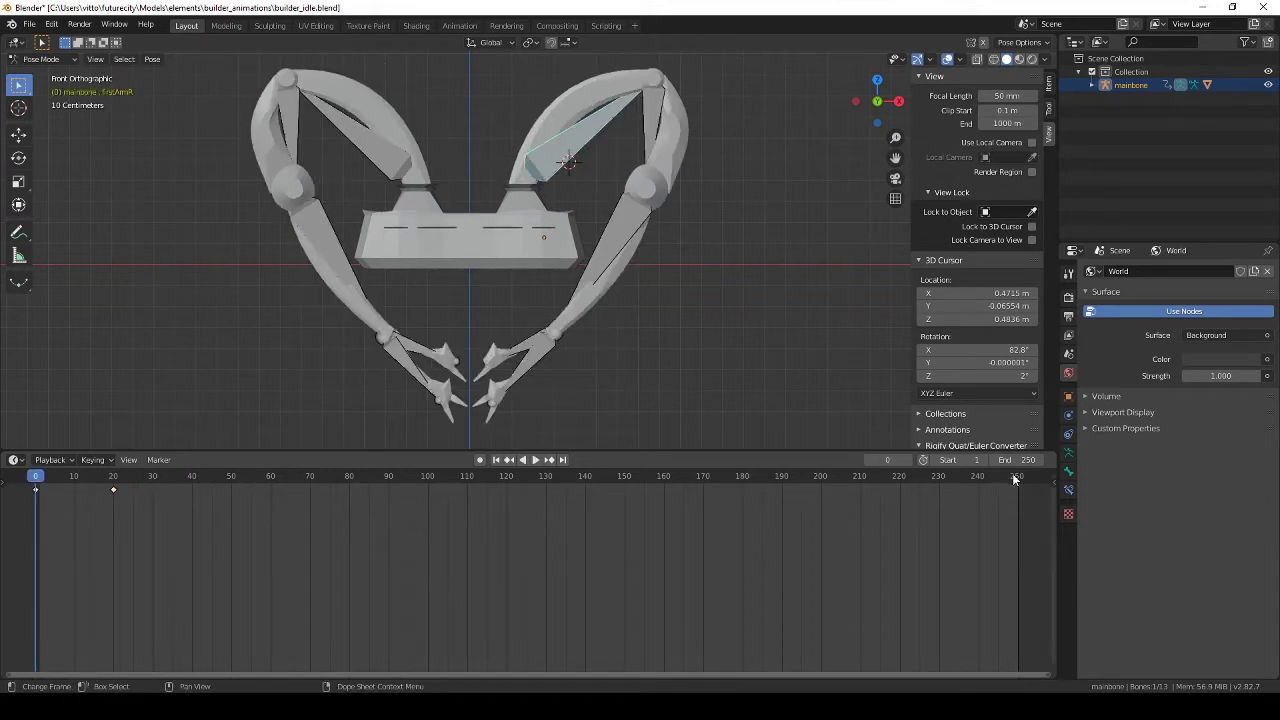
pyautogui.click(536, 461)
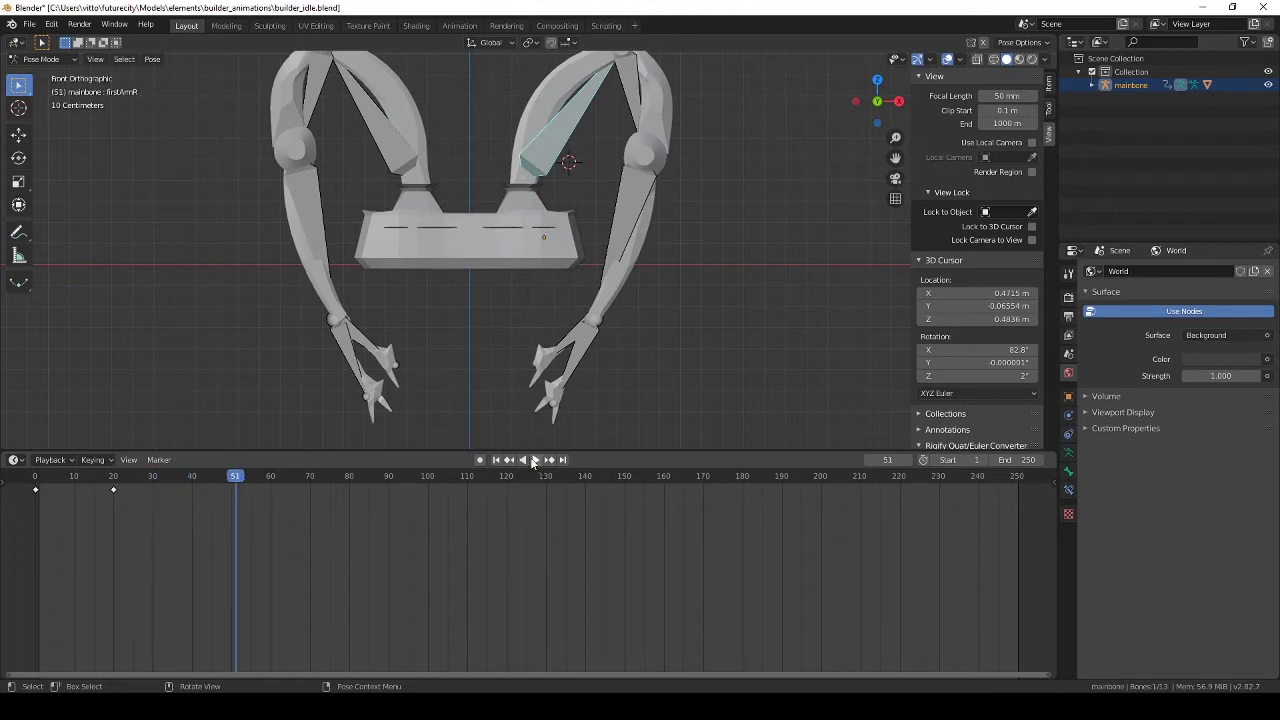
pyautogui.press('Escape')
# At frame 20, try lowering the firstArmR and firstArmL bones to bring the claws closer, and play the animation from frame 0.
pyautogui.moveTo(45, 477); pyautogui.dragTo(115, 477)
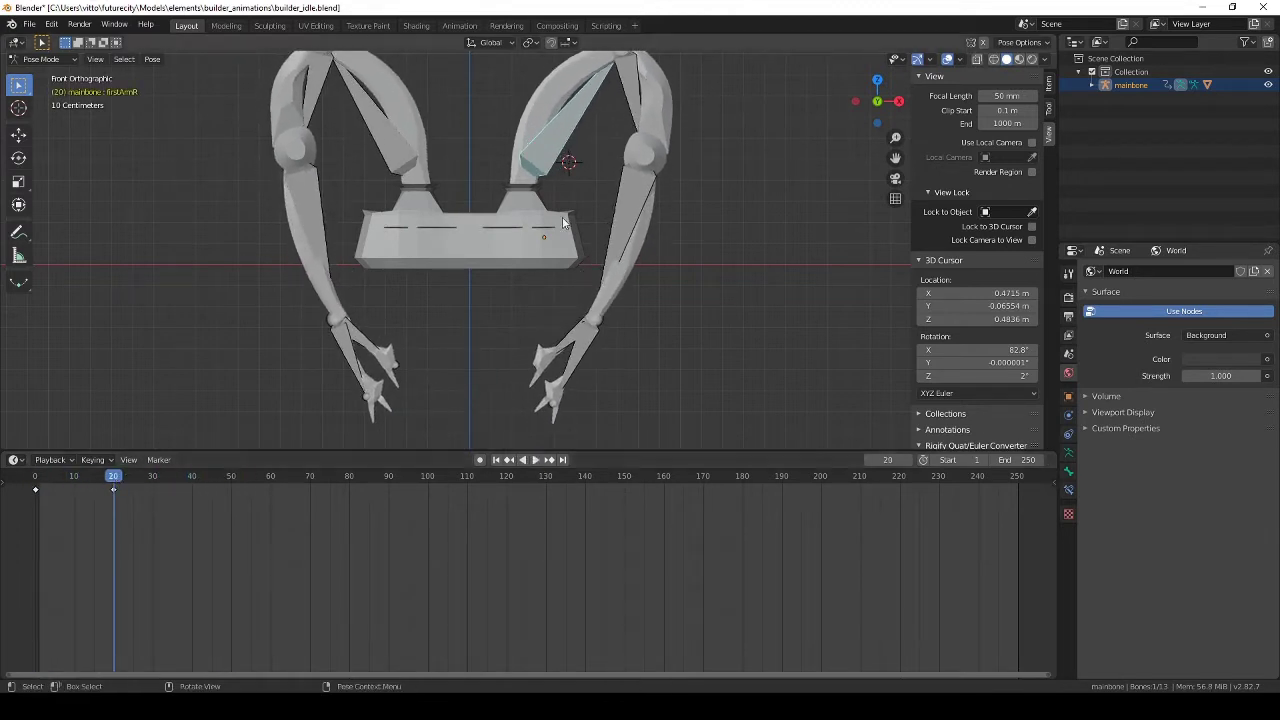
pyautogui.press('r')
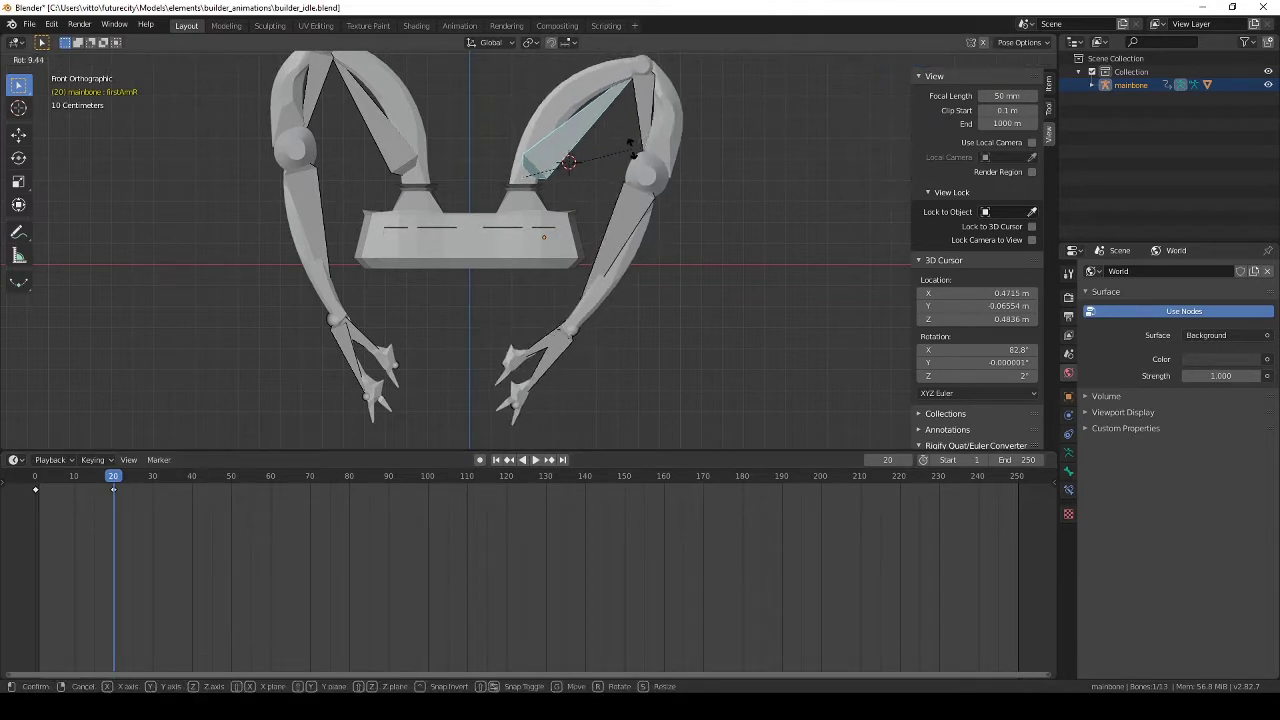
pyautogui.click(634, 138)
pyautogui.click(399, 130)
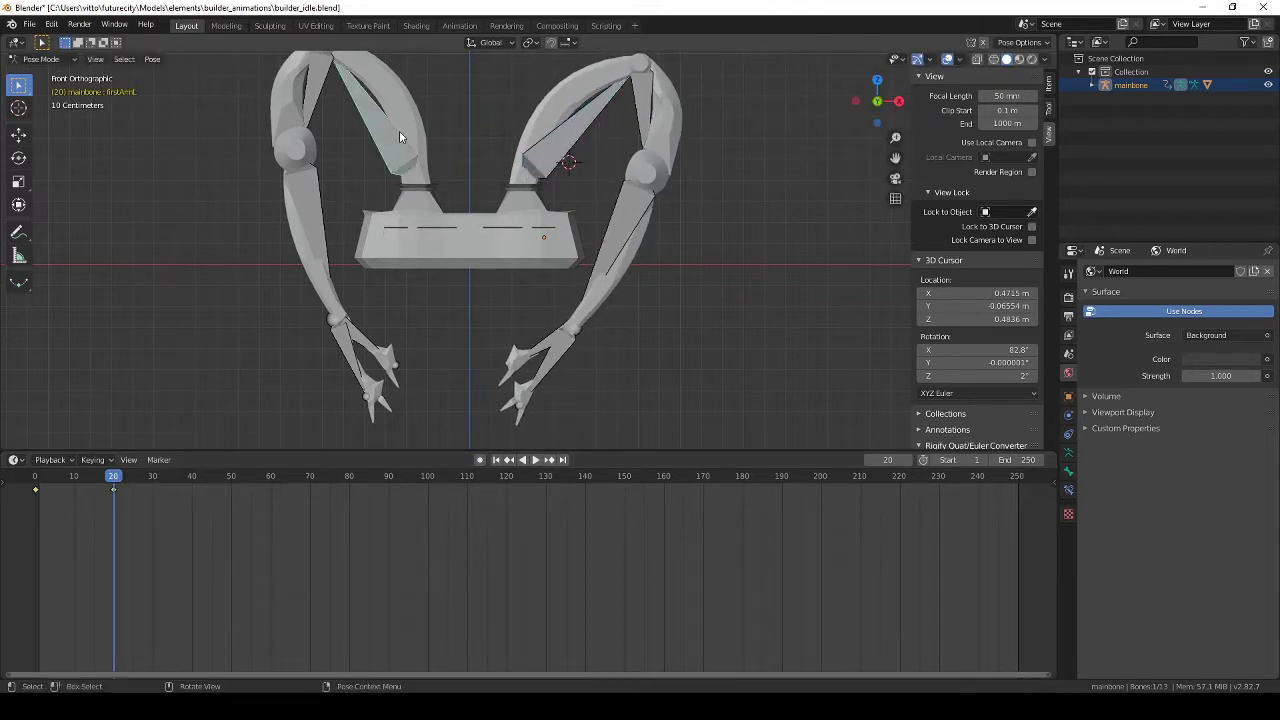
pyautogui.press('r')
pyautogui.click(393, 144)
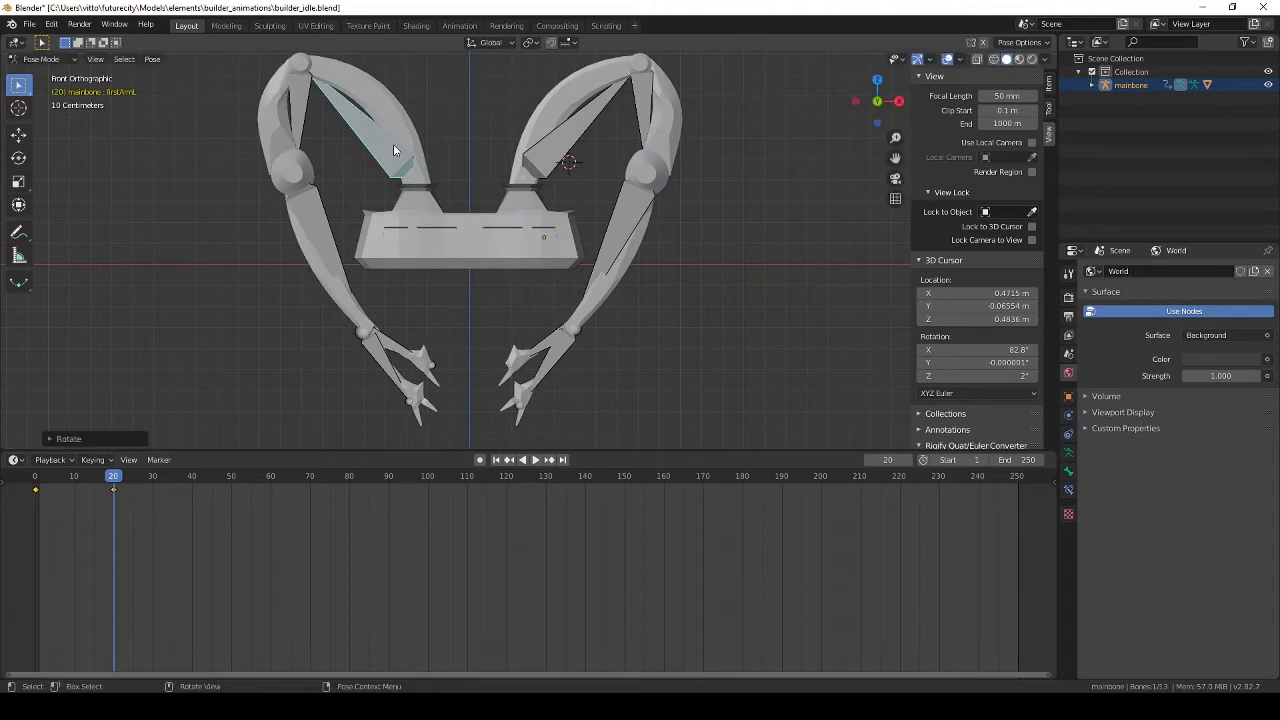
pyautogui.moveTo(116, 481); pyautogui.dragTo(38, 488)
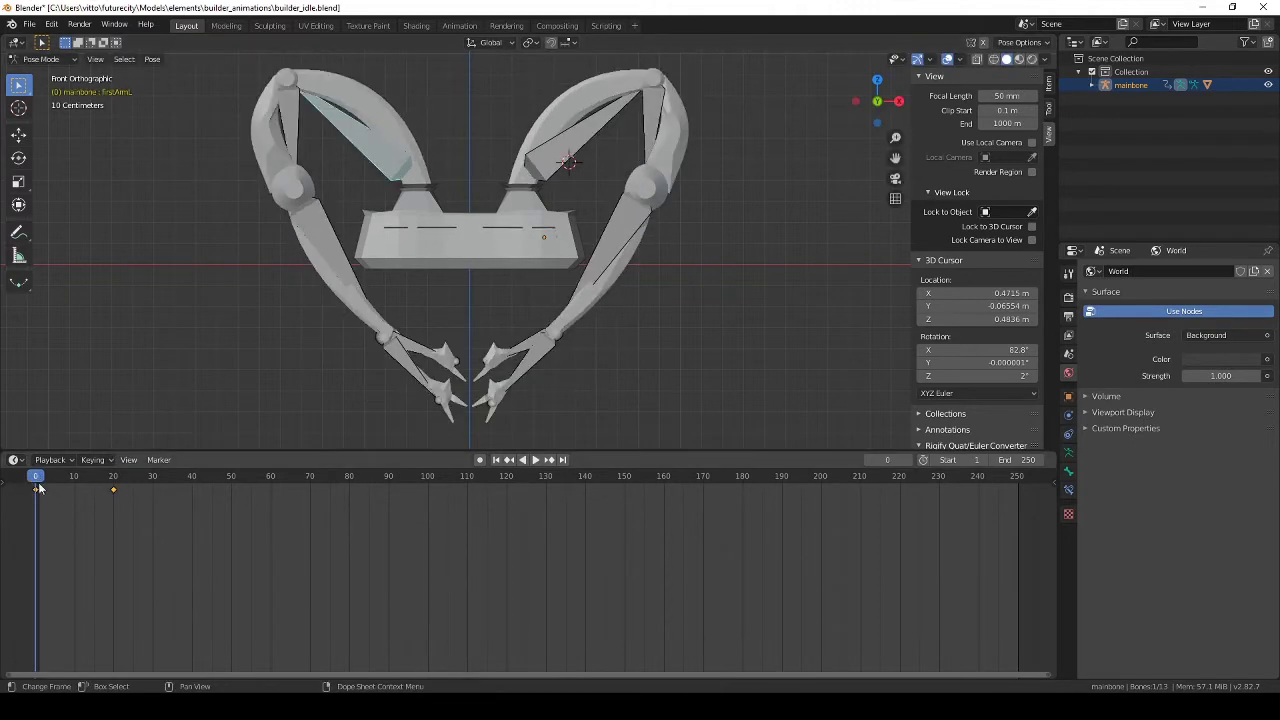
pyautogui.click(535, 459)
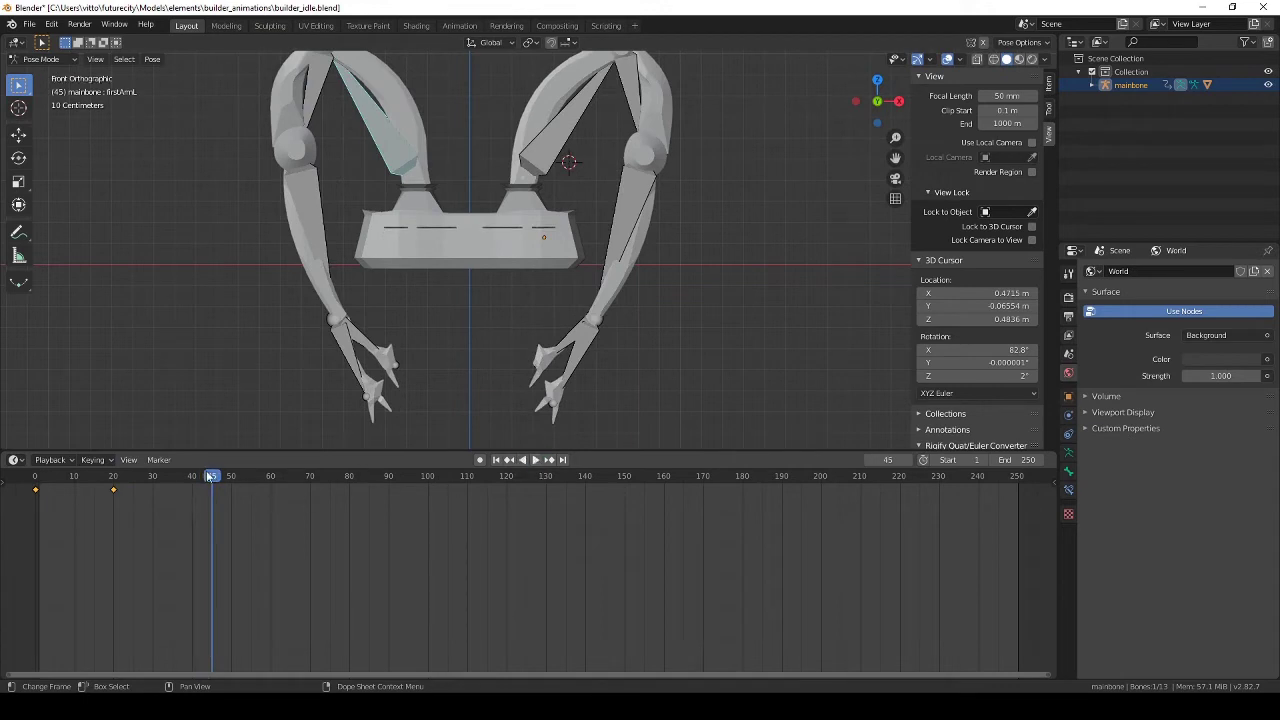
# Return to frame 20, try rotating firstArmL and firstArmR downward again, and scrub between frames 0 and 20.
pyautogui.moveTo(208, 477); pyautogui.dragTo(113, 484)
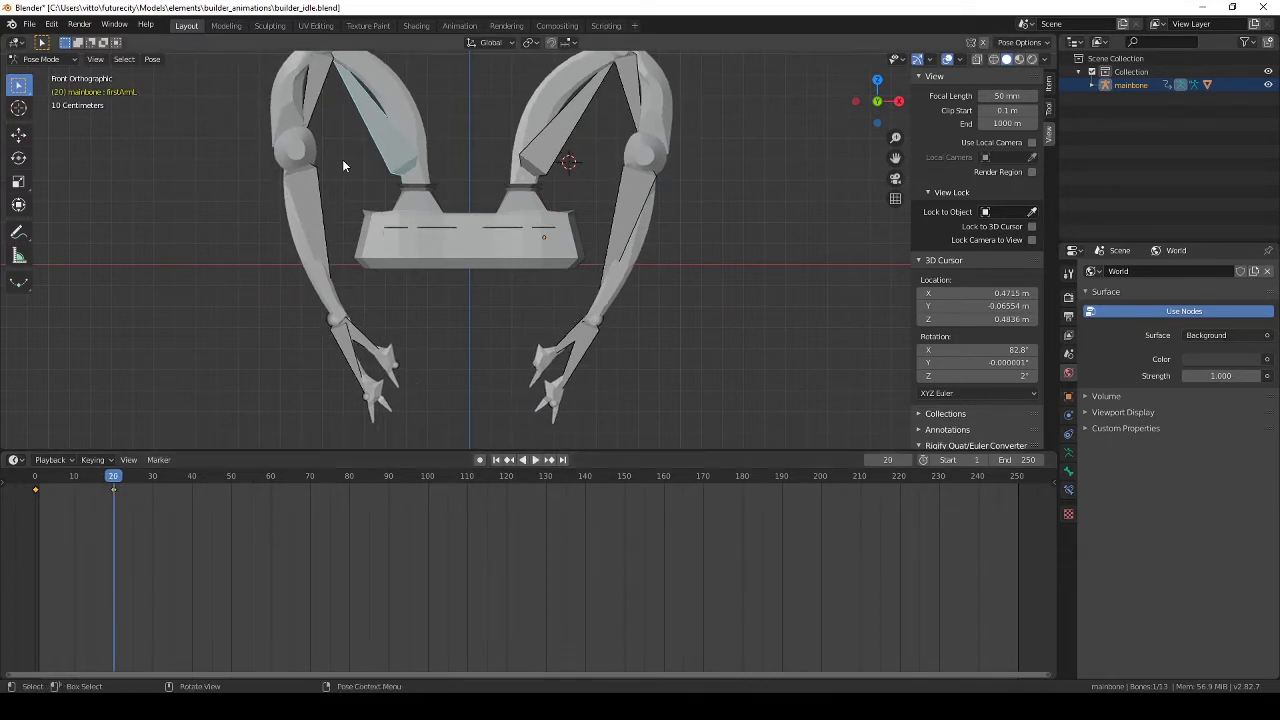
pyautogui.press('r')
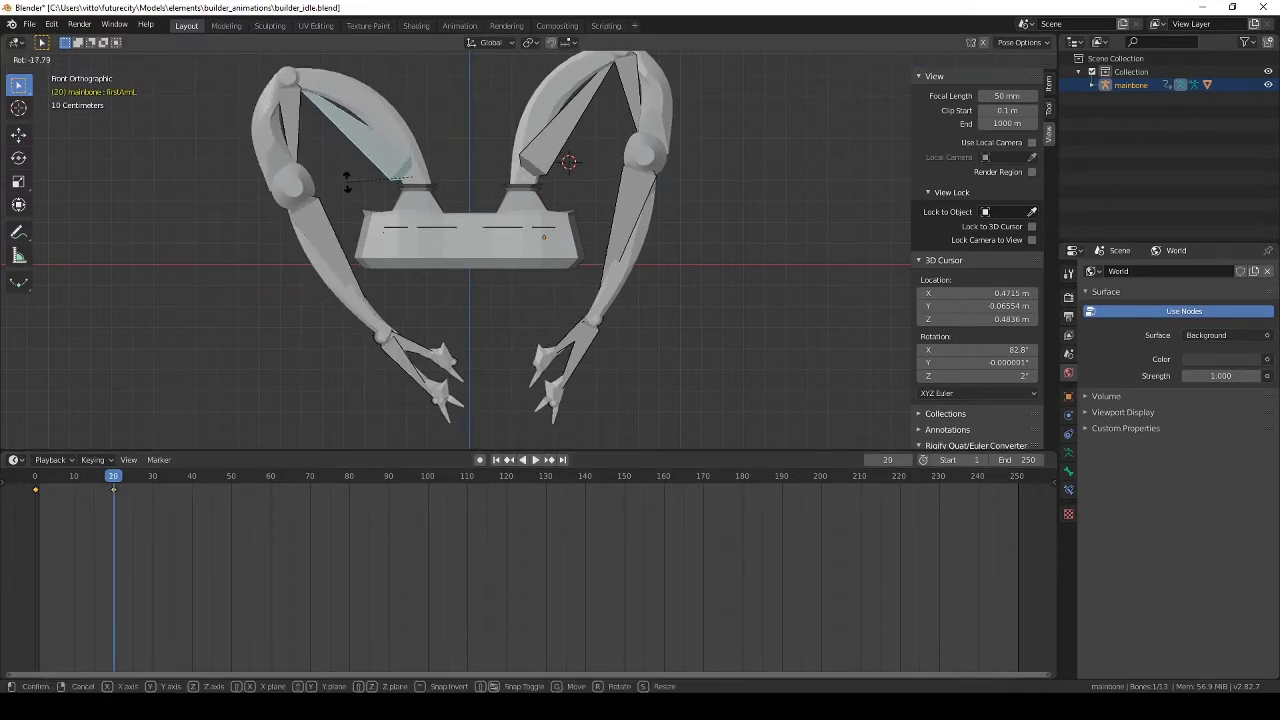
pyautogui.click(349, 176)
pyautogui.click(541, 148)
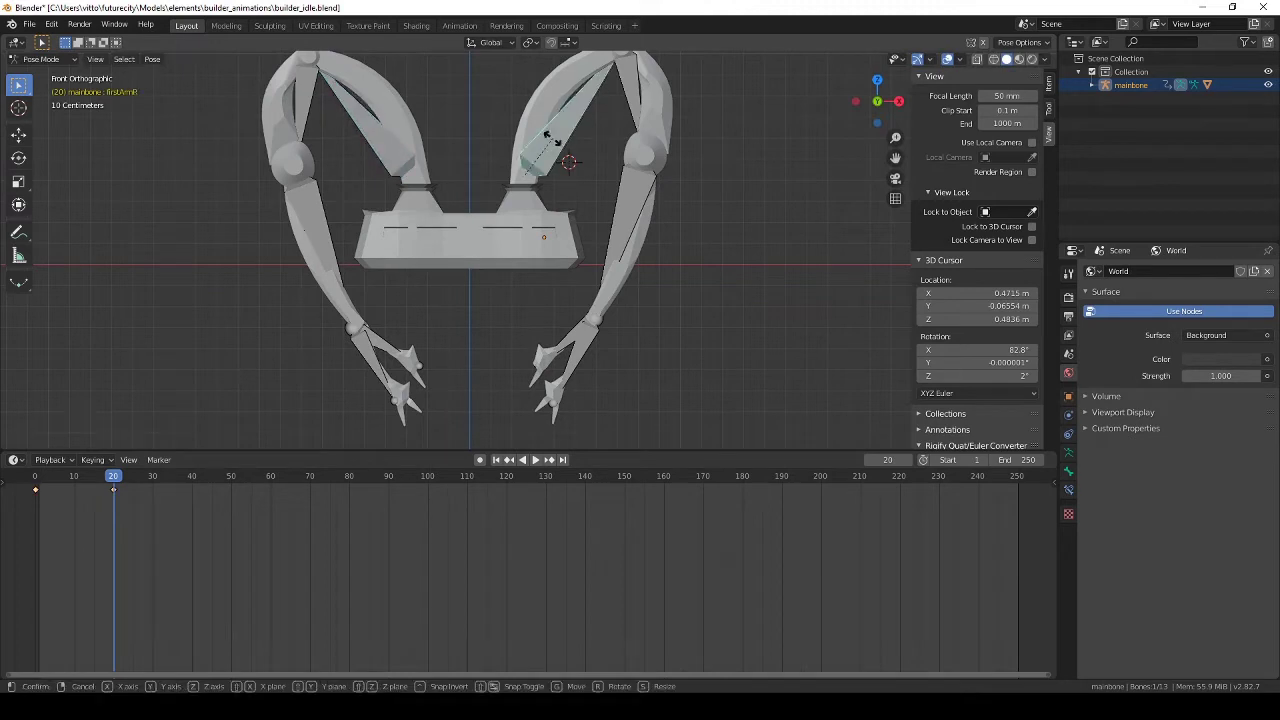
pyautogui.press('r')
pyautogui.click(552, 158)
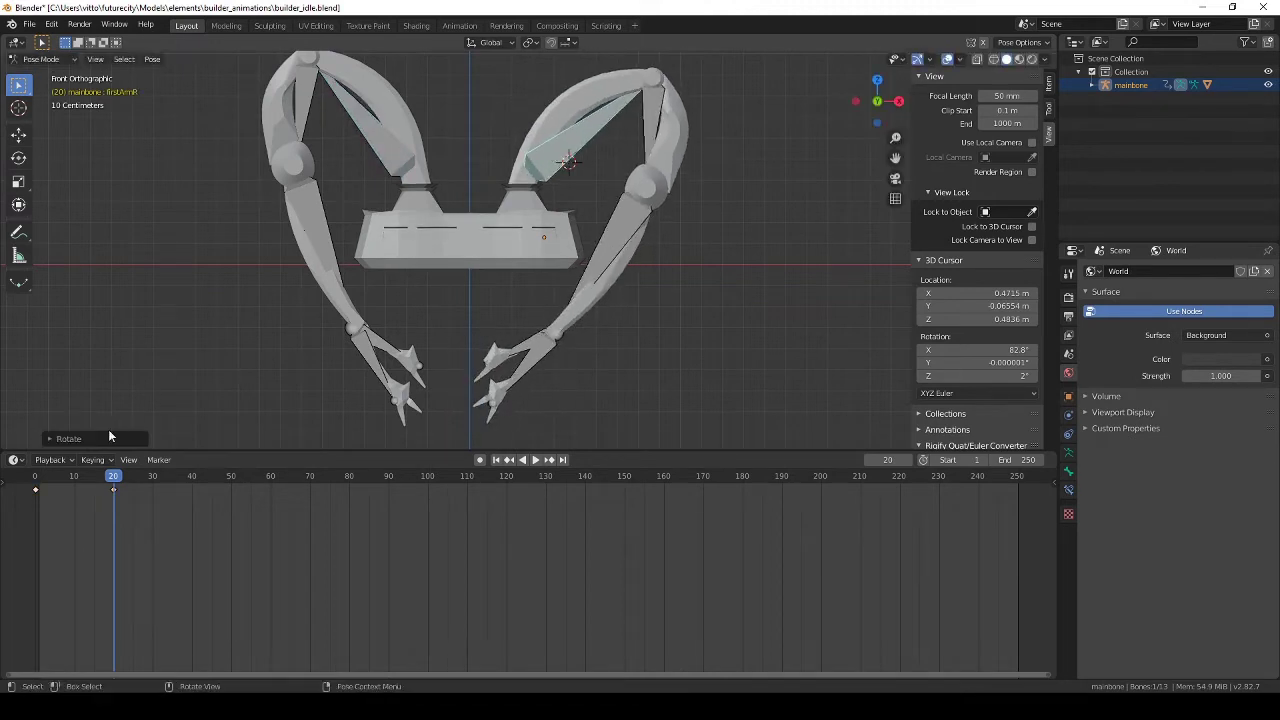
pyautogui.moveTo(36, 478); pyautogui.dragTo(114, 488)
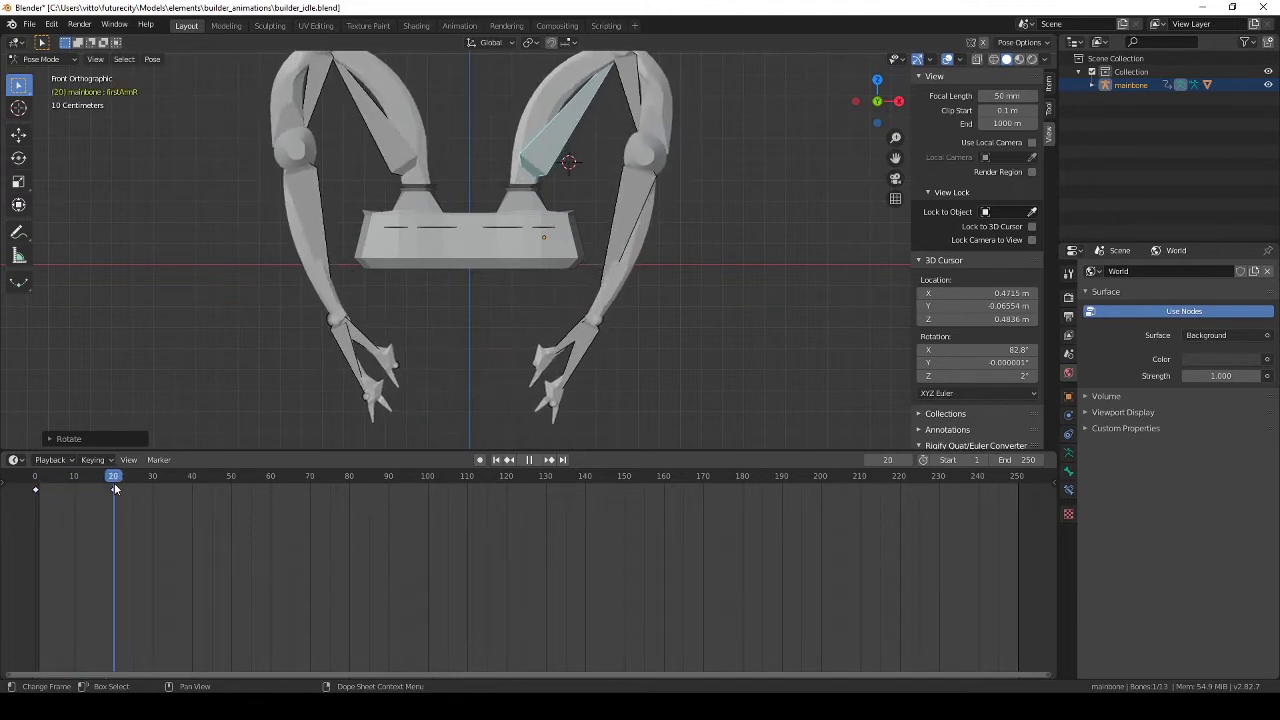
# Try once more to lower the firstArmL and firstArmR bones at frame 20 without keying them, and recheck the frame.
pyautogui.click(391, 127)
pyautogui.press('r')
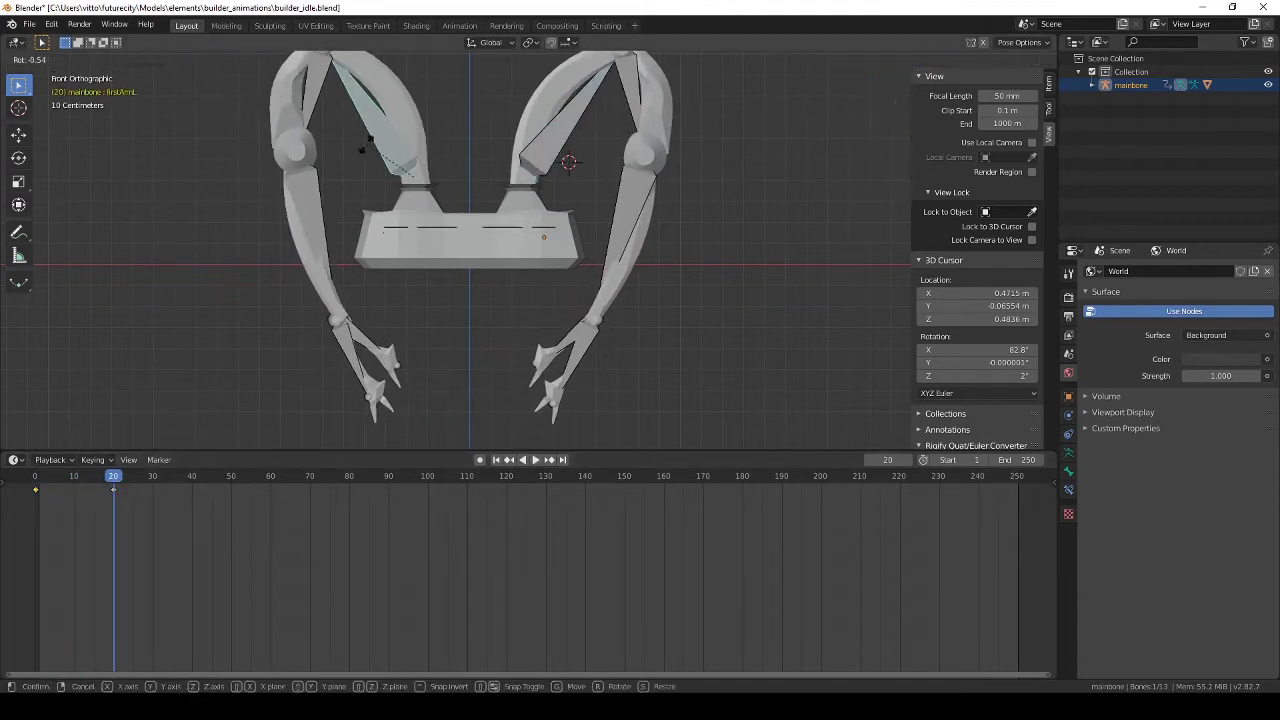
pyautogui.click(437, 163)
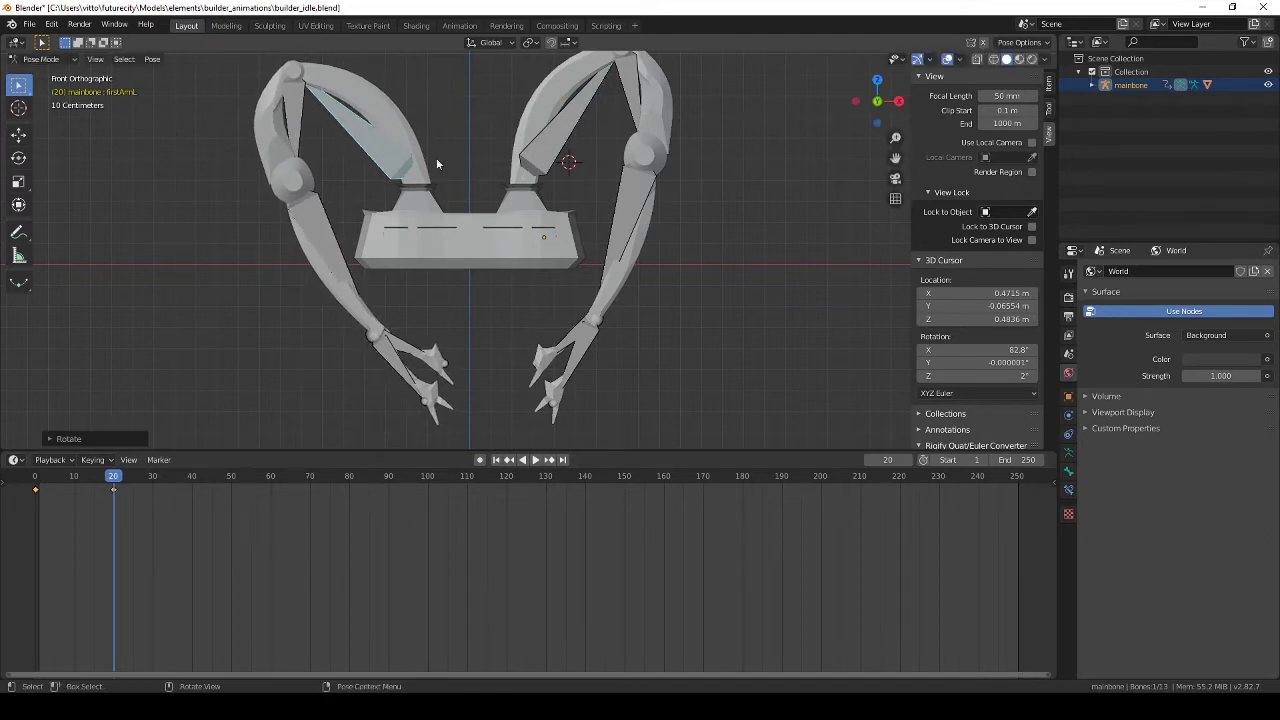
pyautogui.click(563, 134)
pyautogui.press('r')
pyautogui.click(495, 184)
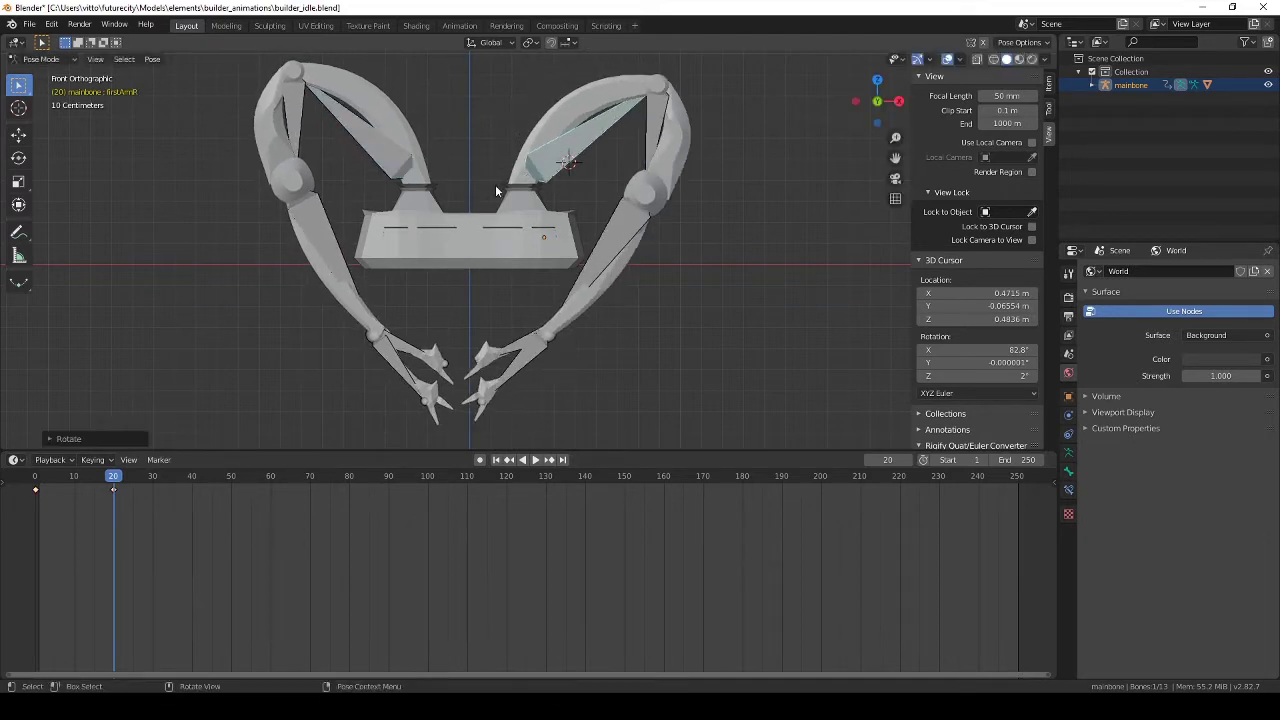
pyautogui.moveTo(111, 484)
pyautogui.mouseDown()
pyautogui.moveTo(122, 482)
pyautogui.moveTo(113, 500)
pyautogui.mouseUp()
# Delete the firstArmR bone's keyframe at frame 20.
pyautogui.rightClick(114, 494)
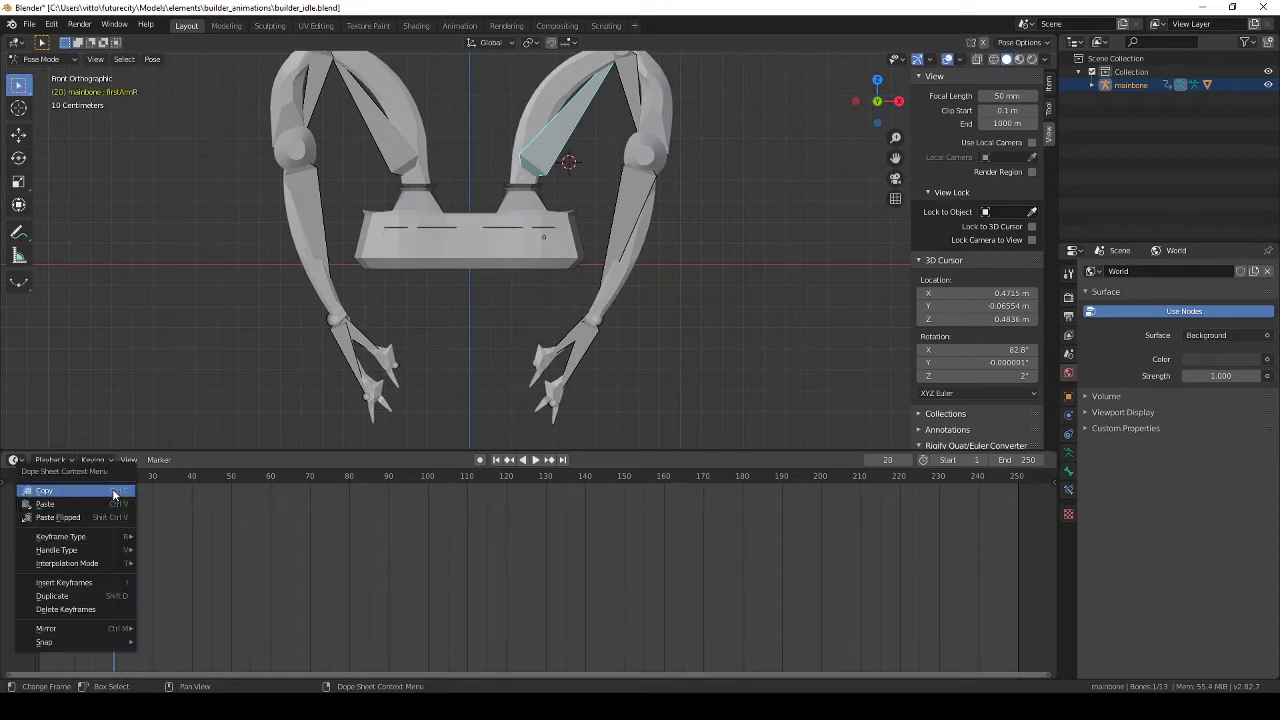
pyautogui.press('Escape')
pyautogui.press('x')
pyautogui.click(114, 494)
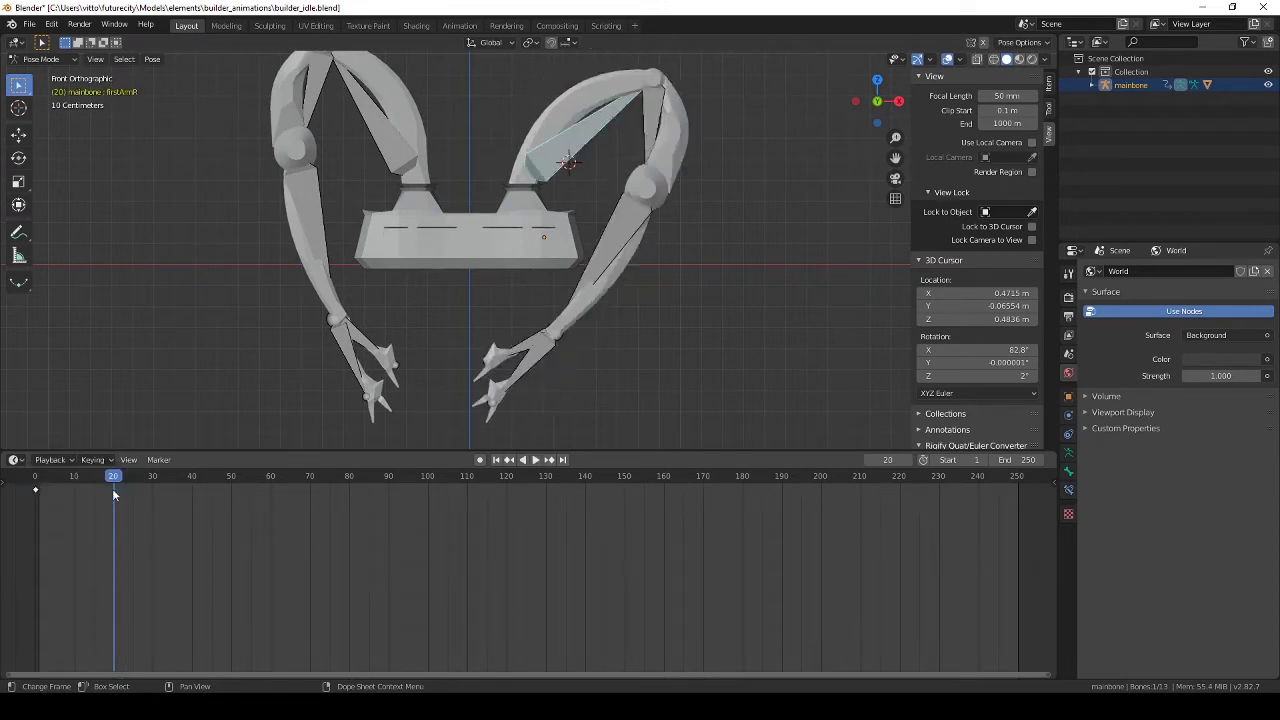
# At frame 20, rotate the firstArmR bone slightly upward and insert a rotation keyframe.
pyautogui.press('space')
pyautogui.rightClick(543, 162)
pyautogui.click(40, 477)
pyautogui.moveTo(42, 479); pyautogui.dragTo(115, 478)
pyautogui.press('r')
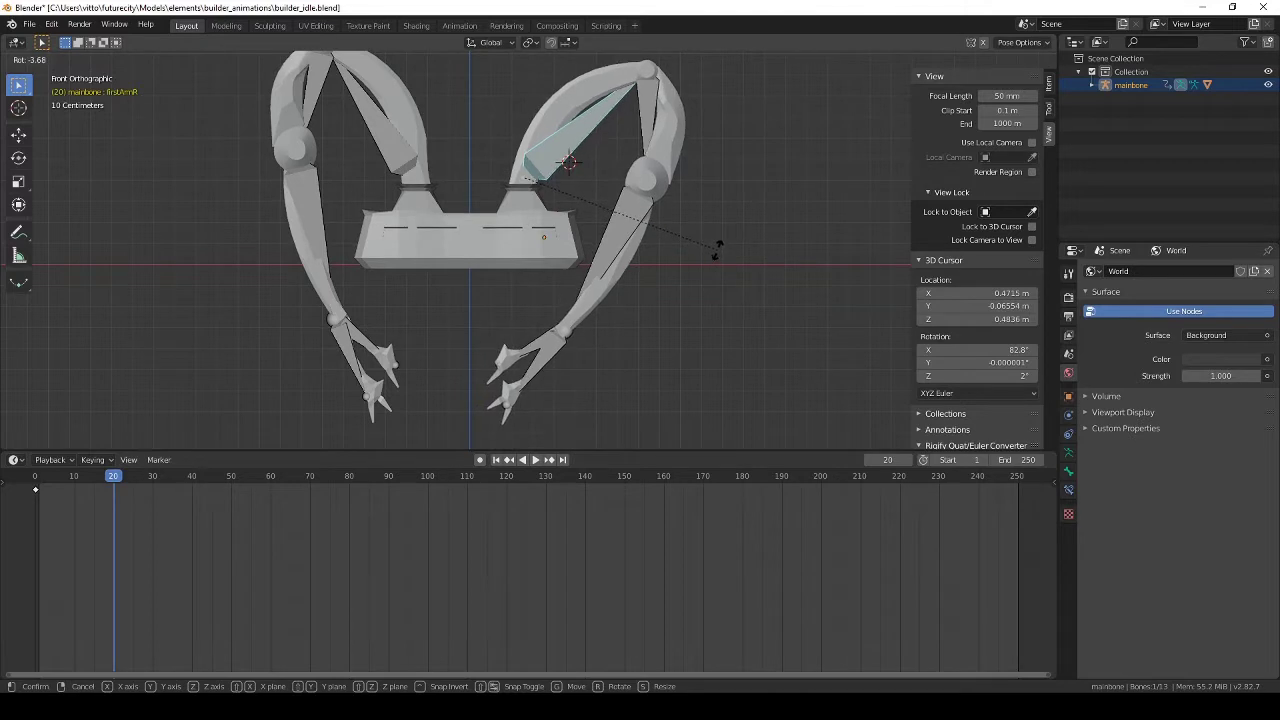
pyautogui.click(714, 249)
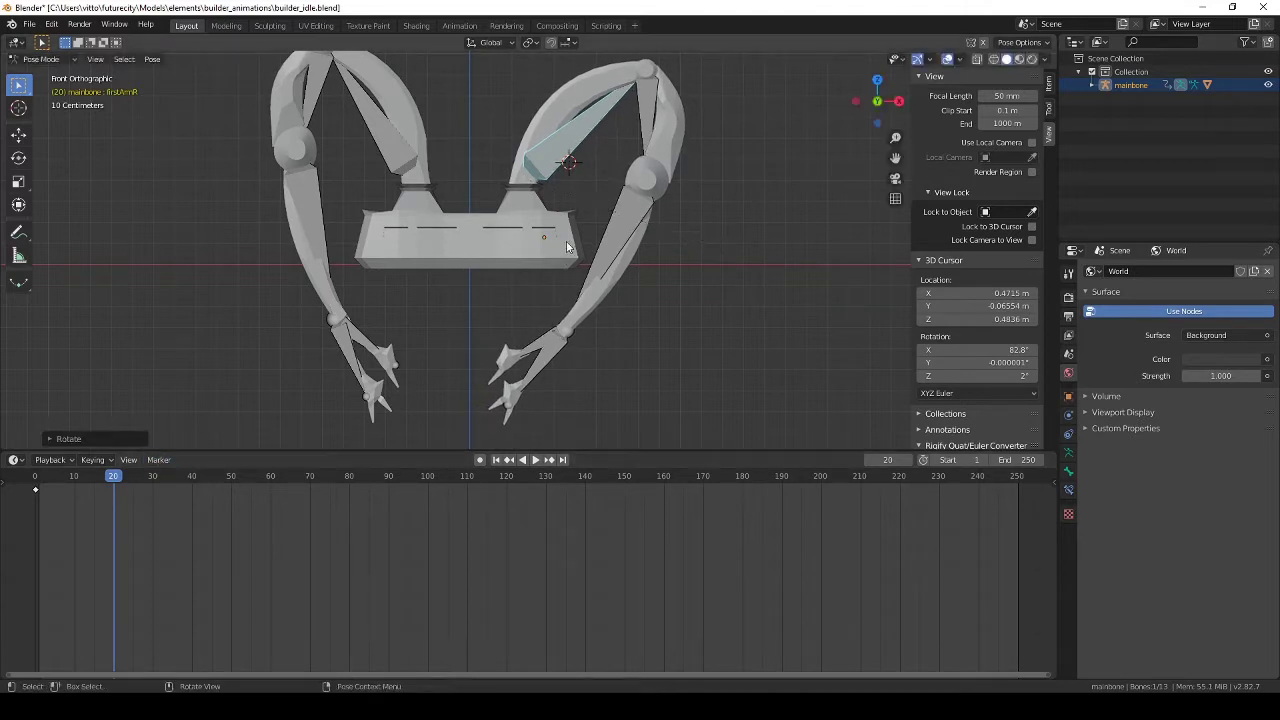
pyautogui.press('i')
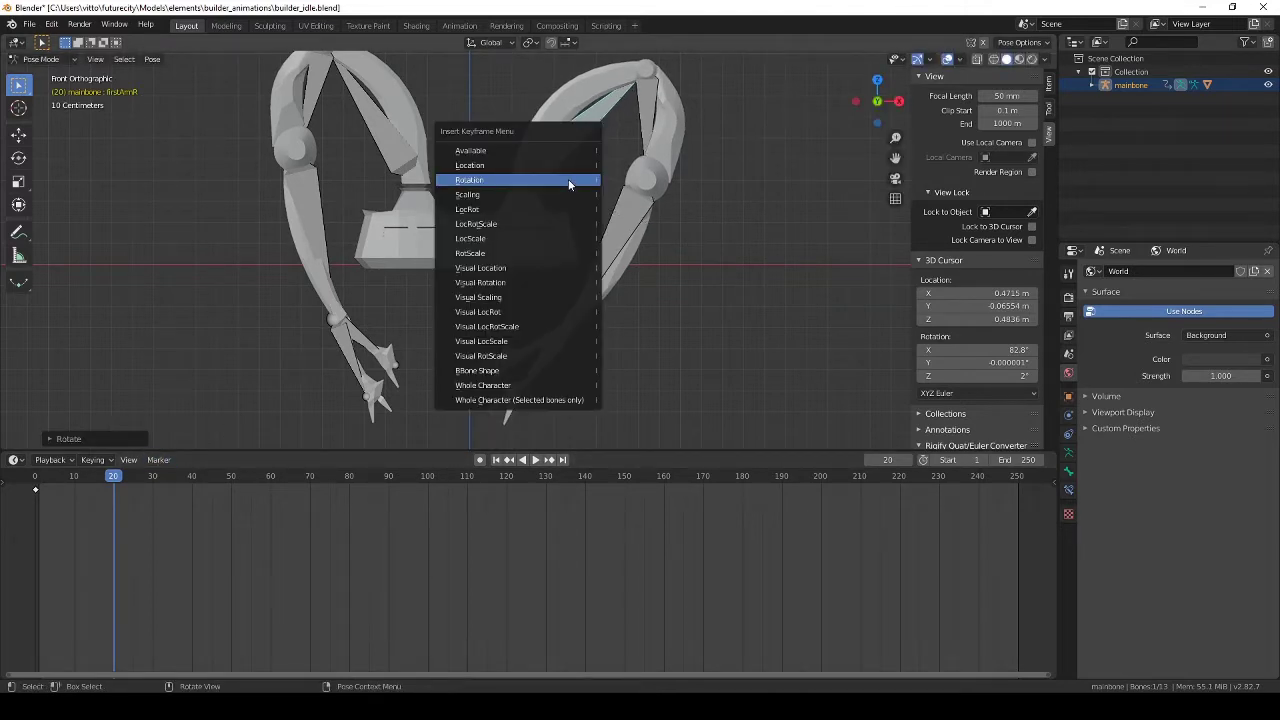
pyautogui.click(568, 181)
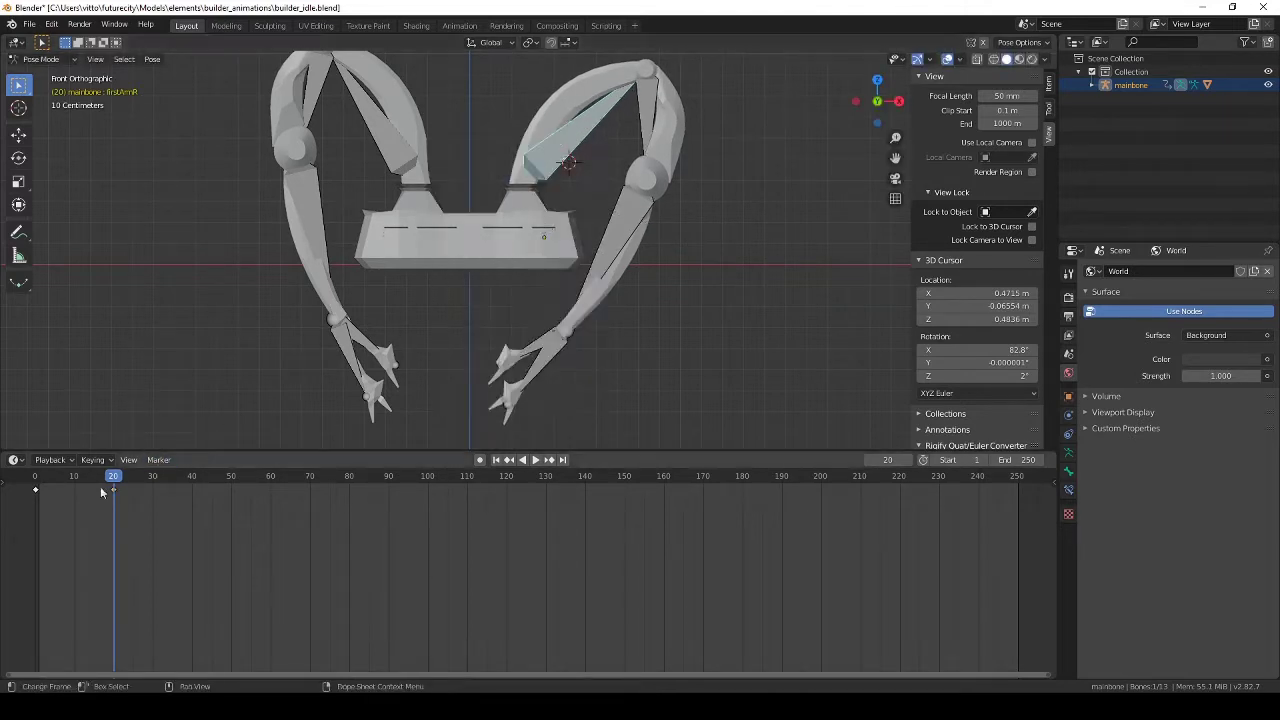
# Replace the firstArmL bone's keyframe at frame 20 with a rotation keyframe of a slightly raised pose.
pyautogui.click(381, 124)
pyautogui.press('x')
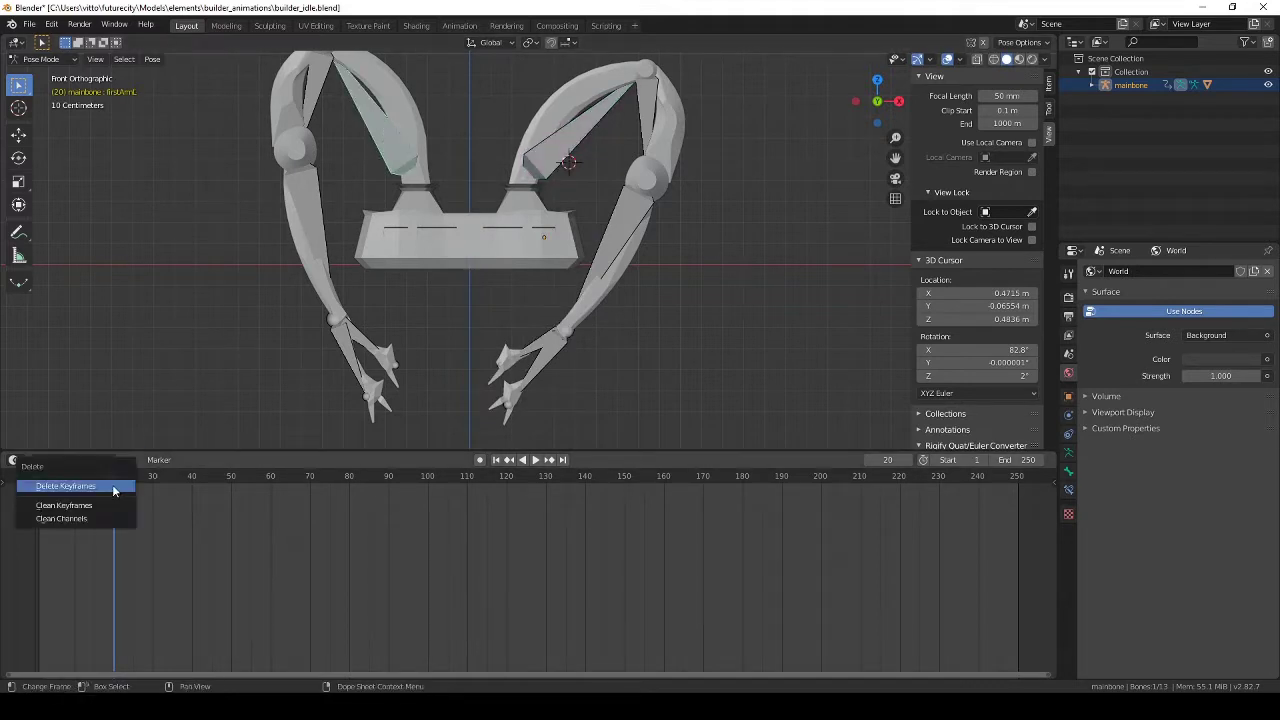
pyautogui.click(114, 488)
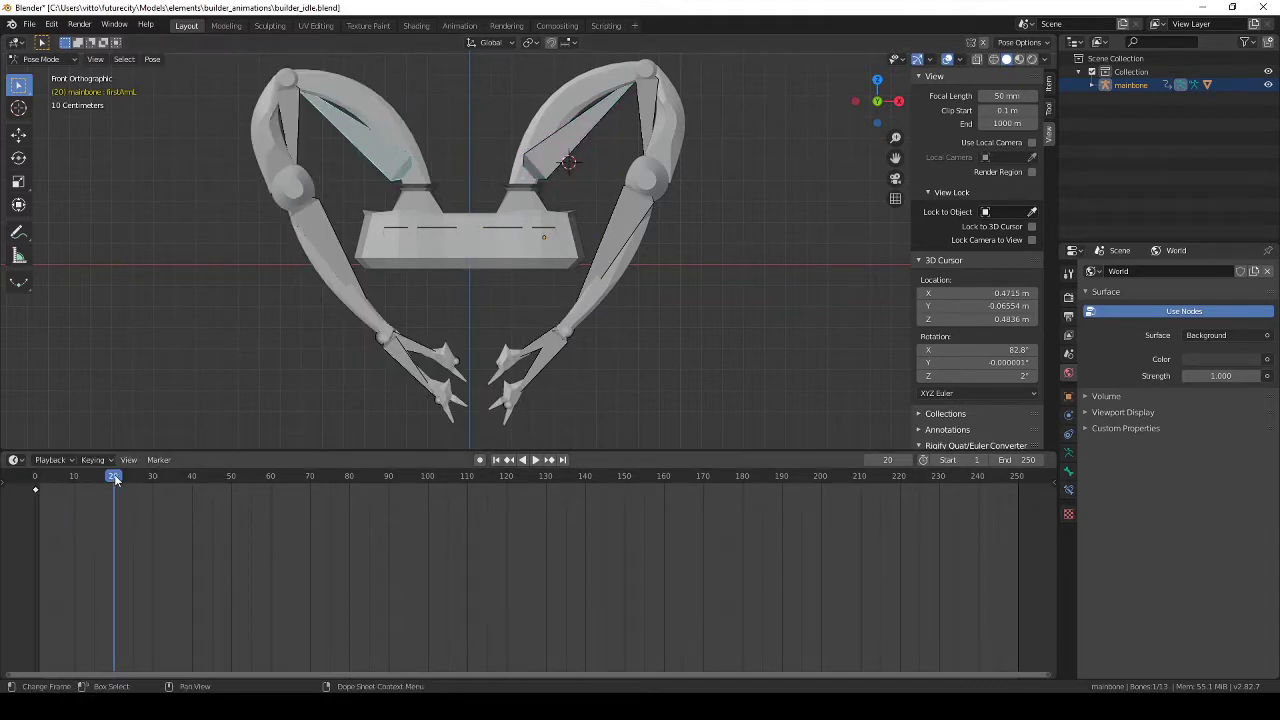
pyautogui.press('r')
pyautogui.click(303, 239)
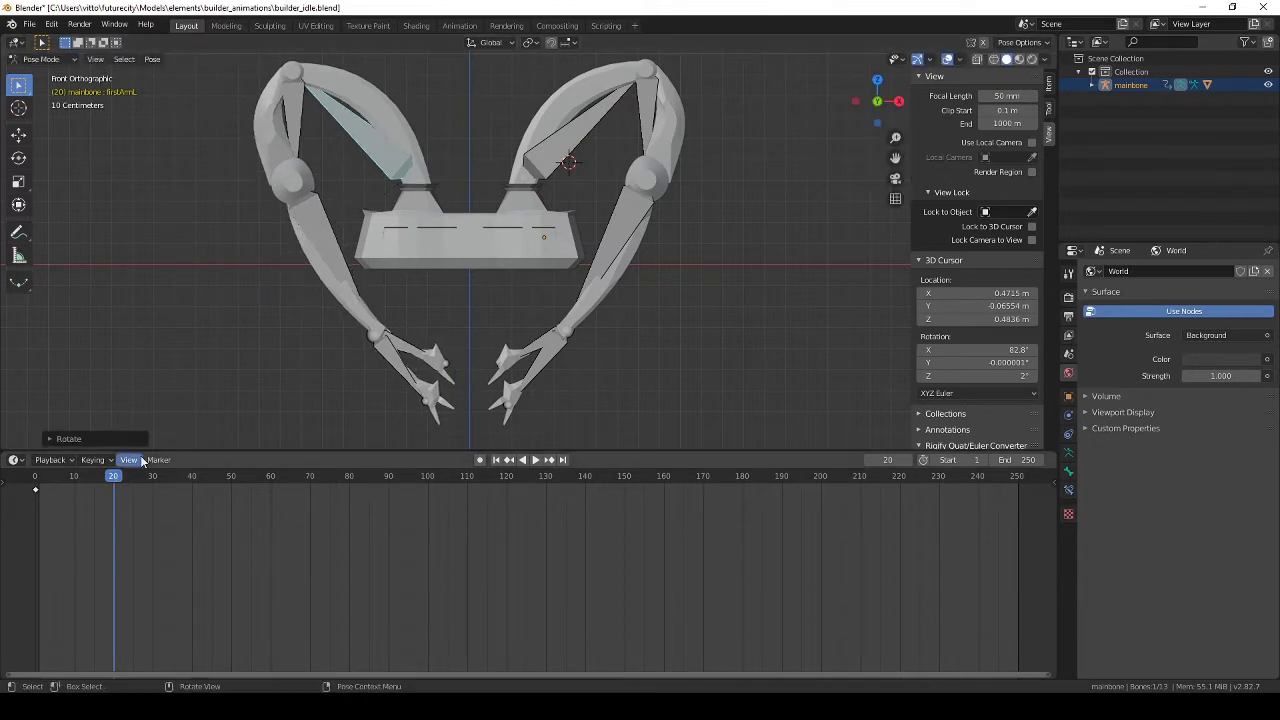
pyautogui.press('i')
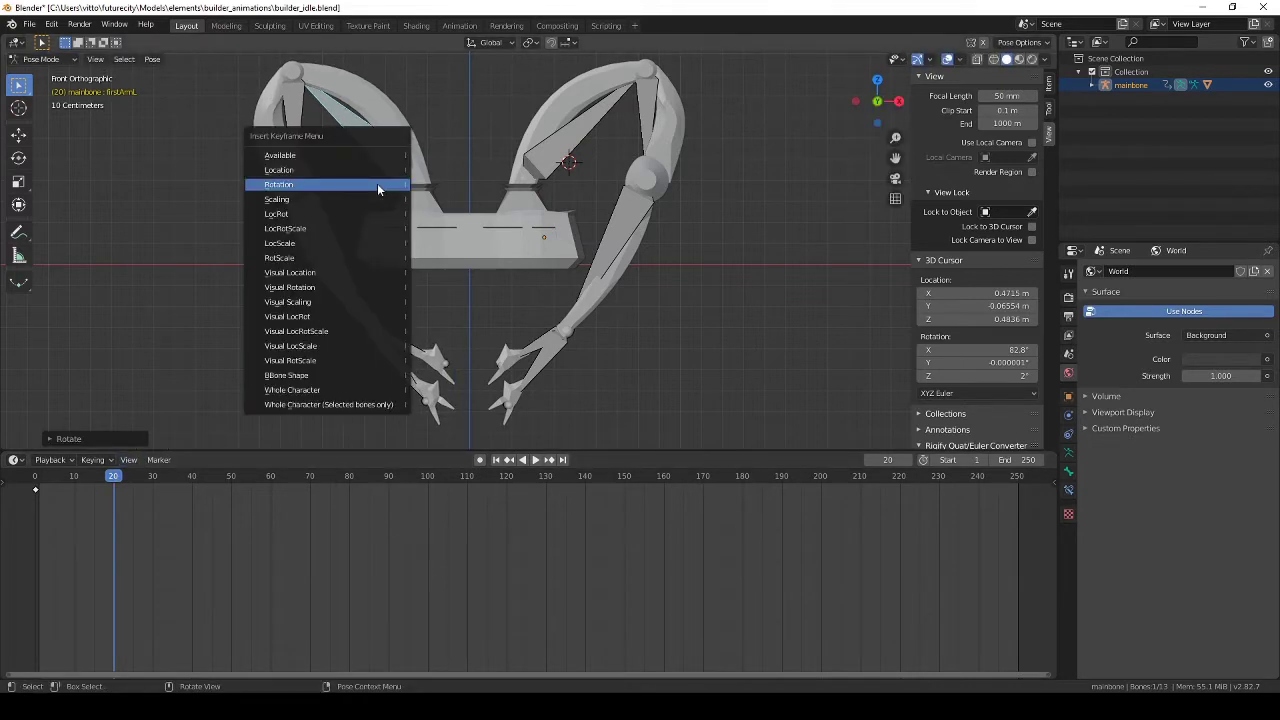
pyautogui.click(377, 184)
# Play the animation from frame 0 to check the reduced arm movement, ending at frame 40.
pyautogui.moveTo(113, 485); pyautogui.dragTo(35, 482)
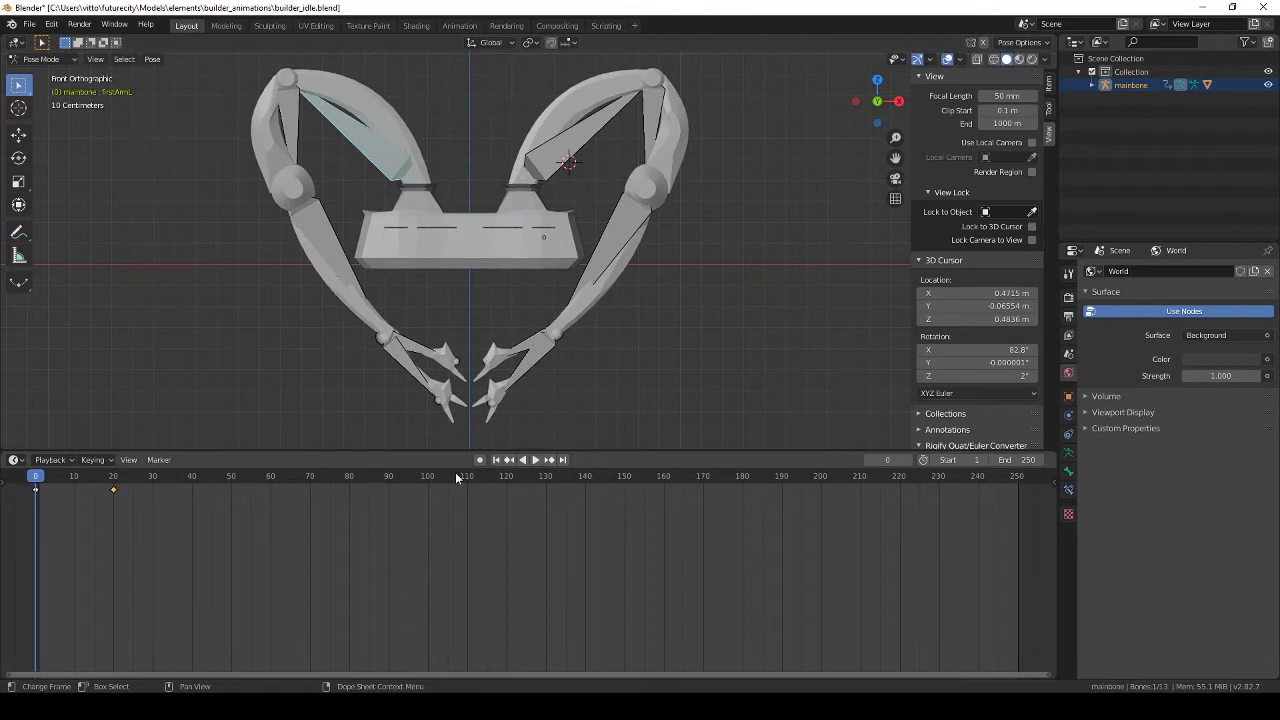
pyautogui.click(531, 460)
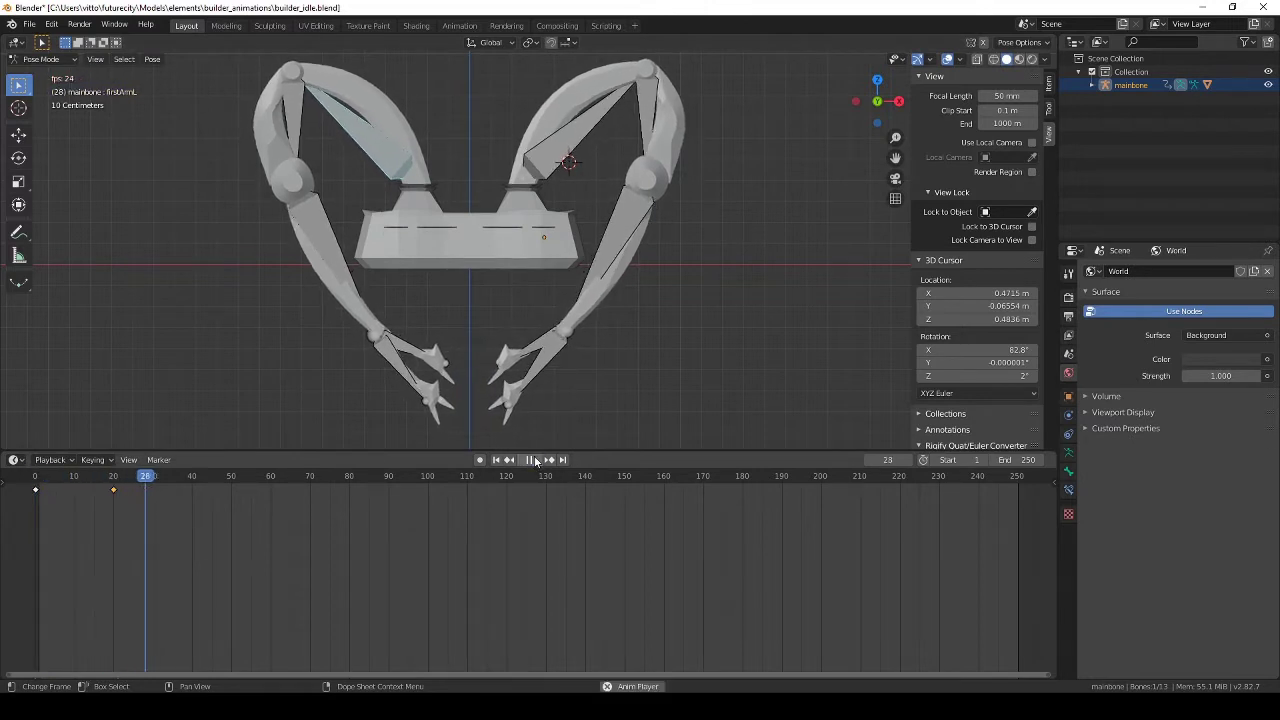
pyautogui.moveTo(125, 477); pyautogui.dragTo(192, 475)
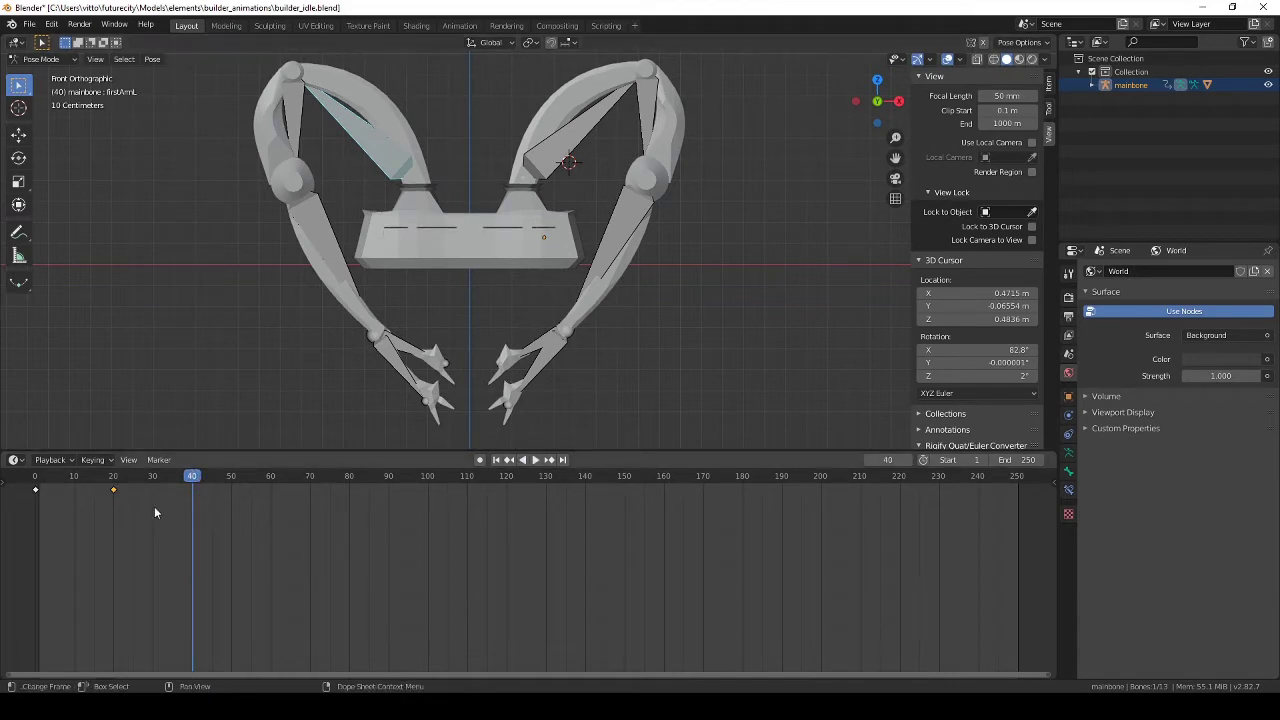
# Delete the frame 20 keyframes of the firstArmL and firstArmR bones.
pyautogui.press('x')
pyautogui.click(108, 502)
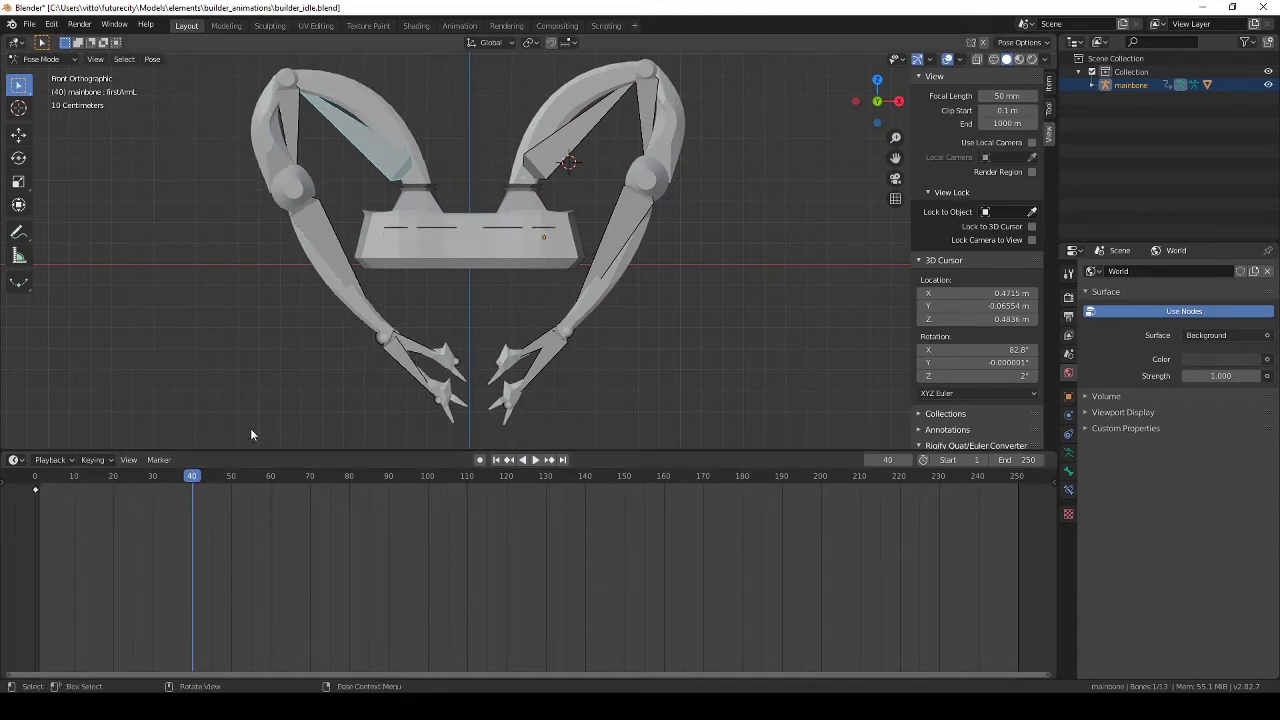
pyautogui.click(552, 179)
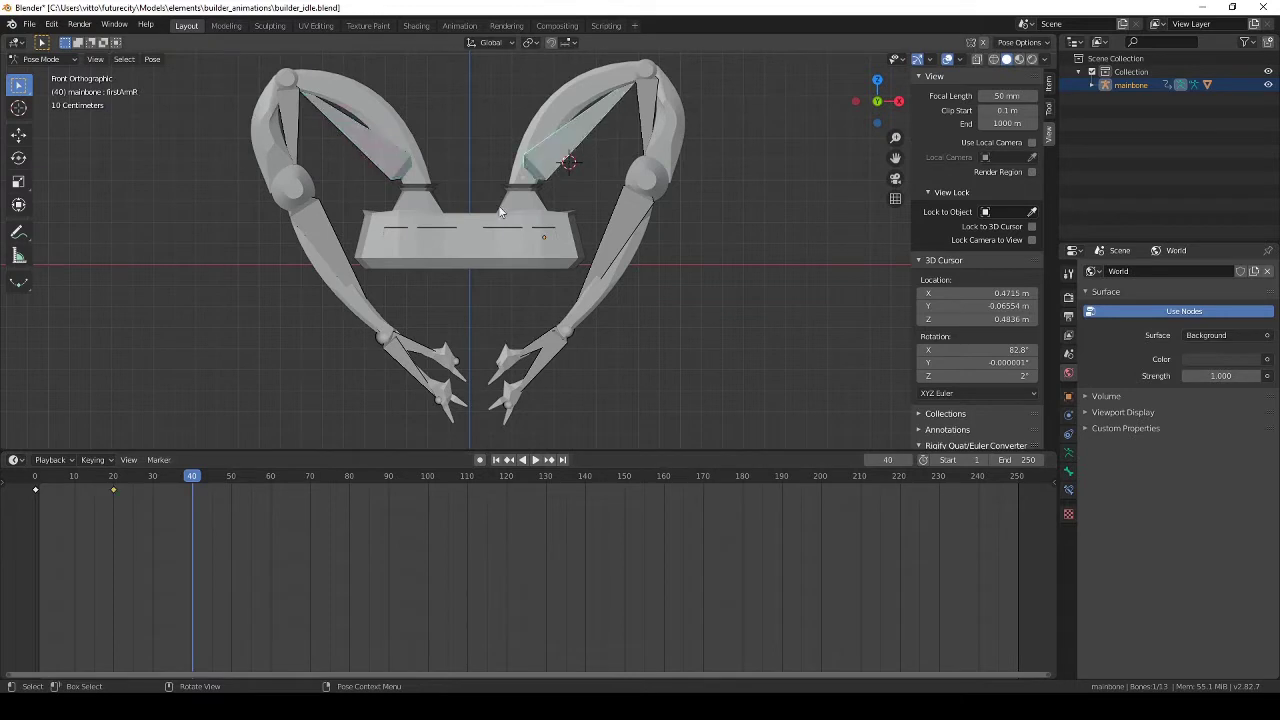
pyautogui.press('x')
pyautogui.click(113, 491)
# Insert rotation keyframes for the firstArmR and firstArmL bones at frame 40, and return to frame 20.
pyautogui.press('i')
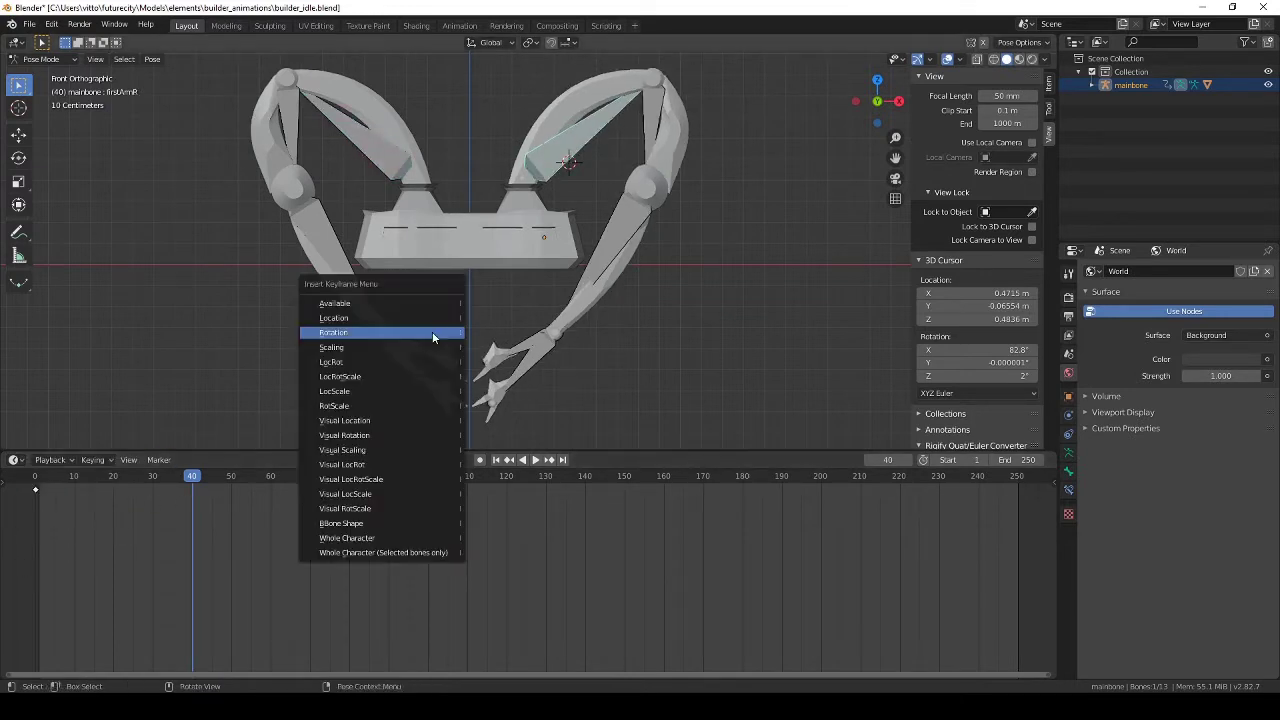
pyautogui.click(433, 338)
pyautogui.click(378, 144)
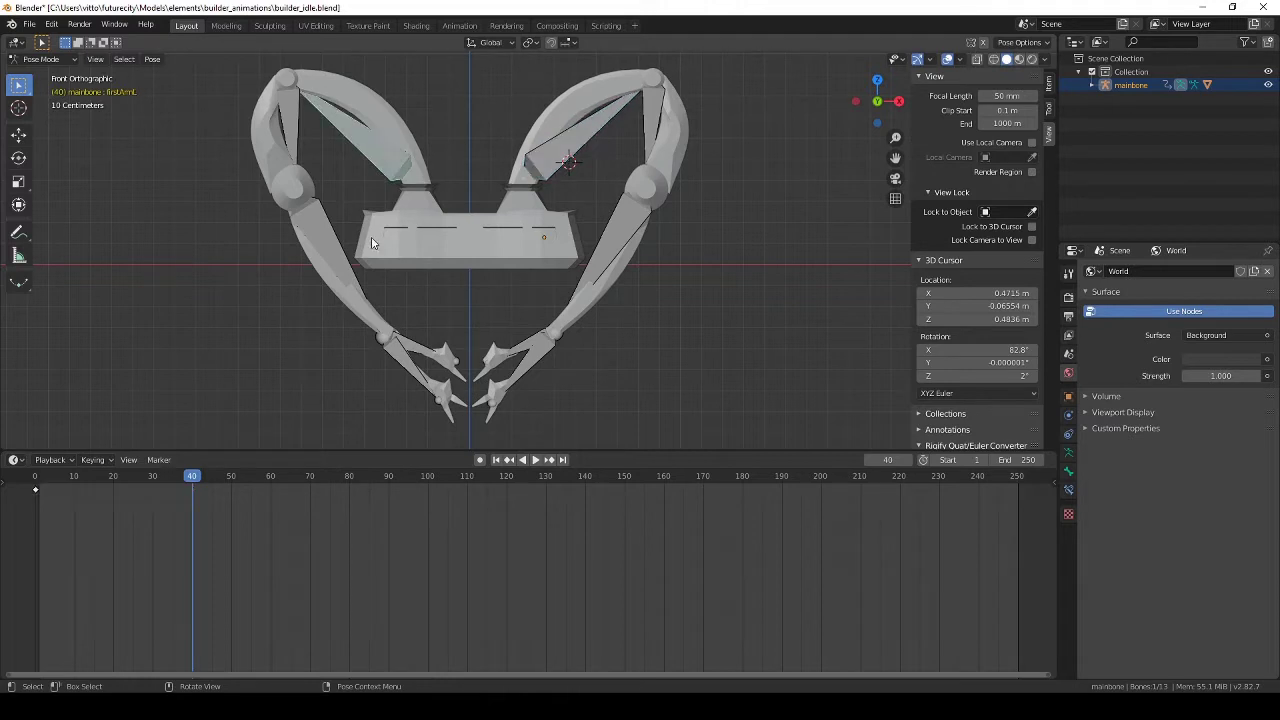
pyautogui.press('i')
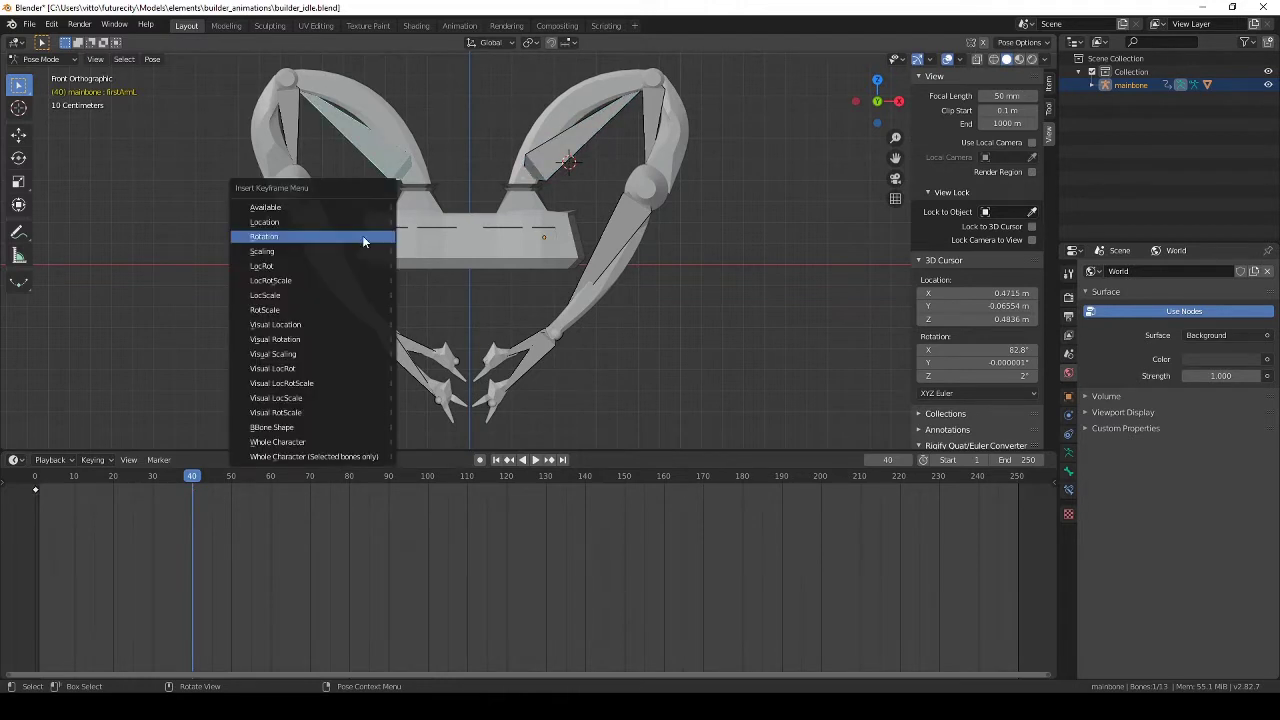
pyautogui.click(362, 235)
pyautogui.moveTo(198, 474); pyautogui.dragTo(113, 481)
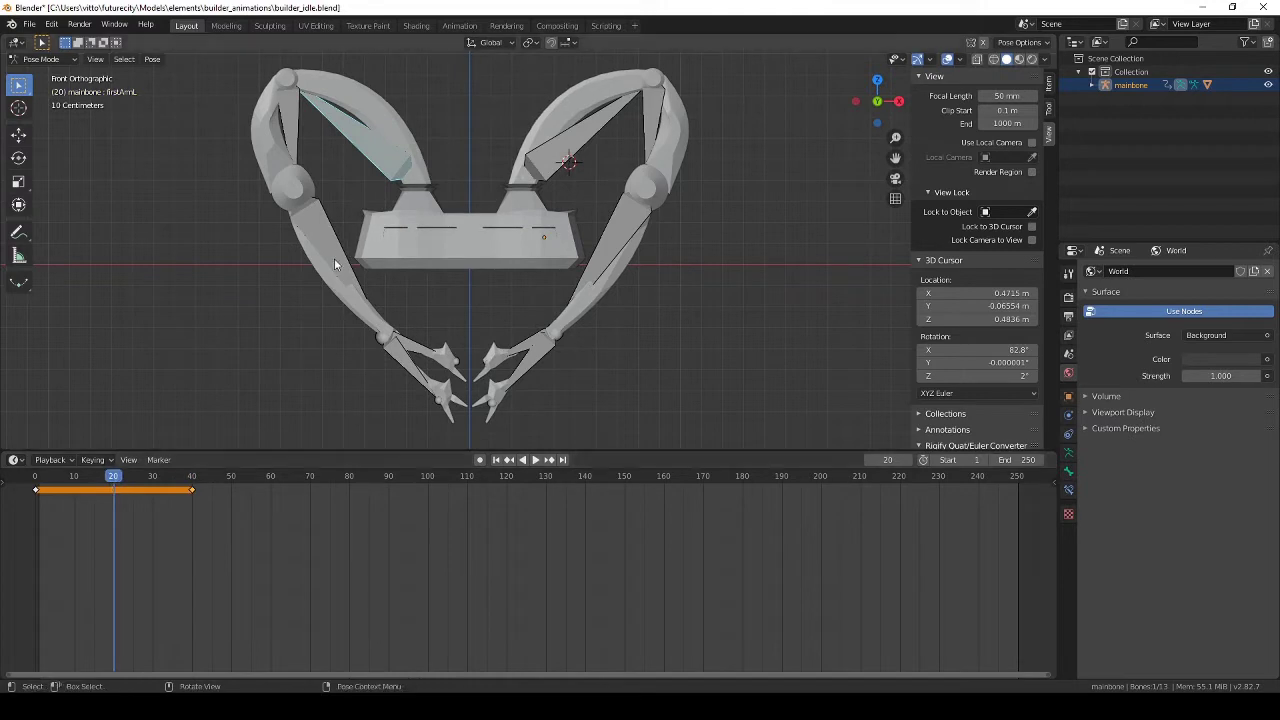
# Rotate the firstArmL bone to a slightly raised pose at frame 20 and insert a rotation keyframe.
pyautogui.press('r')
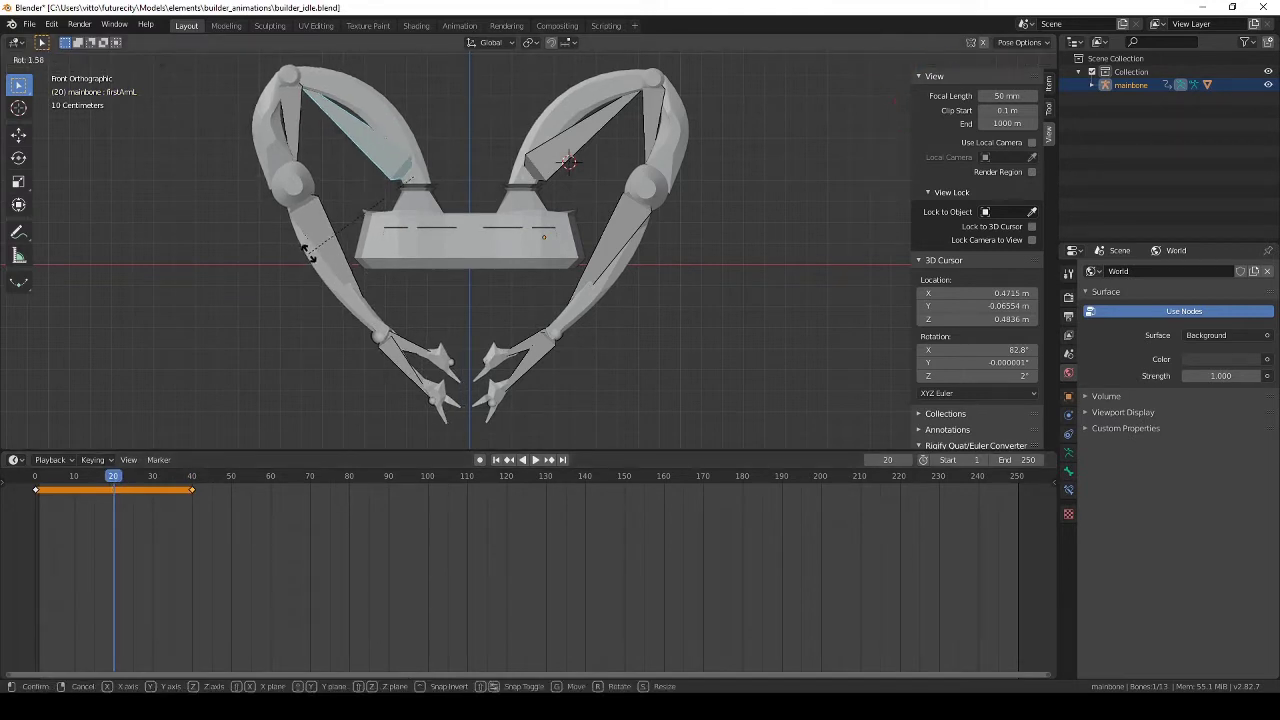
pyautogui.click(304, 245)
pyautogui.press('i')
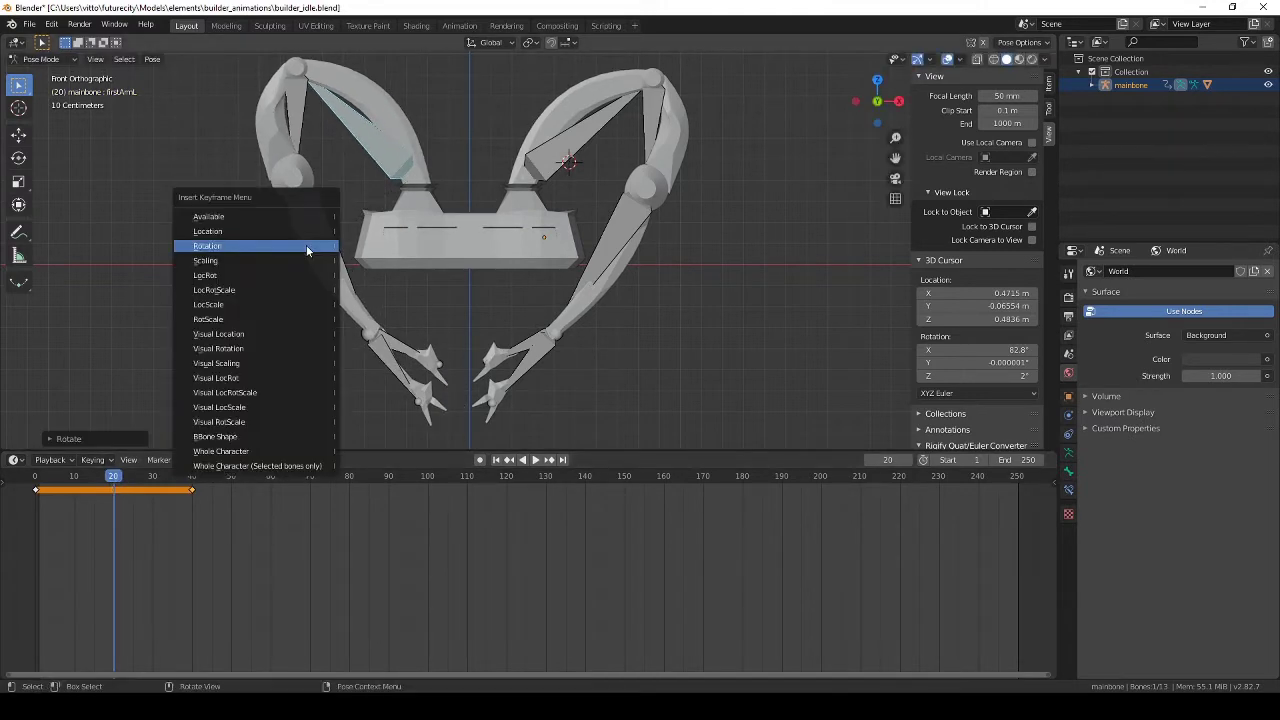
pyautogui.click(306, 245)
# Rotate the firstArmR bone to a slightly raised pose at frame 23 and insert a keyframe for it.
pyautogui.click(575, 157)
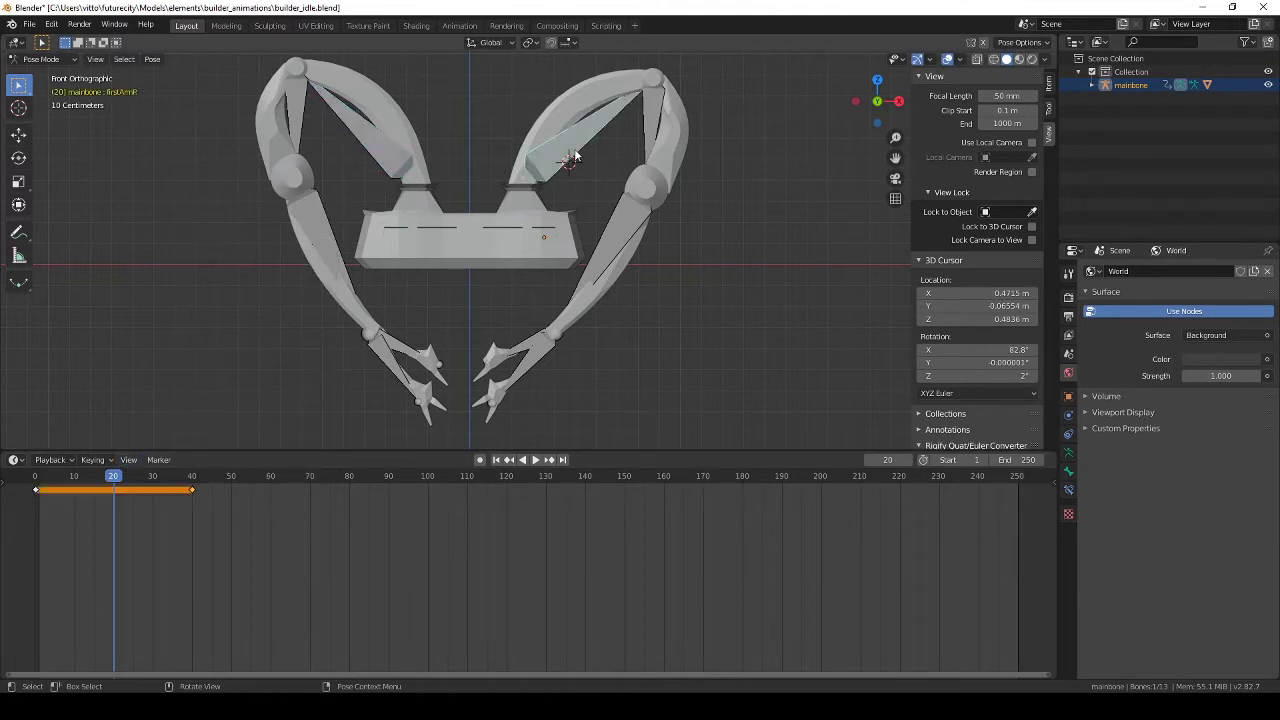
pyautogui.moveTo(113, 477); pyautogui.dragTo(125, 477)
pyautogui.press('r')
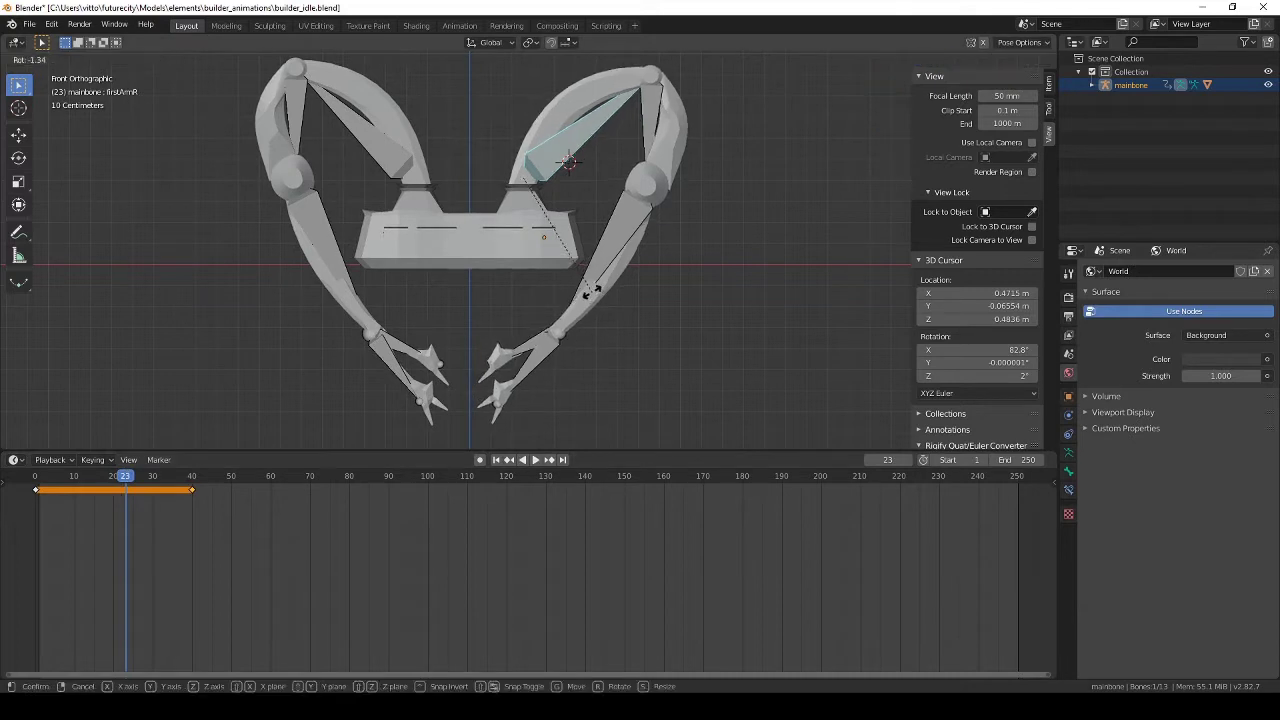
pyautogui.click(592, 300)
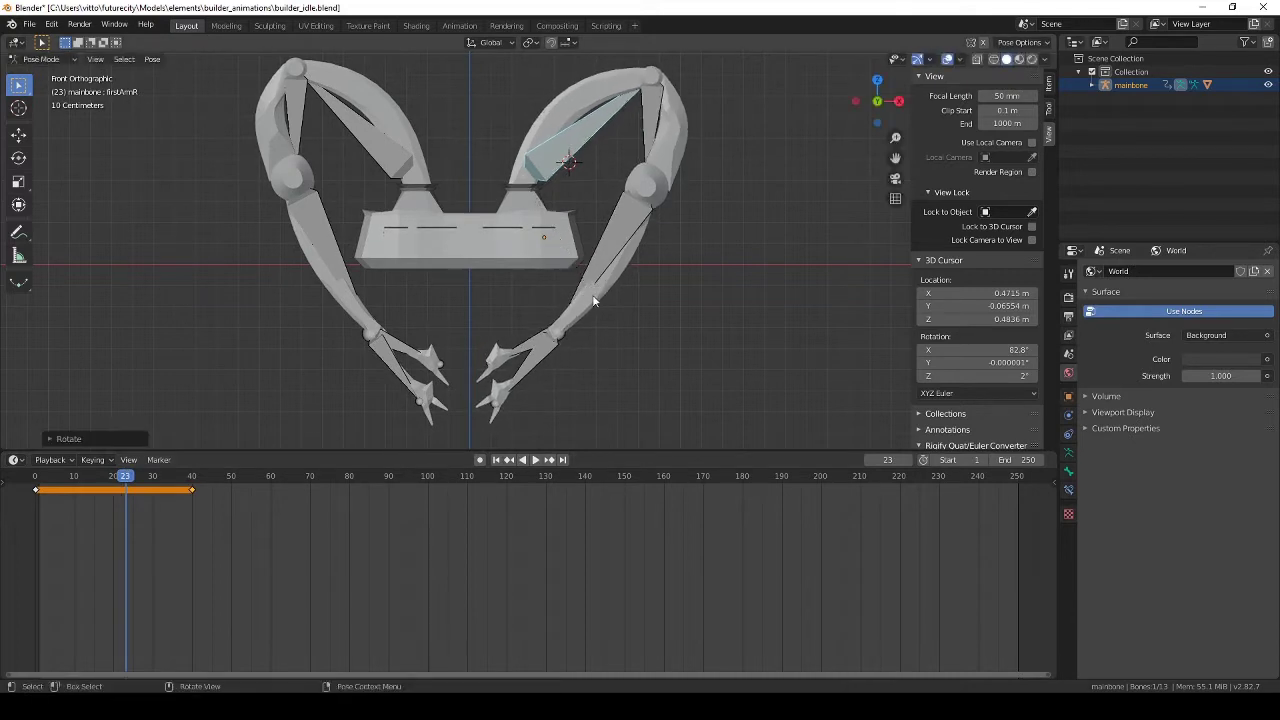
pyautogui.press('i')
pyautogui.click(457, 250)
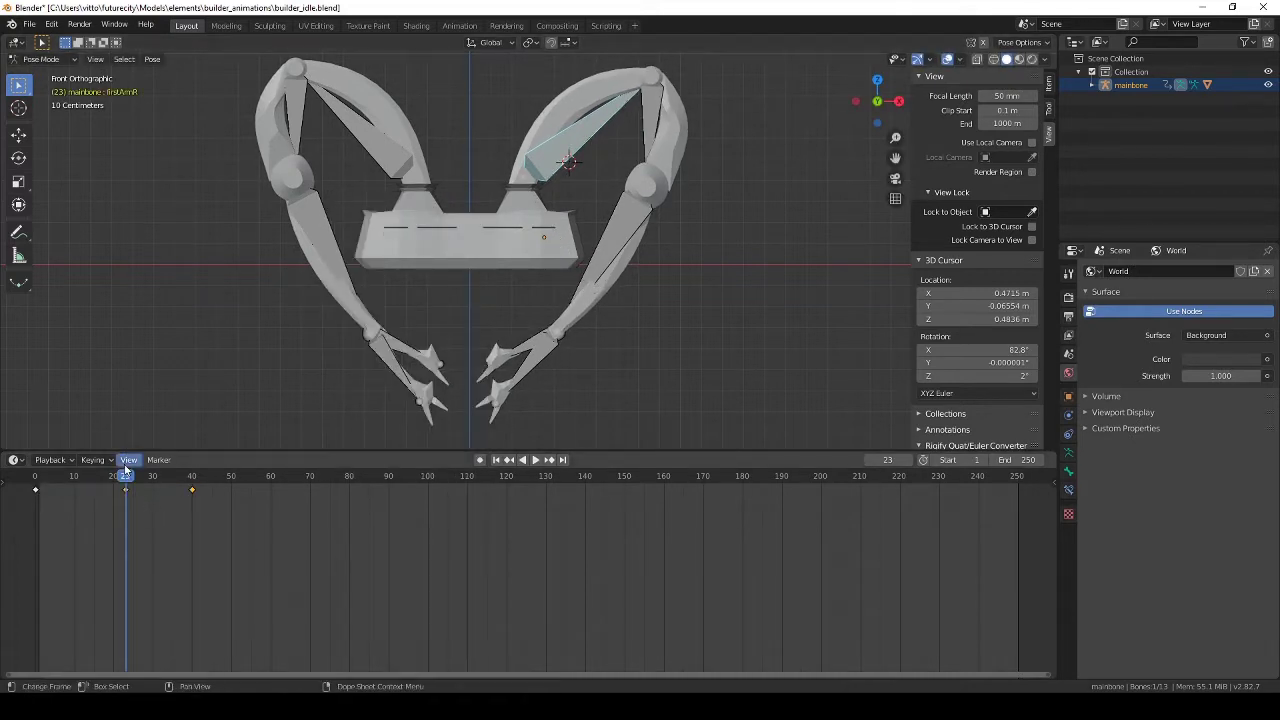
# Play the animation from frame 0 to check the staggered arm movement from several angles, and return to frame 0.
pyautogui.moveTo(102, 478); pyautogui.dragTo(22, 490)
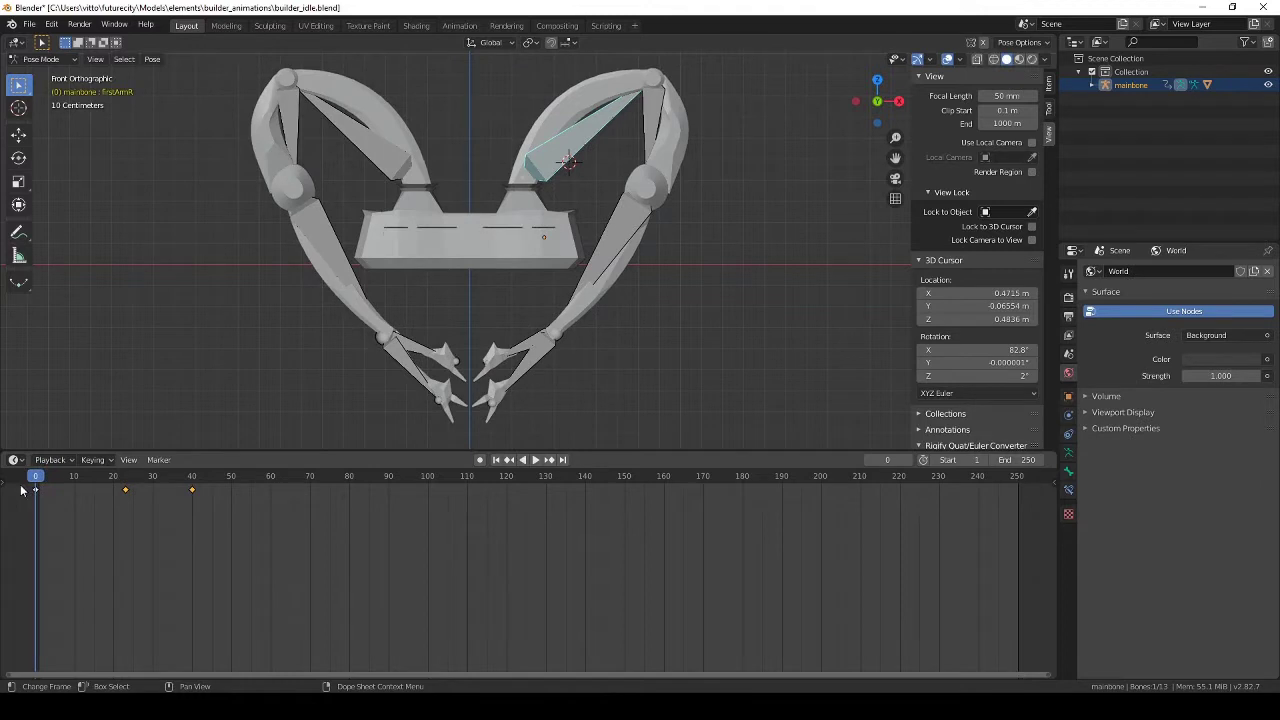
pyautogui.click(536, 461)
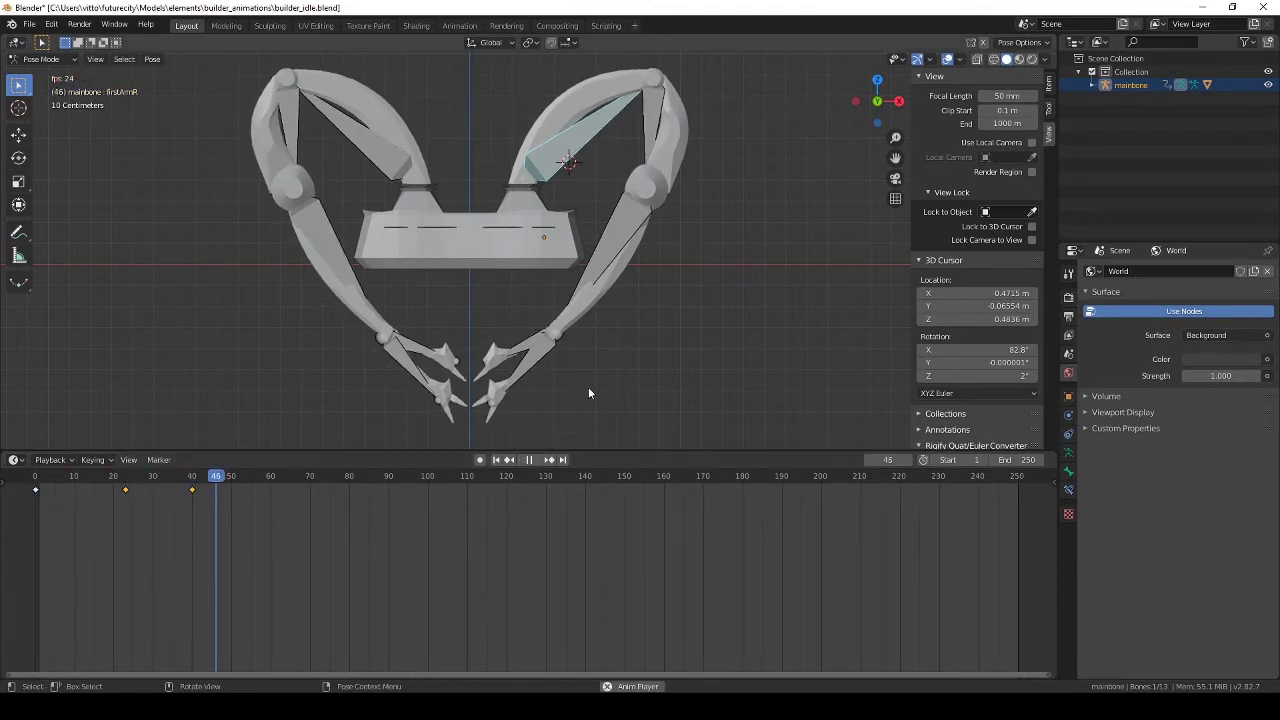
pyautogui.moveTo(616, 284); pyautogui.dragTo(560, 315, button='middle')
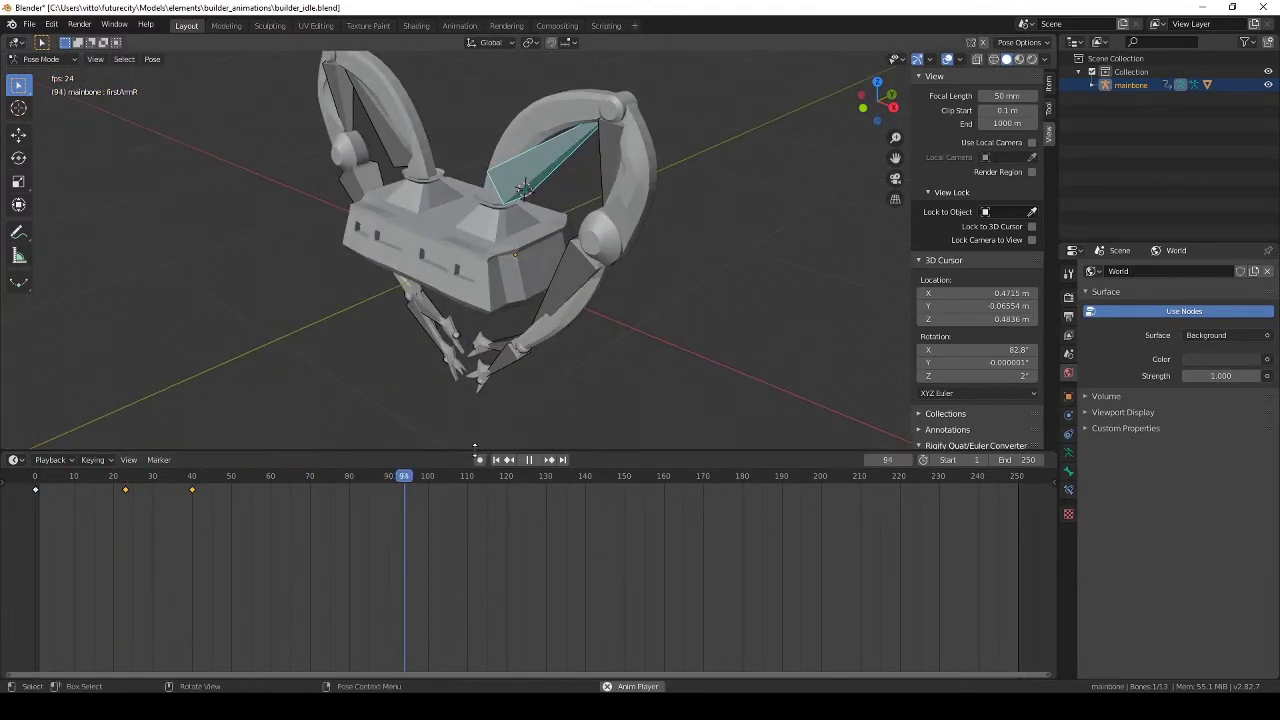
pyautogui.click(528, 460)
pyautogui.moveTo(489, 480); pyautogui.dragTo(35, 480)
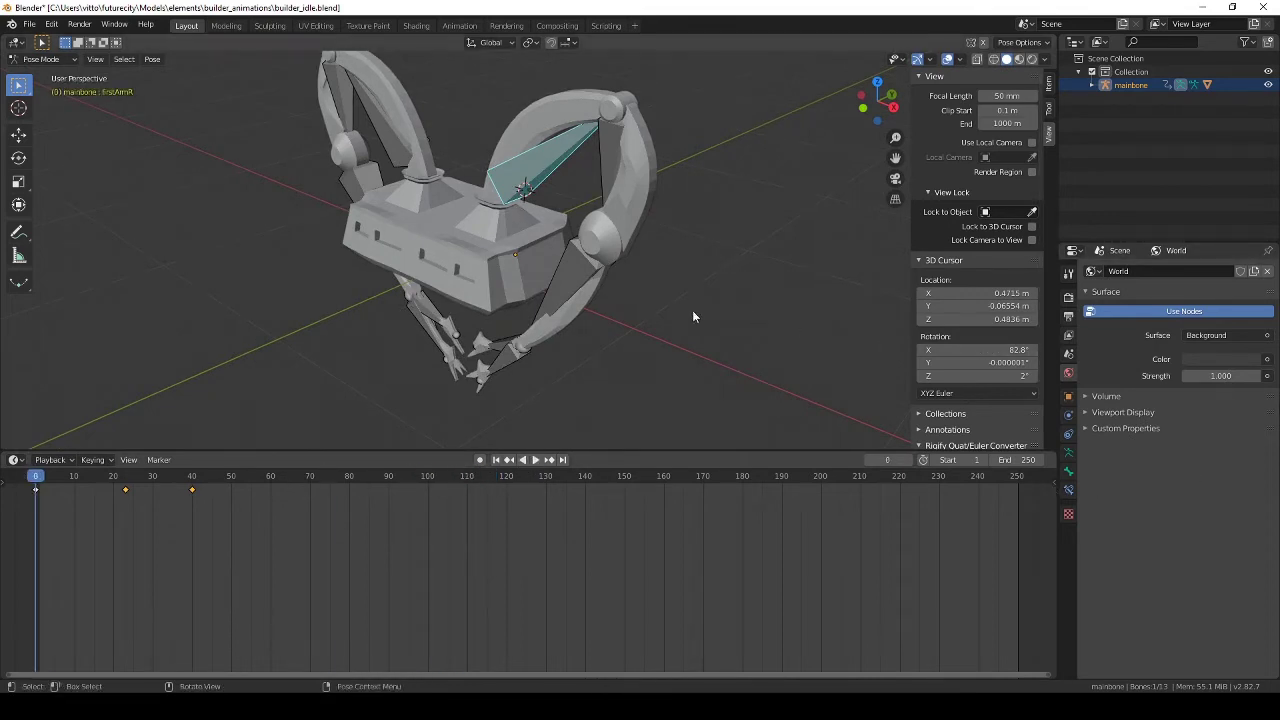
# Insert a keyframe for the firstArmR bone at frame 16 and rotate the bone slightly backward in top view.
pyautogui.press('KP_7')
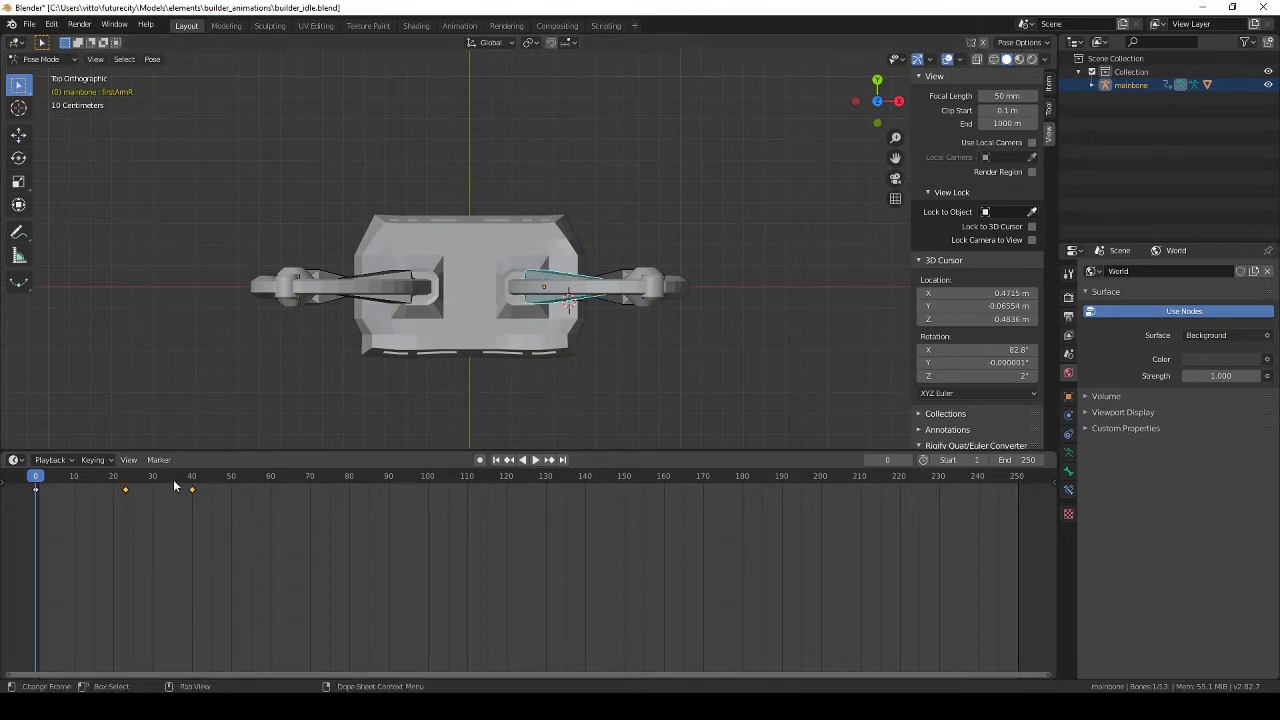
pyautogui.moveTo(35, 481); pyautogui.dragTo(98, 484)
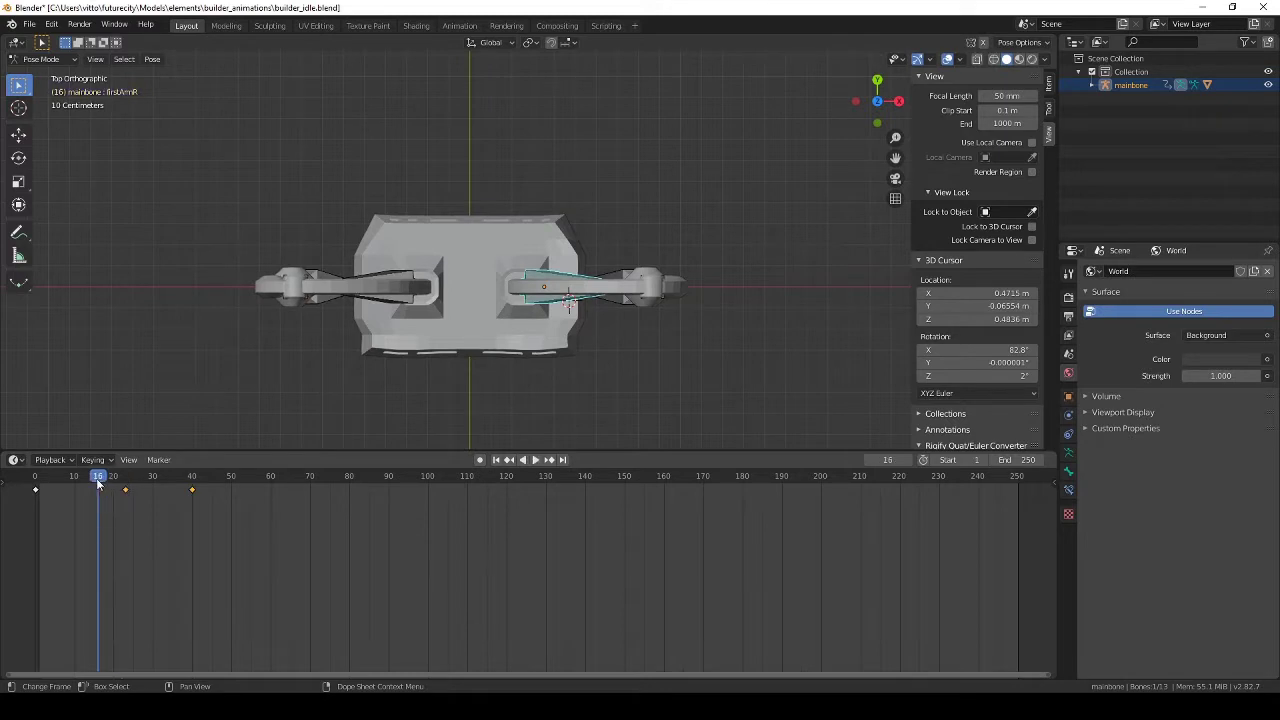
pyautogui.press('i')
pyautogui.click(561, 226)
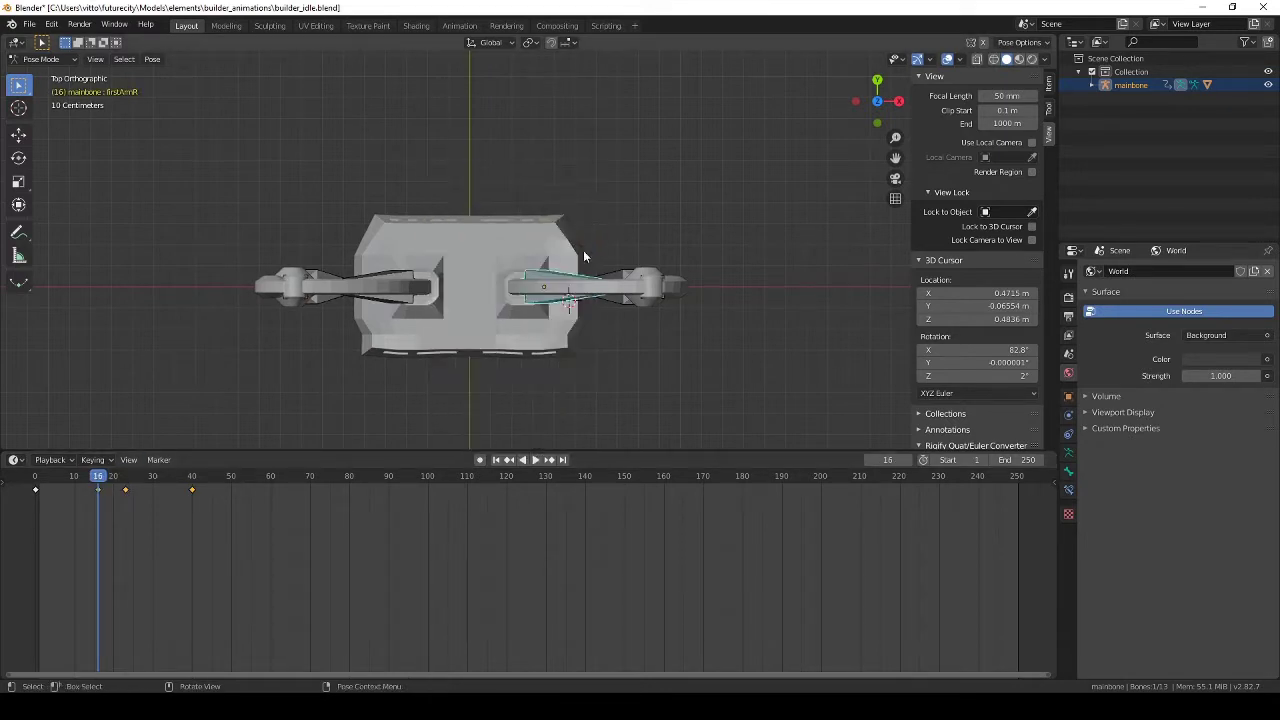
pyautogui.press('r')
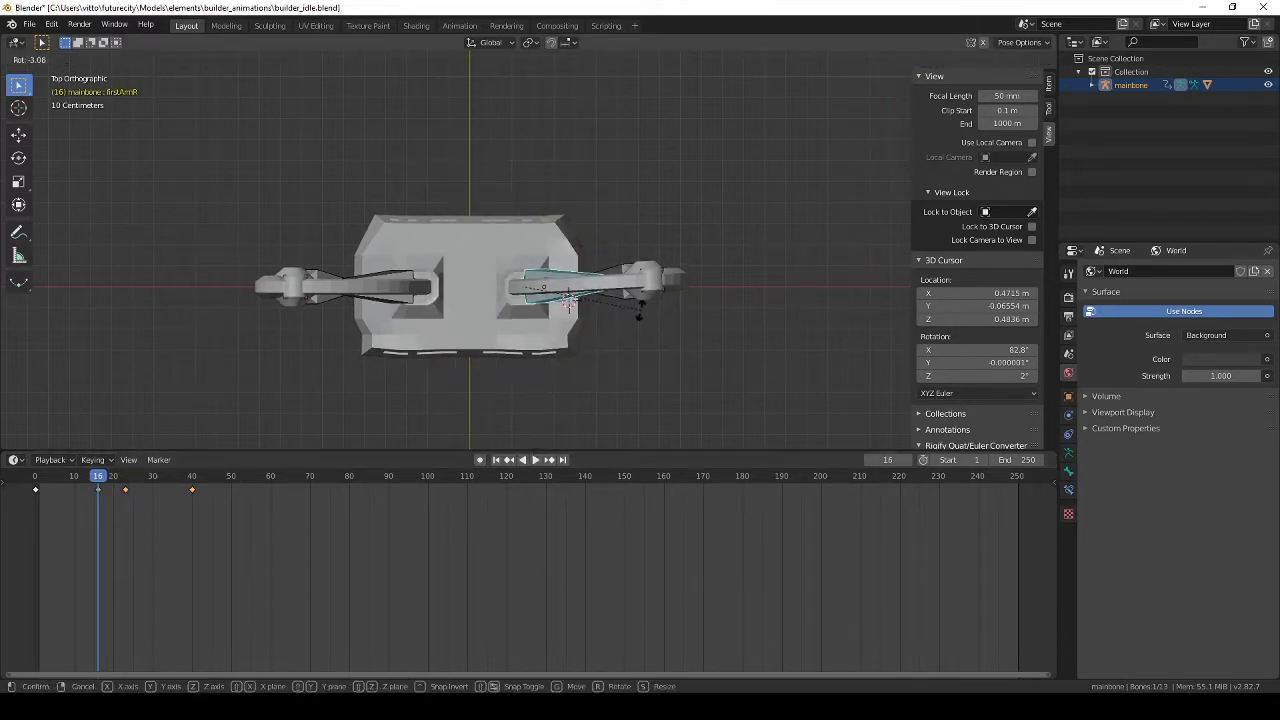
pyautogui.click(626, 320)
# Insert a keyframe for the firstArmL bone at frame 29 and rotate the bone slightly forward in top view.
pyautogui.moveTo(388, 313); pyautogui.dragTo(399, 248, button='middle')
pyautogui.click(361, 254)
pyautogui.press('KP_7')
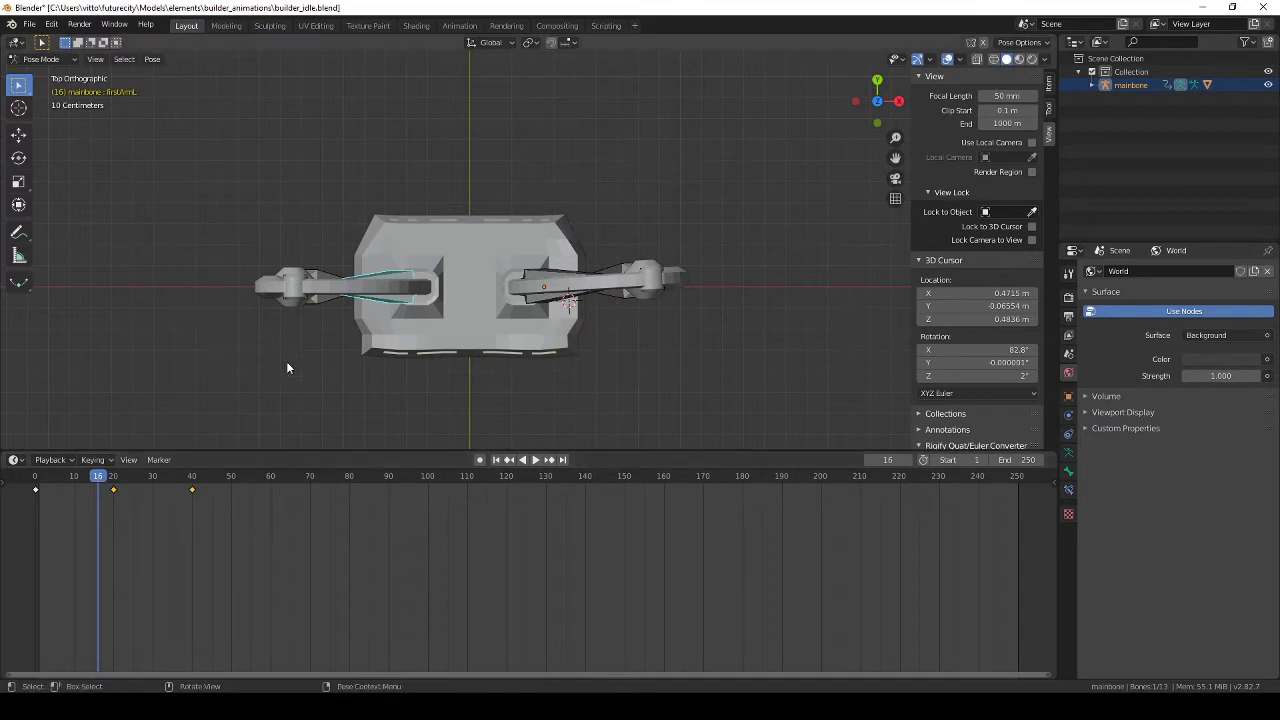
pyautogui.press('space')
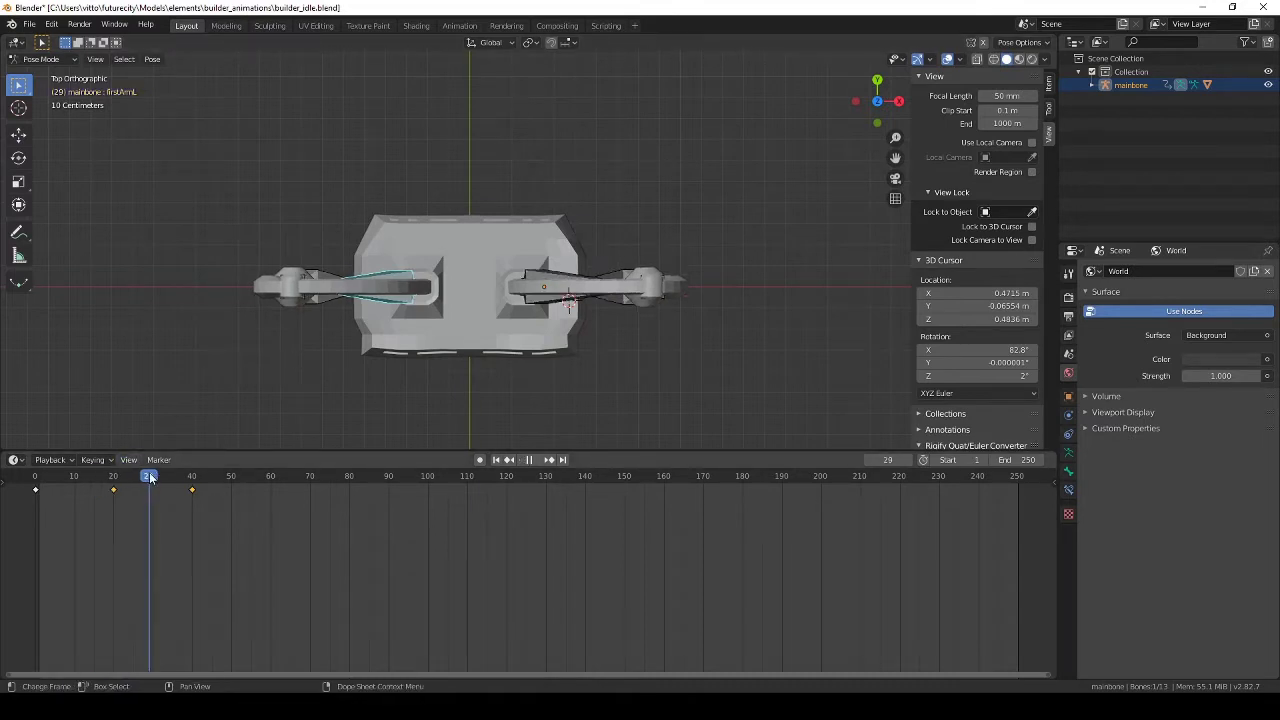
pyautogui.press('space')
pyautogui.press('i')
pyautogui.click(381, 286)
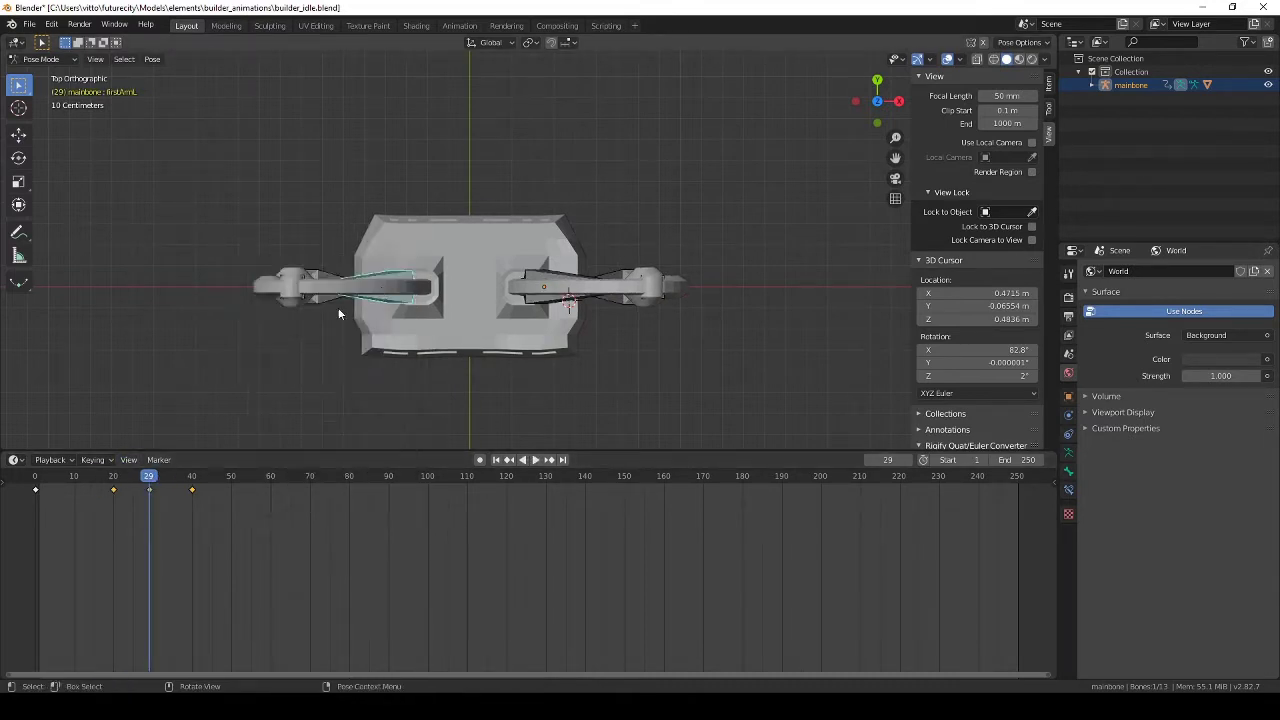
pyautogui.press('r')
pyautogui.click(334, 314)
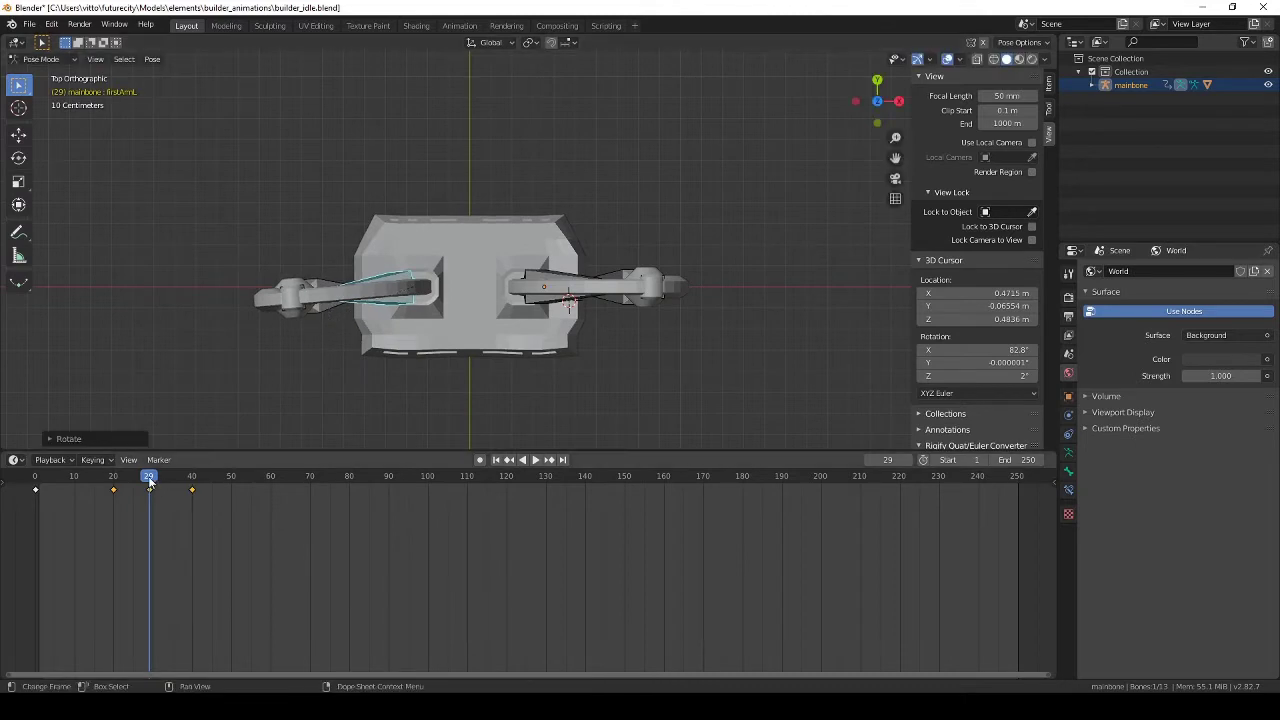
# Play the animation from frame 0 in perspective to check both arms' motion, and return to frame 0.
pyautogui.hotkey('shift', 'Left')
pyautogui.moveTo(837, 186); pyautogui.dragTo(600, 303, button='middle')
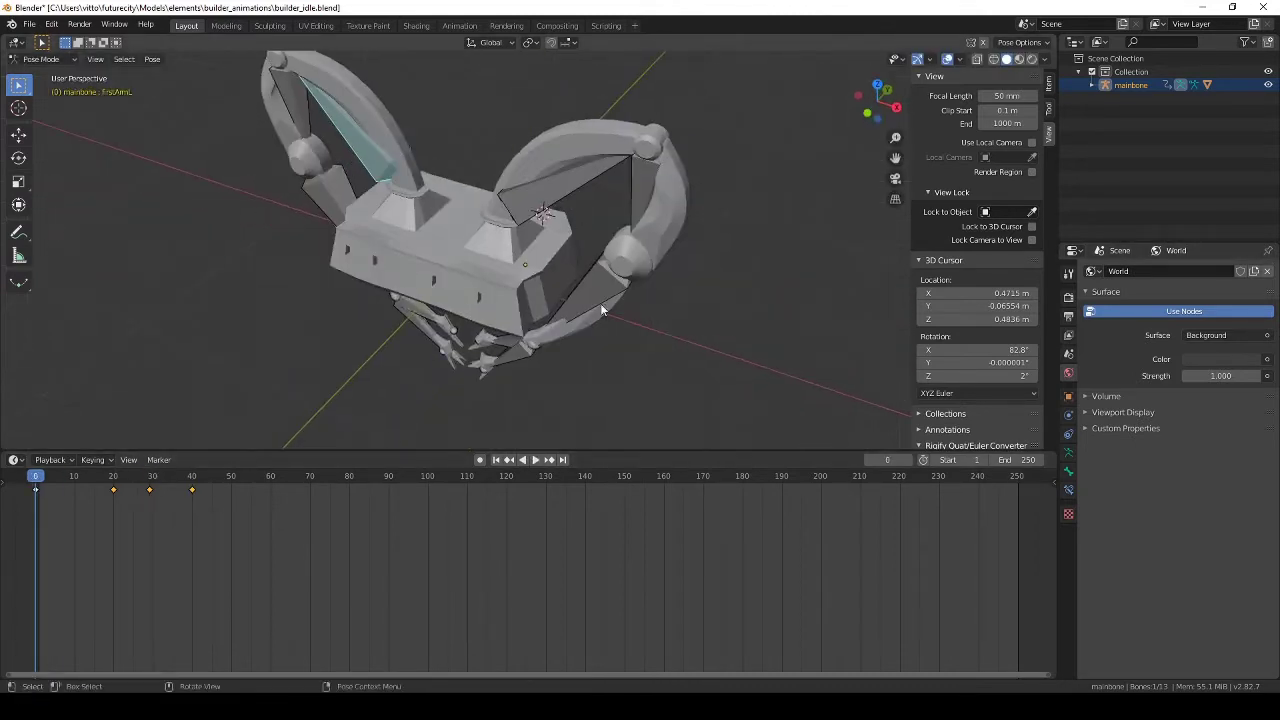
pyautogui.click(535, 461)
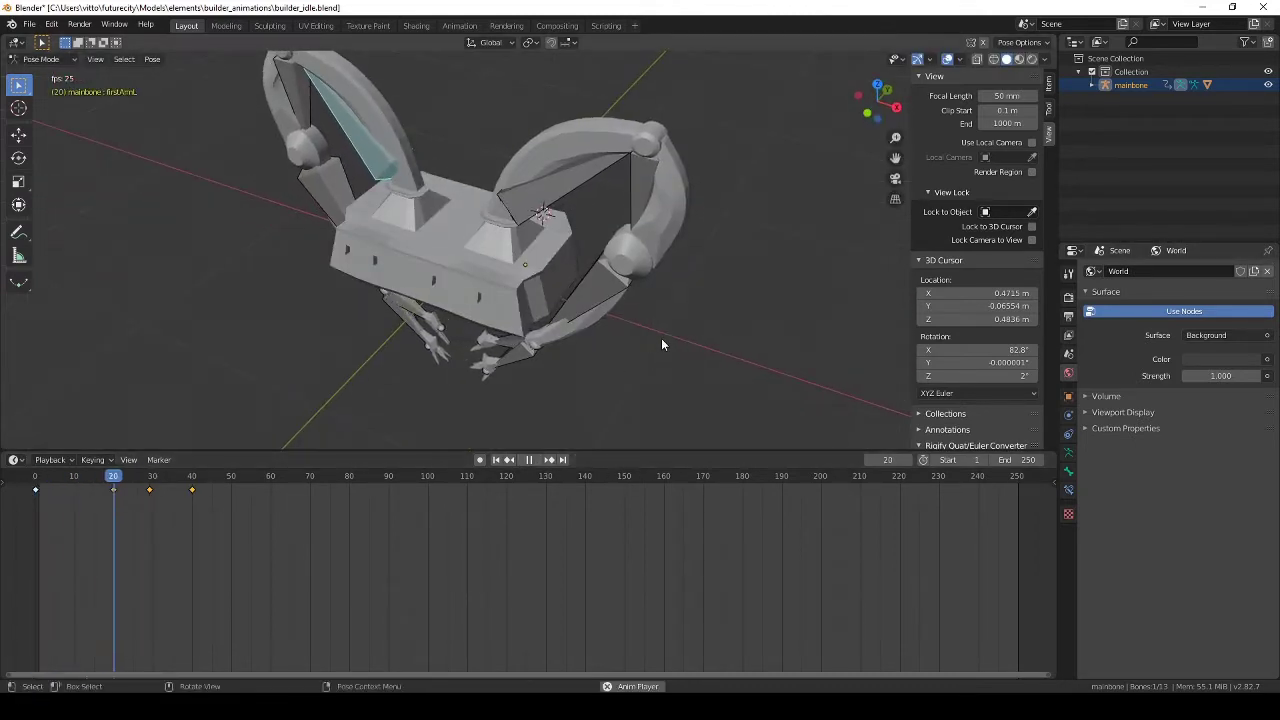
pyautogui.moveTo(661, 338); pyautogui.dragTo(650, 300, button='middle')
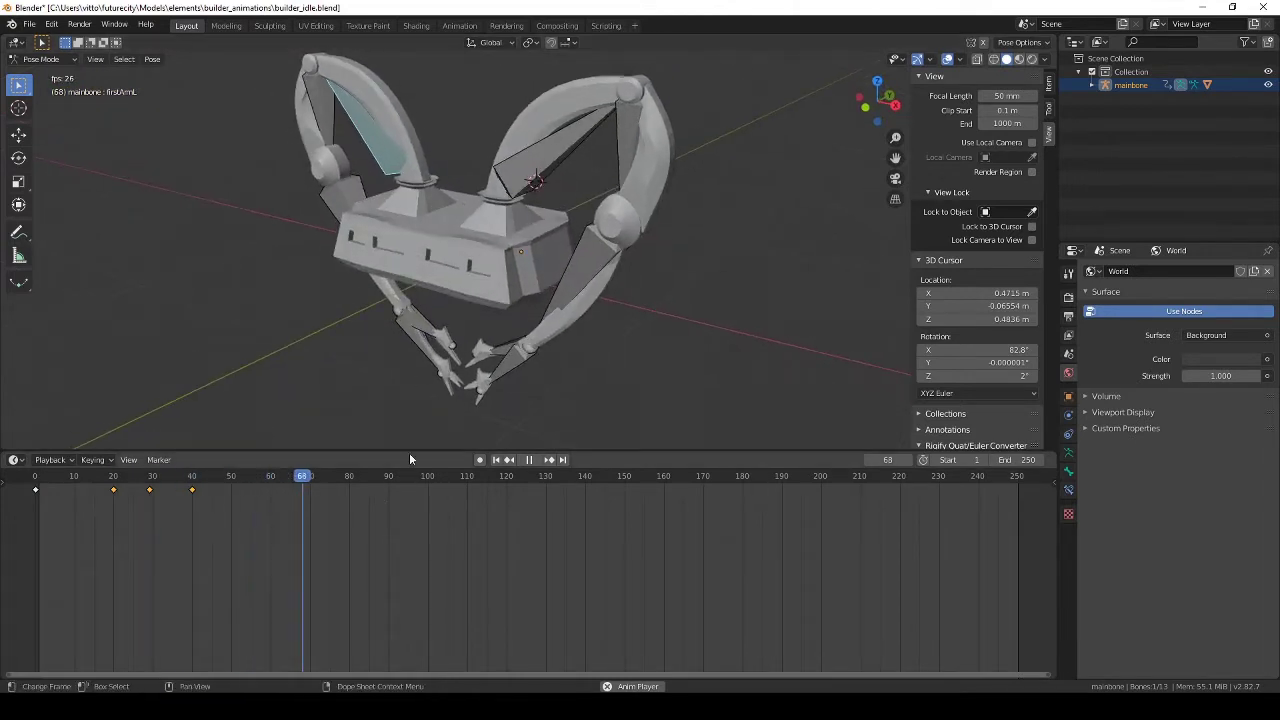
pyautogui.click(529, 460)
pyautogui.moveTo(409, 486); pyautogui.dragTo(12, 464)
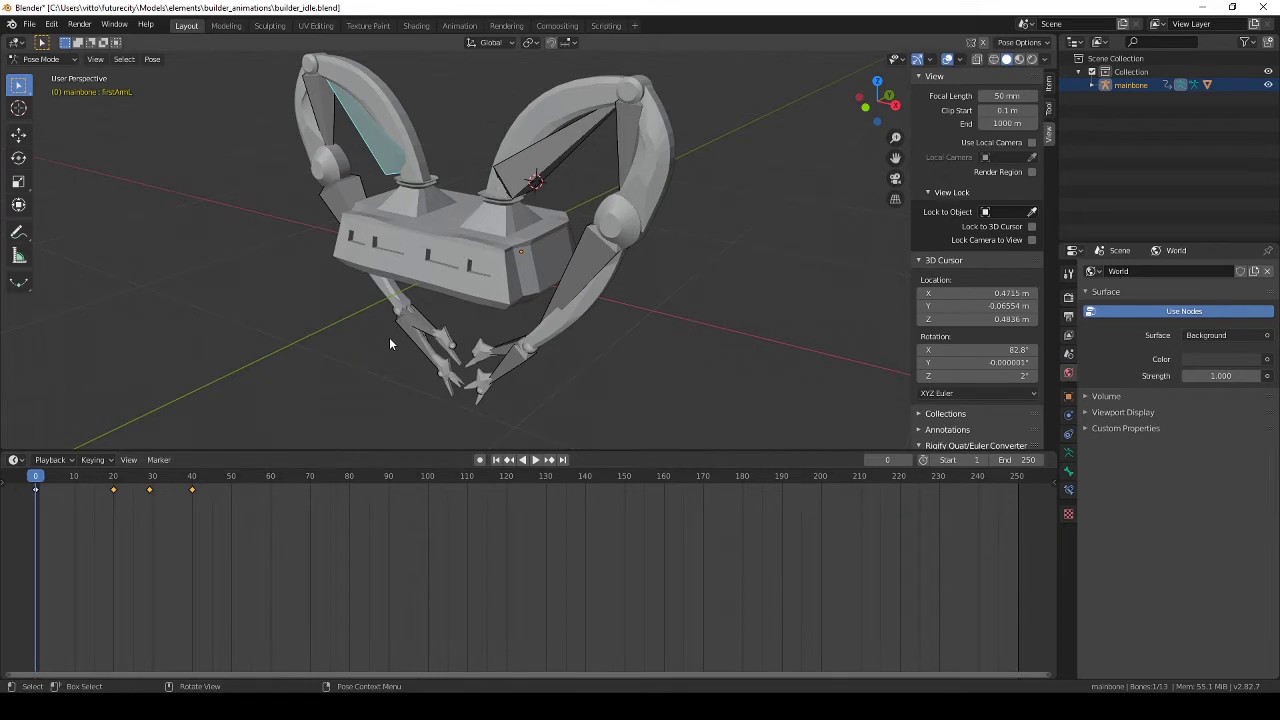
# Select the main bone in front view, inspect it inside the body in wireframe shading, and restore solid shading.
pyautogui.press('KP_3')
pyautogui.press('KP_1')
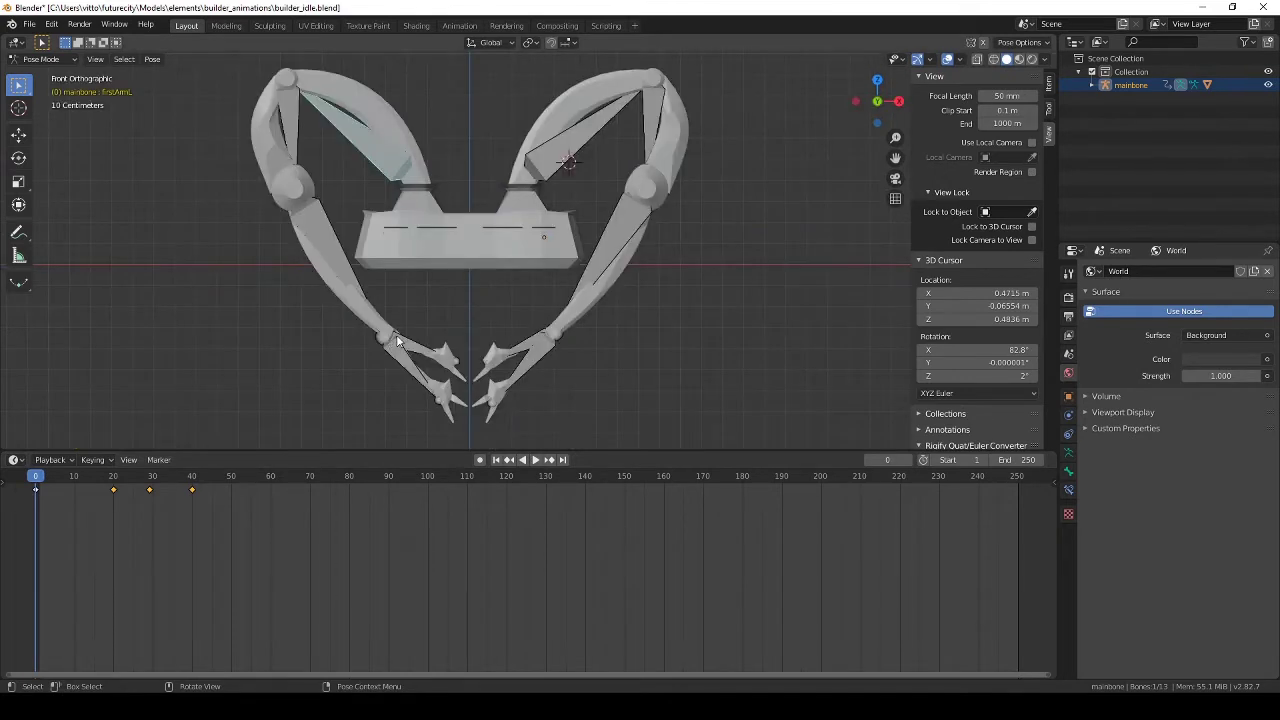
pyautogui.click(454, 264)
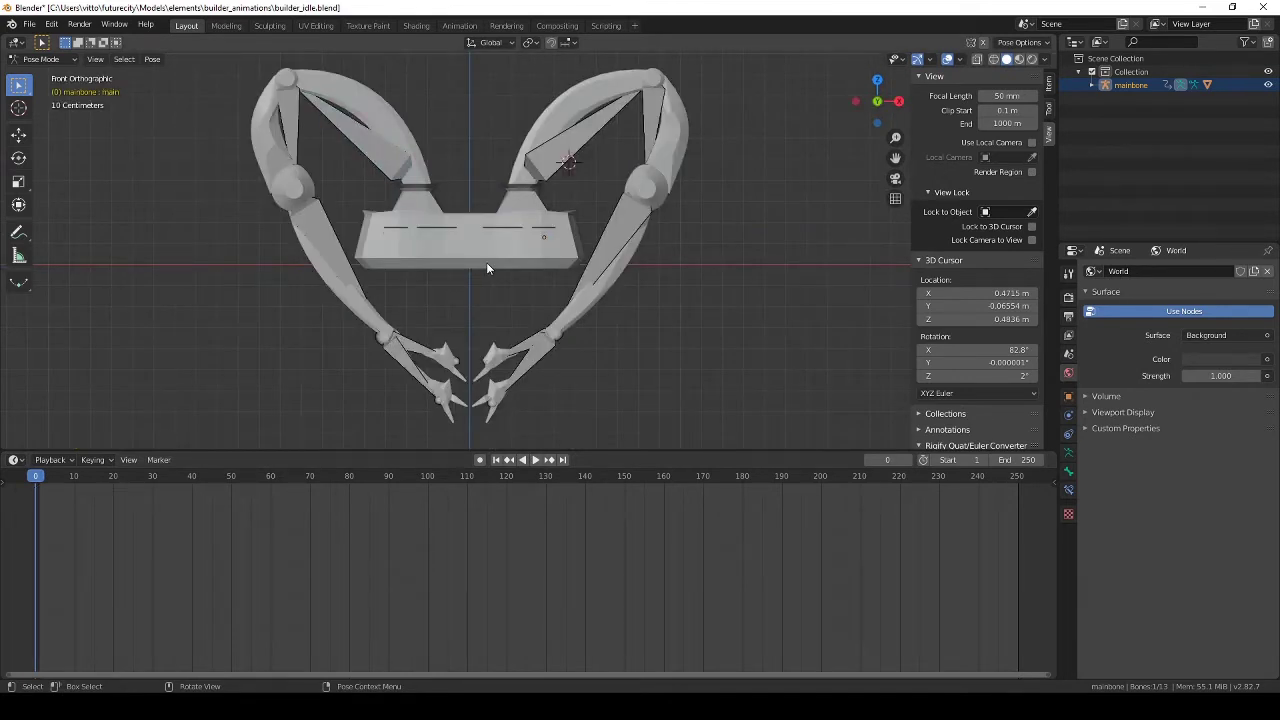
pyautogui.press('z')
pyautogui.click(416, 261)
pyautogui.scroll(-2, 448, 322)
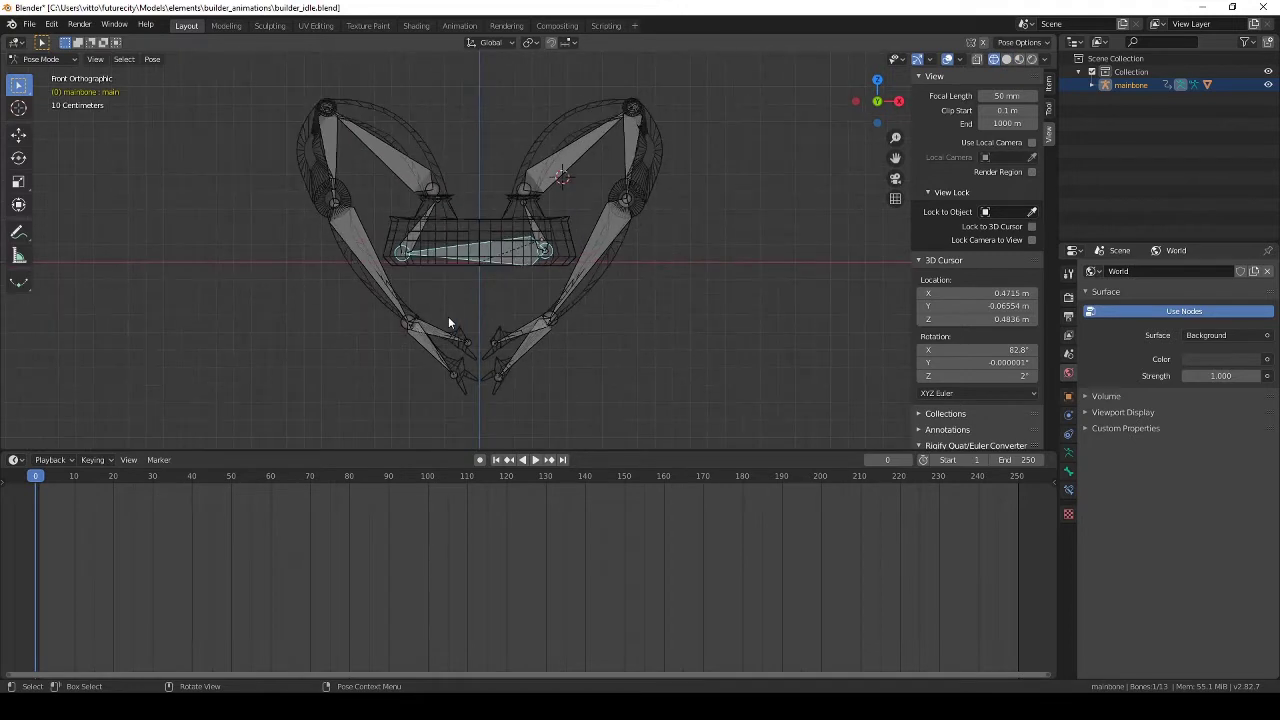
pyautogui.press('z')
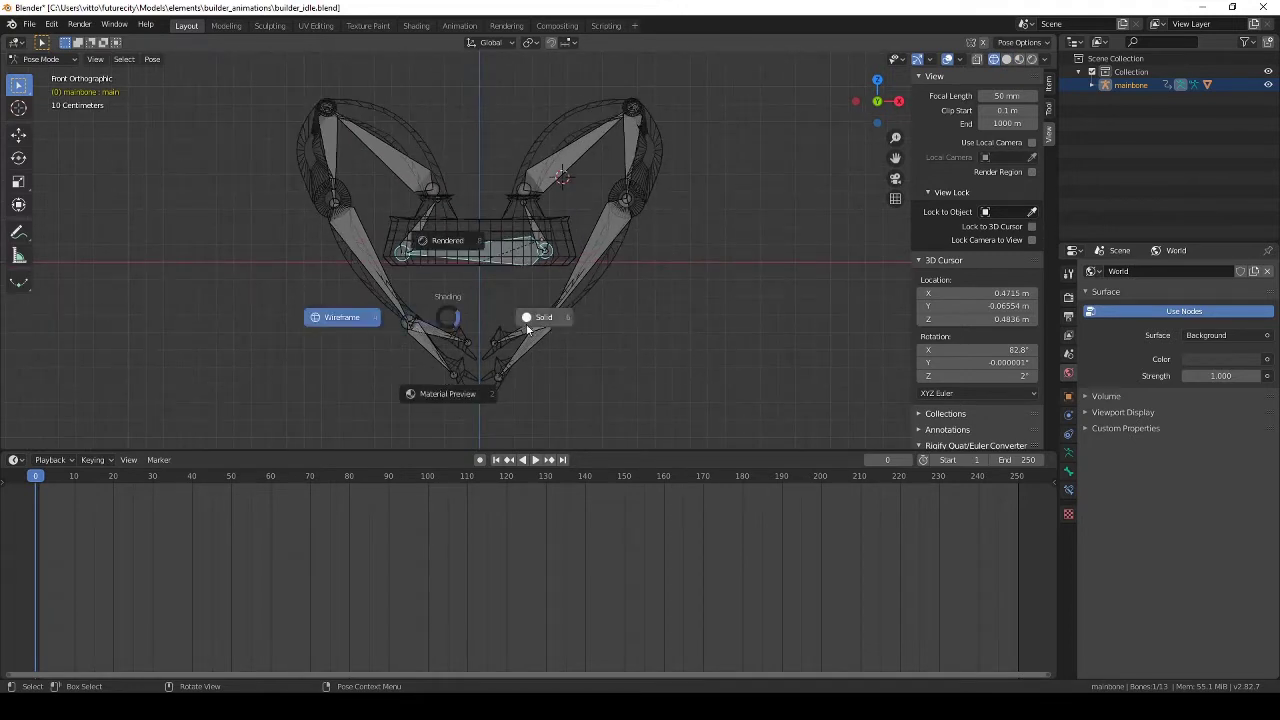
pyautogui.click(539, 326)
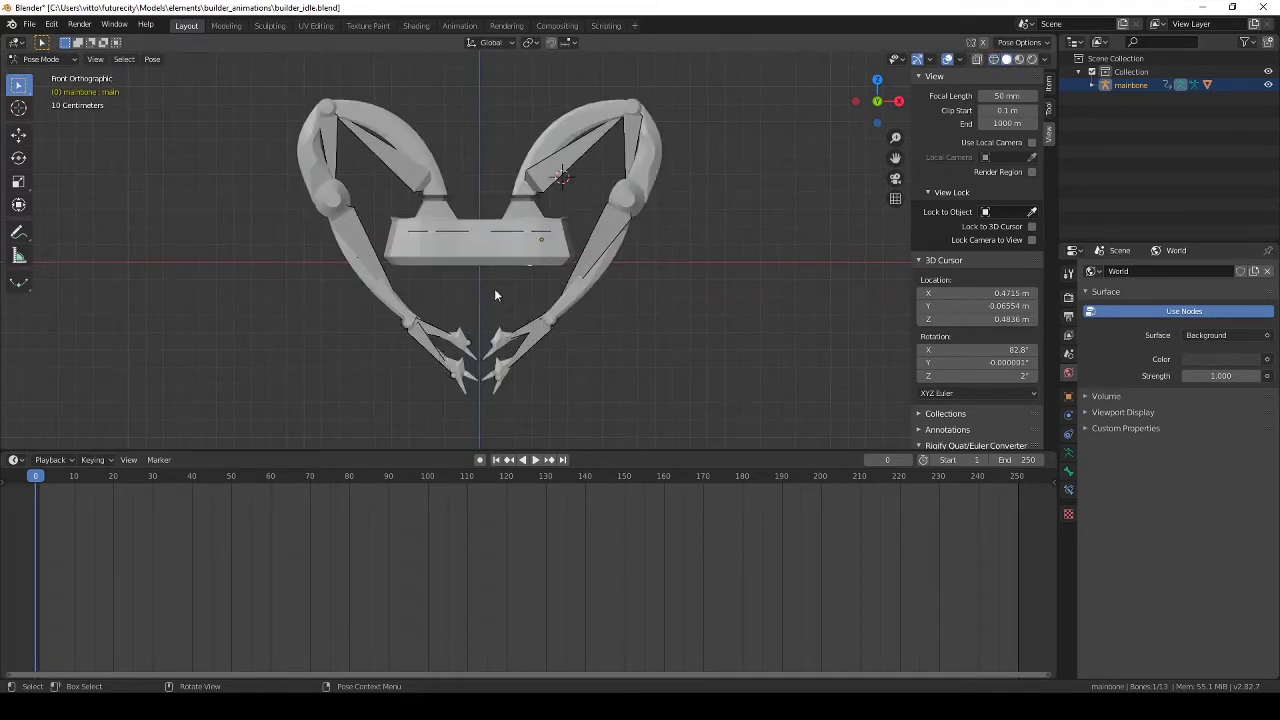
# Insert a location keyframe for the main bone at frame 0 and go to frame 40.
pyautogui.press('i')
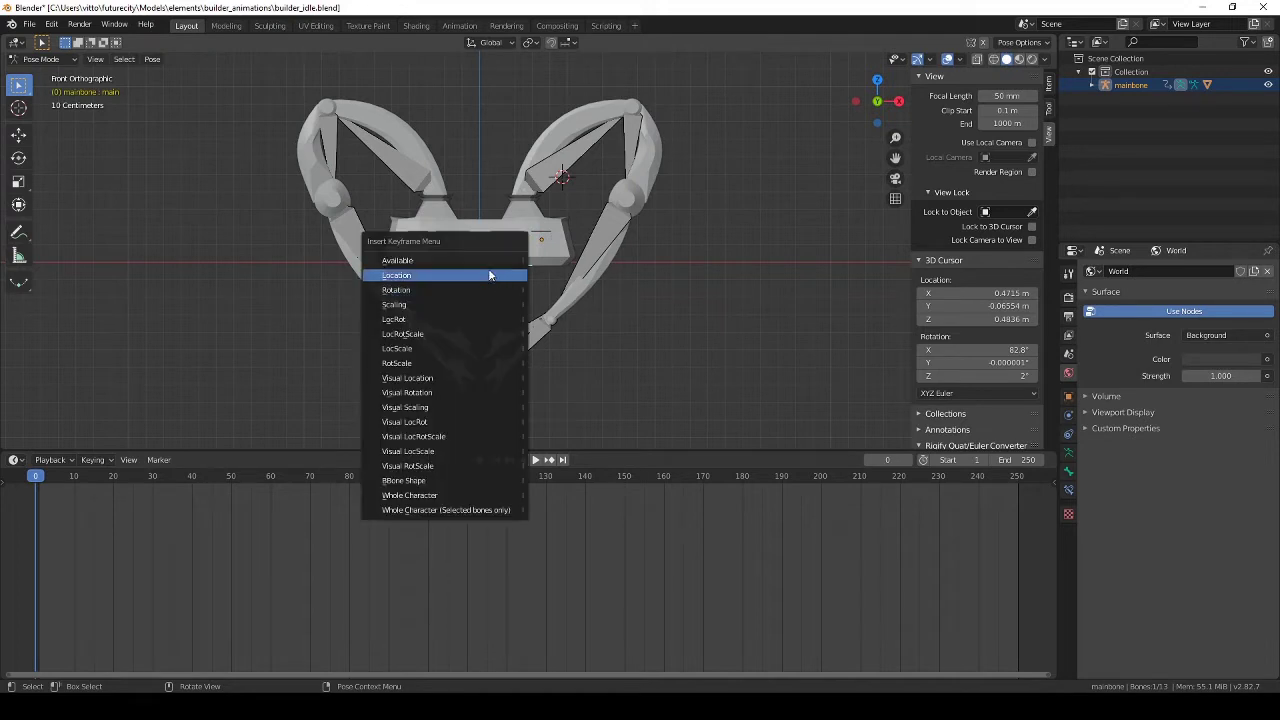
pyautogui.click(489, 274)
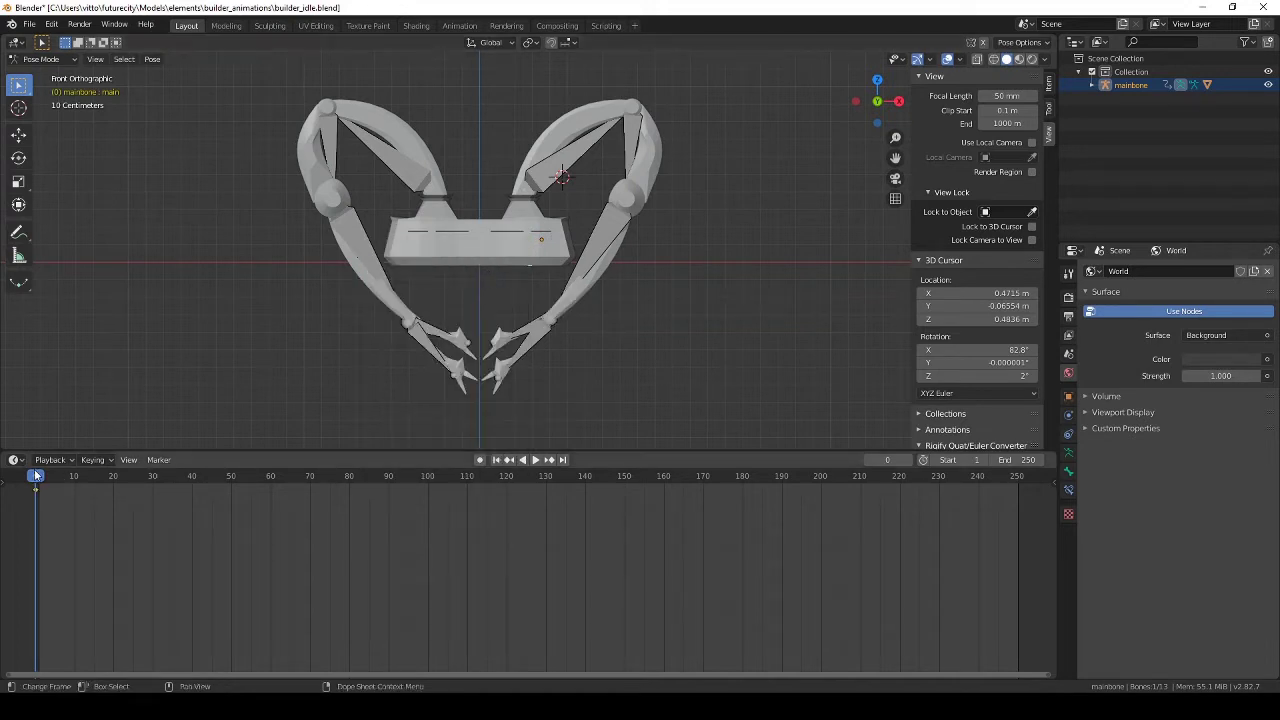
pyautogui.moveTo(35, 476); pyautogui.dragTo(193, 479)
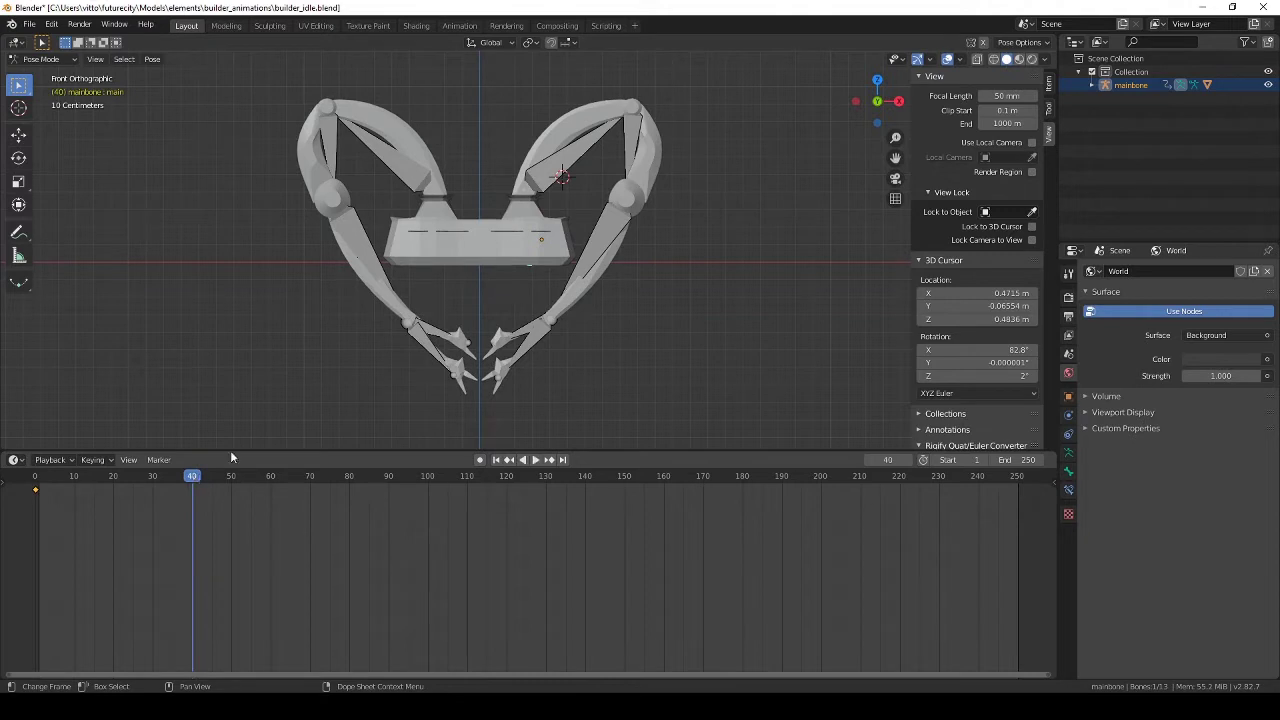
# Insert a location keyframe for the main bone at frame 40, then show the rig in wireframe at frame 18.
pyautogui.press('i')
pyautogui.click(470, 299)
pyautogui.moveTo(191, 476); pyautogui.dragTo(106, 476)
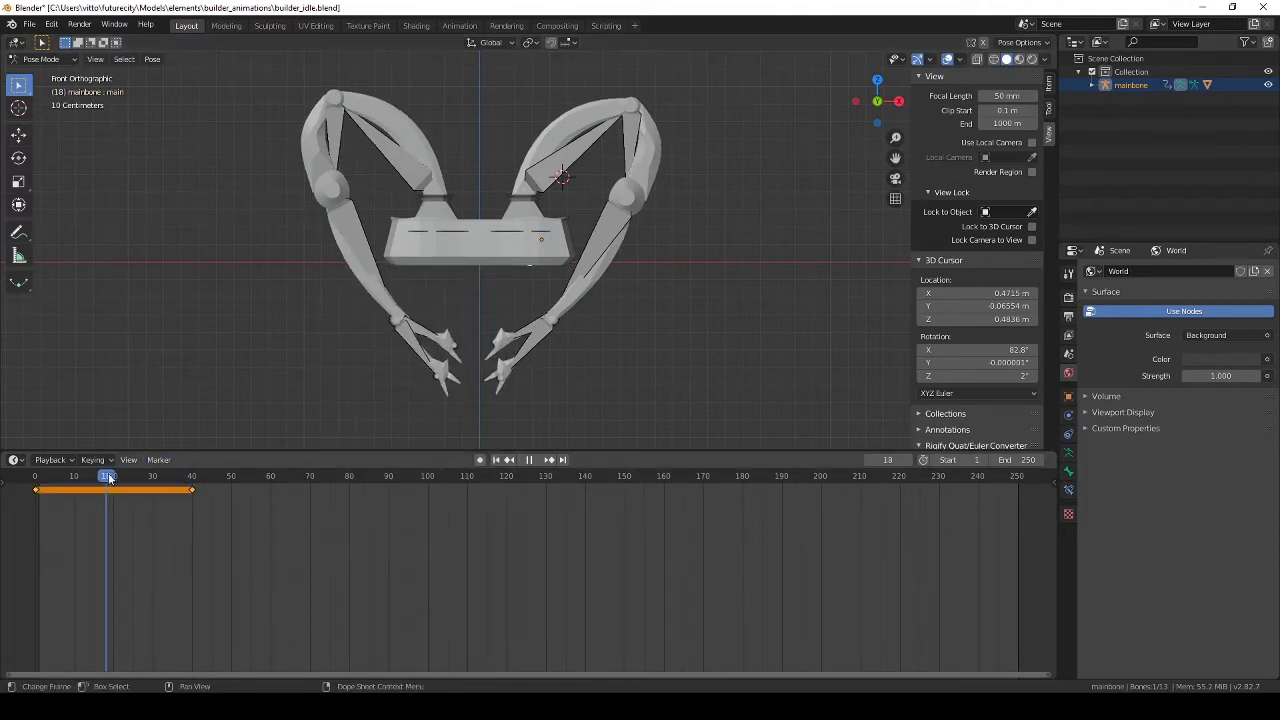
pyautogui.press('z')
pyautogui.click(479, 333)
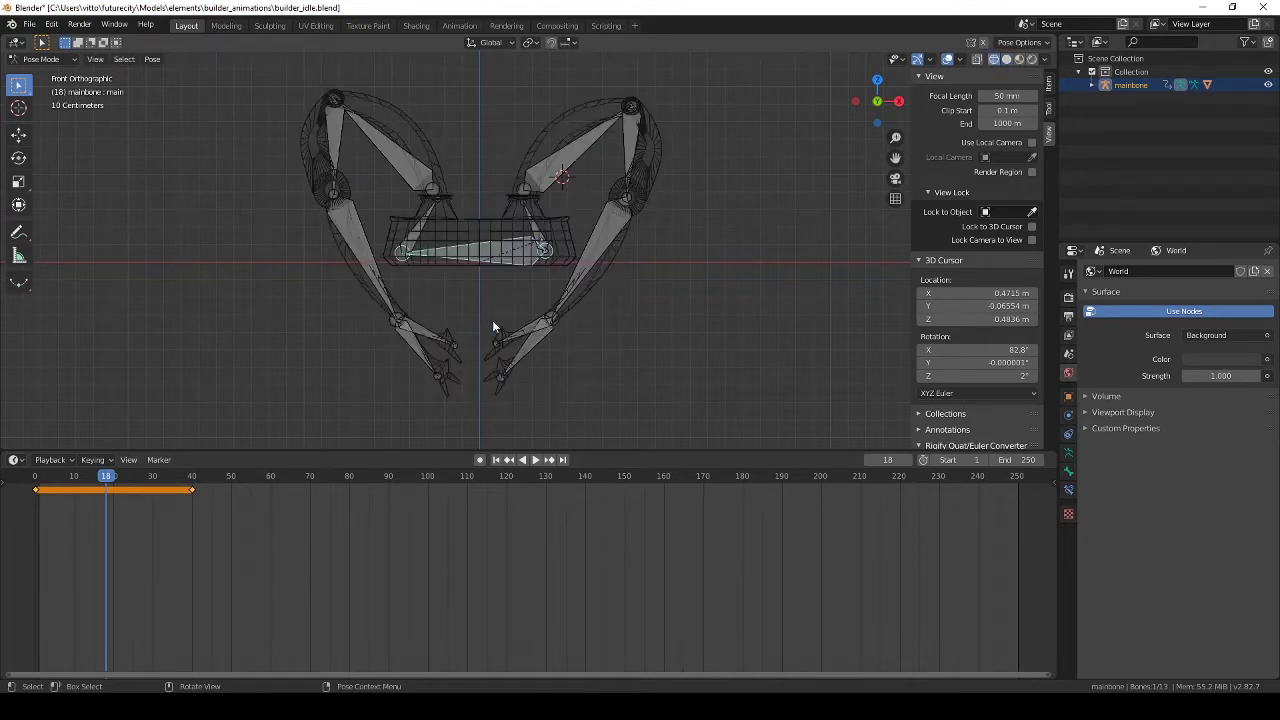
# Try to raise all bones of the rig slightly at frame 18.
pyautogui.press('g')
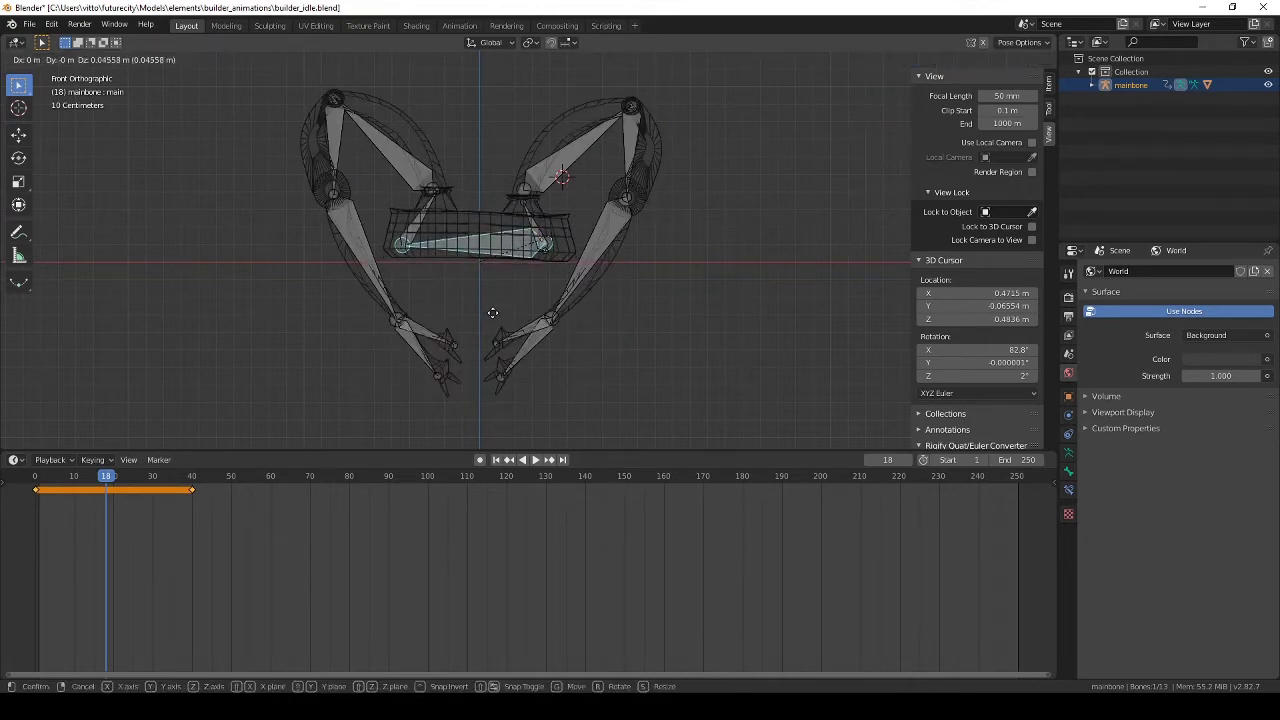
pyautogui.rightClick(493, 318)
pyautogui.press('a')
pyautogui.press('g')
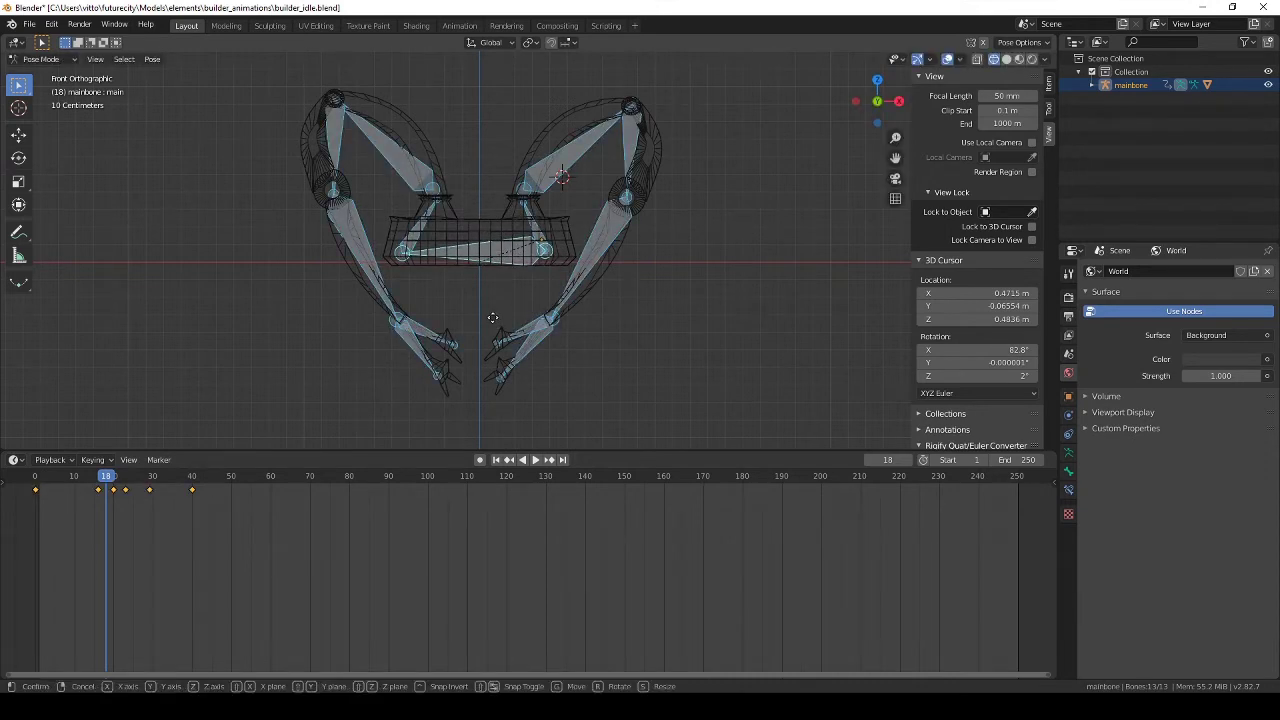
pyautogui.click(492, 309)
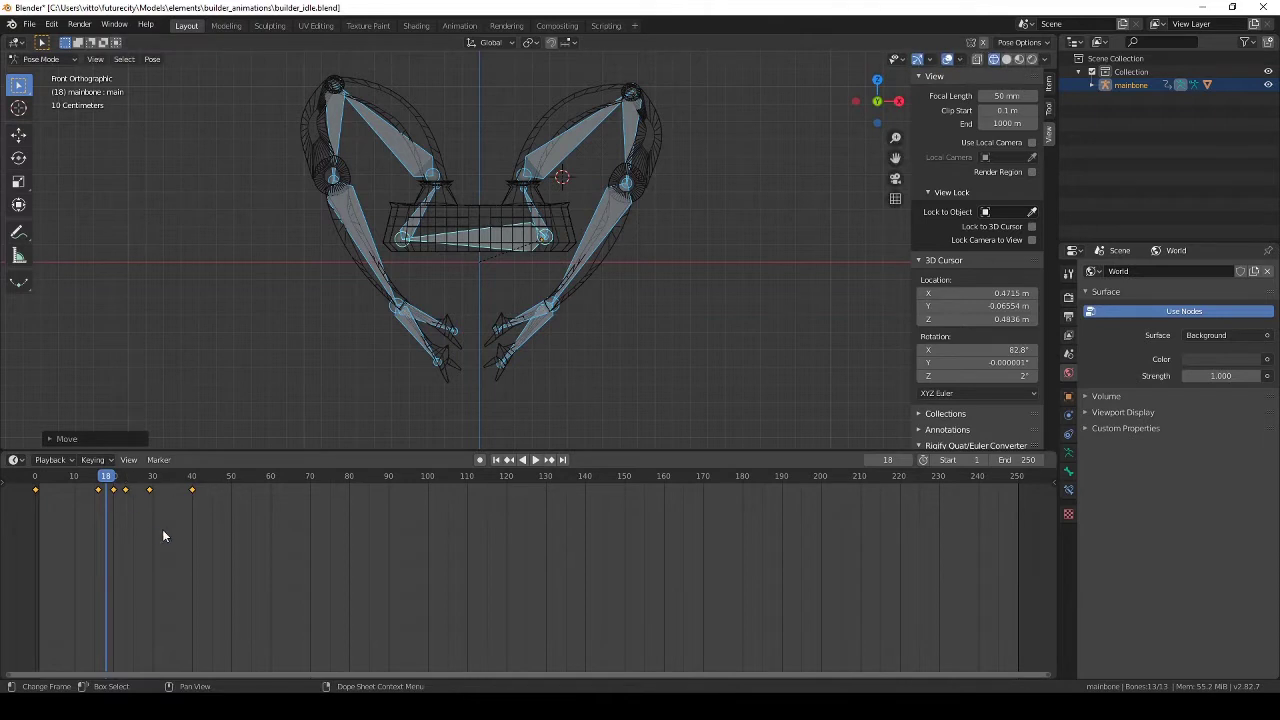
pyautogui.press('i')
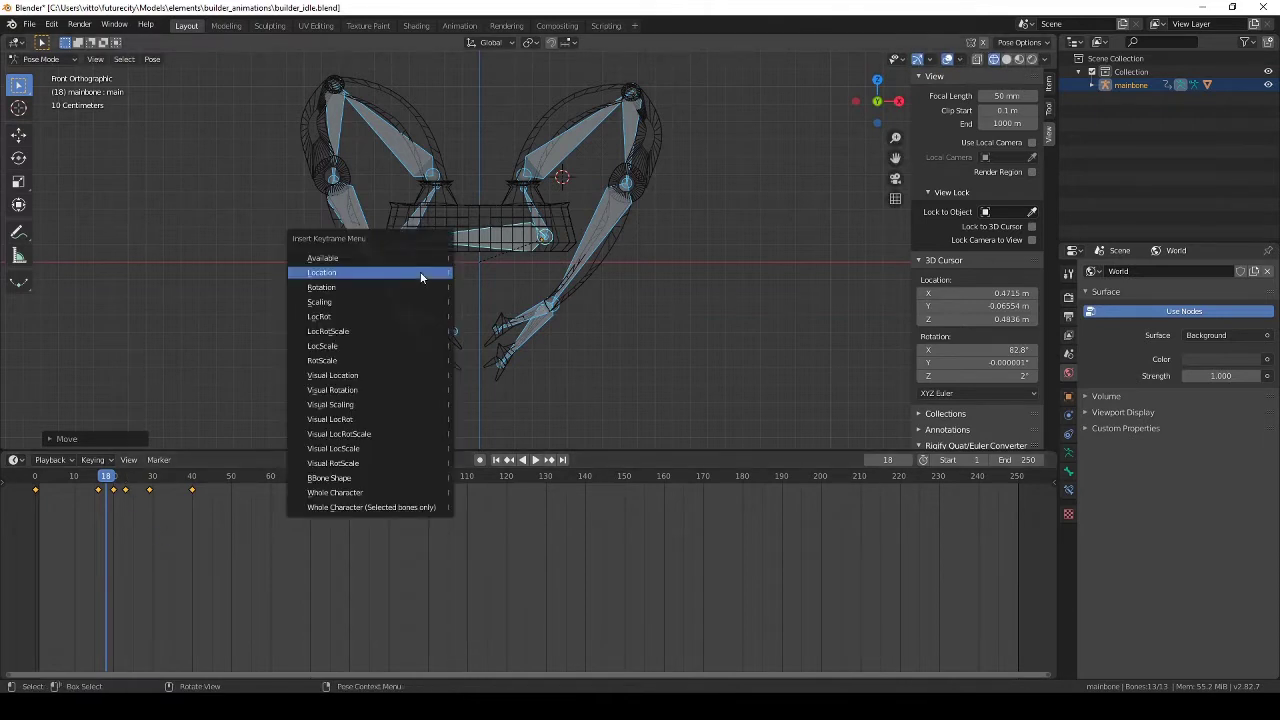
pyautogui.hotkey('ctrl', 'z')
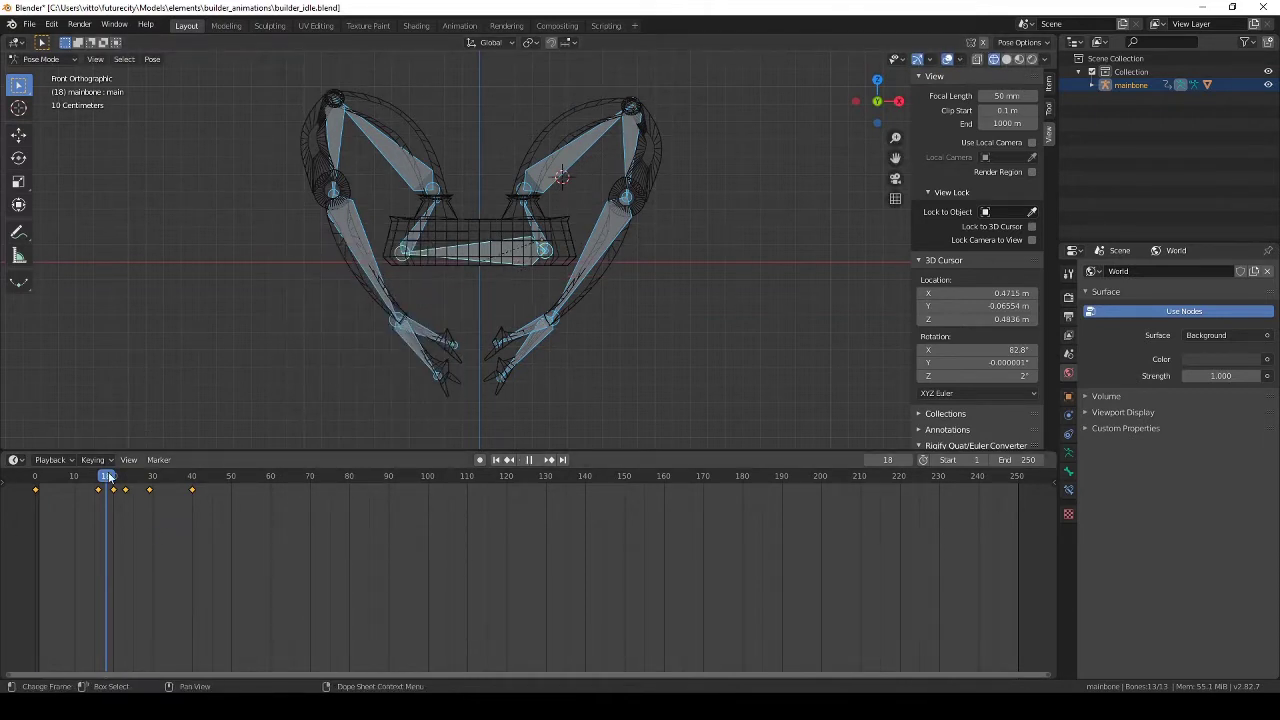
# Insert a location keyframe for all bones at frame 0.
pyautogui.press('Escape')
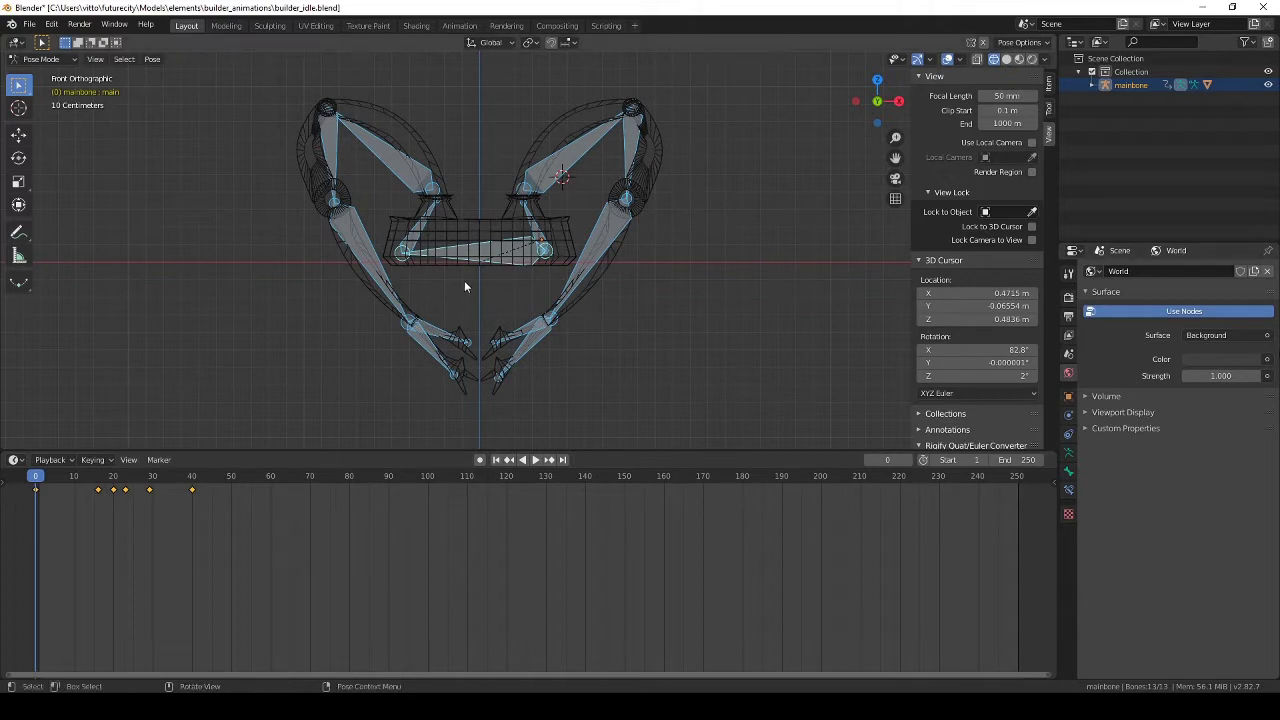
pyautogui.press('i')
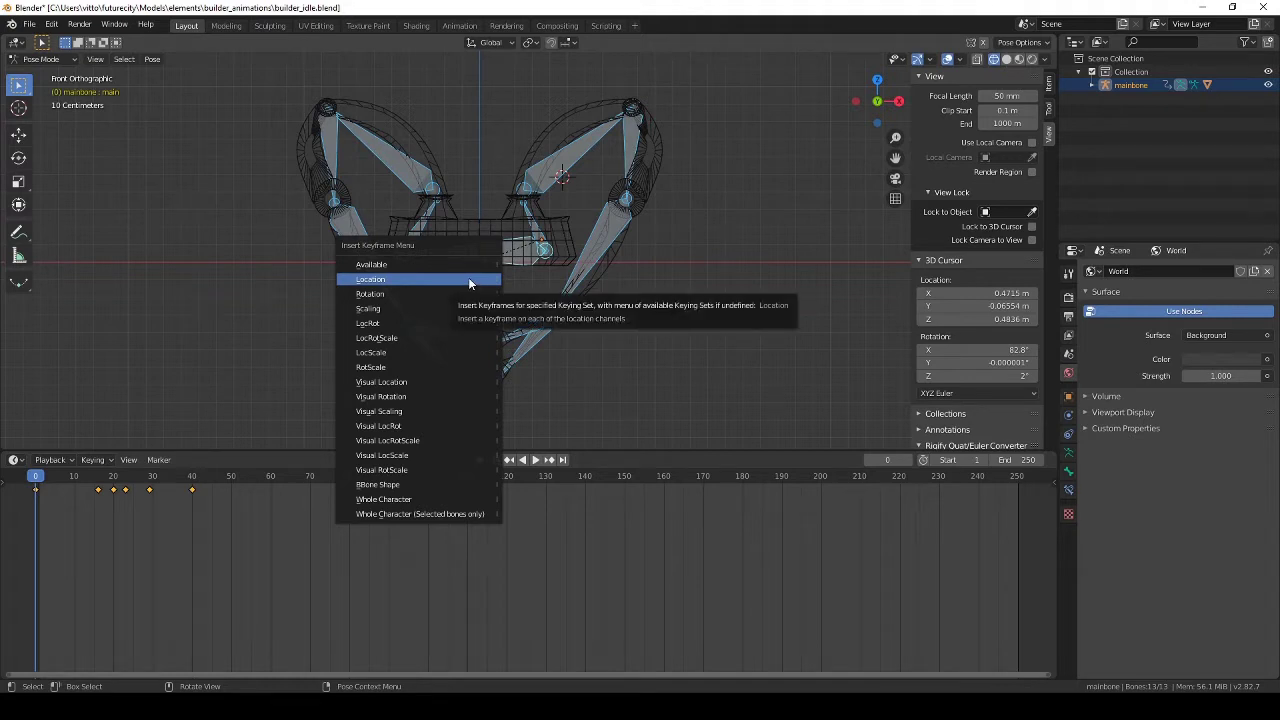
pyautogui.click(468, 280)
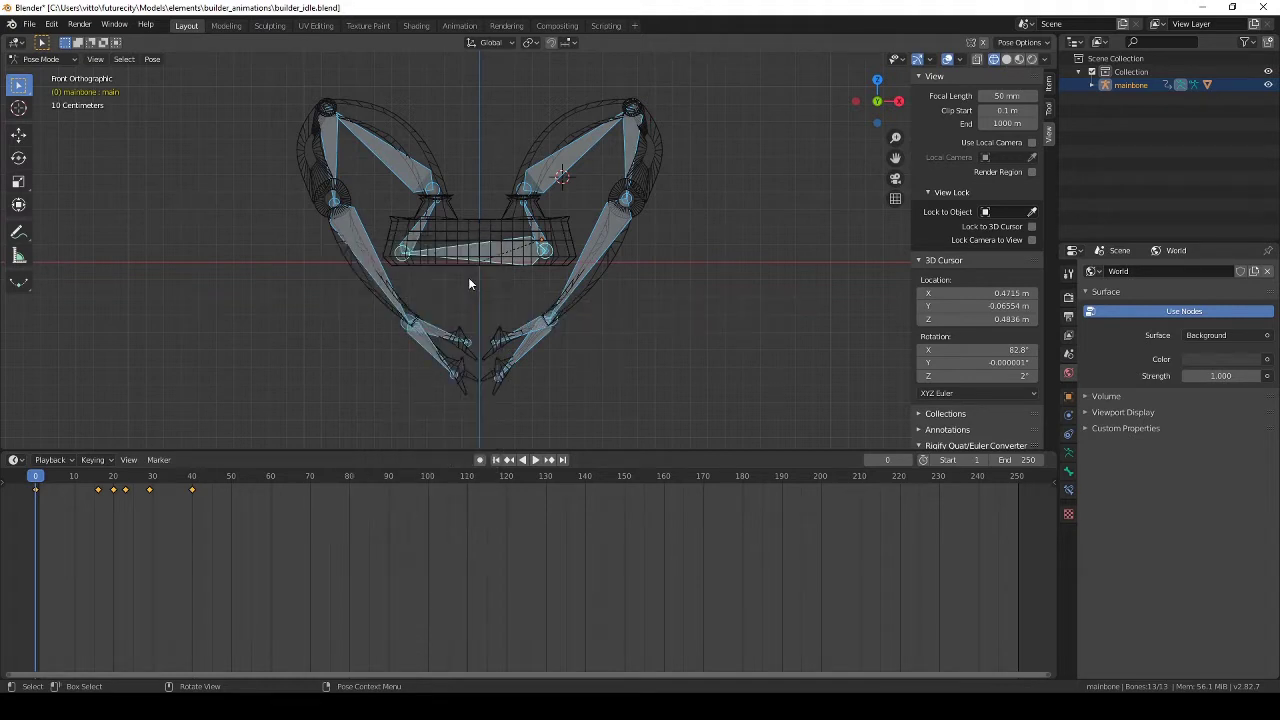
# Select the main bone, both shoulder bones and both upper arm bones, and insert a location keyframe for them at frame 0.
pyautogui.click(664, 325)
pyautogui.press('b')
pyautogui.moveTo(379, 121); pyautogui.dragTo(398, 162)
pyautogui.click(536, 273)
pyautogui.press('b')
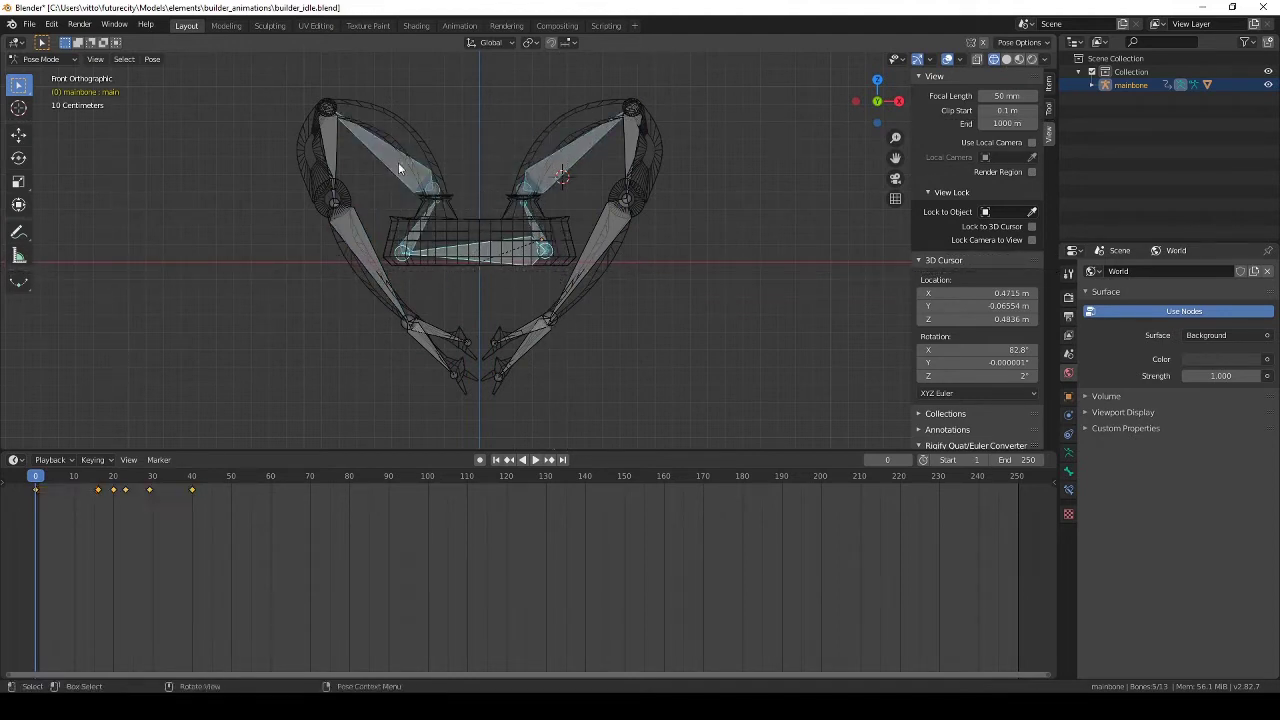
pyautogui.press('i')
pyautogui.click(464, 215)
# Insert a location keyframe for the five selected body and upper arm bones at frame 40.
pyautogui.moveTo(40, 477); pyautogui.dragTo(193, 482)
pyautogui.press('i')
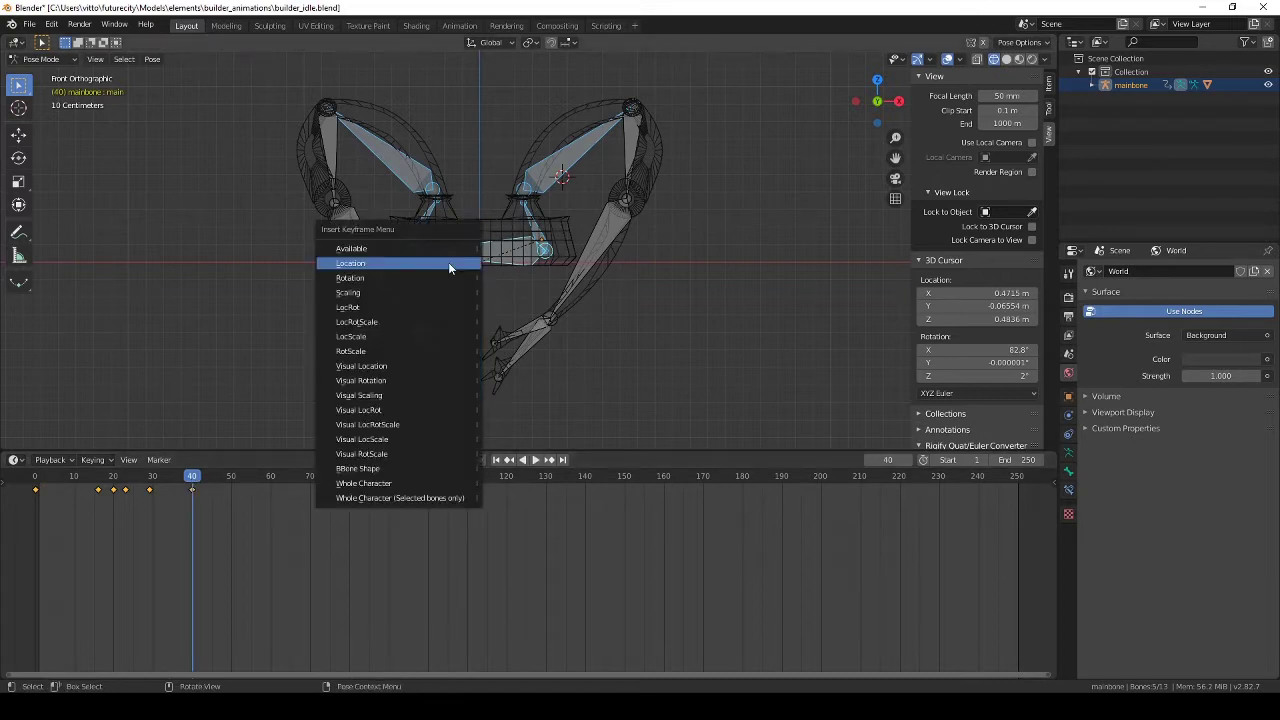
pyautogui.click(448, 262)
# Raise the selected bones slightly at frame 17 and insert a location keyframe there.
pyautogui.press('space')
pyautogui.moveTo(100, 477); pyautogui.dragTo(75, 478)
pyautogui.press('space')
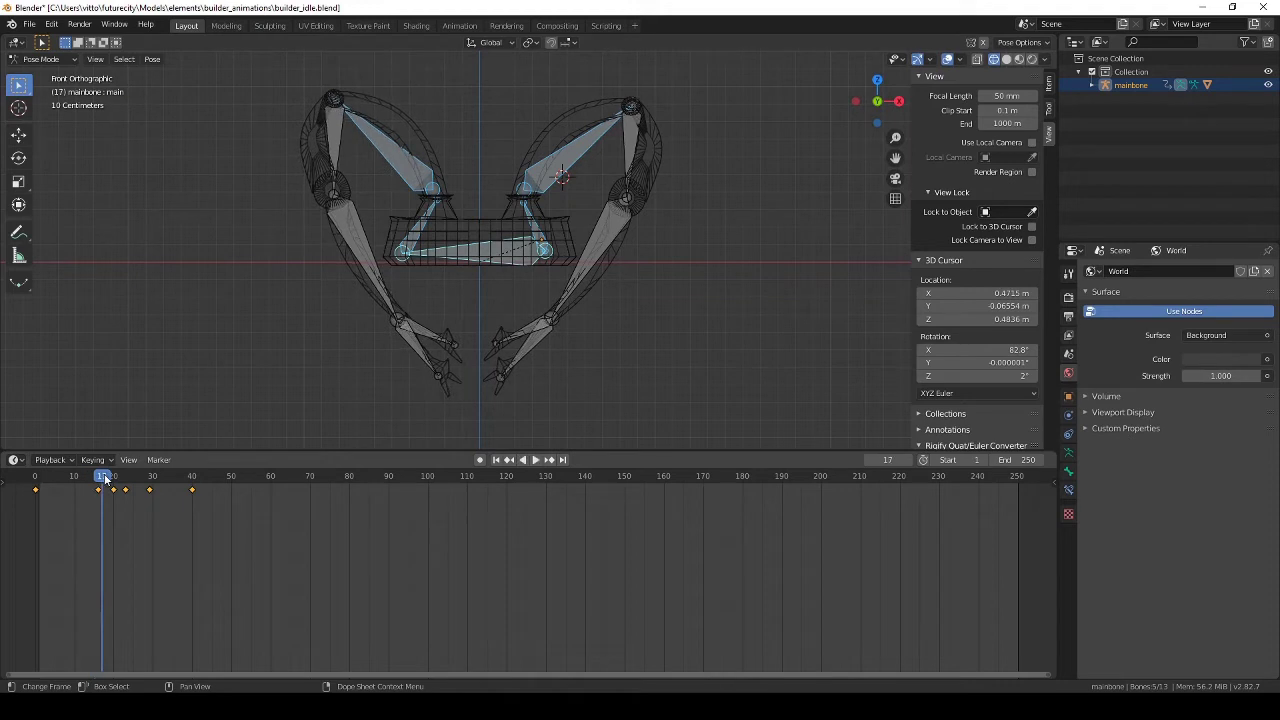
pyautogui.press('g')
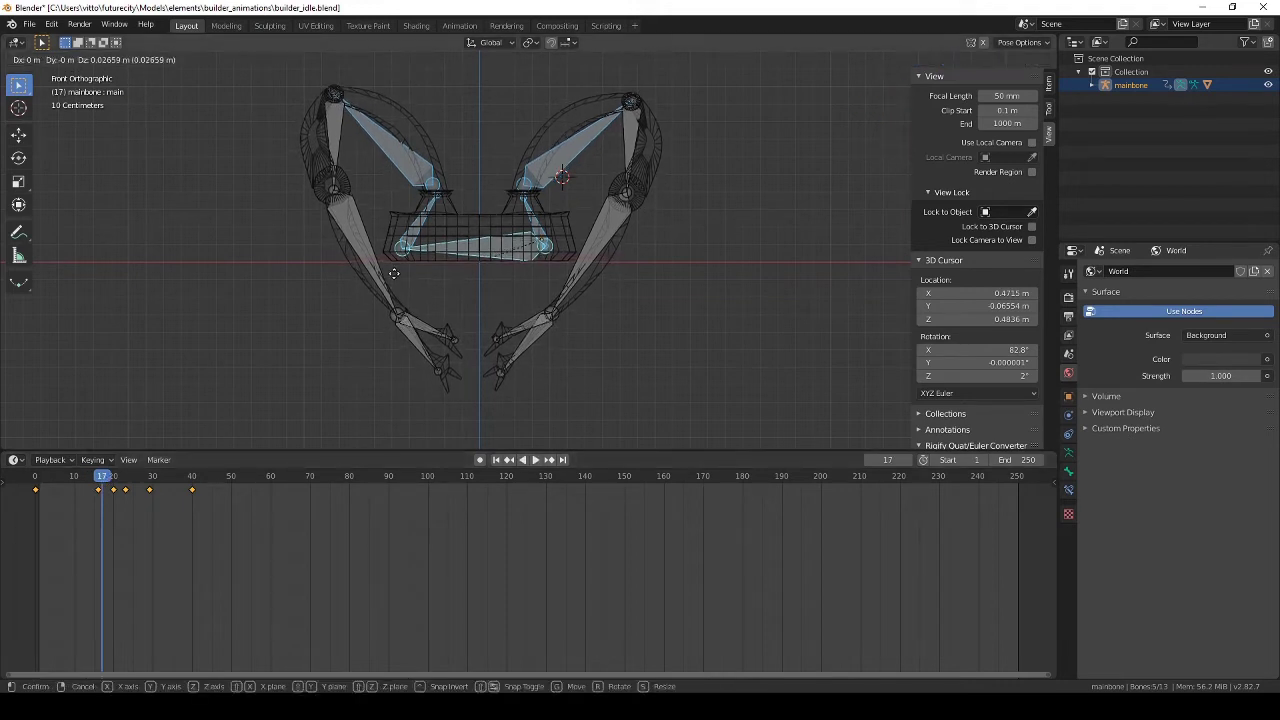
pyautogui.click(394, 277)
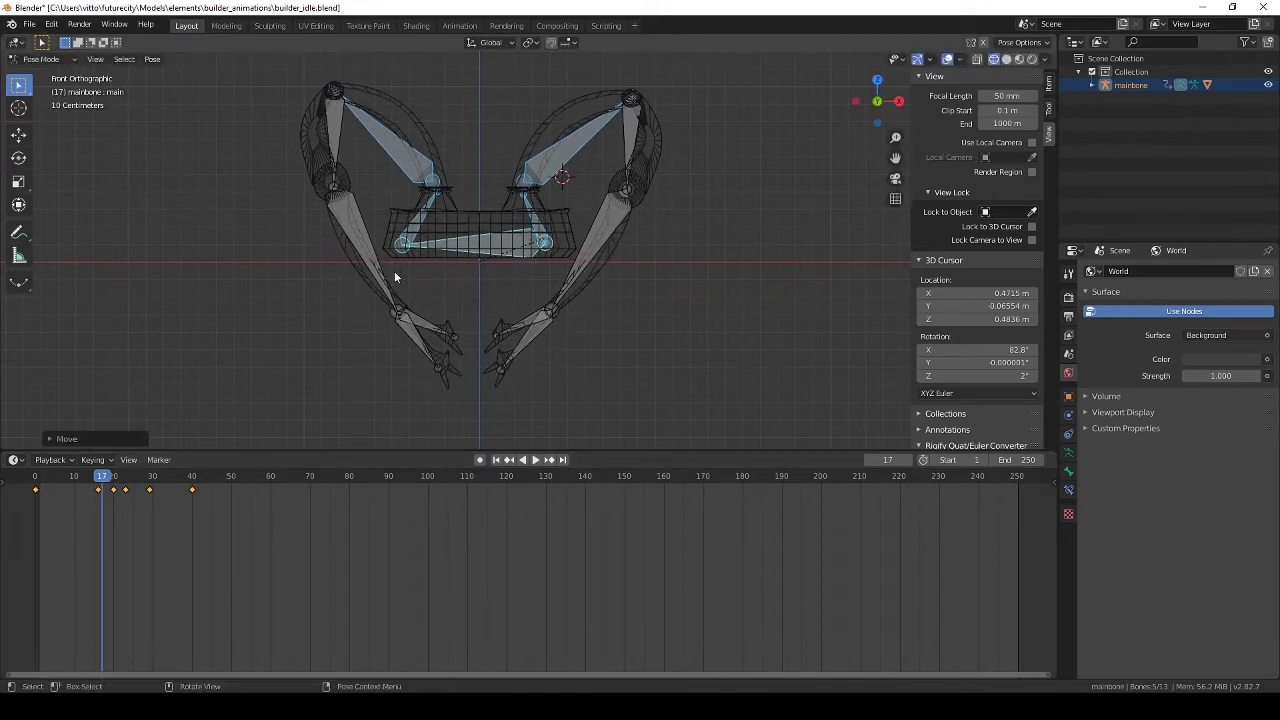
pyautogui.press('i')
pyautogui.click(398, 274)
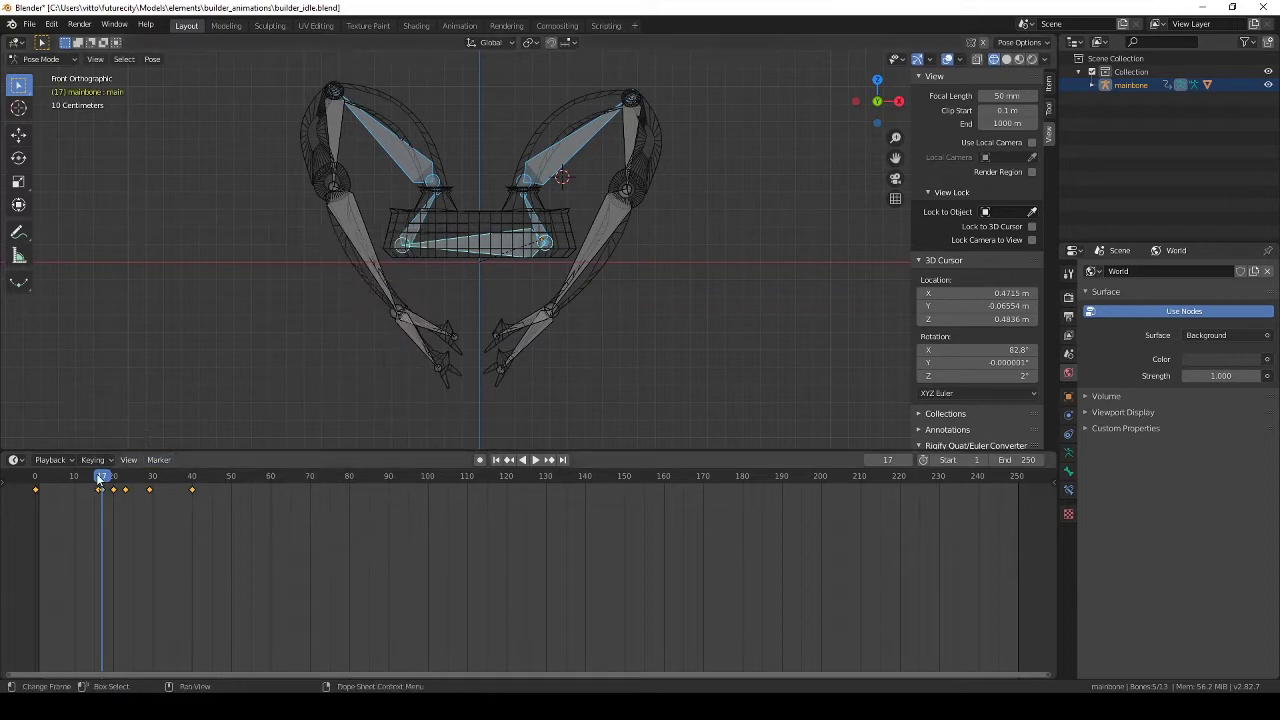
# Lower the selected bones slightly at frame 33 and insert a location keyframe there.
pyautogui.press('space')
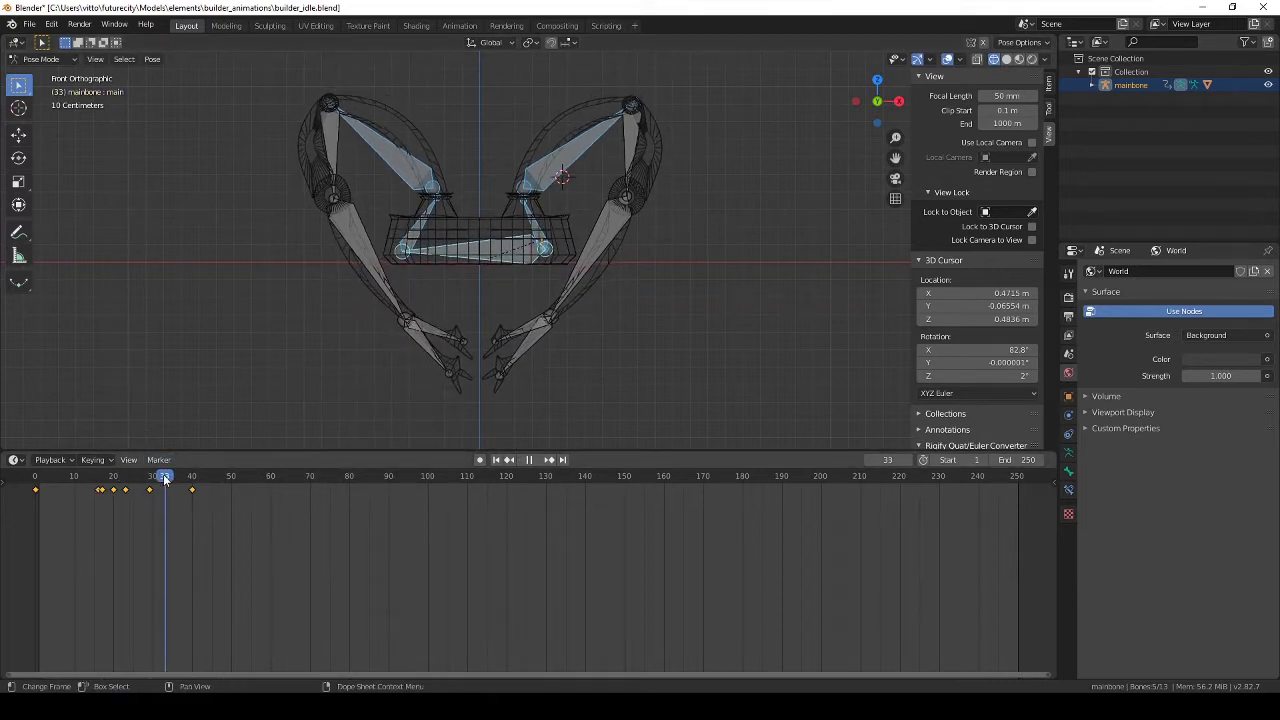
pyautogui.press('space')
pyautogui.press('g')
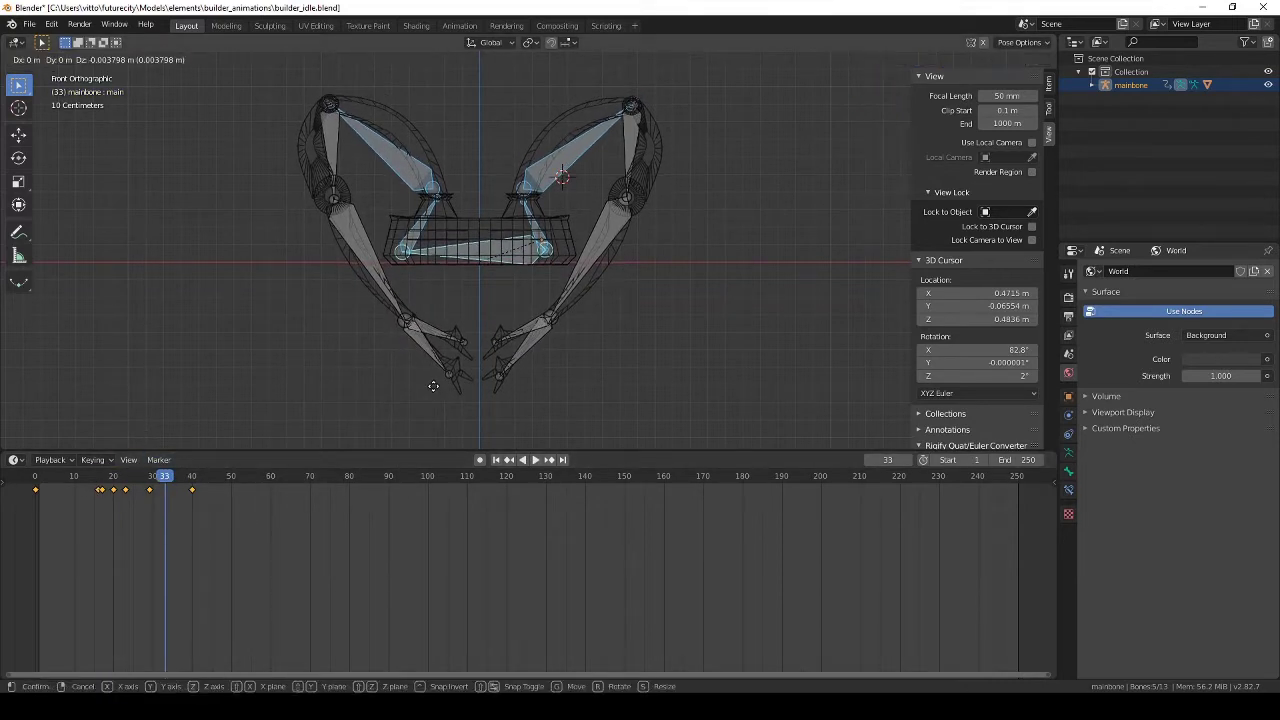
pyautogui.click(433, 398)
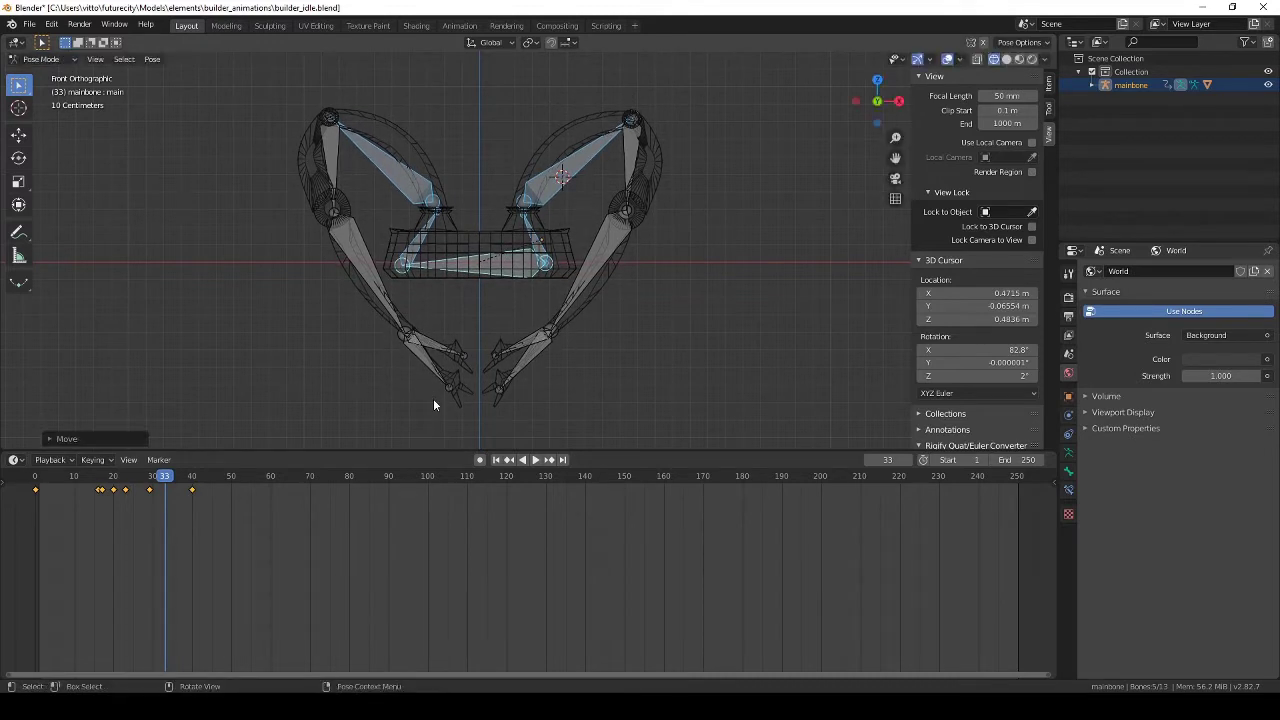
pyautogui.press('i')
pyautogui.click(433, 398)
# Play the animation from the start in solid shading at an angled view to check the body's movement.
pyautogui.hotkey('shift', 'Left')
pyautogui.press('space')
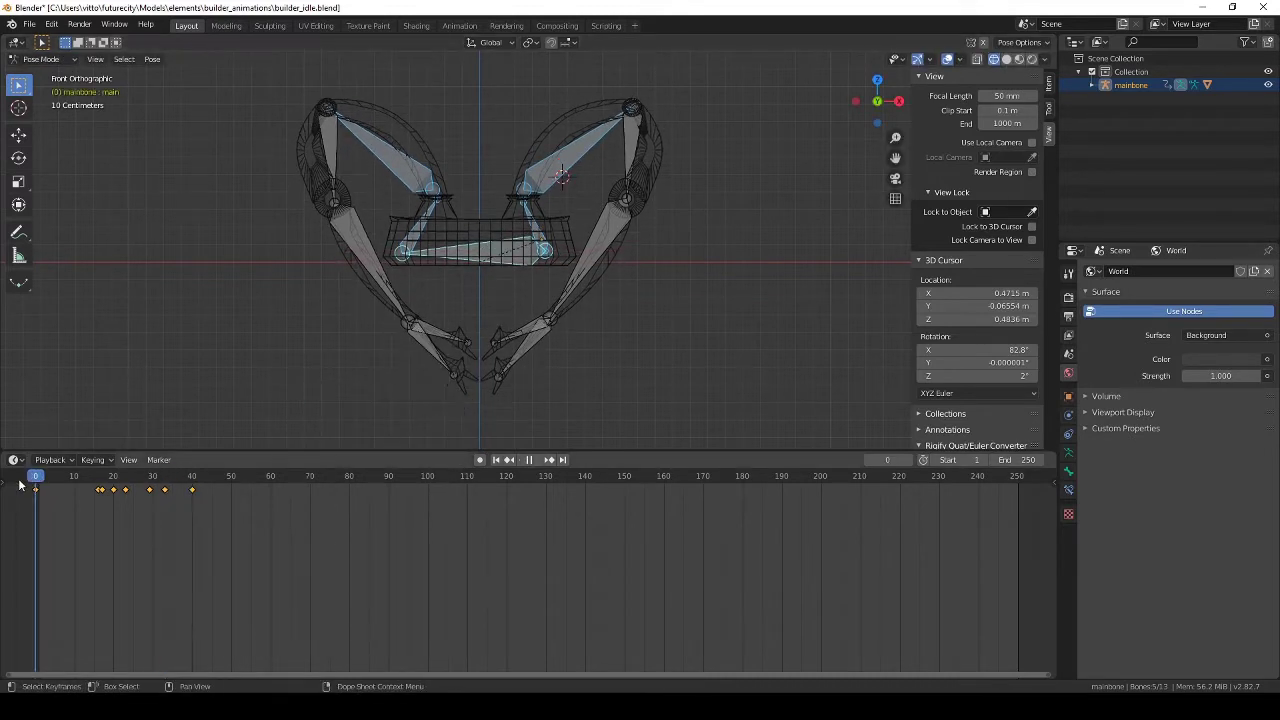
pyautogui.press('z')
pyautogui.click(652, 290)
pyautogui.moveTo(650, 292); pyautogui.dragTo(549, 335, button='middle')
pyautogui.click(537, 460)
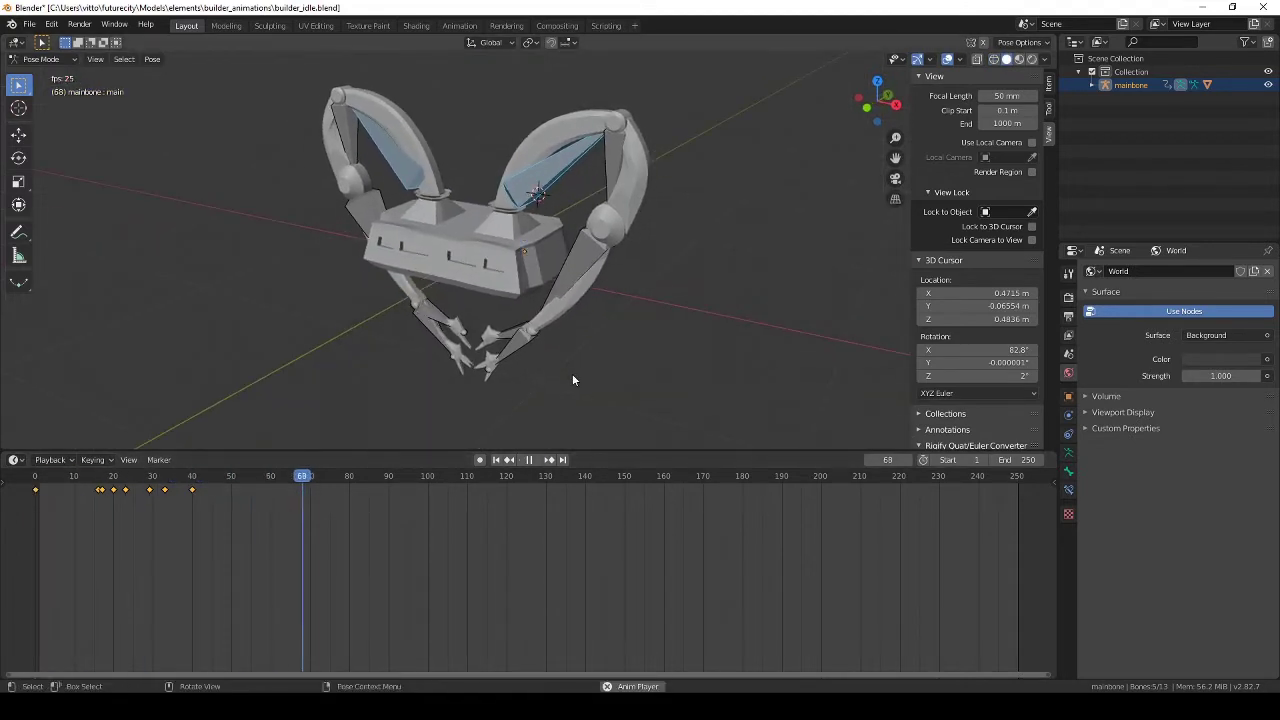
pyautogui.click(529, 460)
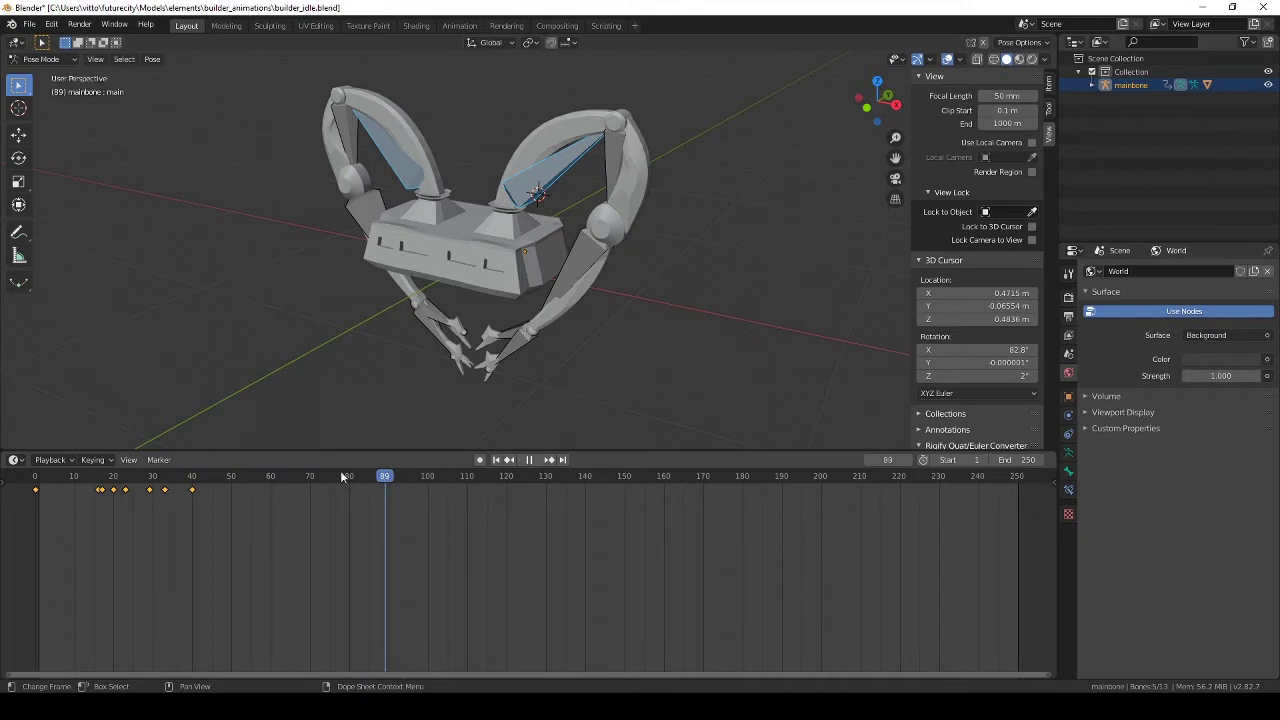
# Return to the wireframe front view and delete the keyframe at frame 33.
pyautogui.moveTo(62, 475); pyautogui.dragTo(165, 475)
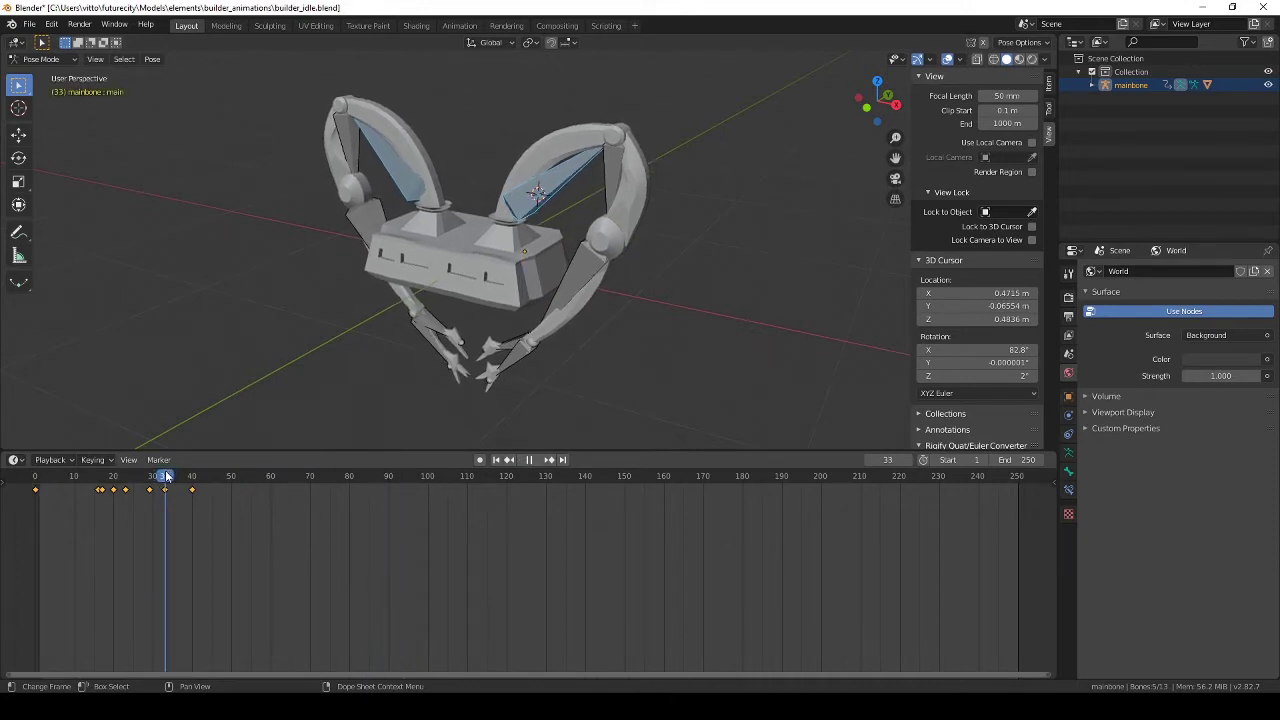
pyautogui.press('KP_3')
pyautogui.press('KP_1')
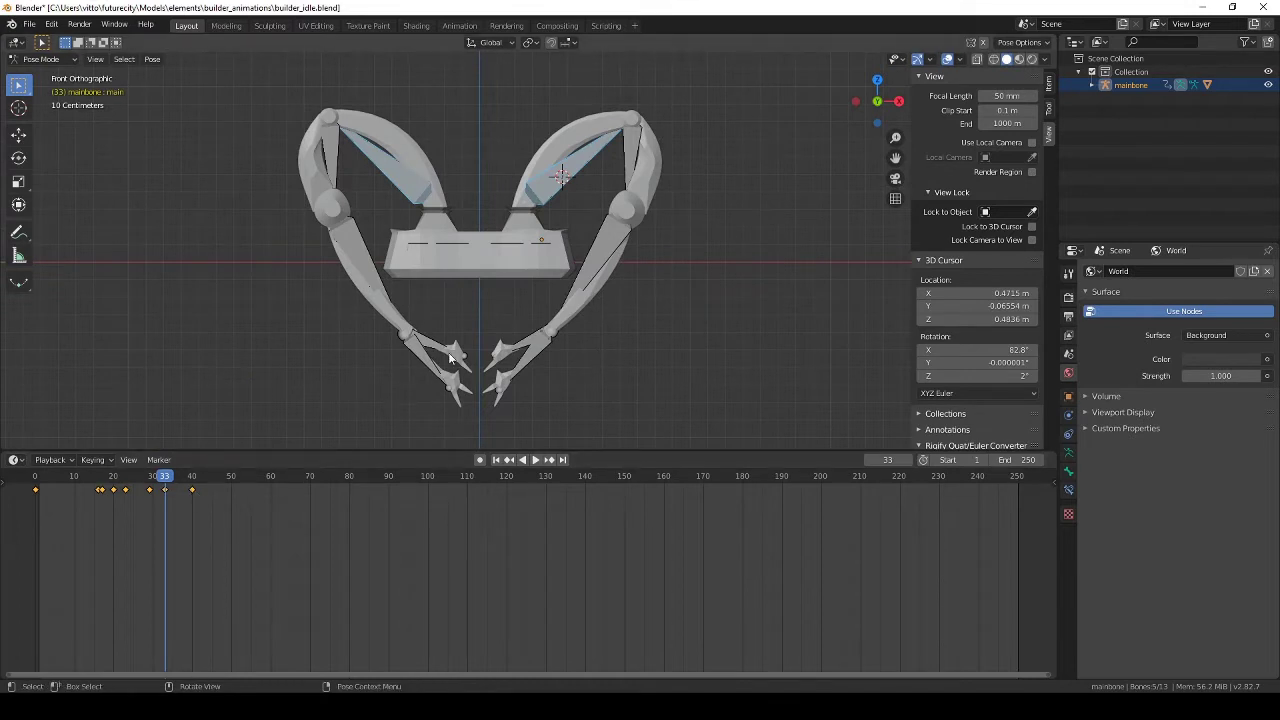
pyautogui.press('z')
pyautogui.click(366, 350)
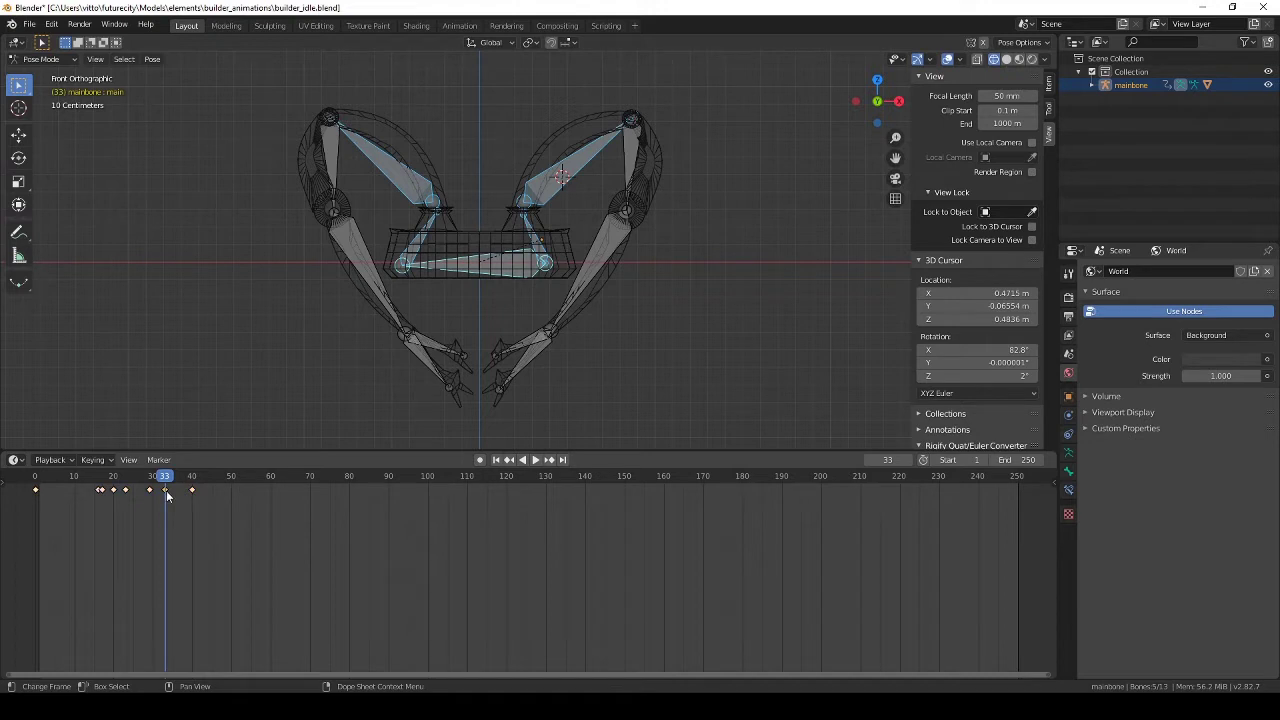
pyautogui.moveTo(167, 482)
pyautogui.mouseDown()
pyautogui.moveTo(86, 489)
pyautogui.moveTo(190, 492)
pyautogui.moveTo(151, 495)
pyautogui.moveTo(166, 497)
pyautogui.mouseUp()
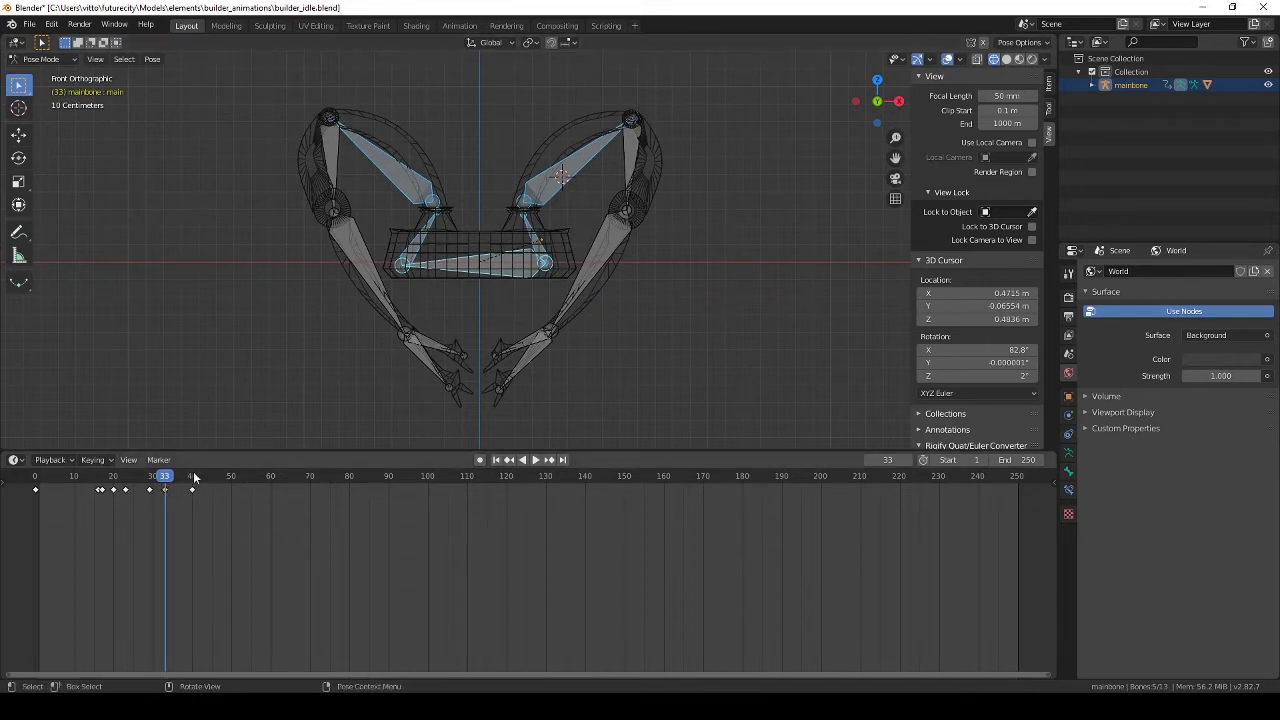
pyautogui.rightClick(163, 498)
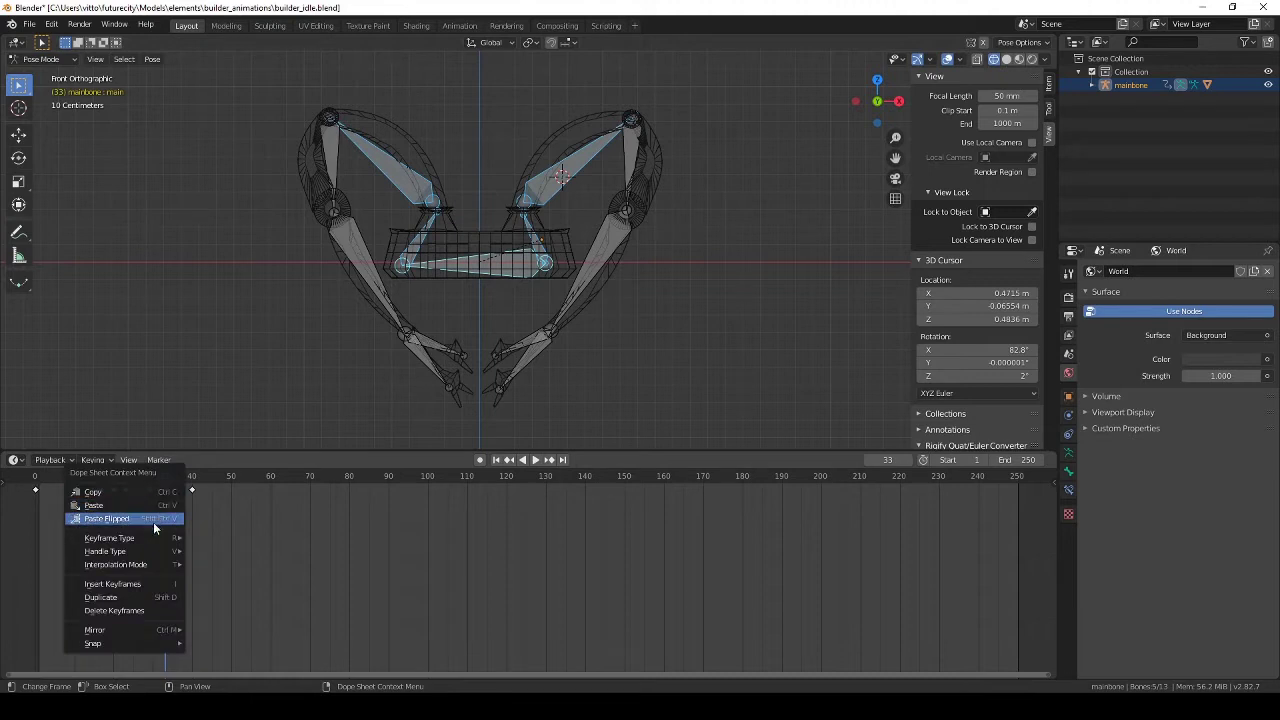
pyautogui.click(125, 611)
# Play the idle animation from frame 0 in solid shading at an angled view to check the movement.
pyautogui.moveTo(164, 477); pyautogui.dragTo(12, 486)
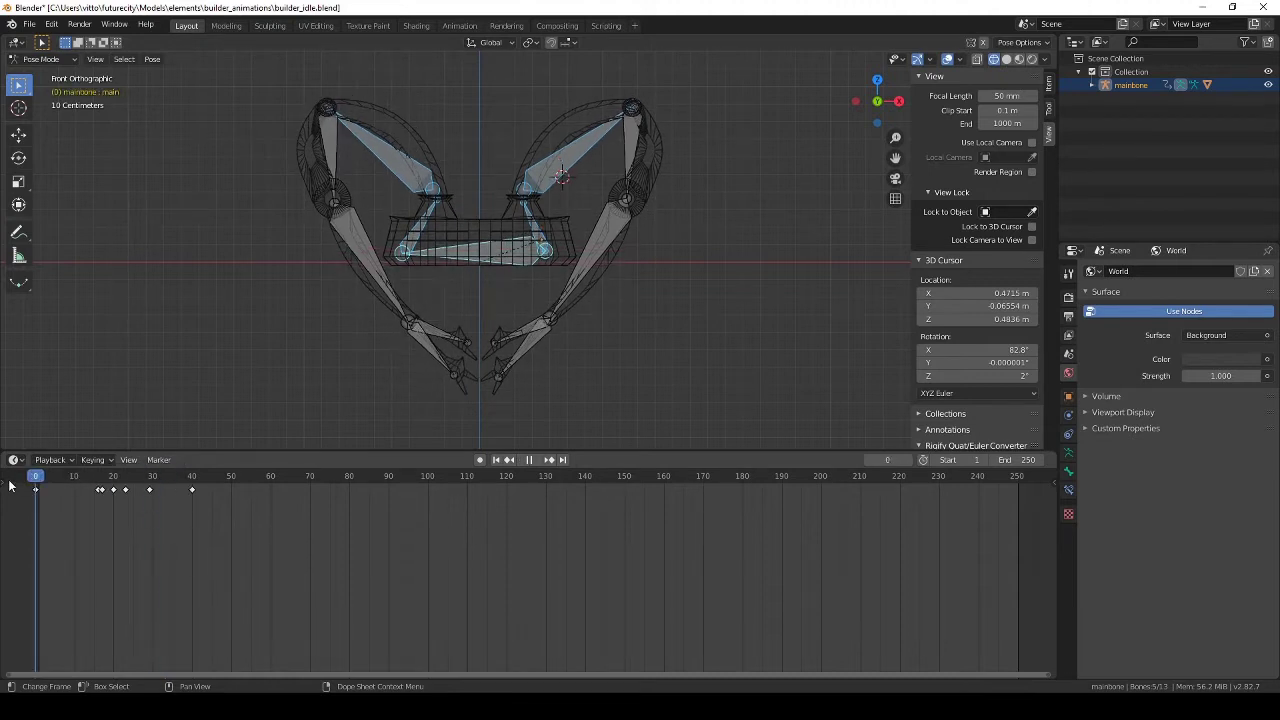
pyautogui.moveTo(548, 245); pyautogui.dragTo(499, 274, button='middle')
pyautogui.press('z')
pyautogui.click(590, 277)
pyautogui.press('space')
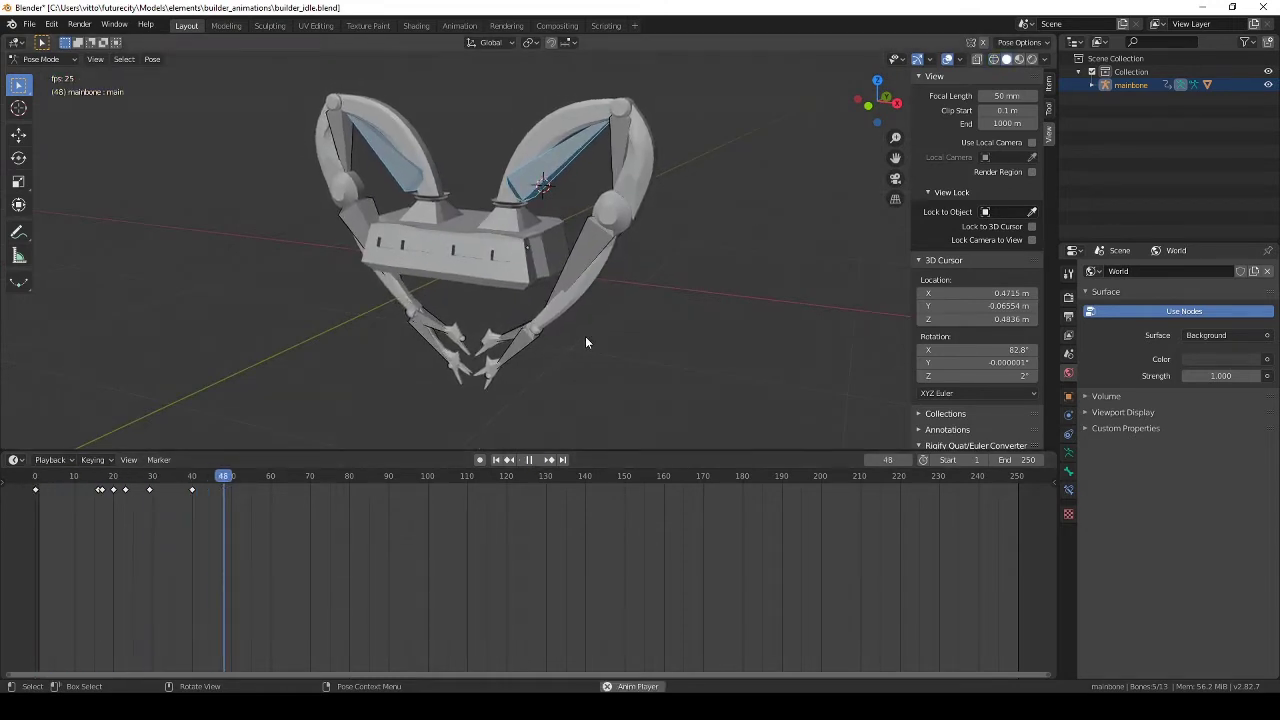
pyautogui.press('space')
# Save builder_idle.blend and return the timeline to frame 0.
pyautogui.hotkey('ctrl', 's')
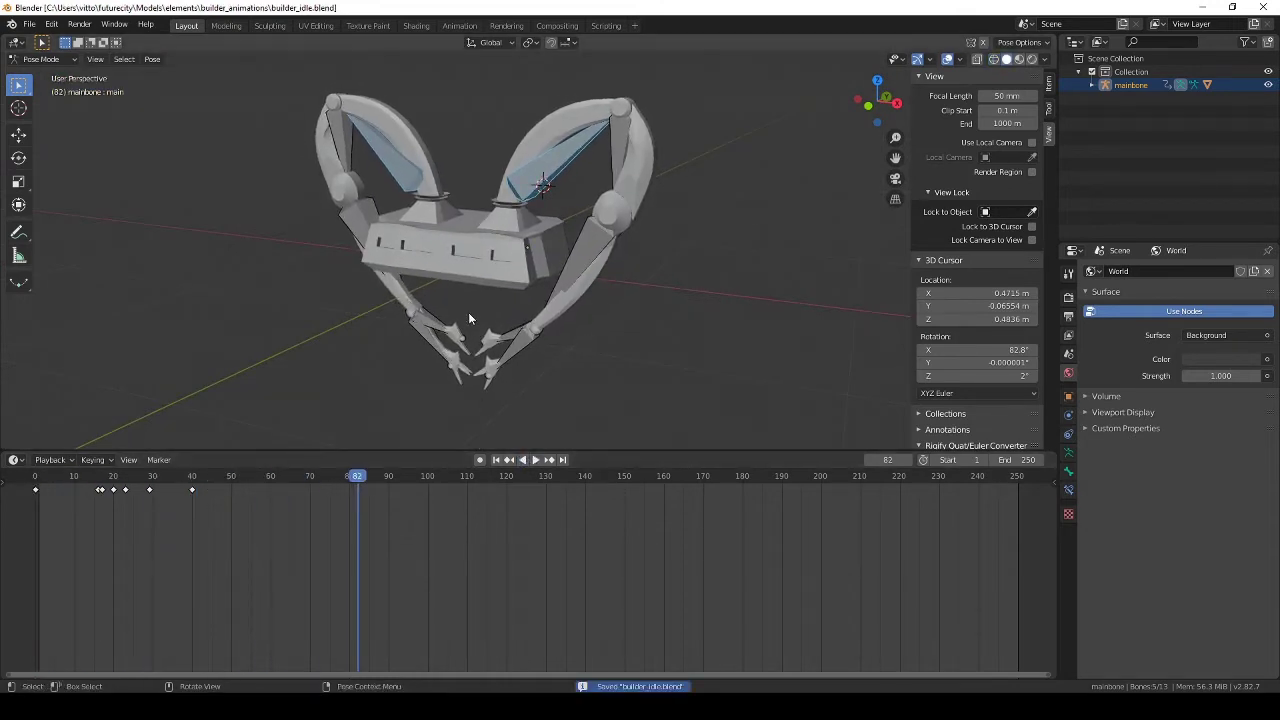
pyautogui.moveTo(364, 477); pyautogui.dragTo(30, 478)
pyautogui.moveTo(541, 185); pyautogui.dragTo(569, 343, button='middle')
pyautogui.hotkey('ctrl', 's')
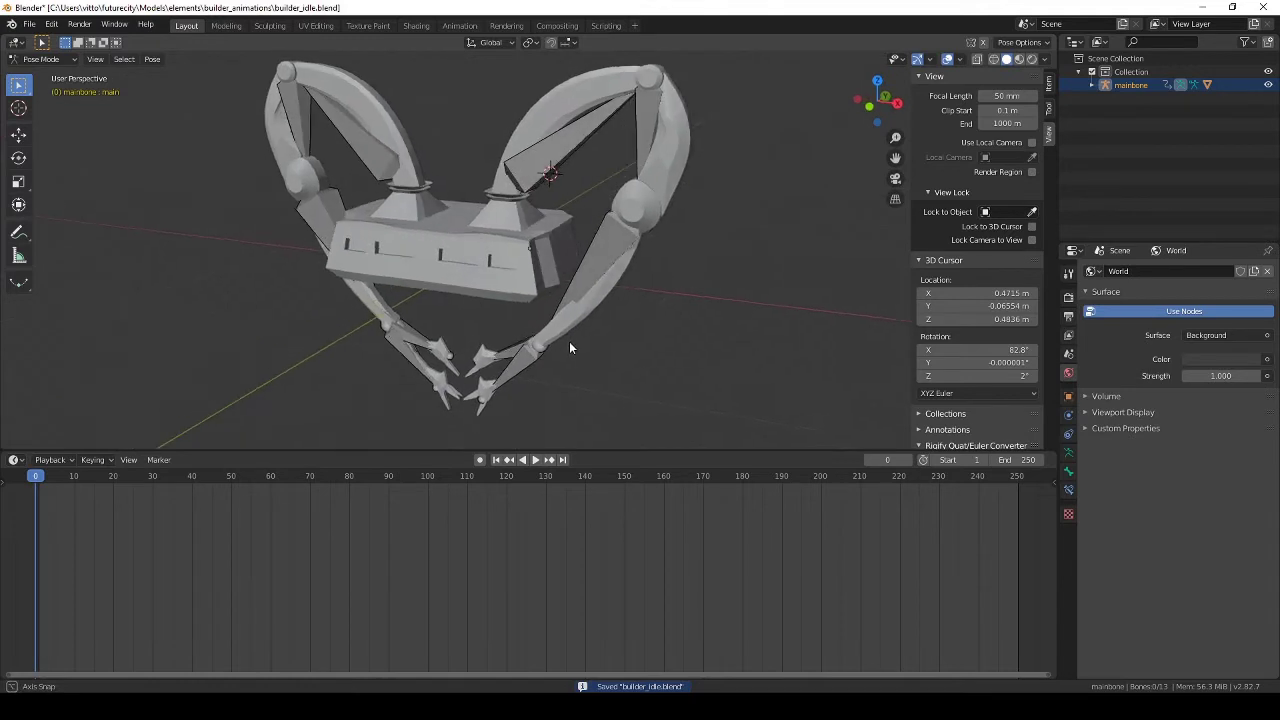
pyautogui.click(530, 460)
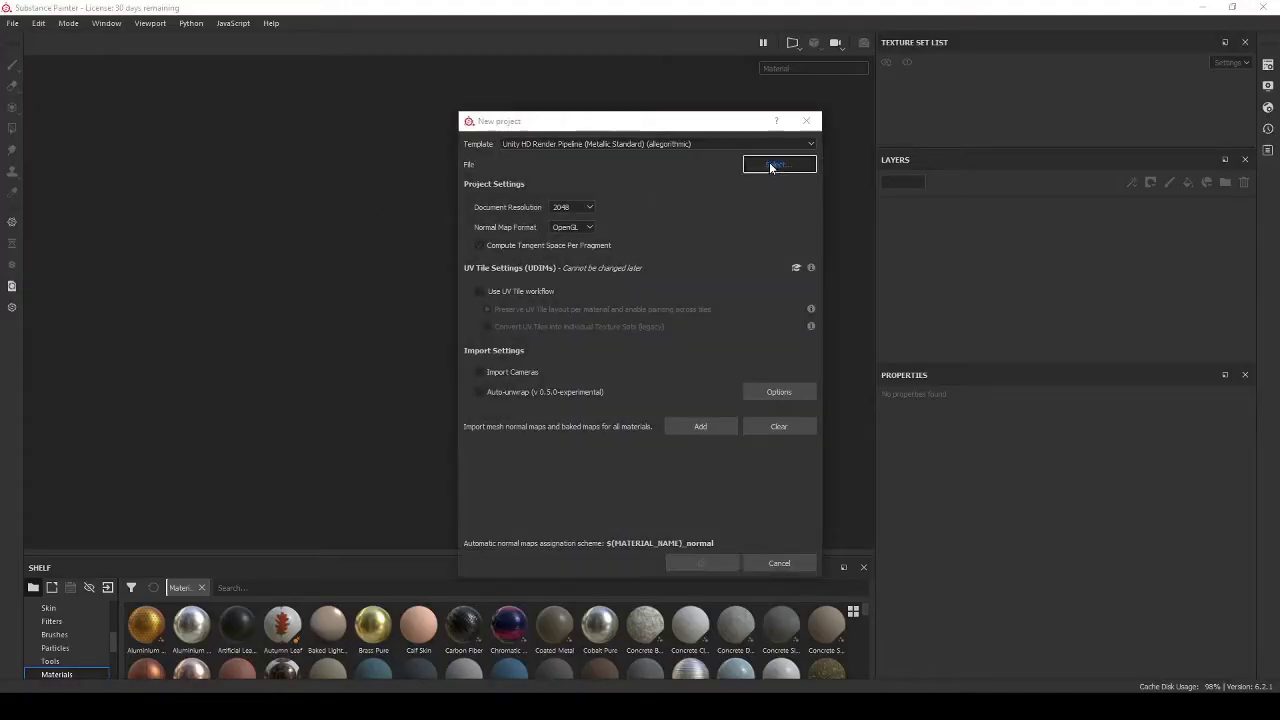
# In Substance Painter, create a Unity HD Render Pipeline project from builder.fbx with 1024 document resolution and OpenGL normal maps.
pyautogui.click(771, 166)
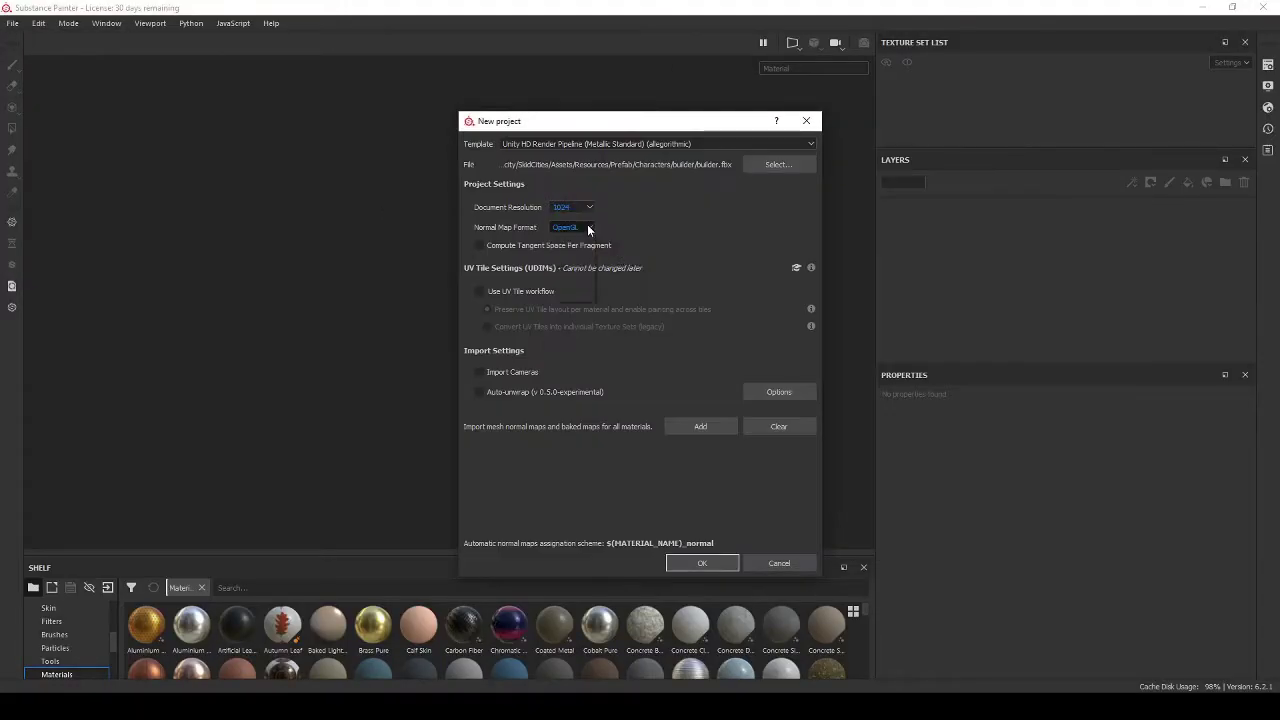
pyautogui.click(700, 560)
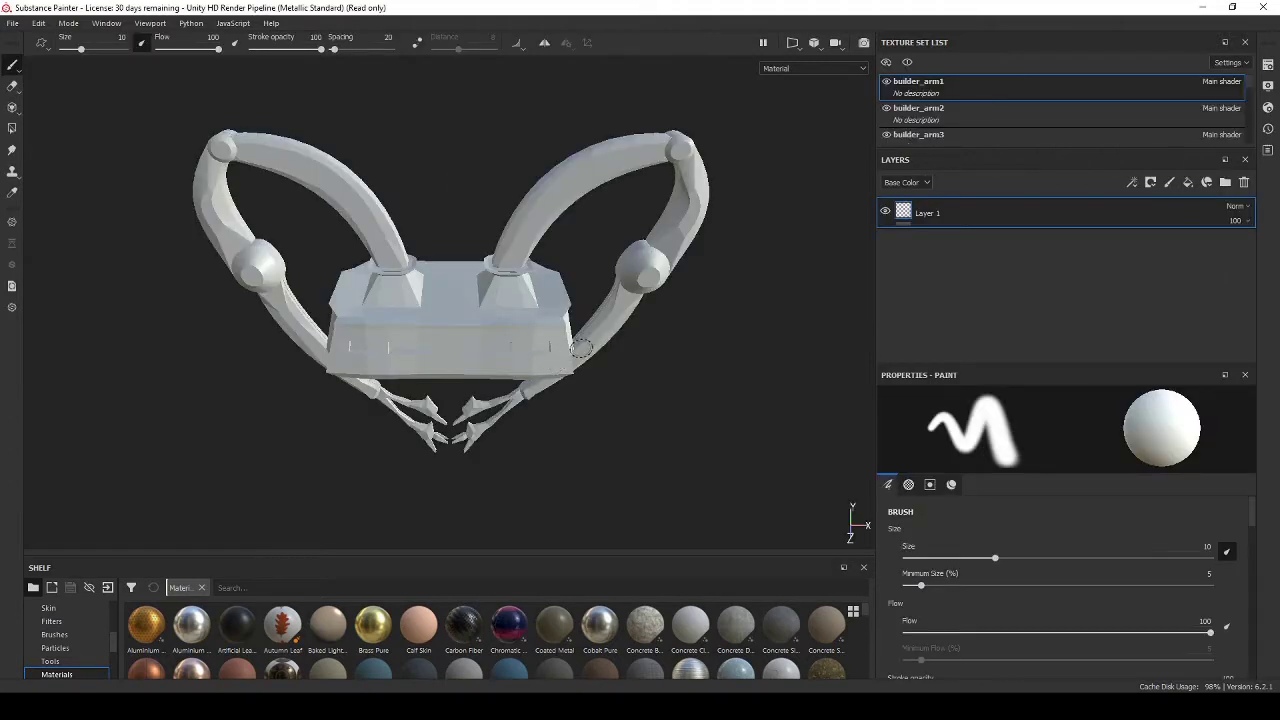
pyautogui.keyDown('alt'); pyautogui.moveTo(498, 296); pyautogui.dragTo(402, 259); pyautogui.keyUp('alt')
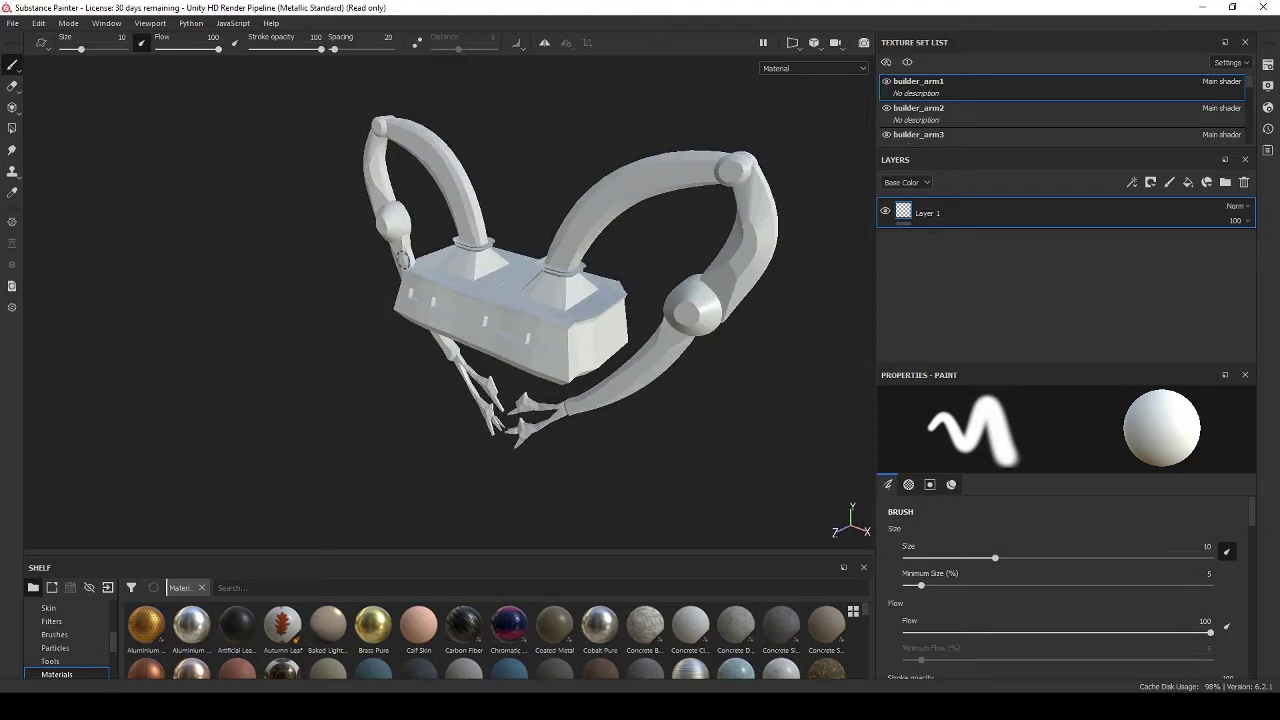
# Bake all selected mesh maps for every texture set of the builder model.
pyautogui.click(39, 24)
pyautogui.click(56, 82)
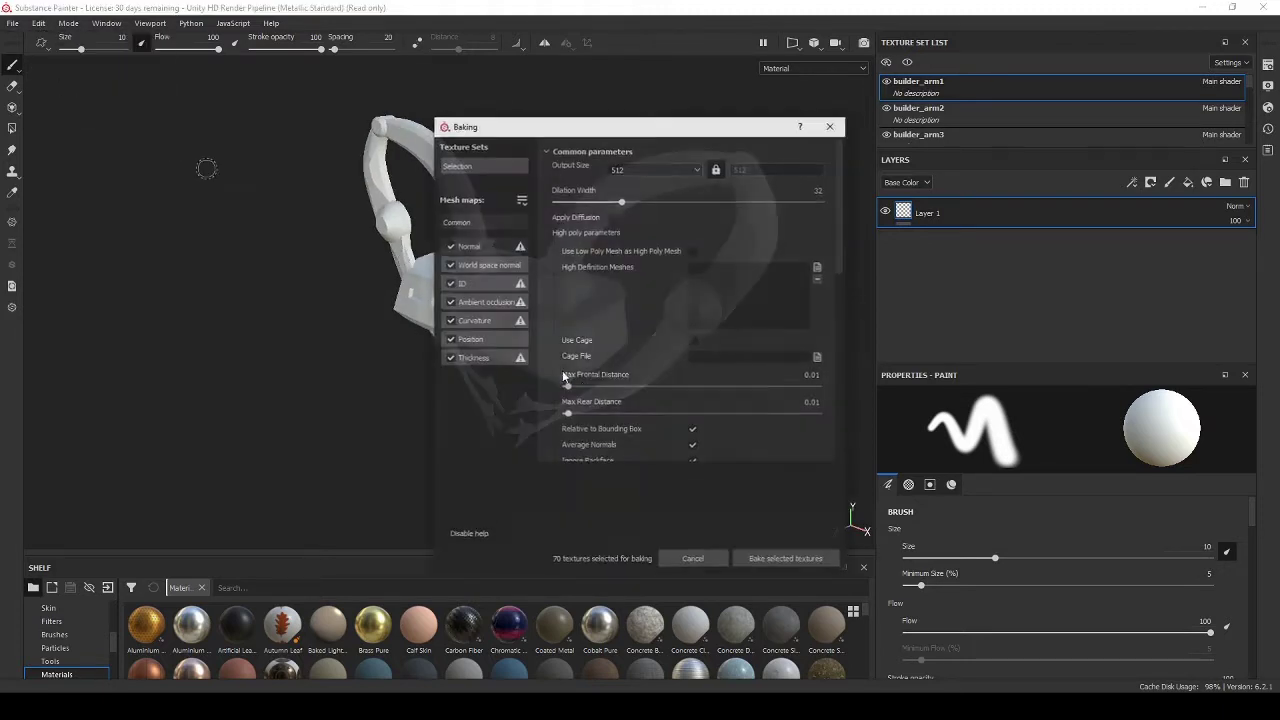
pyautogui.click(655, 168)
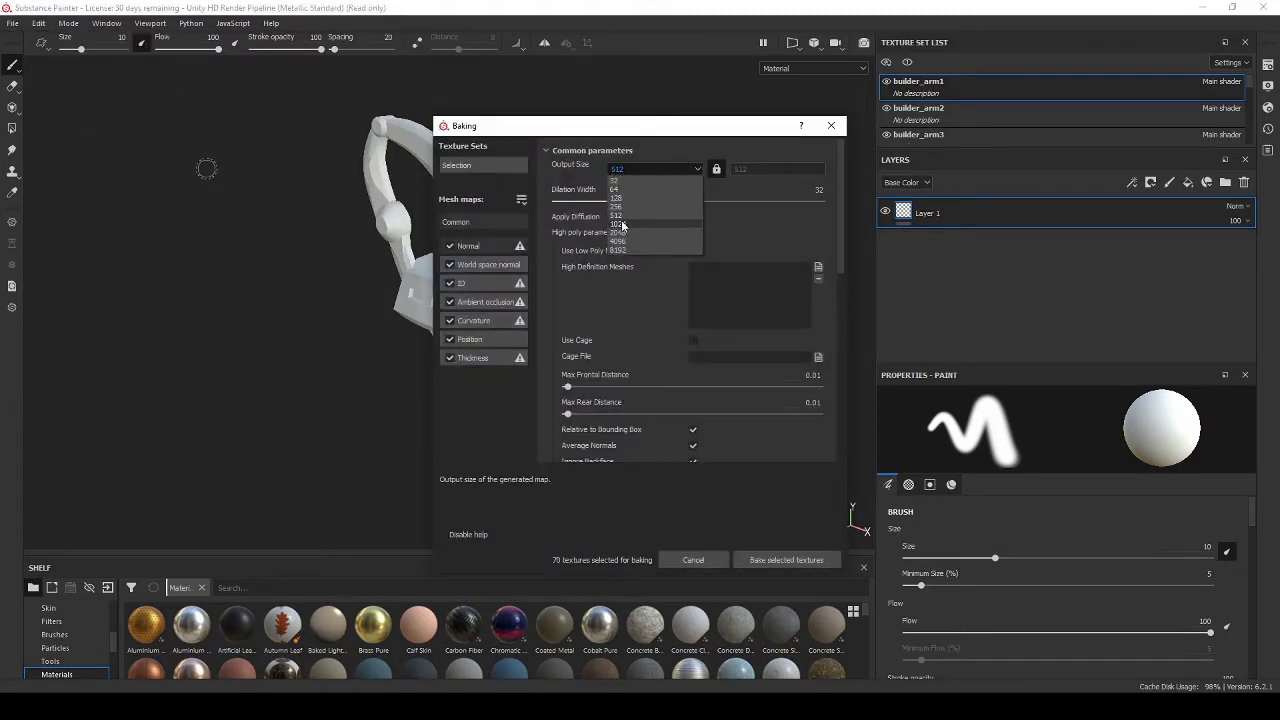
pyautogui.click(623, 216)
pyautogui.click(800, 560)
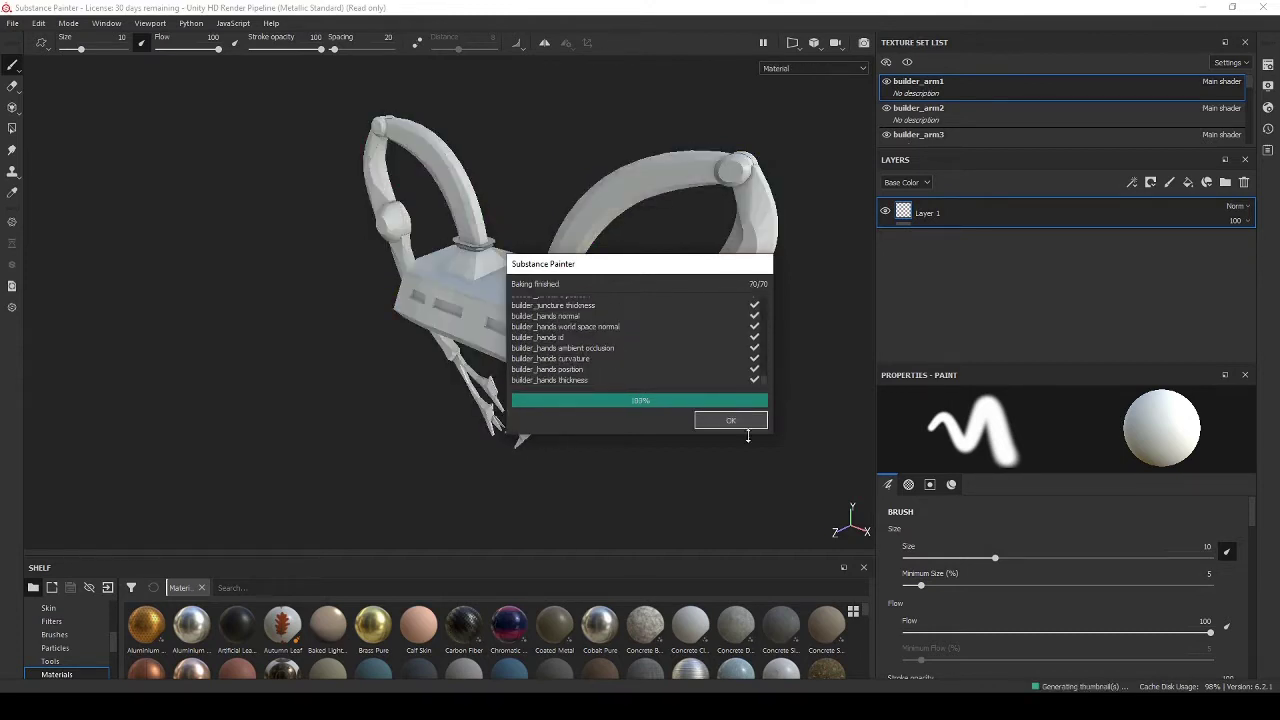
pyautogui.click(727, 418)
# Examine the baked model from several angles in a full-size viewport, then restore the interface layout.
pyautogui.keyDown('alt'); pyautogui.moveTo(550, 290); pyautogui.dragTo(580, 280); pyautogui.keyUp('alt')
pyautogui.keyDown('alt'); pyautogui.moveTo(580, 280); pyautogui.dragTo(475, 320, button='middle'); pyautogui.keyUp('alt')
pyautogui.keyDown('alt'); pyautogui.moveTo(475, 320); pyautogui.dragTo(548, 302); pyautogui.keyUp('alt')
pyautogui.click(822, 44)
pyautogui.click(832, 77)
pyautogui.press('Tab')
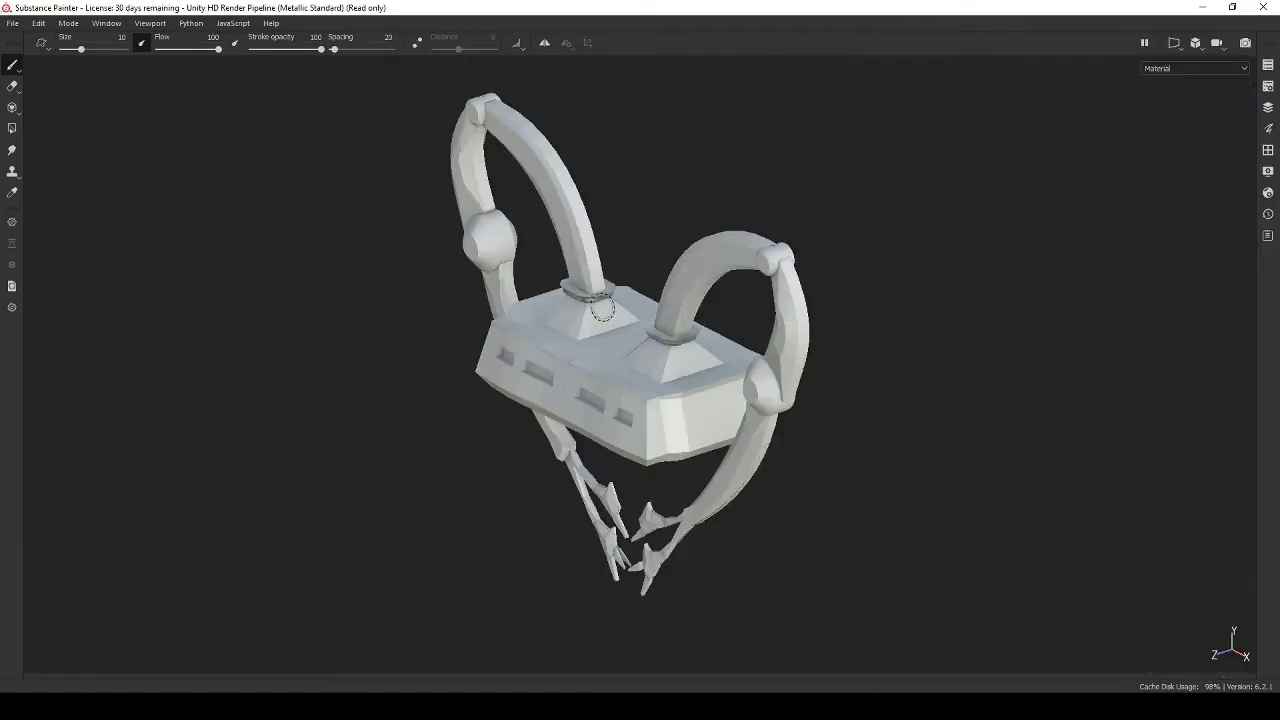
pyautogui.keyDown('alt'); pyautogui.moveTo(638, 297); pyautogui.dragTo(594, 343); pyautogui.keyUp('alt')
pyautogui.press('Tab')
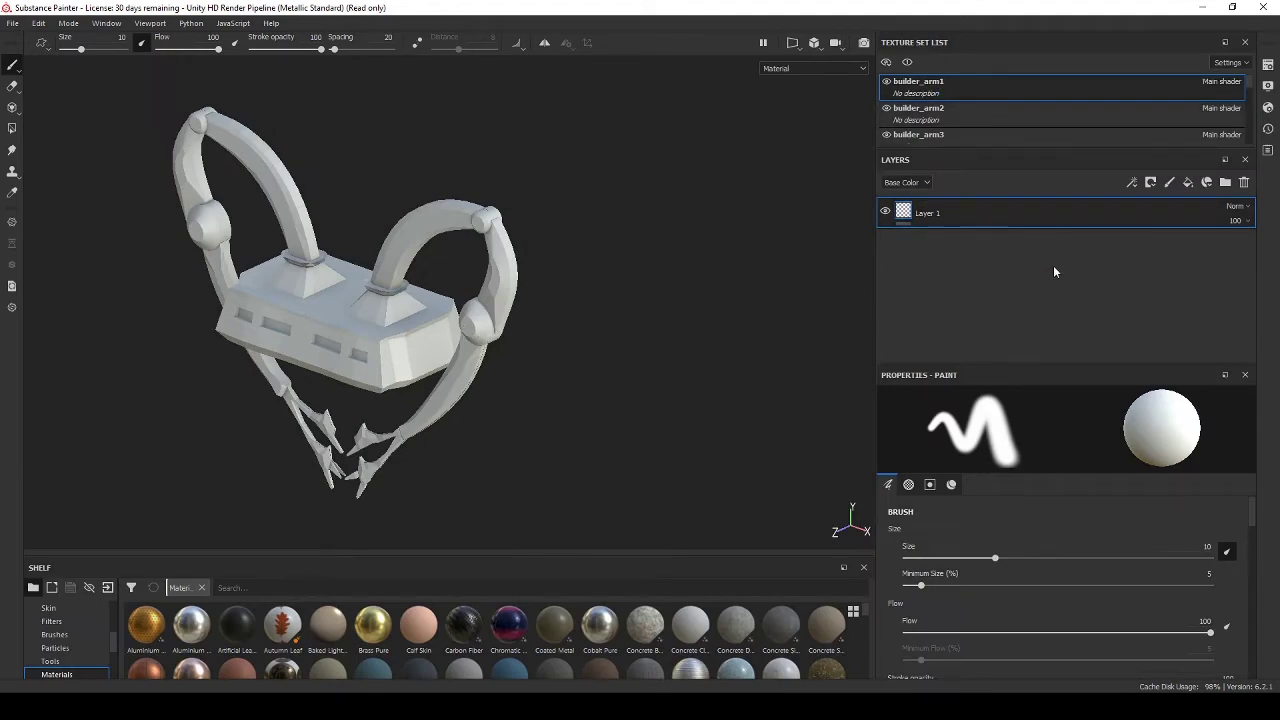
# Add a fill layer to the builder_main texture set with only the color channel enabled and a black base color.
pyautogui.scroll(-2, 998, 108)
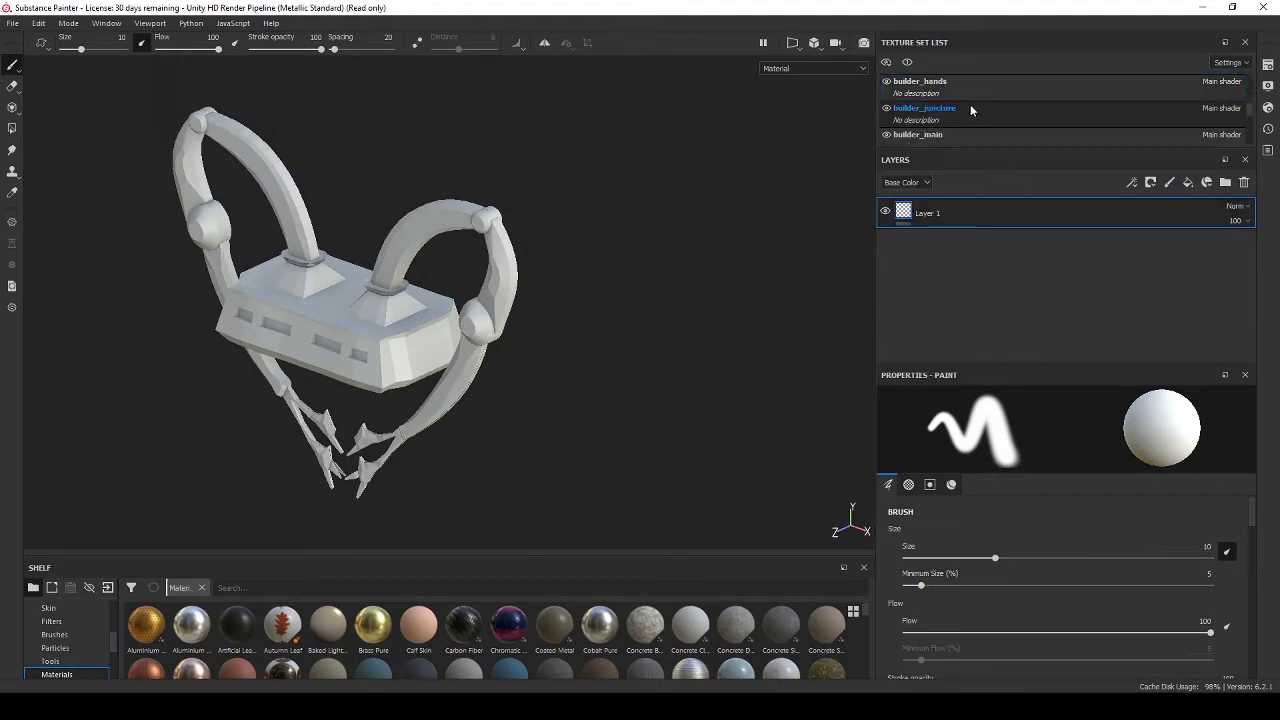
pyautogui.click(954, 134)
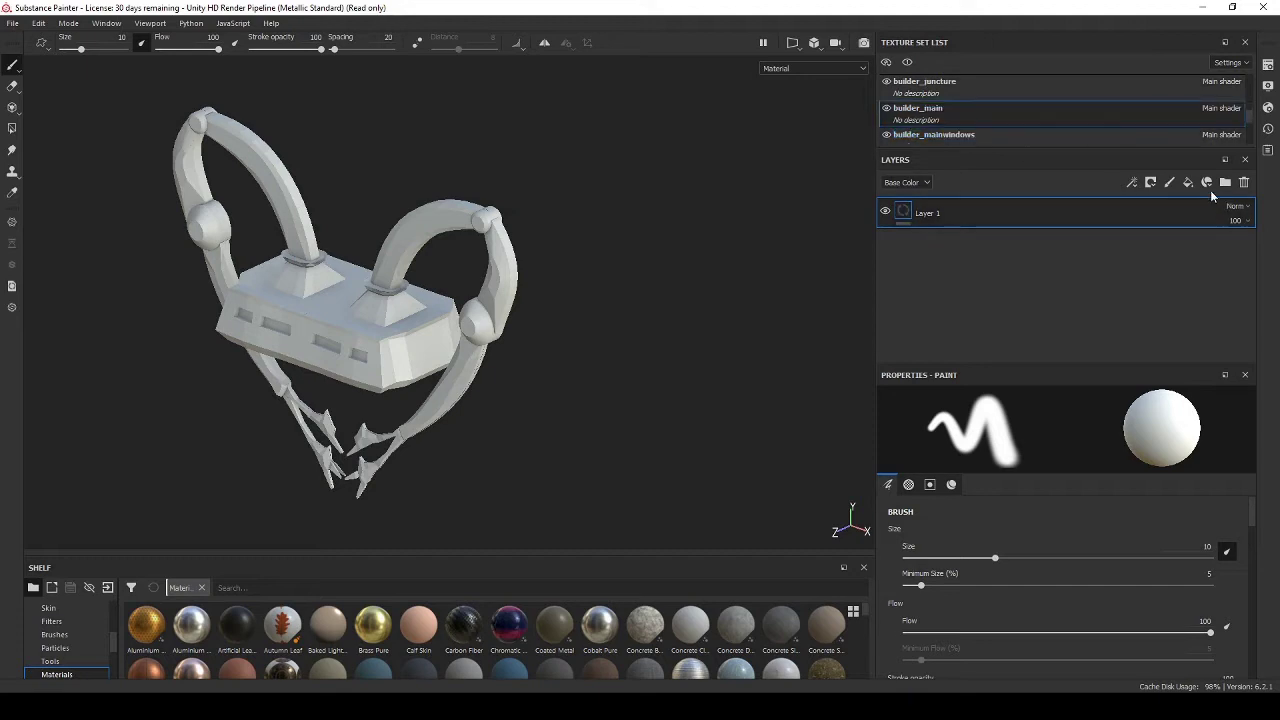
pyautogui.click(1188, 182)
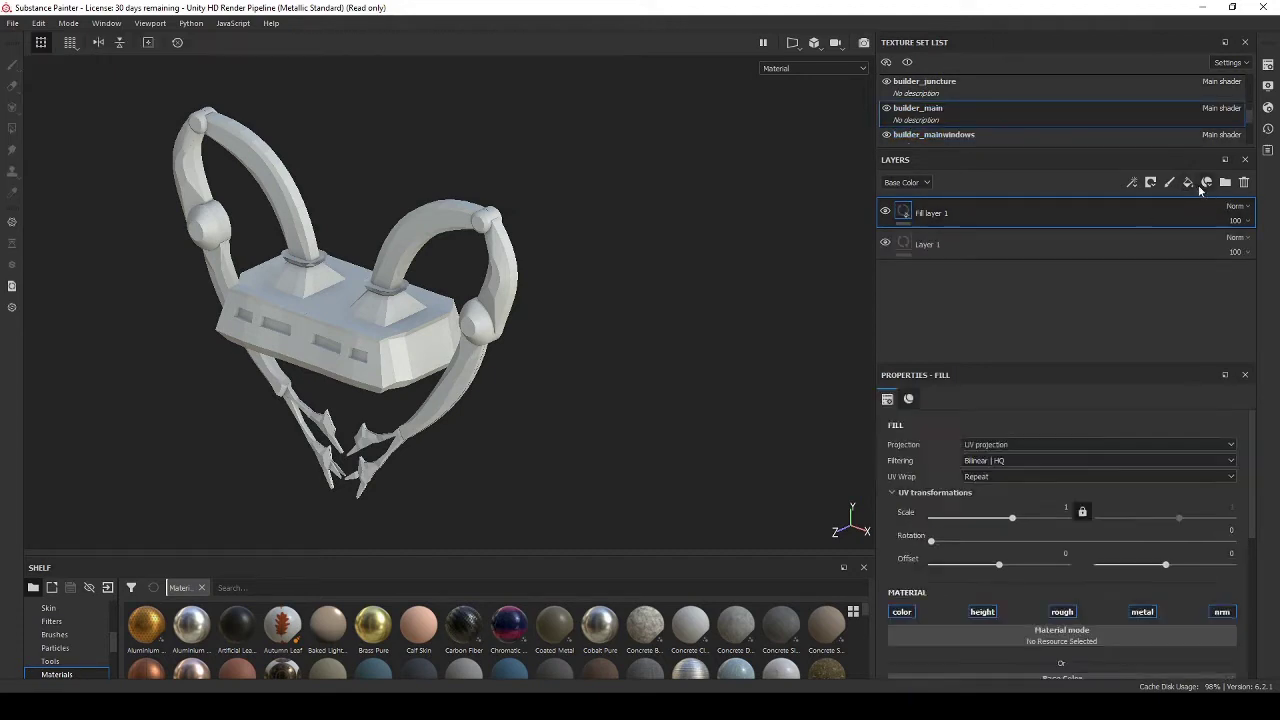
pyautogui.scroll(-1, 980, 538)
pyautogui.click(982, 533)
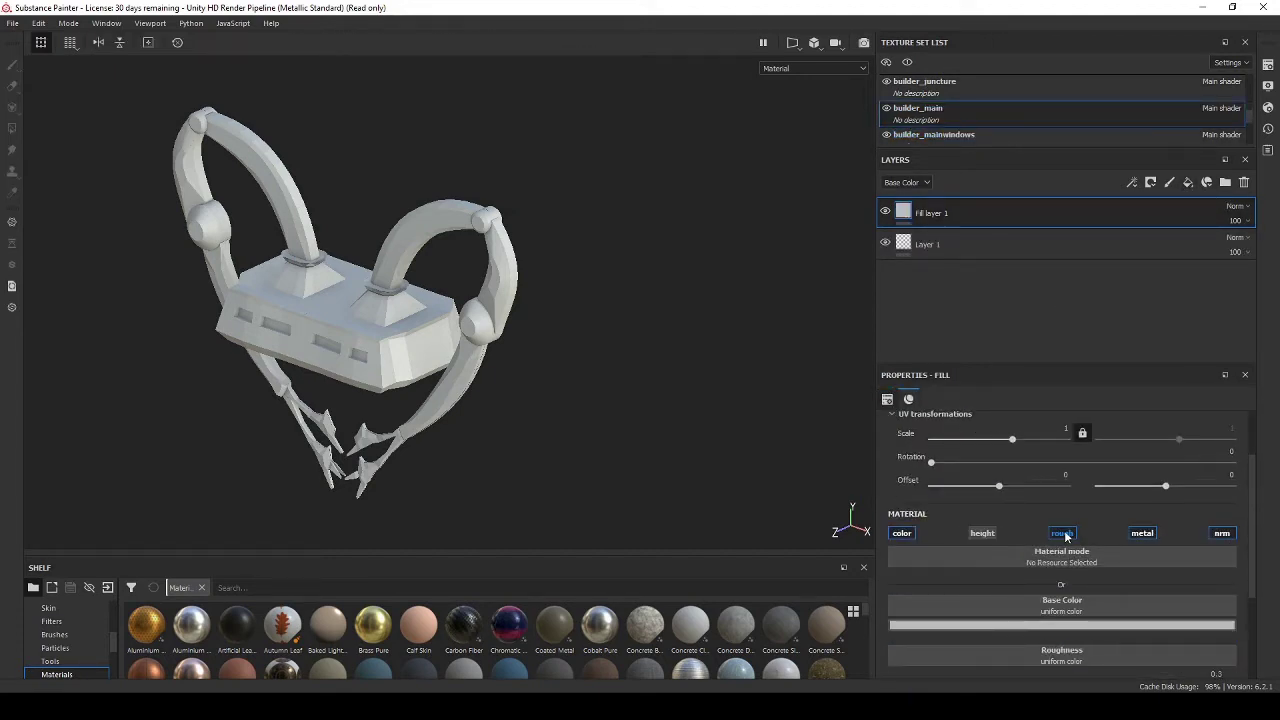
pyautogui.click(1062, 533)
pyautogui.click(1142, 533)
pyautogui.click(1222, 533)
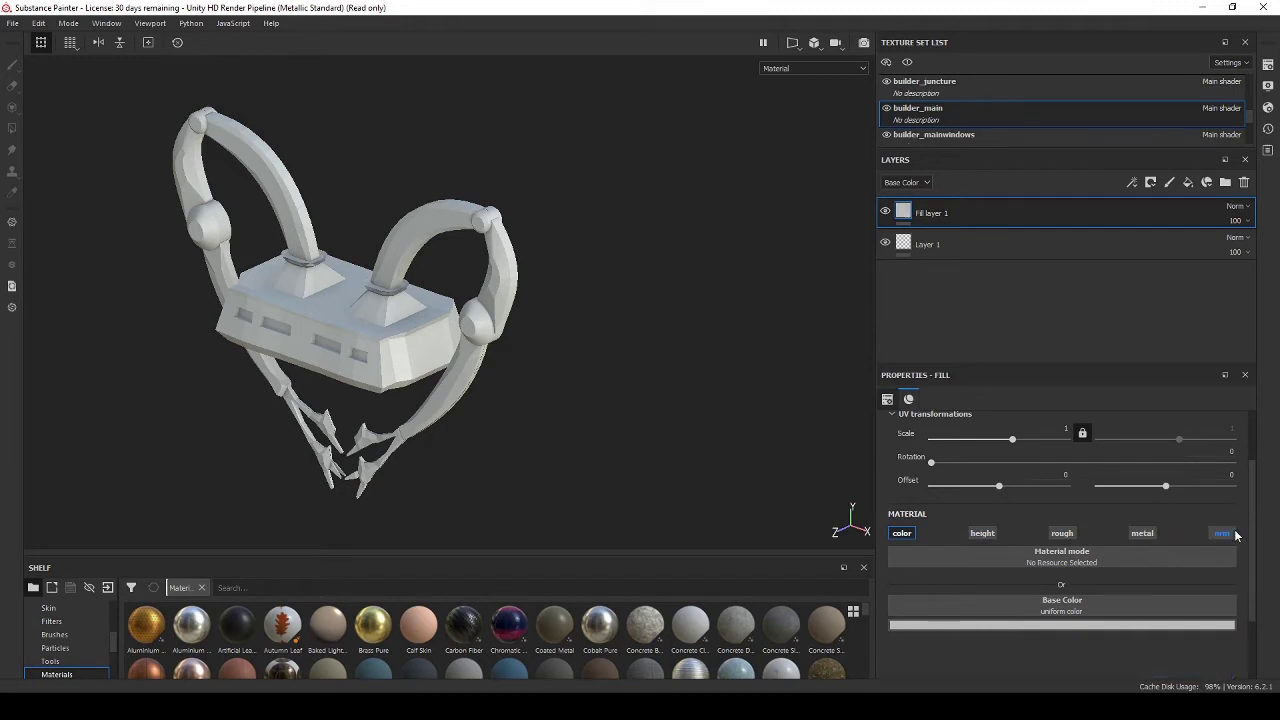
pyautogui.click(1062, 625)
pyautogui.moveTo(1131, 523); pyautogui.dragTo(1110, 612)
# Add a black mask with a Dirt generator to the black fill layer and set its dirt level to 0.75.
pyautogui.rightClick(972, 204)
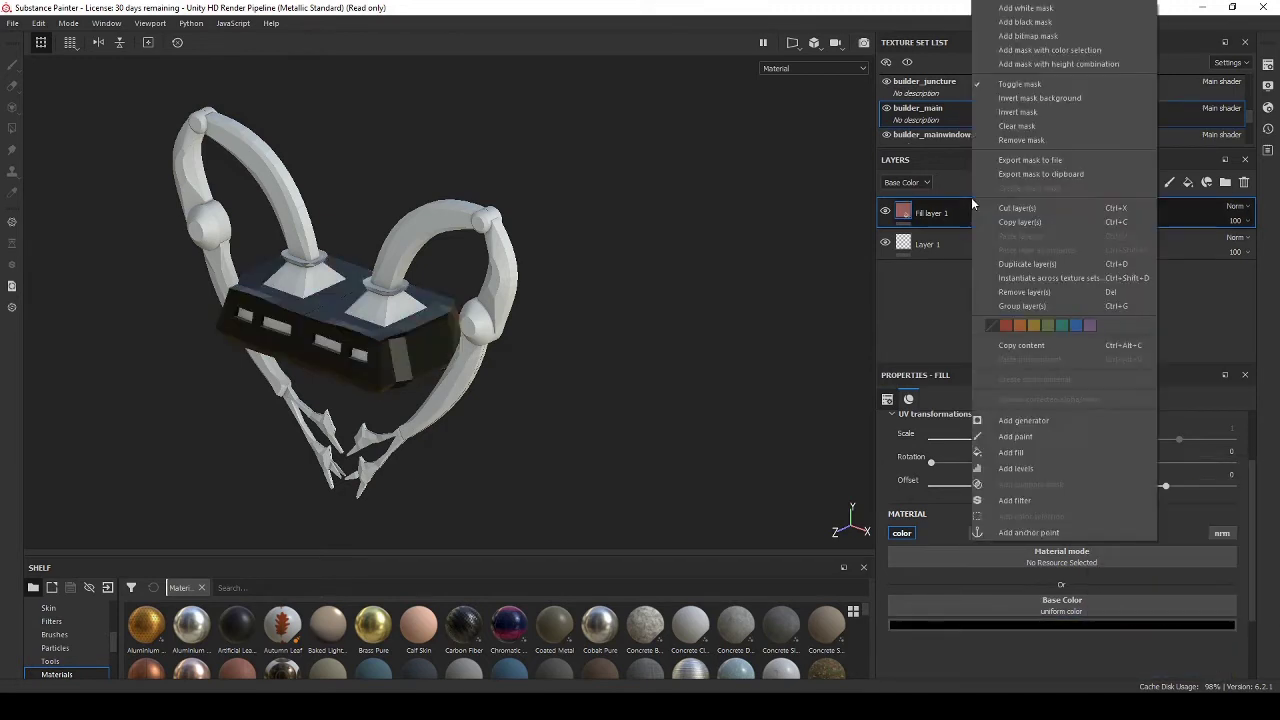
pyautogui.click(1030, 22)
pyautogui.rightClick(922, 210)
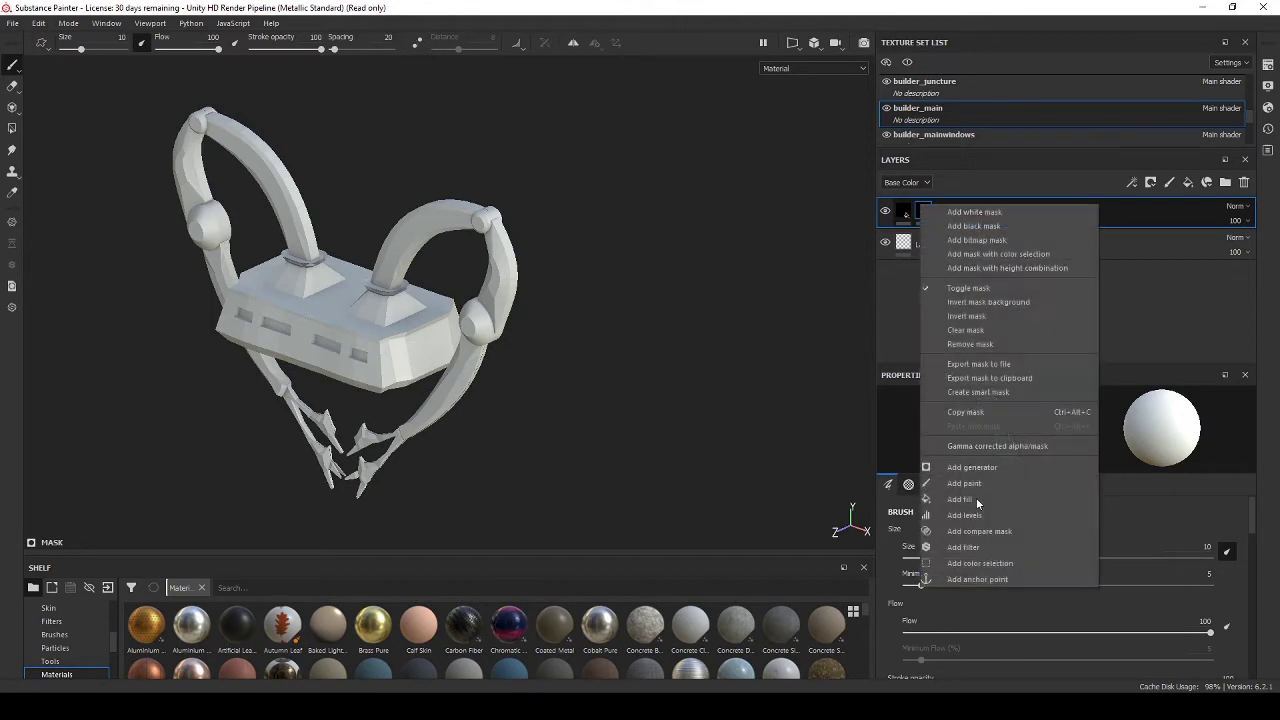
pyautogui.click(992, 470)
pyautogui.click(996, 430)
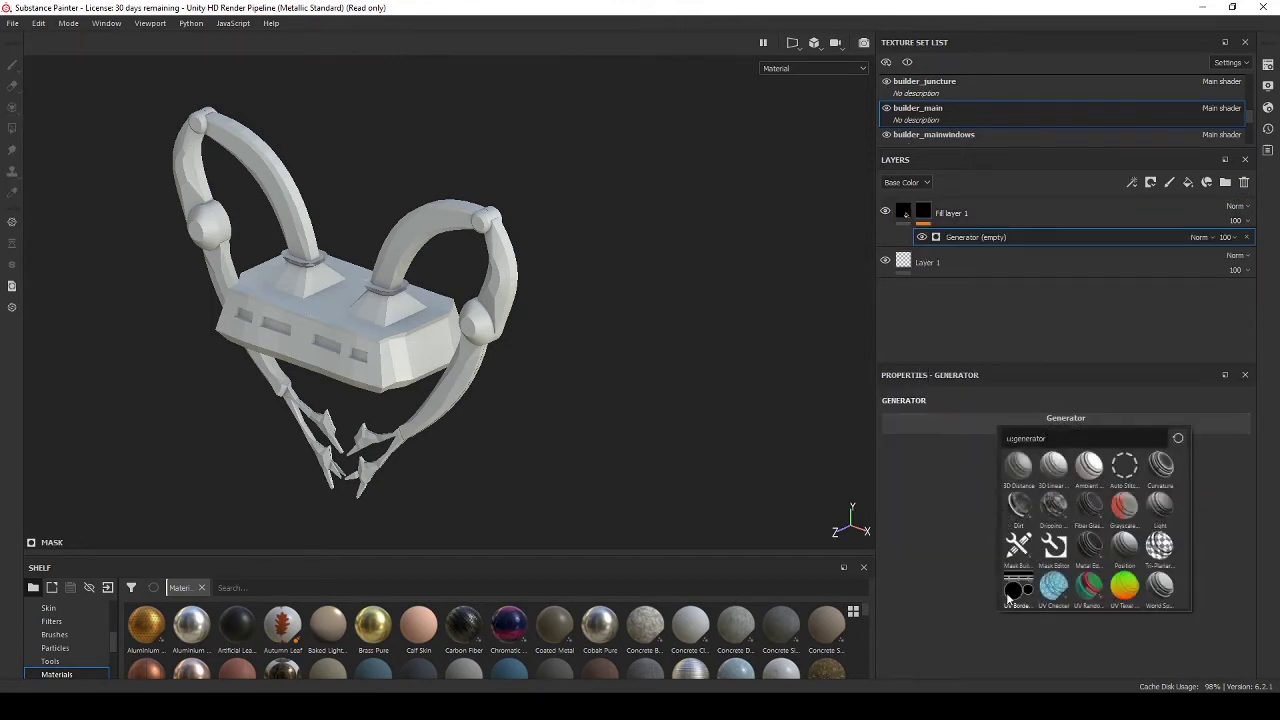
pyautogui.click(1019, 505)
pyautogui.moveTo(1151, 523)
pyautogui.mouseDown()
pyautogui.moveTo(1171, 523)
pyautogui.moveTo(1153, 522)
pyautogui.mouseUp()
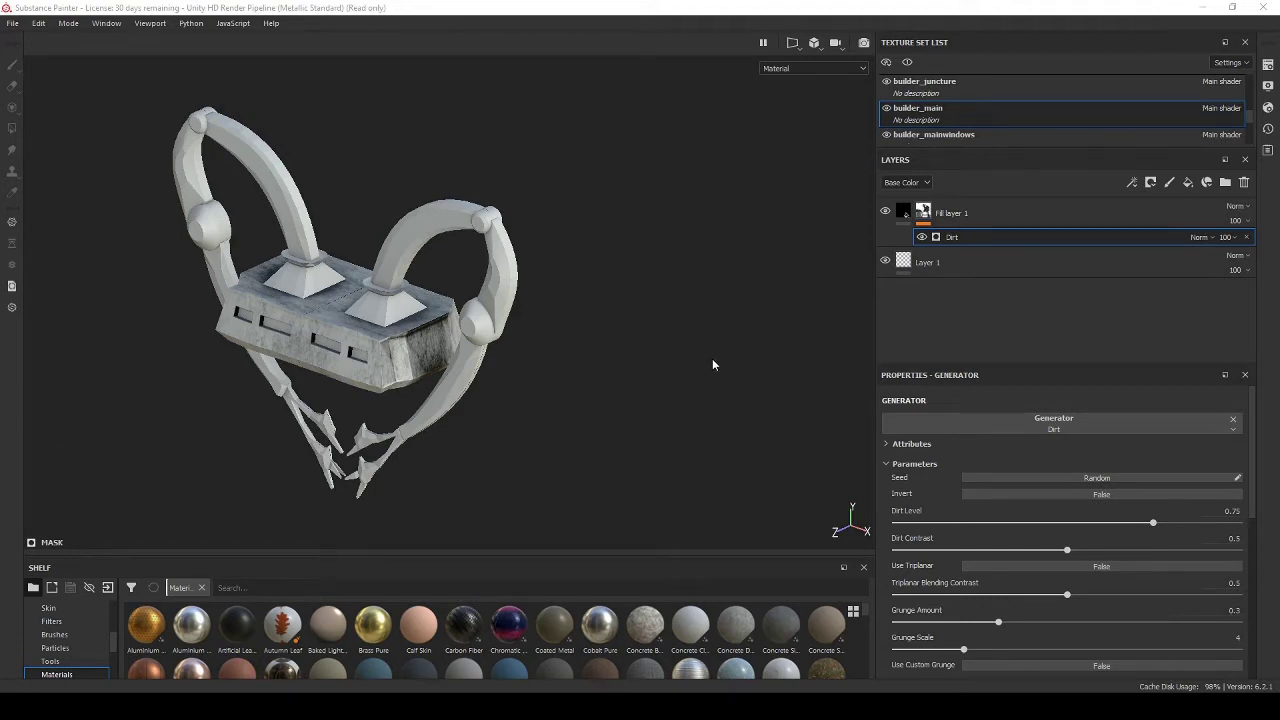
# Add ambient occlusion and emissive channels to the builder_mainwindows texture set.
pyautogui.keyDown('alt'); pyautogui.moveTo(481, 302); pyautogui.dragTo(393, 330); pyautogui.keyUp('alt')
pyautogui.keyDown('alt'); pyautogui.moveTo(204, 232); pyautogui.dragTo(635, 268); pyautogui.keyUp('alt')
pyautogui.click(1028, 132)
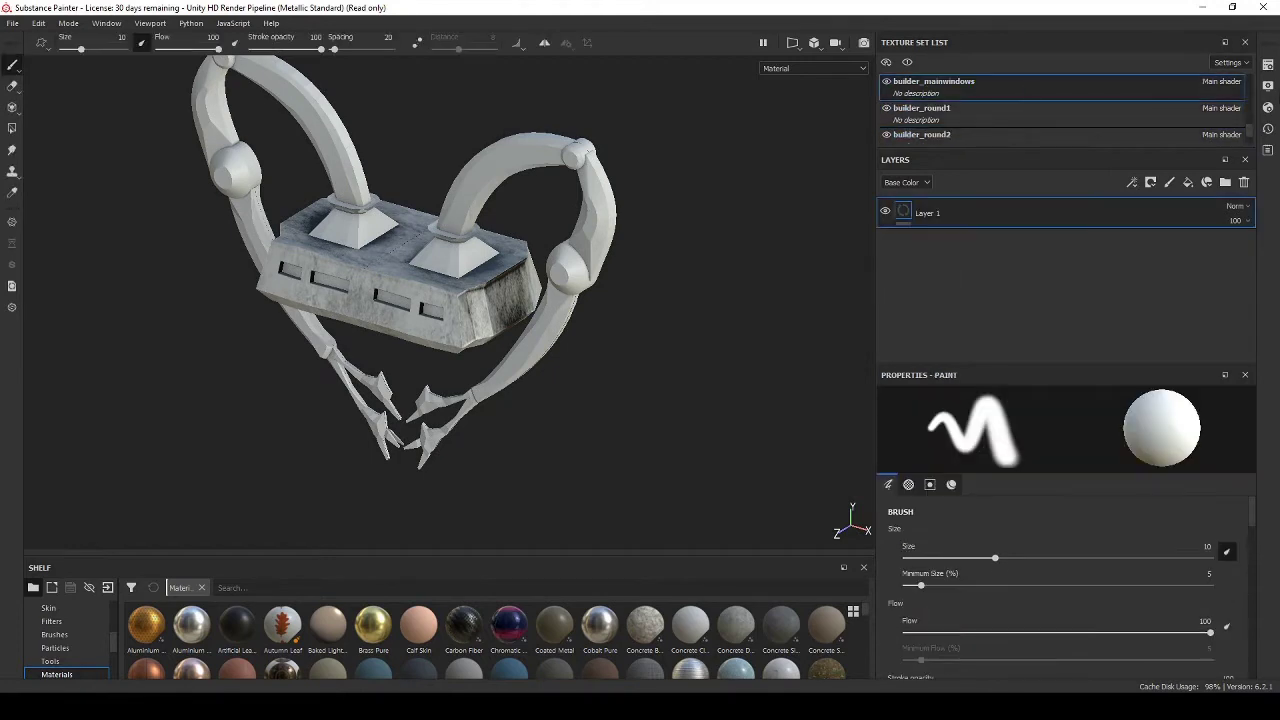
pyautogui.click(1267, 66)
pyautogui.click(1227, 268)
pyautogui.click(1227, 268)
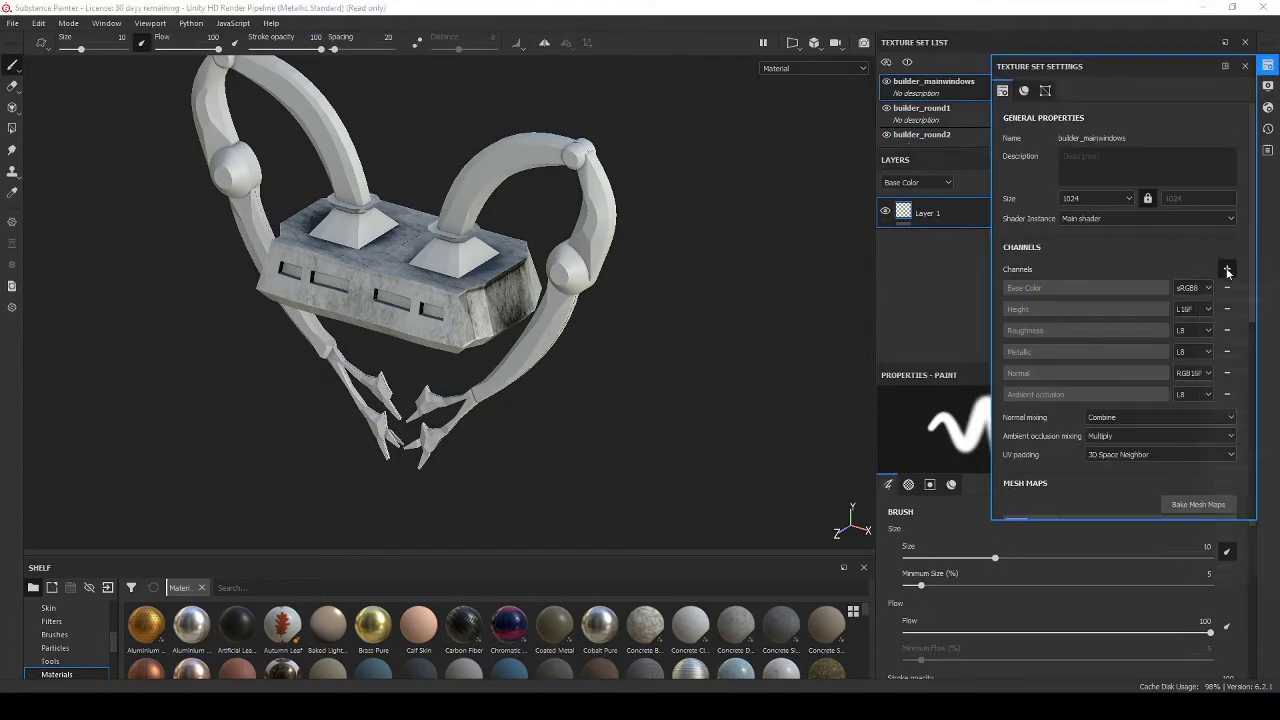
pyautogui.click(1227, 268)
pyautogui.click(1235, 342)
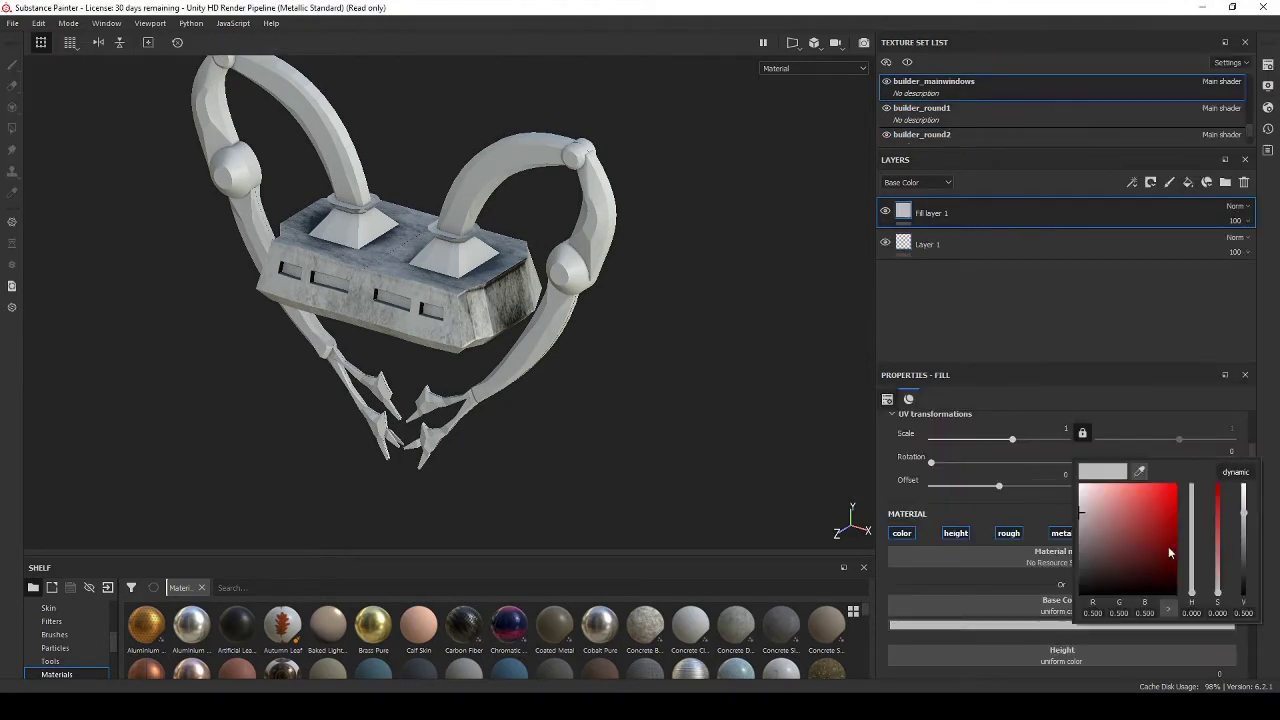
# Set the base color of a builder_mainwindows fill layer to bright yellow.
pyautogui.click(1208, 605)
pyautogui.click(1194, 517)
pyautogui.scroll(4, 1120, 557)
pyautogui.scroll(-3, 1120, 557)
pyautogui.click(1012, 214)
# Save the project in the Models folder under the name builder.
pyautogui.hotkey('ctrl', 's')
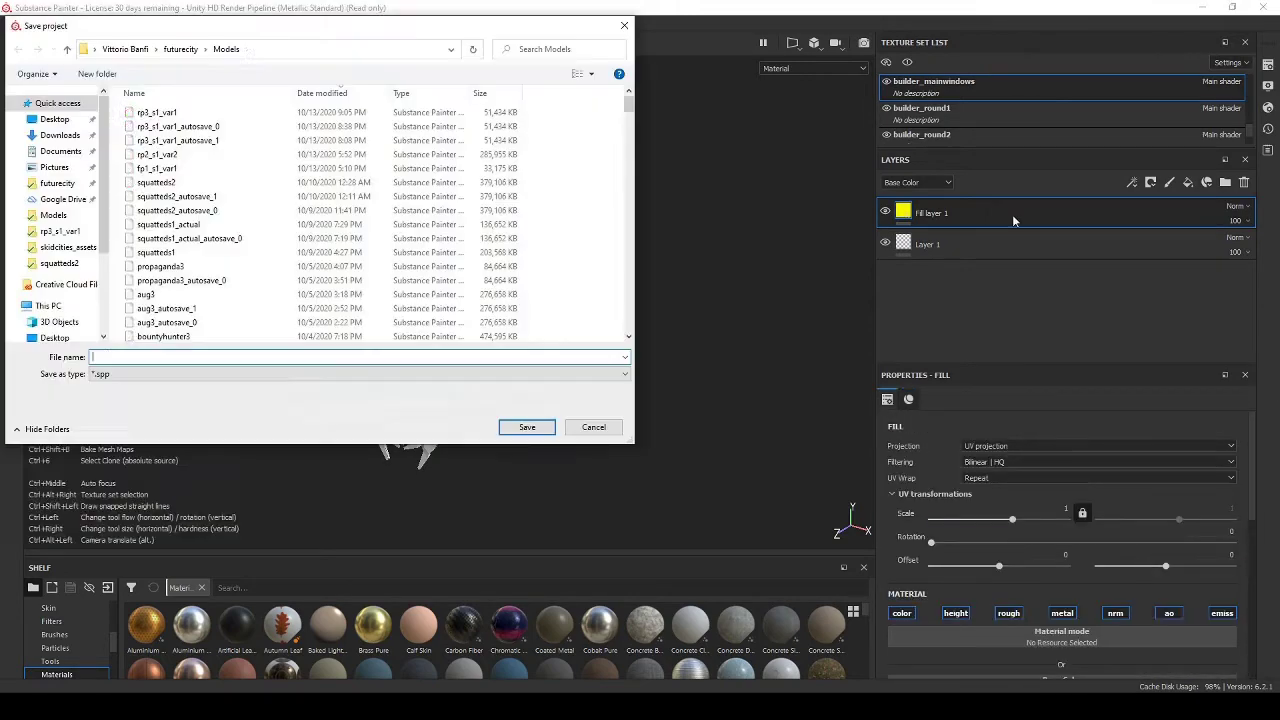
pyautogui.write('builder')
pyautogui.press('Return')
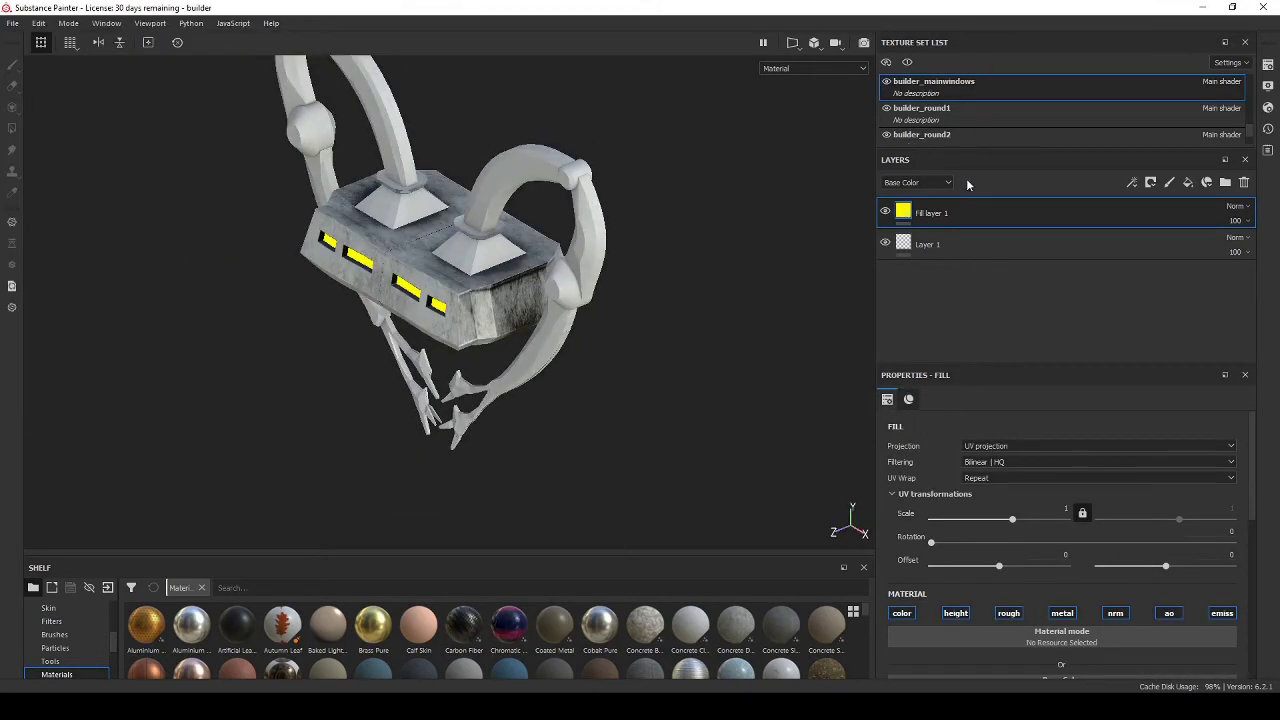
# Return to builder_main and adjust the dirt level of the Dirt generator on the fill layer's mask.
pyautogui.click(917, 108)
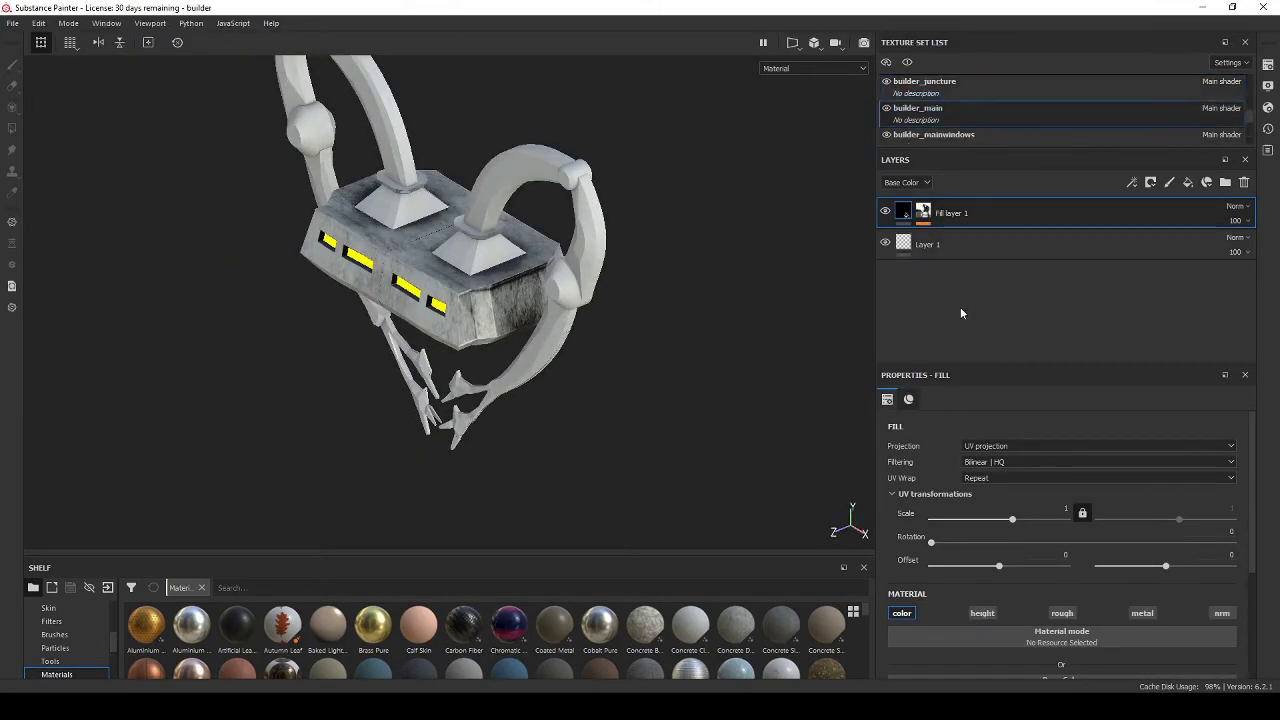
pyautogui.click(925, 213)
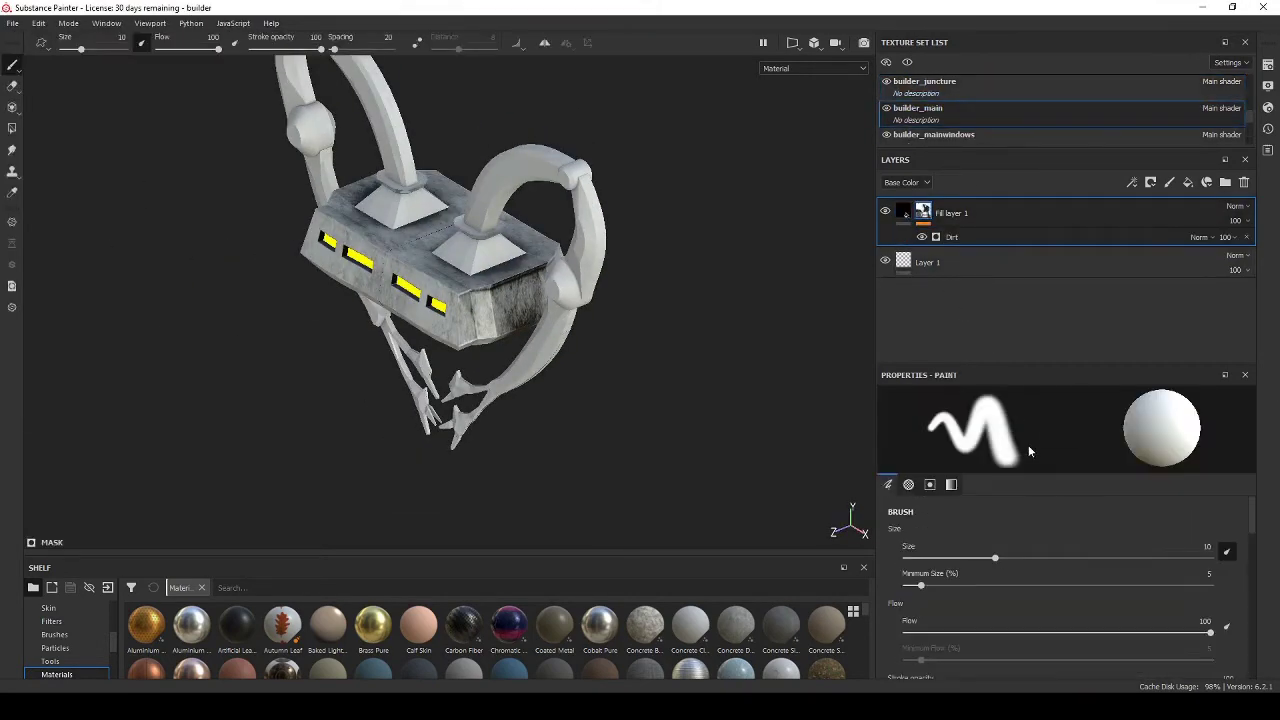
pyautogui.click(958, 239)
pyautogui.moveTo(1098, 528); pyautogui.dragTo(1156, 531)
pyautogui.keyDown('alt'); pyautogui.moveTo(412, 346); pyautogui.dragTo(497, 337); pyautogui.keyUp('alt')
# Add a second fill layer beneath the dirt layer in builder_main and add an ambient occlusion channel to the texture set.
pyautogui.click(1187, 182)
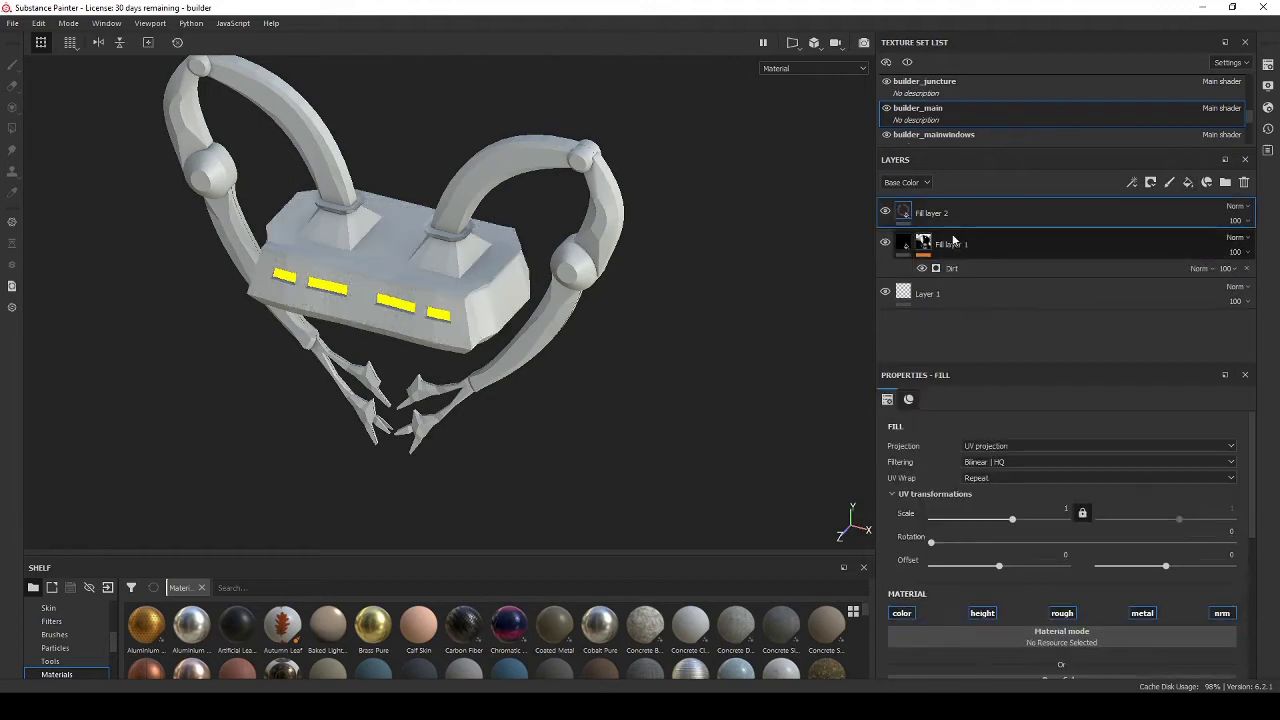
pyautogui.moveTo(950, 215); pyautogui.dragTo(941, 281)
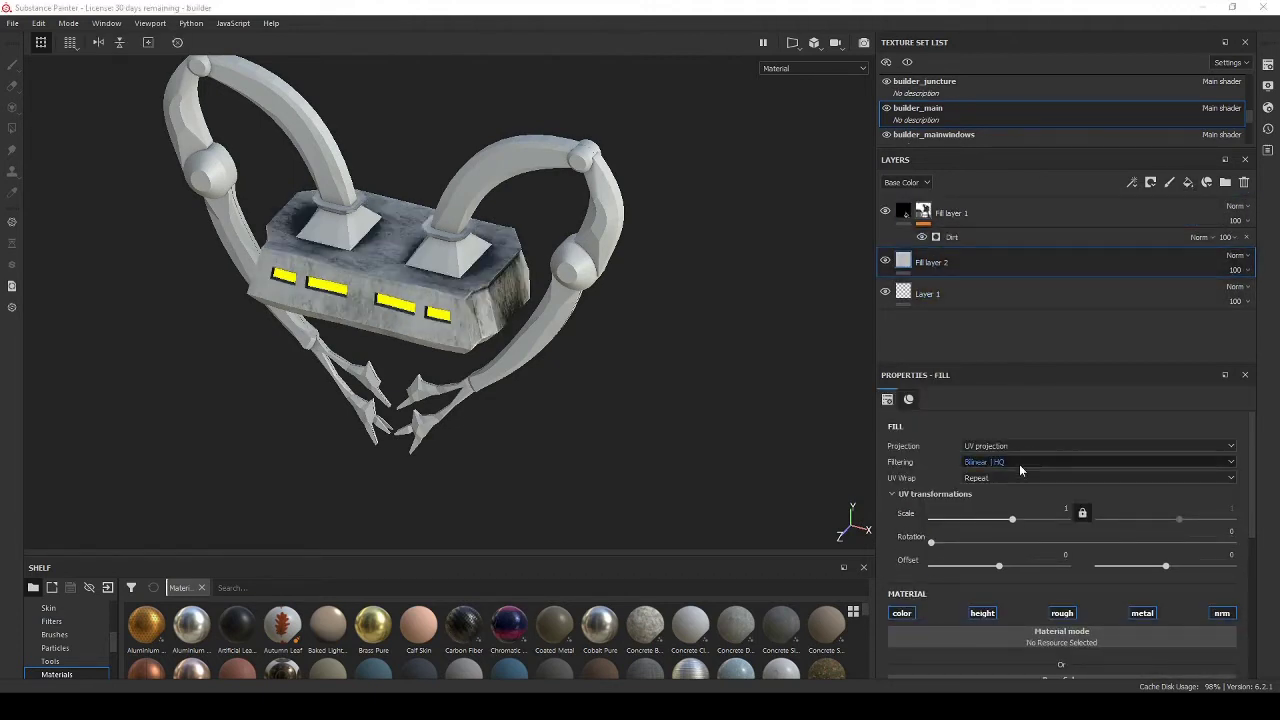
pyautogui.scroll(-2, 1045, 656)
pyautogui.click(1267, 65)
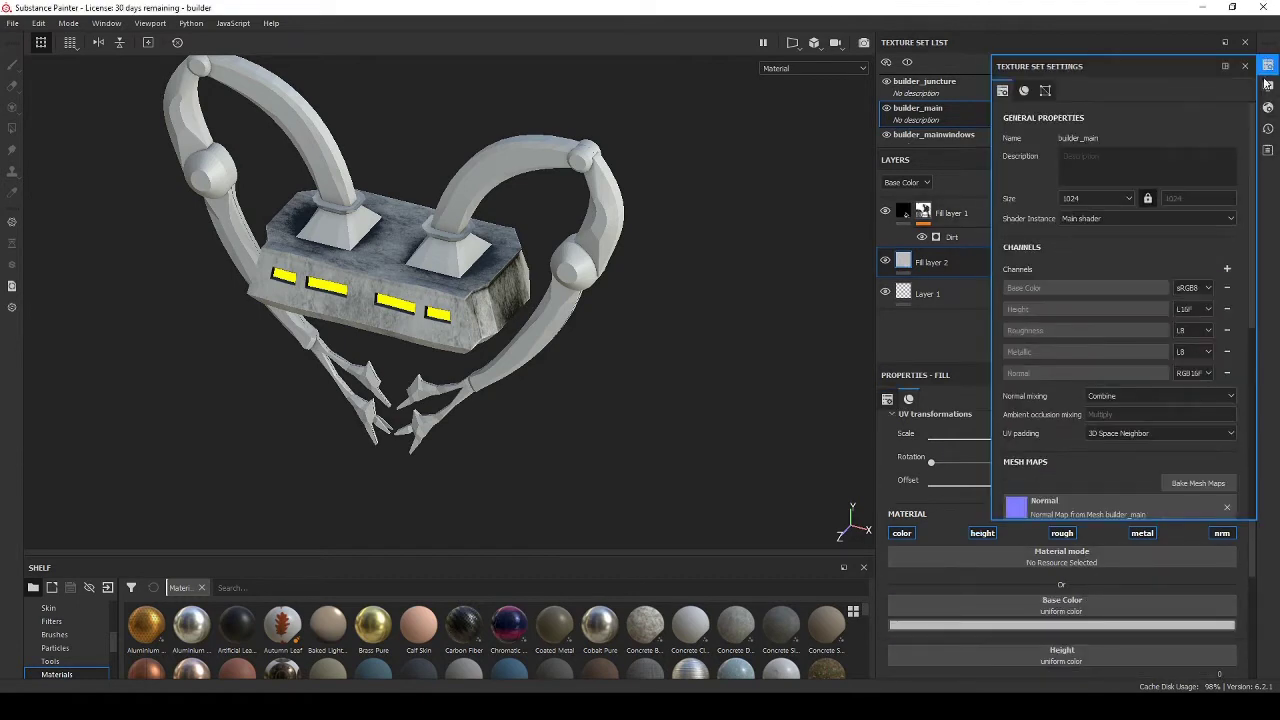
pyautogui.click(1226, 270)
pyautogui.click(1230, 284)
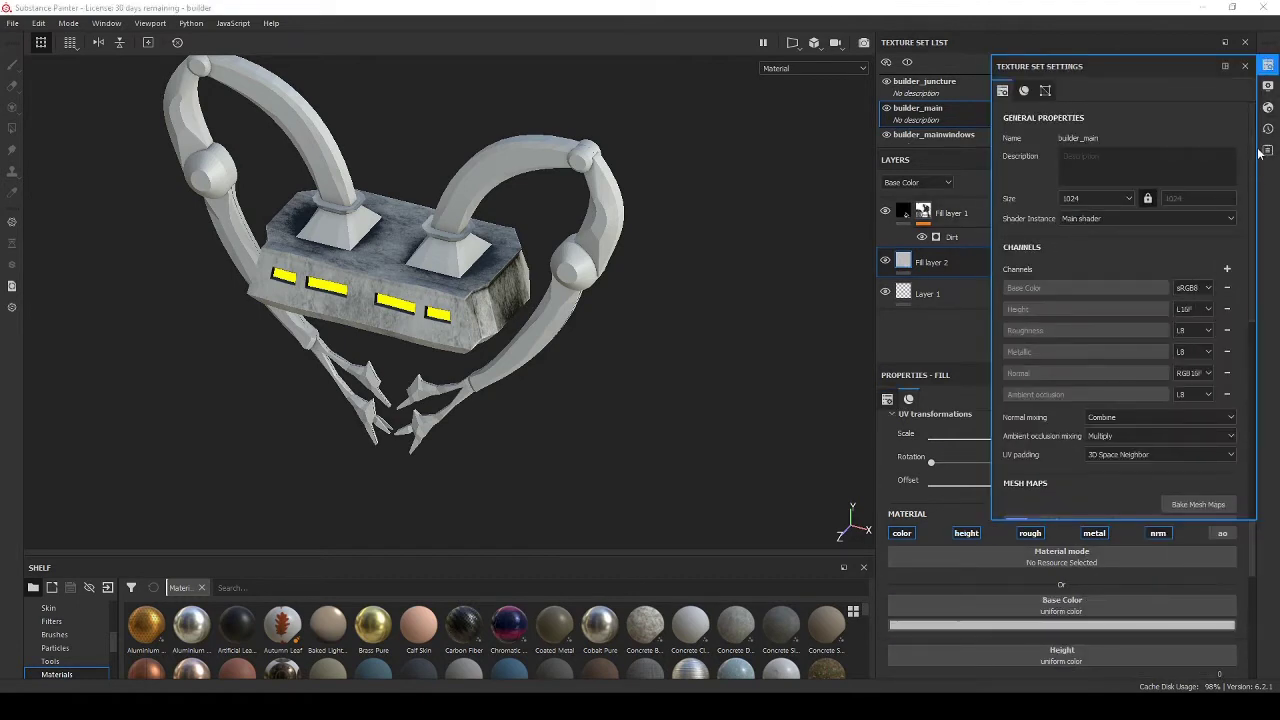
pyautogui.click(1268, 64)
# Set the lower fill layer's base color to a muted khaki, RGB 0.368, 0.345, 0.233.
pyautogui.scroll(-1, 1050, 598)
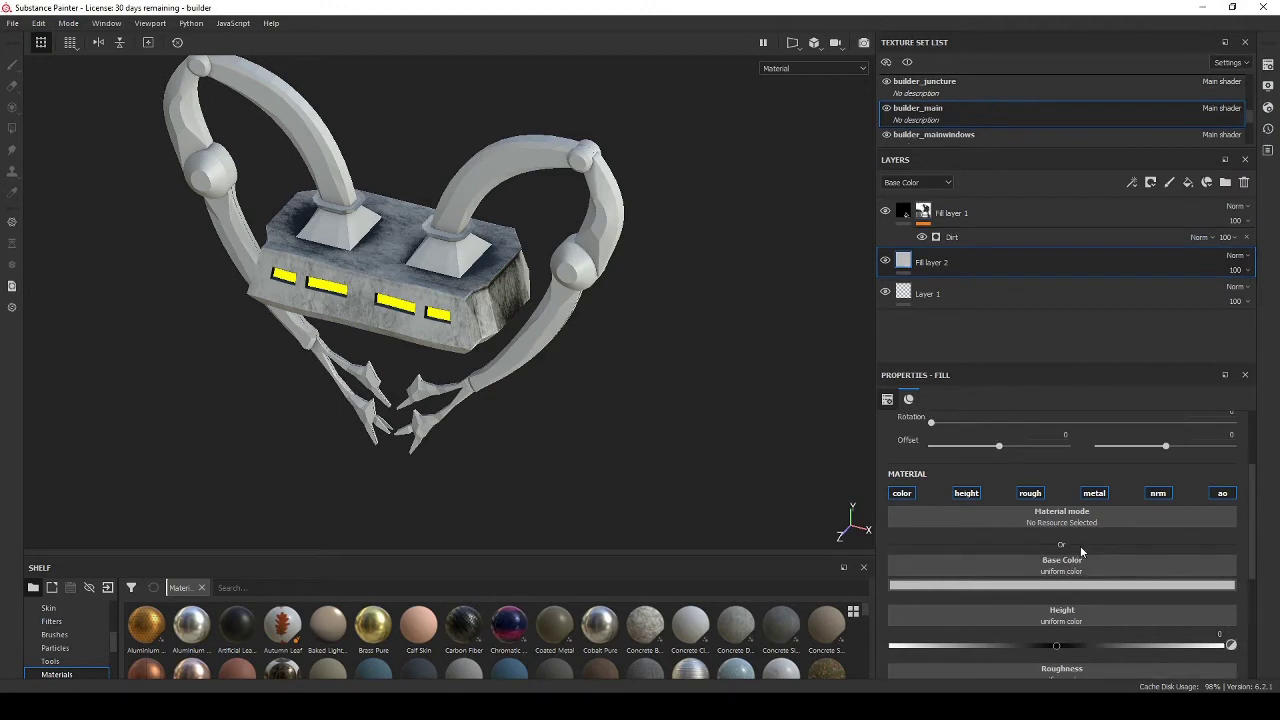
pyautogui.click(1067, 586)
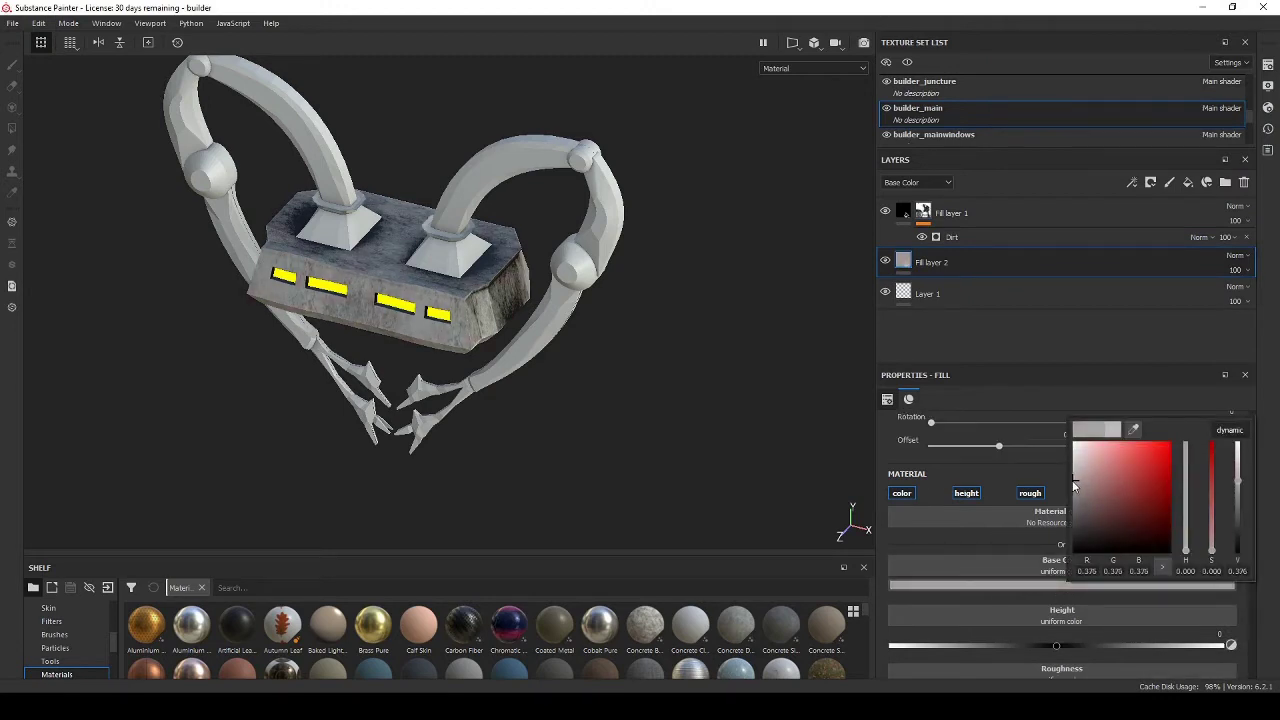
pyautogui.moveTo(1188, 545); pyautogui.dragTo(1188, 541)
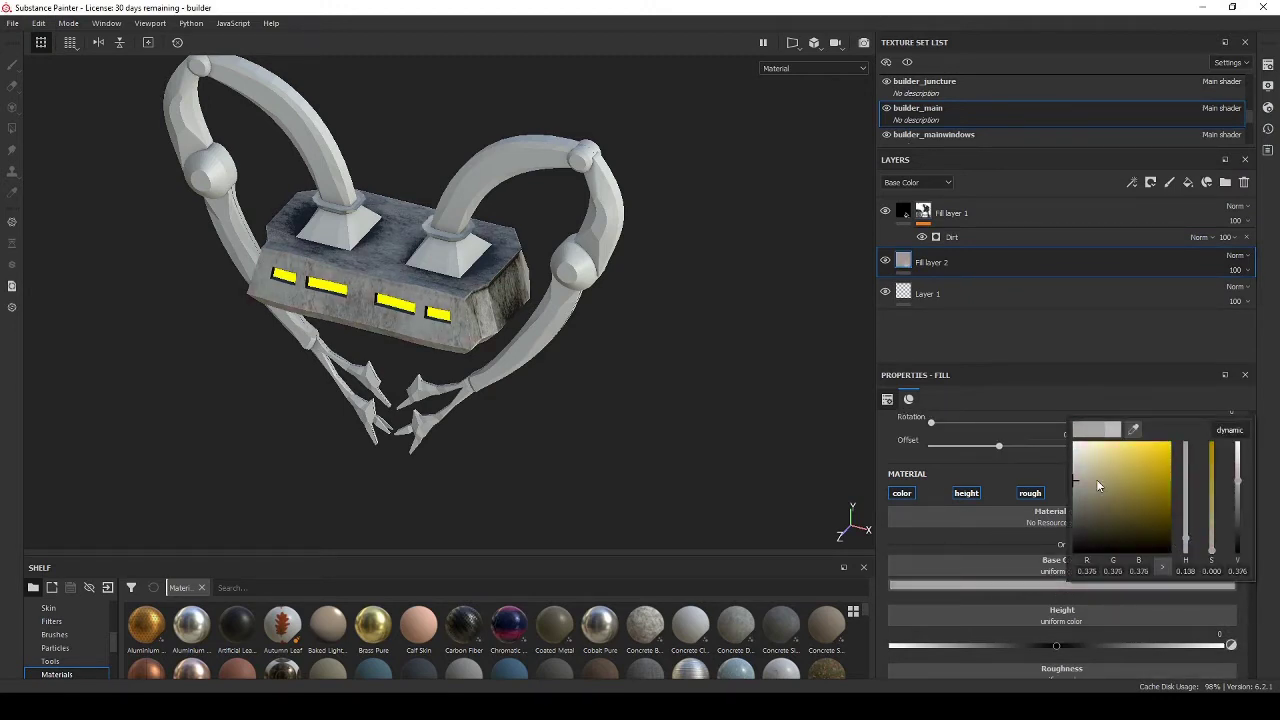
pyautogui.moveTo(1098, 485); pyautogui.dragTo(1089, 484)
# Set the khaki fill layer's metallic value to about 0.85.
pyautogui.scroll(-4, 1158, 522)
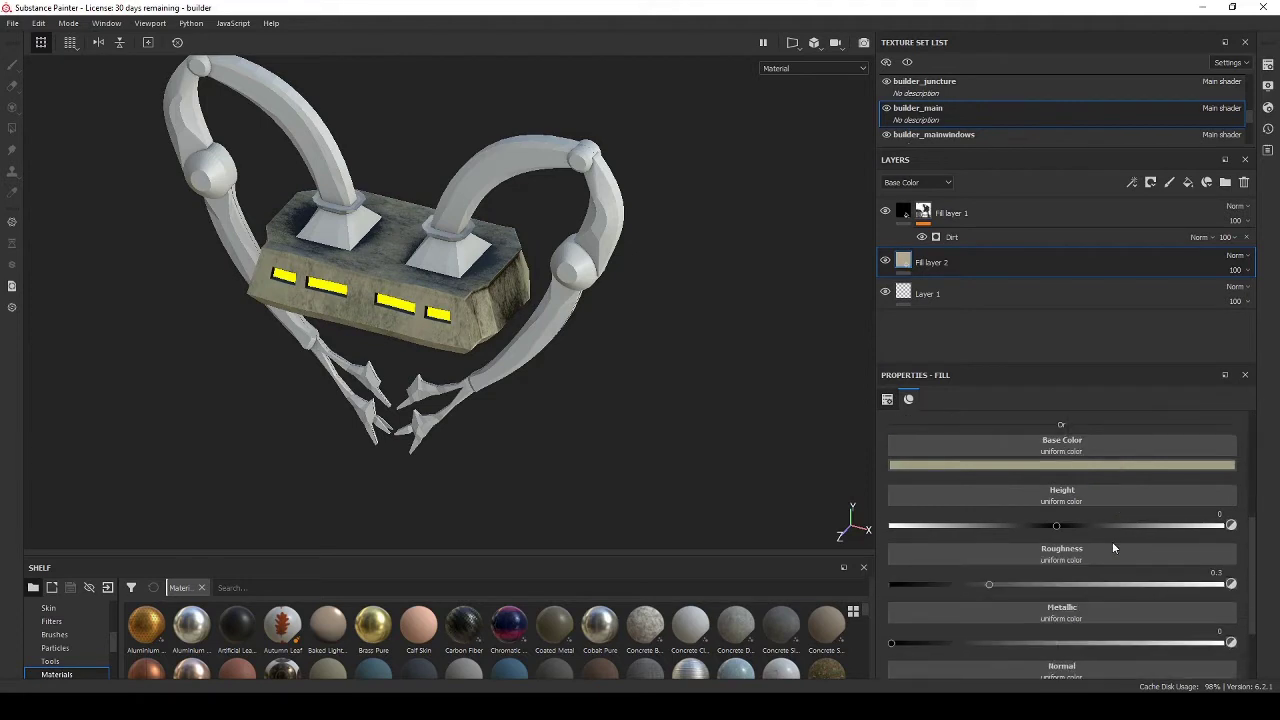
pyautogui.moveTo(1090, 601); pyautogui.dragTo(1163, 604)
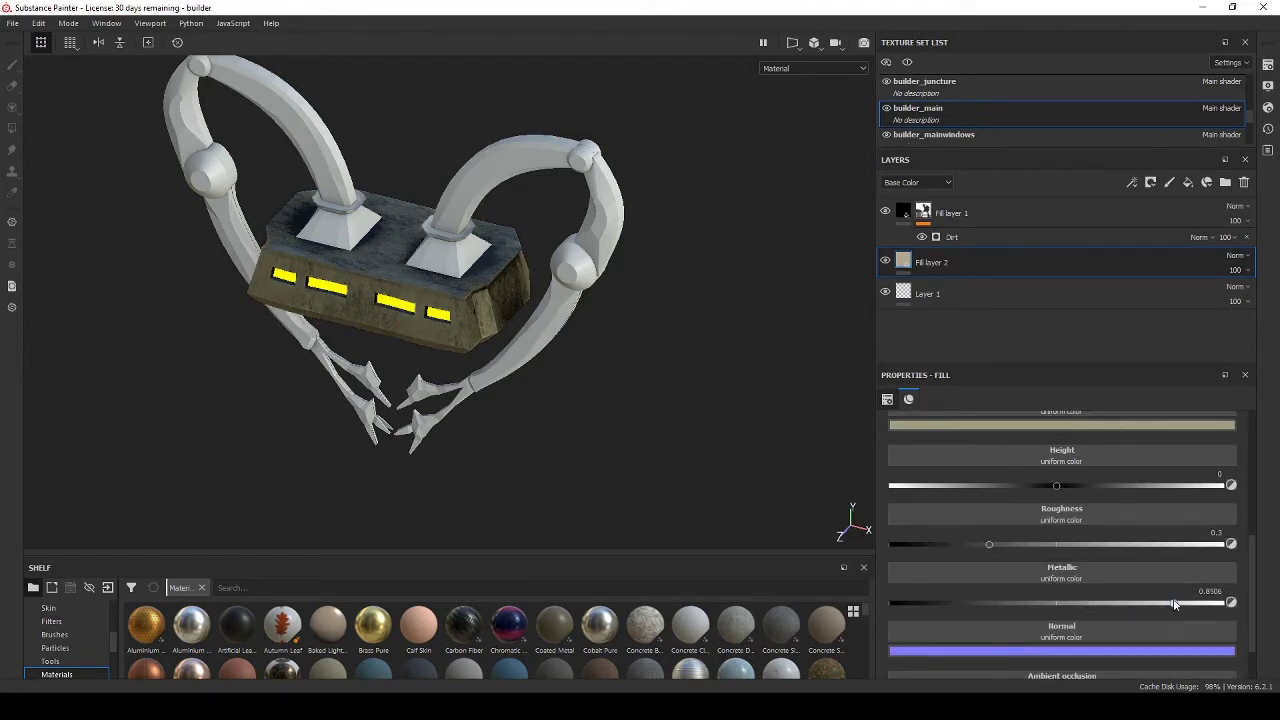
pyautogui.scroll(-1, 1056, 557)
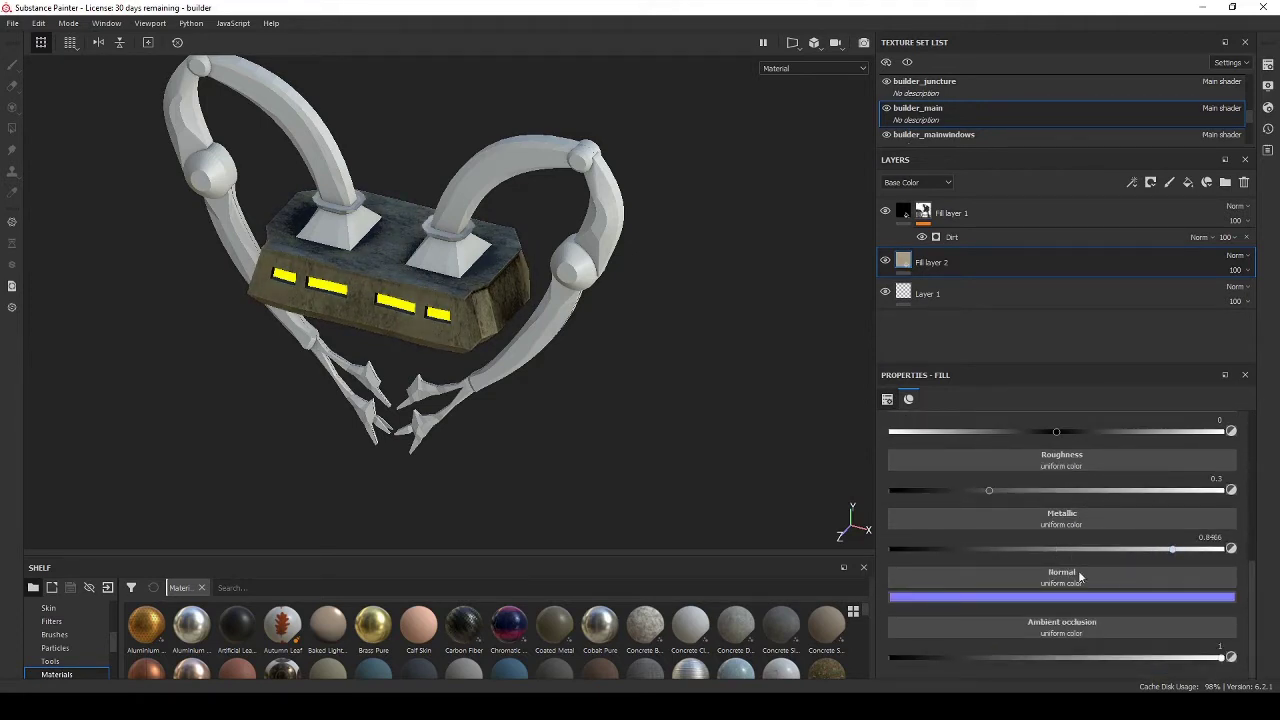
# Duplicate the khaki metallic fill layer and change the upper copy's base color to dark brown.
pyautogui.scroll(2, 1085, 582)
pyautogui.scroll(5, 1085, 582)
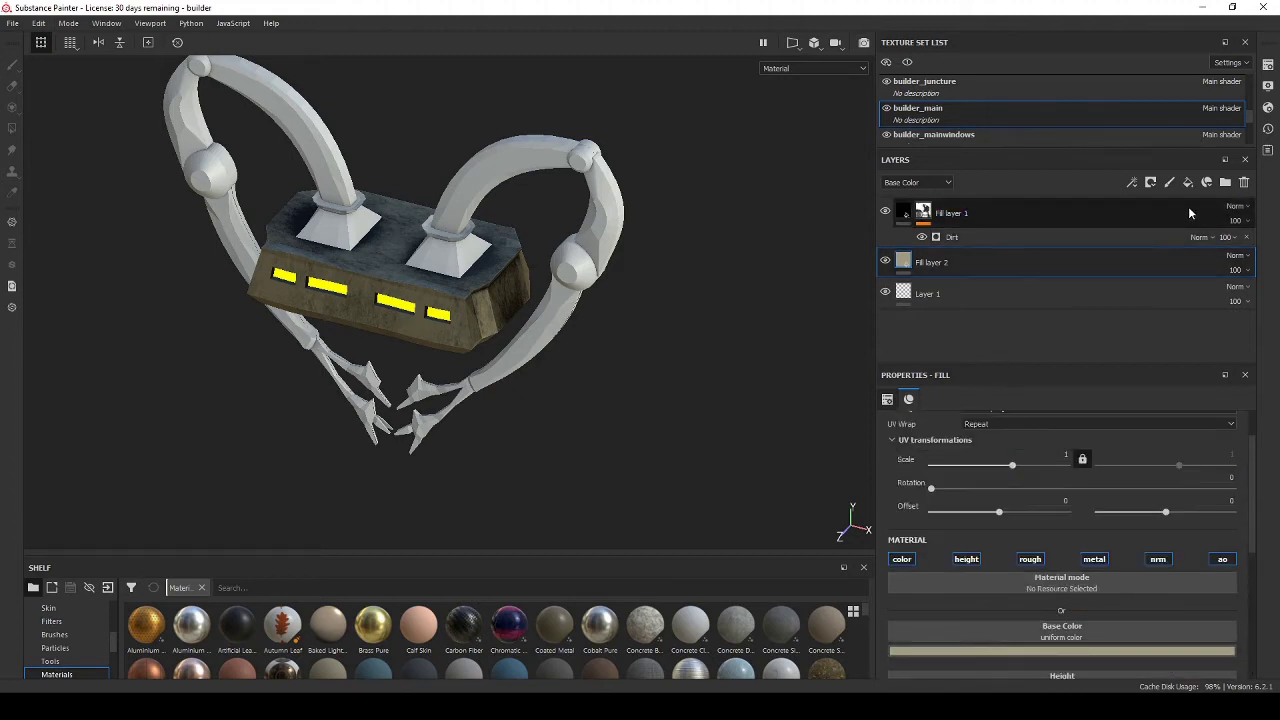
pyautogui.hotkey('ctrl', 'd')
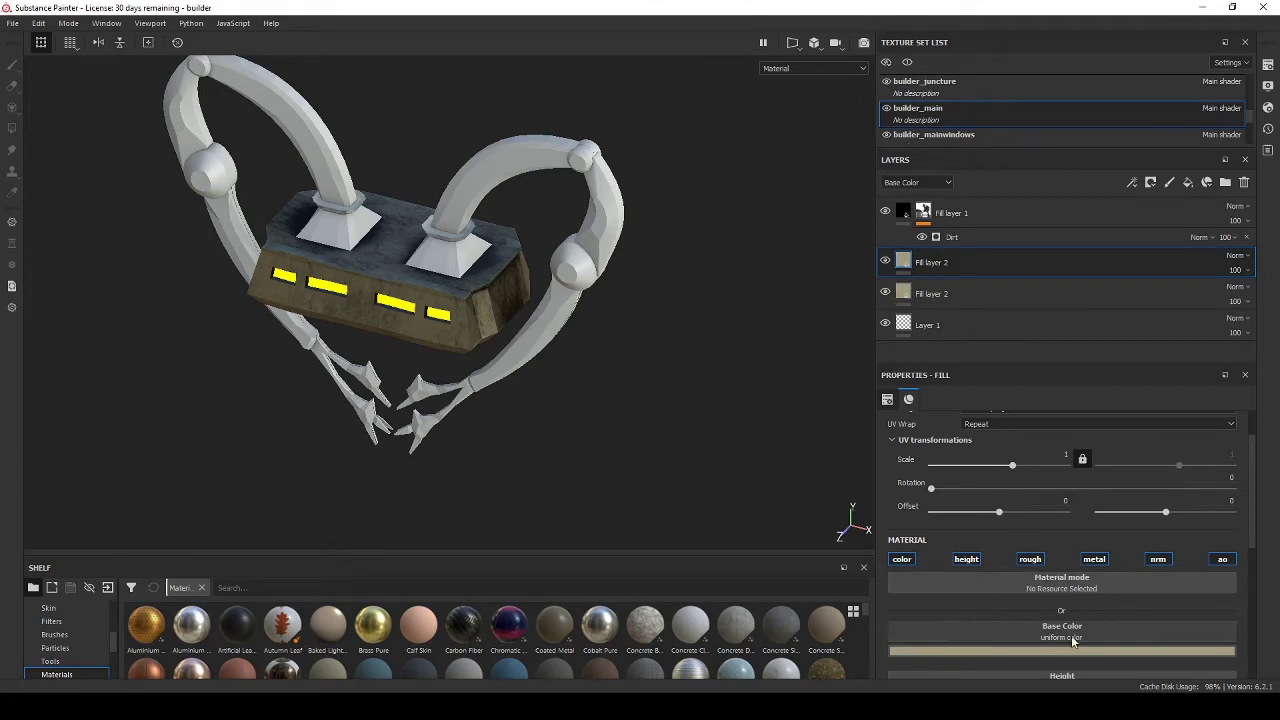
pyautogui.click(1082, 657)
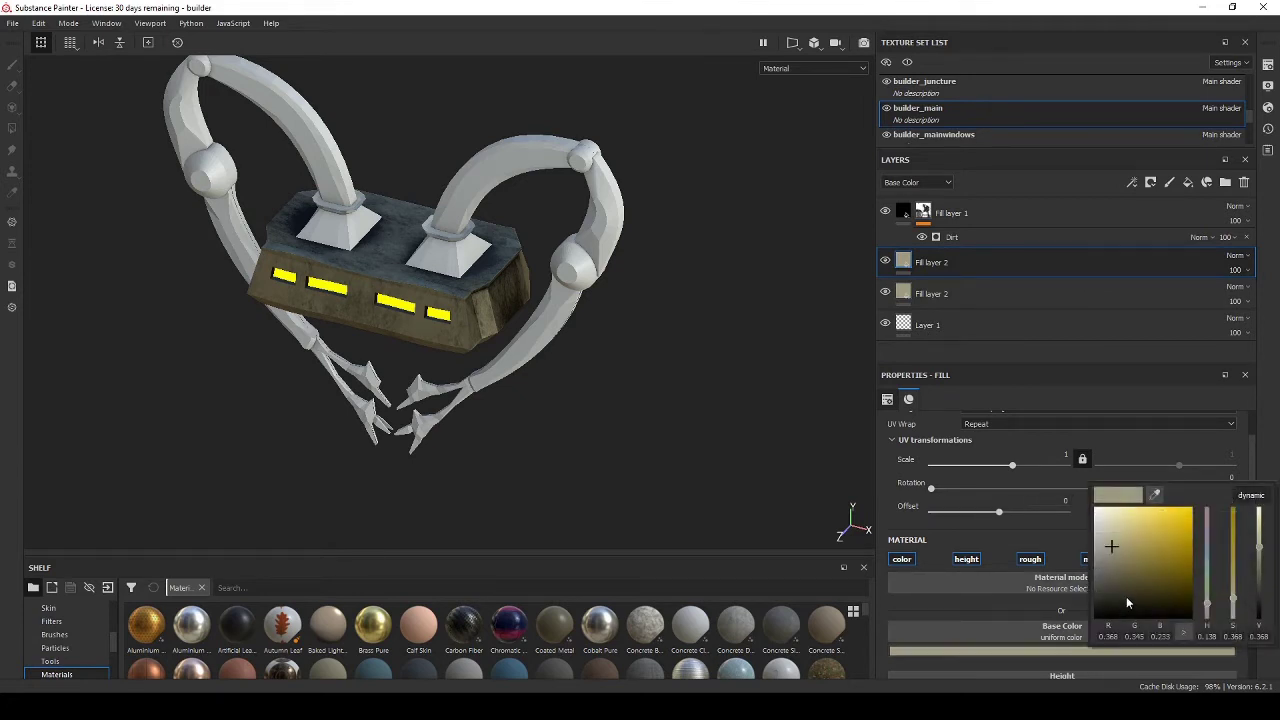
pyautogui.click(1134, 571)
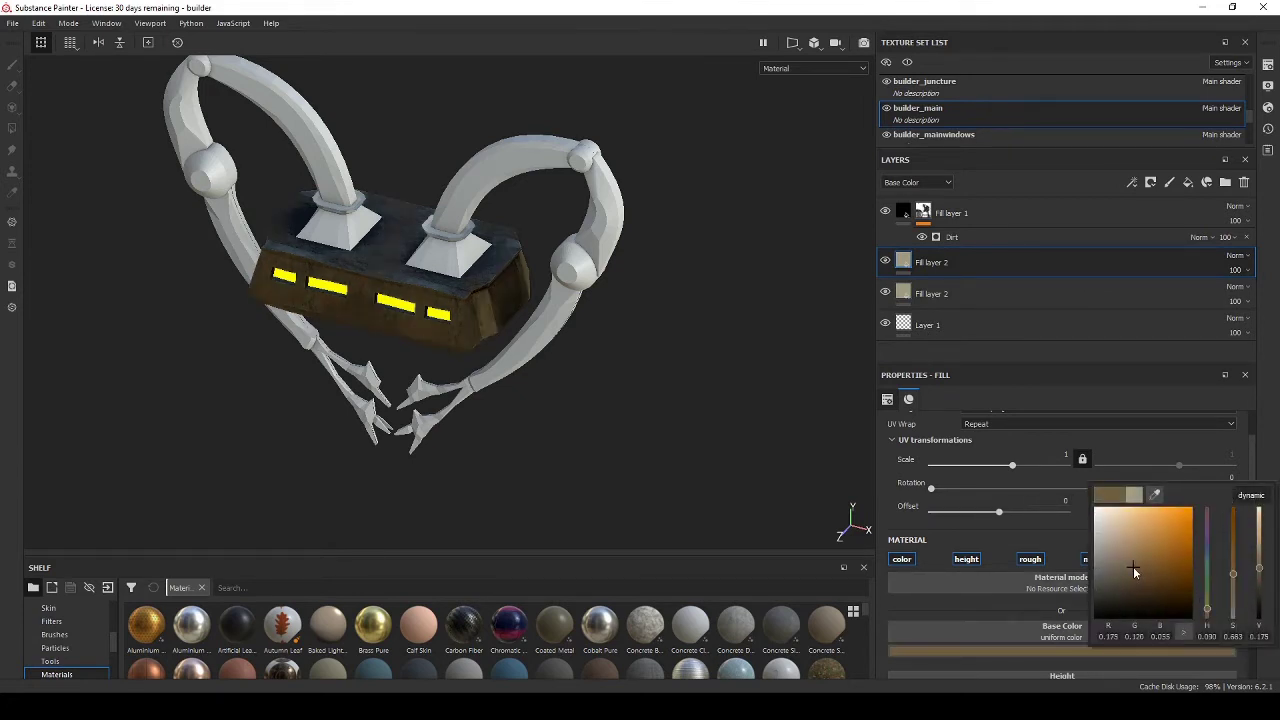
# Add a black mask to the brown fill layer and drive it with a Metal Edge Wear generator.
pyautogui.rightClick(1001, 283)
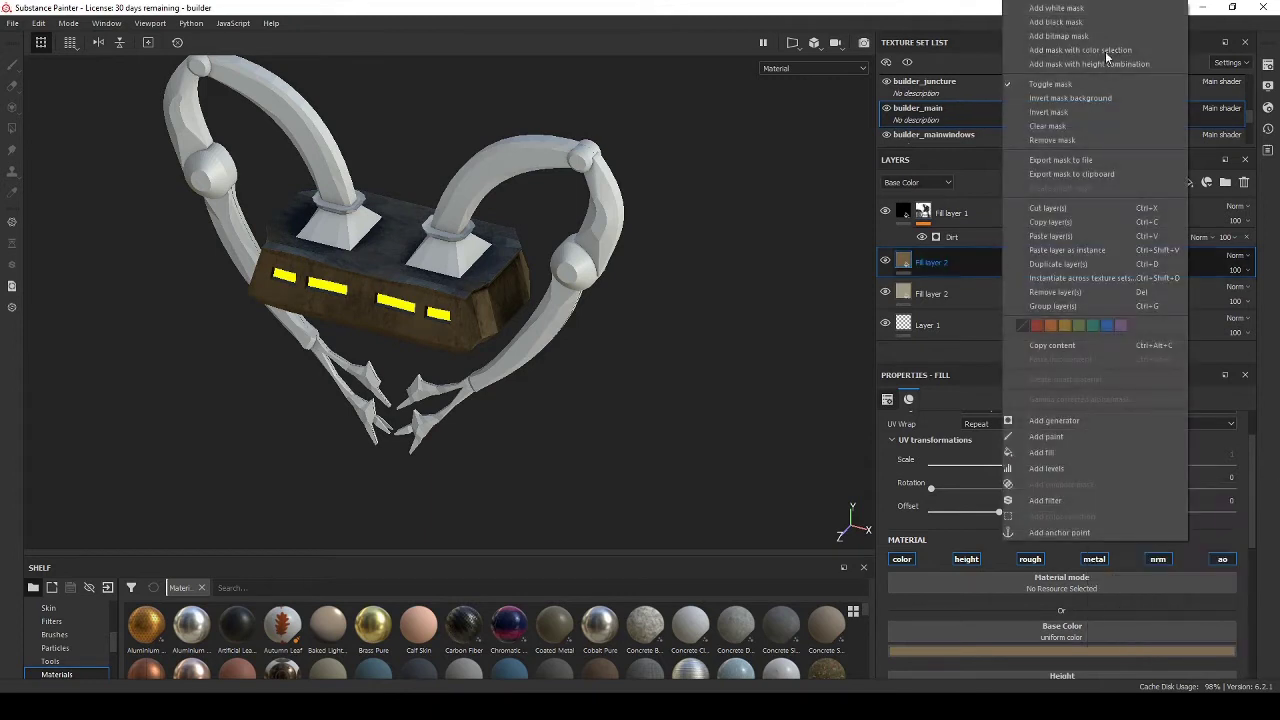
pyautogui.click(1076, 21)
pyautogui.rightClick(924, 260)
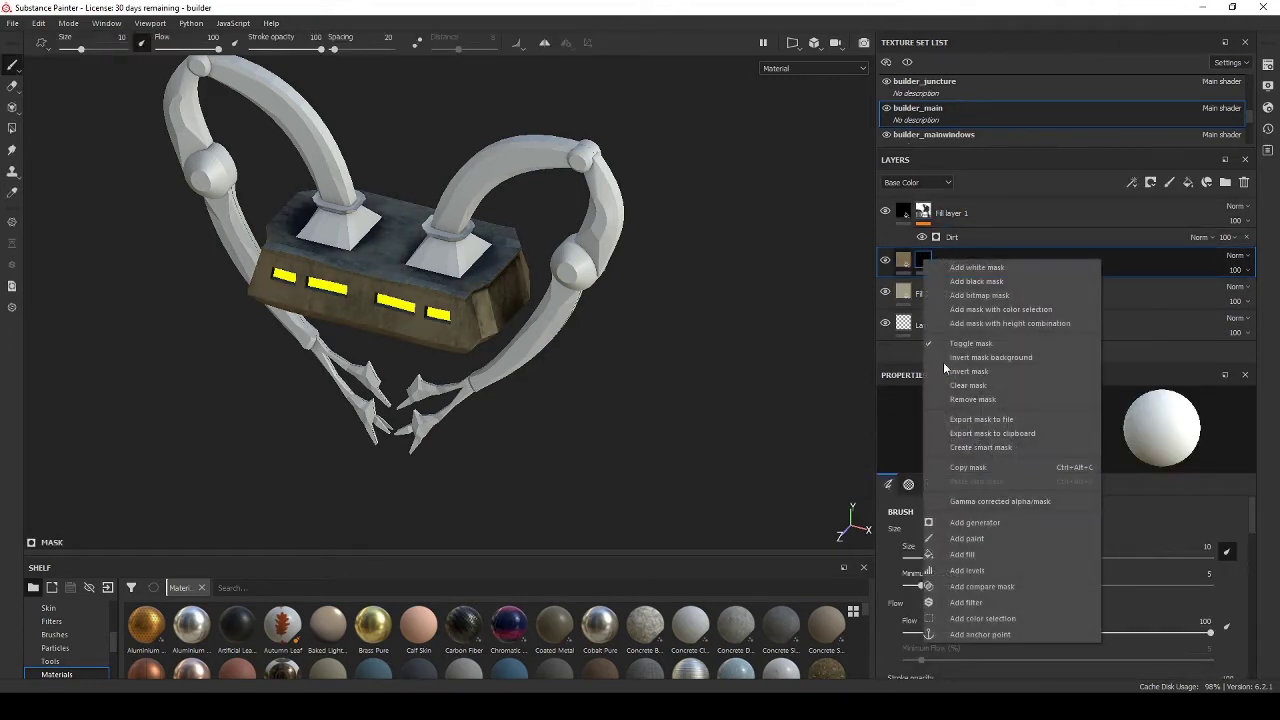
pyautogui.click(970, 522)
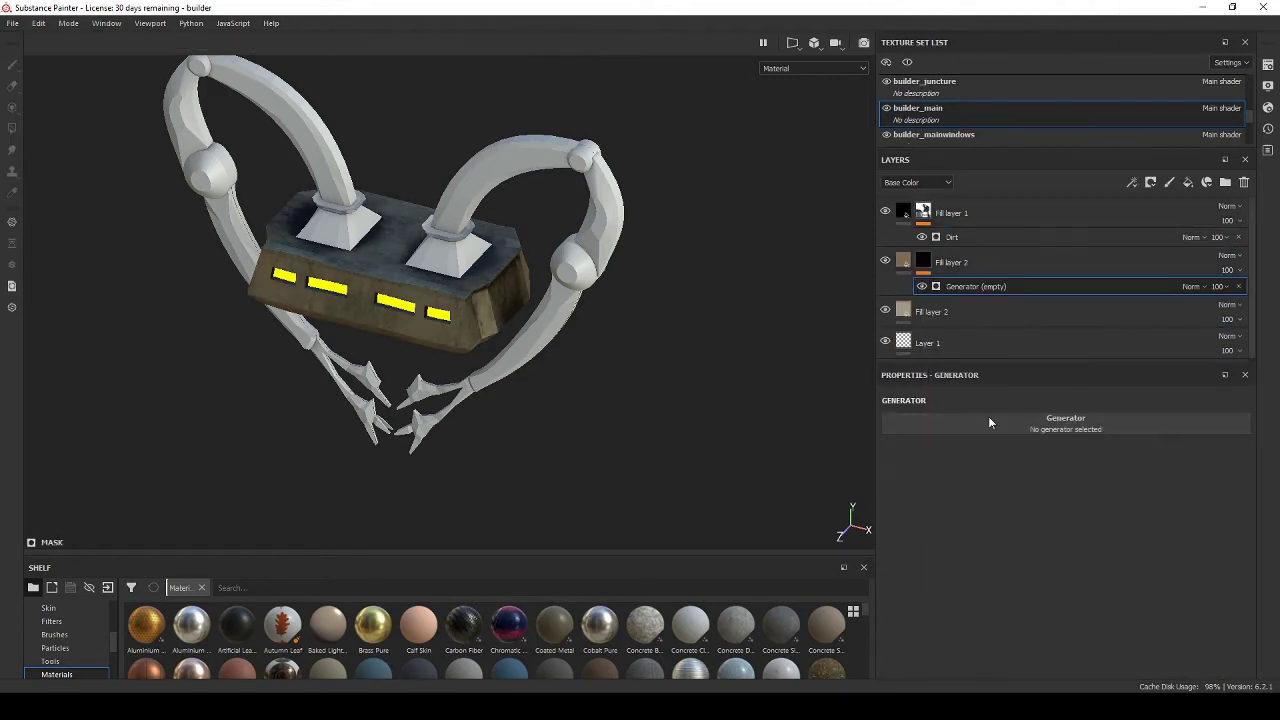
pyautogui.click(989, 421)
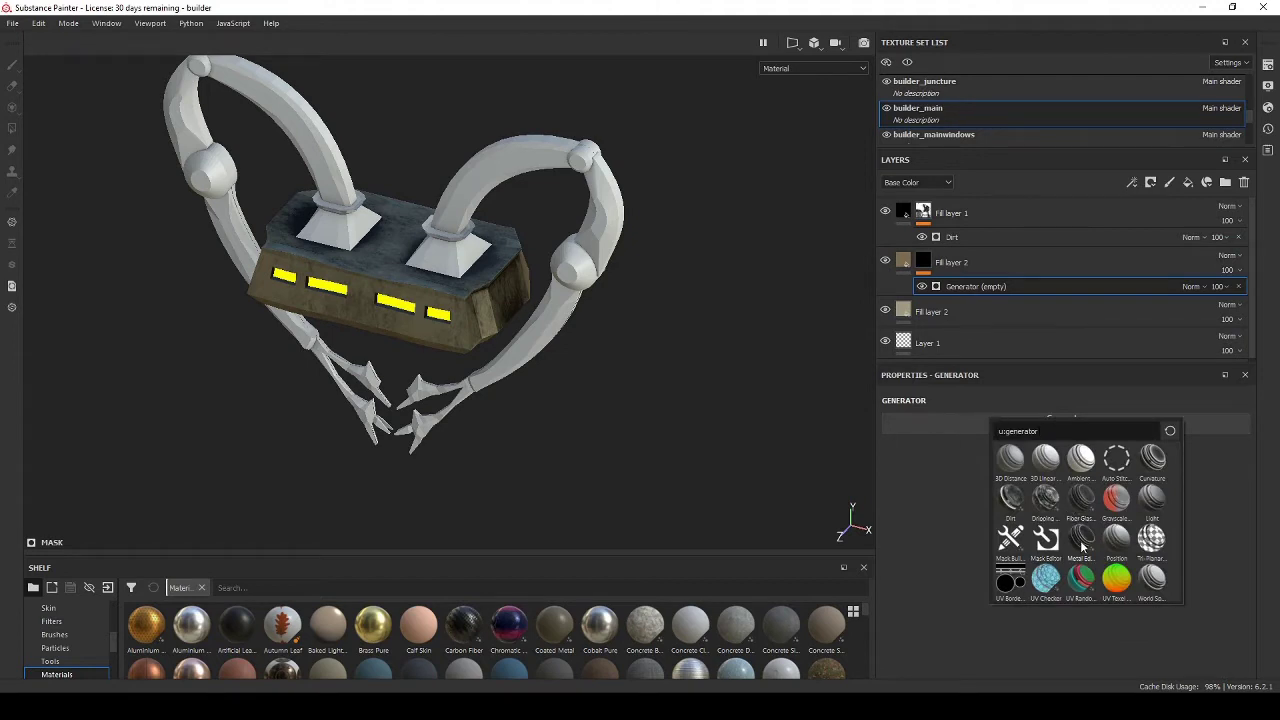
pyautogui.click(1082, 547)
# Set the brown fill layer's roughness to about 0.9 and its metallic value to about 0.65.
pyautogui.click(907, 262)
pyautogui.scroll(-1, 1046, 652)
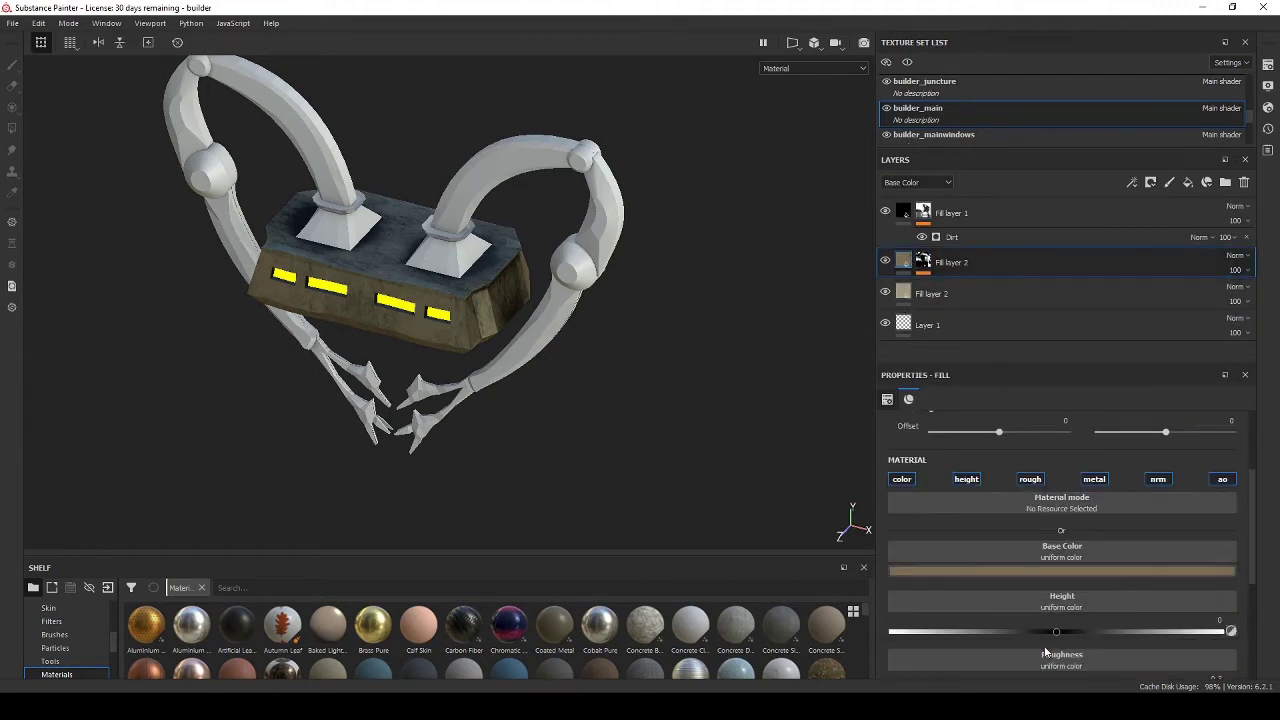
pyautogui.scroll(-2, 1046, 652)
pyautogui.moveTo(1080, 568); pyautogui.dragTo(1176, 570)
pyautogui.moveTo(1150, 629); pyautogui.dragTo(1106, 629)
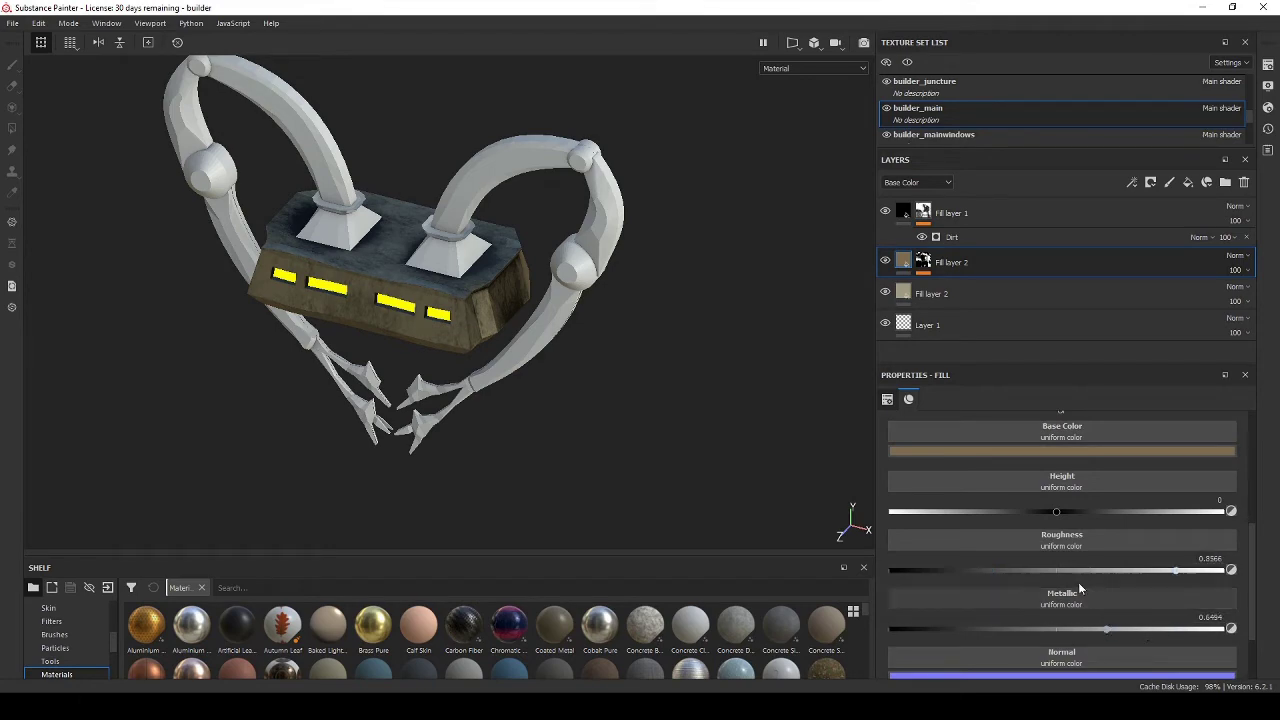
# Hide the dirt layer and set the Metal Edge Wear generator's wear level to 0.95.
pyautogui.click(923, 266)
pyautogui.click(974, 288)
pyautogui.scroll(-2, 474, 337)
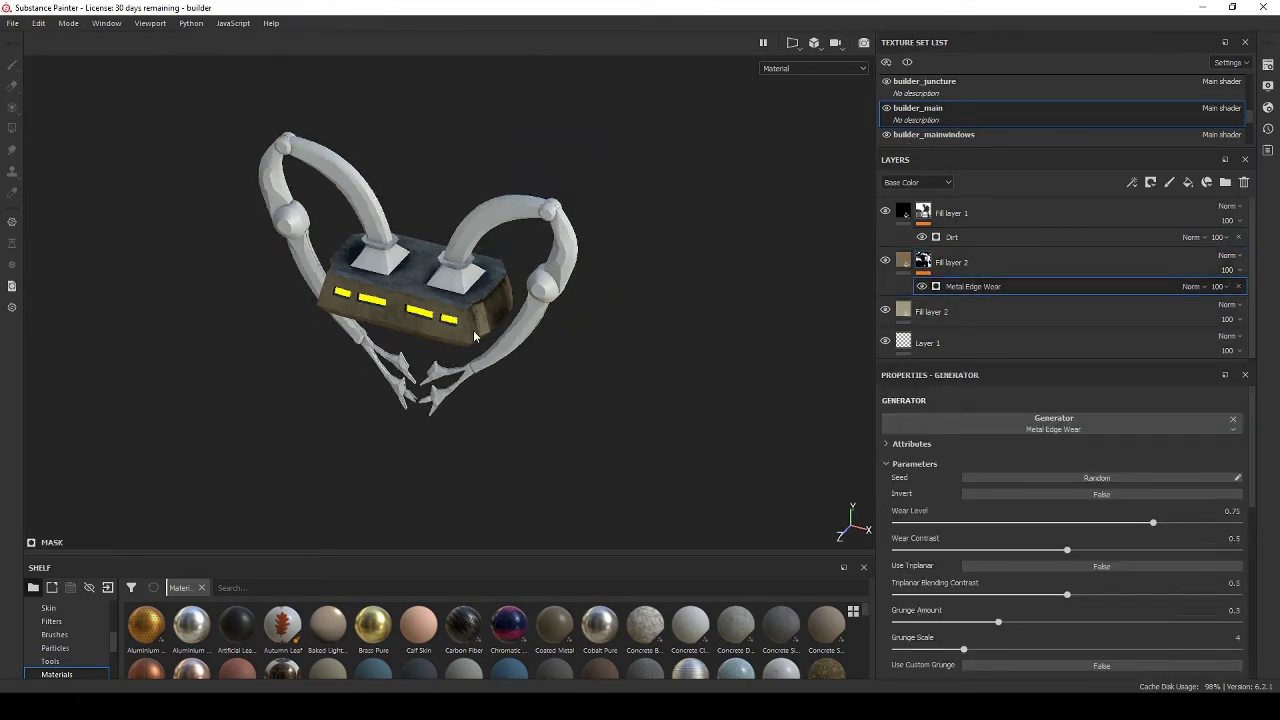
pyautogui.scroll(5, 474, 337)
pyautogui.keyDown('alt'); pyautogui.moveTo(474, 337); pyautogui.dragTo(447, 338); pyautogui.keyUp('alt')
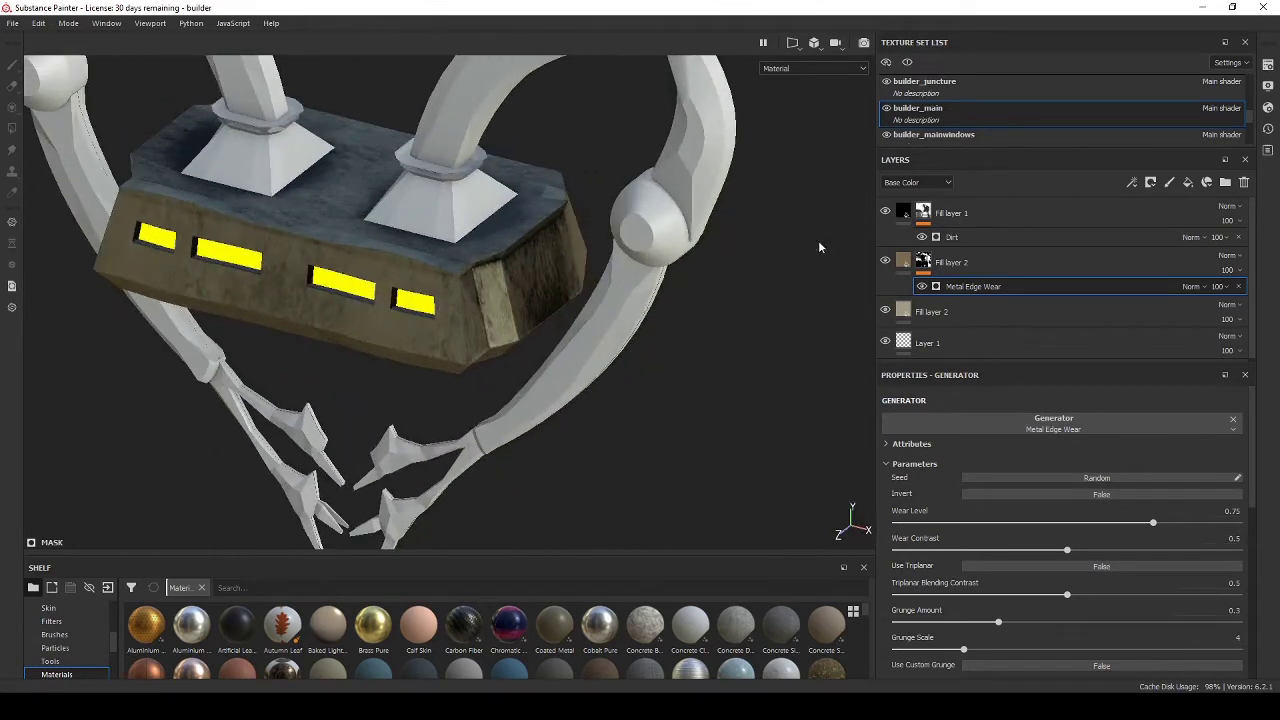
pyautogui.click(885, 212)
pyautogui.keyDown('alt'); pyautogui.moveTo(468, 267); pyautogui.dragTo(410, 260); pyautogui.keyUp('alt')
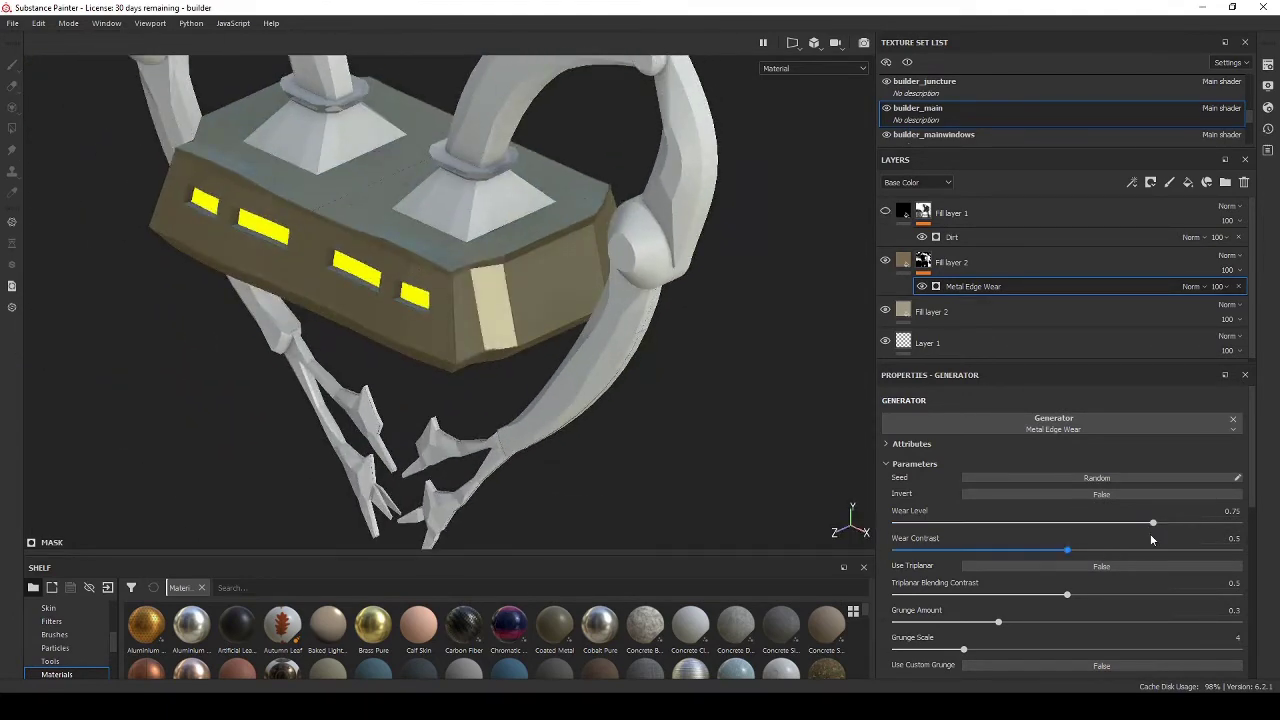
pyautogui.moveTo(1201, 528); pyautogui.dragTo(1225, 527)
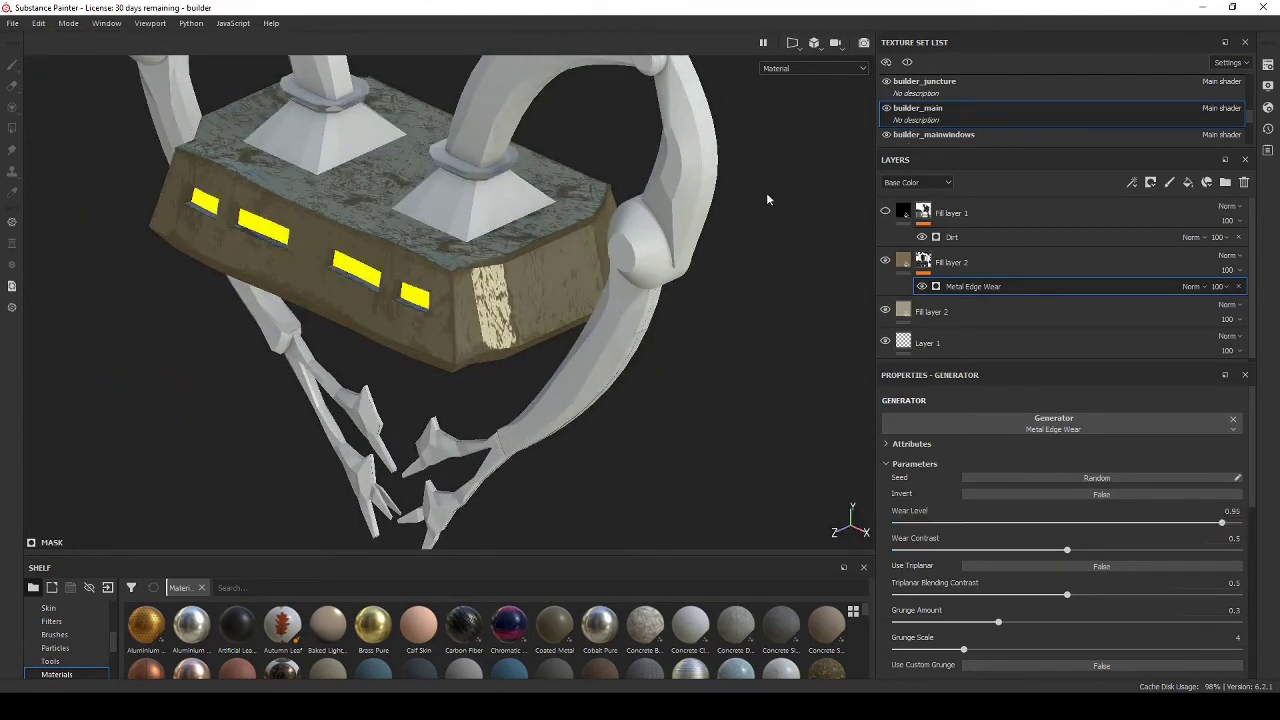
# Show the dirt layer again and lower its opacity to 58.
pyautogui.click(886, 212)
pyautogui.click(1229, 222)
pyautogui.moveTo(1264, 245); pyautogui.dragTo(1248, 251)
pyautogui.keyDown('alt'); pyautogui.moveTo(580, 330); pyautogui.dragTo(451, 292); pyautogui.keyUp('alt')
pyautogui.scroll(-3, 451, 292)
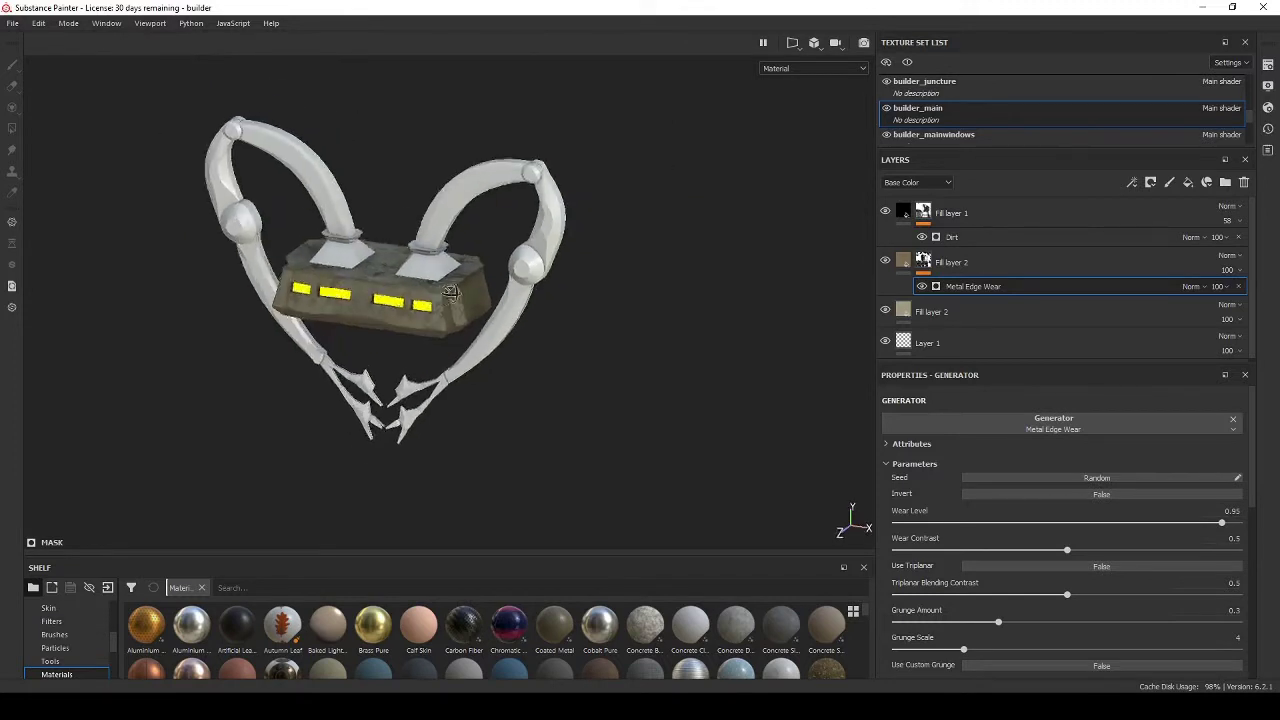
# Duplicate the khaki fill layer and limit the upper copy to the color channel only.
pyautogui.click(960, 311)
pyautogui.hotkey('ctrl', 'd')
pyautogui.click(1100, 451)
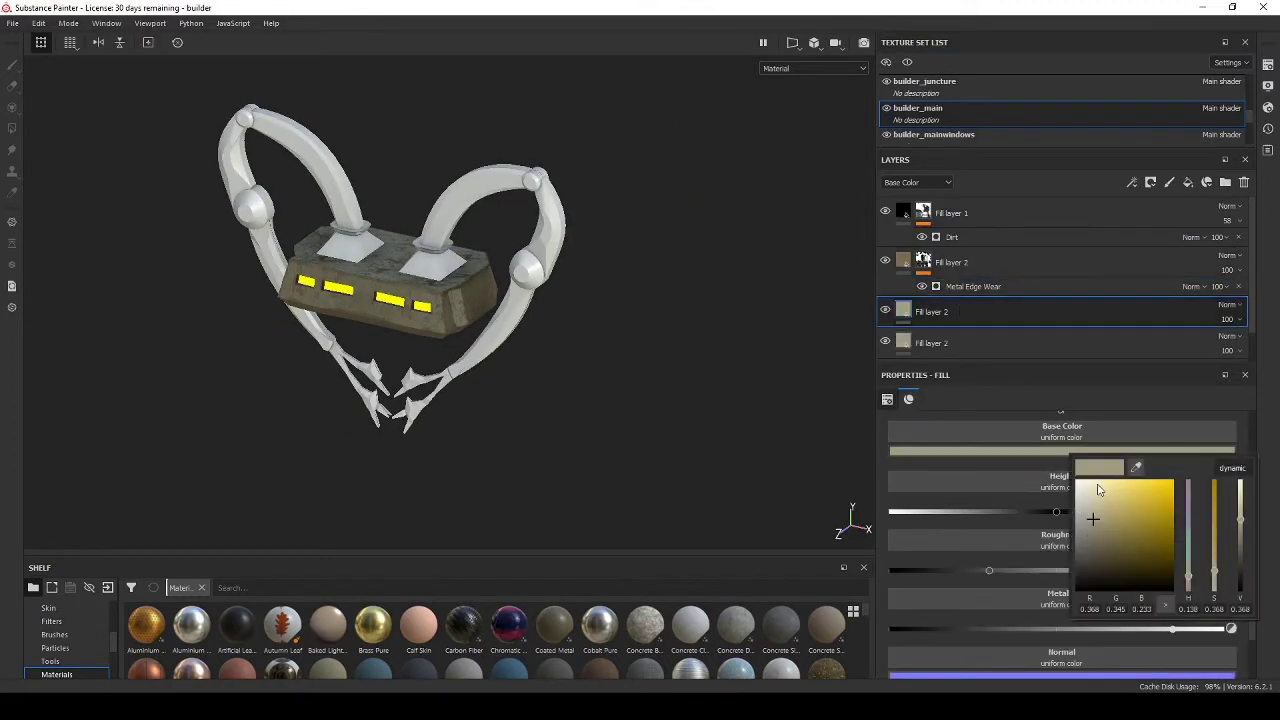
pyautogui.scroll(3, 992, 500)
pyautogui.click(1038, 480)
pyautogui.click(1096, 480)
pyautogui.click(1158, 480)
pyautogui.click(1221, 480)
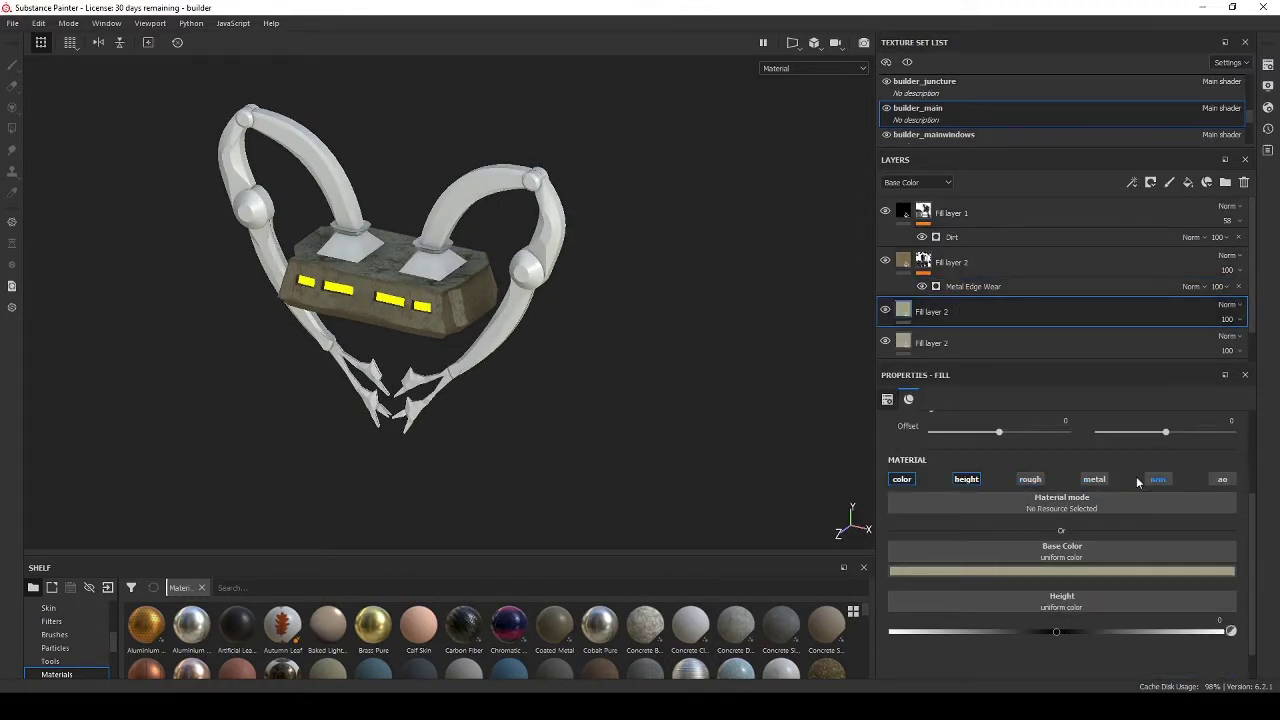
pyautogui.click(968, 480)
# Set the upper copy's base color to muted green, RGB 0.285, 0.368, 0.233, and sample that green for the lower khaki layer.
pyautogui.click(1038, 571)
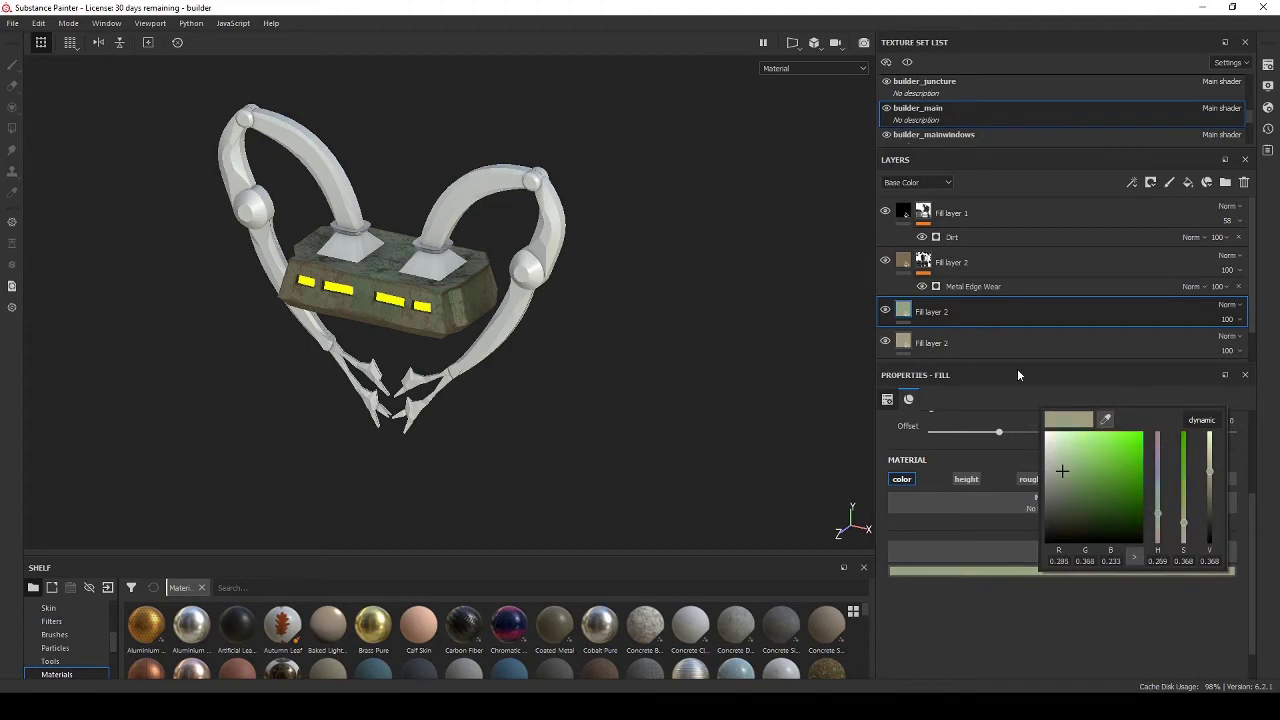
pyautogui.rightClick(962, 312)
pyautogui.click(941, 320)
pyautogui.click(911, 340)
pyautogui.click(1047, 569)
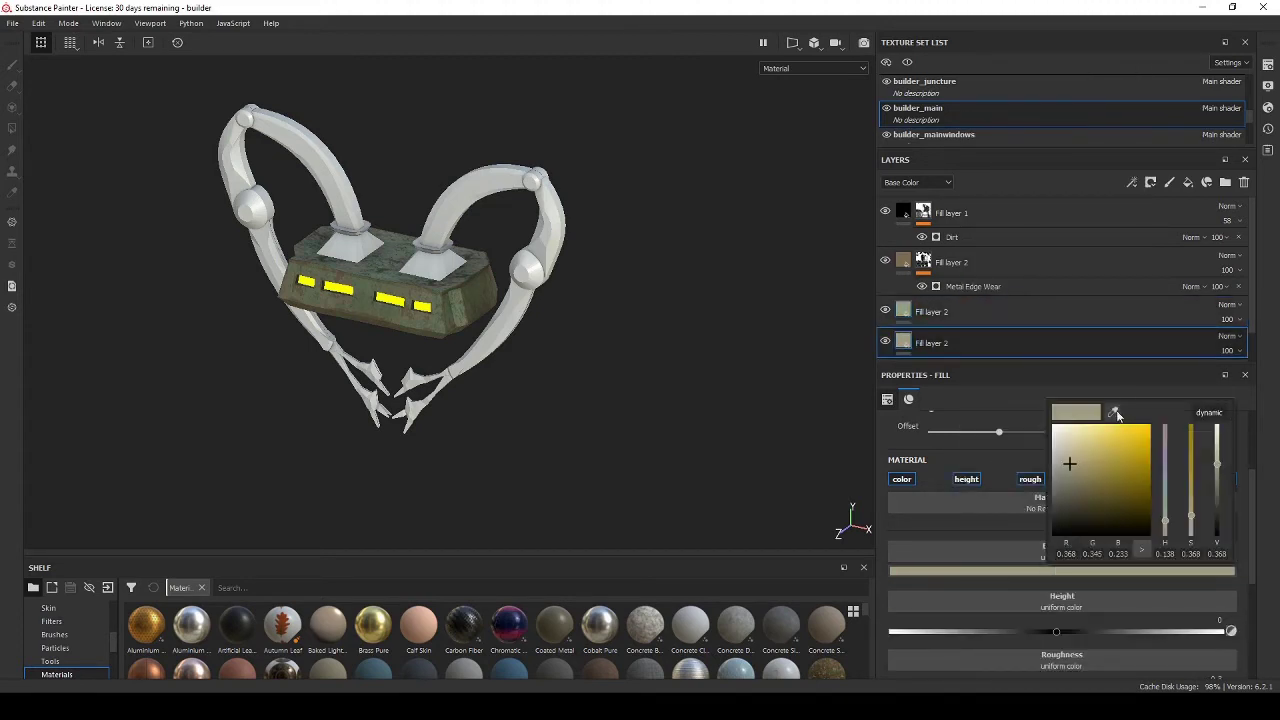
pyautogui.click(1114, 413)
pyautogui.click(902, 305)
# Recolor the color-only copy pale teal and give it a black mask driven by a UV Border Distance generator.
pyautogui.click(912, 312)
pyautogui.click(1092, 573)
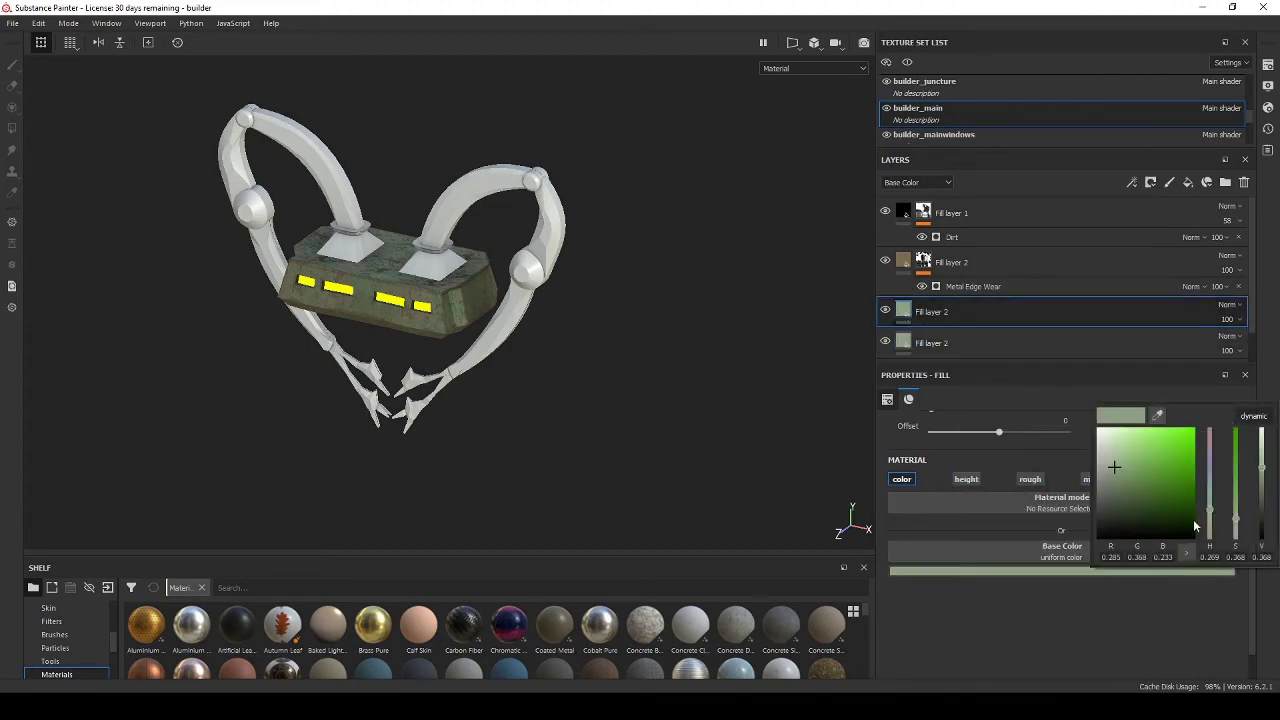
pyautogui.rightClick(962, 310)
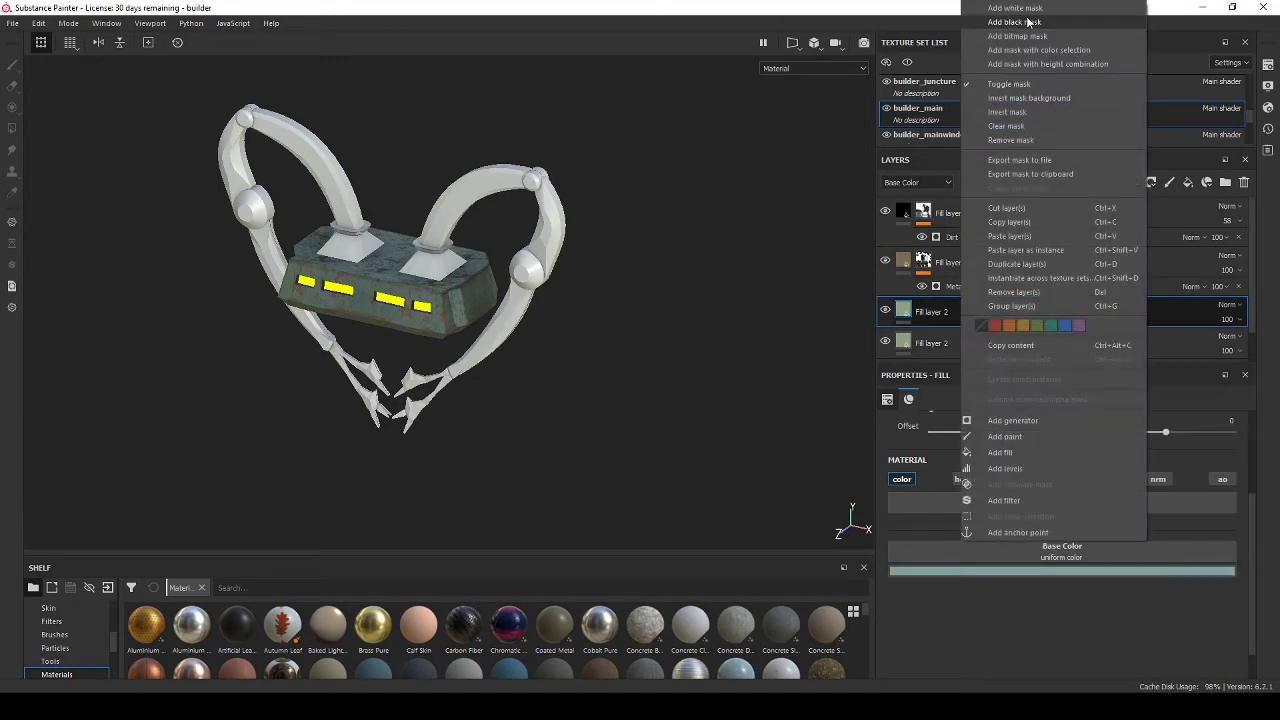
pyautogui.click(1030, 22)
pyautogui.rightClick(927, 307)
pyautogui.click(1008, 568)
pyautogui.click(1012, 422)
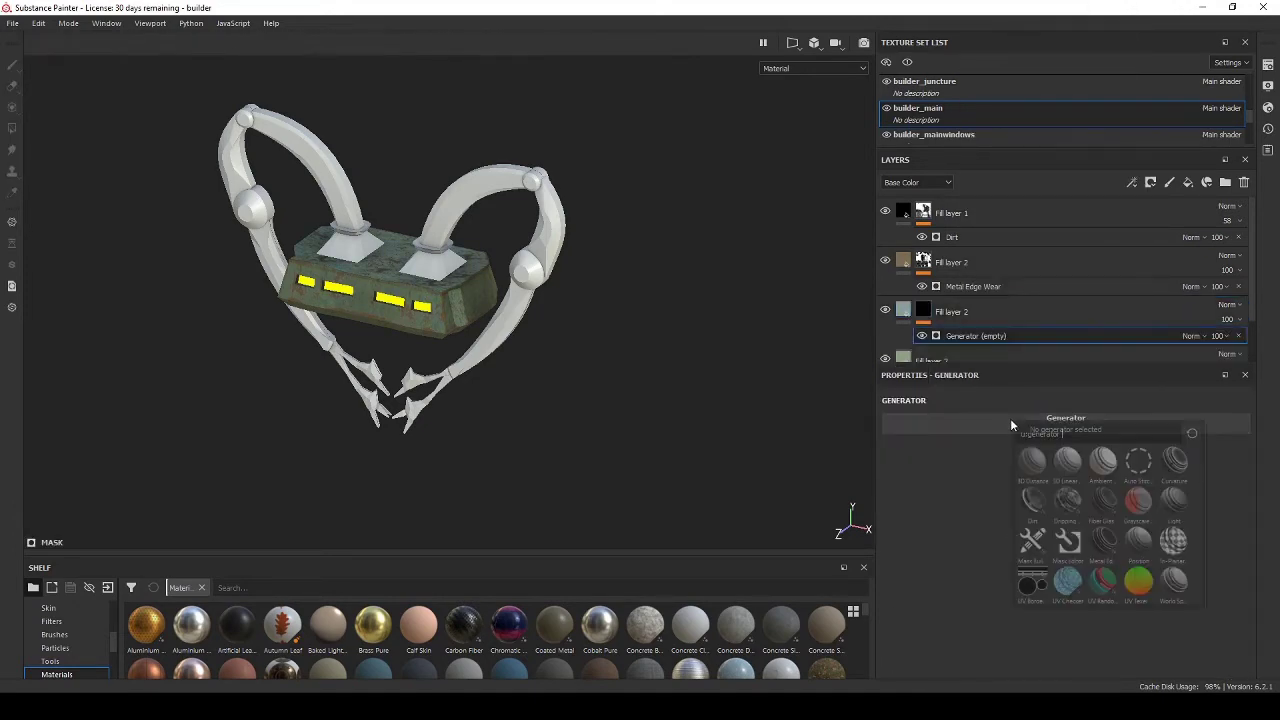
pyautogui.click(1034, 586)
# Set the UV Border Distance generator's balance to 0.04.
pyautogui.moveTo(450, 358)
pyautogui.keyDown('alt'); pyautogui.mouseDown()
pyautogui.moveTo(514, 337)
pyautogui.moveTo(443, 345)
pyautogui.mouseUp(); pyautogui.keyUp('alt')
pyautogui.scroll(-2, 443, 345)
pyautogui.scroll(6, 443, 345)
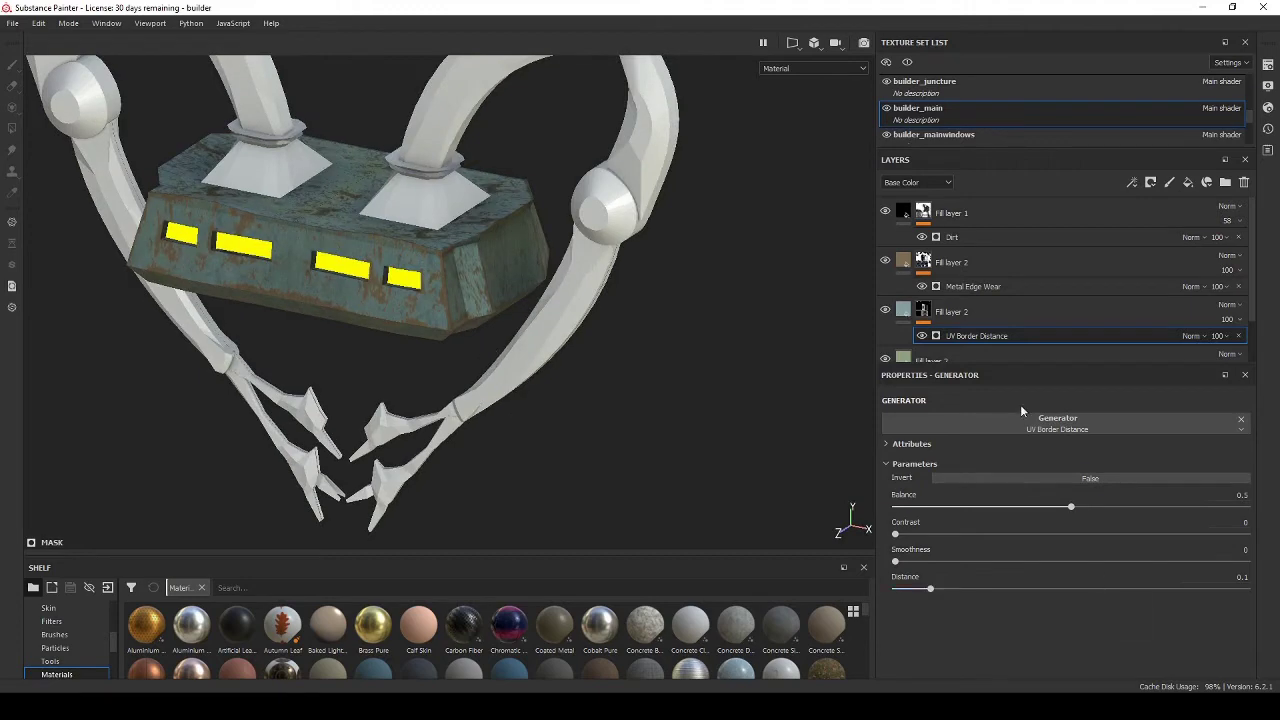
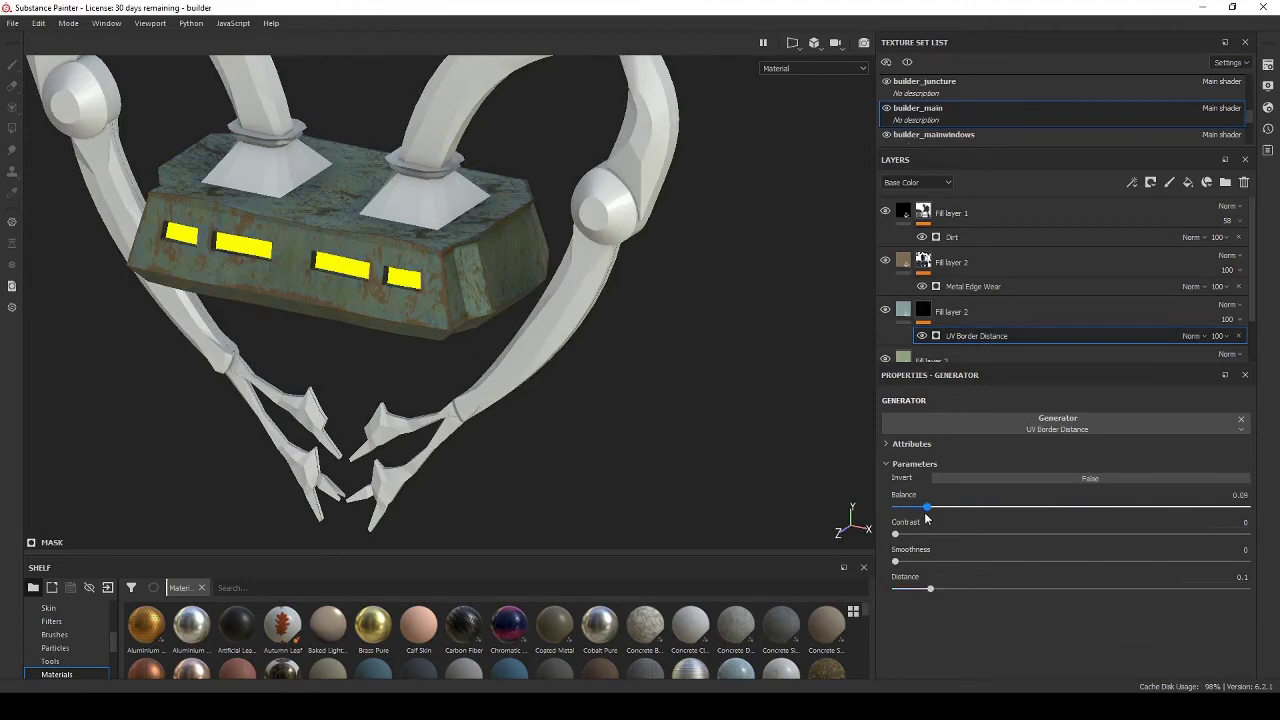
pyautogui.keyDown('alt'); pyautogui.moveTo(286, 308); pyautogui.dragTo(482, 370); pyautogui.keyUp('alt')
pyautogui.scroll(-3, 482, 370)
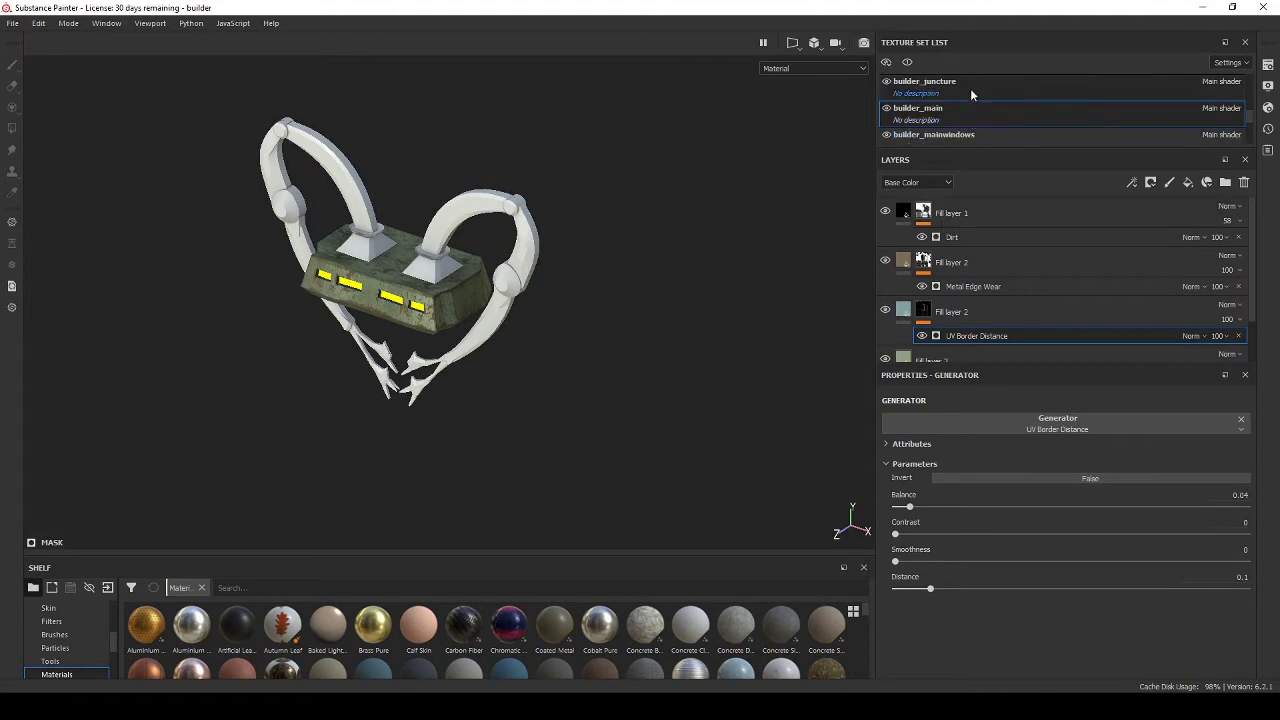
# Add a fill layer to the builder_juncture texture set and make its base color near-black gray.
pyautogui.click(935, 87)
pyautogui.click(1188, 182)
pyautogui.scroll(-3, 1014, 566)
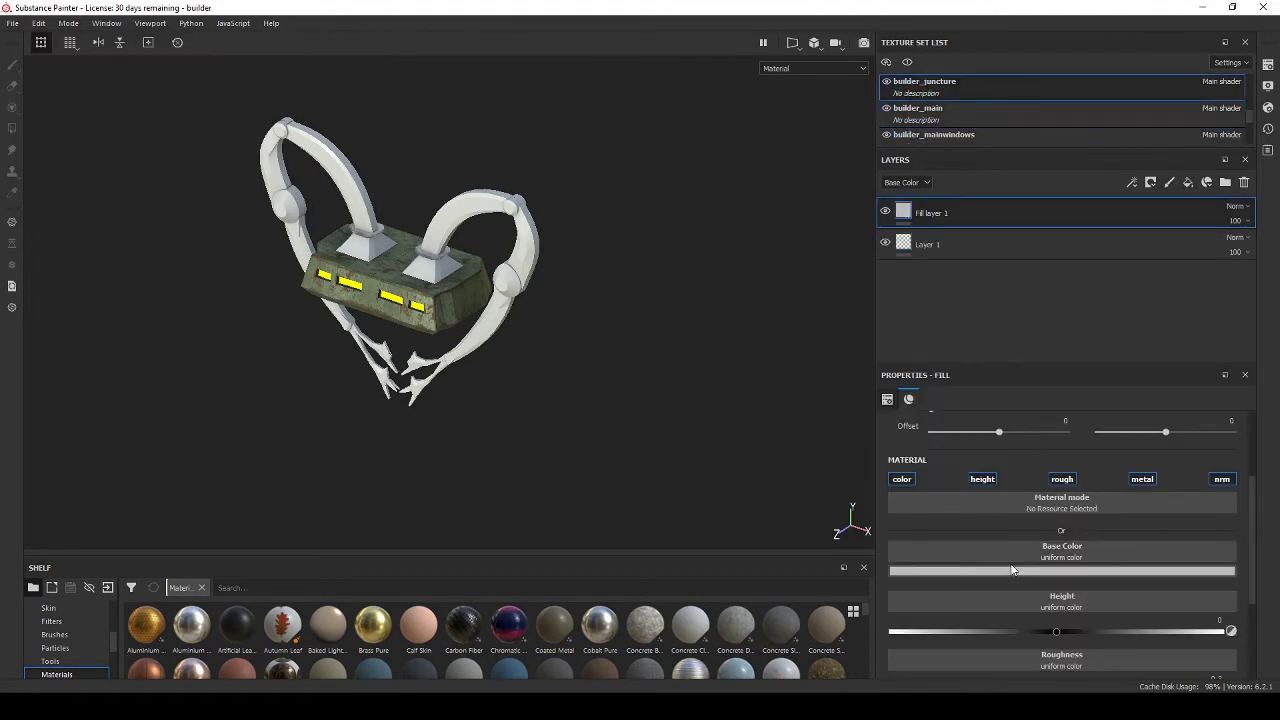
pyautogui.click(1014, 570)
pyautogui.moveTo(1028, 506); pyautogui.dragTo(1008, 523)
# Add an ambient occlusion channel to builder_juncture and set the dark fill layer's roughness to 1.
pyautogui.click(1268, 65)
pyautogui.click(1227, 269)
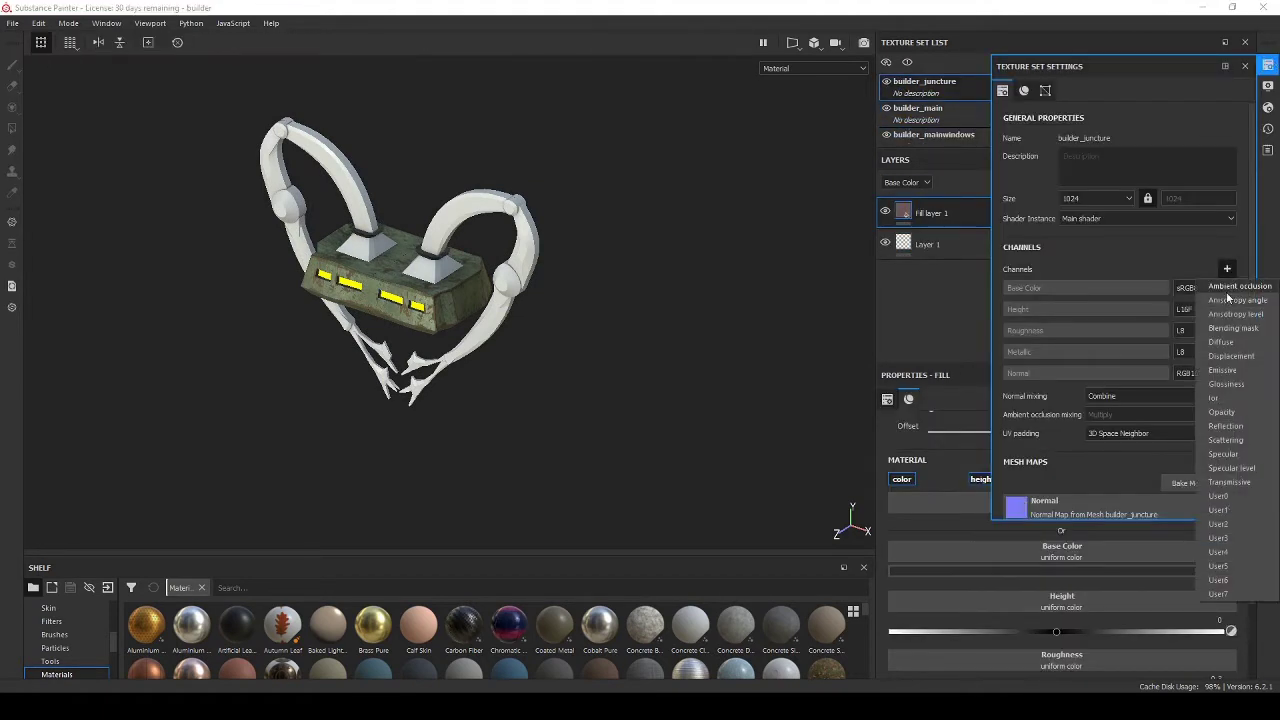
pyautogui.click(1231, 287)
pyautogui.click(1136, 542)
pyautogui.scroll(-3, 1136, 546)
pyautogui.scroll(3, 1219, 545)
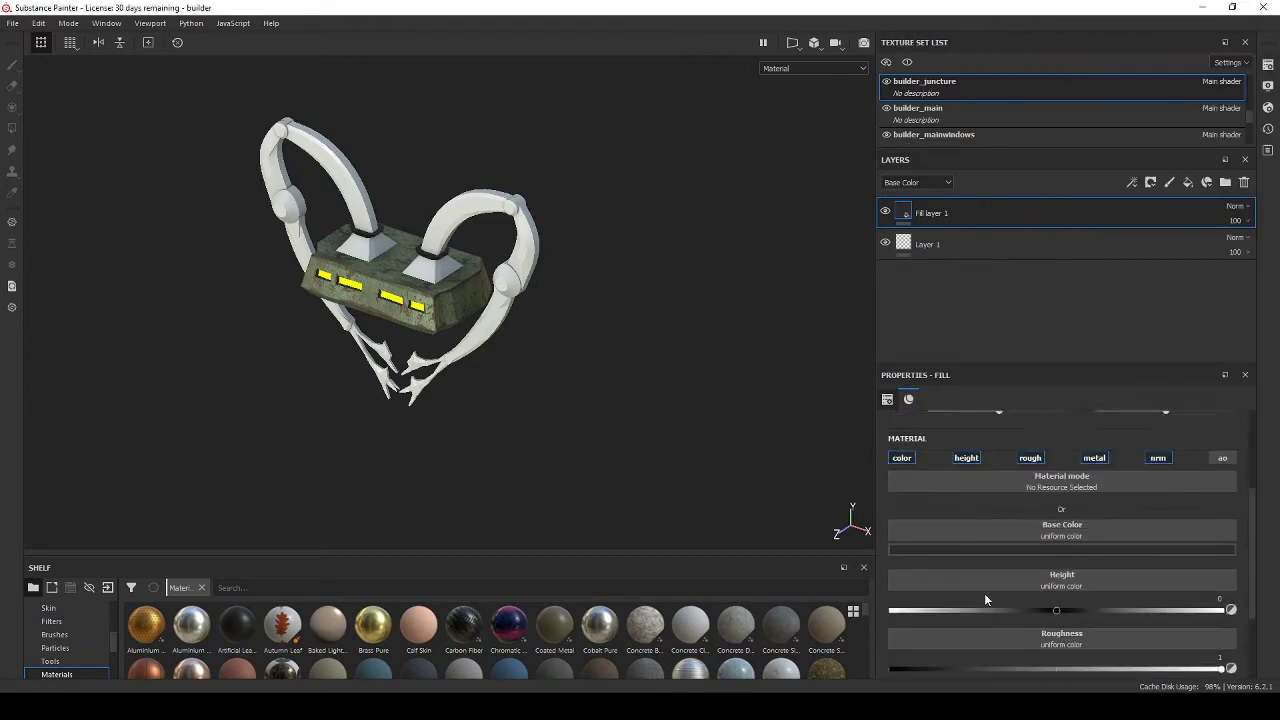
# Duplicate the dark fill layer and set the lower copy's base color to gray, RGB 0.228, 0.228, 0.228.
pyautogui.keyDown('alt'); pyautogui.moveTo(412, 277); pyautogui.dragTo(375, 250); pyautogui.keyUp('alt')
pyautogui.scroll(5, 434, 266)
pyautogui.hotkey('ctrl', 'd')
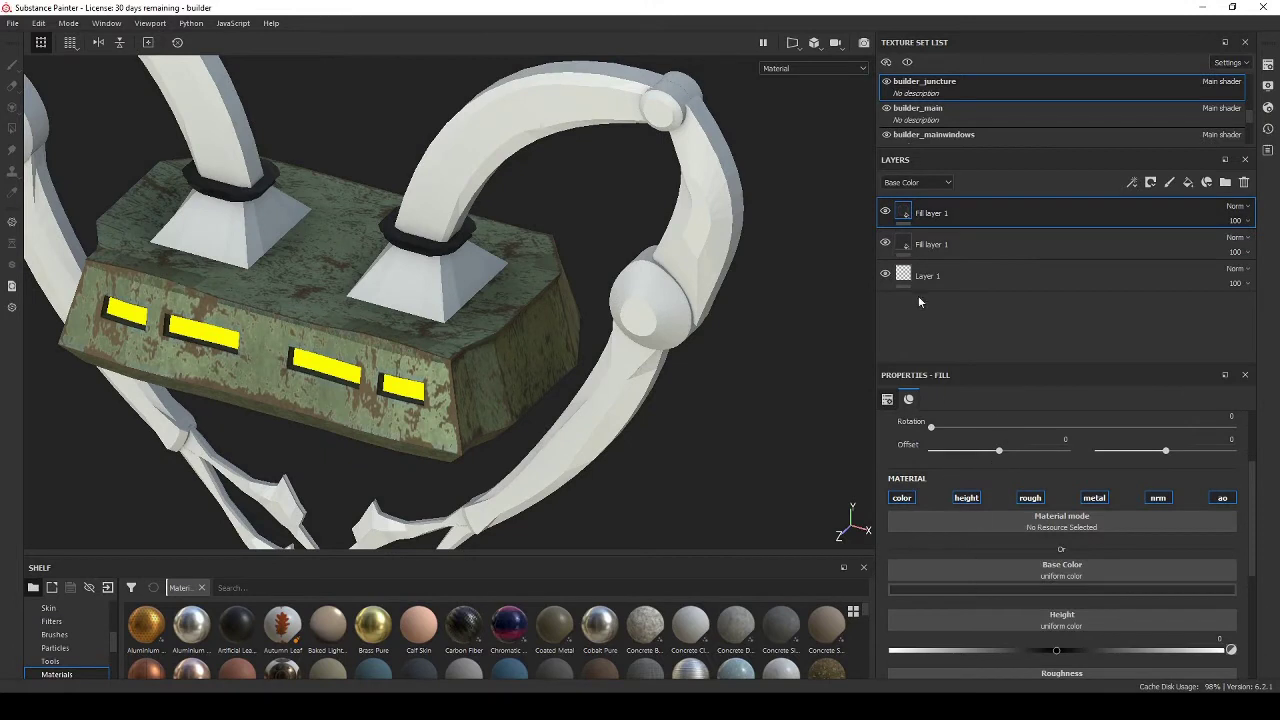
pyautogui.click(999, 589)
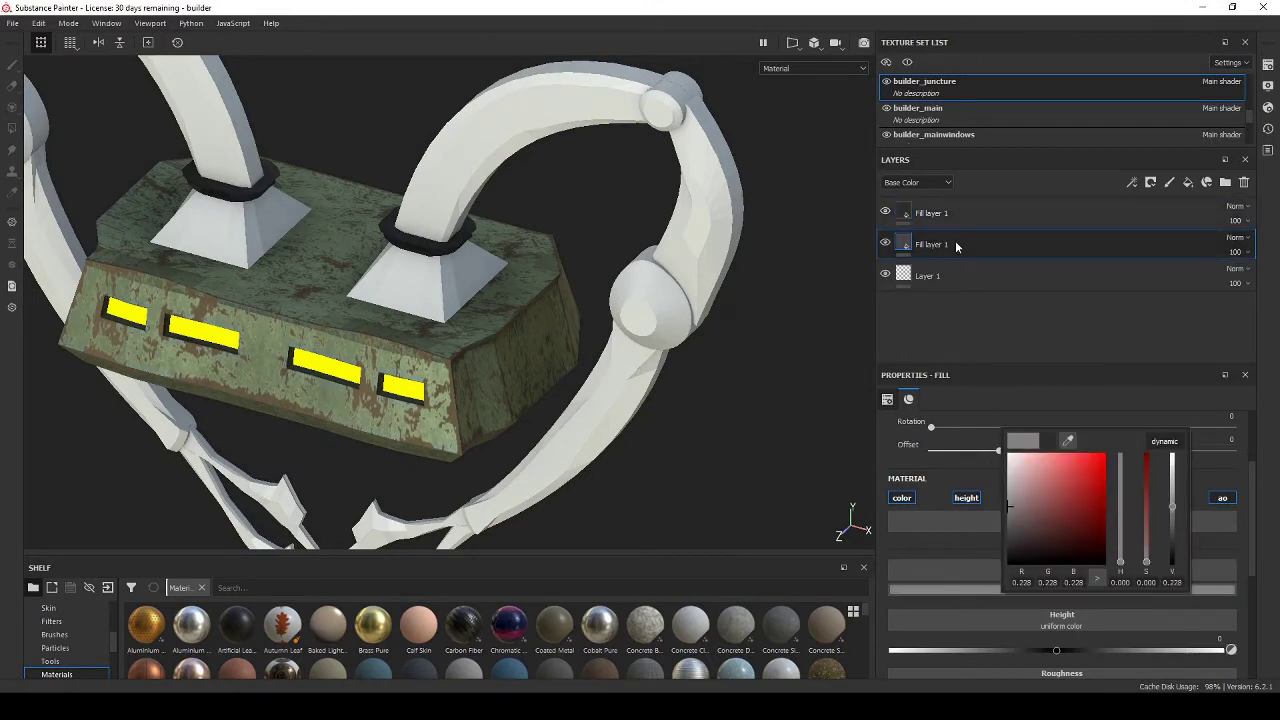
# Limit the upper dark fill layer to the color channel only.
pyautogui.click(955, 216)
pyautogui.click(1090, 502)
pyautogui.click(1158, 498)
pyautogui.click(1221, 497)
# Add a black mask to the upper dark fill layer and drive it with a Dirt generator.
pyautogui.rightClick(953, 212)
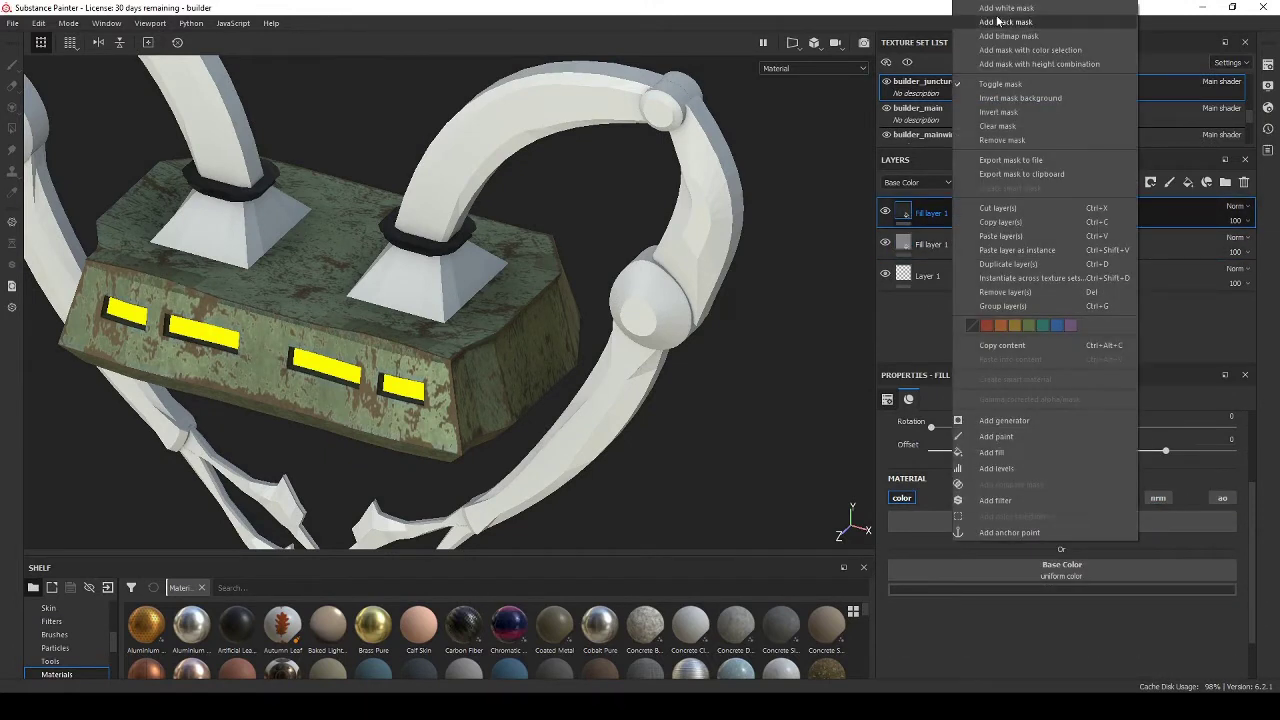
pyautogui.click(999, 21)
pyautogui.rightClick(915, 204)
pyautogui.click(966, 420)
pyautogui.click(1005, 430)
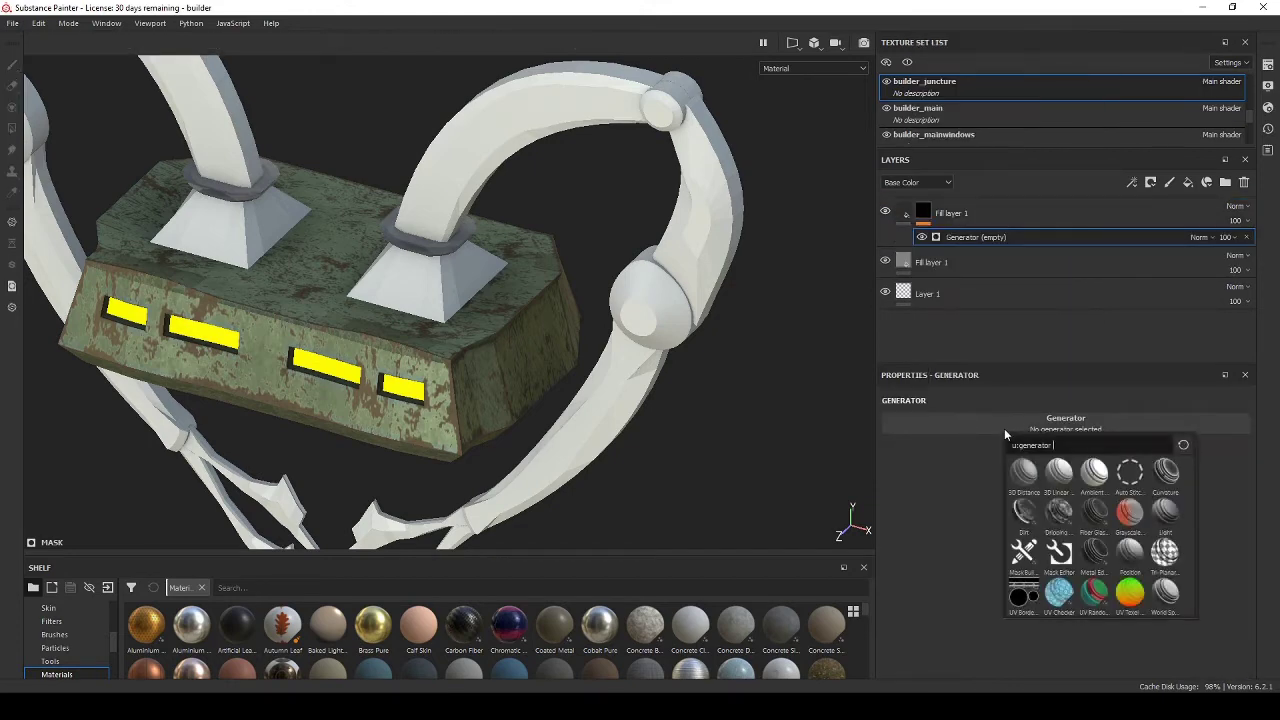
pyautogui.click(1024, 512)
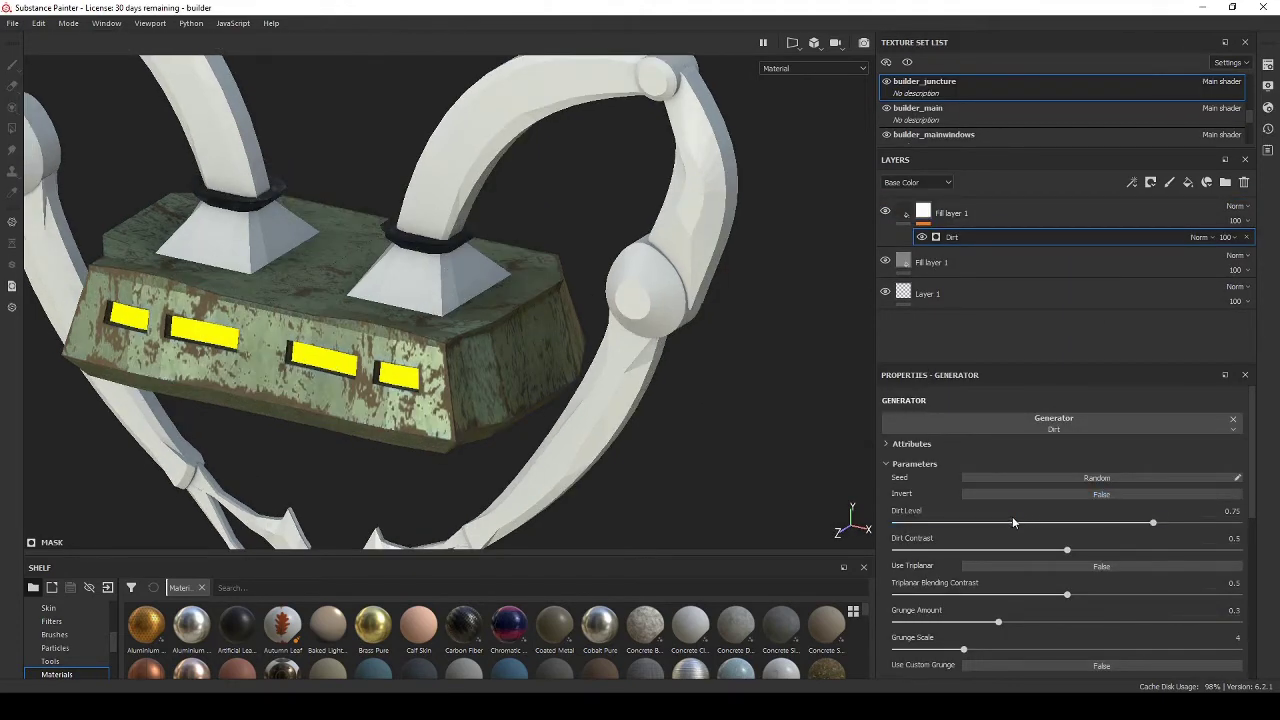
# Invert the juncture's Dirt generator and set its dirt level to 0.35.
pyautogui.keyDown('alt'); pyautogui.moveTo(650, 370); pyautogui.dragTo(578, 357); pyautogui.keyUp('alt')
pyautogui.click(1058, 496)
pyautogui.moveTo(392, 325)
pyautogui.keyDown('alt'); pyautogui.mouseDown()
pyautogui.moveTo(474, 240)
pyautogui.moveTo(383, 294)
pyautogui.moveTo(445, 248)
pyautogui.moveTo(386, 336)
pyautogui.mouseUp(); pyautogui.keyUp('alt')
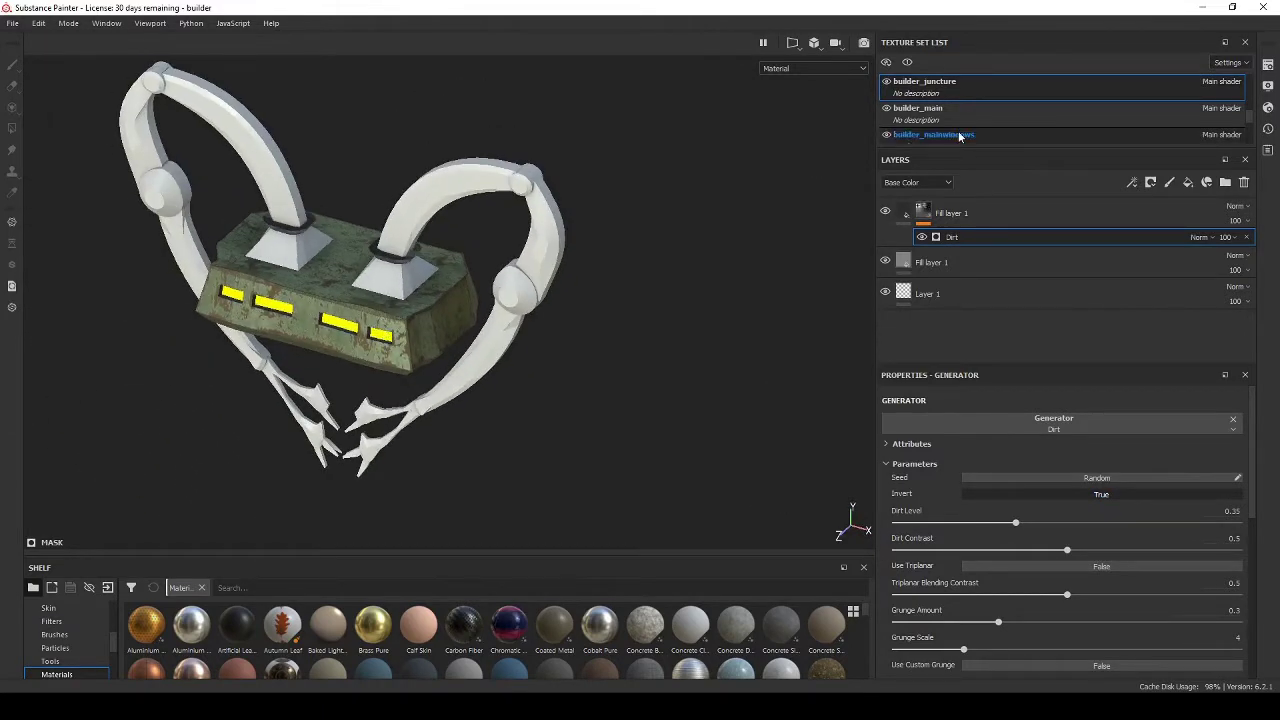
# Add a layer folder named main at the top of the builder_main layer stack.
pyautogui.click(996, 112)
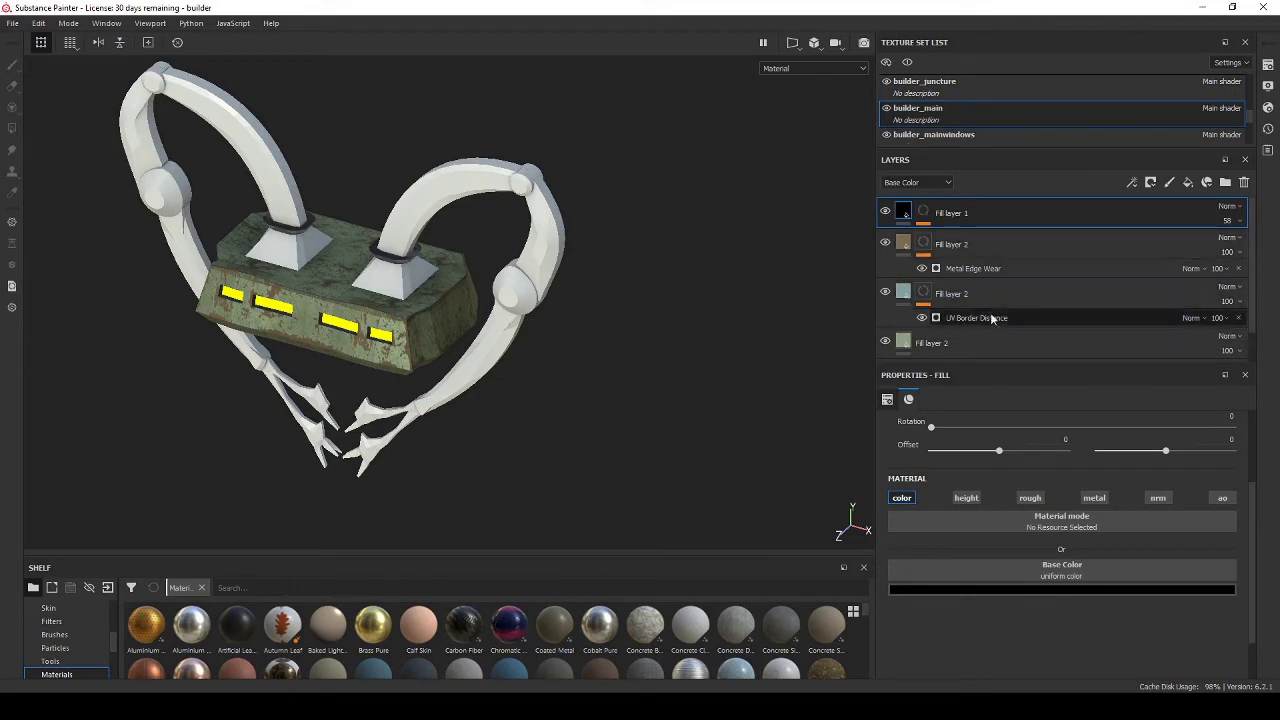
pyautogui.click(1225, 182)
pyautogui.doubleClick(941, 212)
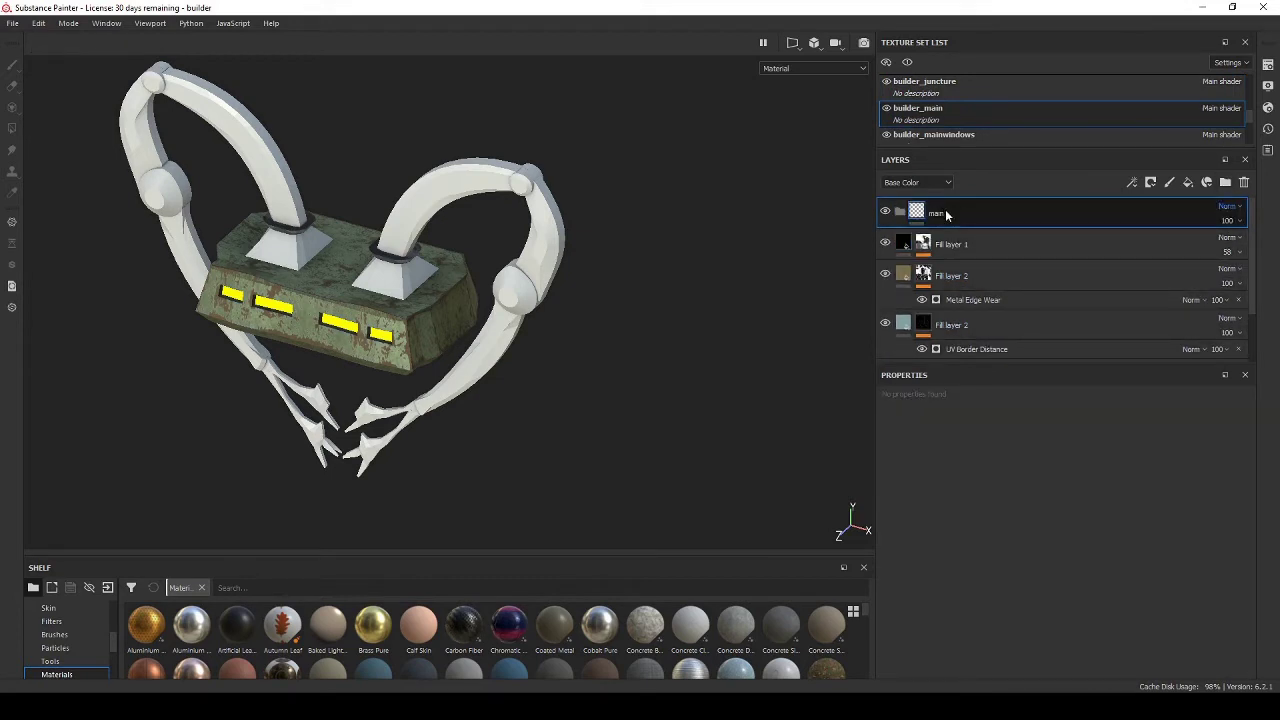
# Move the dirt, brown, teal and green fill layers of builder_main into the main folder, keeping their order.
pyautogui.moveTo(977, 242); pyautogui.dragTo(977, 216)
pyautogui.moveTo(974, 273); pyautogui.dragTo(998, 215)
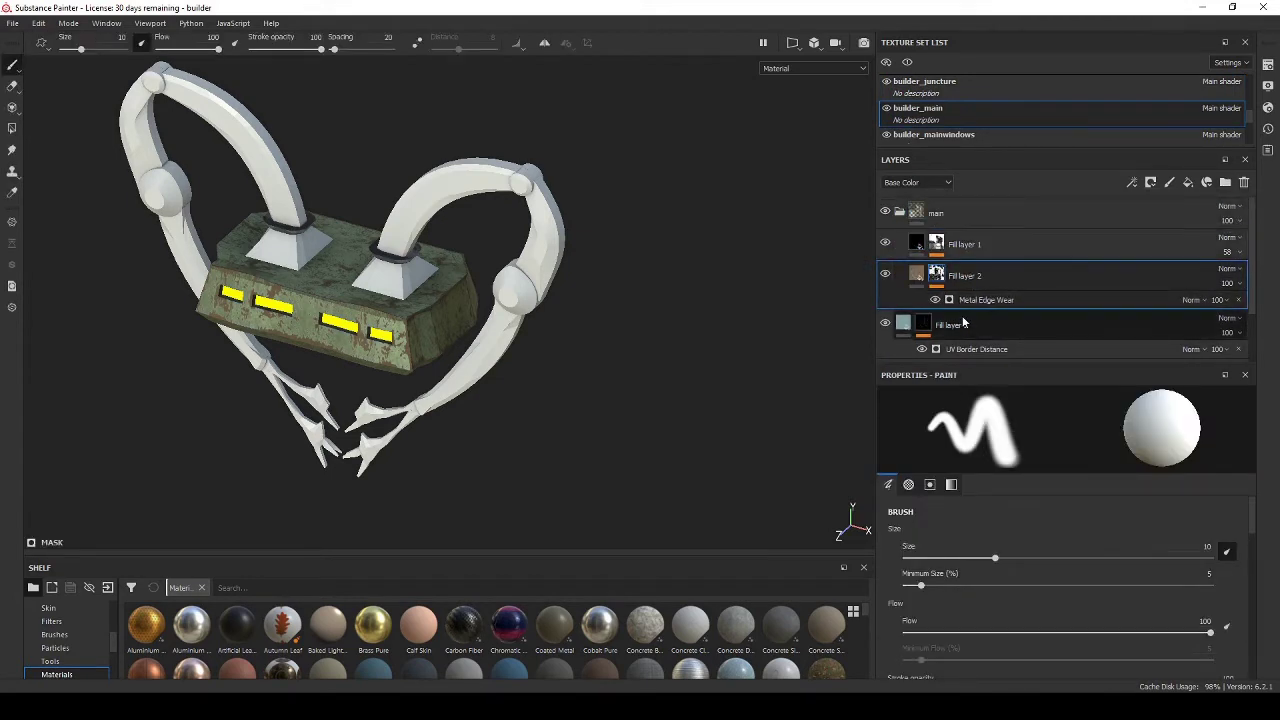
pyautogui.moveTo(963, 321); pyautogui.dragTo(1033, 293)
pyautogui.scroll(-2, 1008, 313)
pyautogui.scroll(2, 987, 272)
pyautogui.scroll(-2, 1005, 114)
pyautogui.scroll(1, 1006, 116)
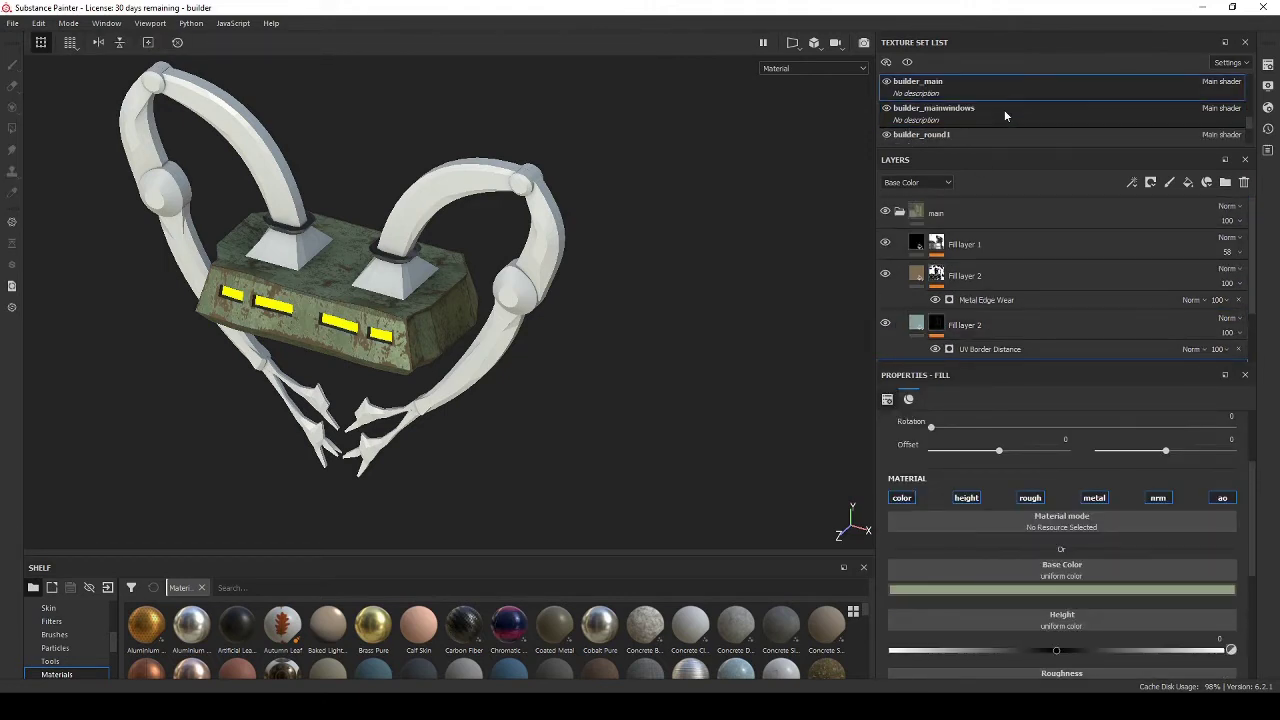
pyautogui.scroll(-2, 1004, 110)
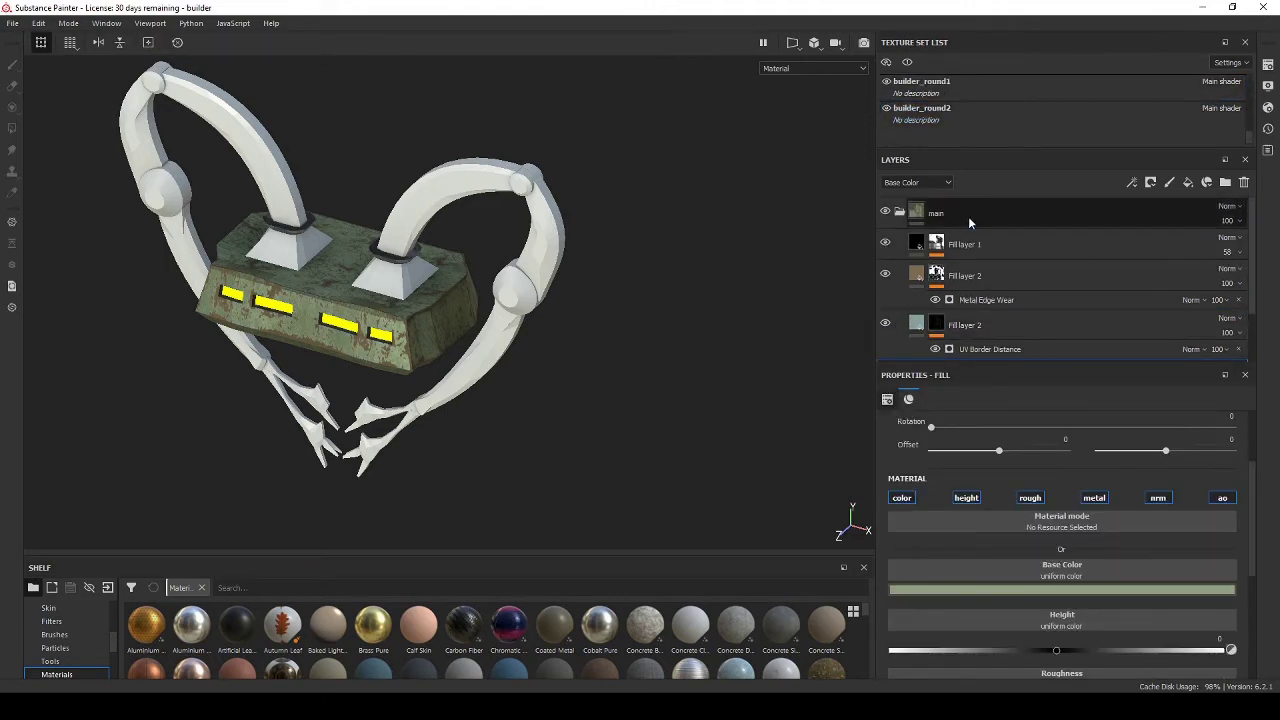
# Instantiate the main folder from builder_main into the builder_cone texture set.
pyautogui.rightClick(969, 216)
pyautogui.click(1044, 422)
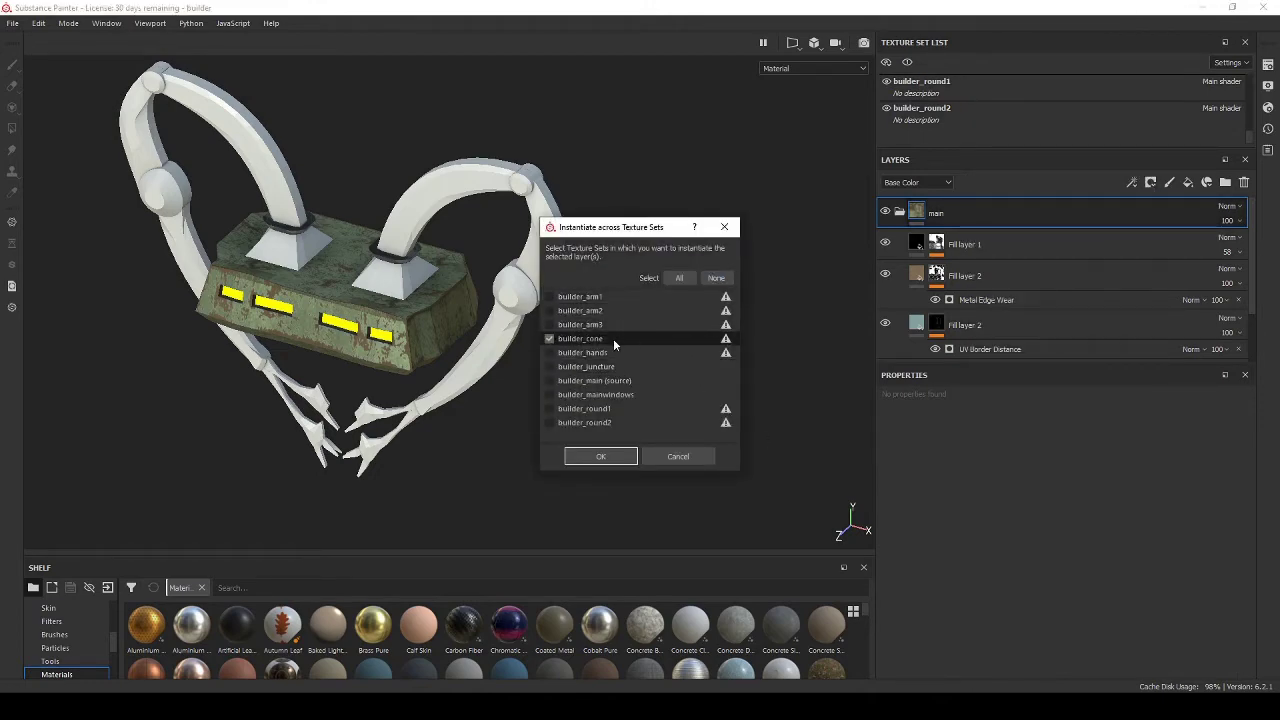
pyautogui.click(602, 457)
pyautogui.keyDown('alt'); pyautogui.moveTo(482, 342); pyautogui.dragTo(434, 312); pyautogui.keyUp('alt')
pyautogui.scroll(-3, 427, 312)
pyautogui.scroll(4, 427, 314)
pyautogui.scroll(-2, 435, 322)
pyautogui.scroll(-3, 427, 345)
pyautogui.scroll(5, 981, 97)
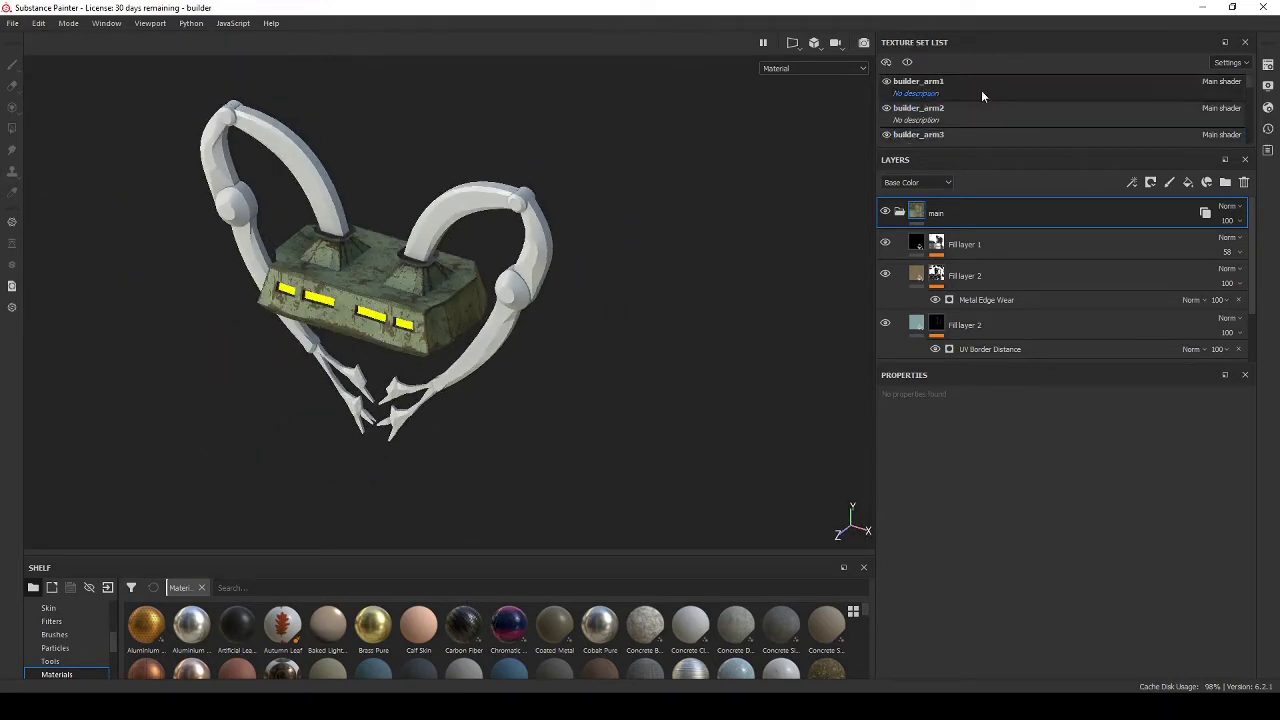
# Add a folder named arm to builder_arm1 and put a new fill layer inside it.
pyautogui.click(982, 95)
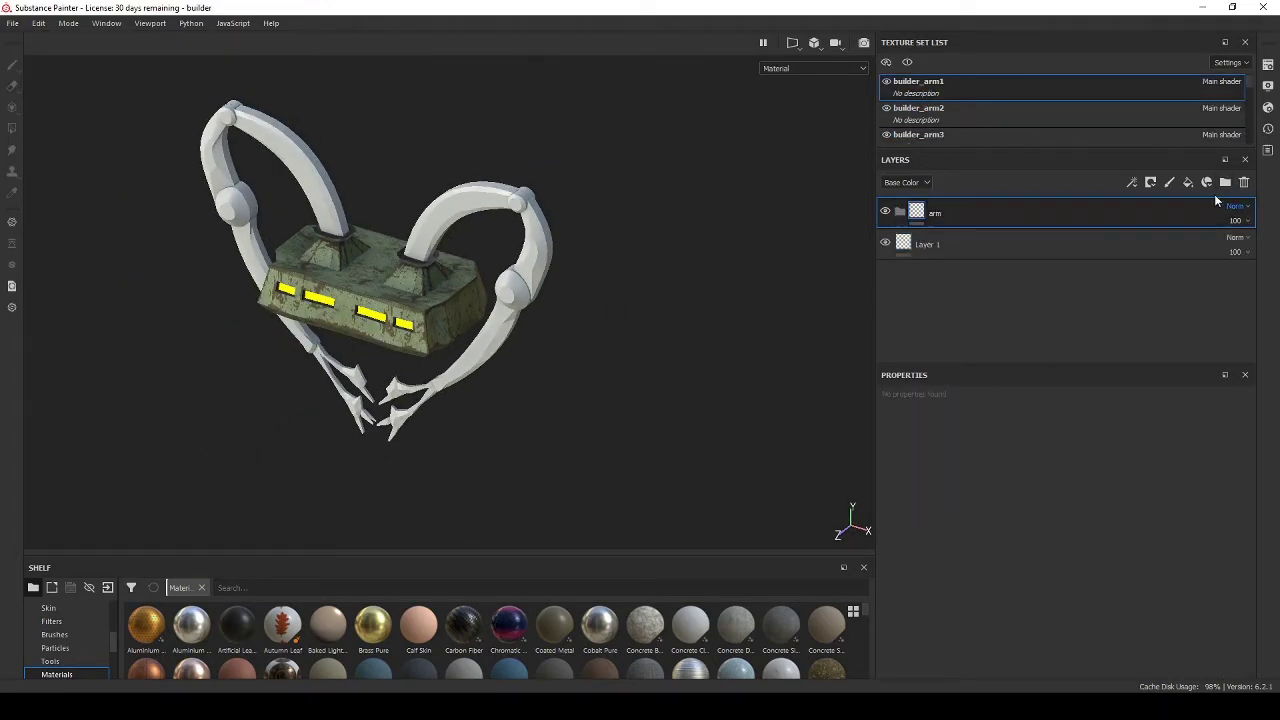
pyautogui.click(1188, 182)
pyautogui.moveTo(951, 209); pyautogui.dragTo(1004, 210)
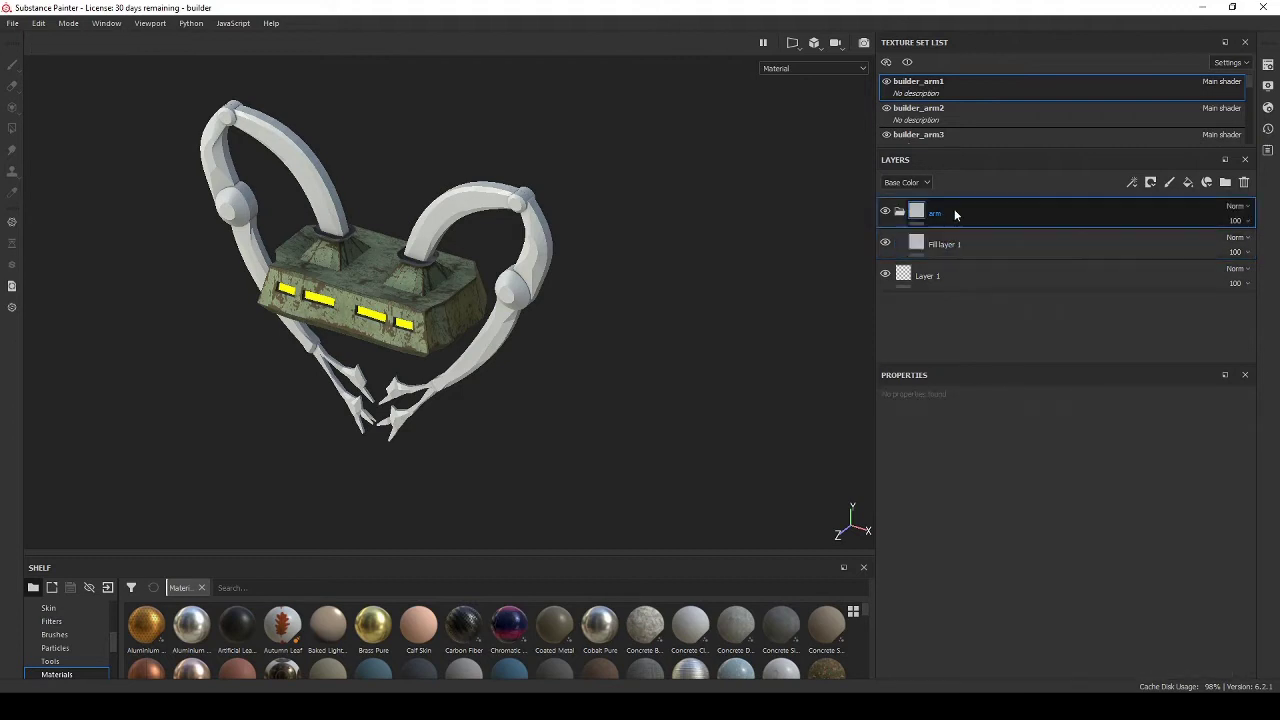
# Instantiate the arm folder across the builder_arm2 and builder_arm3 texture sets.
pyautogui.rightClick(957, 211)
pyautogui.click(1045, 270)
pyautogui.click(624, 312)
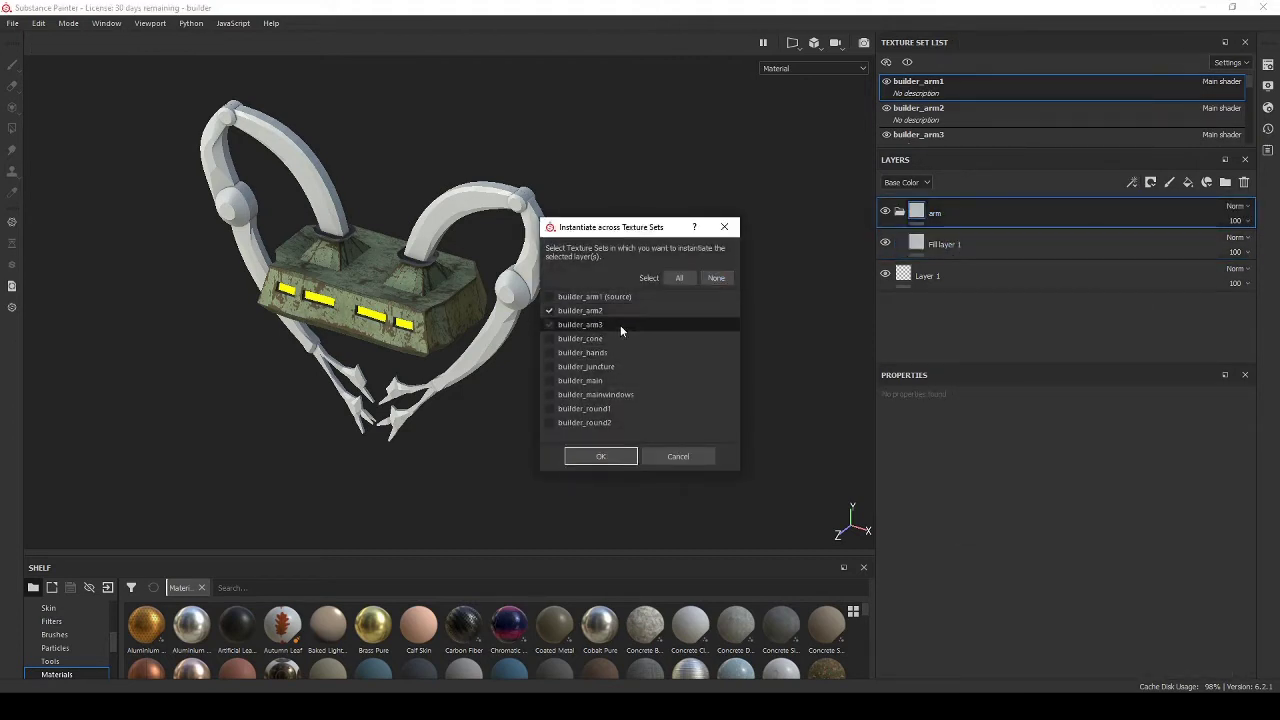
pyautogui.click(620, 325)
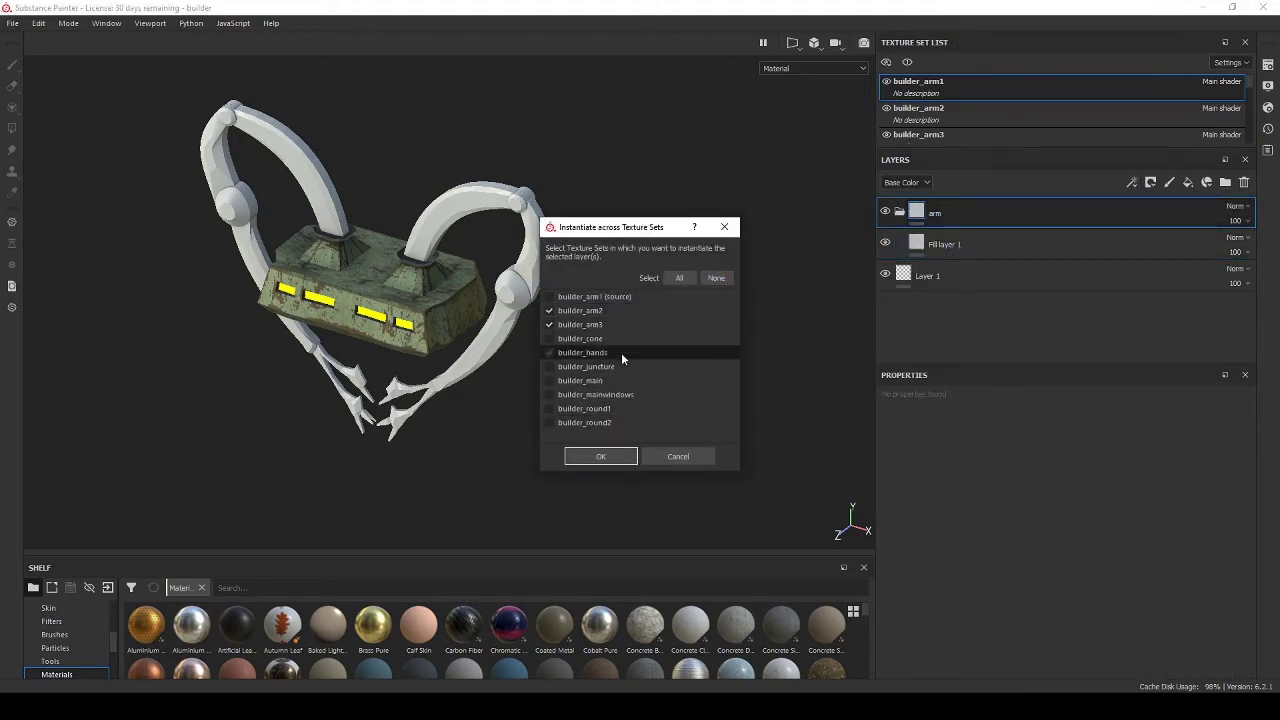
pyautogui.click(598, 457)
# Give the arm folder's fill layer a dark grey-teal base color, roughness 0.2948 and metallic 0.6494.
pyautogui.click(1100, 244)
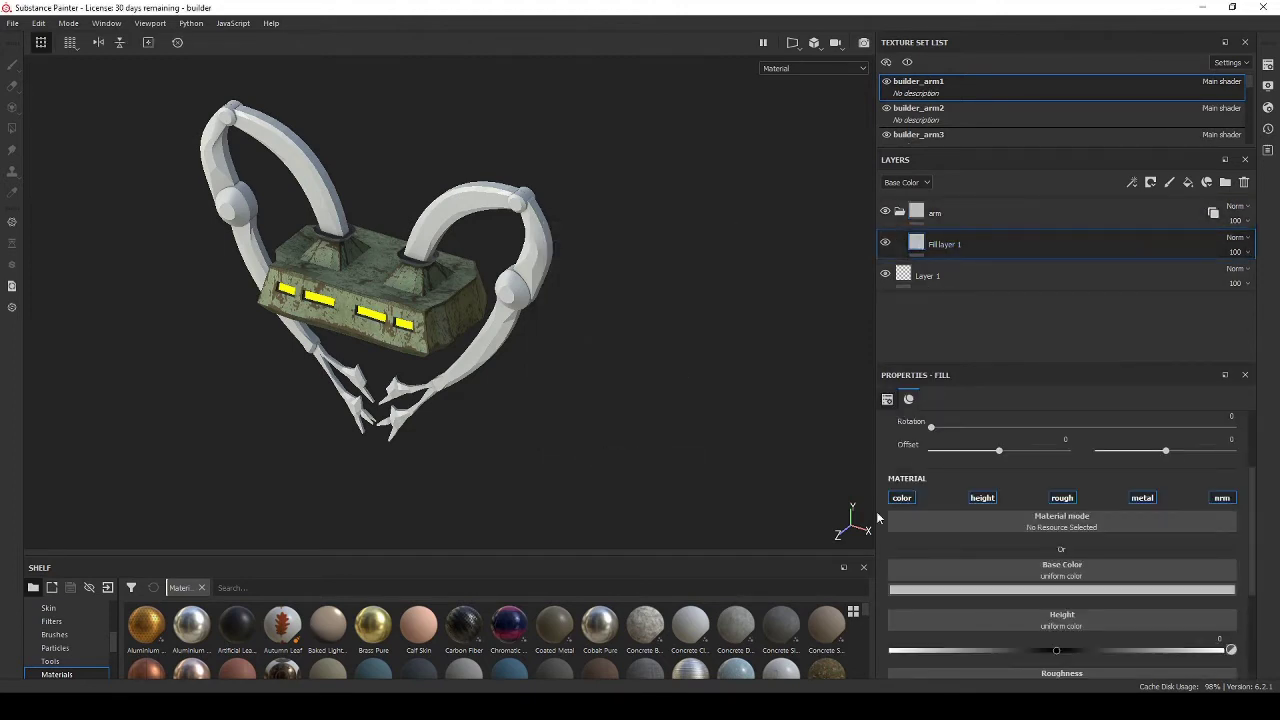
pyautogui.click(970, 586)
pyautogui.click(958, 520)
pyautogui.scroll(-3, 1160, 558)
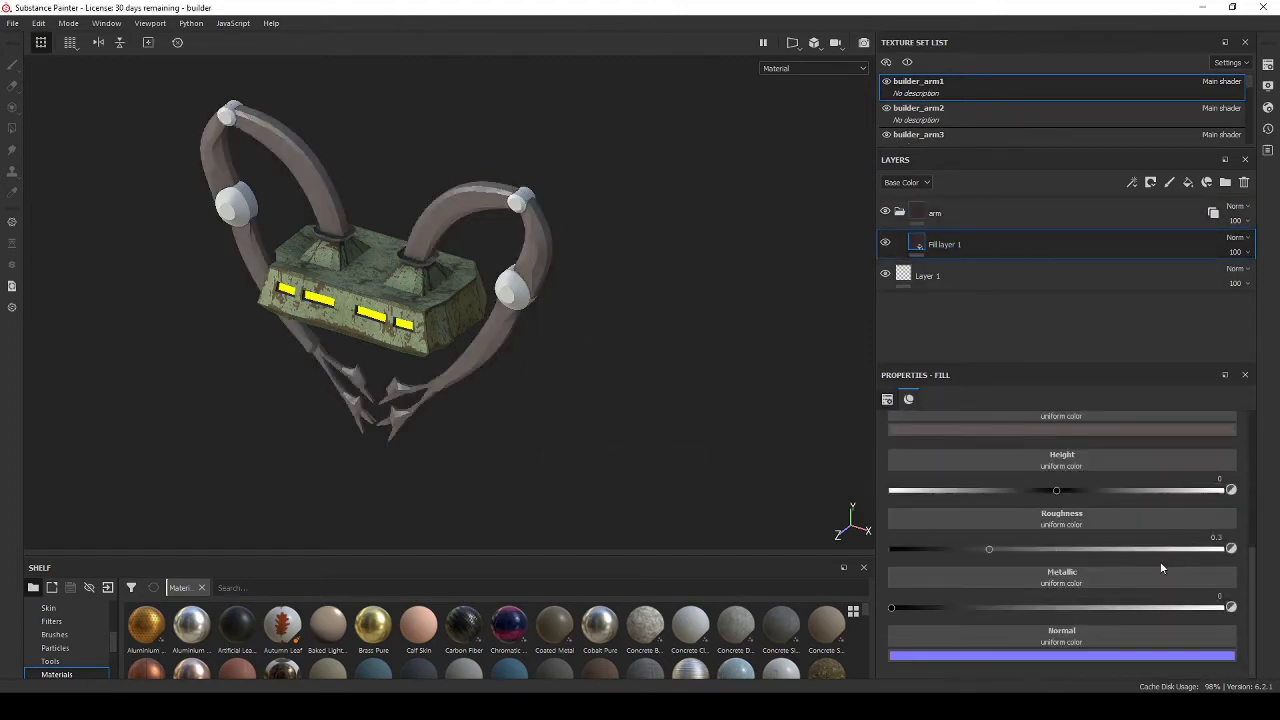
pyautogui.click(1142, 575)
pyautogui.click(1106, 606)
pyautogui.moveTo(989, 549); pyautogui.dragTo(995, 549)
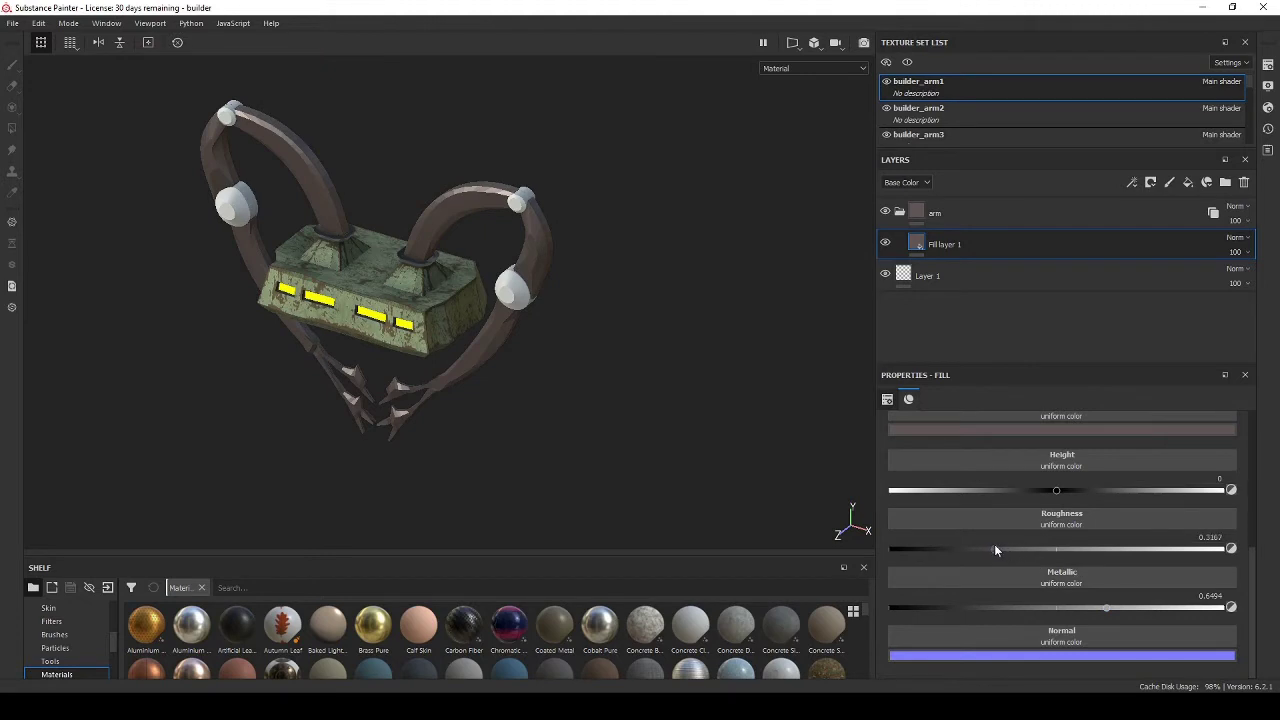
pyautogui.click(992, 430)
pyautogui.click(1009, 517)
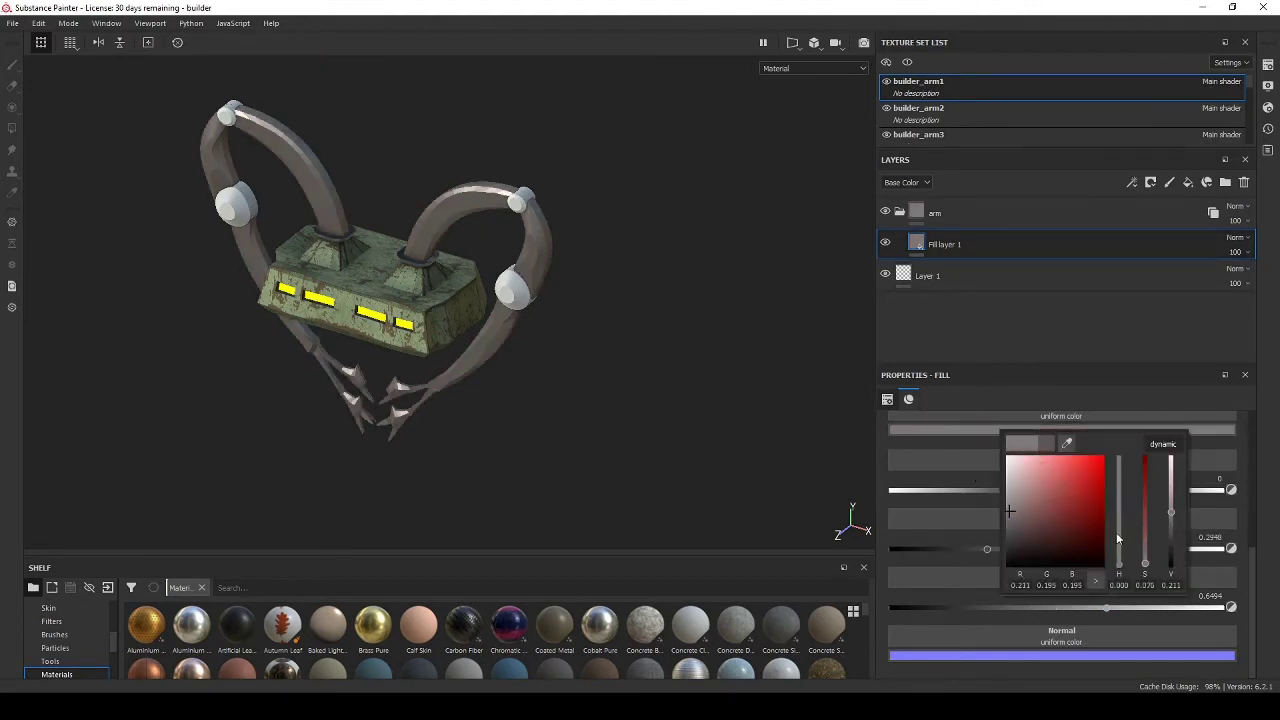
pyautogui.click(1116, 532)
pyautogui.click(1122, 511)
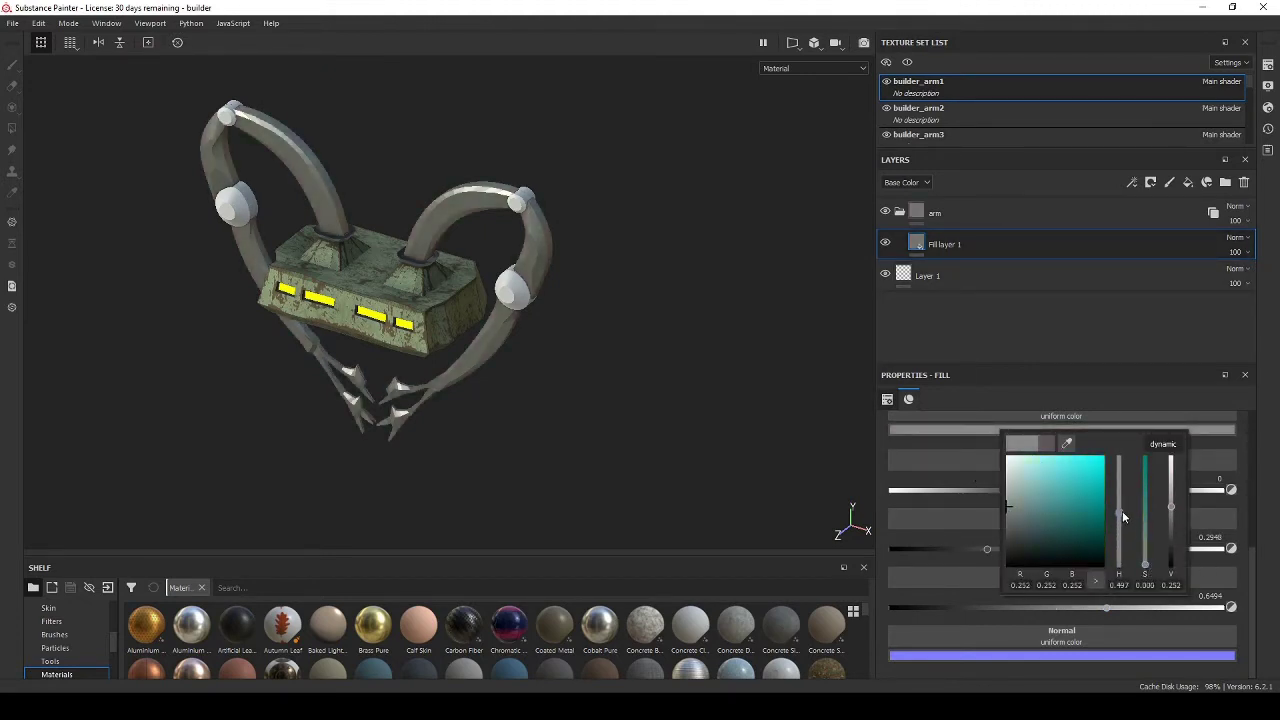
pyautogui.click(1015, 514)
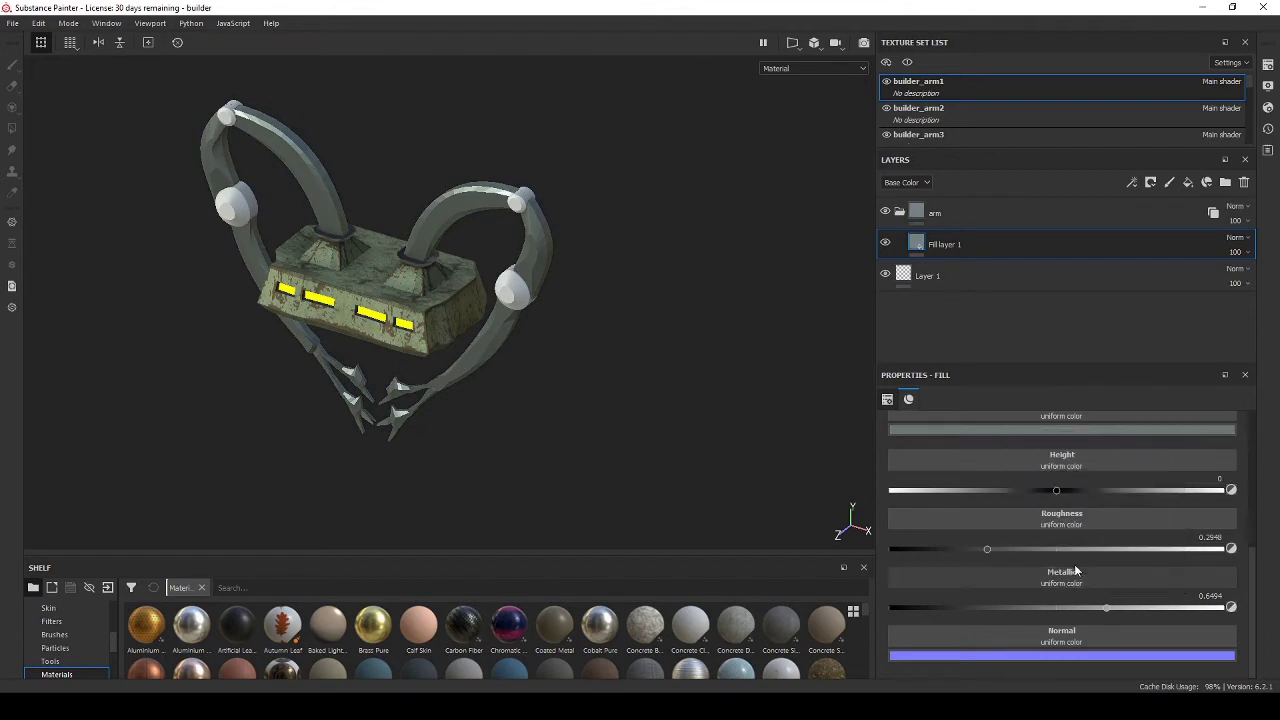
# Lighten the arm fill's base color to pale grey-teal, with roughness 0.2669 and metallic 0.988.
pyautogui.moveTo(1106, 607); pyautogui.dragTo(1181, 607)
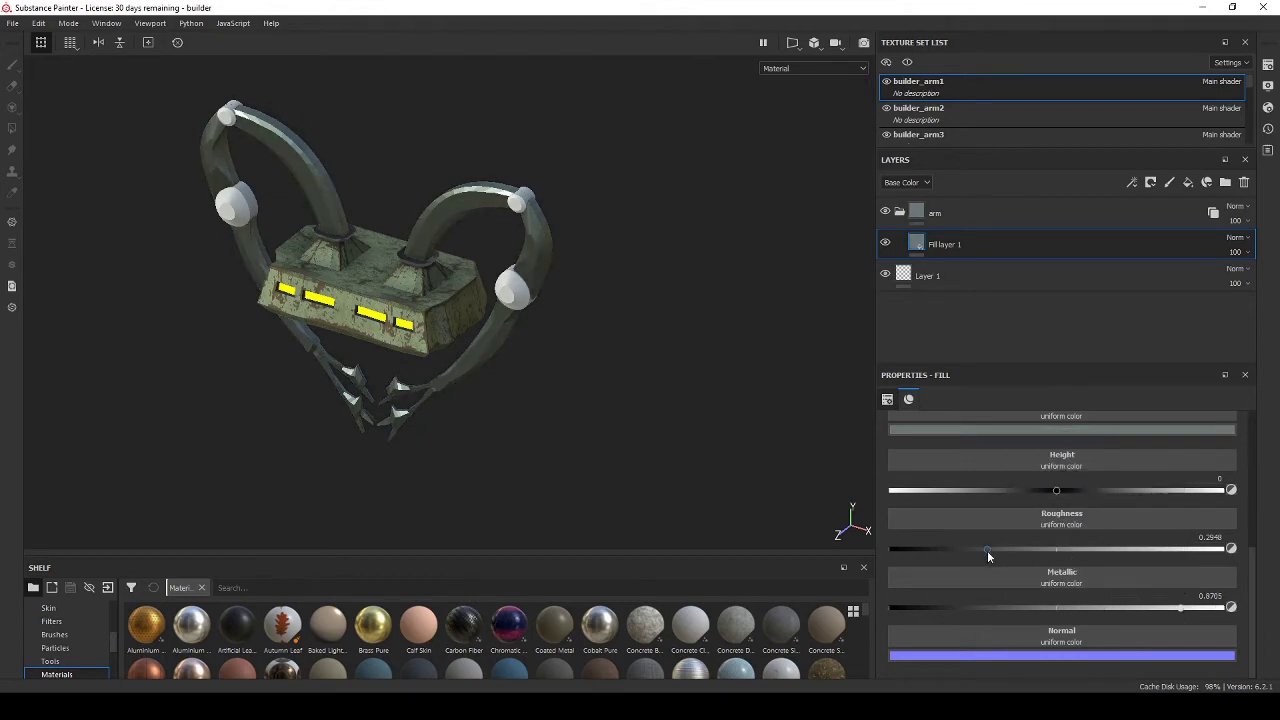
pyautogui.click(997, 433)
pyautogui.moveTo(1013, 476); pyautogui.dragTo(1014, 490)
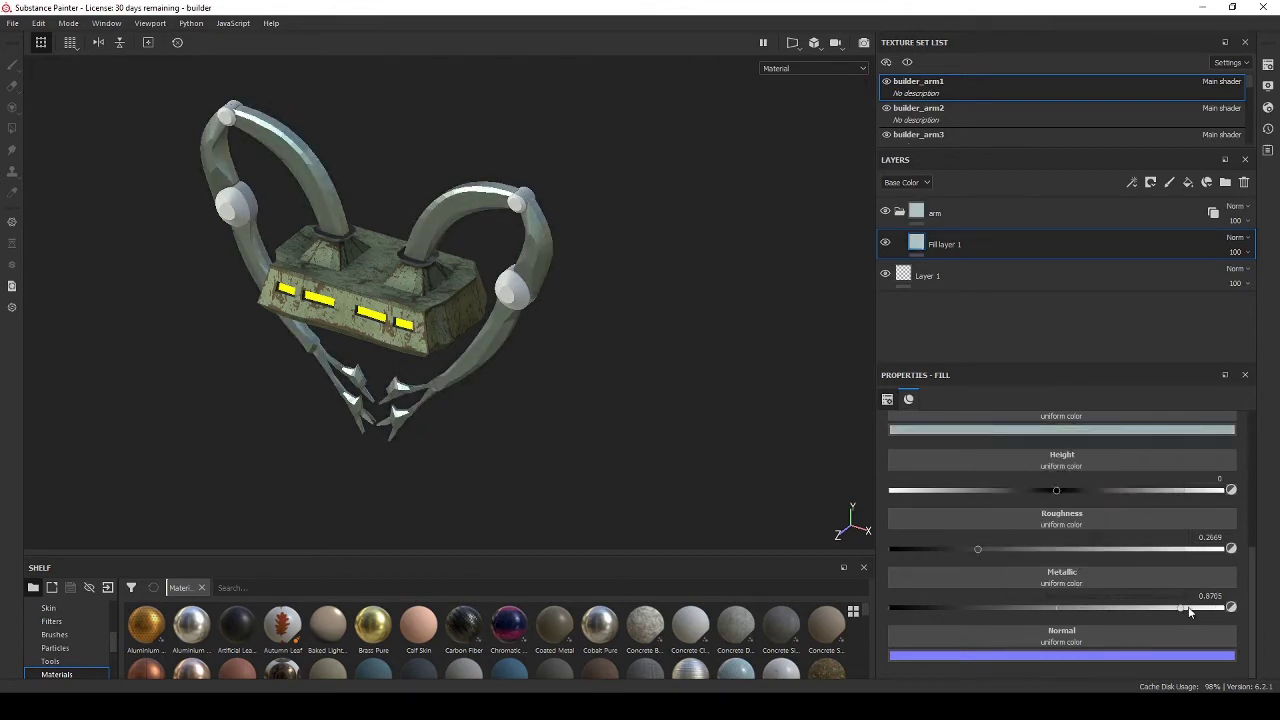
pyautogui.moveTo(1190, 608); pyautogui.dragTo(1220, 607)
pyautogui.keyDown('alt'); pyautogui.moveTo(567, 298); pyautogui.dragTo(530, 290); pyautogui.keyUp('alt')
pyautogui.keyDown('shift'); pyautogui.moveTo(530, 290); pyautogui.dragTo(440, 245, button='right'); pyautogui.keyUp('shift')
pyautogui.moveTo(440, 245)
pyautogui.keyDown('alt'); pyautogui.mouseDown()
pyautogui.moveTo(334, 226)
pyautogui.moveTo(429, 242)
pyautogui.mouseUp(); pyautogui.keyUp('alt')
# Duplicate the arm fill layer and give the upper copy a darker teal base color, roughness 0.8725 and metallic 0.4004.
pyautogui.hotkey('ctrl', 'd')
pyautogui.click(1045, 430)
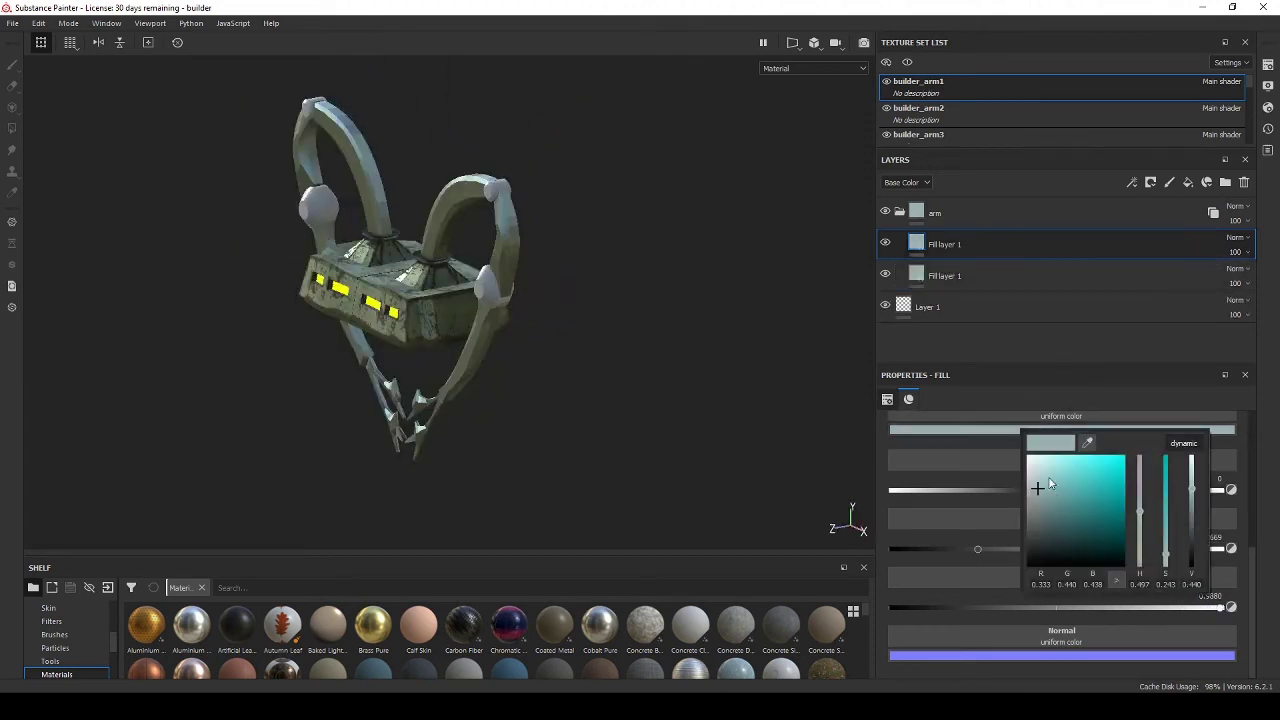
pyautogui.click(1180, 549)
pyautogui.click(1100, 608)
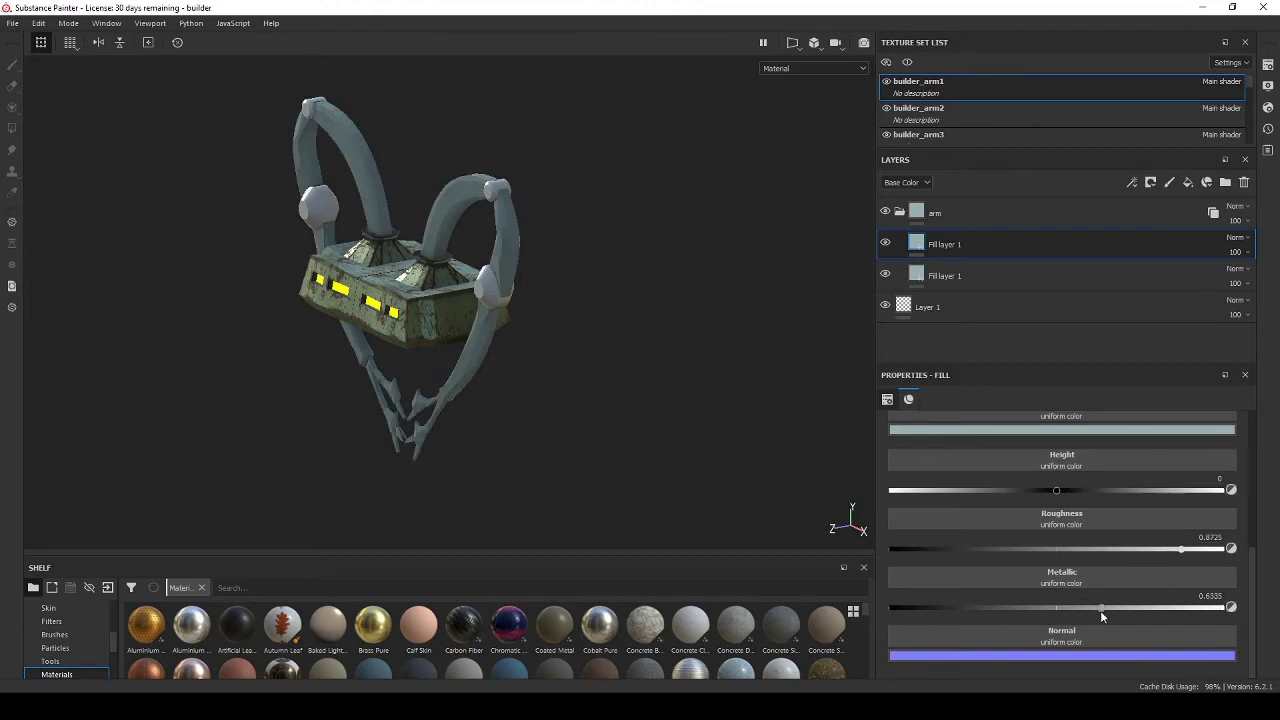
pyautogui.click(1013, 429)
pyautogui.click(1032, 508)
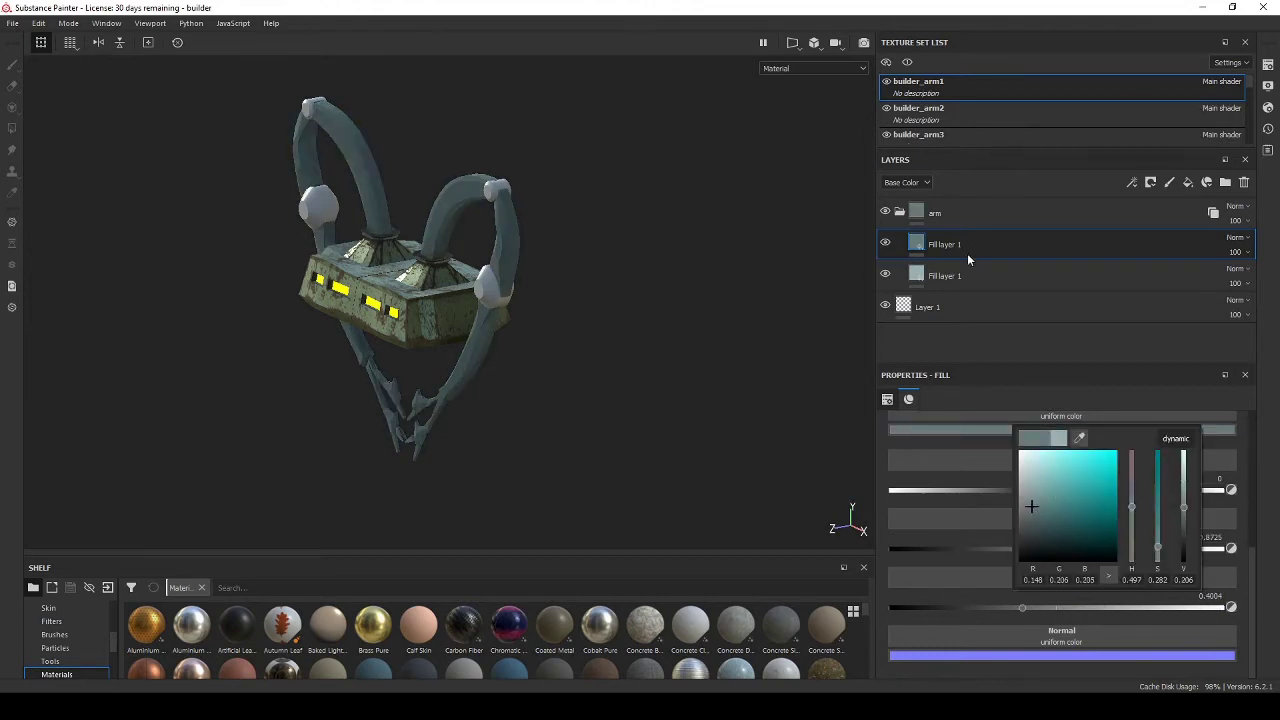
# Add a black mask with a Metal Edge Wear generator to the darker arm fill and set its wear level to 0.9.
pyautogui.rightClick(970, 256)
pyautogui.click(1118, 24)
pyautogui.rightClick(937, 256)
pyautogui.click(1005, 420)
pyautogui.click(1014, 421)
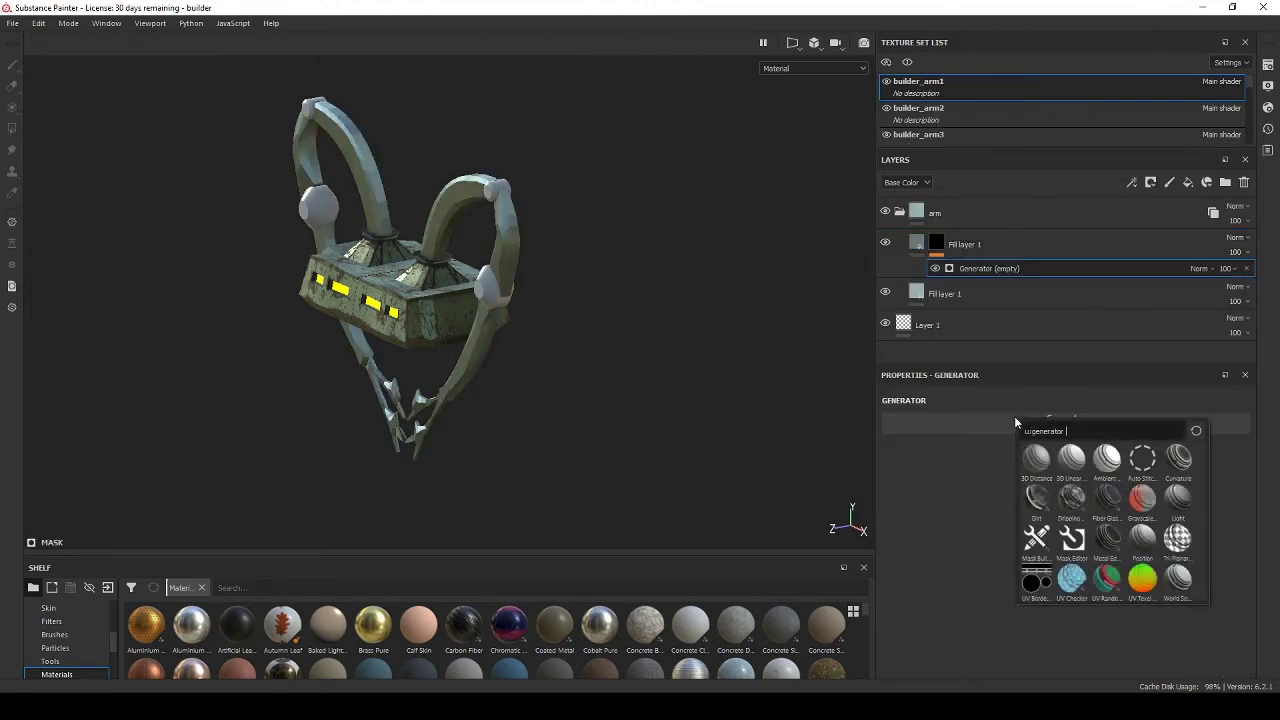
pyautogui.click(1107, 540)
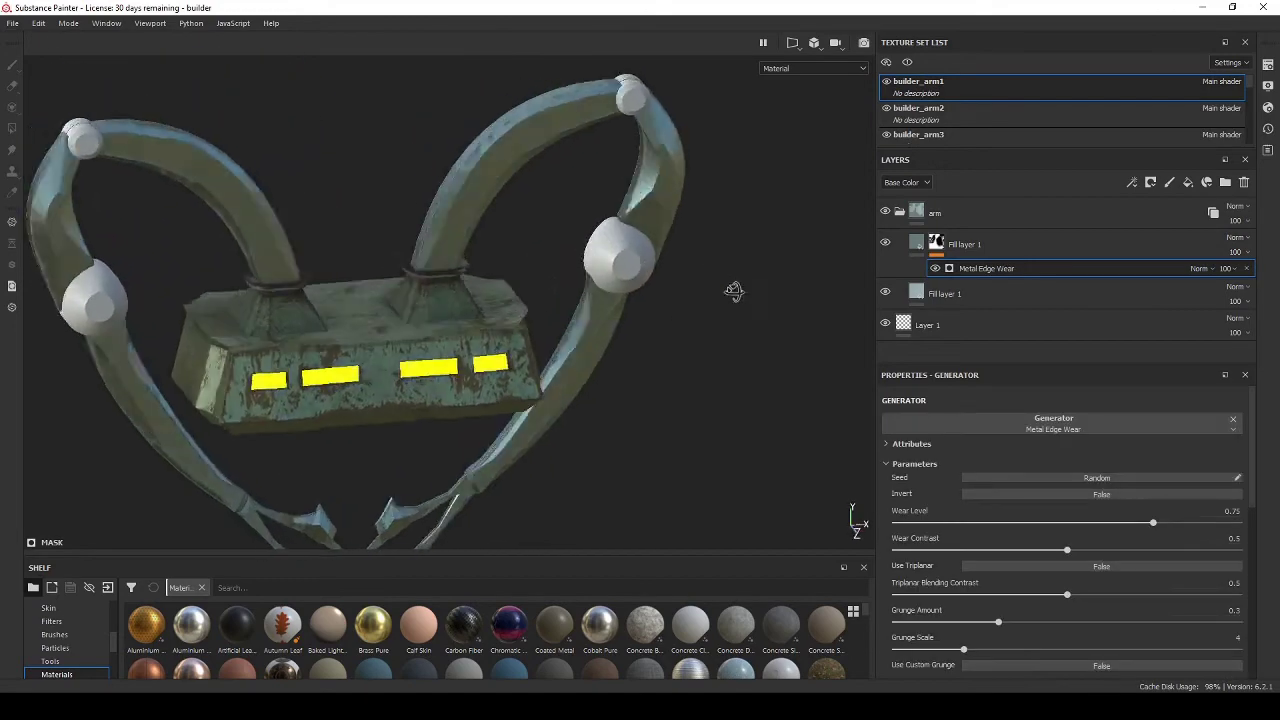
pyautogui.moveTo(1161, 524); pyautogui.dragTo(1204, 524)
pyautogui.keyDown('alt'); pyautogui.moveTo(560, 300); pyautogui.dragTo(483, 299); pyautogui.keyUp('alt')
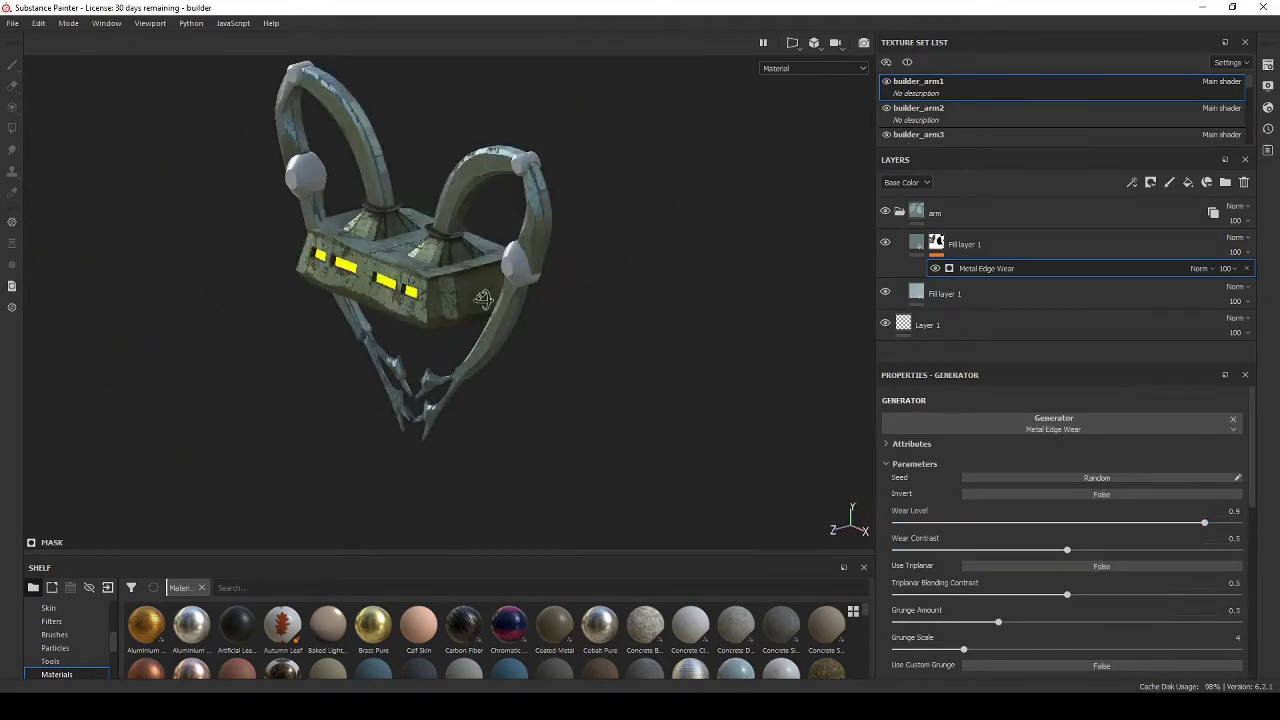
# Brighten the base color of the arm's lower fill layer to a pale cyan.
pyautogui.click(934, 300)
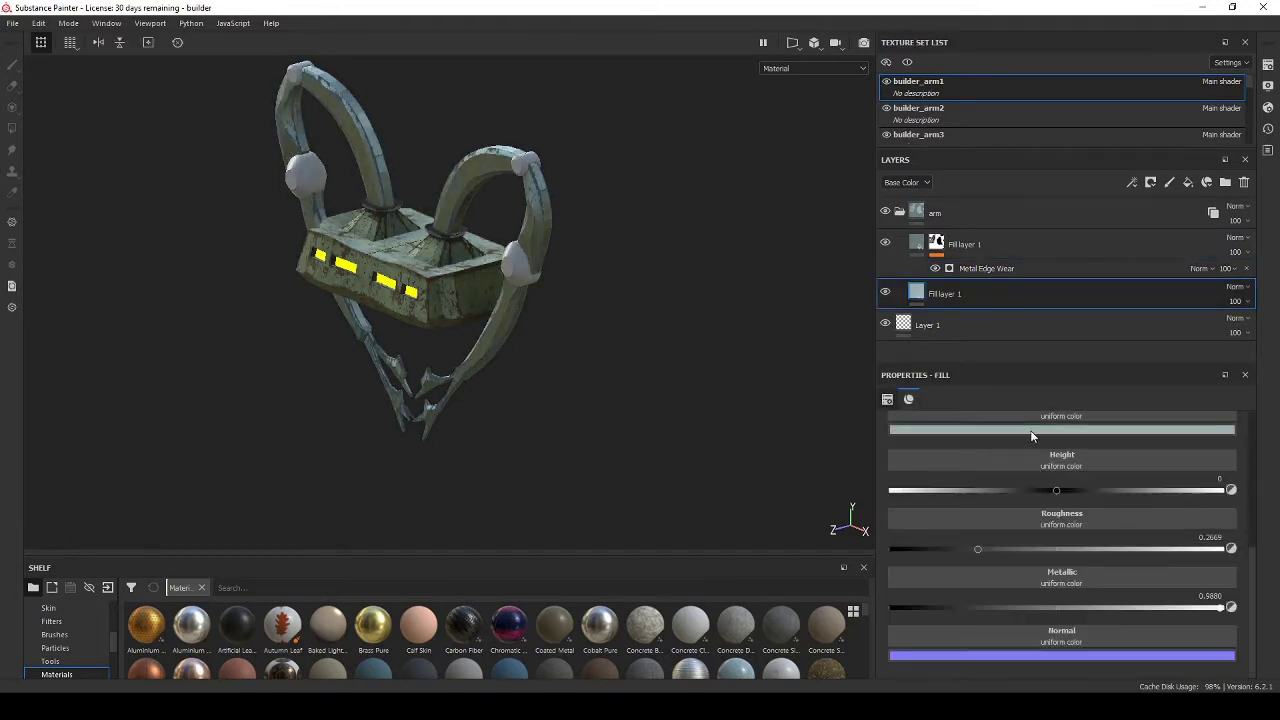
pyautogui.click(1031, 431)
pyautogui.click(1052, 476)
pyautogui.moveTo(650, 300)
pyautogui.keyDown('alt'); pyautogui.mouseDown()
pyautogui.moveTo(520, 298)
pyautogui.moveTo(490, 278)
pyautogui.moveTo(484, 310)
pyautogui.mouseUp(); pyautogui.keyUp('alt')
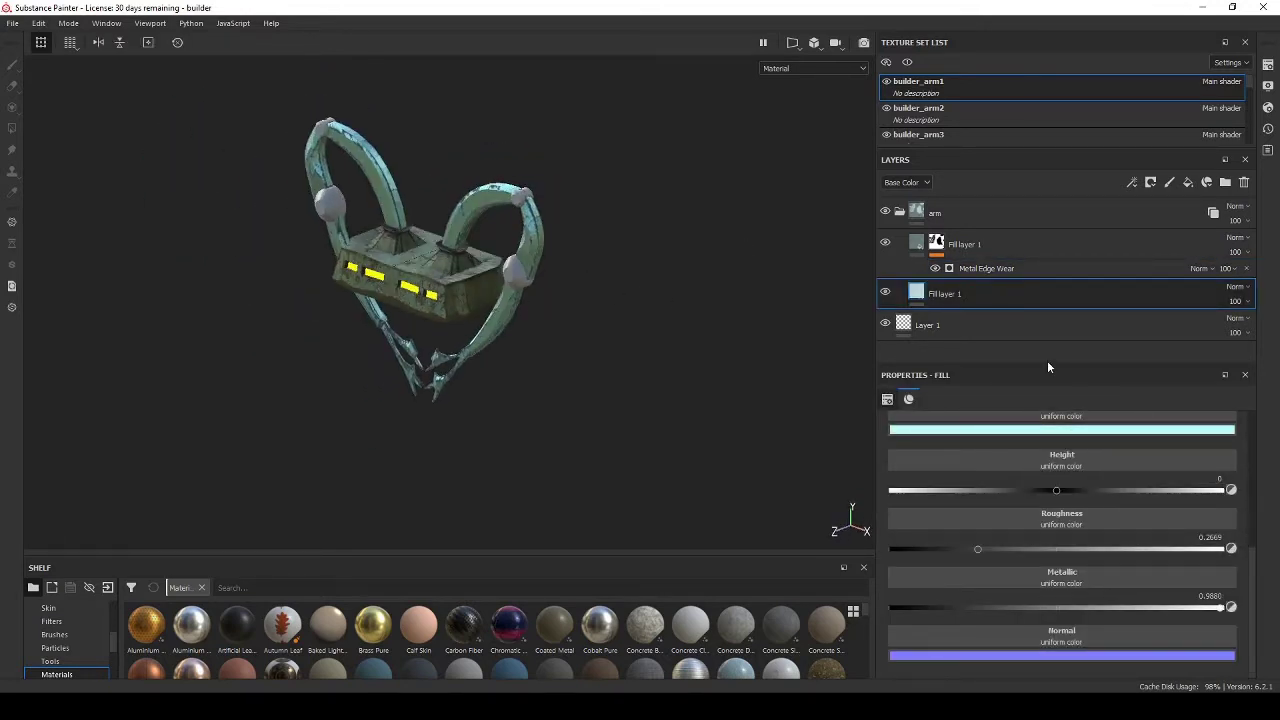
# Duplicate the pale cyan fill layer and turn off the height, roughness and metallic channels on the upper copy.
pyautogui.click(1021, 243)
pyautogui.click(1002, 287)
pyautogui.hotkey('ctrl', 'd')
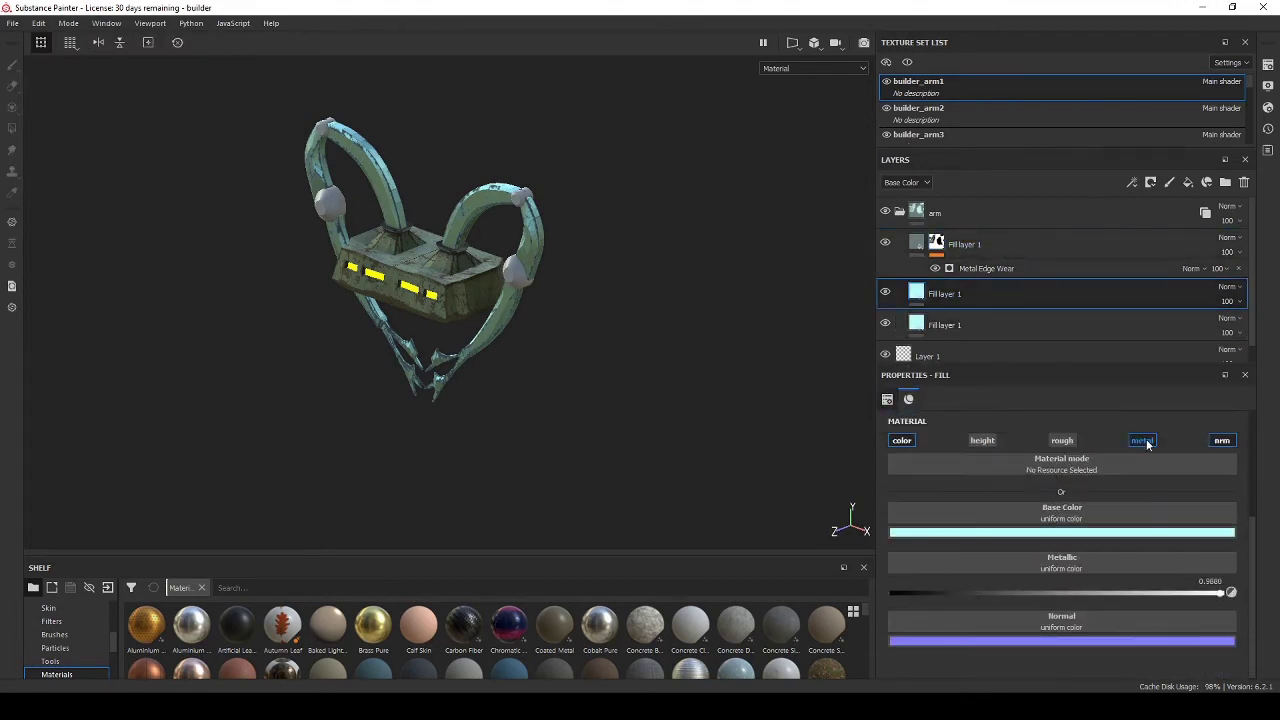
# Add an ambient occlusion channel to builder_arm1 and enable ao on the bottom fill layer of the arm folder.
pyautogui.click(1272, 68)
pyautogui.click(1228, 269)
pyautogui.click(1236, 286)
pyautogui.click(1270, 69)
pyautogui.click(1100, 325)
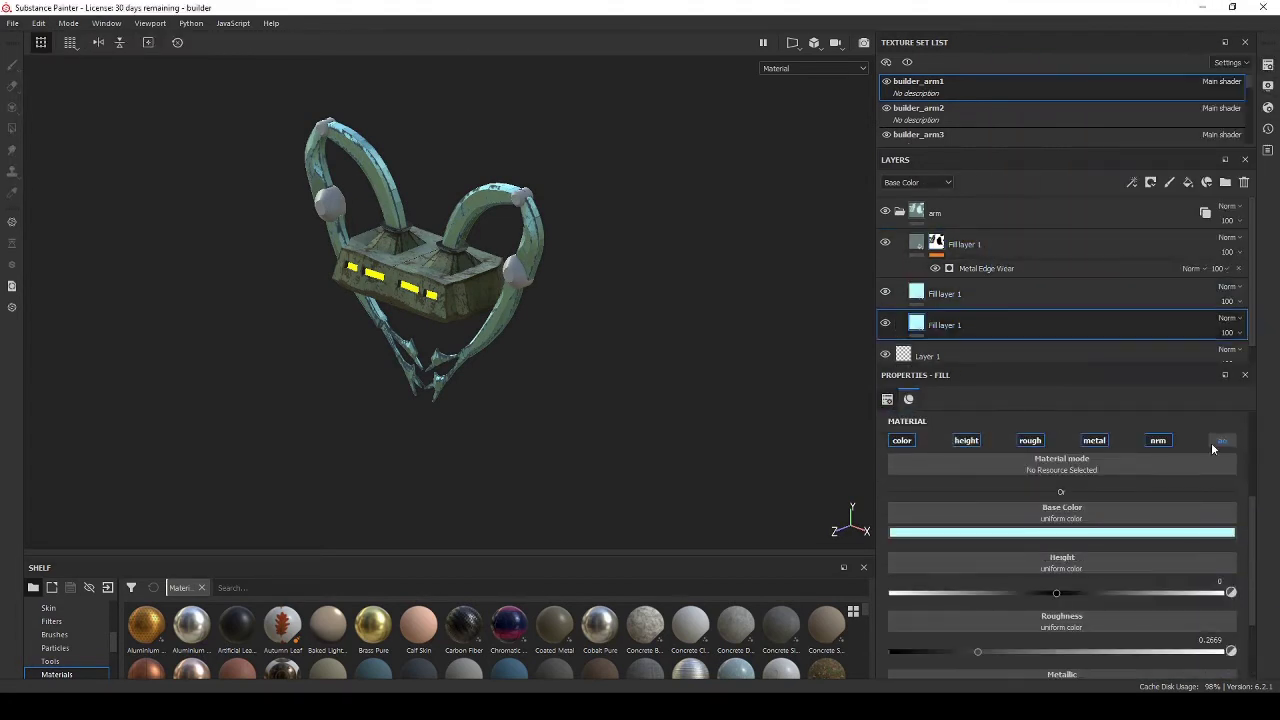
pyautogui.click(1230, 443)
# Set the upper cyan copy's base color to periwinkle (RGB 0.509, 0.621, 1.000) and sample that color into the fill below.
pyautogui.click(953, 295)
pyautogui.click(1068, 533)
pyautogui.click(1133, 600)
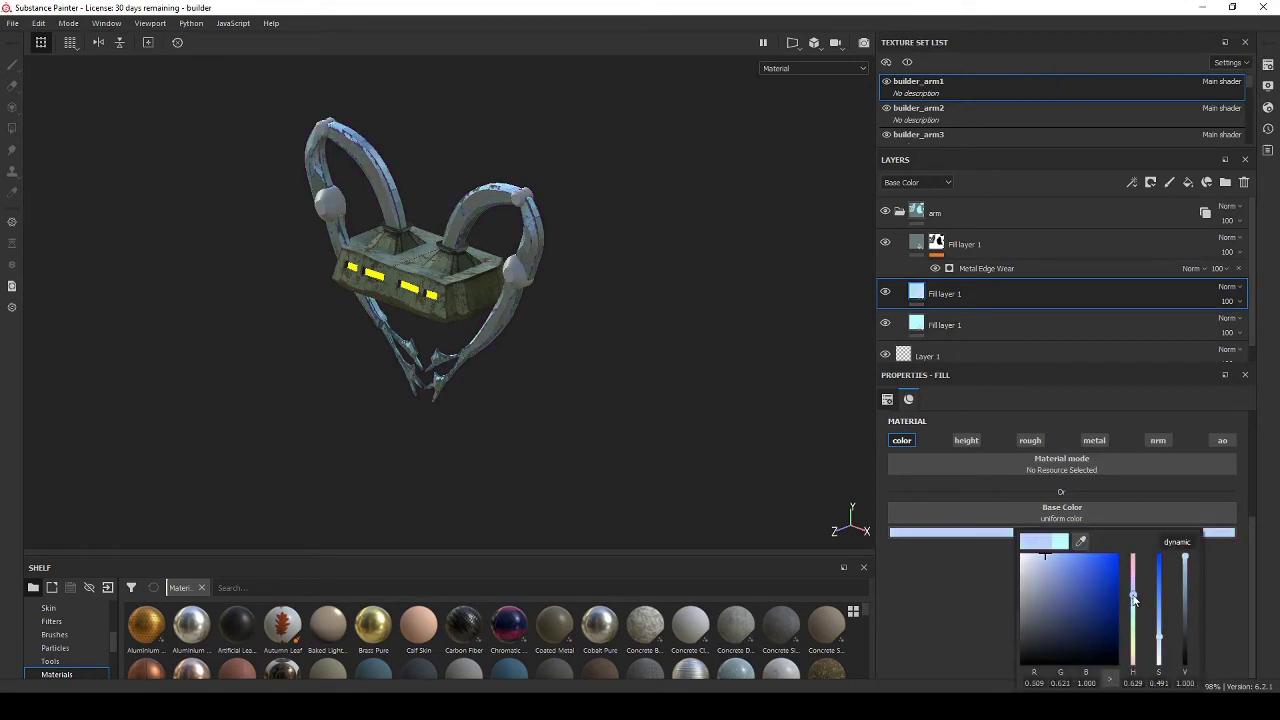
pyautogui.click(921, 326)
pyautogui.click(1090, 535)
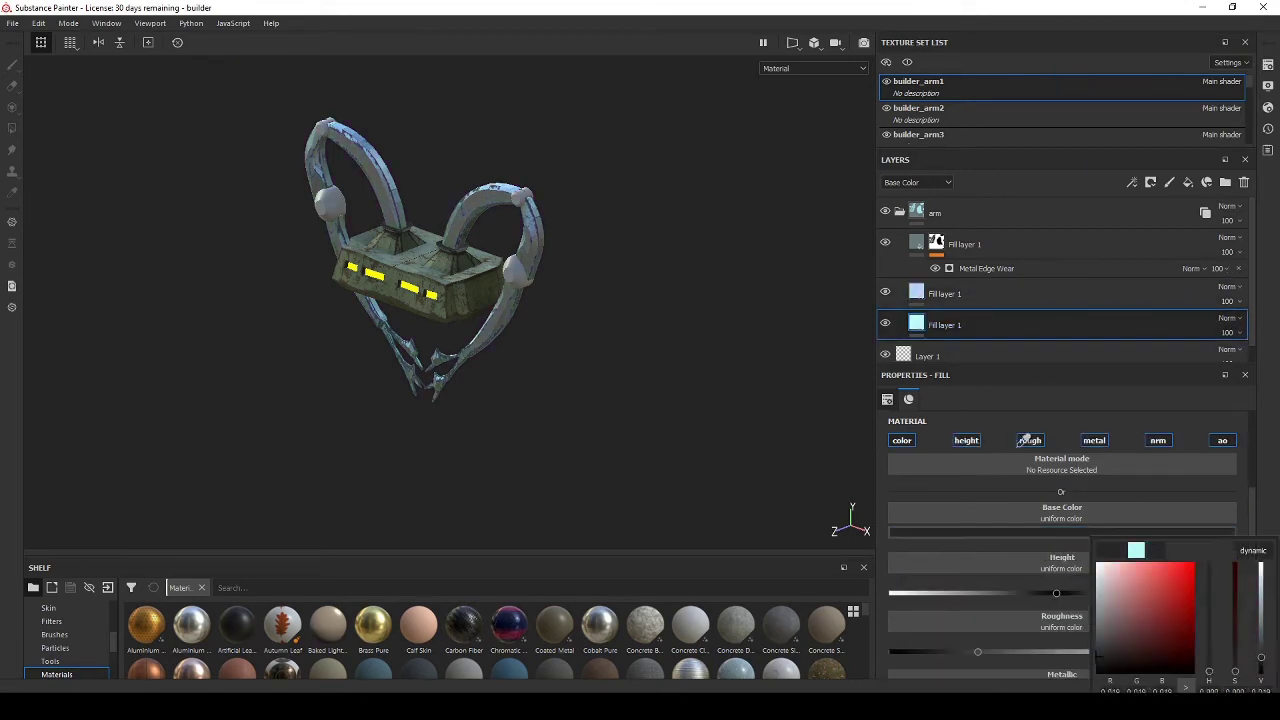
pyautogui.click(948, 298)
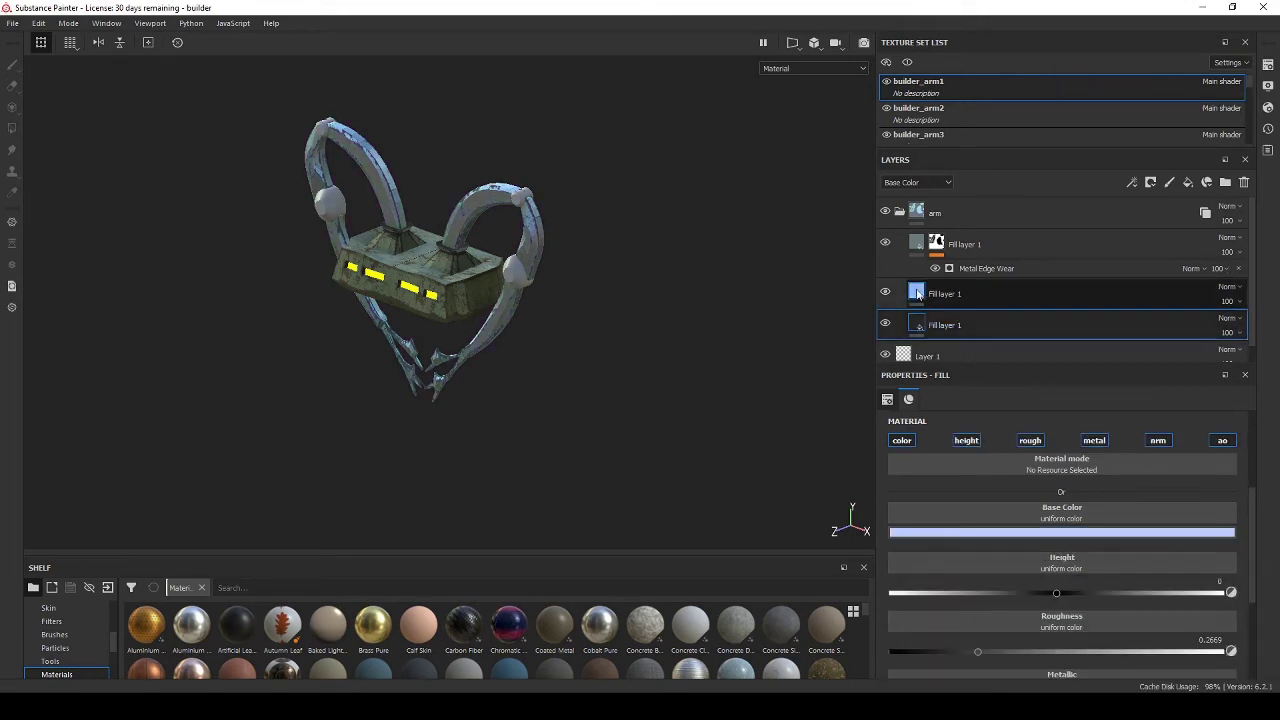
# Recolor the upper copy light purple, add a mask to it and drive the mask with a 3D Linear Gradient generator.
pyautogui.click(1052, 535)
pyautogui.rightClick(940, 300)
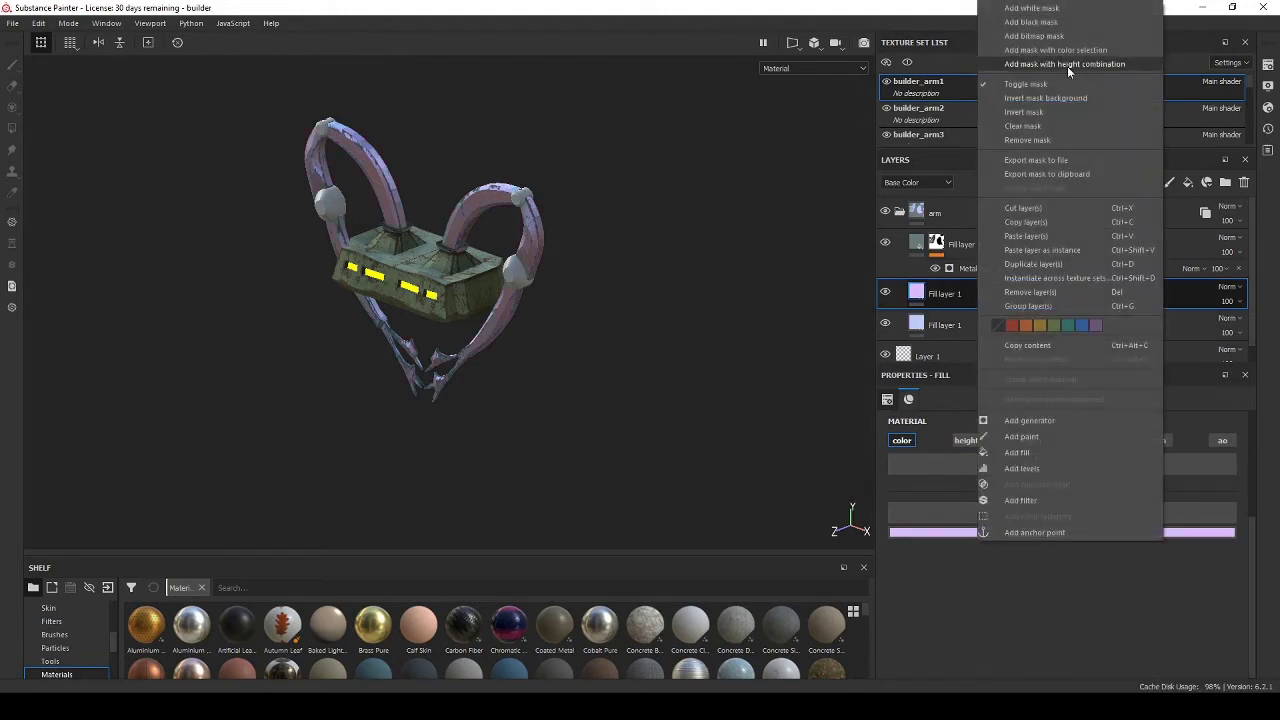
pyautogui.click(1067, 66)
pyautogui.rightClick(938, 292)
pyautogui.click(1030, 512)
pyautogui.click(1025, 426)
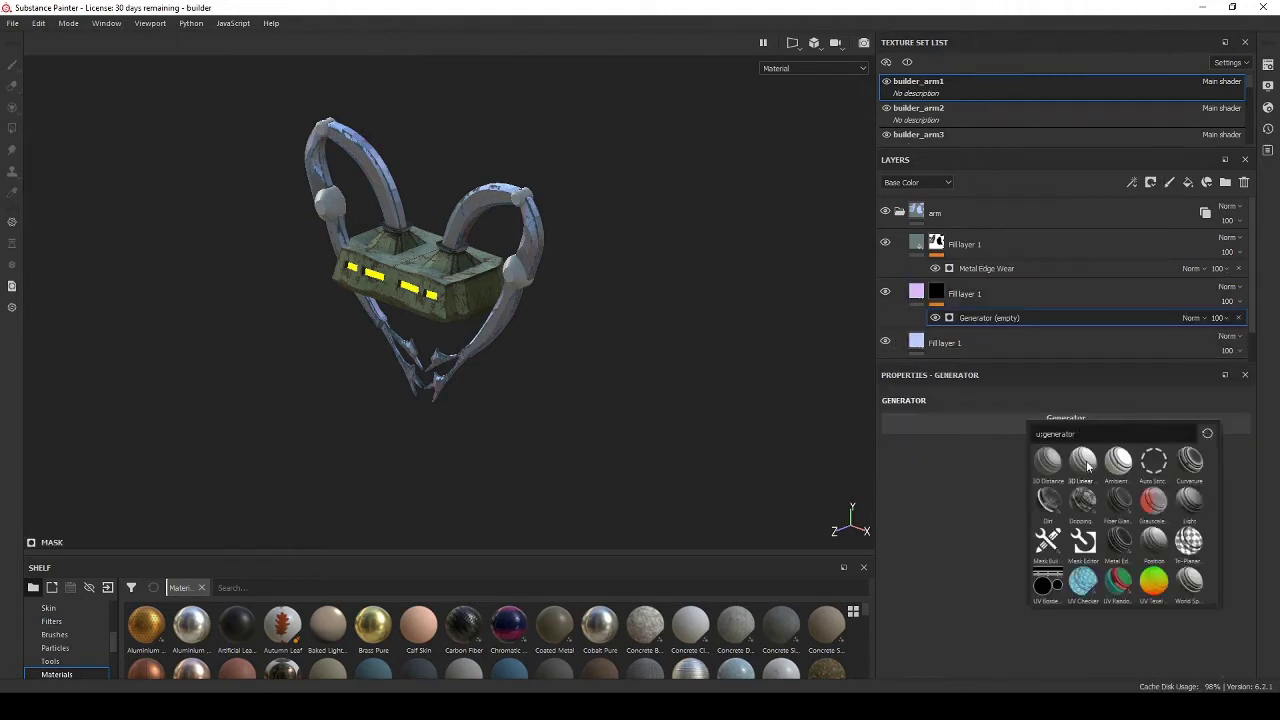
pyautogui.click(1086, 463)
# Set the 3D Linear Gradient's balance to about 0.24 and lower its contrast.
pyautogui.keyDown('alt'); pyautogui.moveTo(602, 380); pyautogui.dragTo(567, 352); pyautogui.keyUp('alt')
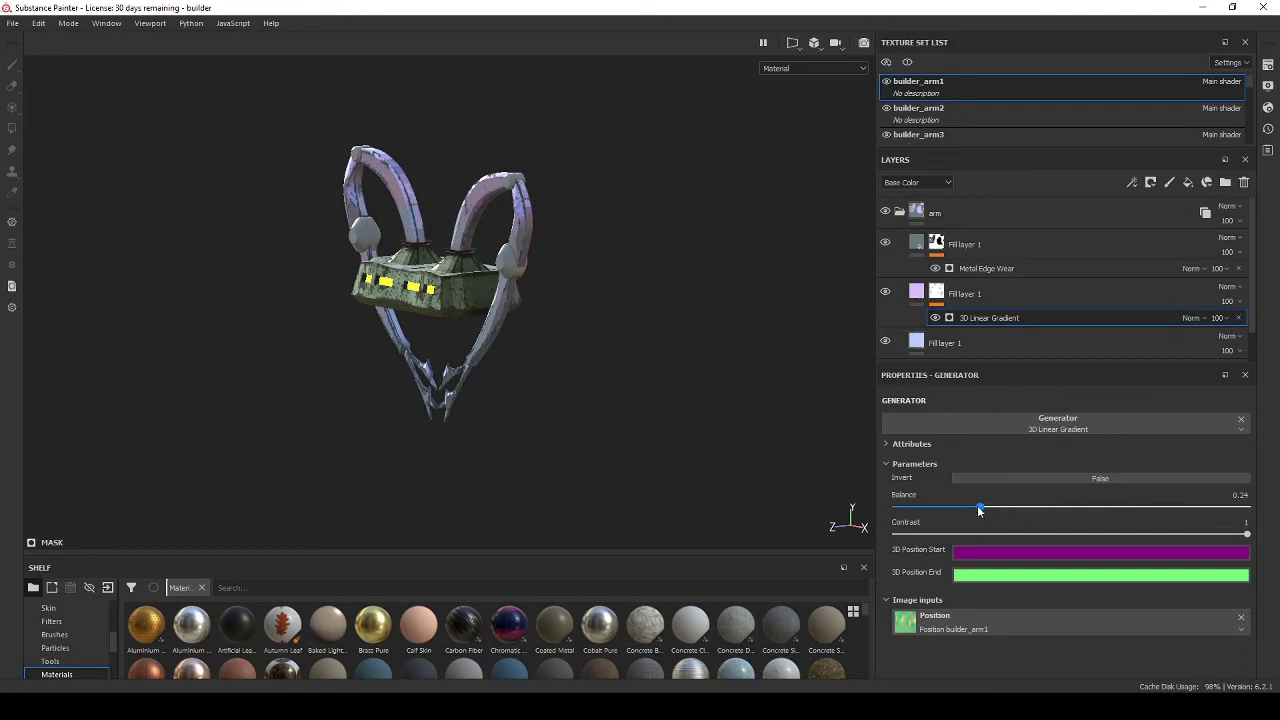
pyautogui.moveTo(982, 533); pyautogui.dragTo(895, 533)
pyautogui.keyDown('alt'); pyautogui.moveTo(575, 372); pyautogui.dragTo(470, 360); pyautogui.keyUp('alt')
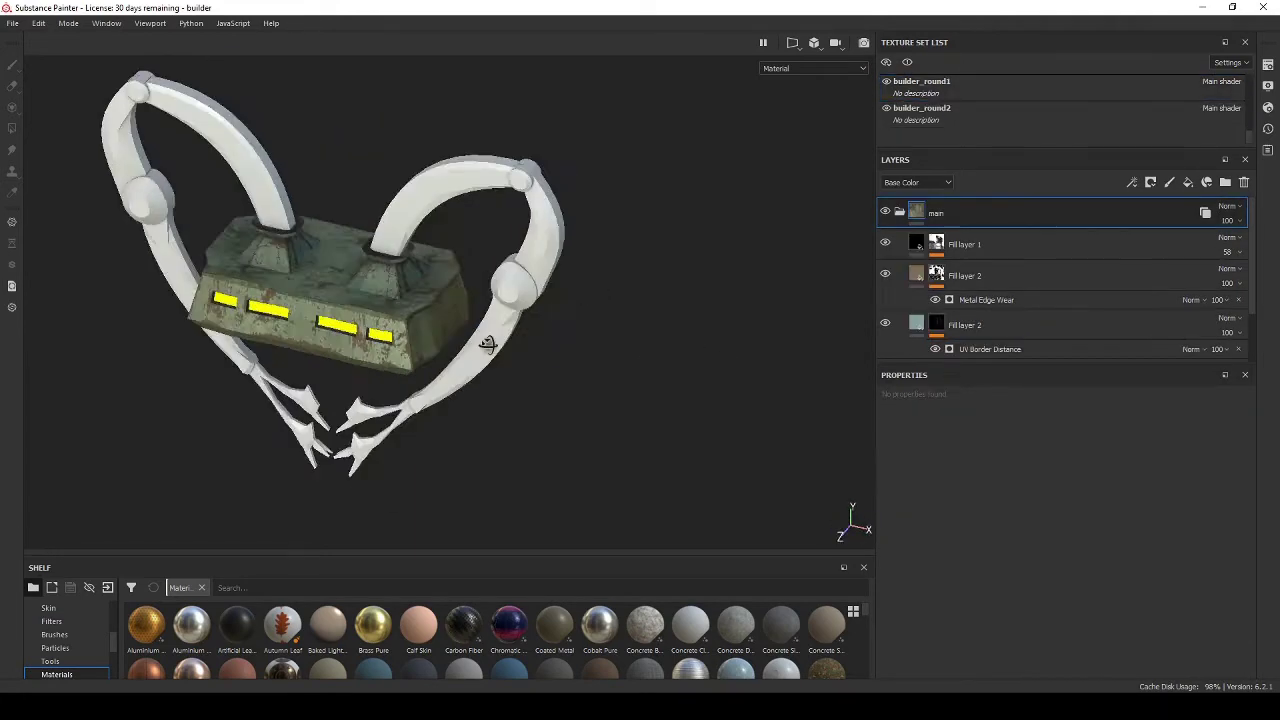
# Instantiate builder_arm1's arm folder into builder_arm2 and builder_arm3.
pyautogui.scroll(3, 442, 308)
pyautogui.keyDown('alt'); pyautogui.moveTo(442, 308); pyautogui.dragTo(481, 320); pyautogui.keyUp('alt')
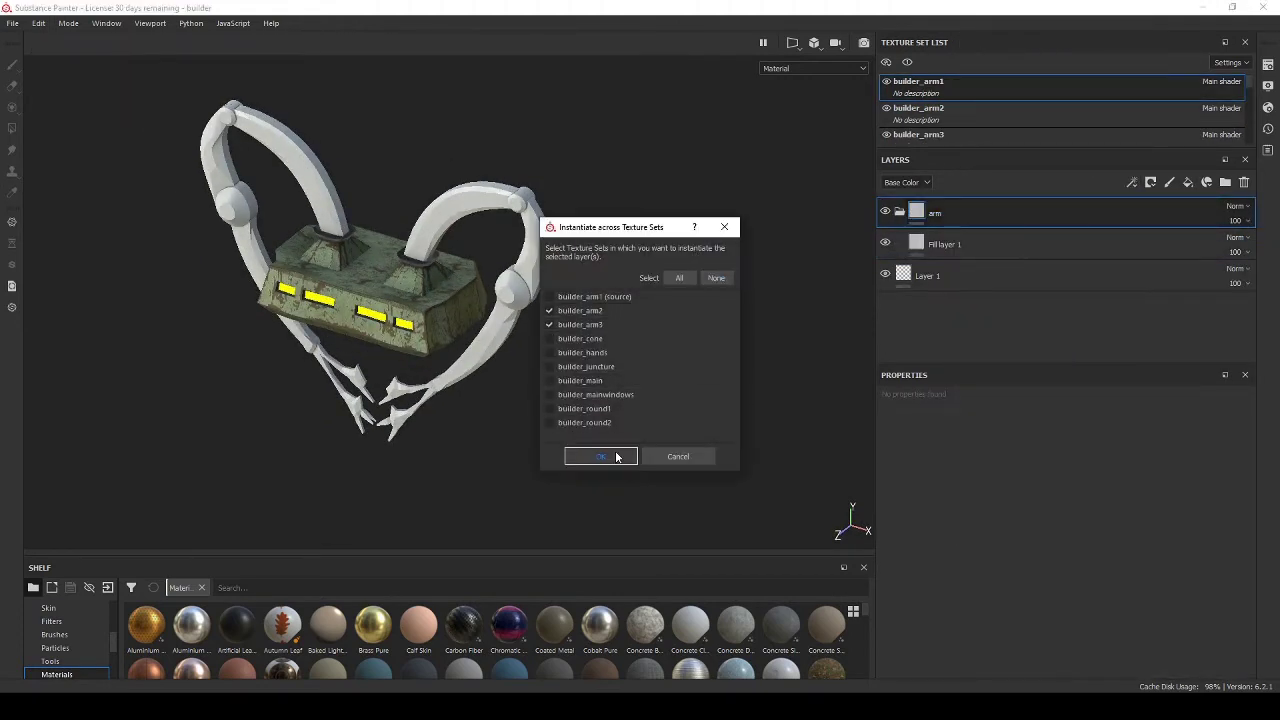
pyautogui.click(600, 456)
# Set the arm fill layer to a dark grey-teal base color (RGB 0.143, 0.180, 0.179), roughness 0.2948 and metallic 0.6494.
pyautogui.click(944, 244)
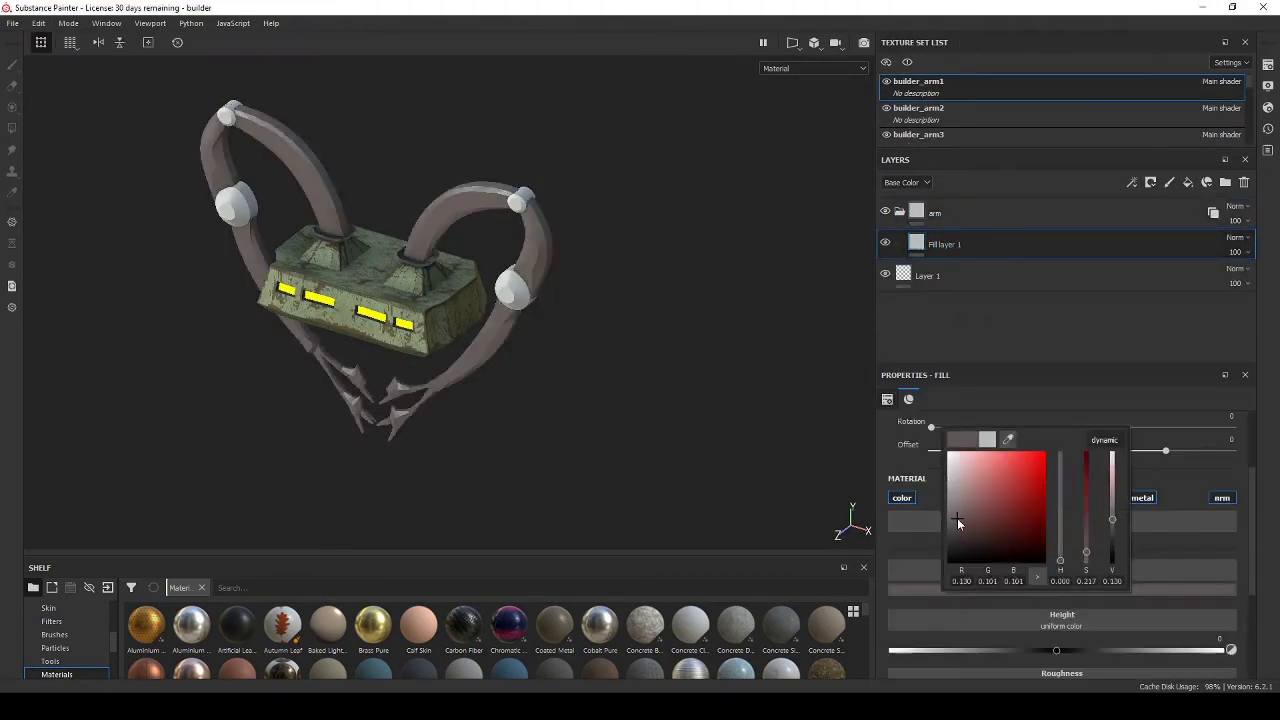
pyautogui.scroll(-5, 1149, 612)
pyautogui.click(998, 431)
pyautogui.click(1006, 514)
pyautogui.click(1117, 513)
pyautogui.click(1015, 514)
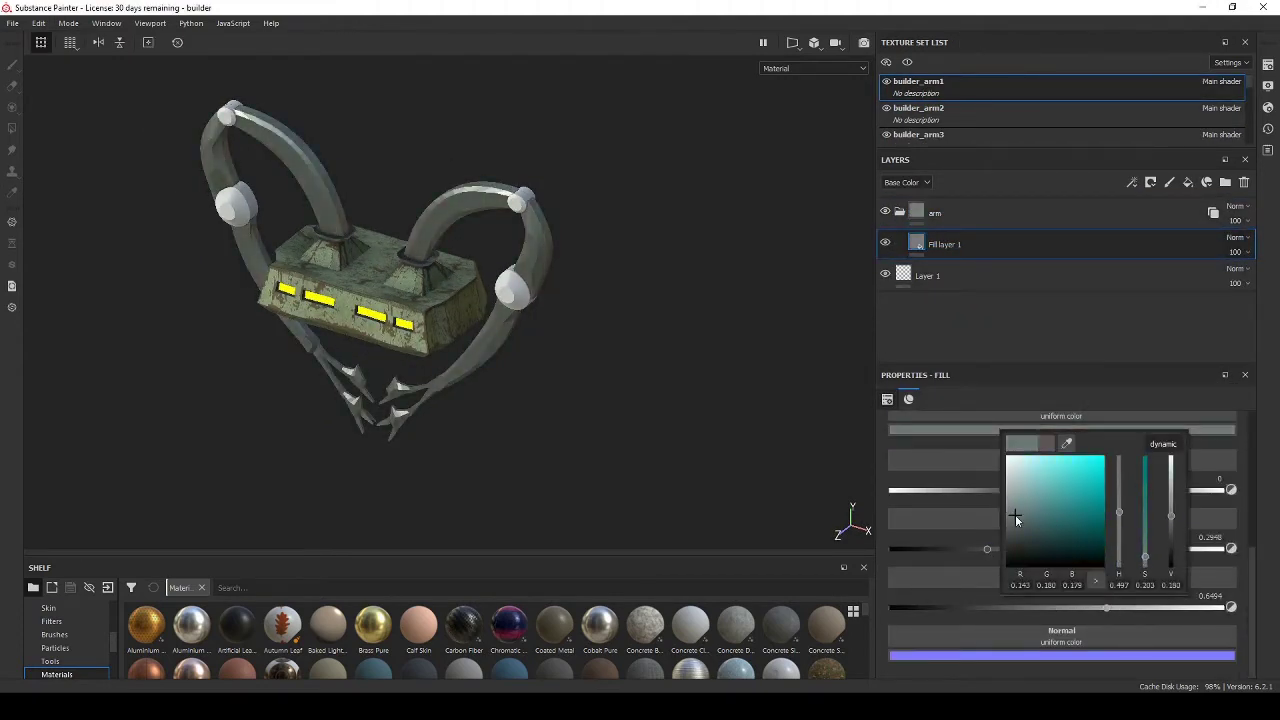
# Set the arm fill's metallic to 0.988 and roughness to 0.2669, and lighten its base color to pale grey-teal.
pyautogui.moveTo(1106, 608); pyautogui.dragTo(1203, 608)
pyautogui.moveTo(987, 549); pyautogui.dragTo(978, 549)
pyautogui.click(998, 431)
pyautogui.click(1014, 483)
pyautogui.moveTo(1014, 484); pyautogui.dragTo(1016, 491)
pyautogui.keyDown('alt'); pyautogui.moveTo(600, 270); pyautogui.dragTo(460, 235); pyautogui.keyUp('alt')
pyautogui.click(1115, 250)
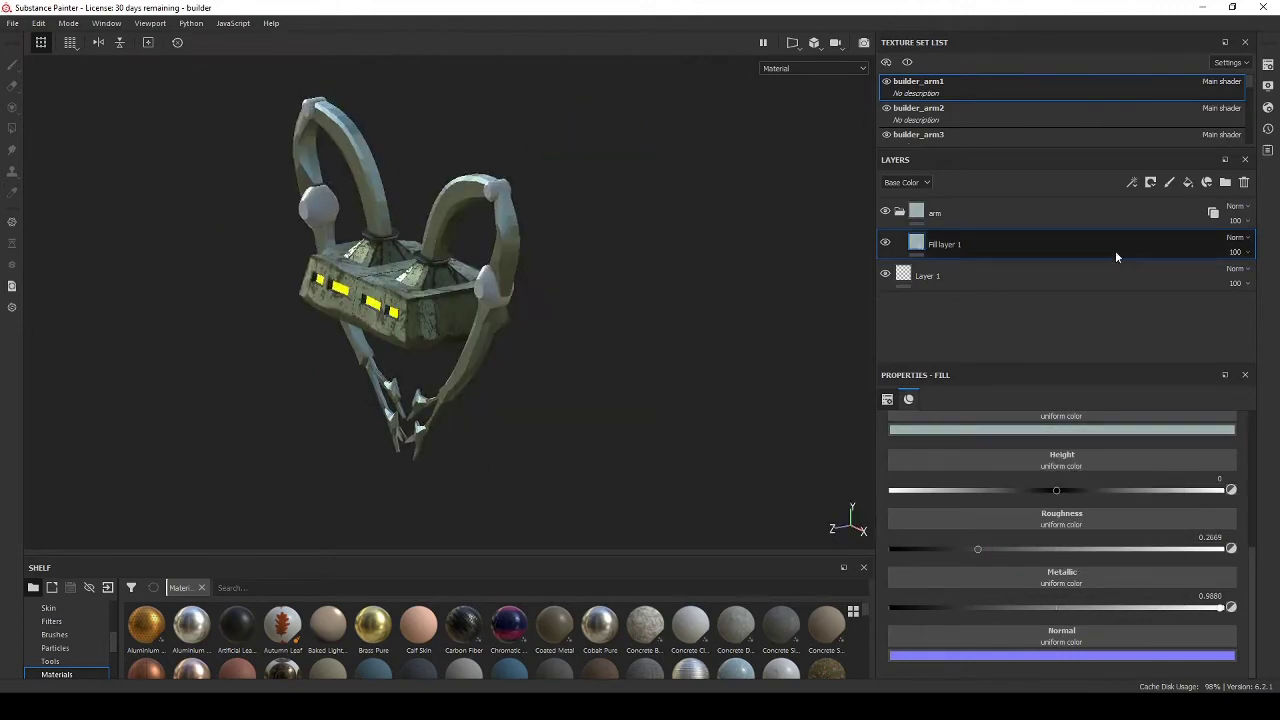
# Duplicate the arm fill layer and give the copy roughness 0.8725, metallic 0.4004 and a darker grey-teal base color.
pyautogui.hotkey('ctrl', 'd')
pyautogui.moveTo(1117, 549); pyautogui.dragTo(1181, 549)
pyautogui.moveTo(1181, 608); pyautogui.dragTo(1022, 608)
pyautogui.click(1013, 429)
pyautogui.click(1029, 508)
# Mask the darker arm fill with a black mask driven by a Metal Edge Wear generator and raise its wear level.
pyautogui.rightClick(937, 256)
pyautogui.click(986, 420)
pyautogui.click(1022, 422)
pyautogui.click(1107, 538)
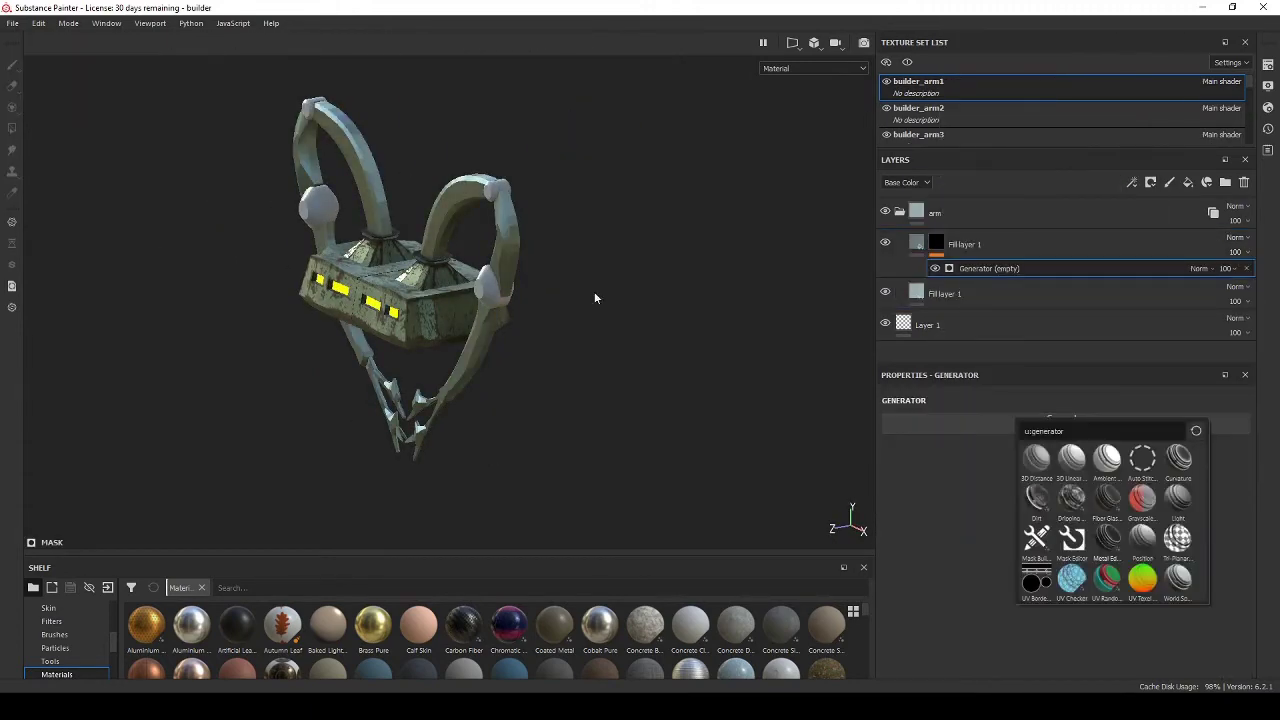
pyautogui.scroll(5, 594, 291)
pyautogui.moveTo(1154, 523); pyautogui.dragTo(1204, 523)
pyautogui.keyDown('alt'); pyautogui.moveTo(600, 250); pyautogui.dragTo(286, 240); pyautogui.keyUp('alt')
pyautogui.scroll(-5, 498, 304)
# Tint the base color of the arm's bottom fill layer pale cyan.
pyautogui.click(1010, 294)
pyautogui.click(1013, 430)
pyautogui.click(1014, 460)
pyautogui.moveTo(1181, 608); pyautogui.dragTo(1220, 608)
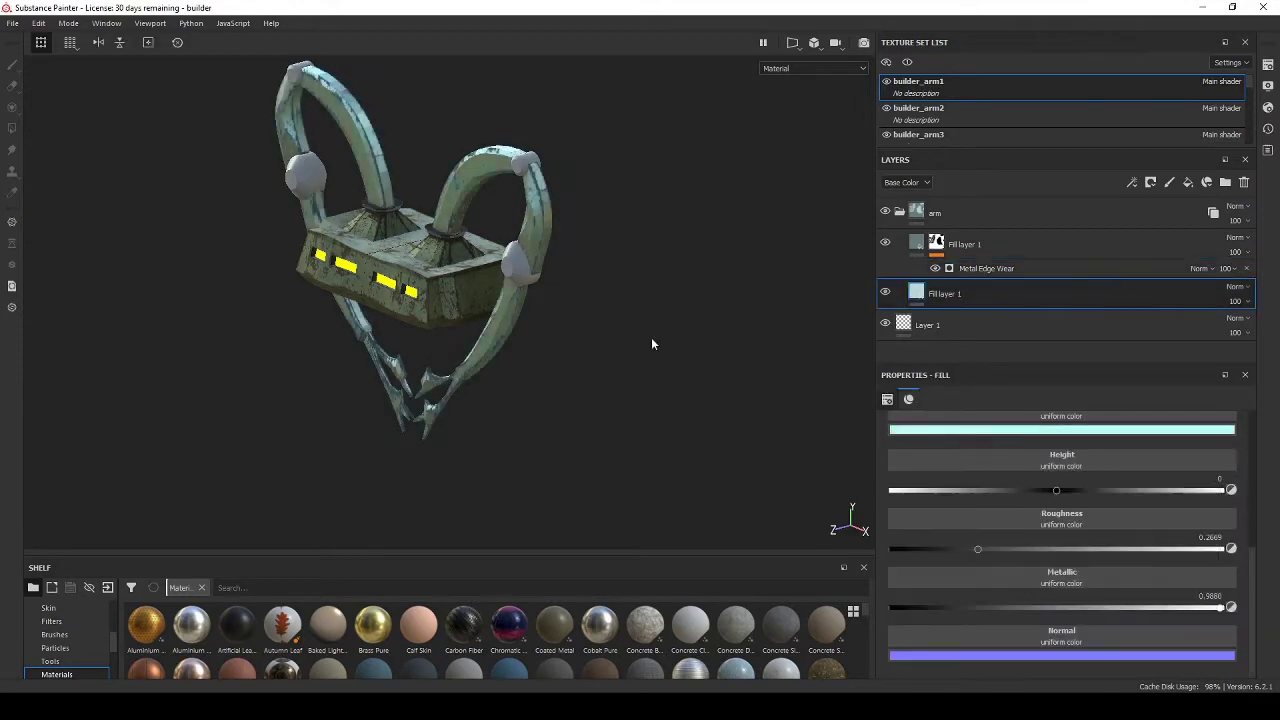
pyautogui.keyDown('alt'); pyautogui.moveTo(651, 343); pyautogui.dragTo(620, 300); pyautogui.keyUp('alt')
# Duplicate the arm's bottom fill as a color-only layer, tinting the copy pale violet and the original pale blue.
pyautogui.hotkey('ctrl', 'd')
pyautogui.click(1268, 64)
pyautogui.click(1229, 269)
pyautogui.click(1230, 286)
pyautogui.click(1019, 533)
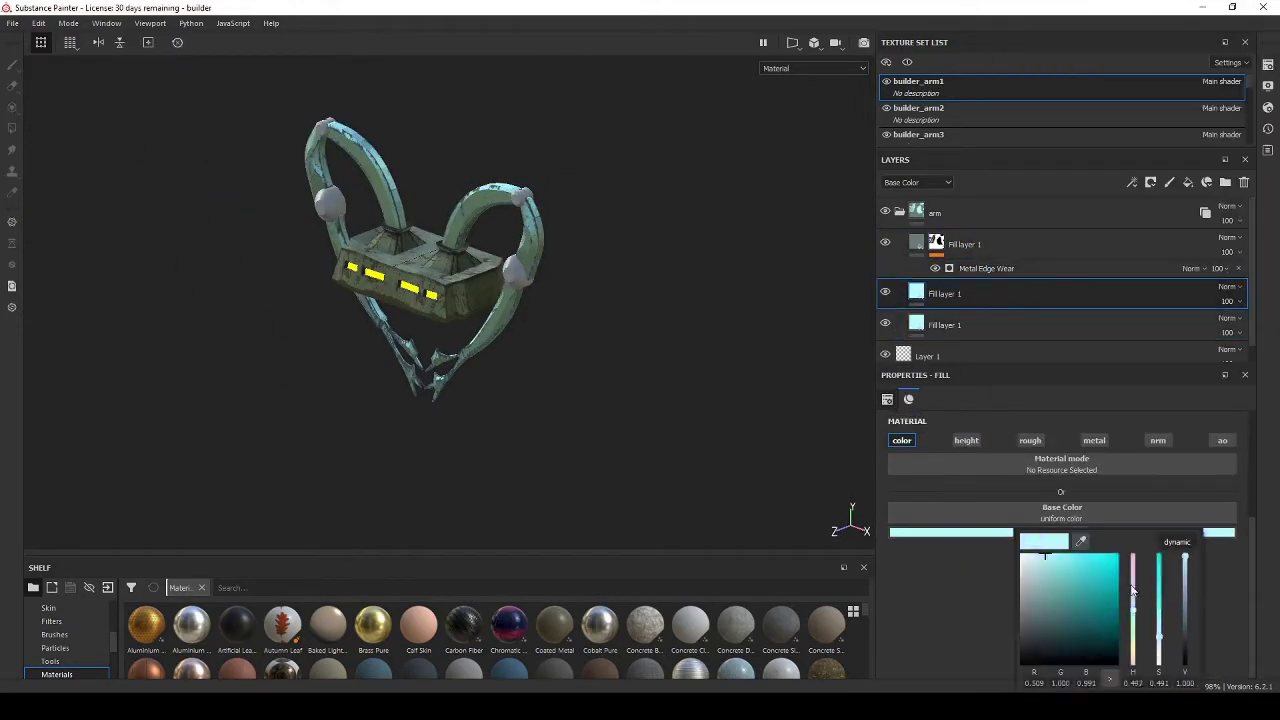
pyautogui.moveTo(1136, 613); pyautogui.dragTo(1136, 597)
pyautogui.click(1010, 325)
pyautogui.click(1091, 534)
pyautogui.moveTo(1209, 619); pyautogui.dragTo(1180, 589)
pyautogui.click(1010, 294)
pyautogui.click(1066, 534)
# Give the pale violet arm fill a black mask with a 3D Linear Gradient generator and tune its contrast.
pyautogui.rightClick(926, 294)
pyautogui.click(975, 308)
pyautogui.rightClick(938, 288)
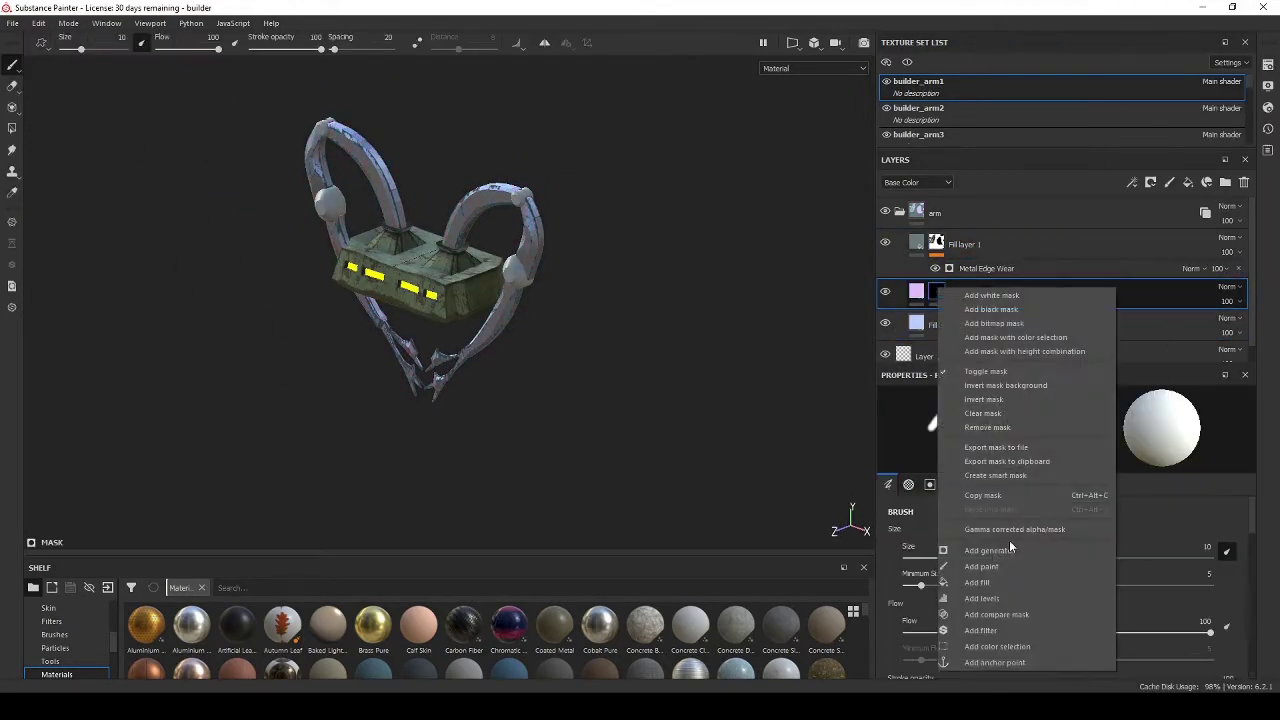
pyautogui.click(1009, 548)
pyautogui.moveTo(892, 534); pyautogui.dragTo(1279, 562)
pyautogui.moveTo(982, 533); pyautogui.dragTo(892, 534)
pyautogui.keyDown('alt'); pyautogui.moveTo(540, 330); pyautogui.dragTo(400, 260); pyautogui.keyUp('alt')
pyautogui.scroll(3, 440, 366)
# Add a fill with only color and ambient occlusion at the top of the arm folder, with ambient occlusion 0.3924.
pyautogui.click(1188, 183)
pyautogui.moveTo(972, 294); pyautogui.dragTo(972, 236)
pyautogui.keyDown('alt'); pyautogui.click(902, 440); pyautogui.keyUp('alt')
pyautogui.click(1063, 534)
pyautogui.moveTo(1066, 597); pyautogui.dragTo(1066, 620)
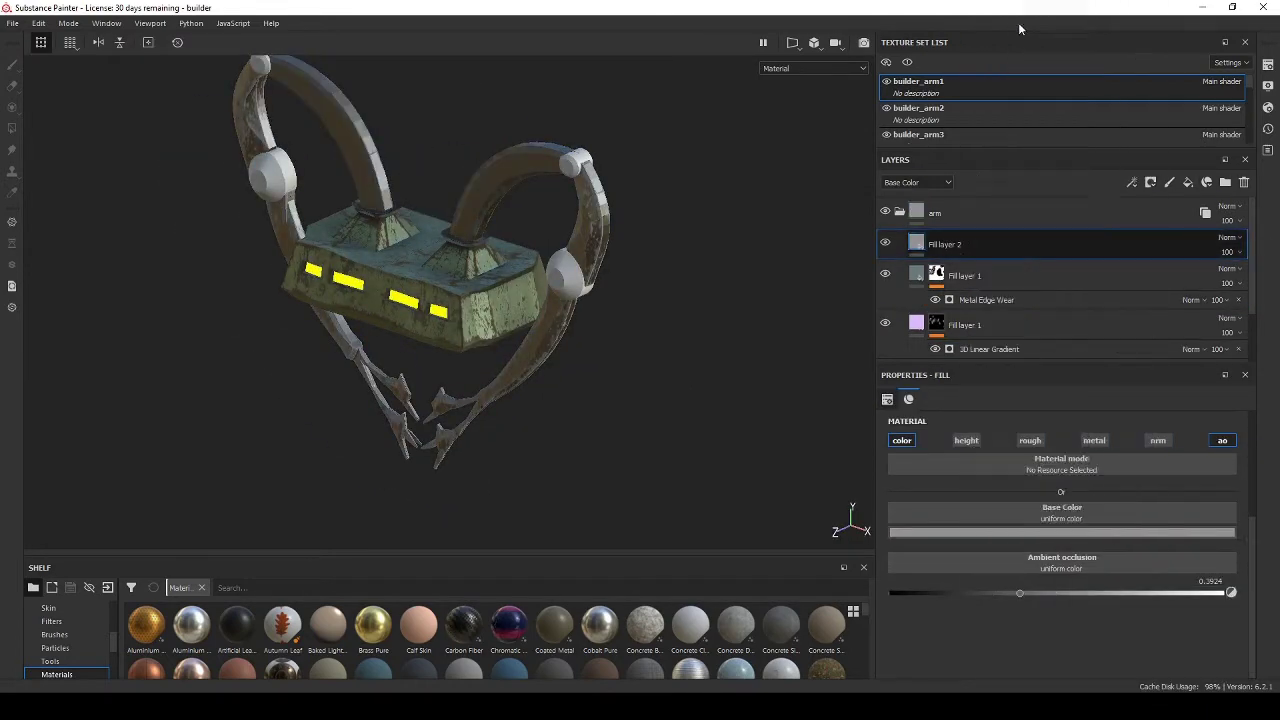
# Mask the new arm fill with a Dirt generator and darken its base color to near black.
pyautogui.rightClick(938, 244)
pyautogui.click(1000, 424)
pyautogui.click(1077, 500)
pyautogui.keyDown('alt'); pyautogui.moveTo(540, 330); pyautogui.dragTo(525, 345); pyautogui.keyUp('alt')
pyautogui.click(918, 243)
pyautogui.click(1063, 534)
pyautogui.moveTo(1040, 610); pyautogui.dragTo(986, 649)
pyautogui.keyDown('alt'); pyautogui.moveTo(560, 330); pyautogui.dragTo(510, 348); pyautogui.keyUp('alt')
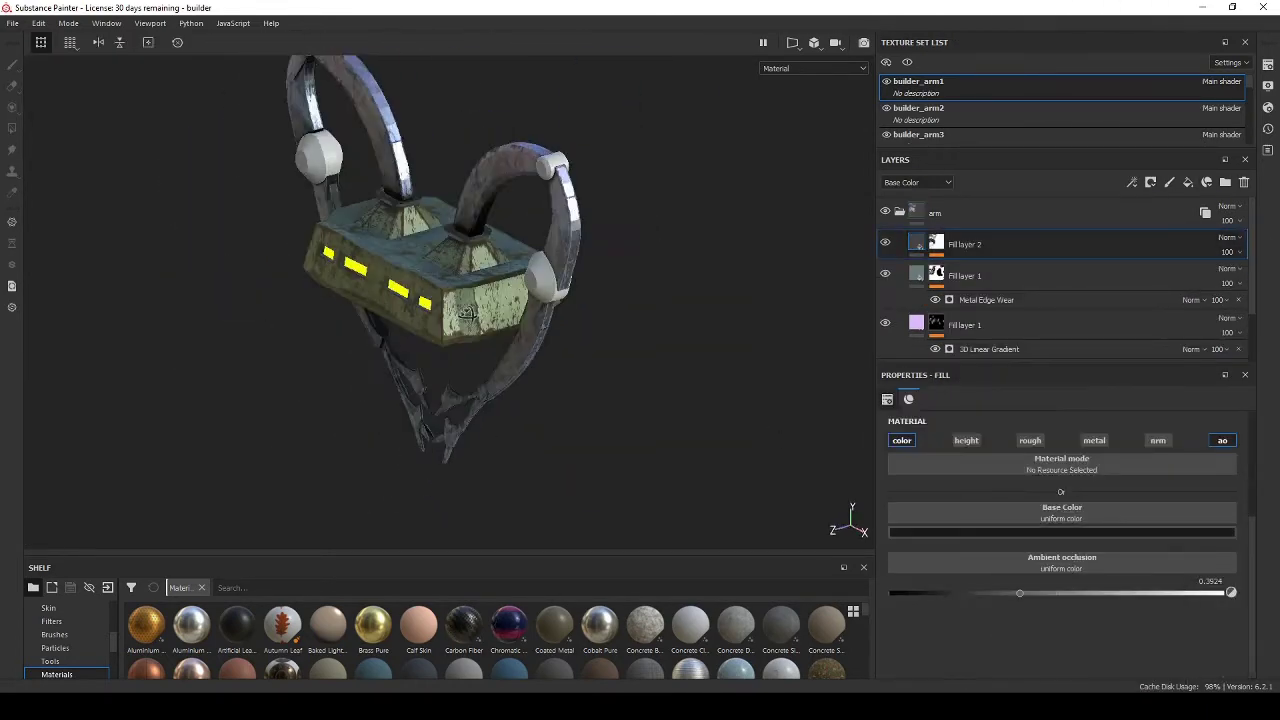
# Set the Dirt Level of the dark arm fill's generator to 0.59.
pyautogui.click(936, 242)
pyautogui.click(966, 268)
pyautogui.moveTo(1153, 523); pyautogui.dragTo(1048, 524)
pyautogui.keyDown('alt'); pyautogui.moveTo(480, 300); pyautogui.dragTo(540, 320); pyautogui.keyUp('alt')
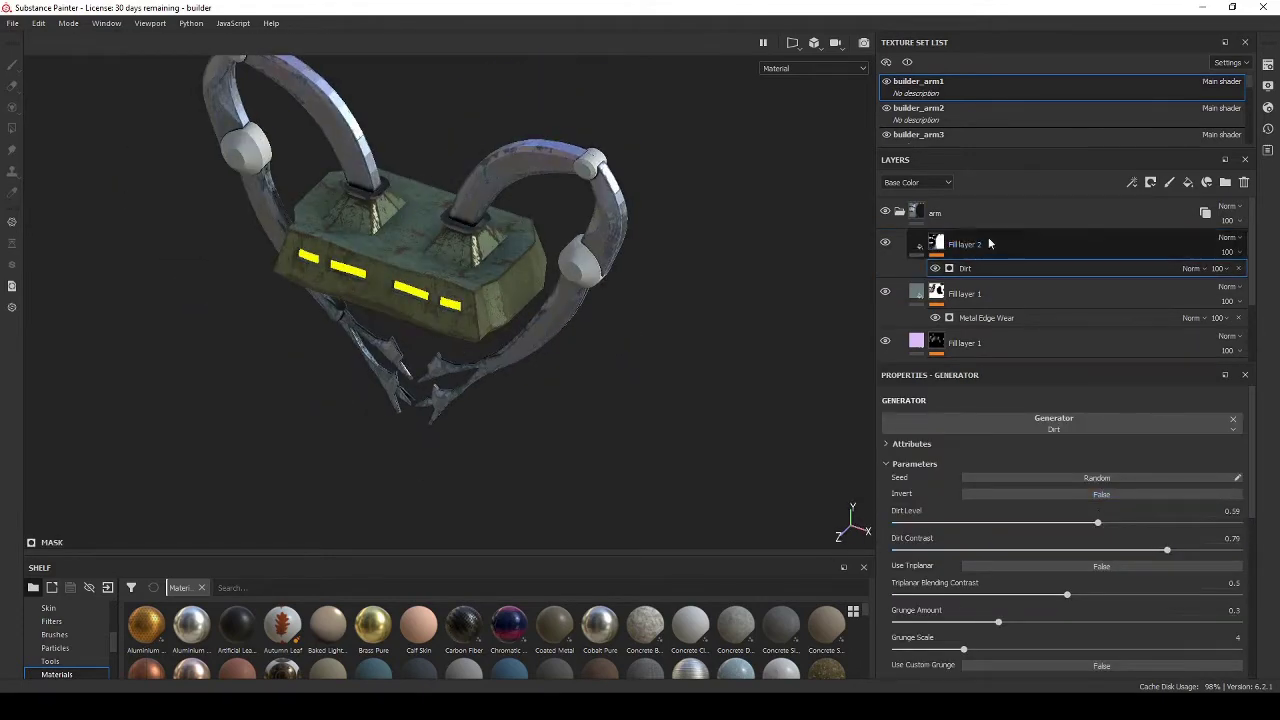
# Remove the dark dirt fill from the arm folder and select the arm's edge-wear fill.
pyautogui.scroll(-3, 991, 240)
pyautogui.click(936, 257)
pyautogui.click(936, 218)
pyautogui.click(917, 226)
pyautogui.scroll(-10, 1060, 560)
pyautogui.moveTo(1154, 660); pyautogui.dragTo(1131, 658)
pyautogui.keyDown('shift'); pyautogui.moveTo(430, 265); pyautogui.dragTo(467, 265, button='right'); pyautogui.keyUp('shift')
pyautogui.scroll(2, 1060, 560)
pyautogui.keyDown('alt'); pyautogui.moveTo(560, 300); pyautogui.dragTo(513, 263); pyautogui.keyUp('alt')
pyautogui.scroll(-2, 513, 263)
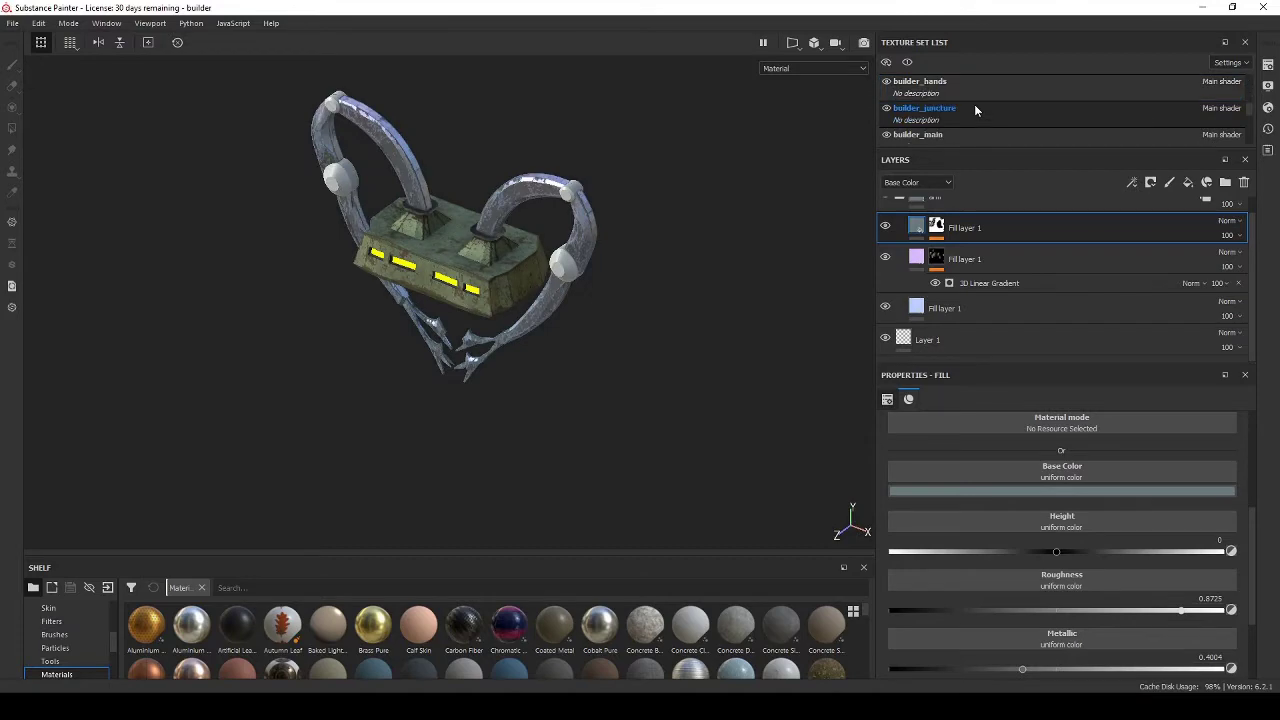
# In builder_round1, create a folder named round containing a fill layer with a brown base color.
pyautogui.scroll(-5, 975, 106)
pyautogui.click(970, 87)
pyautogui.click(1225, 182)
pyautogui.doubleClick(940, 213)
pyautogui.write('round')
pyautogui.click(1188, 182)
pyautogui.moveTo(965, 213); pyautogui.dragTo(950, 244)
pyautogui.click(1068, 490)
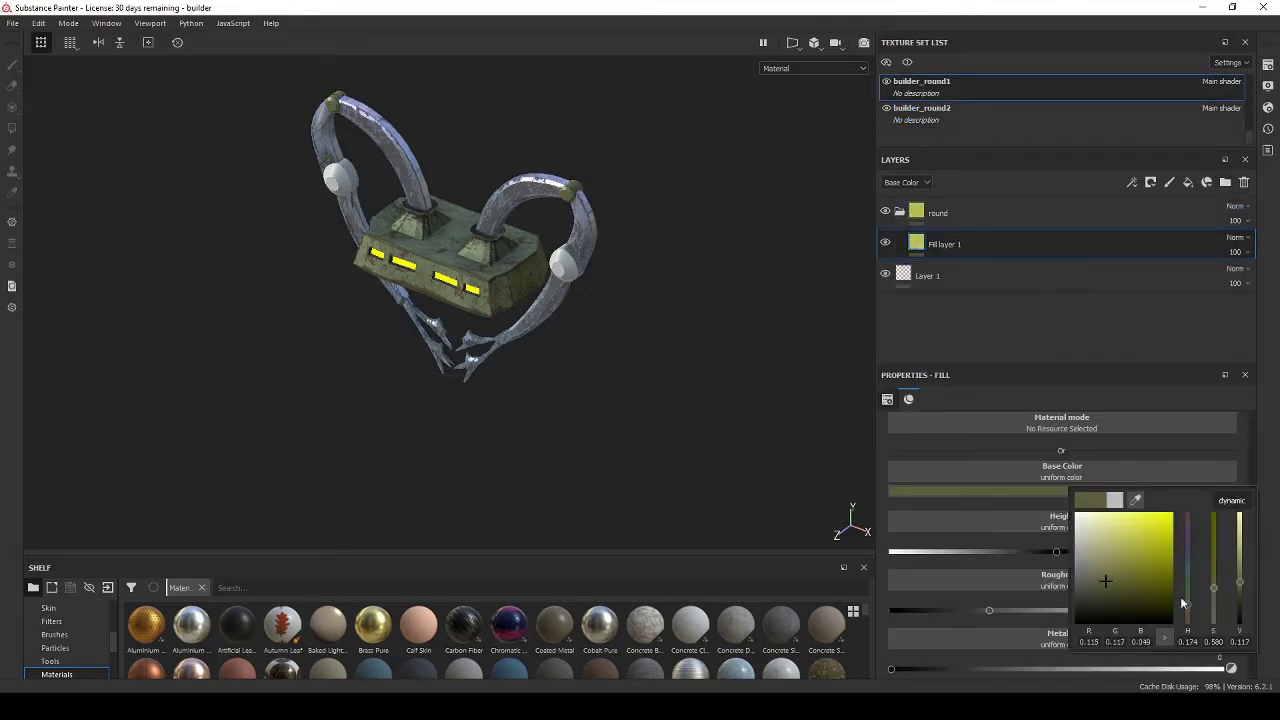
pyautogui.moveTo(1187, 604); pyautogui.dragTo(1187, 622)
# Instantiate the round folder into the builder_round2 texture set.
pyautogui.rightClick(1026, 213)
pyautogui.click(1100, 277)
pyautogui.click(614, 459)
# Set the round fill's metallic to 1 and roughness to about 0.09, and lighten its base color to pale copper.
pyautogui.click(1000, 245)
pyautogui.moveTo(1158, 668); pyautogui.dragTo(1224, 668)
pyautogui.moveTo(989, 610); pyautogui.dragTo(920, 610)
pyautogui.scroll(3, 509, 264)
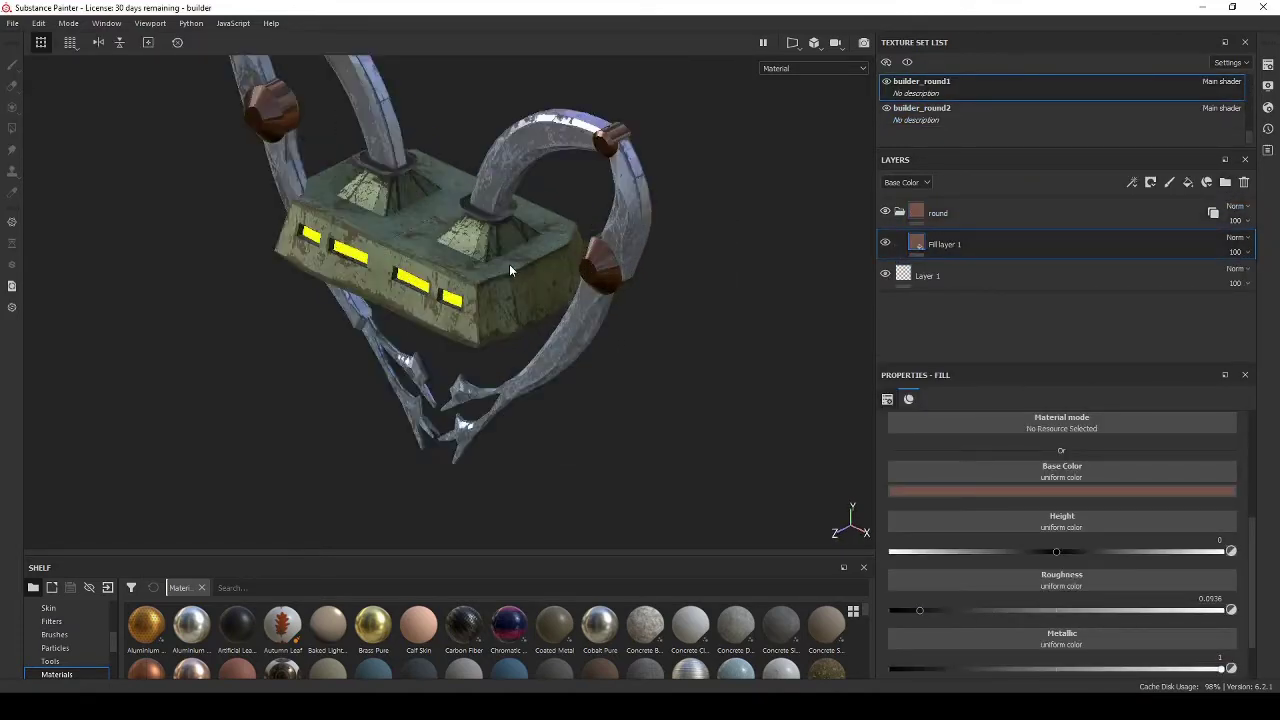
pyautogui.keyDown('alt'); pyautogui.moveTo(509, 264); pyautogui.dragTo(550, 255); pyautogui.keyUp('alt')
pyautogui.click(1070, 490)
pyautogui.moveTo(1090, 590); pyautogui.dragTo(1080, 547)
# Duplicate the copper round fill and give the copy higher roughness, lower metallic and a dark brown base color.
pyautogui.hotkey('ctrl', 'd')
pyautogui.moveTo(920, 610); pyautogui.dragTo(1128, 610)
pyautogui.moveTo(1221, 669); pyautogui.dragTo(1047, 669)
pyautogui.click(1070, 490)
pyautogui.moveTo(1080, 547); pyautogui.dragTo(1086, 602)
pyautogui.rightClick(988, 244)
pyautogui.click(1050, 22)
# Mask the dark brown round fill with a Metal Edge Wear generator and raise its wear level to about 0.8.
pyautogui.rightClick(938, 243)
pyautogui.click(990, 420)
pyautogui.click(1060, 423)
pyautogui.click(1111, 537)
pyautogui.keyDown('alt'); pyautogui.moveTo(560, 320); pyautogui.dragTo(863, 358); pyautogui.keyUp('alt')
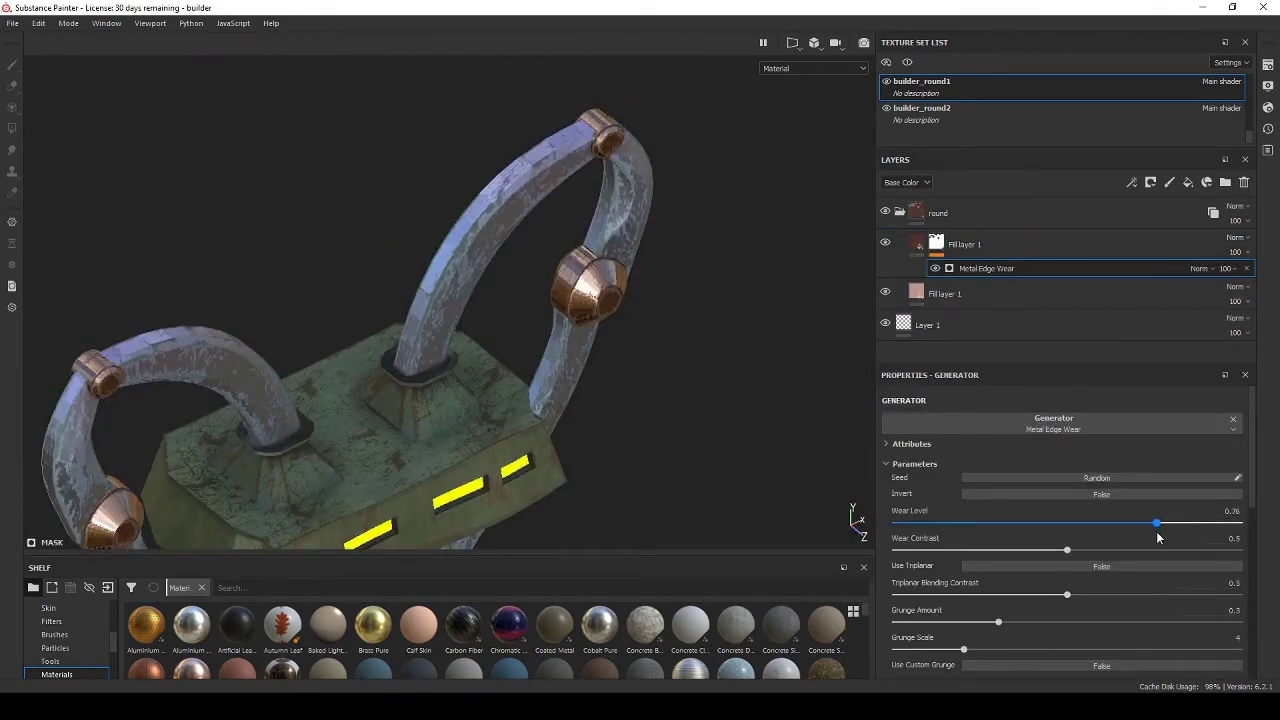
pyautogui.moveTo(1157, 533); pyautogui.dragTo(1174, 533)
pyautogui.scroll(-4, 500, 300)
pyautogui.keyDown('alt'); pyautogui.moveTo(400, 300); pyautogui.dragTo(480, 345); pyautogui.keyUp('alt')
pyautogui.scroll(1, 945, 100)
# In builder_main, set the UV Border Distance generator's balance to about 0.14.
pyautogui.click(922, 84)
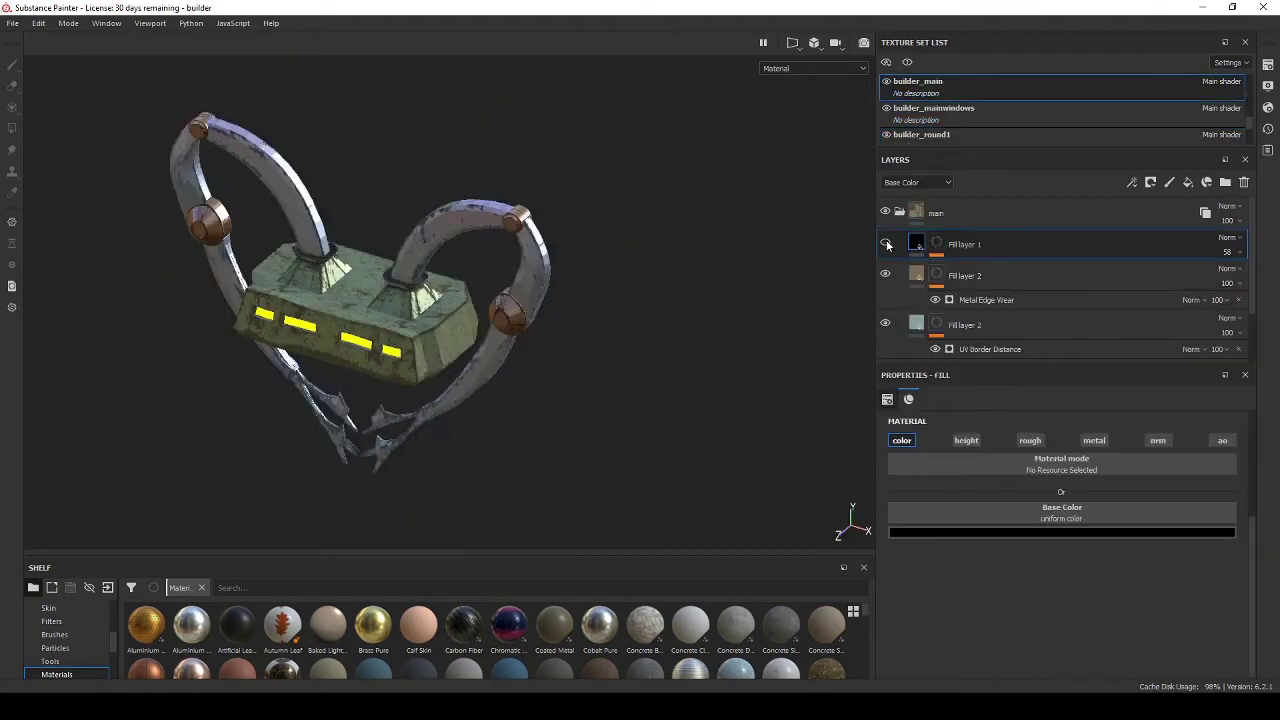
pyautogui.click(981, 299)
pyautogui.click(990, 349)
pyautogui.scroll(-1, 881, 259)
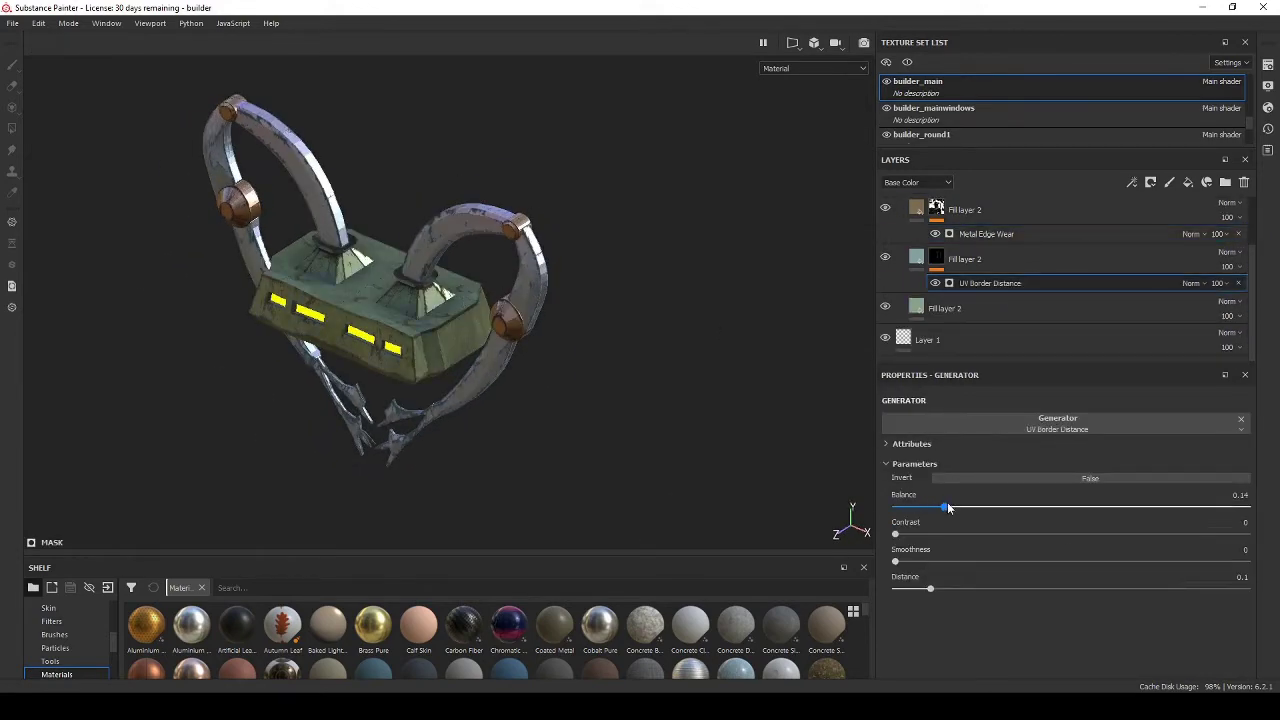
pyautogui.moveTo(949, 508); pyautogui.dragTo(941, 508)
pyautogui.keyDown('alt'); pyautogui.moveTo(460, 320); pyautogui.dragTo(520, 300); pyautogui.keyUp('alt')
# Give the UV border fill a light cyan base color and enable its metallic at 1 and roughness at 0.
pyautogui.click(916, 259)
pyautogui.click(1062, 531)
pyautogui.moveTo(1050, 580)
pyautogui.mouseDown()
pyautogui.moveTo(1071, 566)
pyautogui.moveTo(1058, 578)
pyautogui.mouseUp()
pyautogui.keyDown('alt'); pyautogui.moveTo(490, 330); pyautogui.dragTo(534, 320); pyautogui.keyUp('alt')
pyautogui.click(1094, 441)
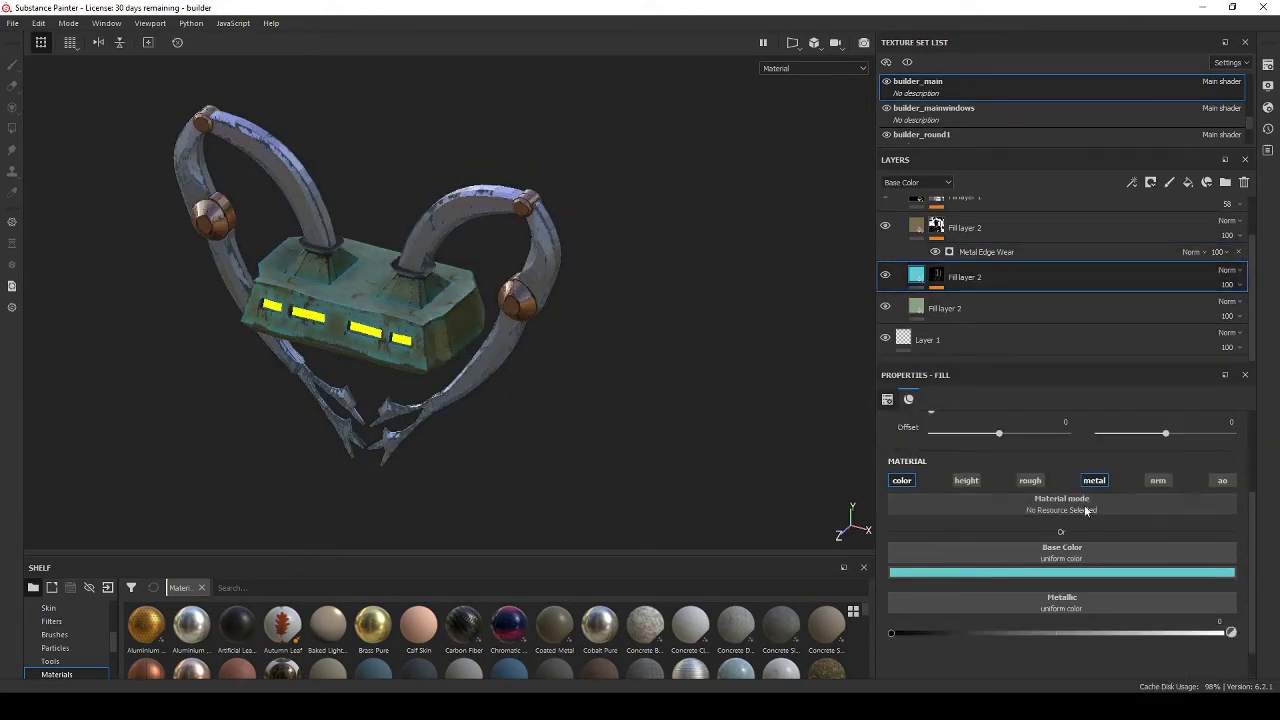
pyautogui.click(1030, 480)
pyautogui.keyDown('alt'); pyautogui.moveTo(430, 340); pyautogui.dragTo(480, 290); pyautogui.keyUp('alt')
pyautogui.click(1062, 533)
pyautogui.moveTo(1097, 580); pyautogui.dragTo(1079, 577)
pyautogui.keyDown('alt'); pyautogui.moveTo(480, 290); pyautogui.dragTo(430, 340); pyautogui.keyUp('alt')
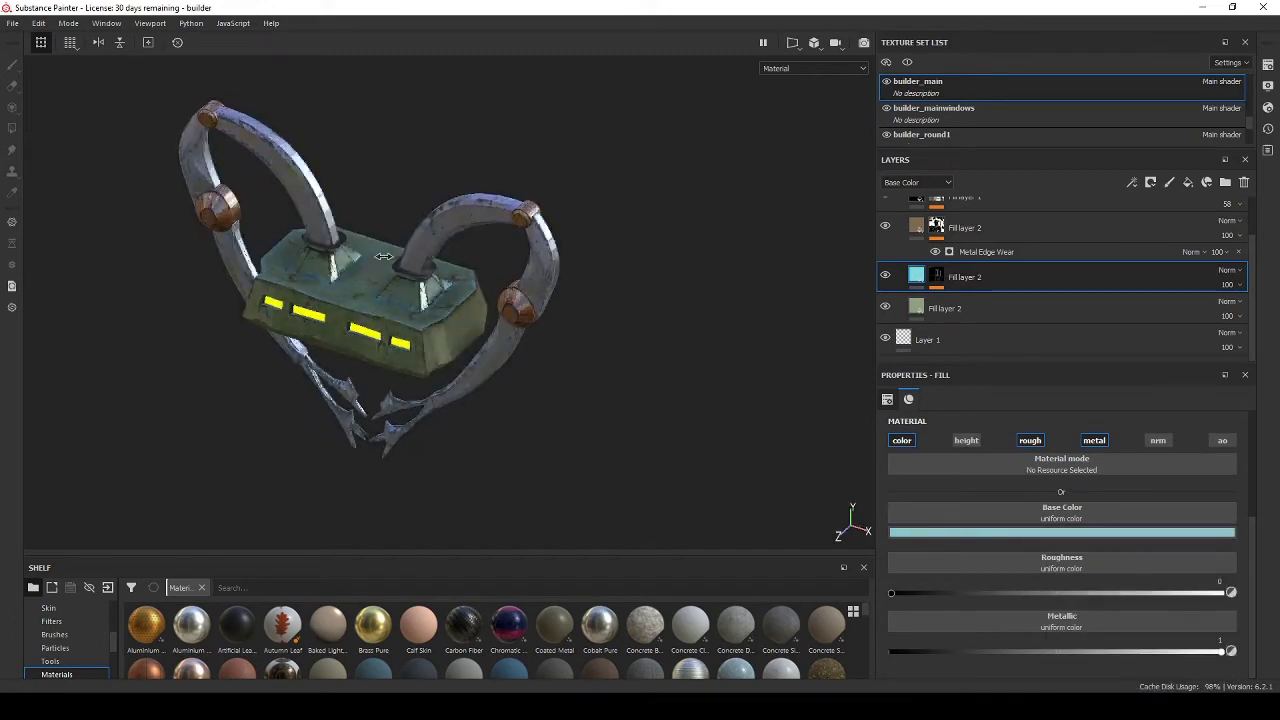
# Enable the height, normal and ambient occlusion channels on the UV border fill and set its height to about 0.068.
pyautogui.click(966, 441)
pyautogui.click(1158, 441)
pyautogui.click(1222, 441)
pyautogui.scroll(-1, 1141, 517)
pyautogui.moveTo(1056, 552); pyautogui.dragTo(1067, 552)
pyautogui.keyDown('shift'); pyautogui.moveTo(430, 320); pyautogui.dragTo(480, 320, button='right'); pyautogui.keyUp('shift')
pyautogui.scroll(3, 450, 310)
pyautogui.moveTo(480, 320)
pyautogui.keyDown('alt'); pyautogui.mouseDown()
pyautogui.moveTo(450, 310)
pyautogui.moveTo(460, 313)
pyautogui.mouseUp(); pyautogui.keyUp('alt')
pyautogui.scroll(-3, 450, 310)
pyautogui.keyDown('shift'); pyautogui.moveTo(430, 313); pyautogui.dragTo(751, 320, button='right'); pyautogui.keyUp('shift')
pyautogui.keyDown('alt'); pyautogui.moveTo(450, 300); pyautogui.dragTo(450, 322); pyautogui.keyUp('alt')
pyautogui.keyDown('shift'); pyautogui.moveTo(450, 322); pyautogui.dragTo(560, 322, button='right'); pyautogui.keyUp('shift')
pyautogui.keyDown('alt'); pyautogui.moveTo(470, 310); pyautogui.dragTo(472, 335); pyautogui.keyUp('alt')
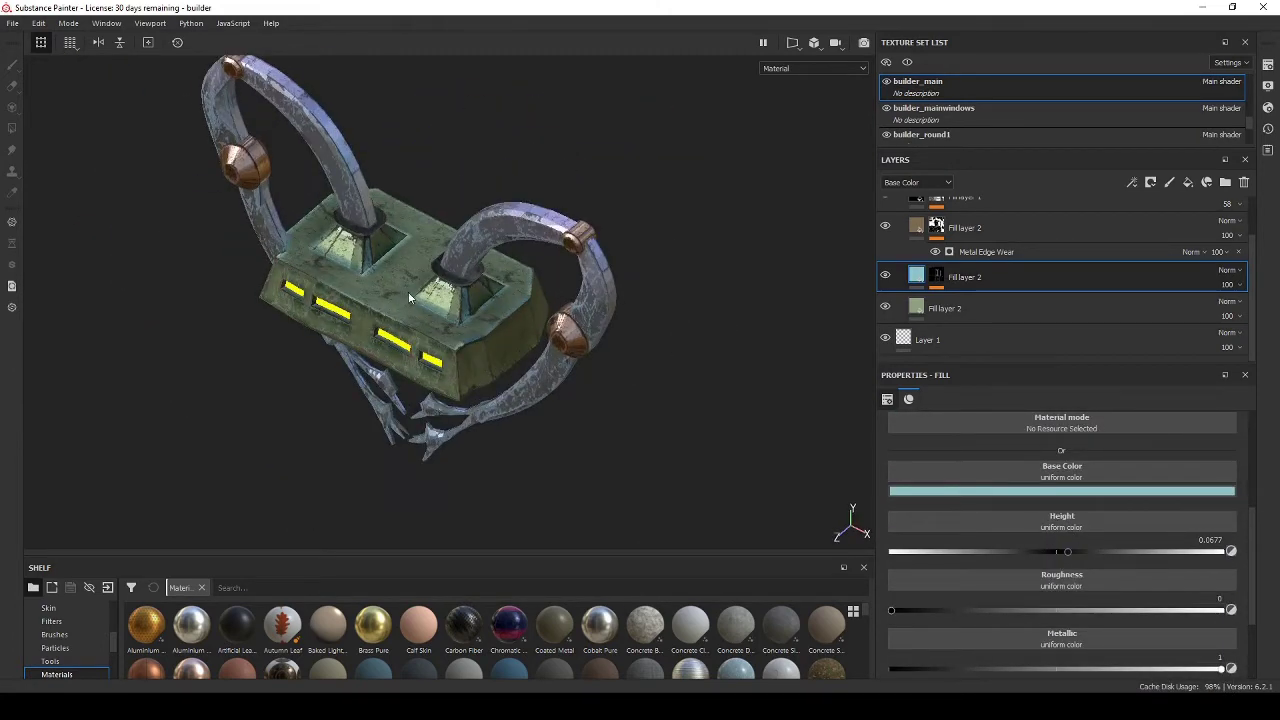
# Search the shelf for graffiti and add the graffiti smart material on top of builder_main's layers.
pyautogui.scroll(3, 960, 270)
pyautogui.click(900, 212)
pyautogui.click(279, 587)
pyautogui.write('graffi')
pyautogui.moveTo(192, 627); pyautogui.dragTo(957, 205)
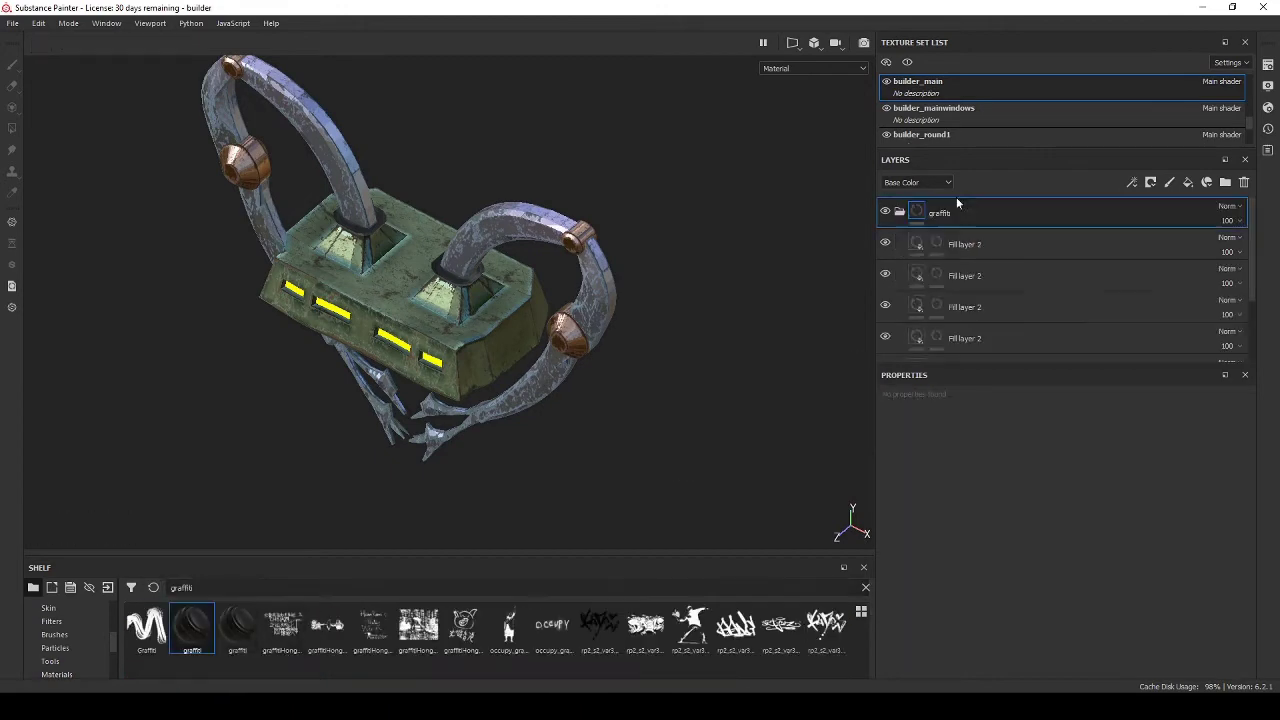
pyautogui.click(960, 244)
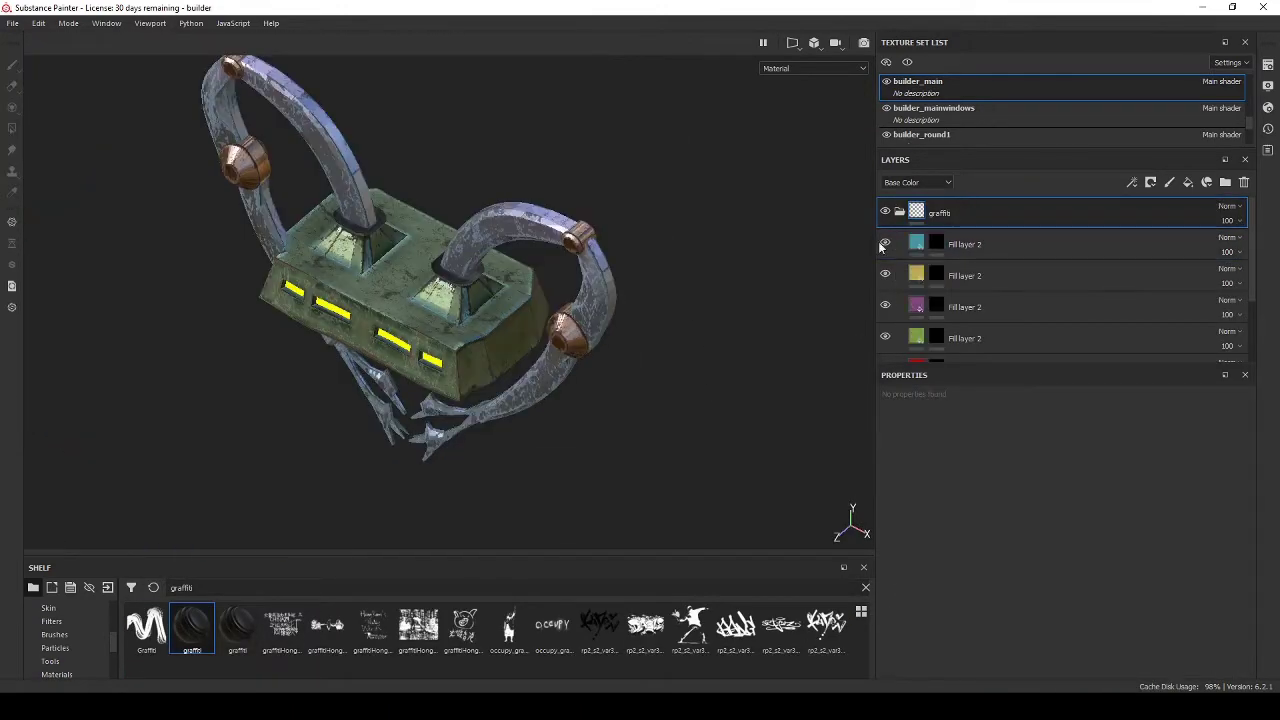
# Stamp the occupy_graffiti alpha with an enlarged brush into the teal graffiti fill's mask on the body's side panel.
pyautogui.keyDown('alt'); pyautogui.moveTo(390, 385); pyautogui.dragTo(720, 352); pyautogui.keyUp('alt')
pyautogui.scroll(3, 541, 434)
pyautogui.keyDown('alt'); pyautogui.moveTo(541, 434); pyautogui.dragTo(585, 462); pyautogui.keyUp('alt')
pyautogui.keyDown('alt'); pyautogui.moveTo(546, 468); pyautogui.dragTo(537, 416, button='middle'); pyautogui.keyUp('alt')
pyautogui.click(936, 244)
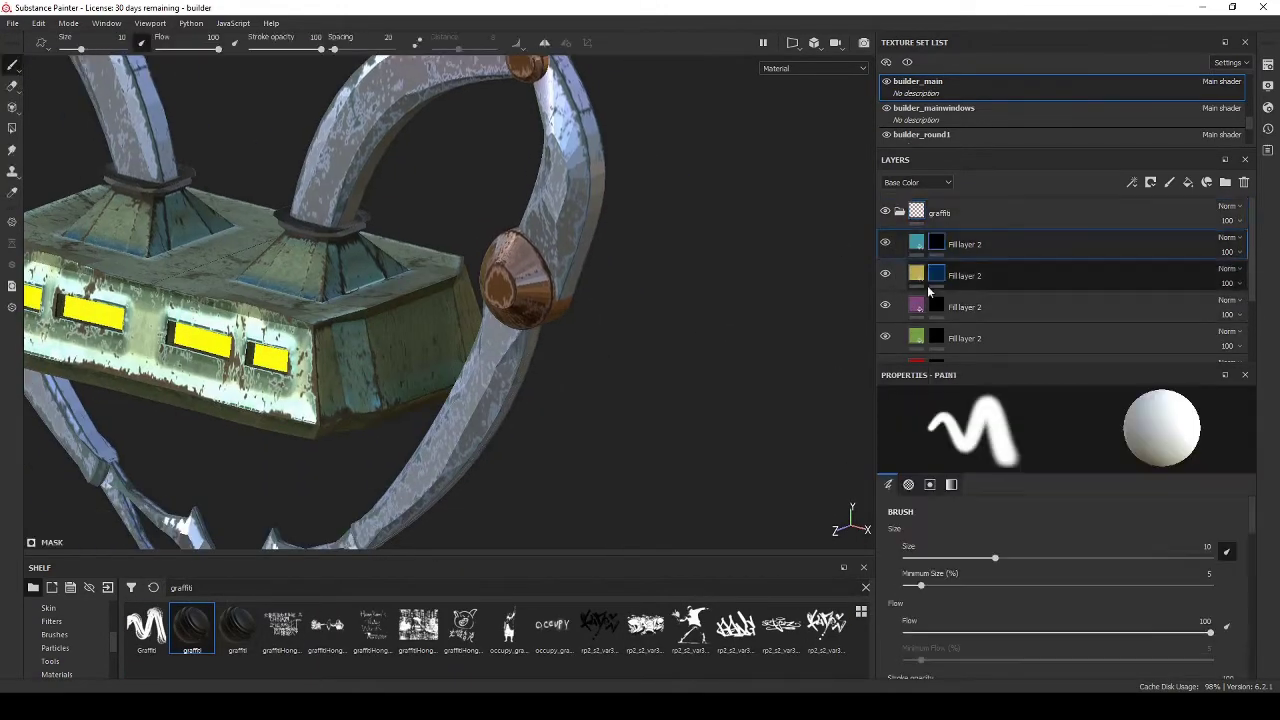
pyautogui.scroll(-2, 985, 580)
pyautogui.click(985, 528)
pyautogui.write('graffi')
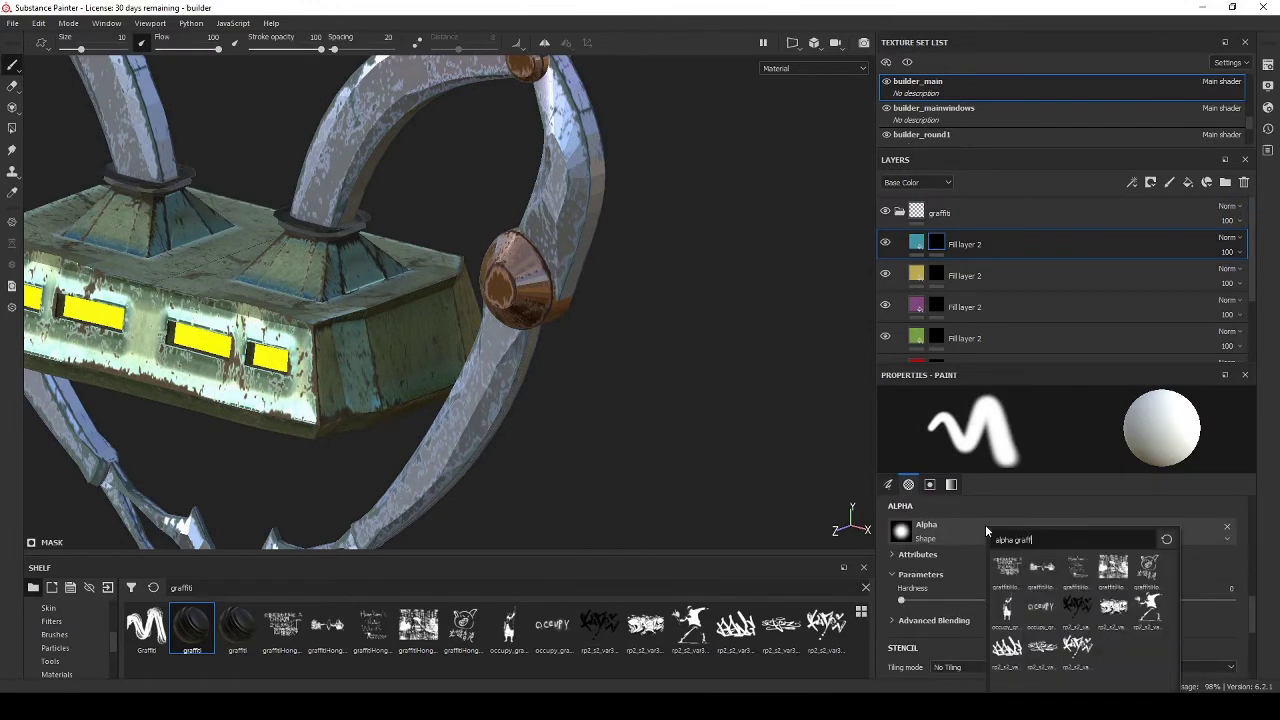
pyautogui.click(1007, 607)
pyautogui.keyDown('alt'); pyautogui.moveTo(400, 400); pyautogui.dragTo(345, 385); pyautogui.keyUp('alt')
pyautogui.scroll(5, 345, 385)
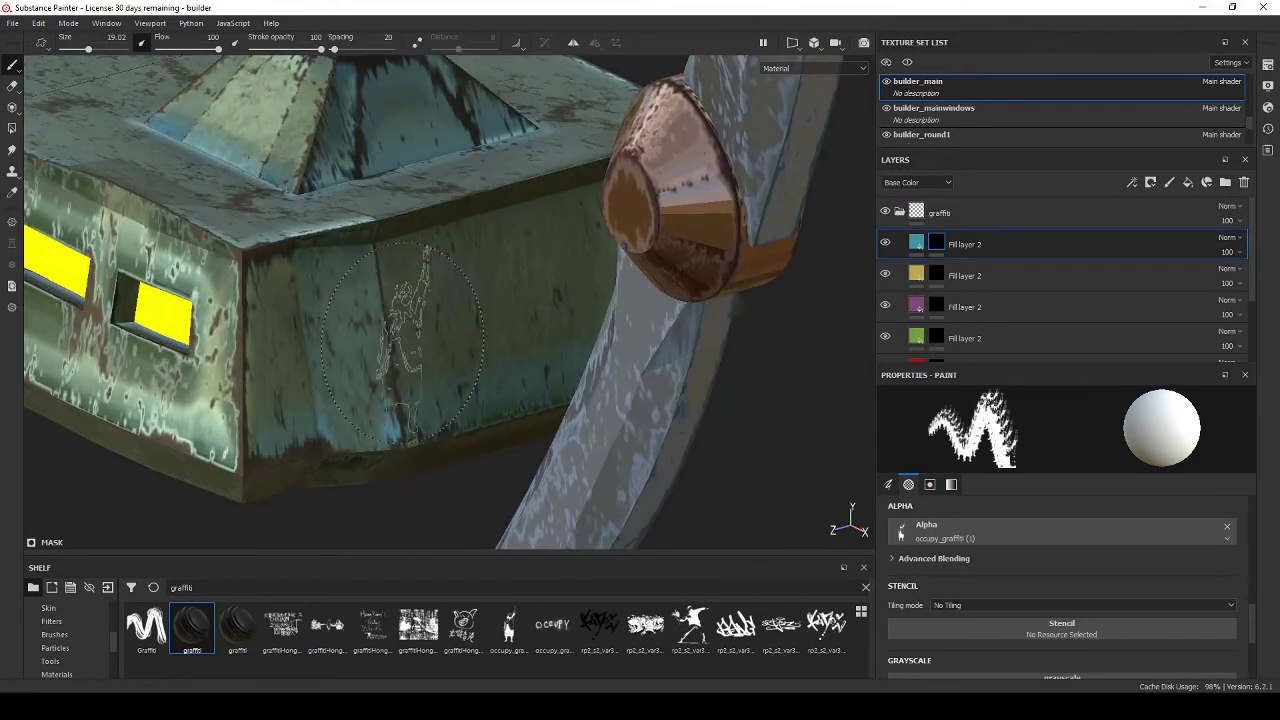
pyautogui.press(']')
# Stamp the rp2_s2_var3_graffiti_1 lettering into the yellow graffiti fill's mask beside the teal figure.
pyautogui.click(941, 283)
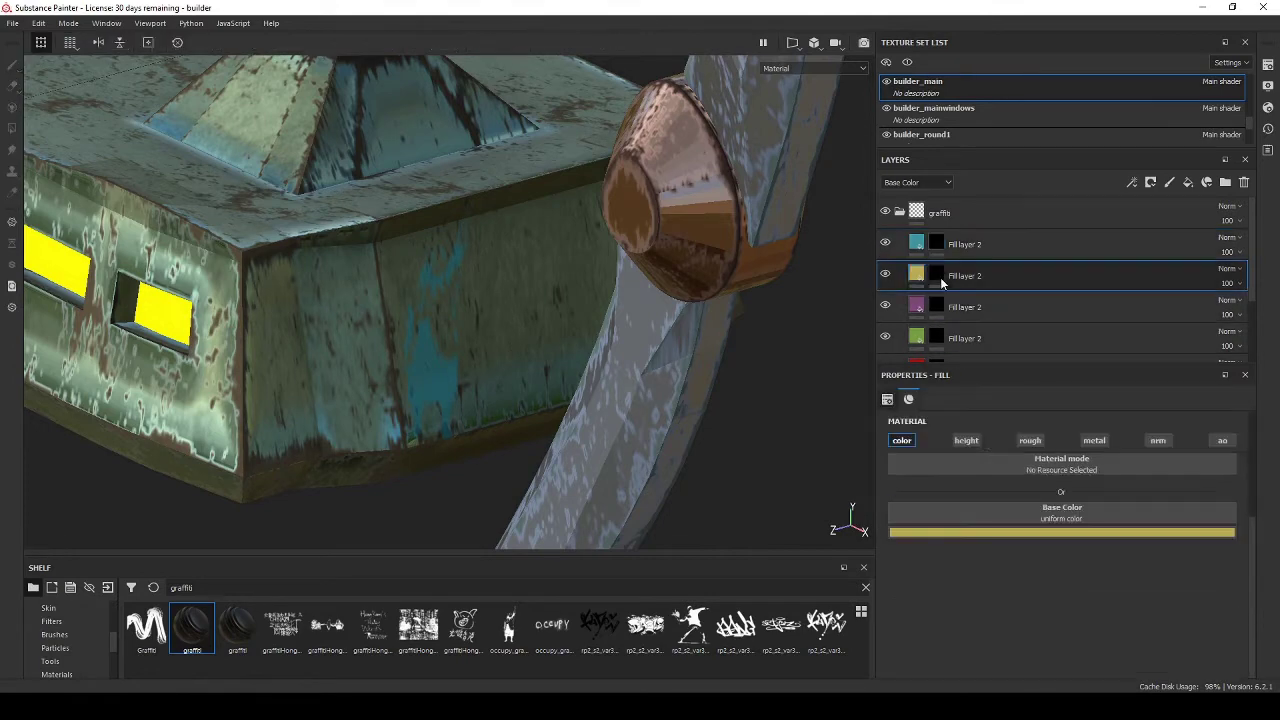
pyautogui.click(936, 275)
pyautogui.click(900, 530)
pyautogui.click(1034, 400)
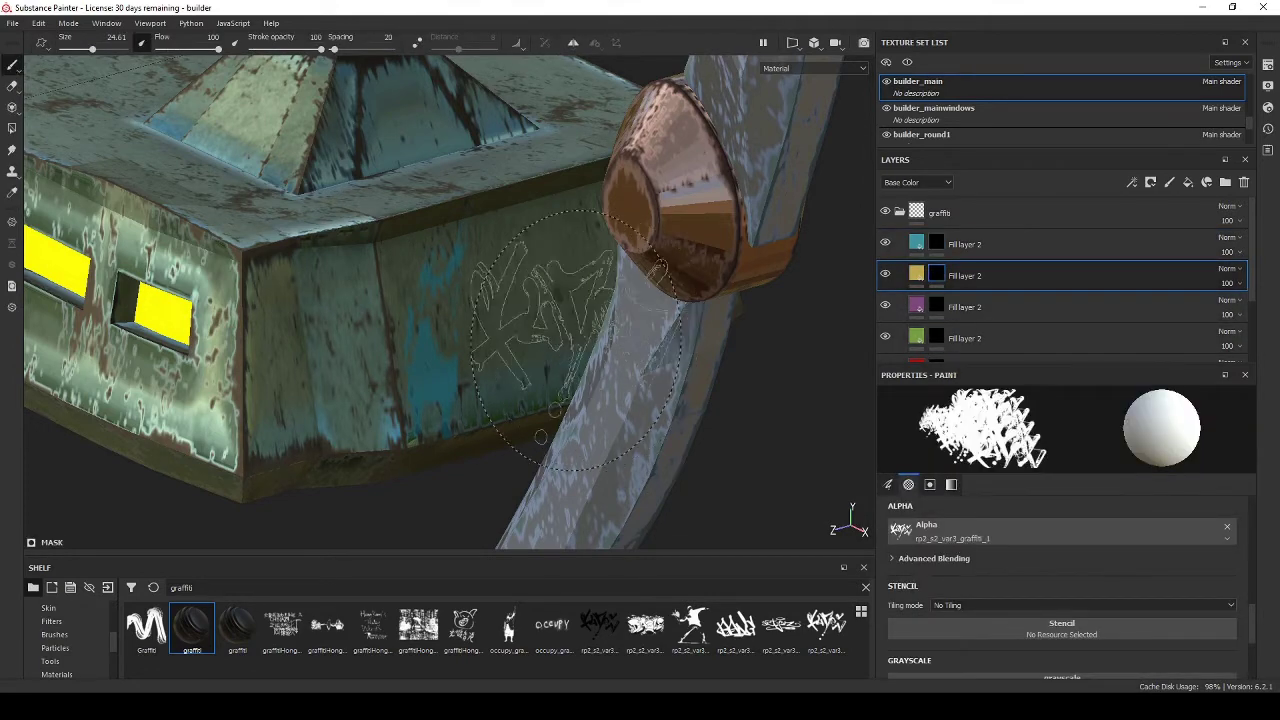
pyautogui.click(530, 290)
# Stamp the rp2_s2_var3_graffiti3 alpha into the purple graffiti fill's mask on the body's end panel, next to the yellow lettering.
pyautogui.keyDown('alt'); pyautogui.moveTo(735, 440); pyautogui.dragTo(480, 440); pyautogui.keyUp('alt')
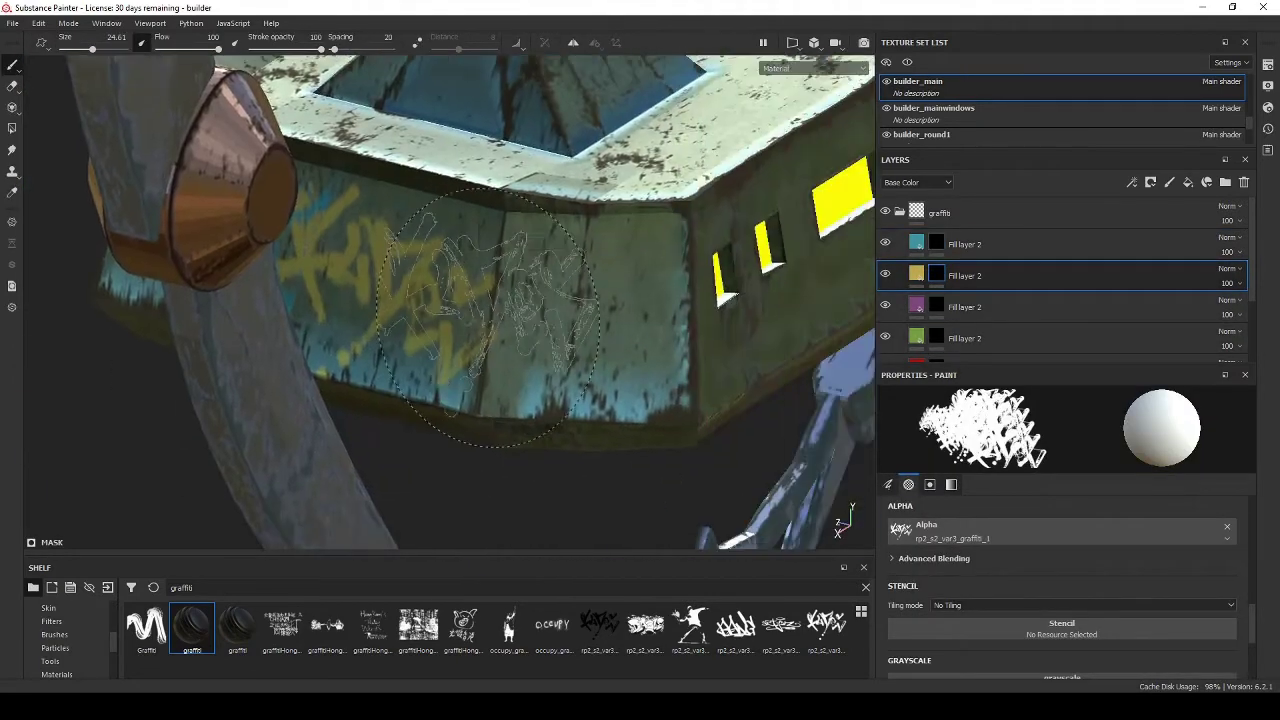
pyautogui.click(938, 308)
pyautogui.click(1088, 533)
pyautogui.click(1242, 430)
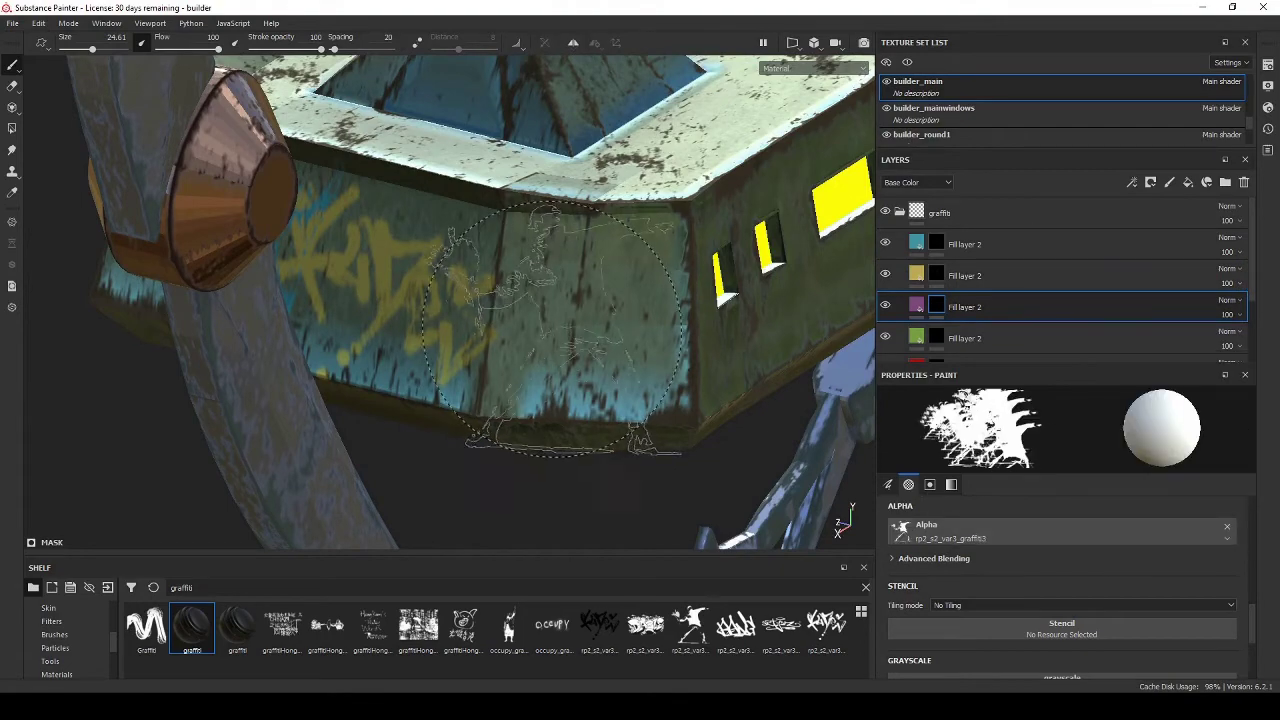
pyautogui.click(555, 329)
pyautogui.scroll(-5, 597, 443)
pyautogui.moveTo(597, 443)
pyautogui.keyDown('alt'); pyautogui.mouseDown()
pyautogui.moveTo(643, 394)
pyautogui.moveTo(500, 425)
pyautogui.moveTo(603, 449)
pyautogui.moveTo(300, 386)
pyautogui.moveTo(583, 428)
pyautogui.moveTo(545, 460)
pyautogui.moveTo(580, 425)
pyautogui.mouseUp(); pyautogui.keyUp('alt')
pyautogui.scroll(3, 580, 425)
pyautogui.scroll(-1, 937, 310)
# Try the rp2_s2_var3_graffiti5 and graffitiHongKong_6_white alphas in the red graffiti fill's mask and reduce the brush size to about 14.
pyautogui.click(937, 328)
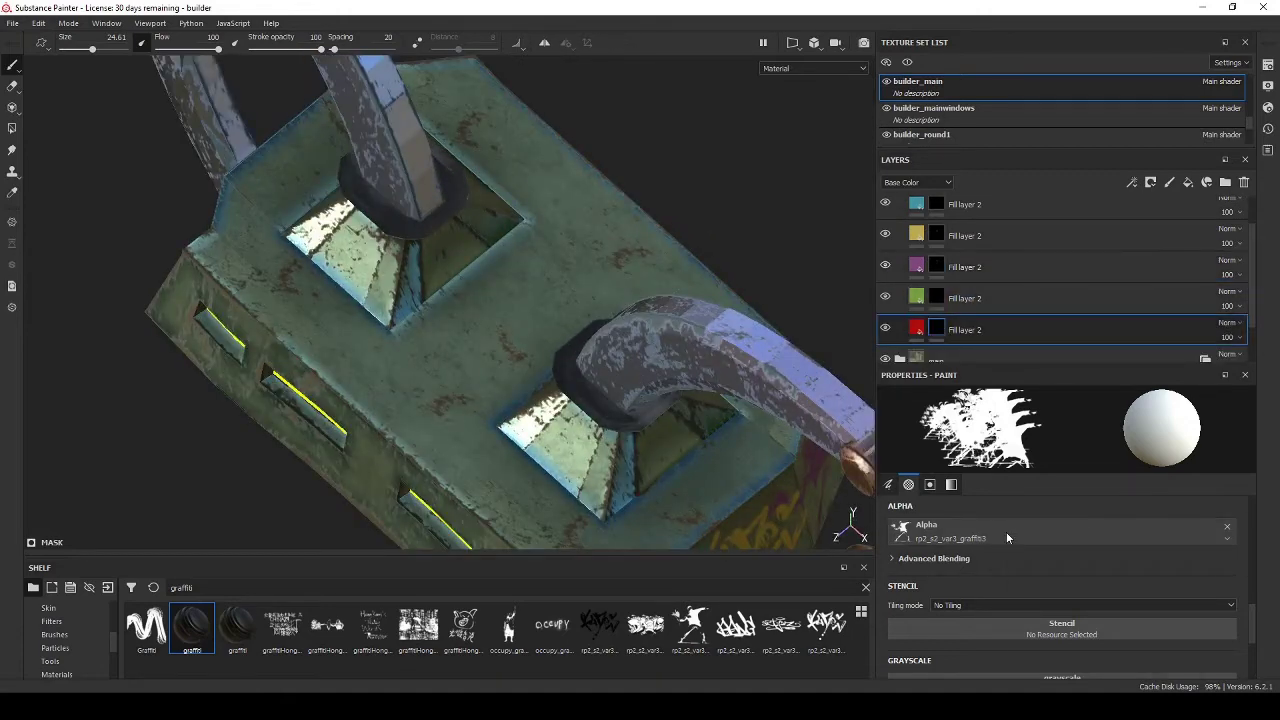
pyautogui.click(1006, 538)
pyautogui.click(1030, 610)
pyautogui.click(993, 534)
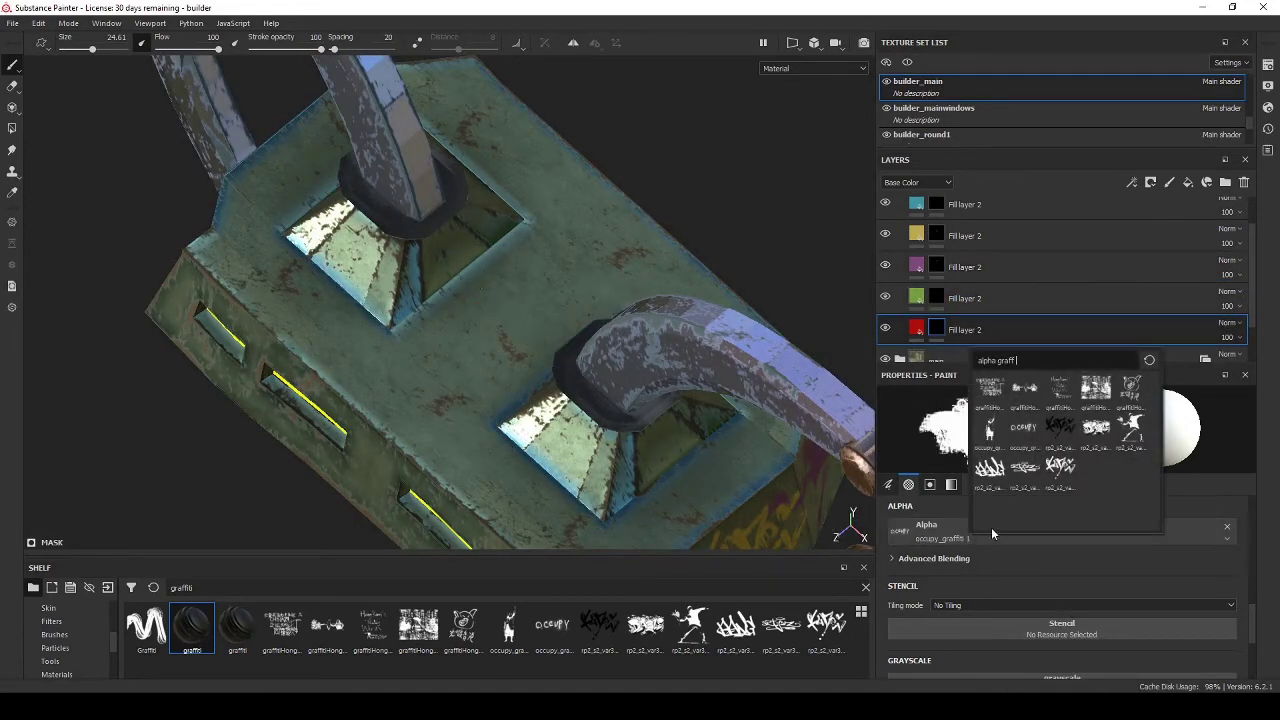
pyautogui.click(1024, 467)
pyautogui.hotkey('ctrl', 'z')
pyautogui.click(1056, 531)
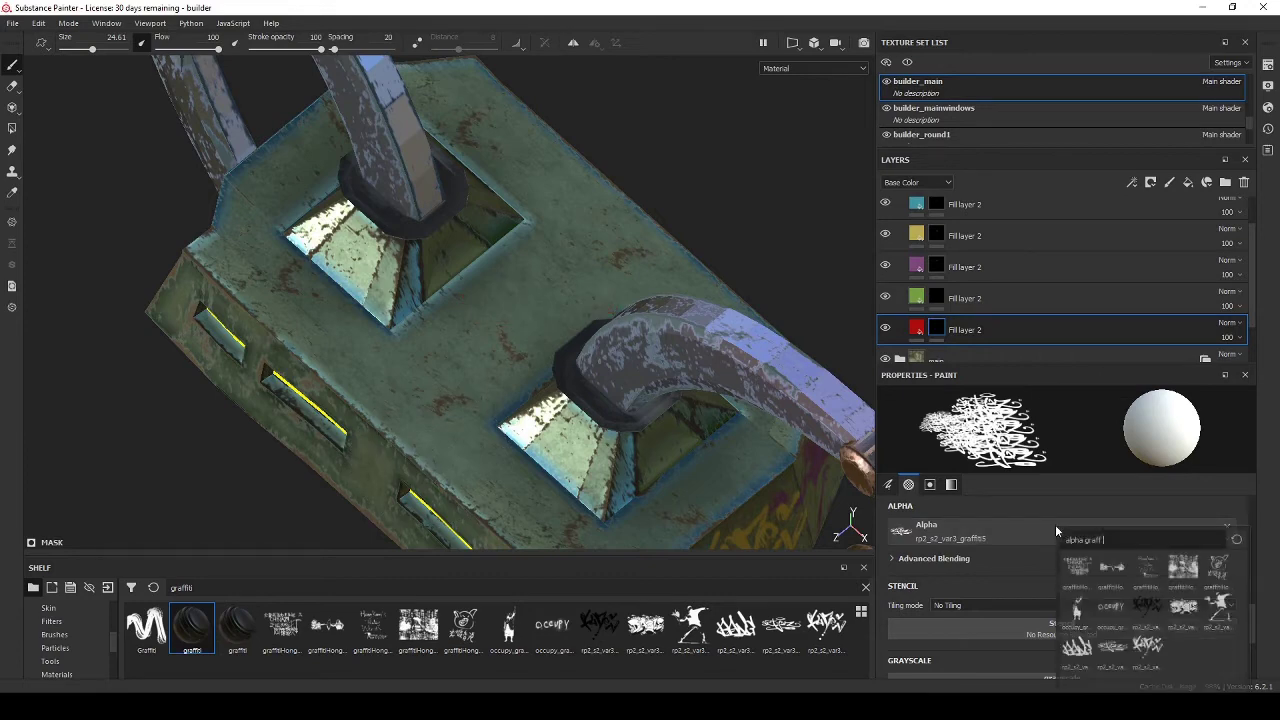
pyautogui.click(1217, 568)
pyautogui.keyDown('alt'); pyautogui.moveTo(398, 459); pyautogui.dragTo(590, 405); pyautogui.keyUp('alt')
pyautogui.scroll(-4, 590, 405)
pyautogui.hotkey('ctrl', 'z')
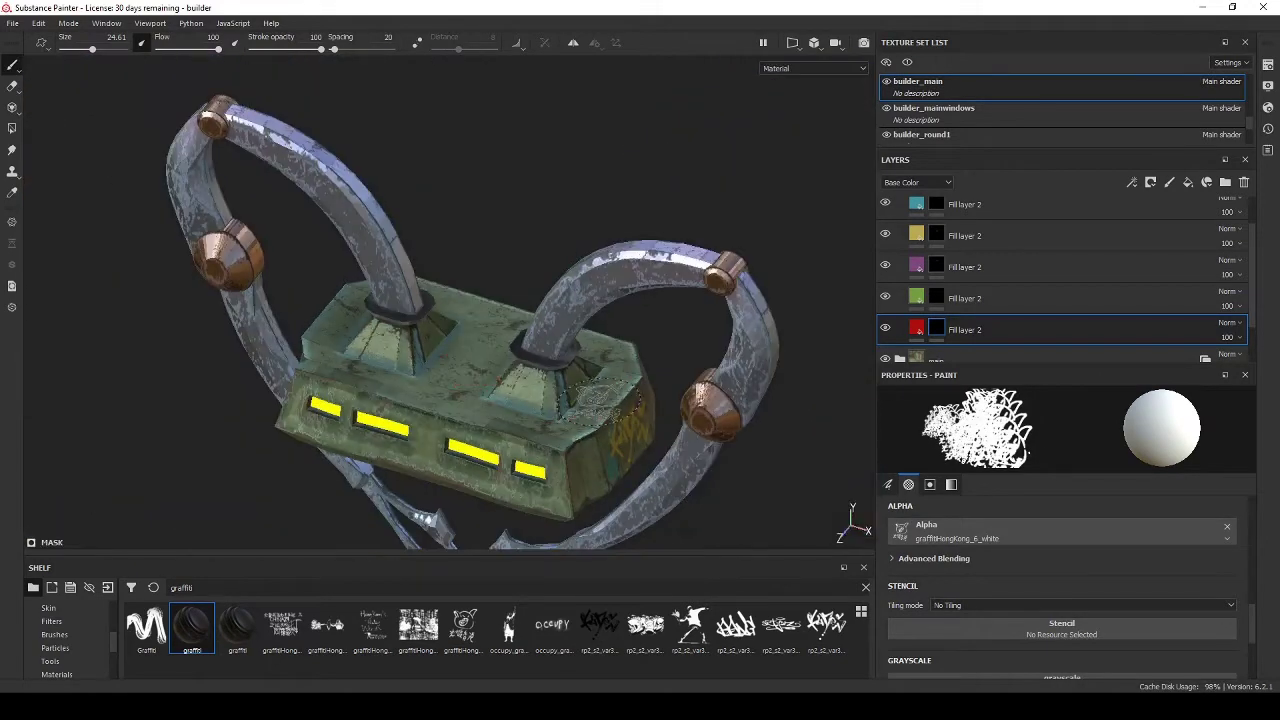
pyautogui.keyDown('alt'); pyautogui.moveTo(470, 420); pyautogui.dragTo(600, 420); pyautogui.keyUp('alt')
pyautogui.keyDown('ctrl'); pyautogui.moveTo(600, 420); pyautogui.dragTo(560, 420, button='right'); pyautogui.keyUp('ctrl')
# Stamp the graffitiHongKong_3_White alpha into the red fill's mask below the front windows with the brush enlarged to about 31.
pyautogui.click(1140, 531)
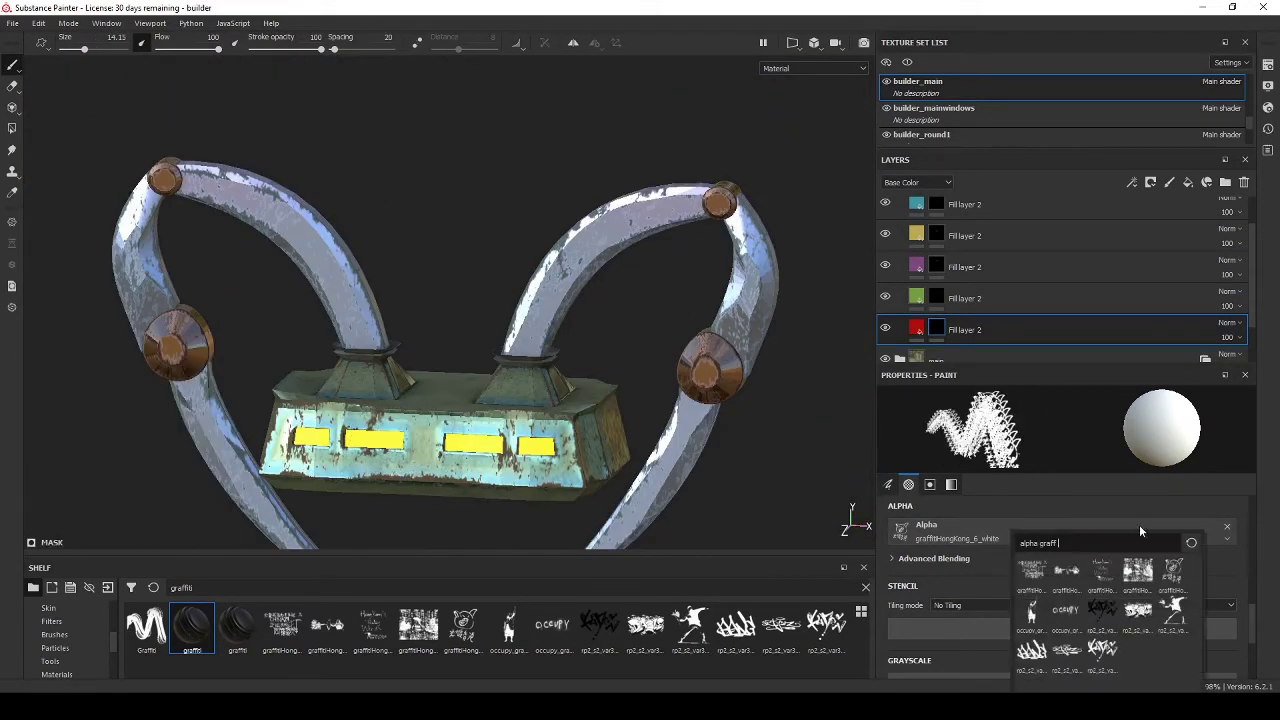
pyautogui.click(1081, 574)
pyautogui.keyDown('ctrl'); pyautogui.moveTo(505, 462); pyautogui.dragTo(565, 462, button='right'); pyautogui.keyUp('ctrl')
pyautogui.click(550, 470)
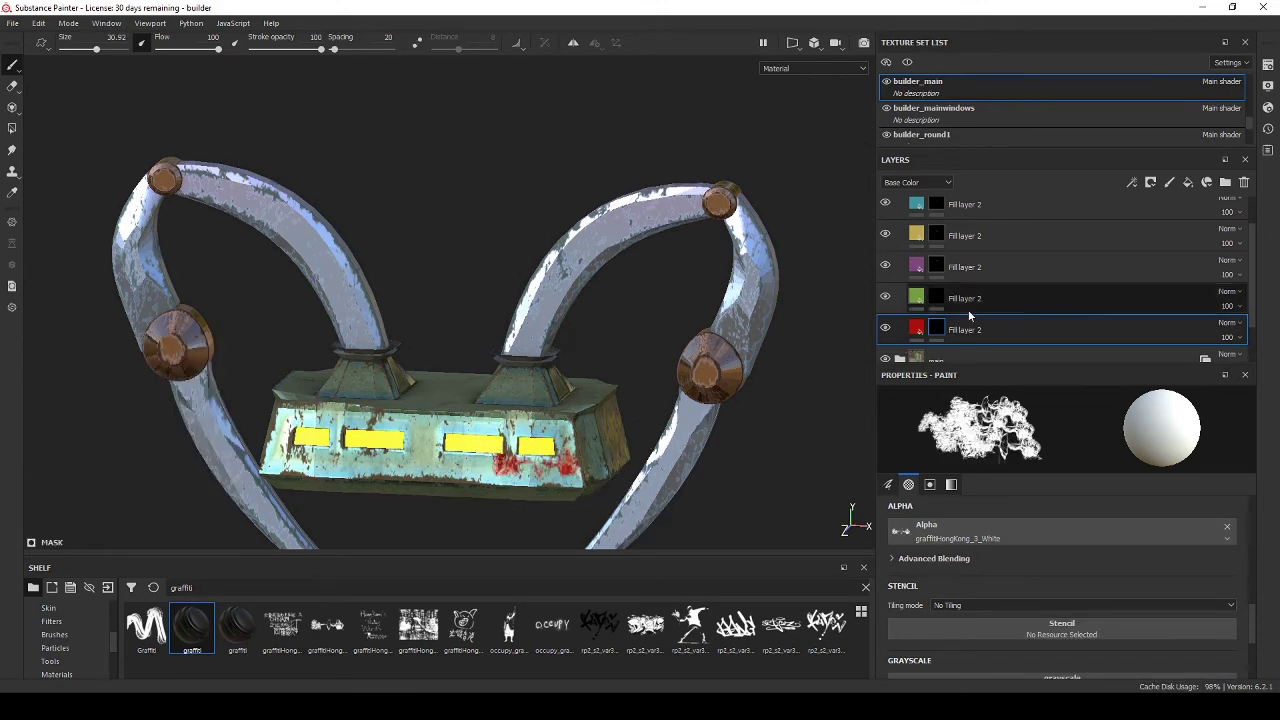
# Change the red graffiti fill's base color to a muted red, about R 0.361, G 0.069, B 0.069.
pyautogui.click(917, 329)
pyautogui.click(1008, 533)
pyautogui.keyDown('alt'); pyautogui.moveTo(565, 467); pyautogui.dragTo(520, 515); pyautogui.keyUp('alt')
pyautogui.hotkey('ctrl', 'z')
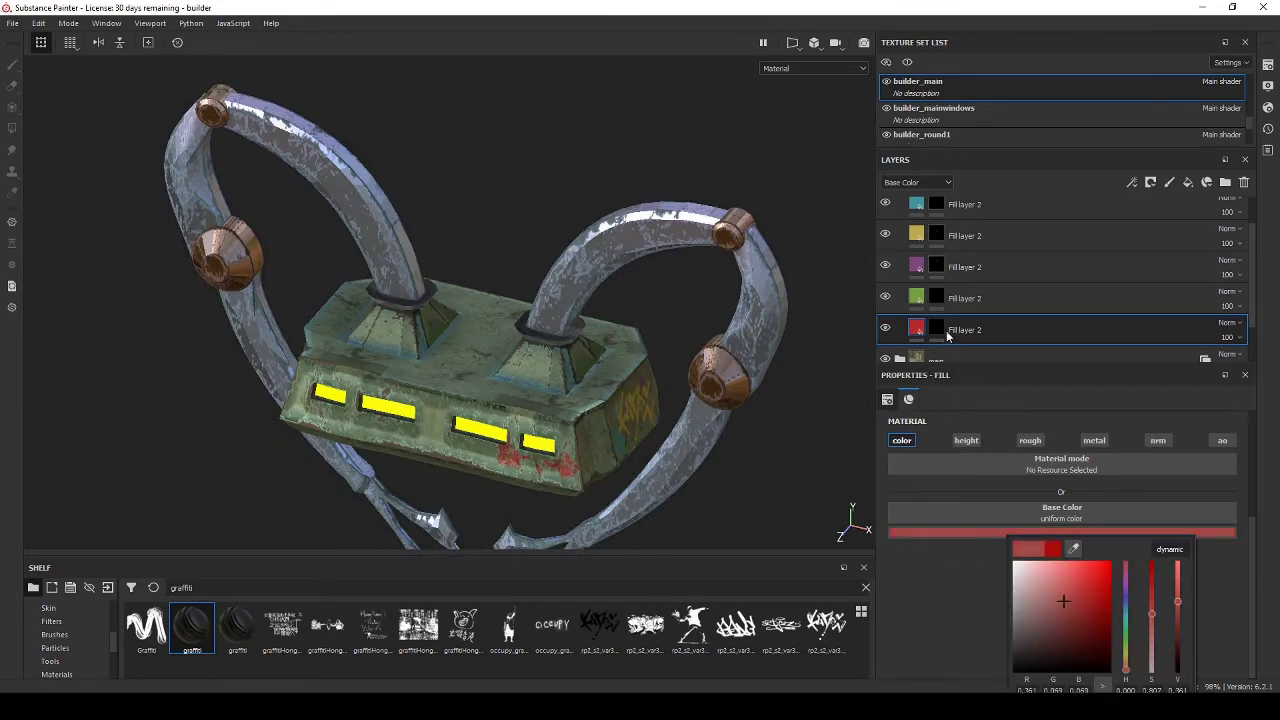
# Clear the red graffiti fill's mask and stamp graffitiHongKong_3_White on the body's undecorated end panel instead.
pyautogui.rightClick(939, 329)
pyautogui.click(998, 457)
pyautogui.keyDown('alt'); pyautogui.moveTo(352, 441); pyautogui.dragTo(495, 428); pyautogui.keyUp('alt')
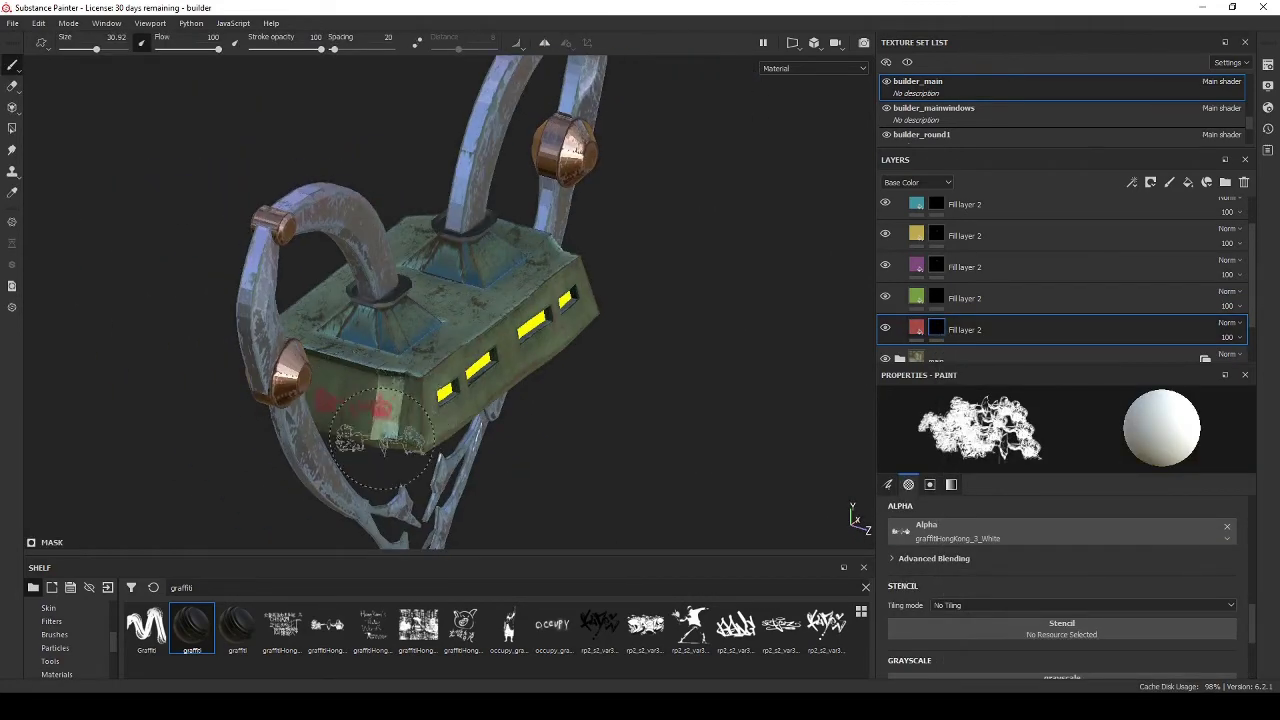
# Stamp the graffitiHongKong_6_white alpha into the green fill's mask beside the red graffiti, with the brush size reduced to about 19.
pyautogui.click(939, 298)
pyautogui.click(990, 540)
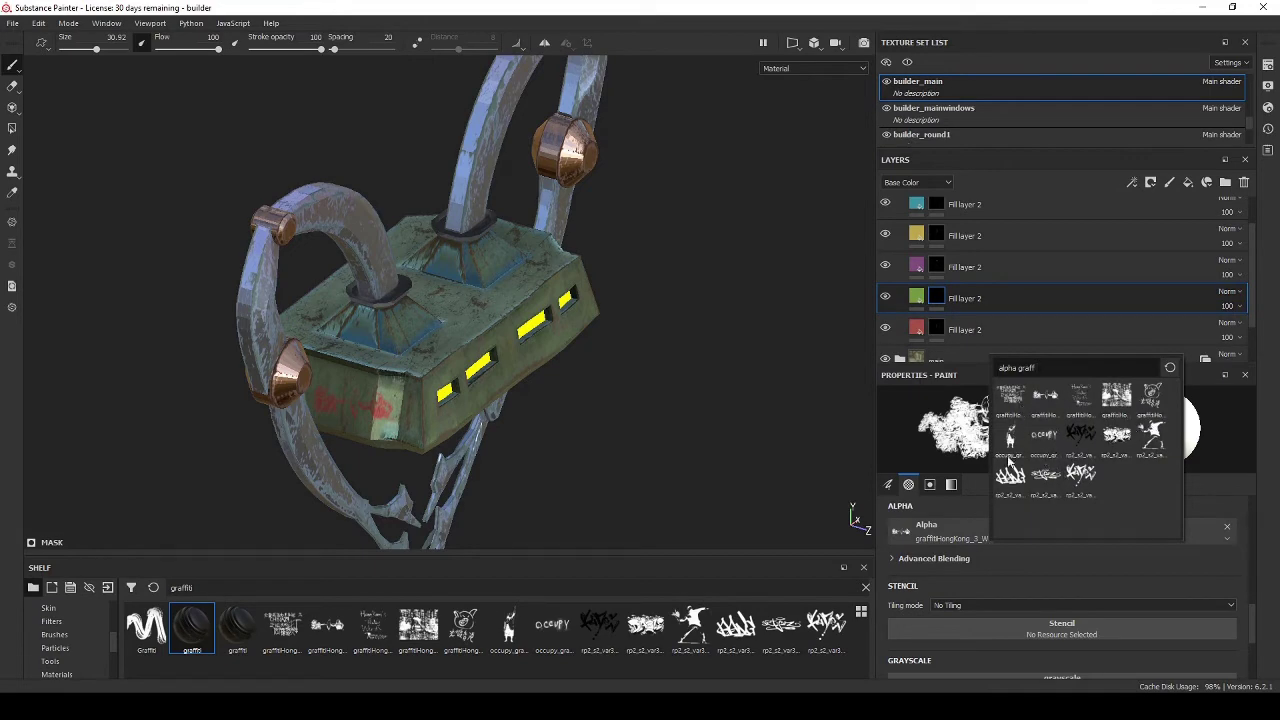
pyautogui.click(1021, 398)
pyautogui.moveTo(455, 445)
pyautogui.keyDown('alt'); pyautogui.mouseDown()
pyautogui.moveTo(603, 429)
pyautogui.moveTo(605, 398)
pyautogui.mouseUp(); pyautogui.keyUp('alt')
pyautogui.click(978, 543)
pyautogui.click(1146, 388)
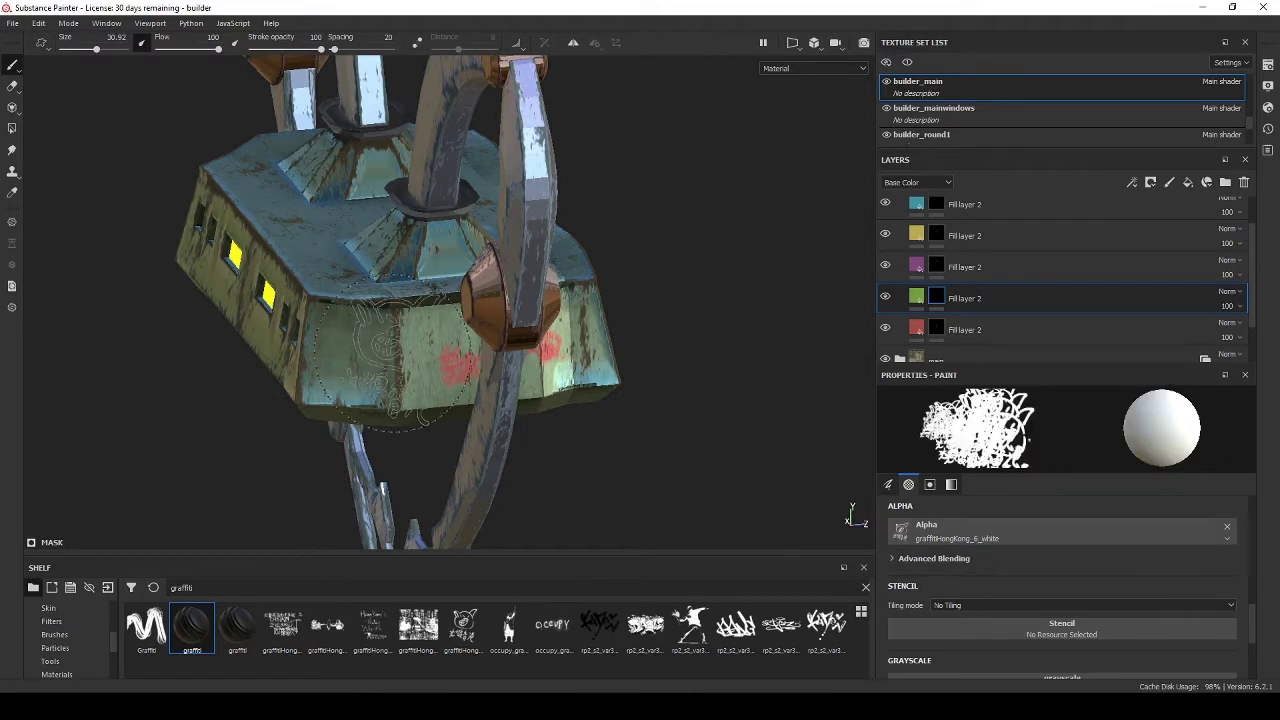
pyautogui.hotkey('ctrl', 'z')
pyautogui.keyDown('ctrl'); pyautogui.moveTo(428, 375); pyautogui.dragTo(380, 370, button='right'); pyautogui.keyUp('ctrl')
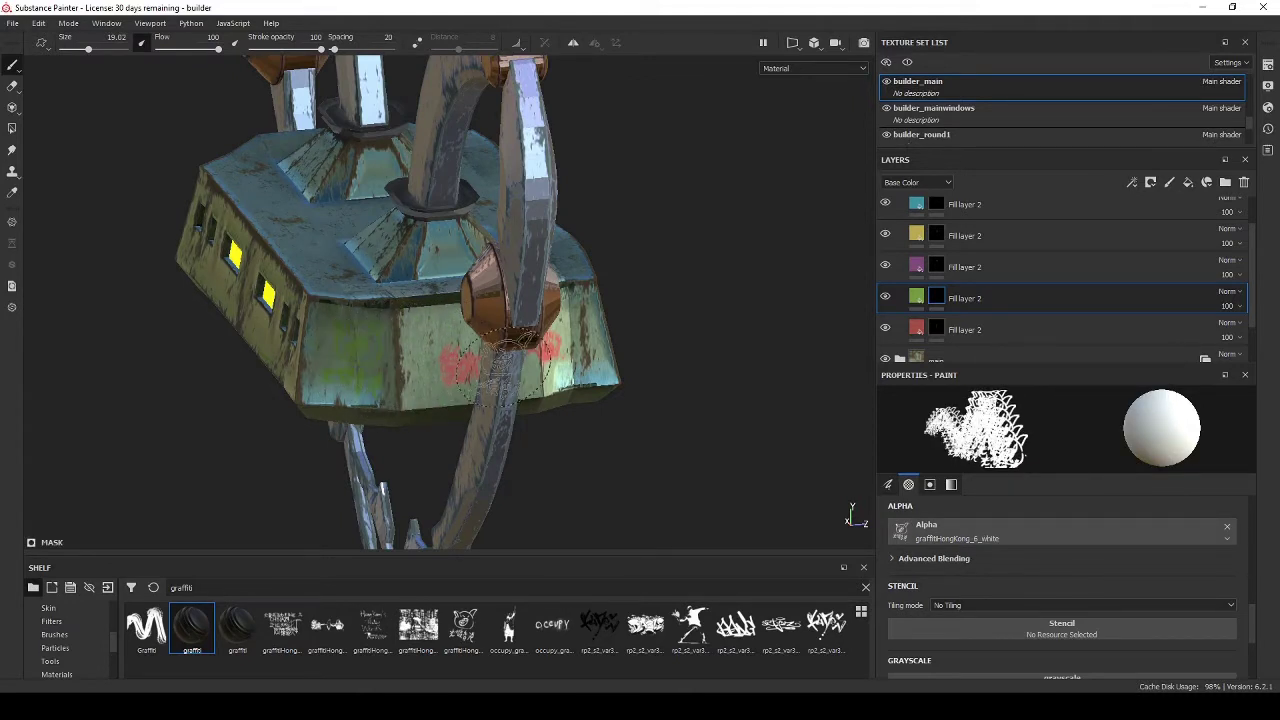
# Stamp the rp2_s2_var3_graffiti_1 lettering into the yellow fill's mask on the end panel, beside the green graffiti.
pyautogui.click(978, 532)
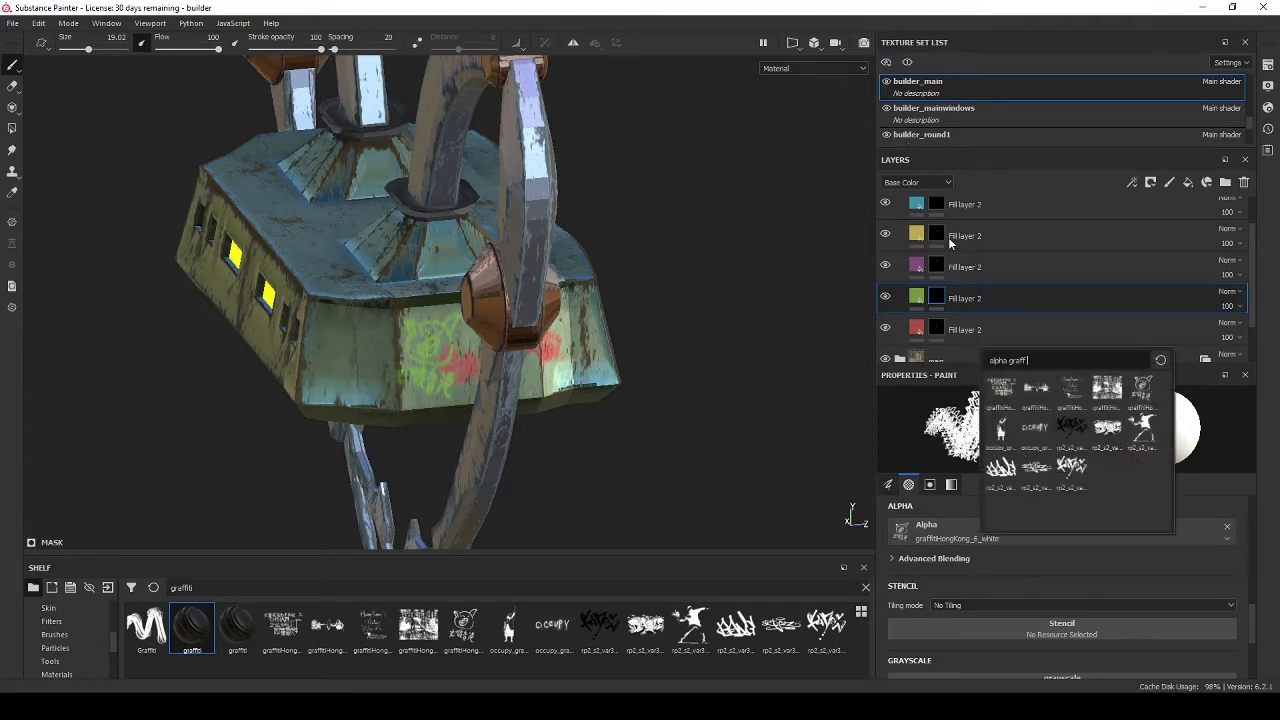
pyautogui.click(950, 242)
pyautogui.click(1018, 528)
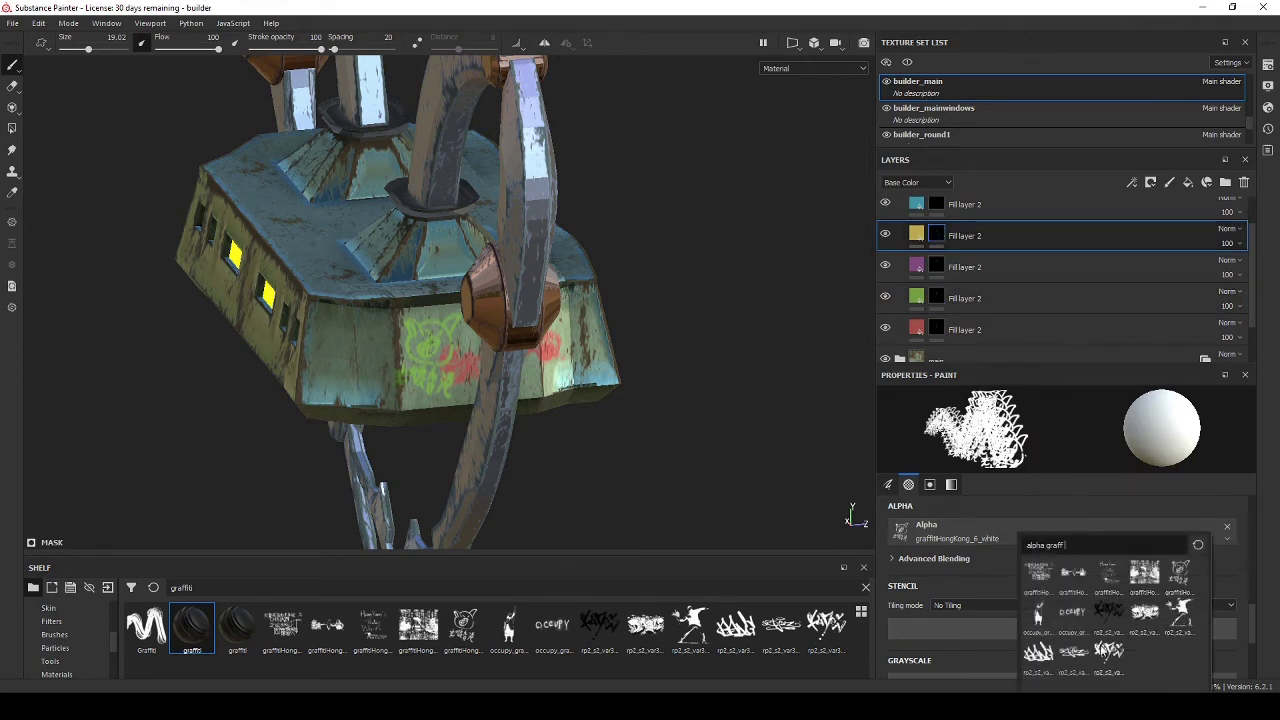
pyautogui.click(1108, 651)
pyautogui.keyDown('alt'); pyautogui.moveTo(424, 415); pyautogui.dragTo(502, 380); pyautogui.keyUp('alt')
pyautogui.scroll(3, 502, 380)
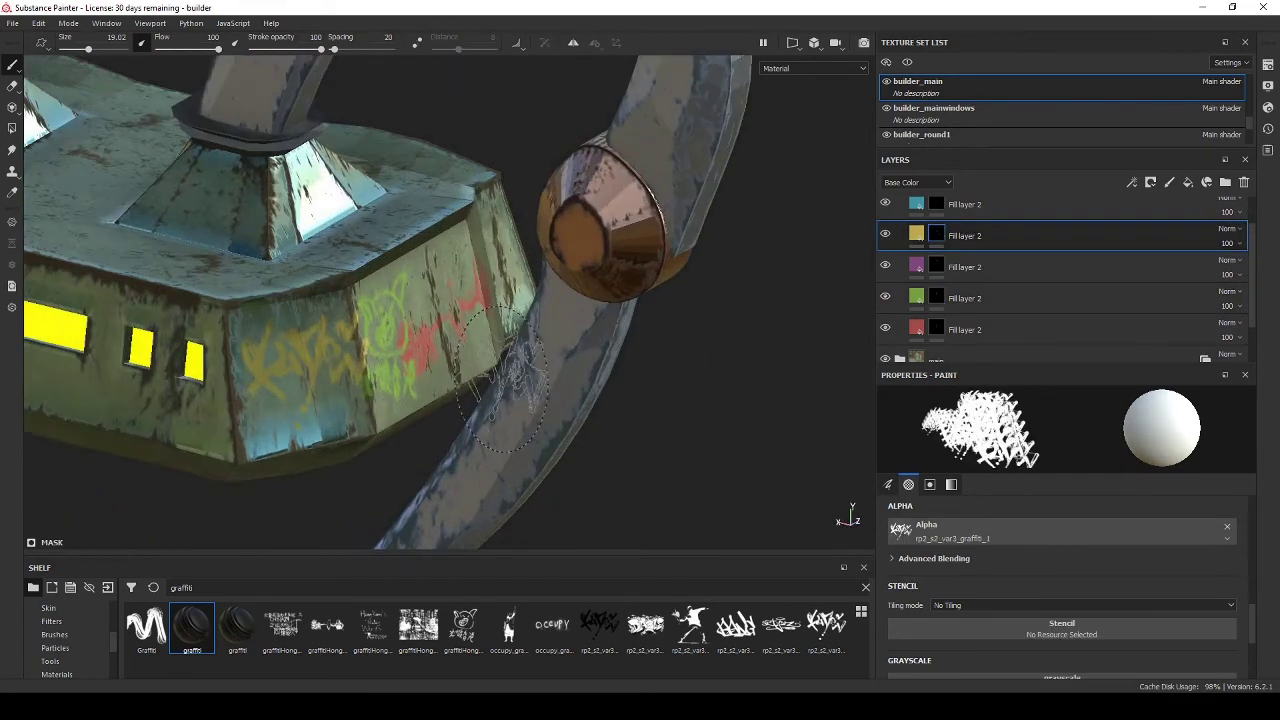
pyautogui.scroll(1, 950, 240)
# Stamp the tall spiky rp2_s2_var3 graffiti lettering into the green fill's mask around the end panel's far corner.
pyautogui.click(942, 245)
pyautogui.scroll(-1, 953, 302)
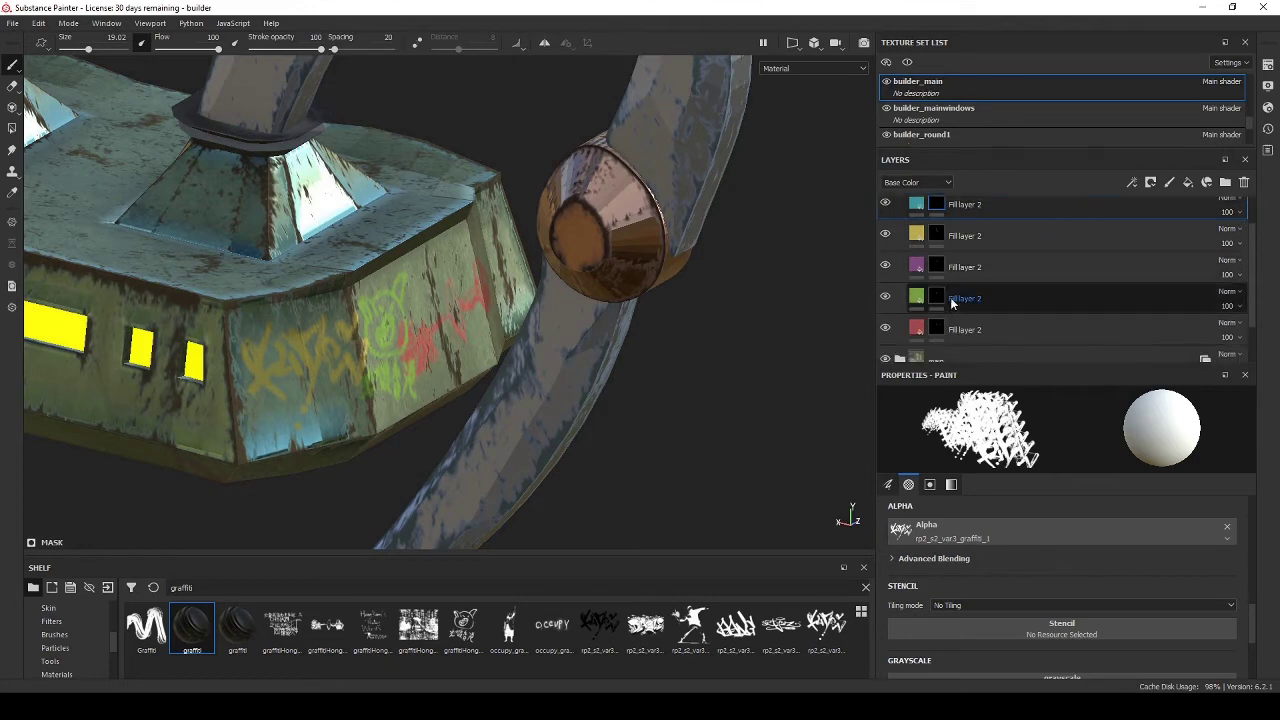
pyautogui.click(939, 298)
pyautogui.click(1024, 538)
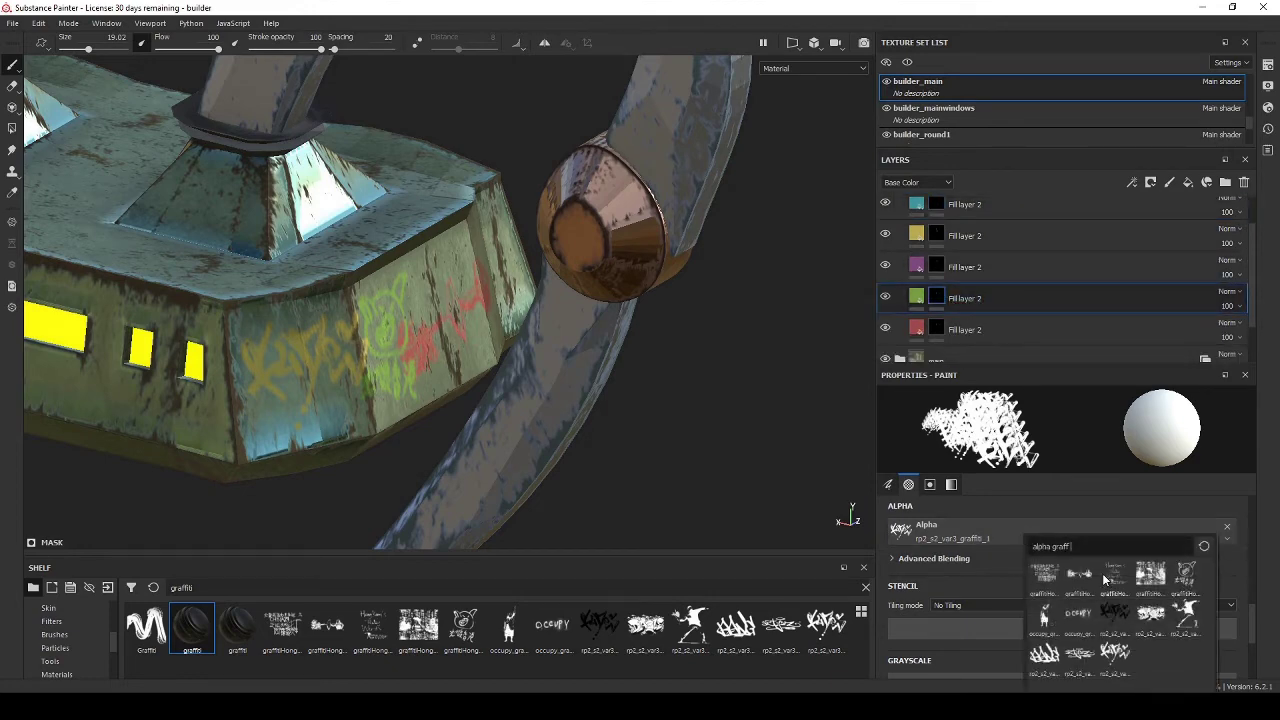
pyautogui.click(1058, 660)
pyautogui.keyDown('alt'); pyautogui.moveTo(400, 400); pyautogui.dragTo(456, 404); pyautogui.keyUp('alt')
# Stamp the rp2_s2_var3_graffiti5 alpha into the teal fill's mask across the opposite end panel, with the brush enlarged to about 46.
pyautogui.click(936, 329)
pyautogui.click(1024, 538)
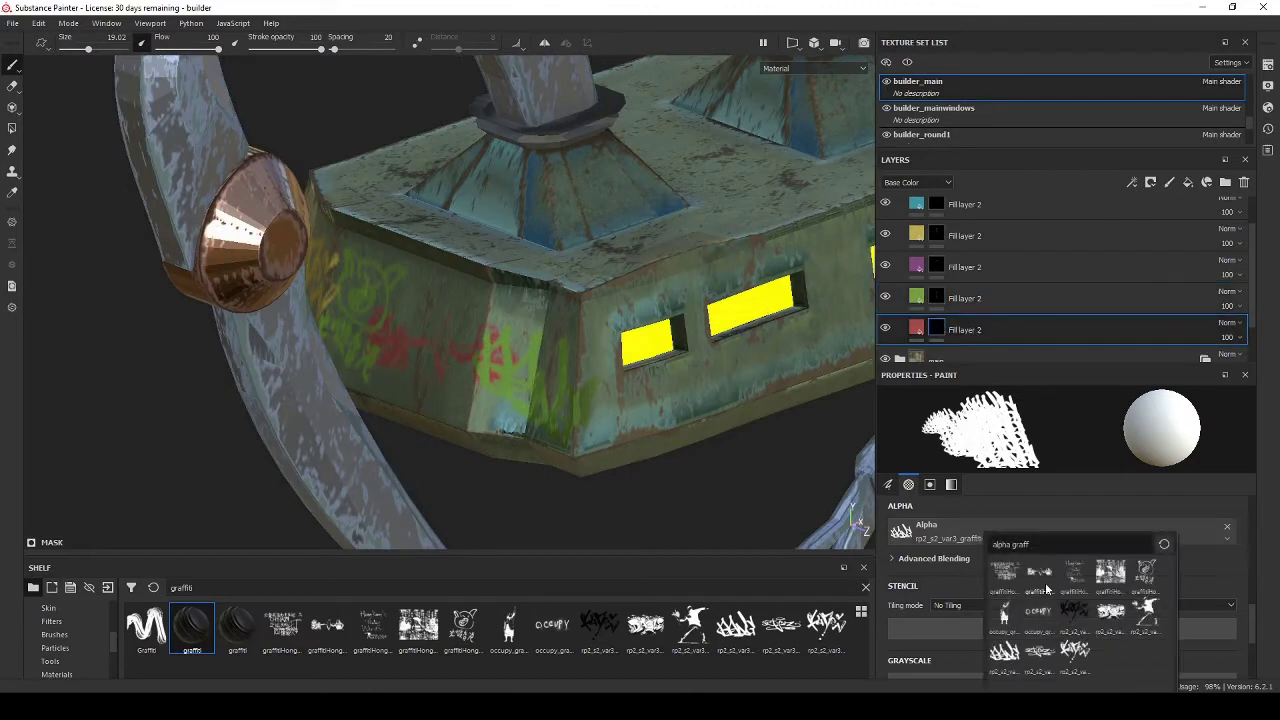
pyautogui.click(1010, 572)
pyautogui.click(1000, 538)
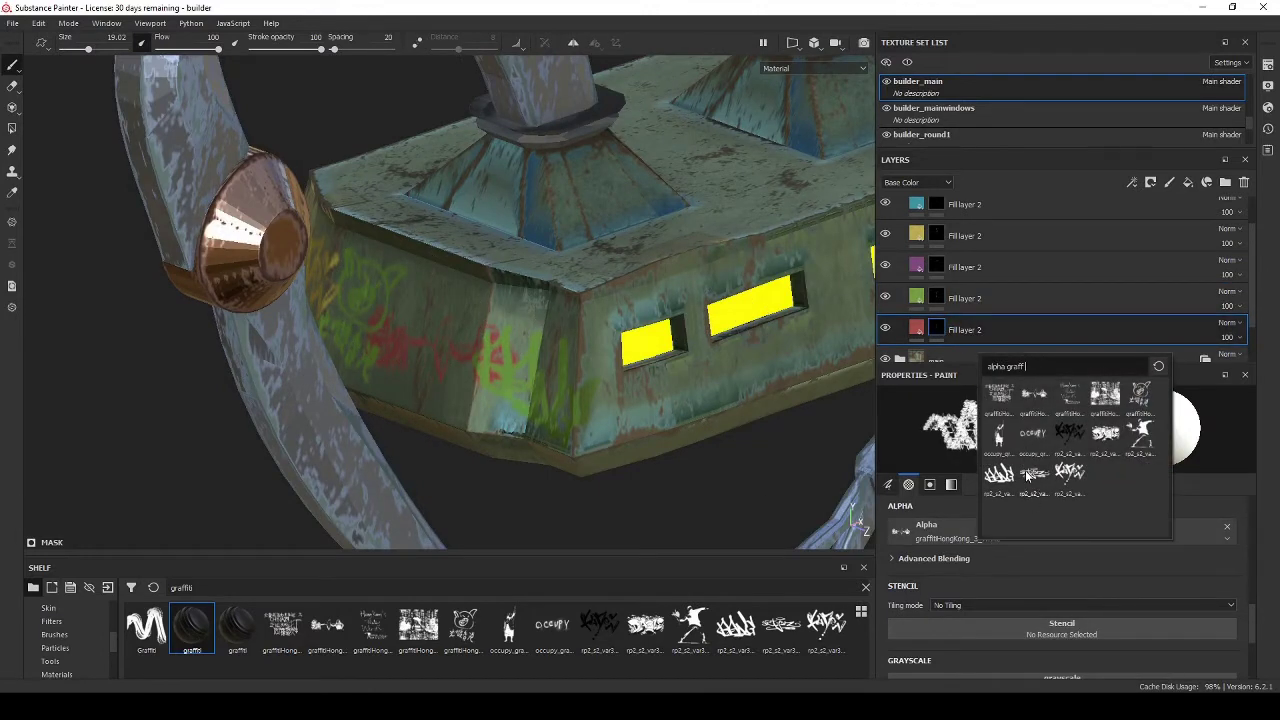
pyautogui.click(1030, 474)
pyautogui.click(936, 204)
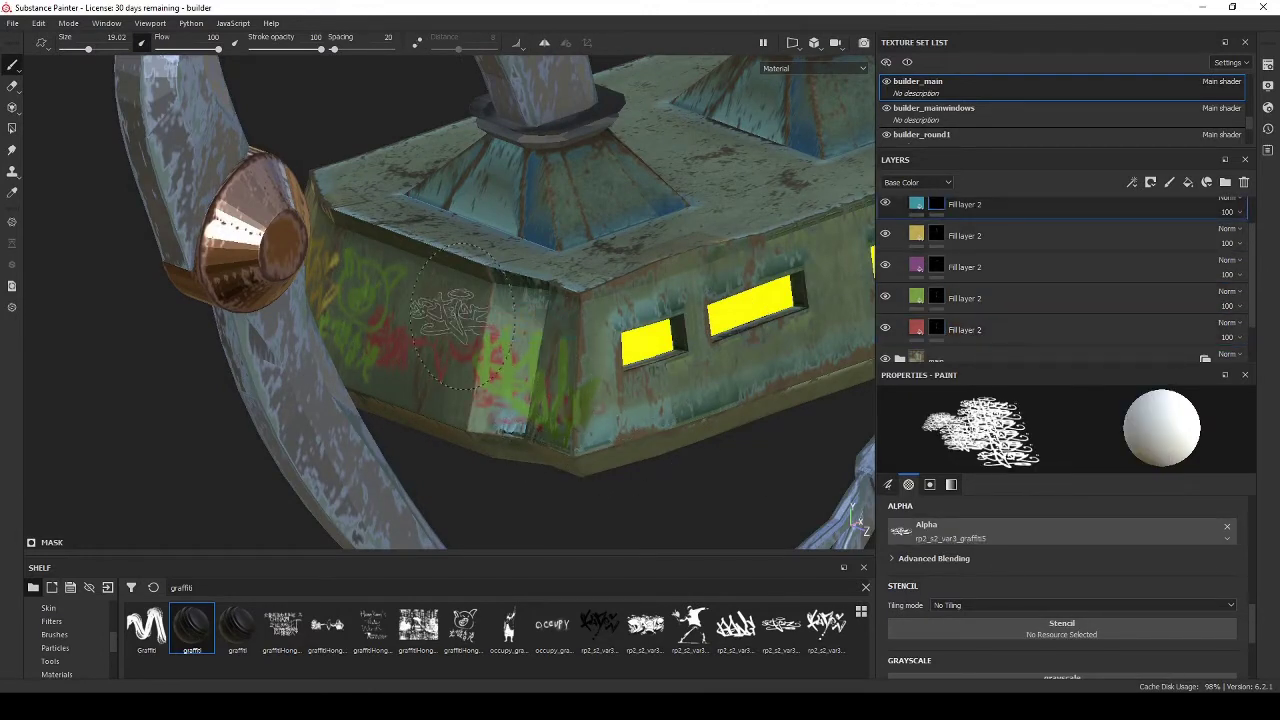
pyautogui.scroll(-3, 627, 430)
pyautogui.keyDown('alt'); pyautogui.moveTo(734, 451); pyautogui.dragTo(712, 408); pyautogui.keyUp('alt')
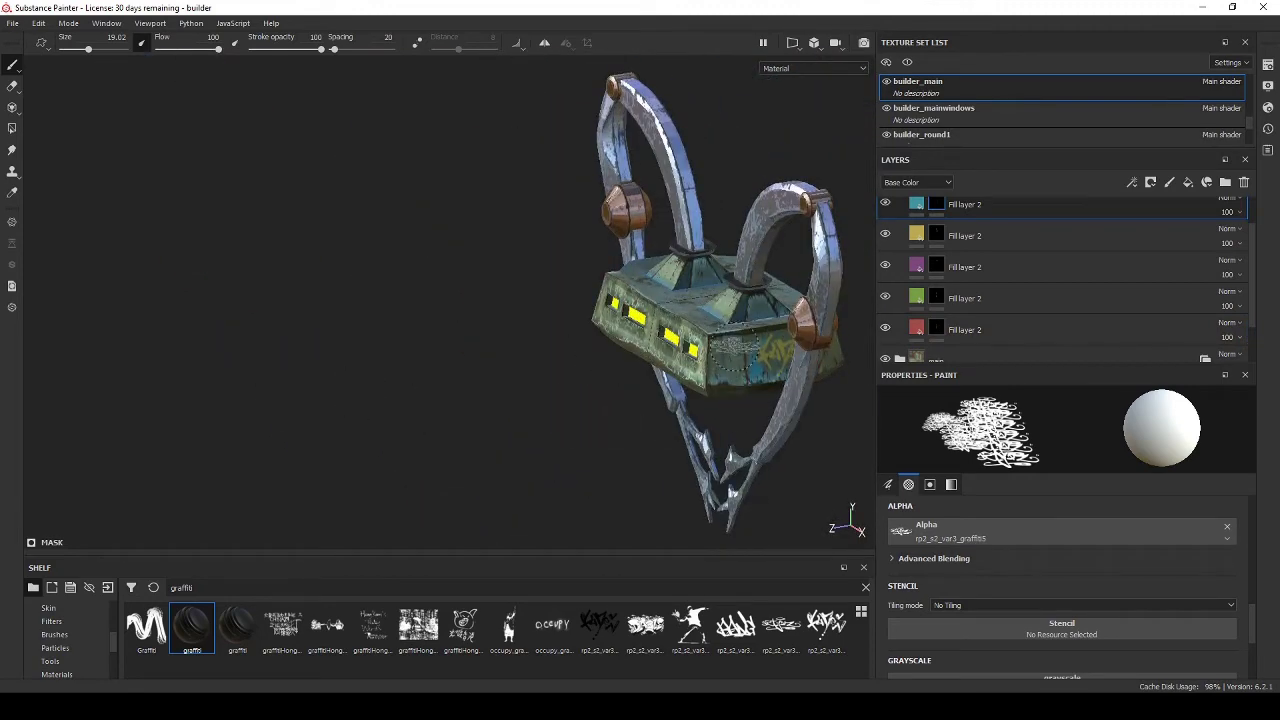
pyautogui.moveTo(637, 457)
pyautogui.keyDown('alt'); pyautogui.mouseDown()
pyautogui.moveTo(834, 443)
pyautogui.moveTo(925, 500)
pyautogui.mouseUp(); pyautogui.keyUp('alt')
pyautogui.scroll(5, 729, 364)
pyautogui.keyDown('alt'); pyautogui.moveTo(485, 350); pyautogui.dragTo(528, 381); pyautogui.keyUp('alt')
pyautogui.moveTo(760, 465)
pyautogui.keyDown('alt'); pyautogui.mouseDown()
pyautogui.moveTo(606, 357)
pyautogui.moveTo(488, 415)
pyautogui.moveTo(600, 425)
pyautogui.moveTo(515, 430)
pyautogui.moveTo(547, 443)
pyautogui.moveTo(567, 405)
pyautogui.mouseUp(); pyautogui.keyUp('alt')
pyautogui.scroll(-5, 680, 420)
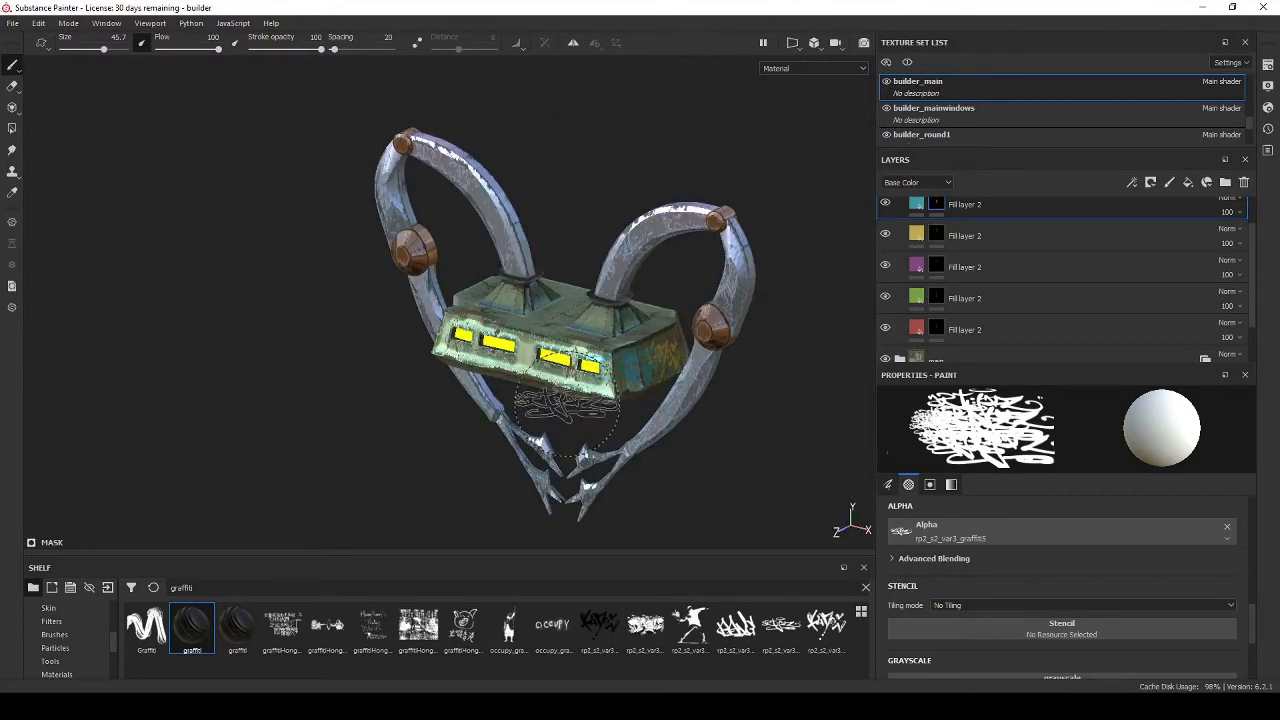
pyautogui.scroll(5, 472, 408)
pyautogui.keyDown('alt'); pyautogui.moveTo(667, 487); pyautogui.dragTo(547, 482); pyautogui.keyUp('alt')
pyautogui.scroll(-3, 547, 455)
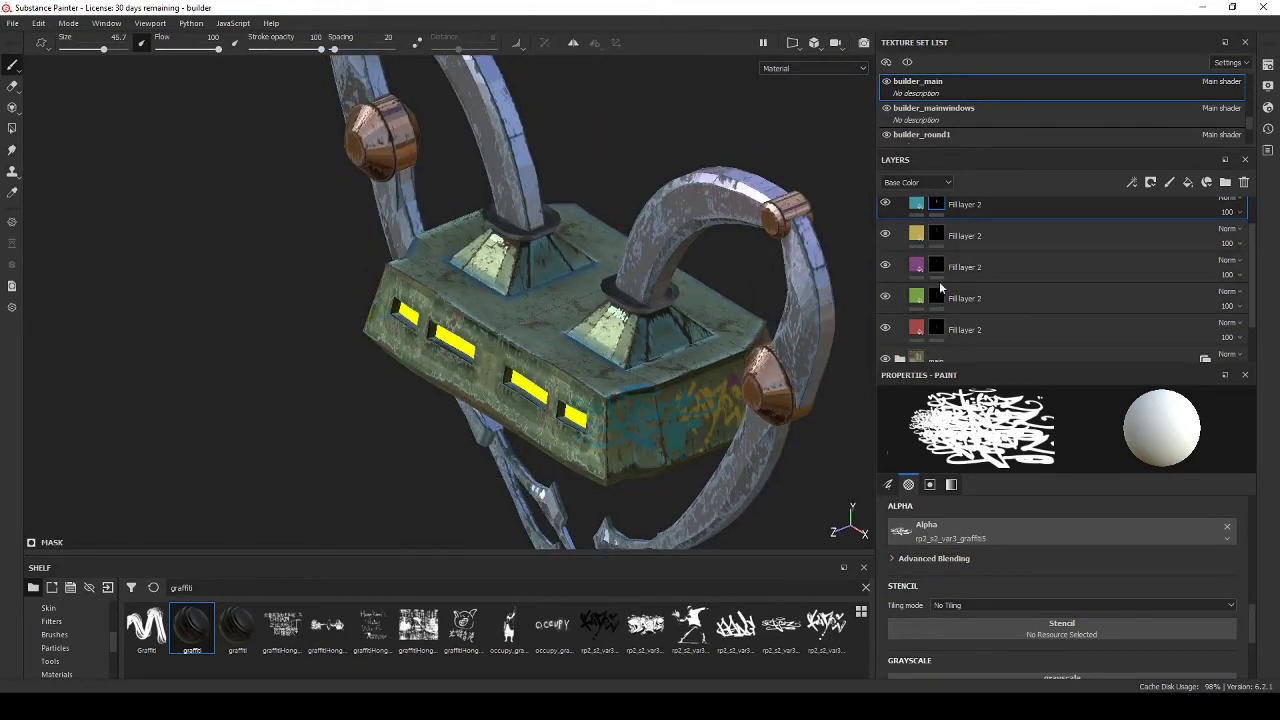
# Try stamping the spiky rp2_s2_var3 lettering into the green fill's mask on the window side, undo it and shrink the brush.
pyautogui.click(1000, 329)
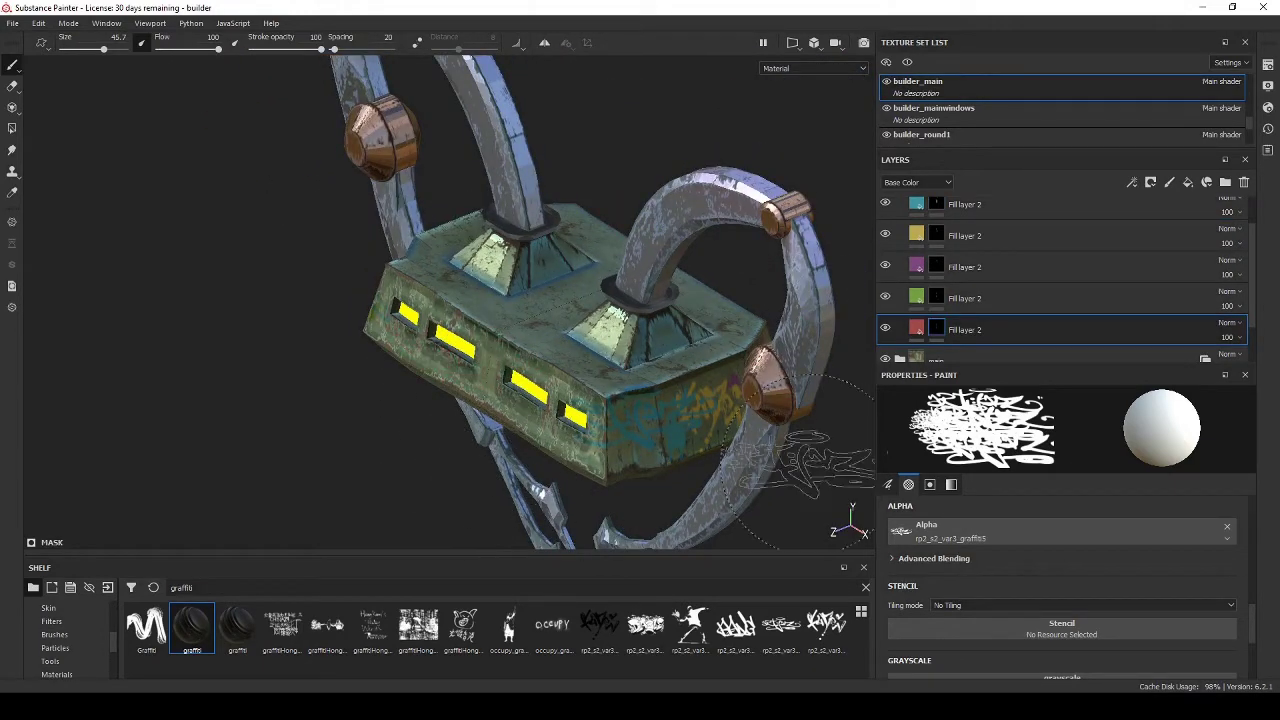
pyautogui.click(938, 297)
pyautogui.keyDown('alt'); pyautogui.moveTo(492, 419); pyautogui.dragTo(740, 420); pyautogui.keyUp('alt')
pyautogui.click(1090, 532)
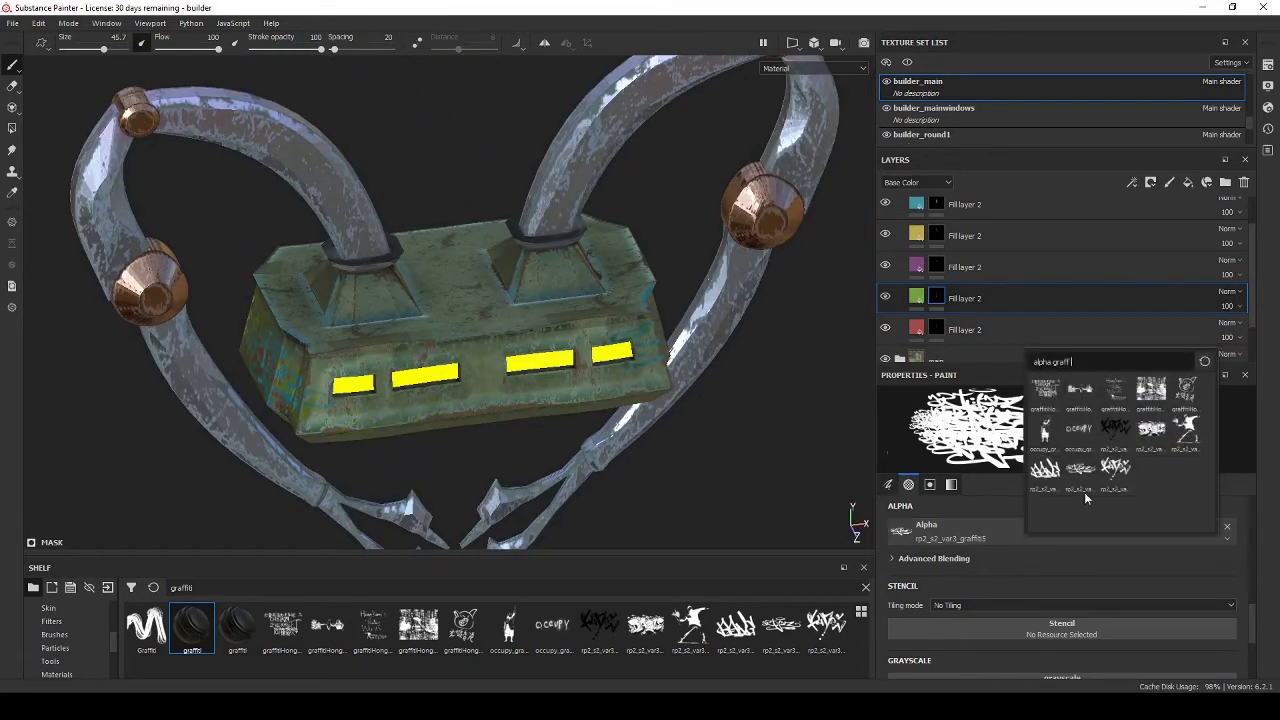
pyautogui.click(1047, 468)
pyautogui.keyDown('alt'); pyautogui.moveTo(570, 395); pyautogui.dragTo(486, 386); pyautogui.keyUp('alt')
pyautogui.hotkey('ctrl', 'z')
pyautogui.keyDown('ctrl'); pyautogui.moveTo(358, 350); pyautogui.dragTo(325, 350, button='right'); pyautogui.keyUp('ctrl')
# Examine the finished textures and graffiti on the builder robot from several angles.
pyautogui.keyDown('alt'); pyautogui.moveTo(526, 418); pyautogui.dragTo(429, 386); pyautogui.keyUp('alt')
pyautogui.keyDown('alt'); pyautogui.moveTo(429, 386); pyautogui.dragTo(335, 366, button='right'); pyautogui.keyUp('alt')
pyautogui.keyDown('alt'); pyautogui.moveTo(335, 366); pyautogui.dragTo(370, 358); pyautogui.keyUp('alt')
pyautogui.press('Tab')
pyautogui.keyDown('alt'); pyautogui.moveTo(818, 384); pyautogui.dragTo(501, 370, button='middle'); pyautogui.keyUp('alt')
pyautogui.keyDown('alt'); pyautogui.moveTo(501, 370); pyautogui.dragTo(530, 374, button='right'); pyautogui.keyUp('alt')
pyautogui.keyDown('alt'); pyautogui.moveTo(530, 374); pyautogui.dragTo(636, 353, button='middle'); pyautogui.keyUp('alt')
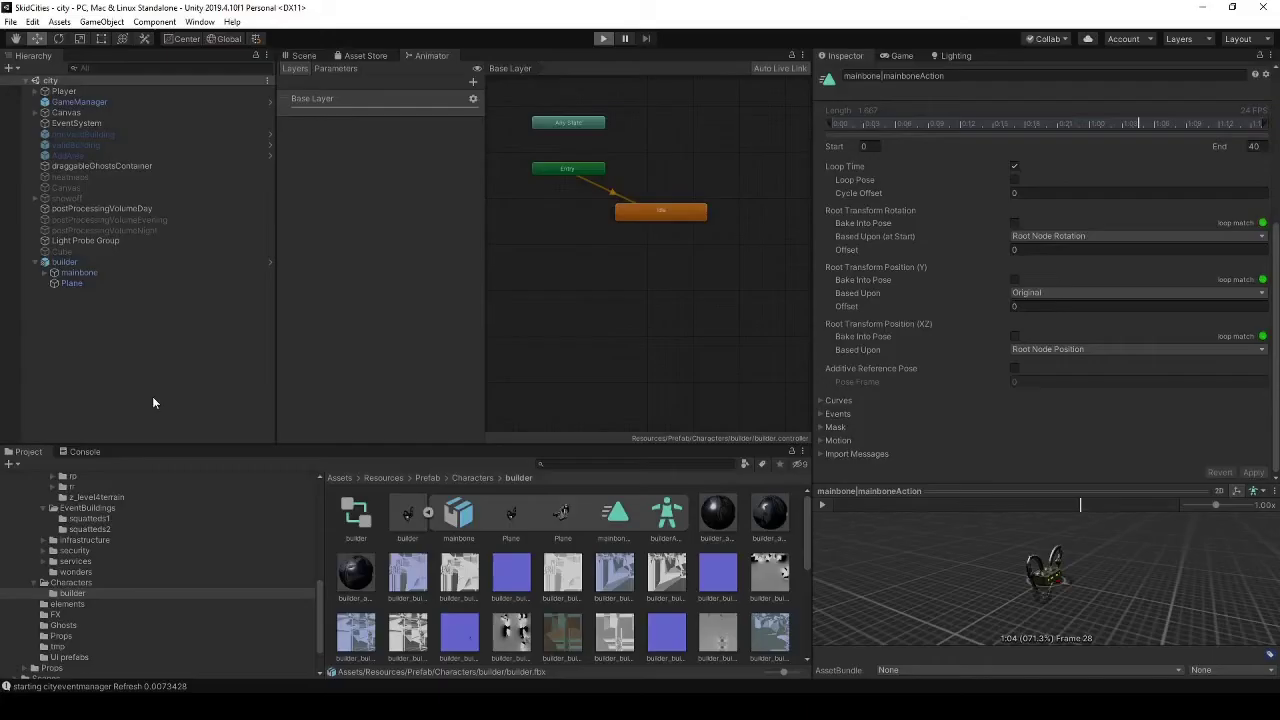
# Switch to Unity, run the city scene and inspect the builder in the Scene view, ending with a top view.
pyautogui.click(304, 56)
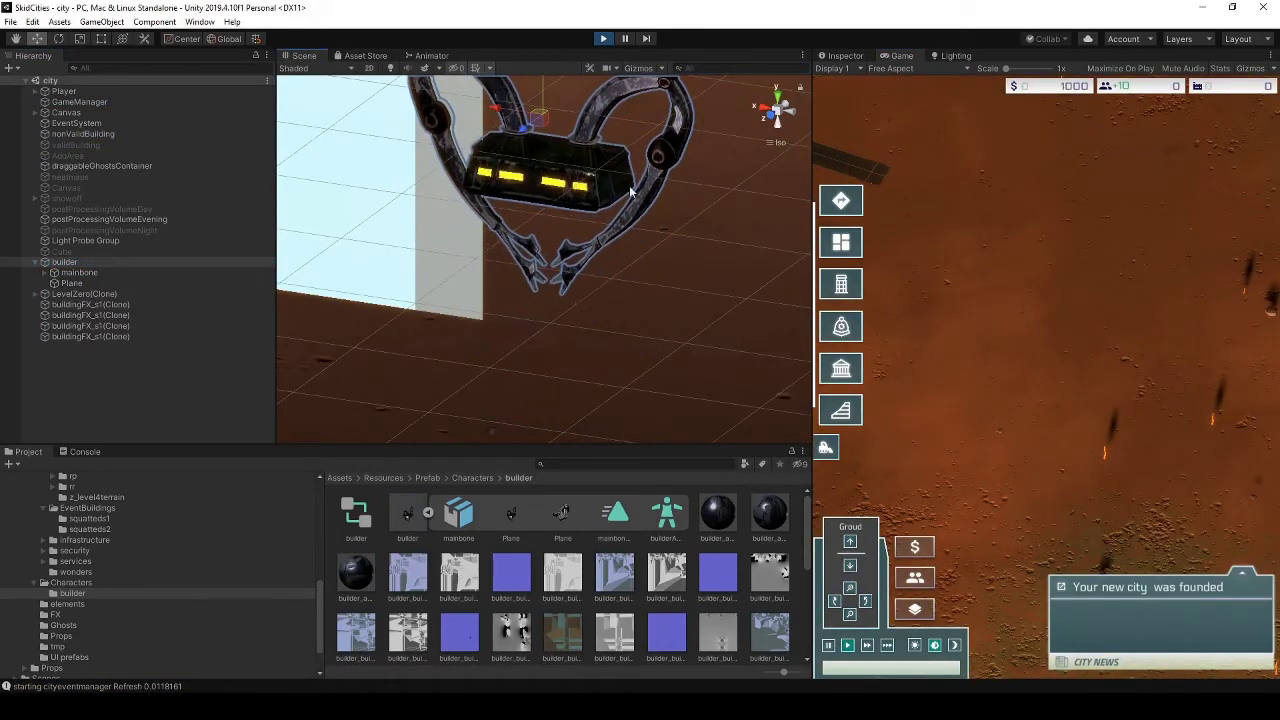
pyautogui.moveTo(602, 237); pyautogui.dragTo(560, 251, button='right')
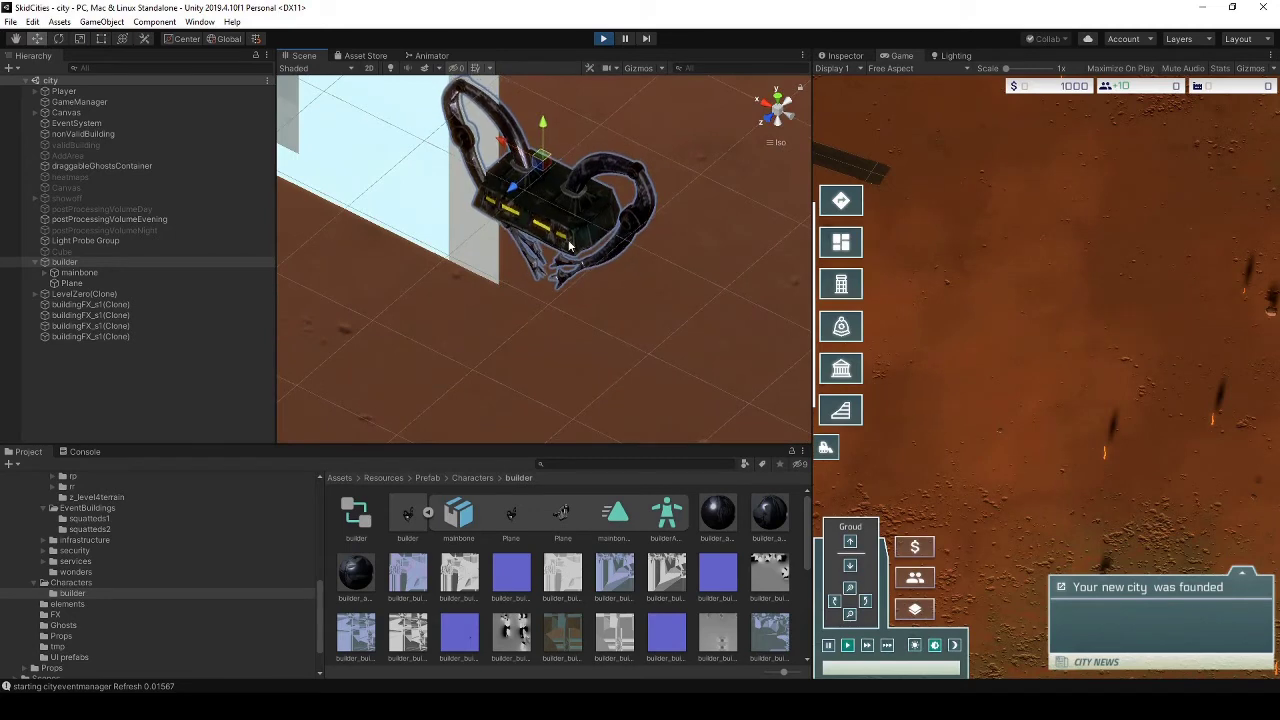
pyautogui.click(781, 96)
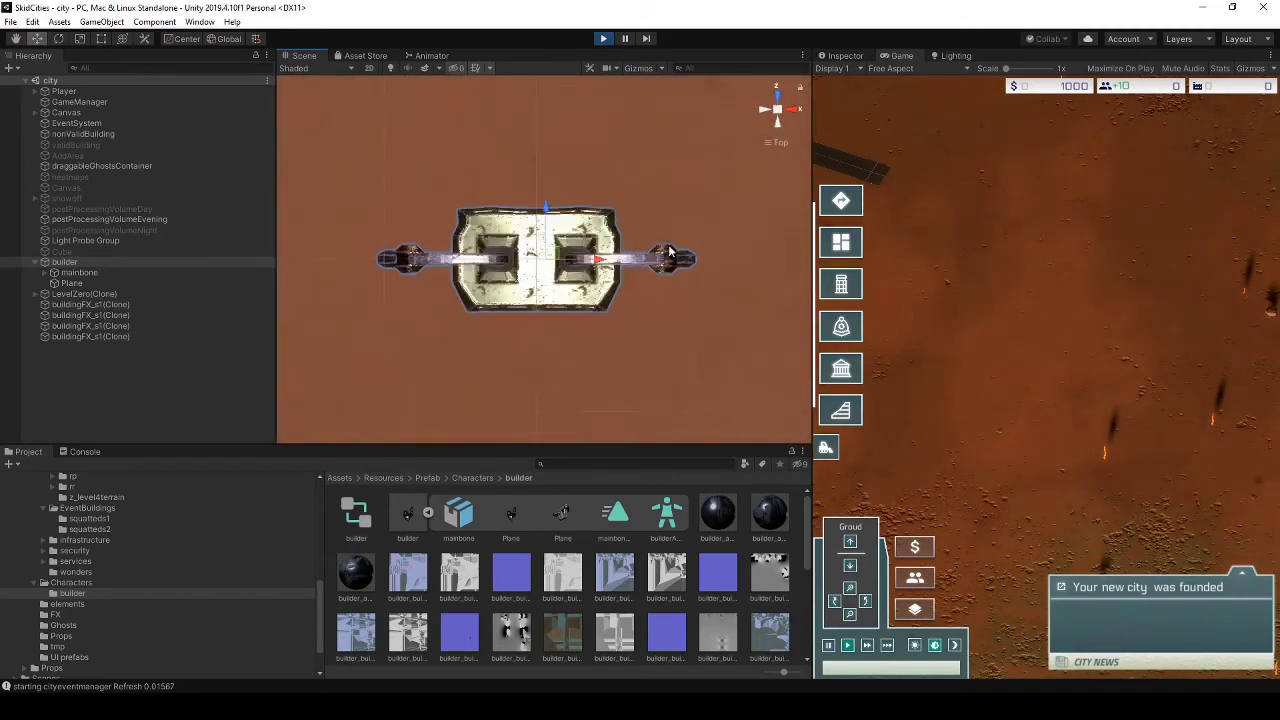
# Move the builder across the map in the top view until it stands in the area framed by the game camera.
pyautogui.scroll(-10, 624, 239)
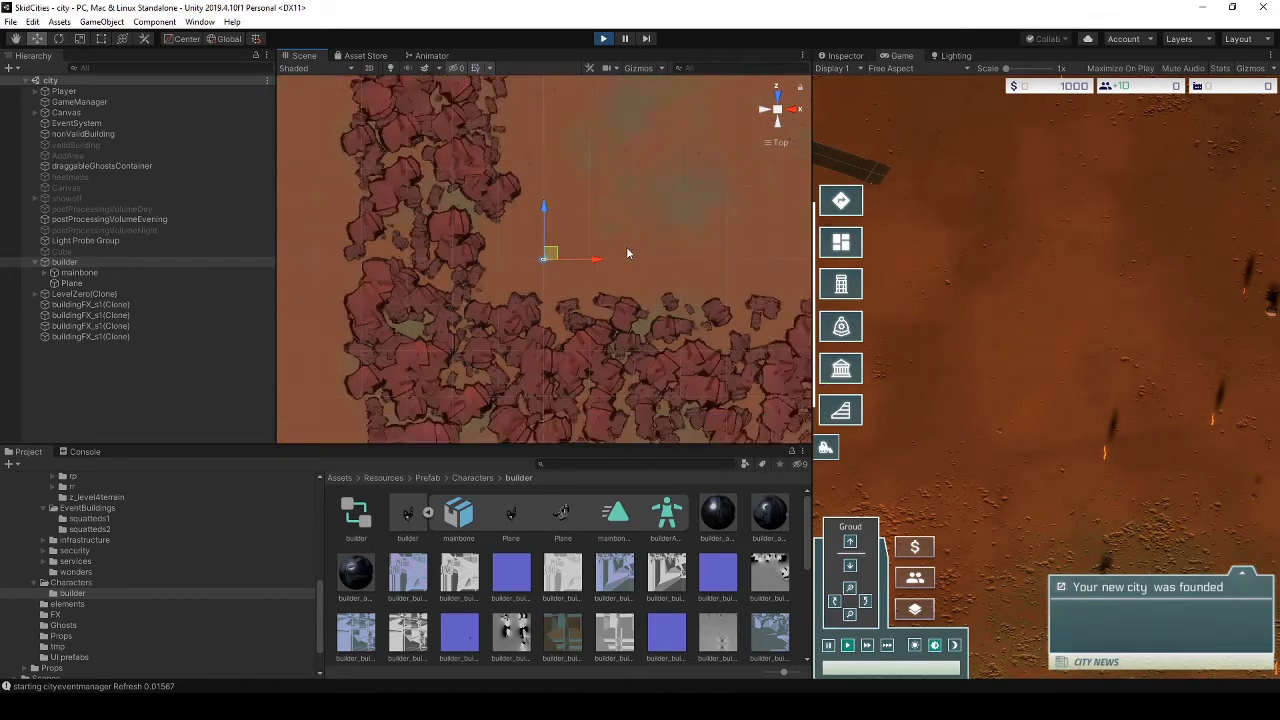
pyautogui.scroll(-5, 623, 240)
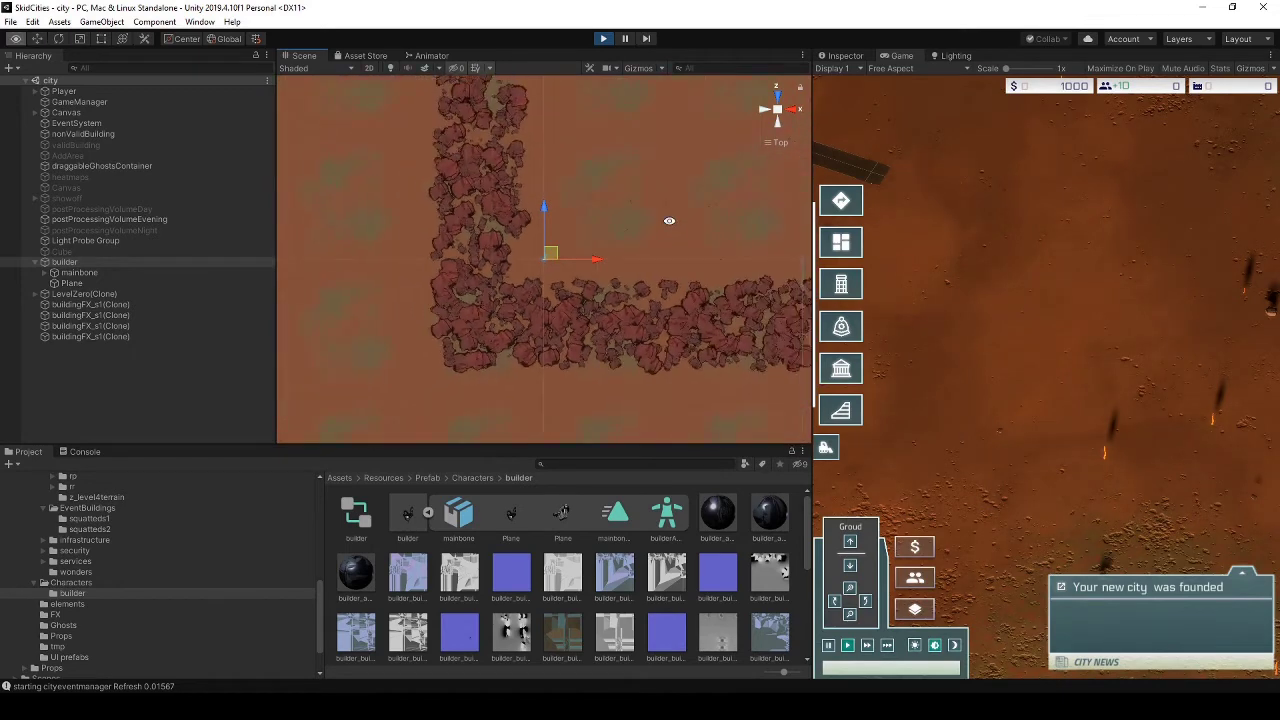
pyautogui.moveTo(668, 220); pyautogui.dragTo(513, 143, button='middle')
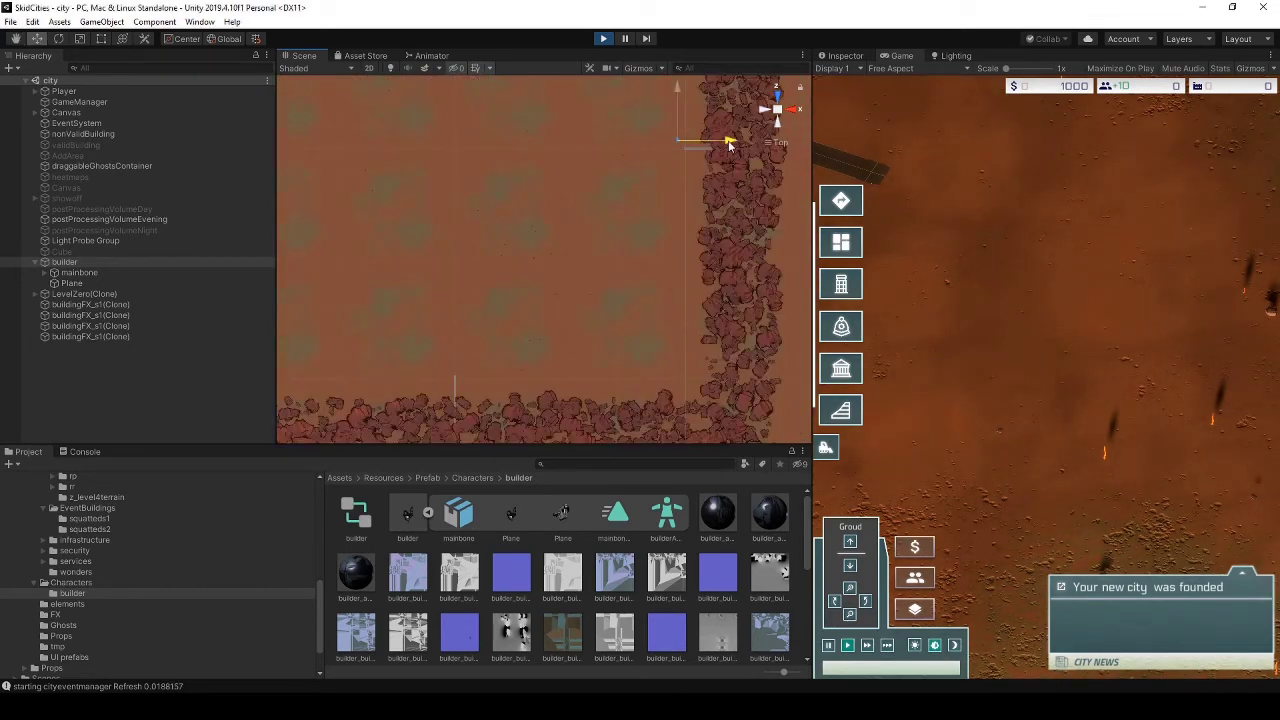
pyautogui.press('f')
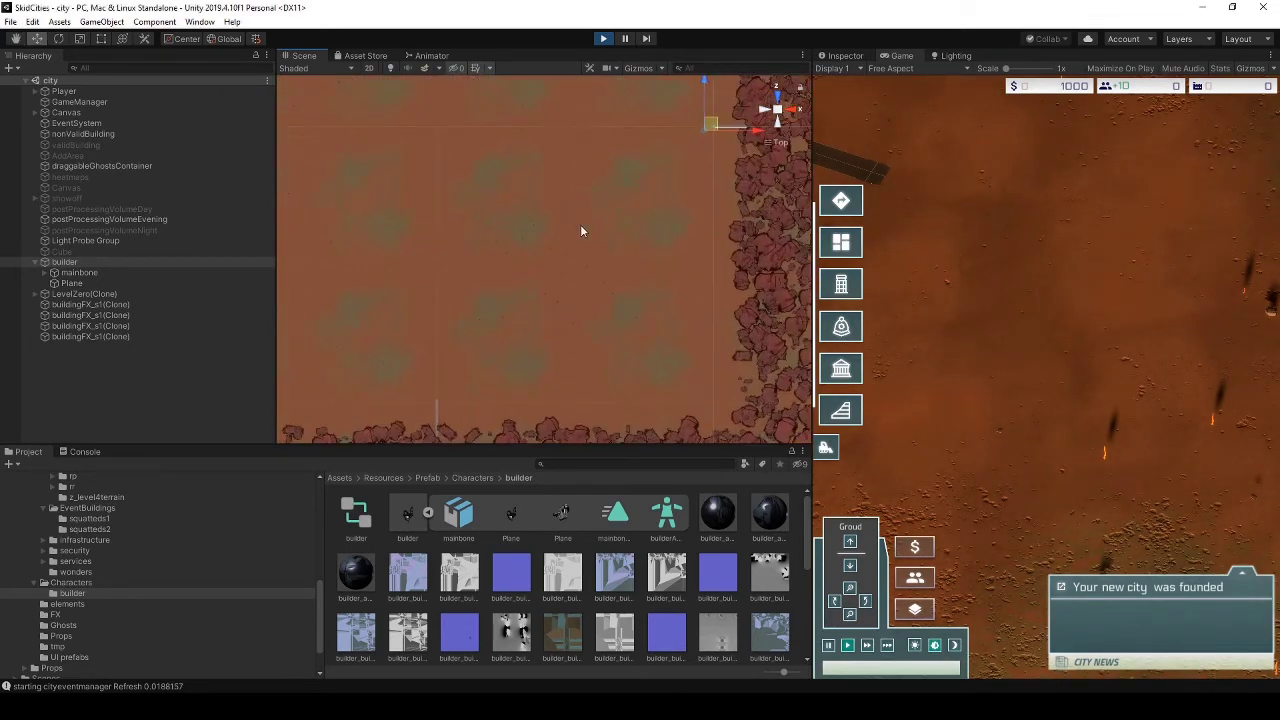
pyautogui.moveTo(579, 202); pyautogui.dragTo(574, 321, button='middle')
pyautogui.scroll(-3, 583, 311)
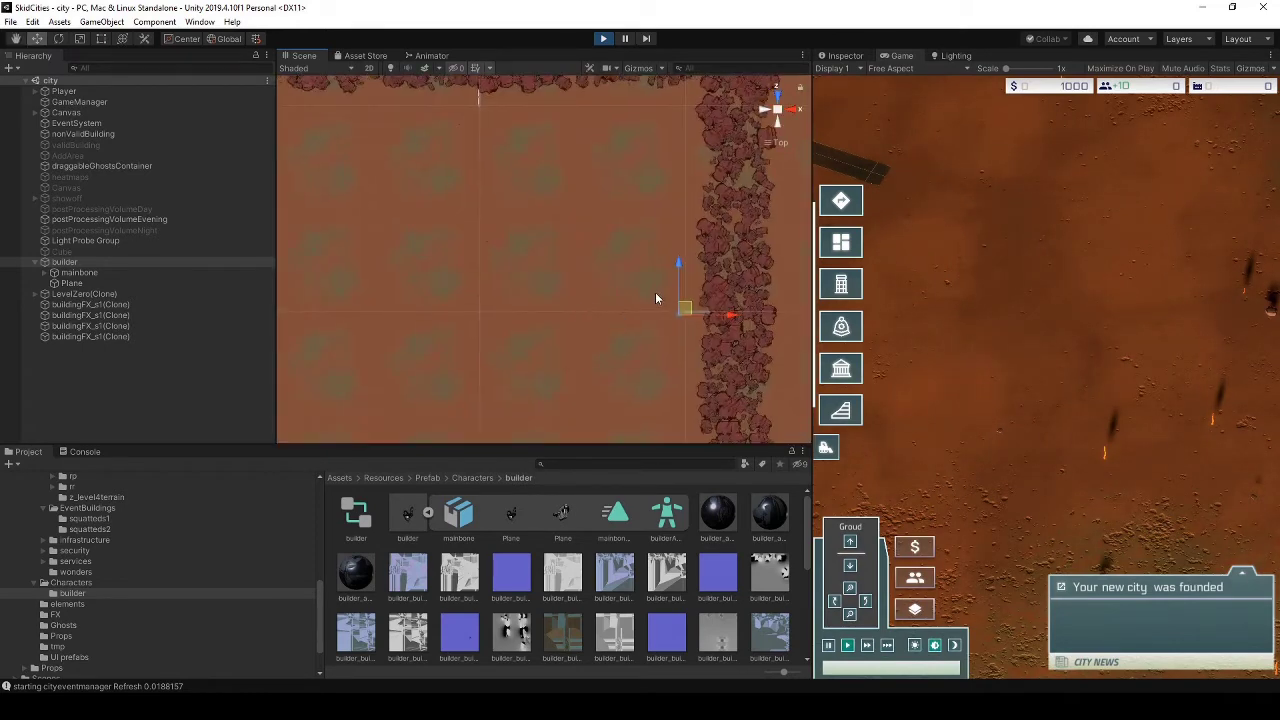
pyautogui.moveTo(739, 310)
pyautogui.mouseDown()
pyautogui.moveTo(717, 315)
pyautogui.moveTo(731, 320)
pyautogui.mouseUp()
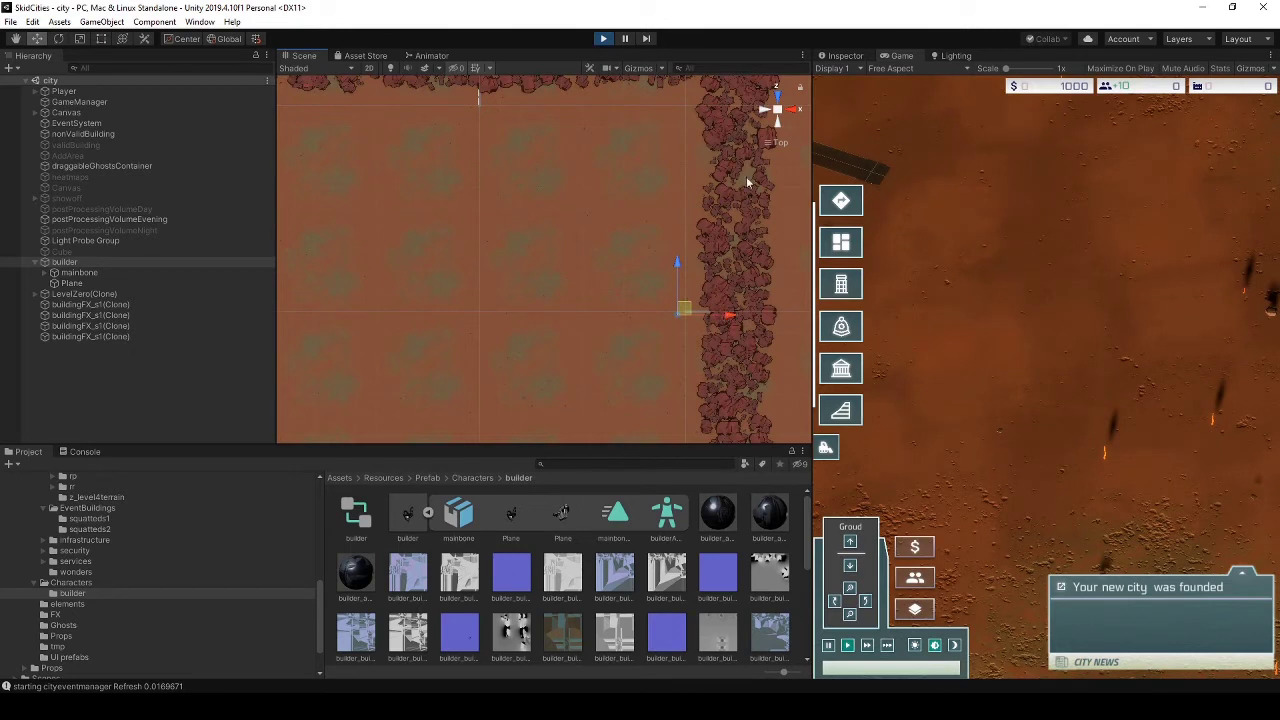
pyautogui.moveTo(729, 315); pyautogui.dragTo(576, 327)
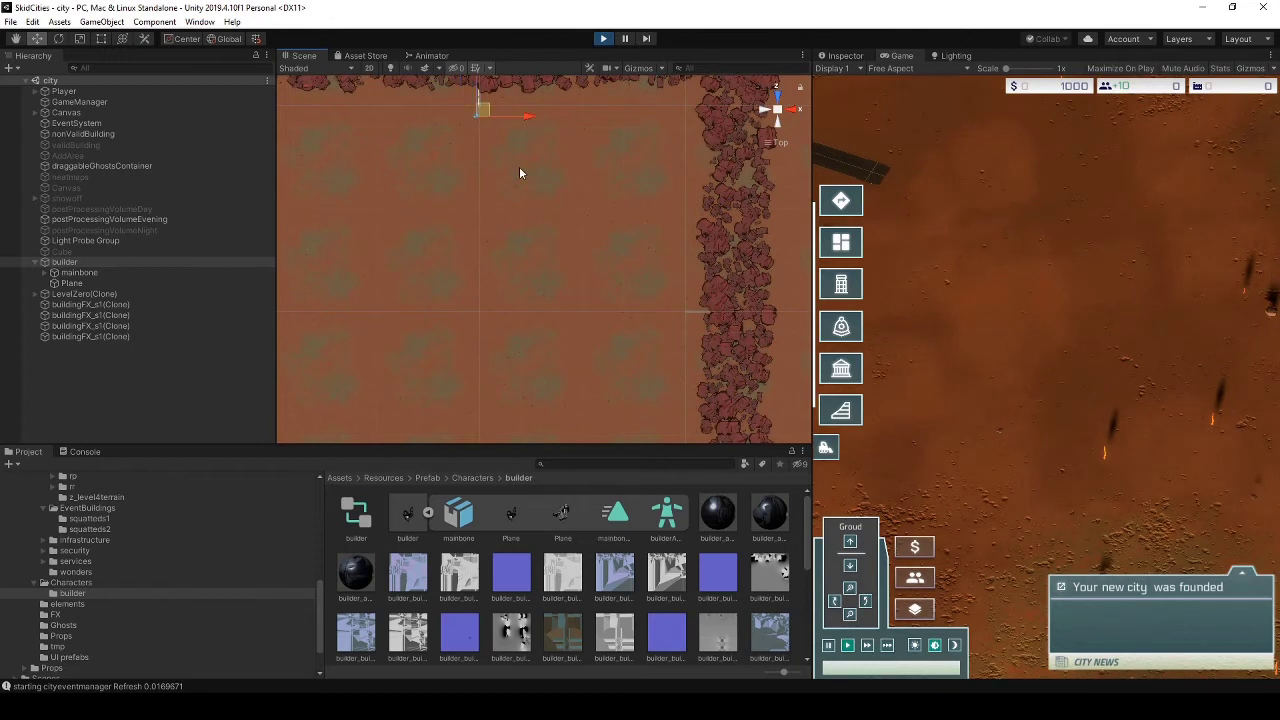
pyautogui.moveTo(519, 173); pyautogui.dragTo(643, 187, button='middle')
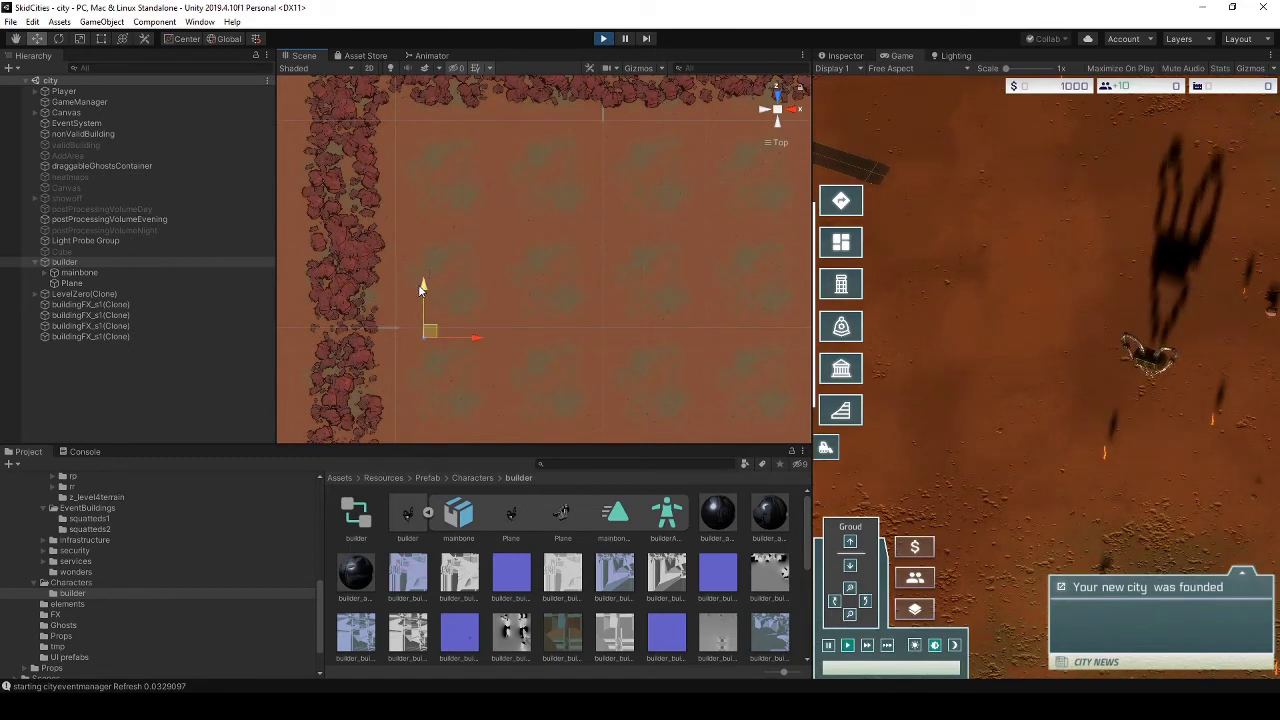
# Maximize the Game view and bring the builder into close view beside open ground.
pyautogui.rightClick(897, 55)
pyautogui.click(938, 92)
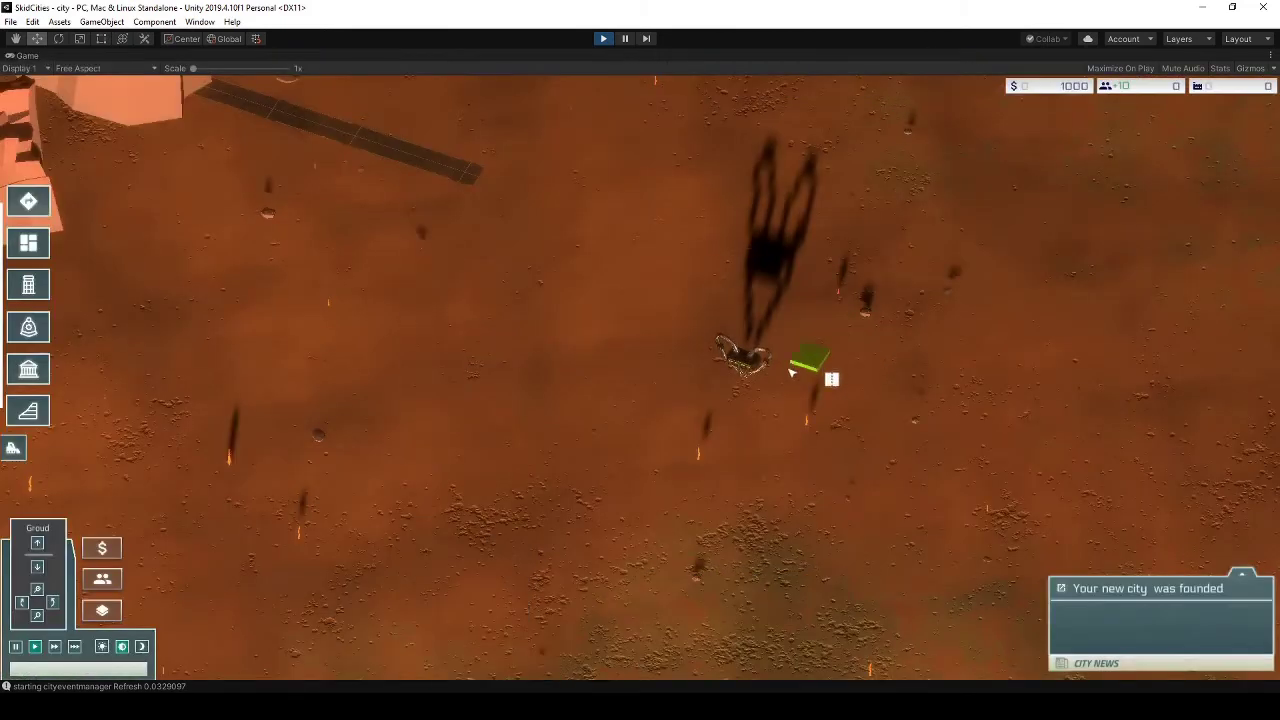
pyautogui.scroll(5, 791, 385)
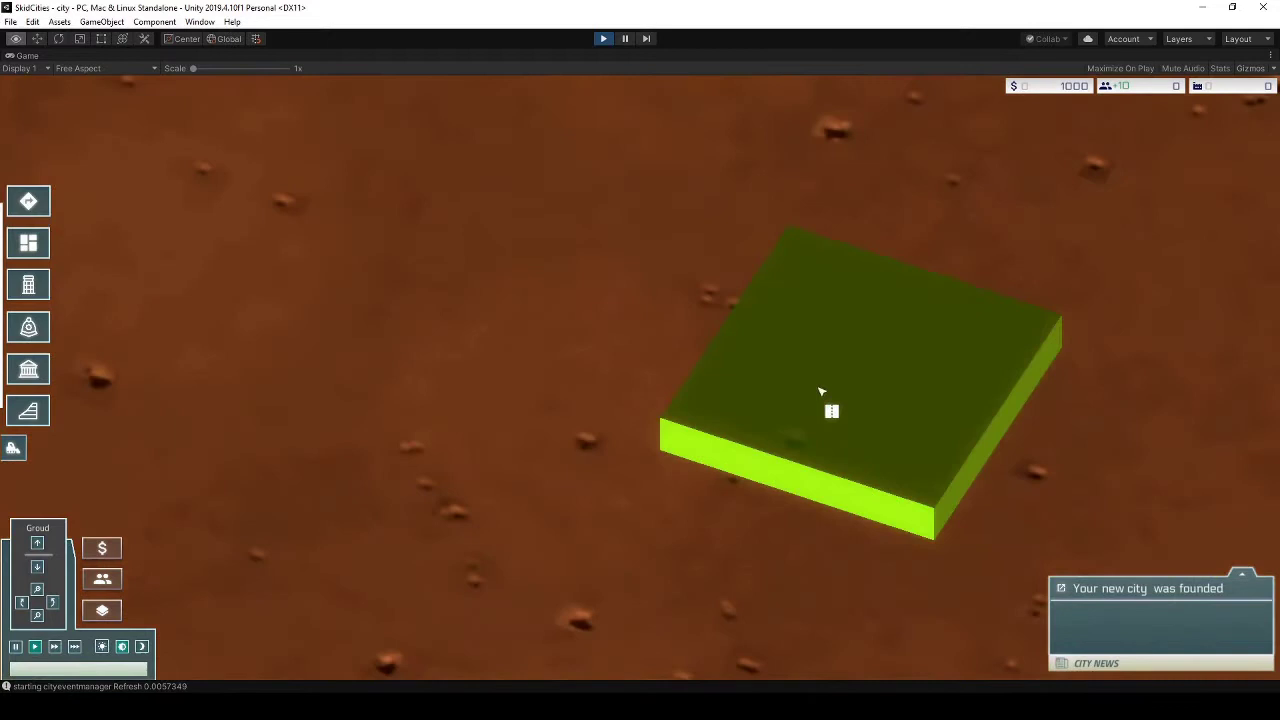
pyautogui.scroll(-5, 821, 391)
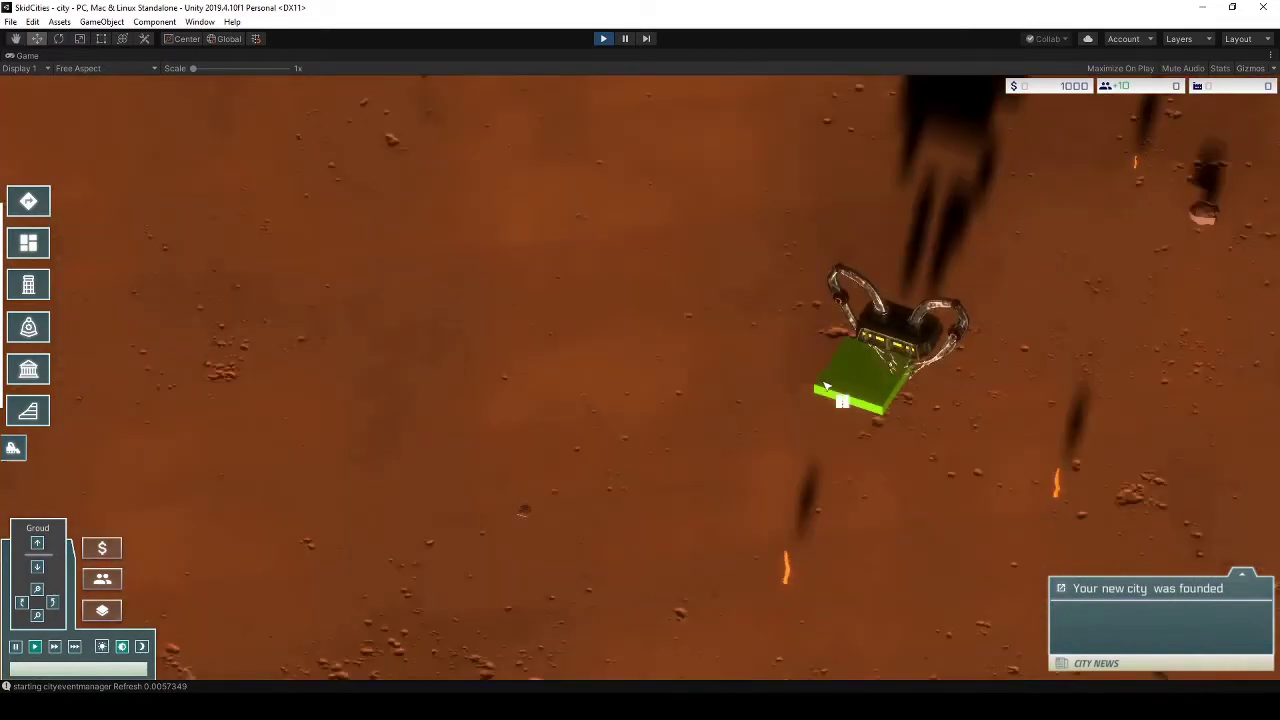
pyautogui.scroll(1, 826, 388)
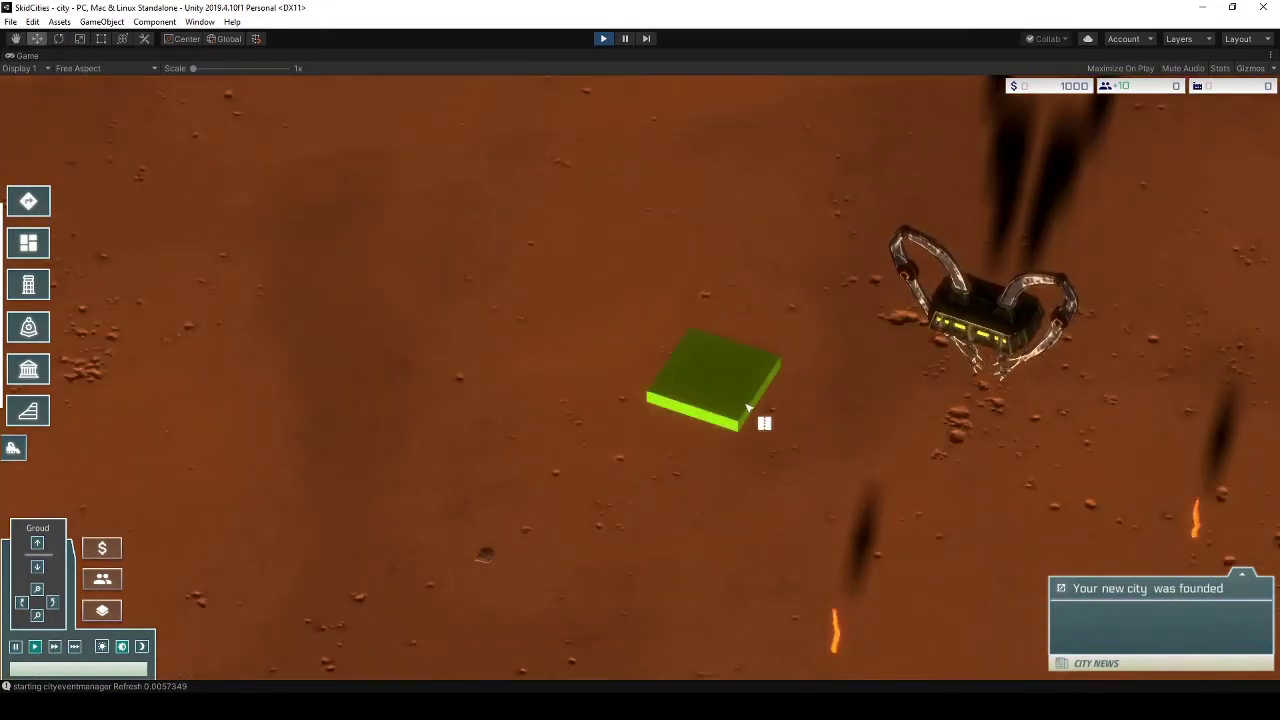
pyautogui.moveTo(896, 545); pyautogui.dragTo(497, 419, button='middle')
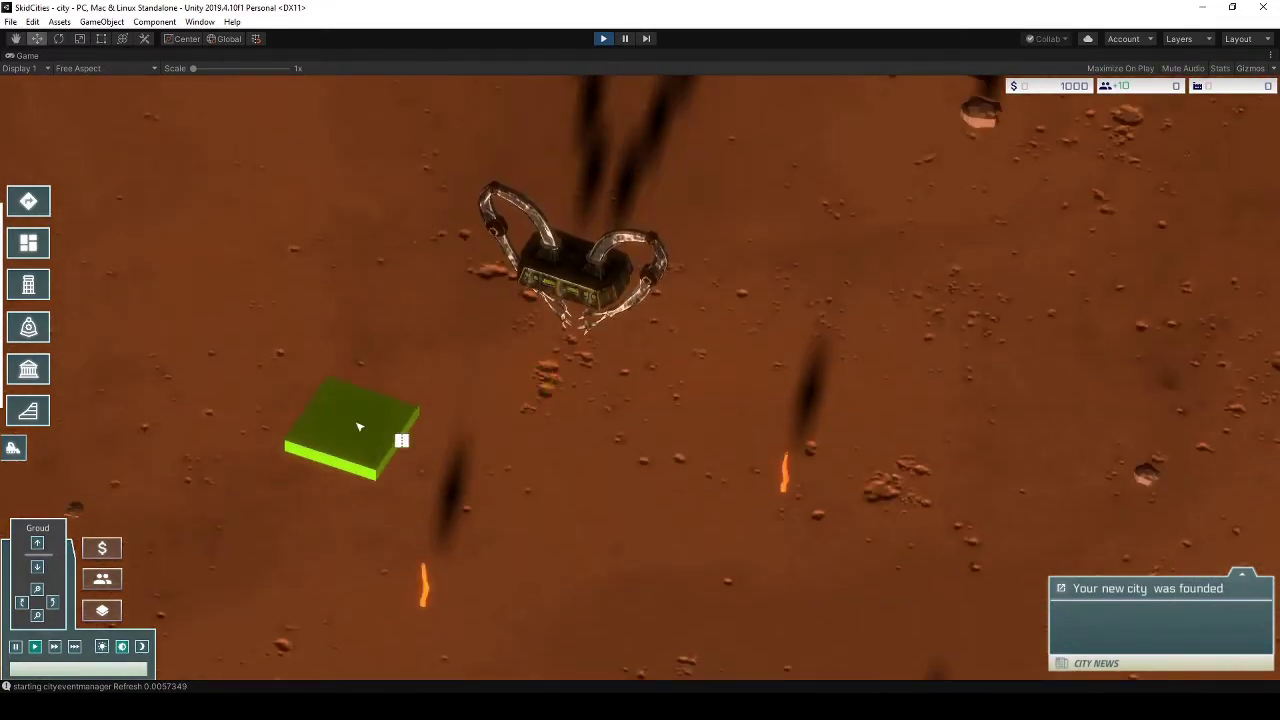
# Build three connected road stretches in a zigzag around the builder.
pyautogui.moveTo(287, 426); pyautogui.dragTo(726, 586)
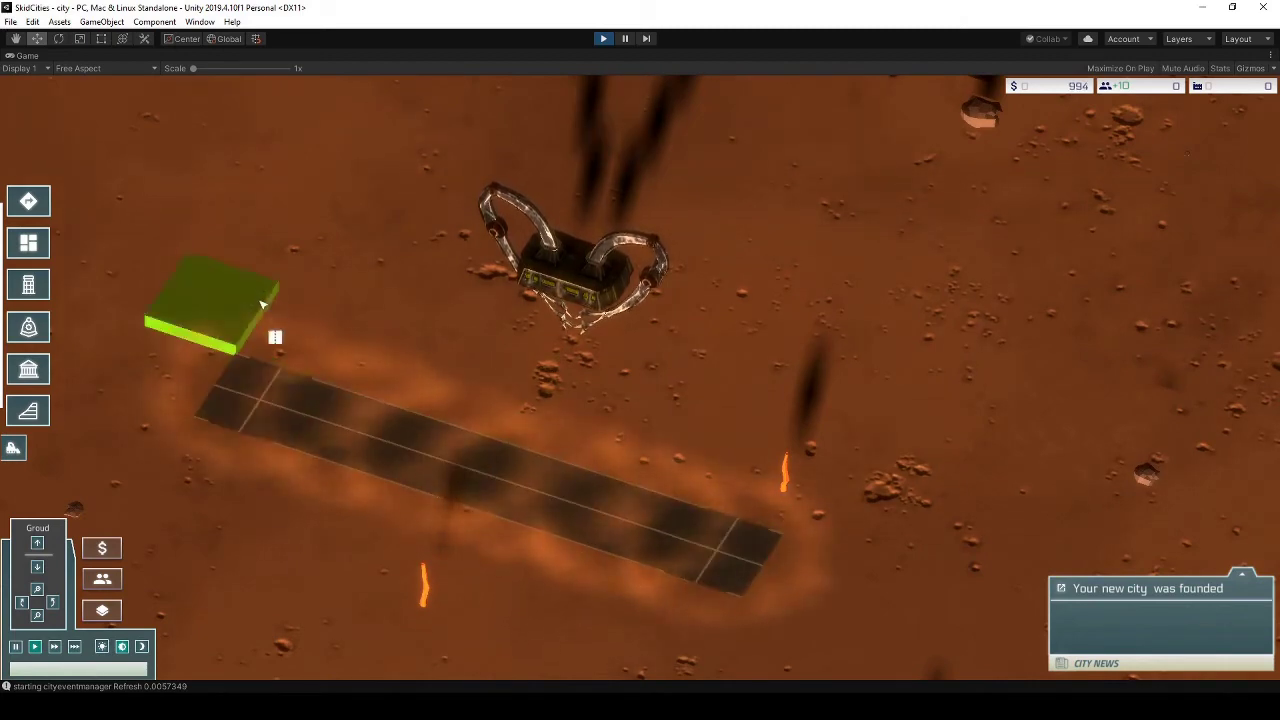
pyautogui.moveTo(286, 346); pyautogui.dragTo(460, 95)
pyautogui.scroll(3, 392, 180)
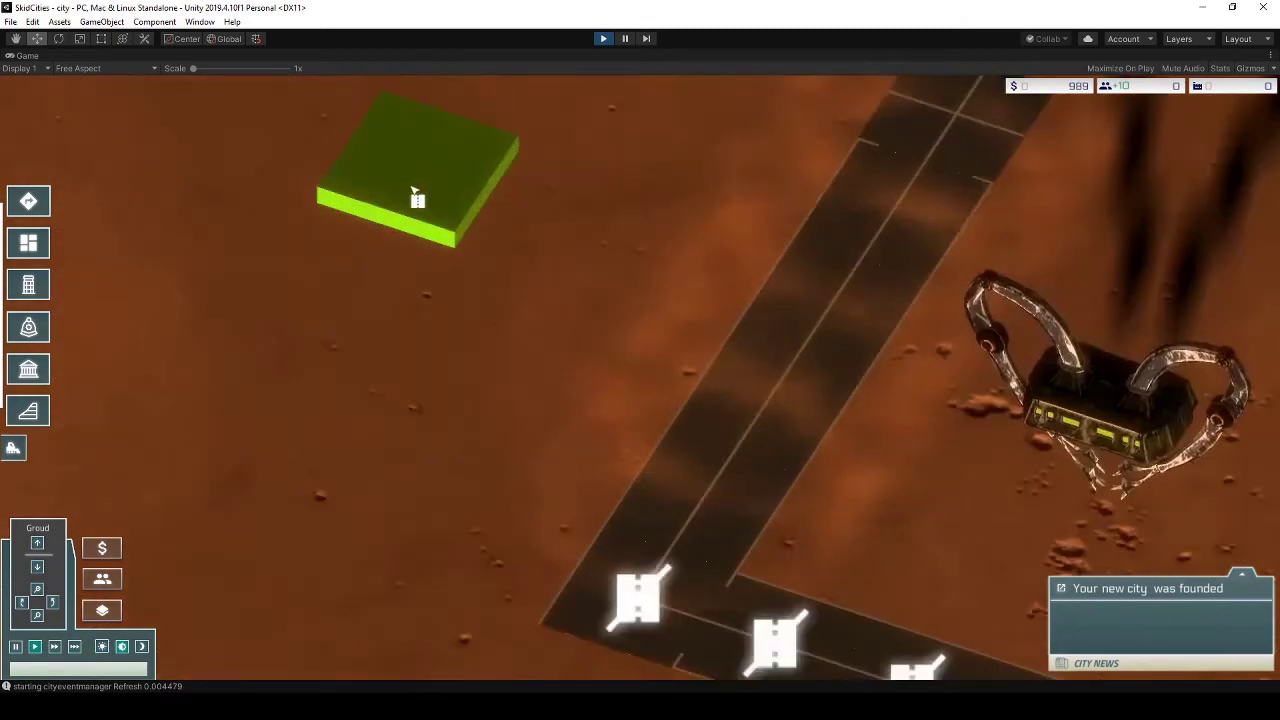
pyautogui.scroll(-5, 409, 166)
pyautogui.moveTo(416, 133); pyautogui.dragTo(777, 286)
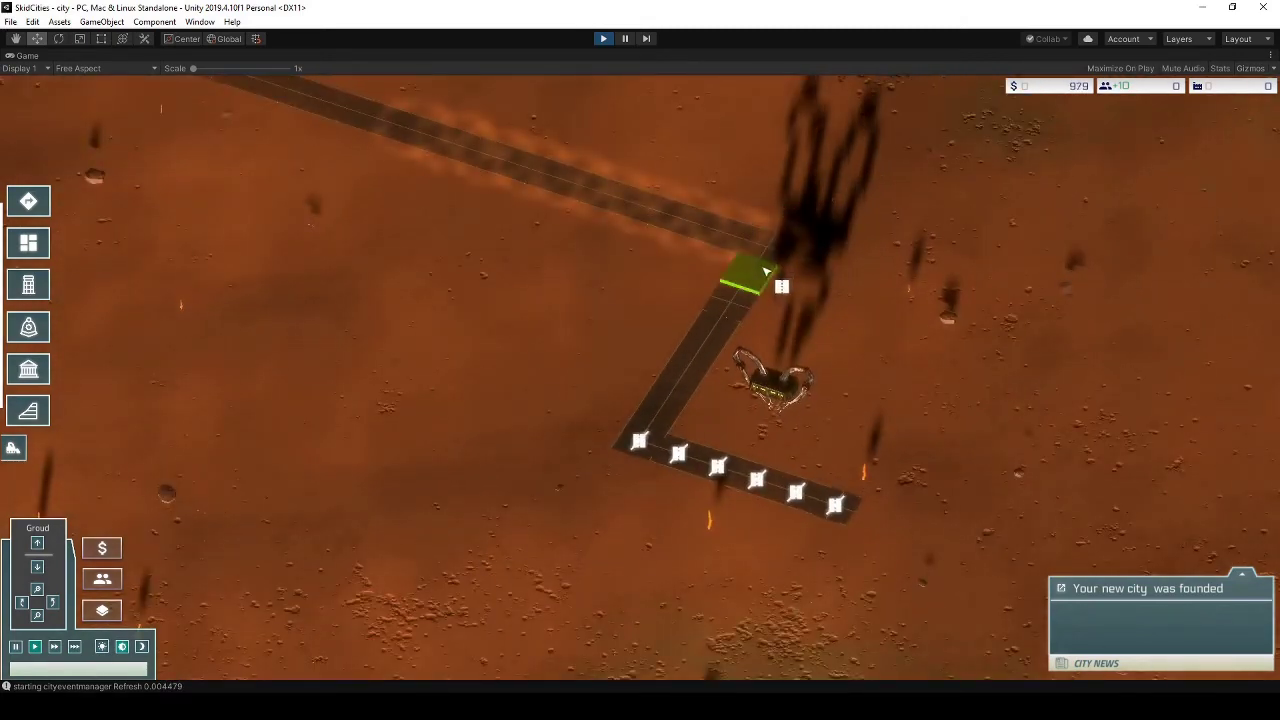
# Zone a block of tent housing three lots deep along the middle road, on the side opposite the builder.
pyautogui.scroll(3, 770, 366)
pyautogui.scroll(3, 724, 362)
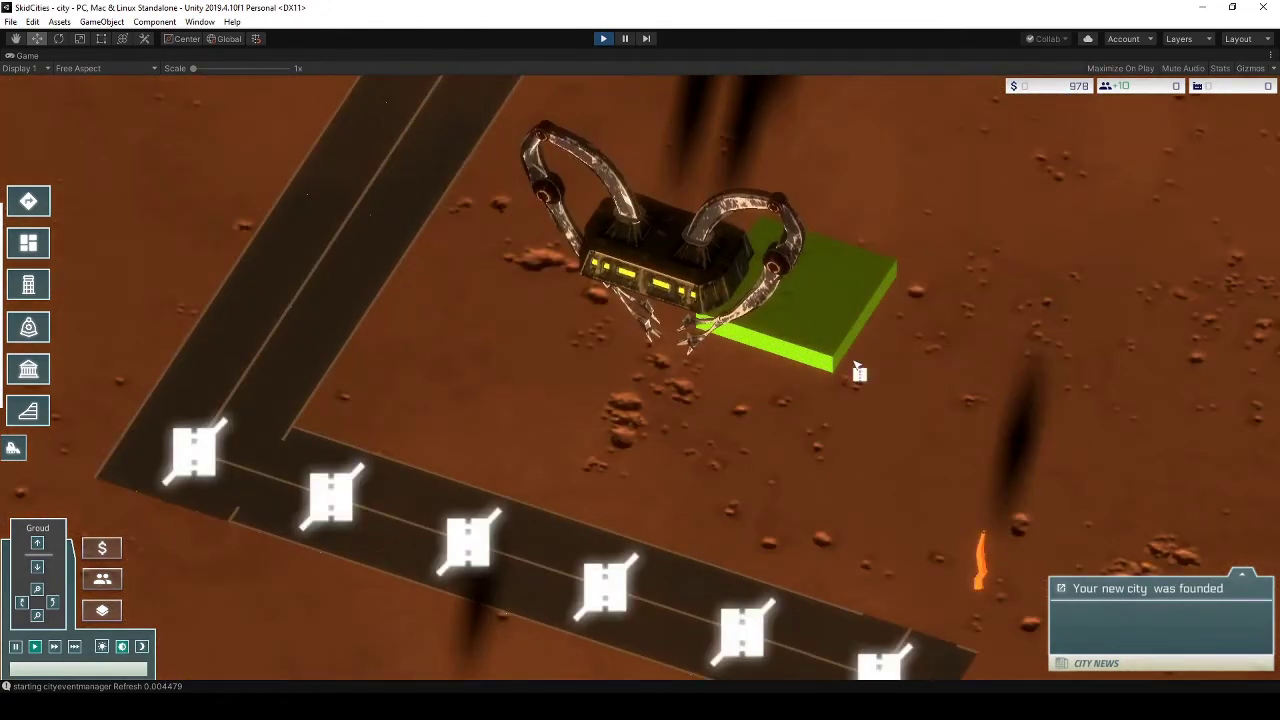
pyautogui.scroll(-3, 331, 378)
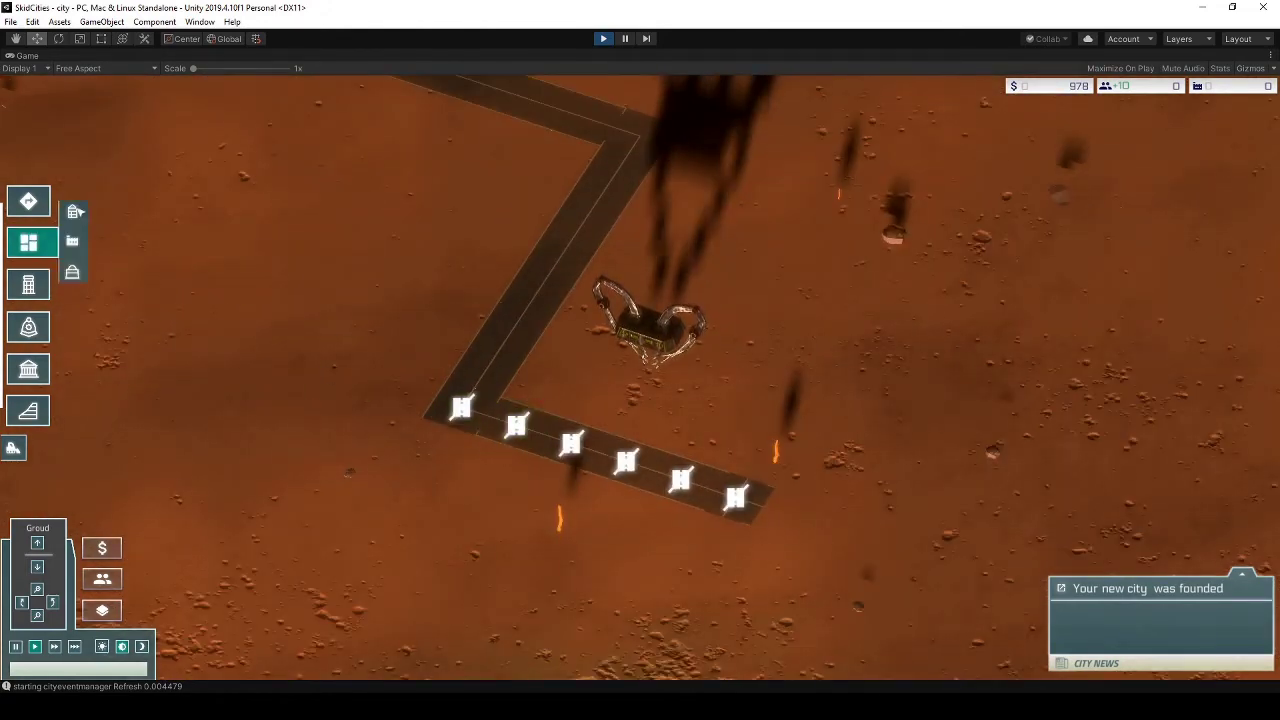
pyautogui.click(112, 190)
pyautogui.moveTo(612, 158); pyautogui.dragTo(352, 356)
pyautogui.press('s')
pyautogui.press('w')
pyautogui.press('d')
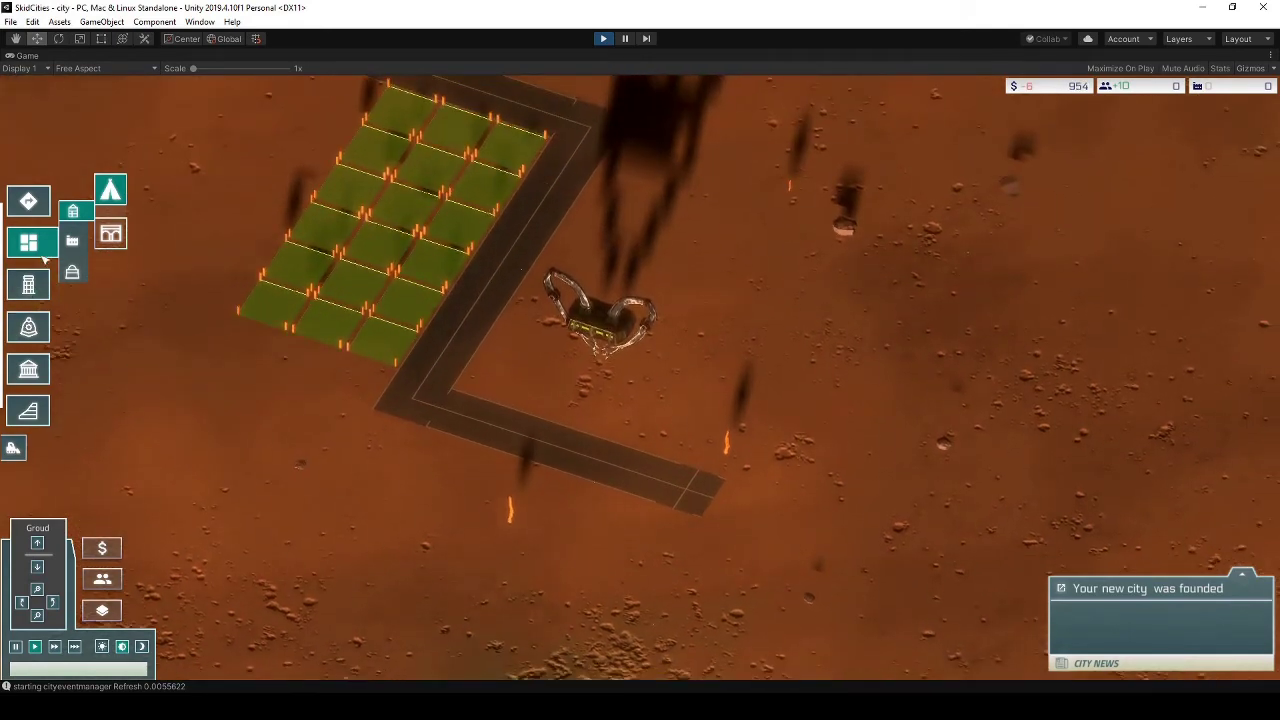
# Place two pyramid-shaped service buildings, one at the road corner beside the housing and one at the opposite bend behind the builder.
pyautogui.click(28, 284)
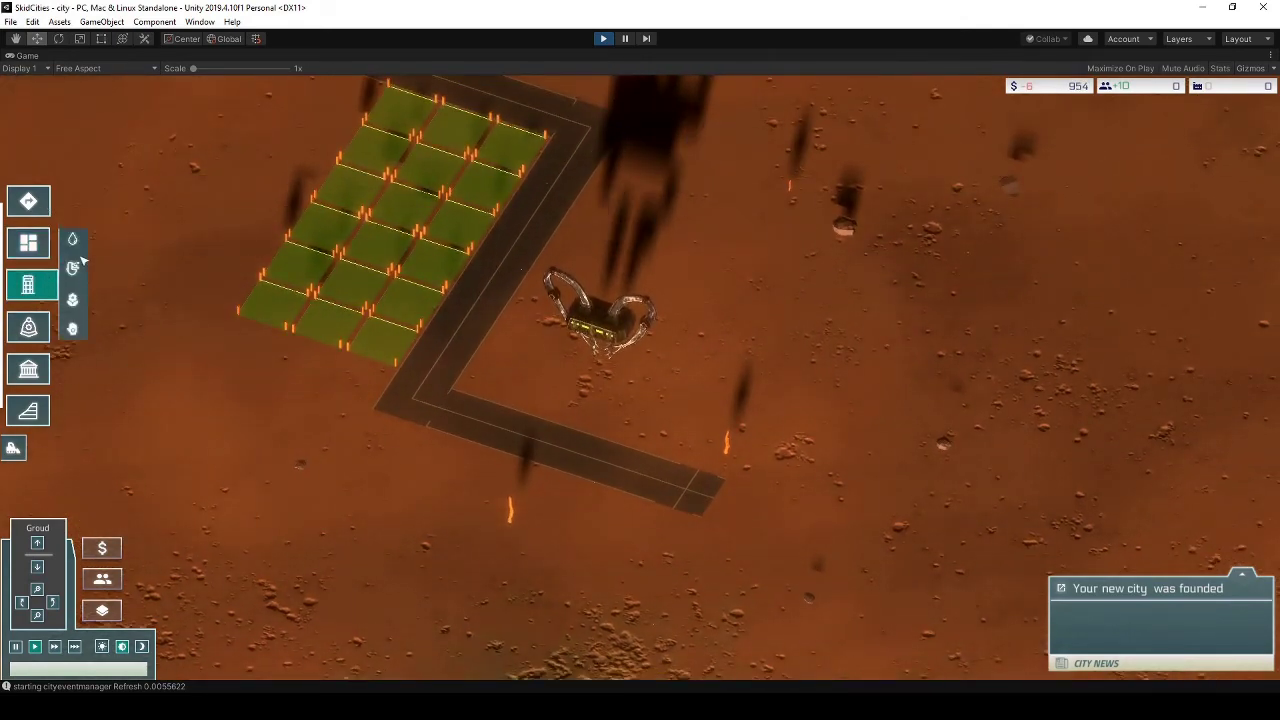
pyautogui.click(72, 268)
pyautogui.click(110, 226)
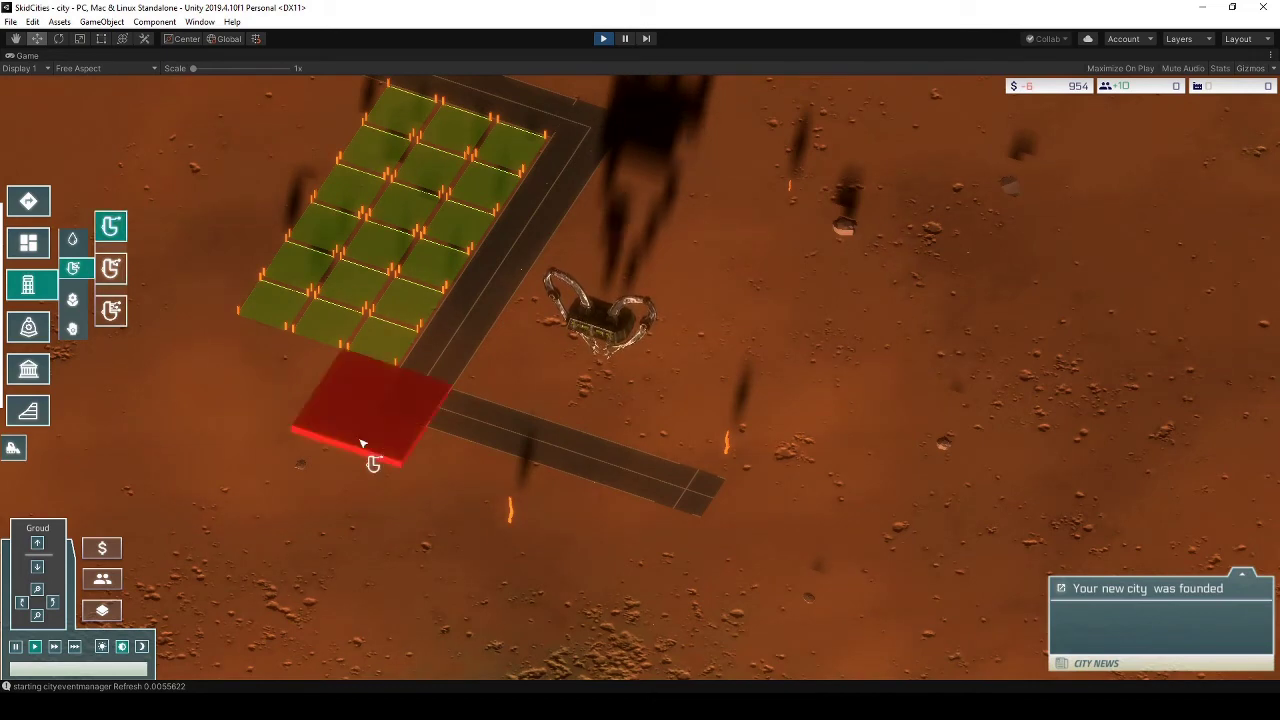
pyautogui.click(310, 422)
pyautogui.press('a')
pyautogui.press('s')
pyautogui.scroll(-1, 414, 482)
pyautogui.scroll(3, 430, 470)
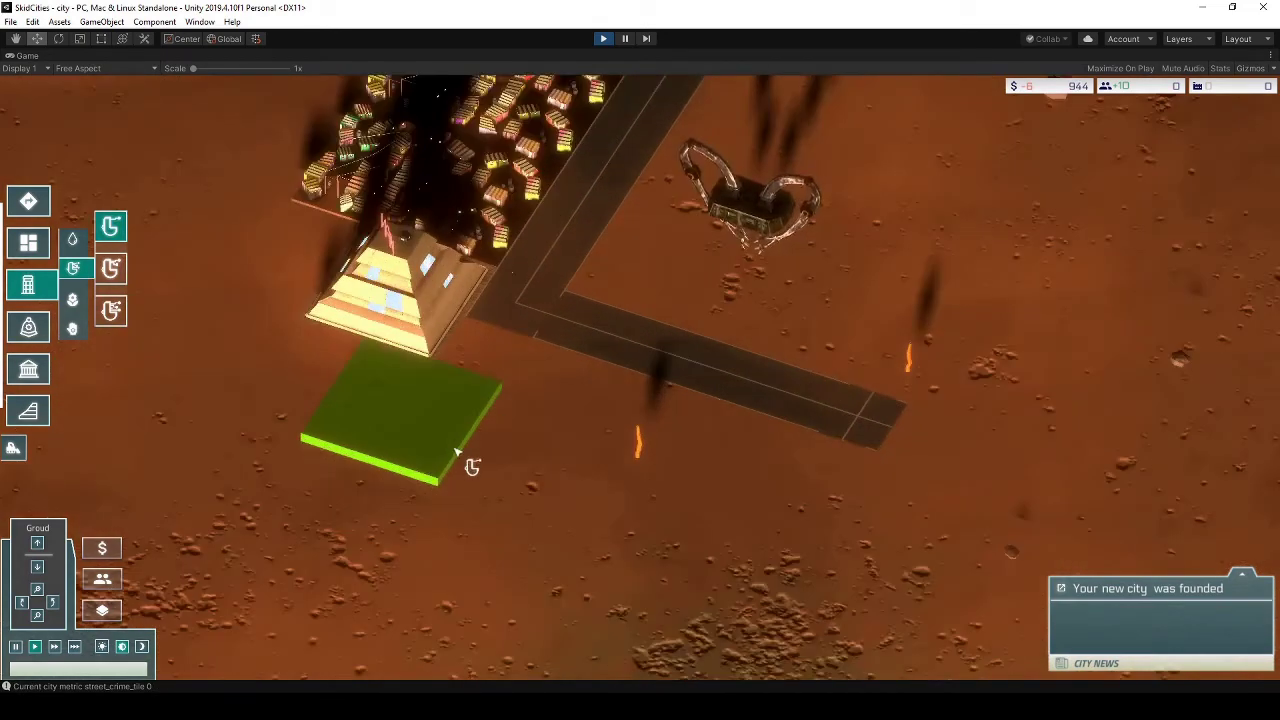
pyautogui.scroll(-2, 454, 451)
pyautogui.press('d')
pyautogui.press('w')
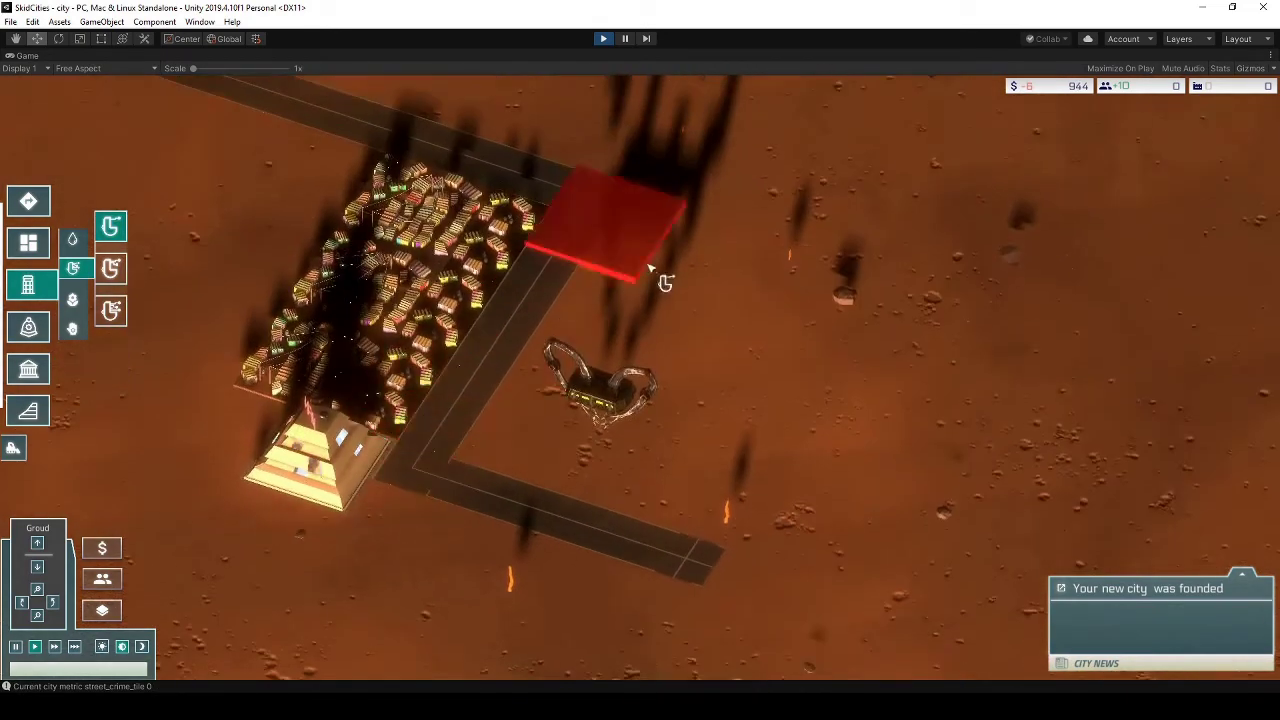
pyautogui.click(668, 245)
# Switch the city to daytime lighting and examine the builder up close and from another side.
pyautogui.press('s')
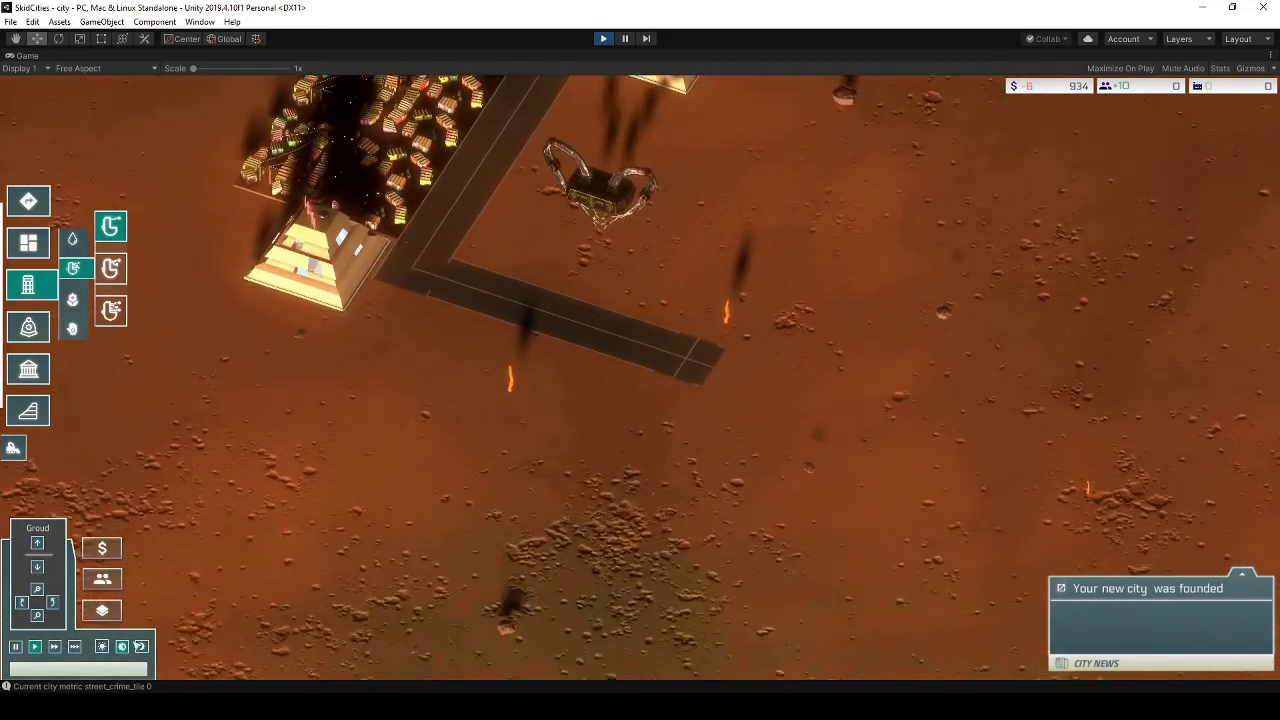
pyautogui.scroll(3, 457, 429)
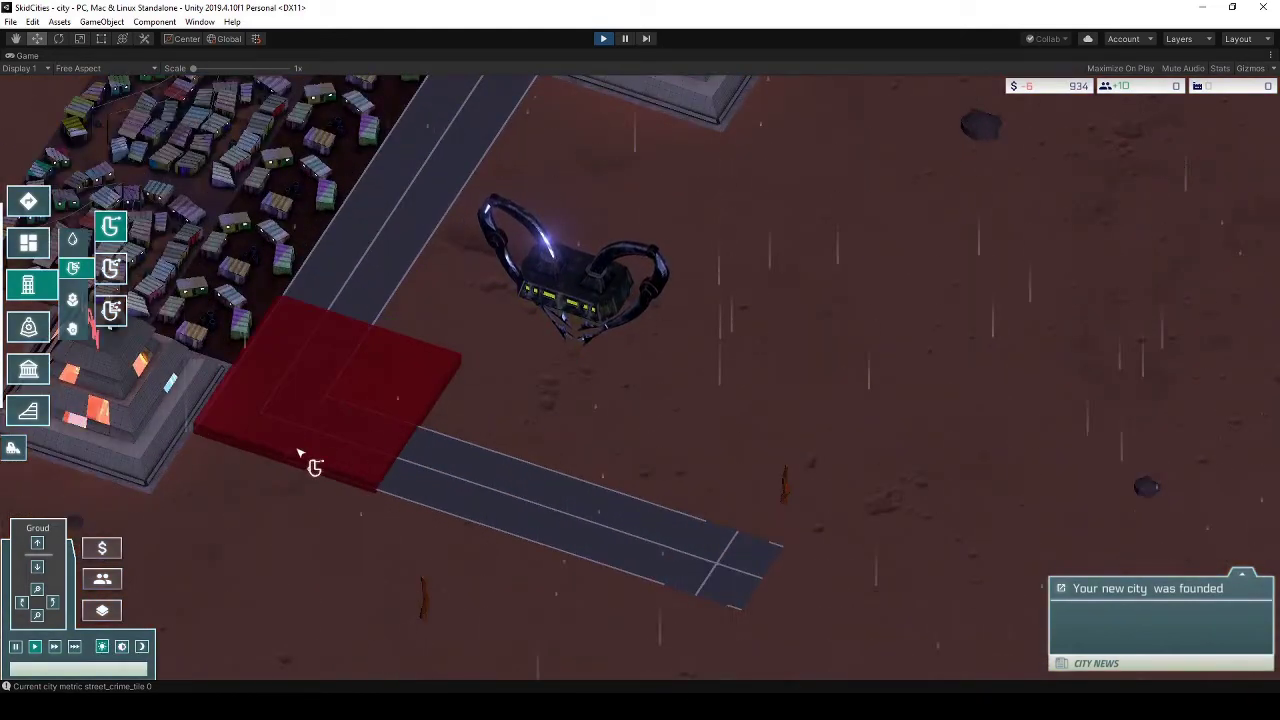
pyautogui.press('a')
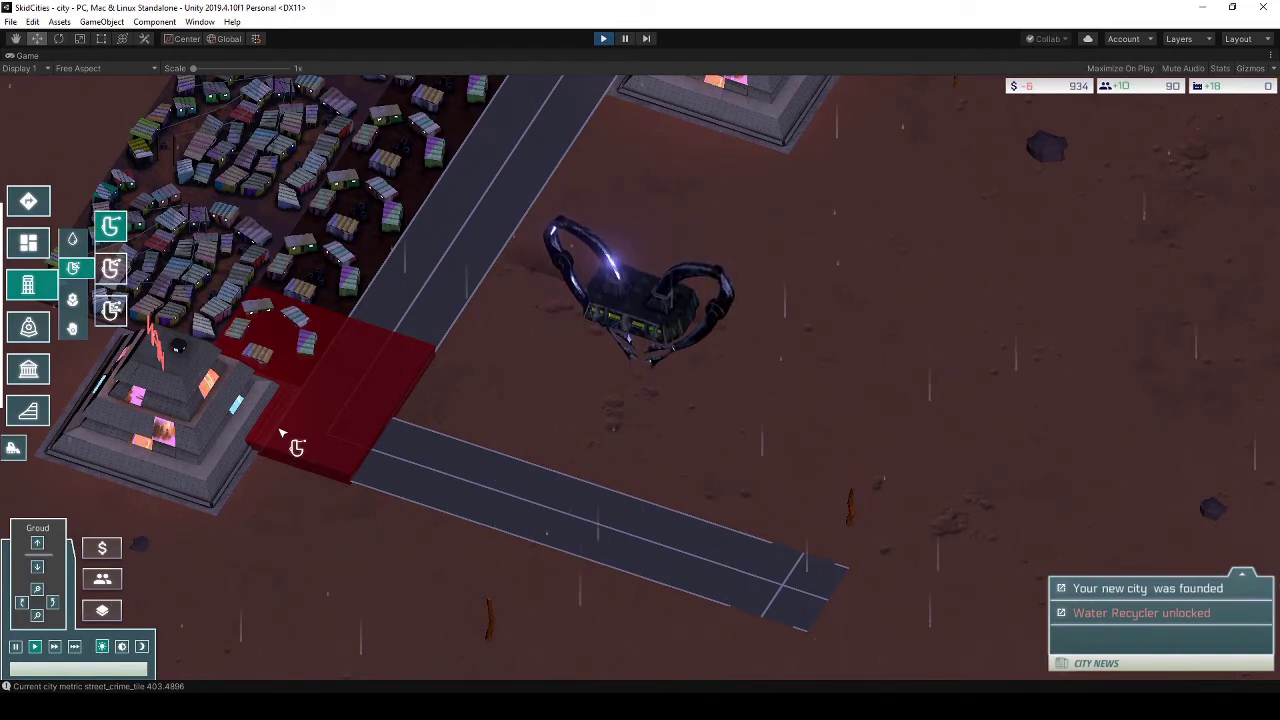
pyautogui.scroll(-2, 283, 432)
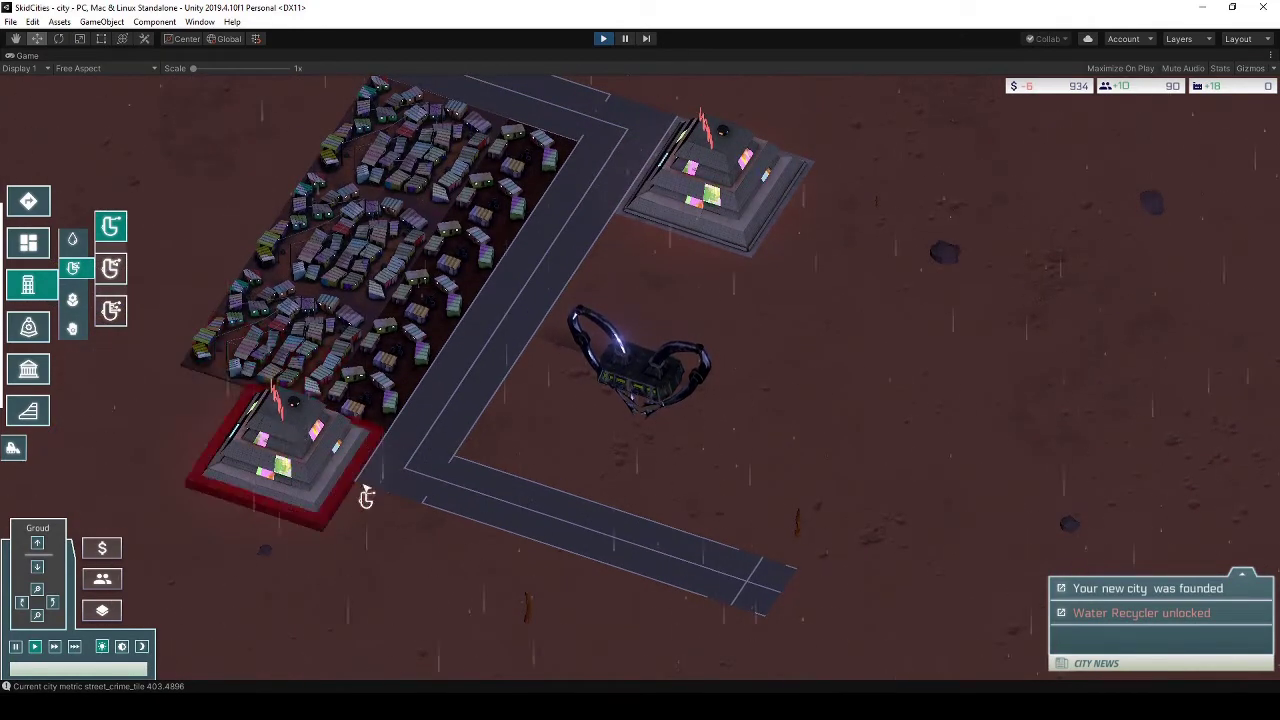
pyautogui.scroll(3, 370, 490)
pyautogui.press('e')
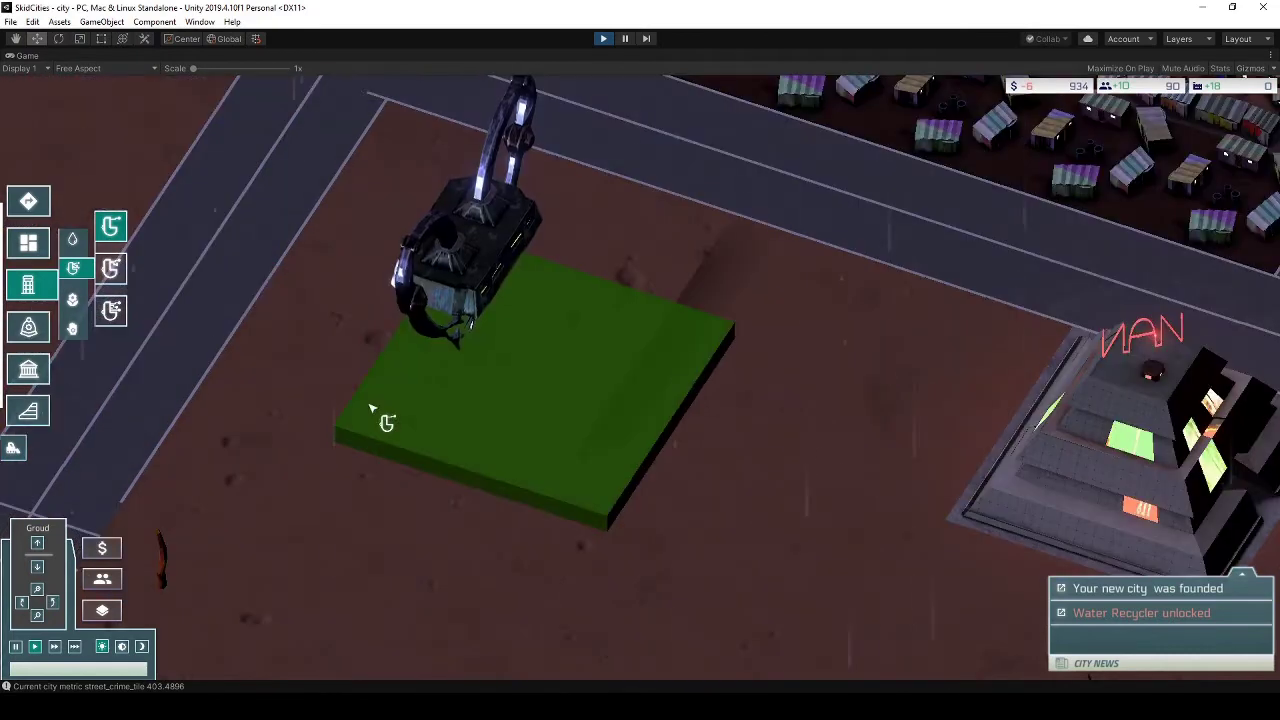
pyautogui.scroll(-2, 374, 412)
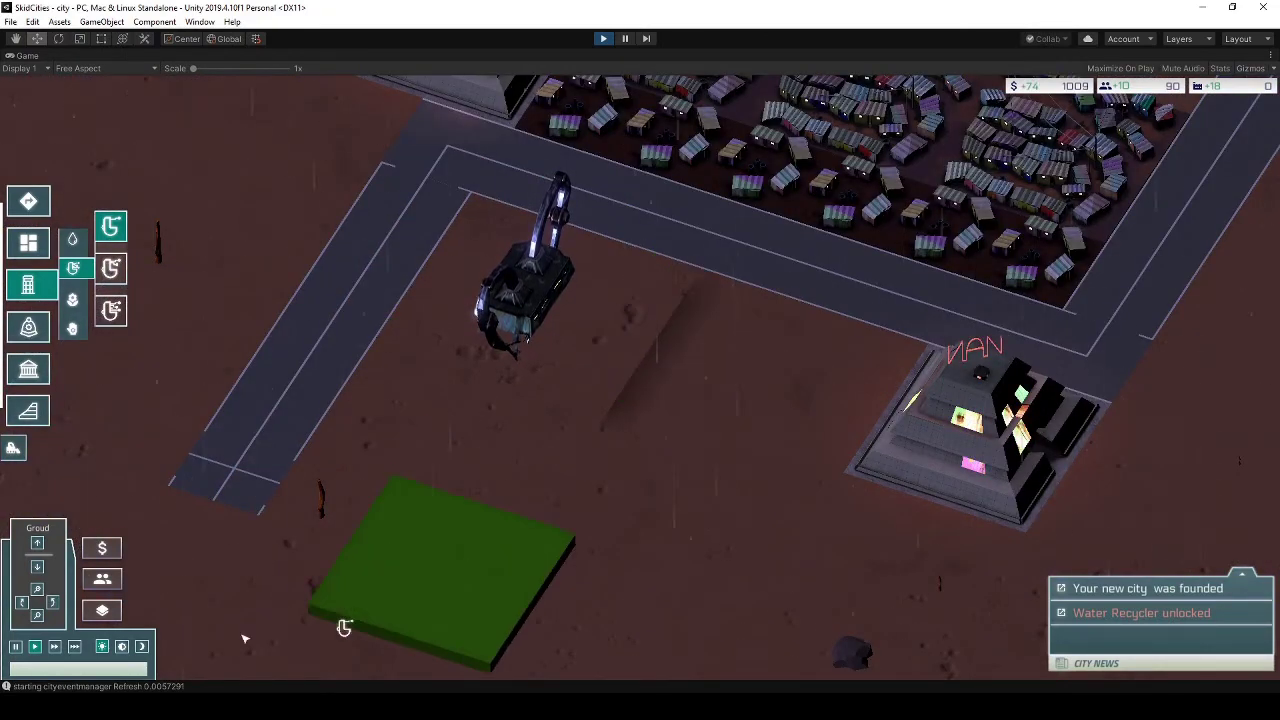
# Switch the city to night lighting to check the builder's glowing windows, and return to daytime lighting.
pyautogui.click(144, 647)
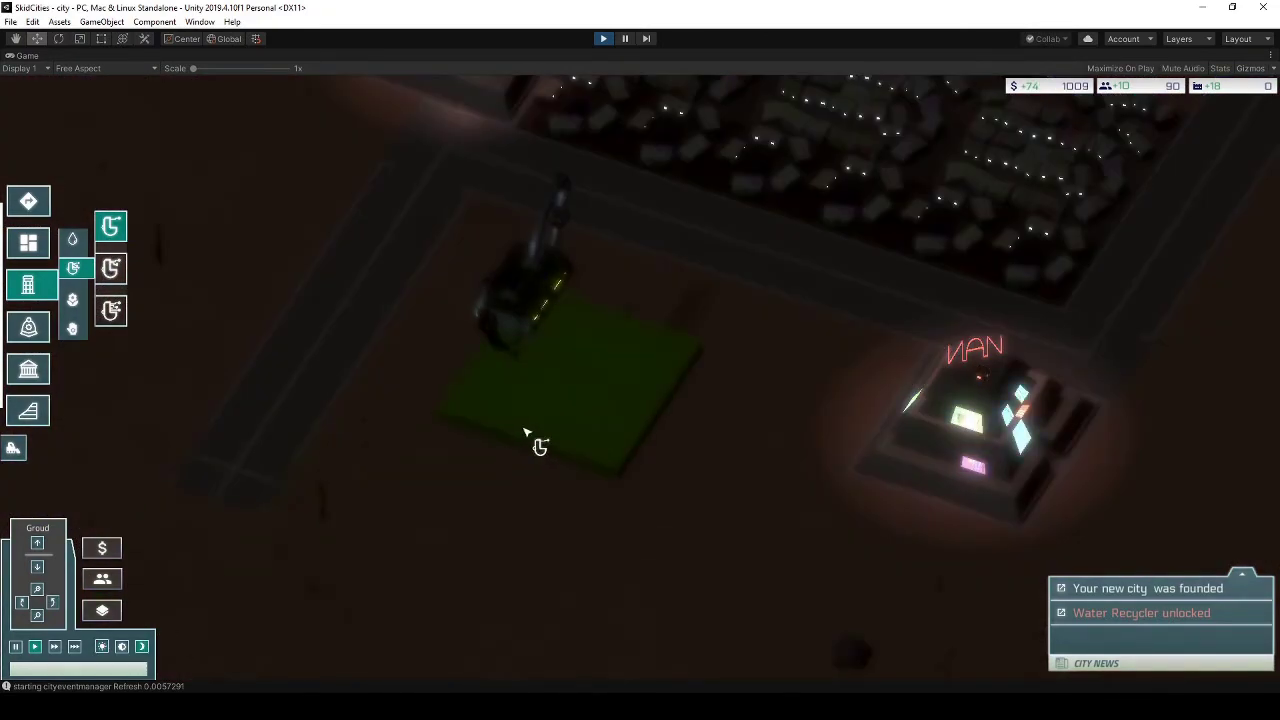
pyautogui.press('e')
pyautogui.scroll(-1, 422, 457)
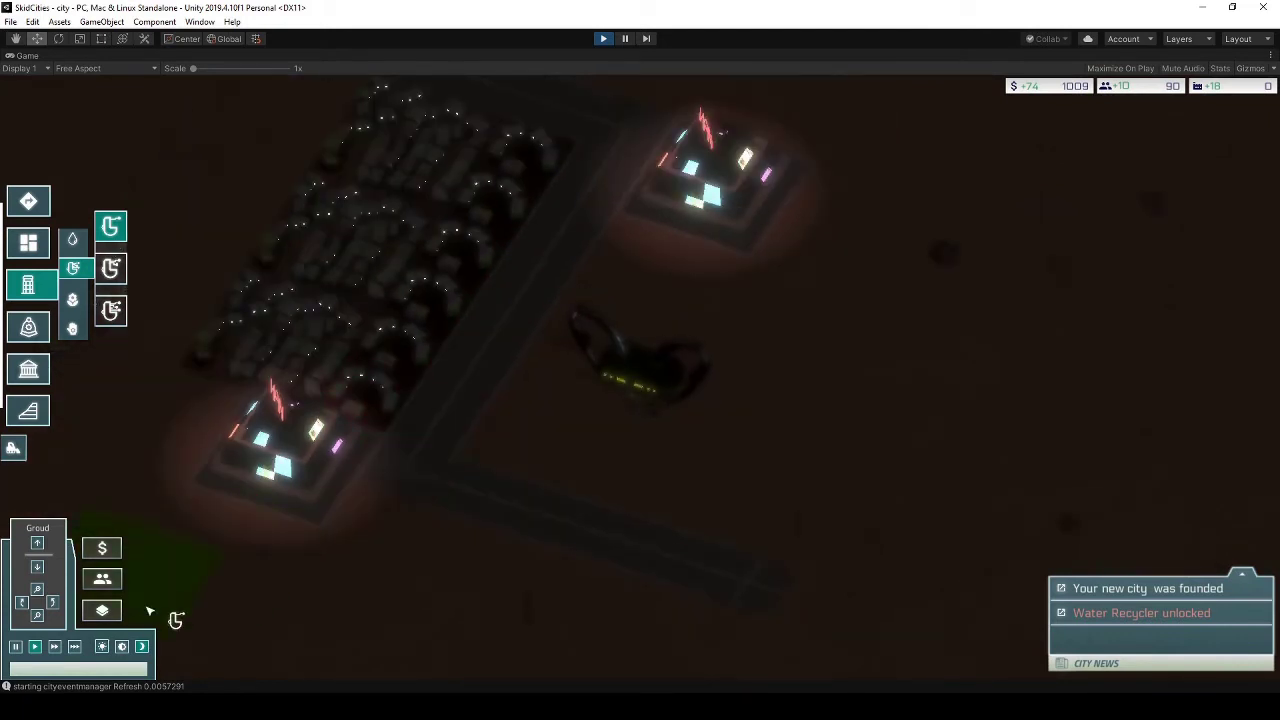
pyautogui.click(121, 647)
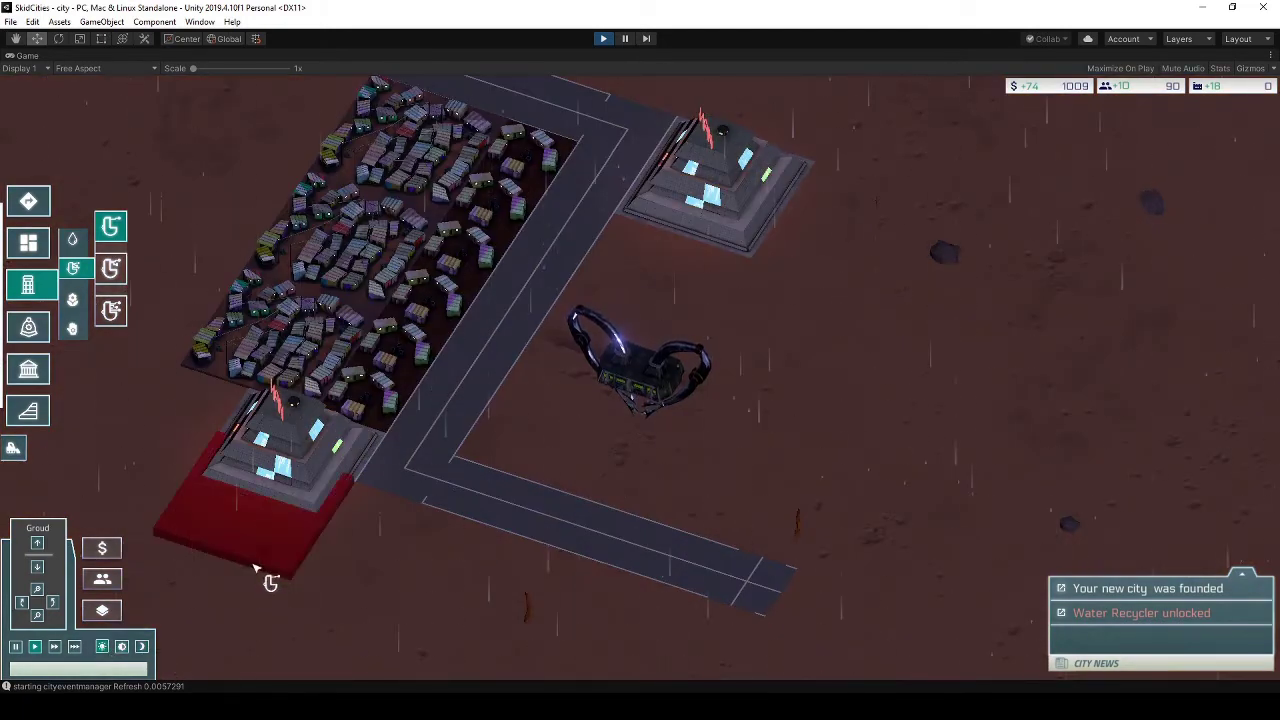
# Set the city to evening lighting and examine the builder above the tent housing.
pyautogui.click(255, 567)
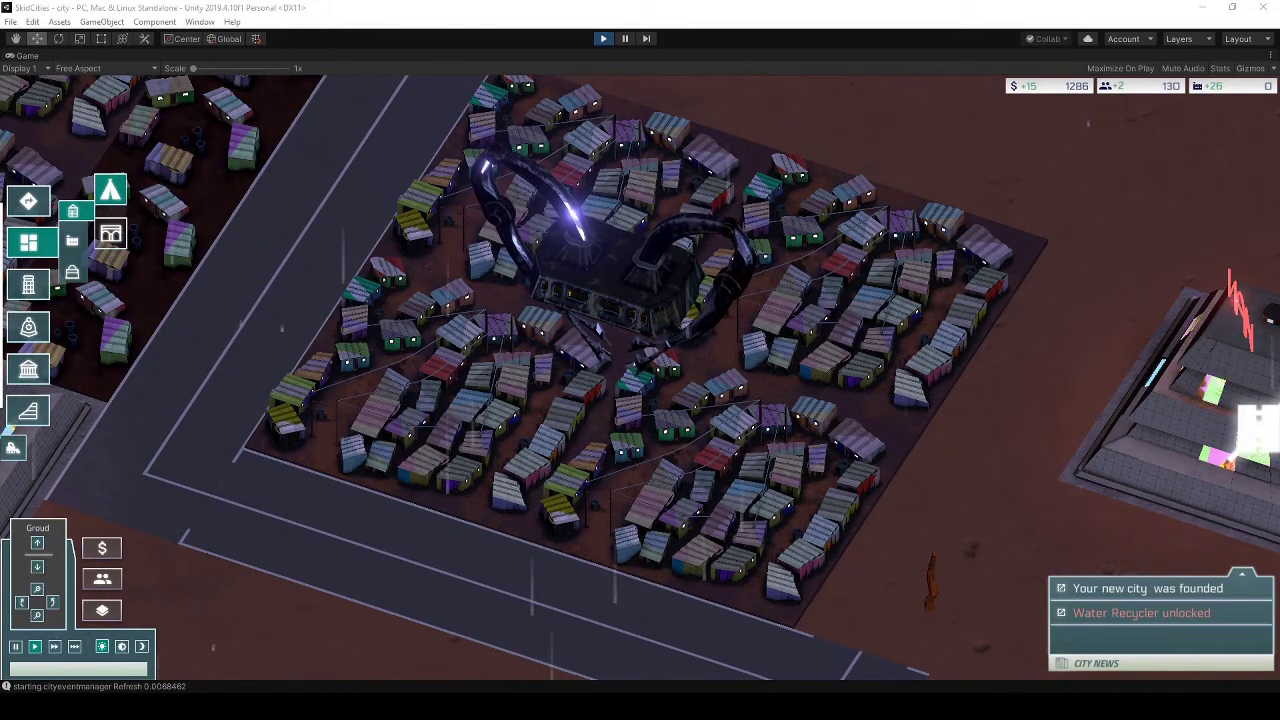
pyautogui.click(122, 646)
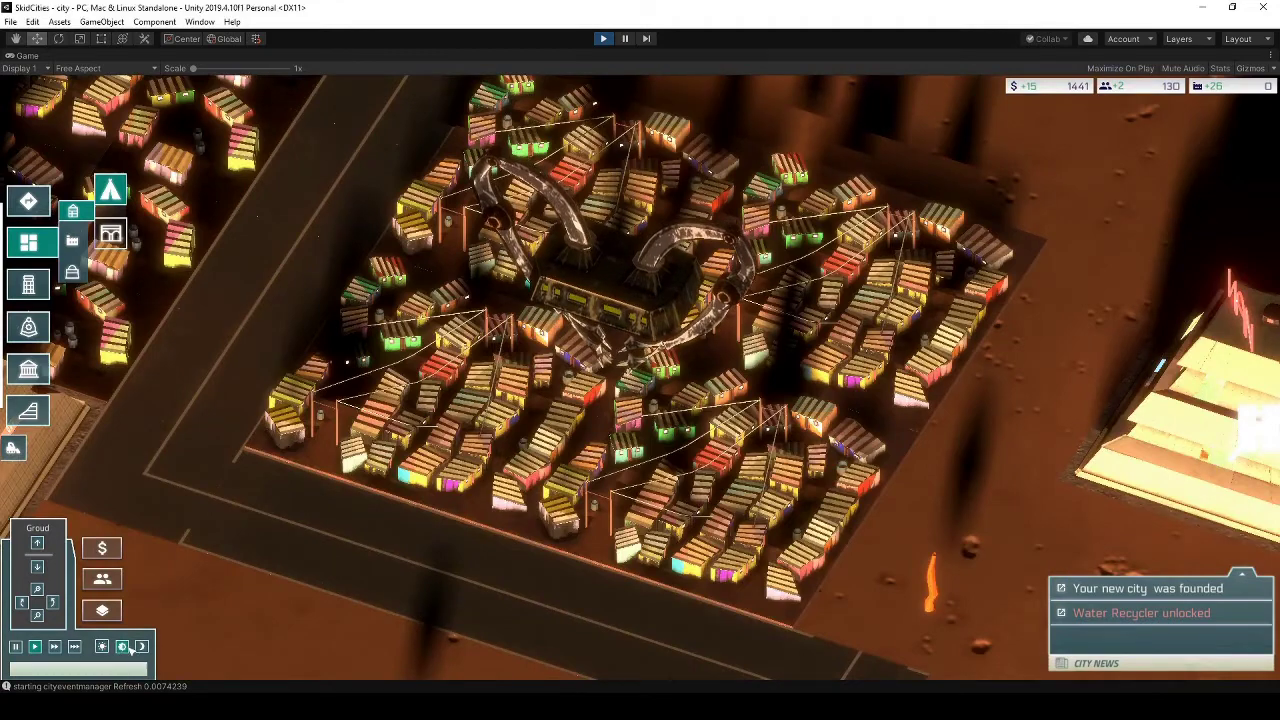
pyautogui.scroll(-2, 258, 522)
pyautogui.scroll(2, 258, 522)
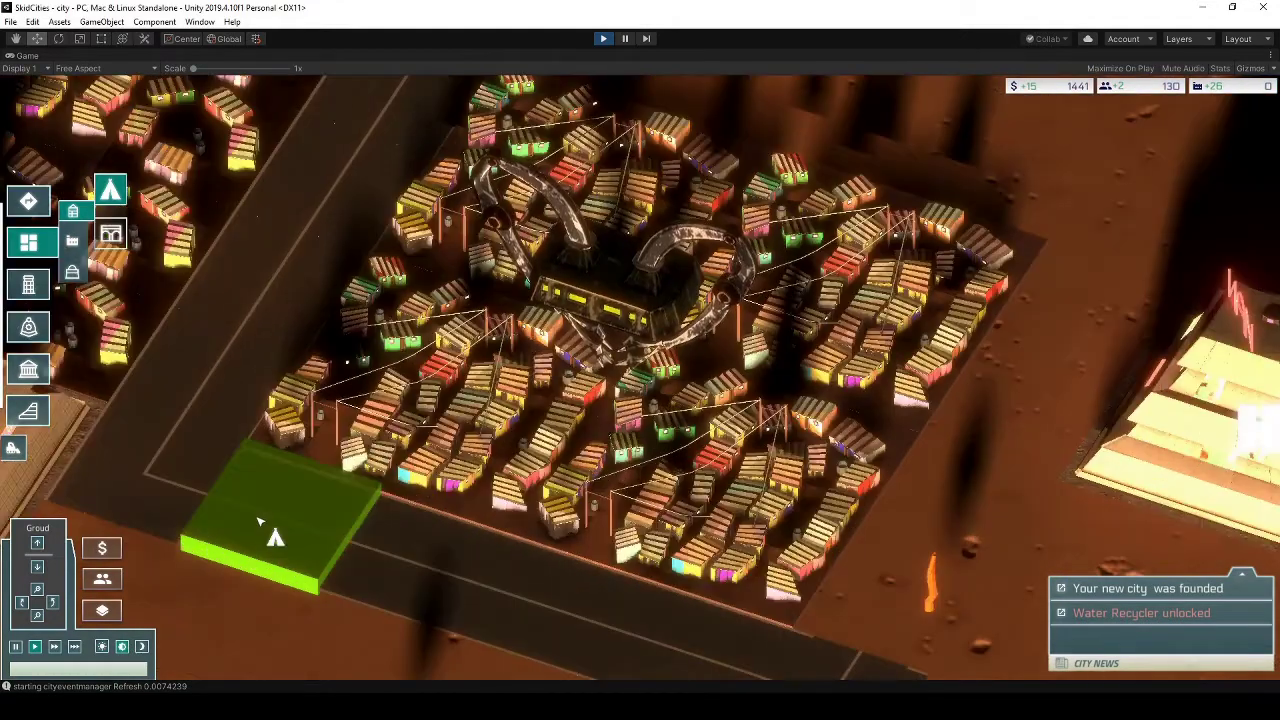
# Switch to Blender and play back the builder armature's animation over the scaffold in the side view.
pyautogui.scroll(-2, 258, 522)
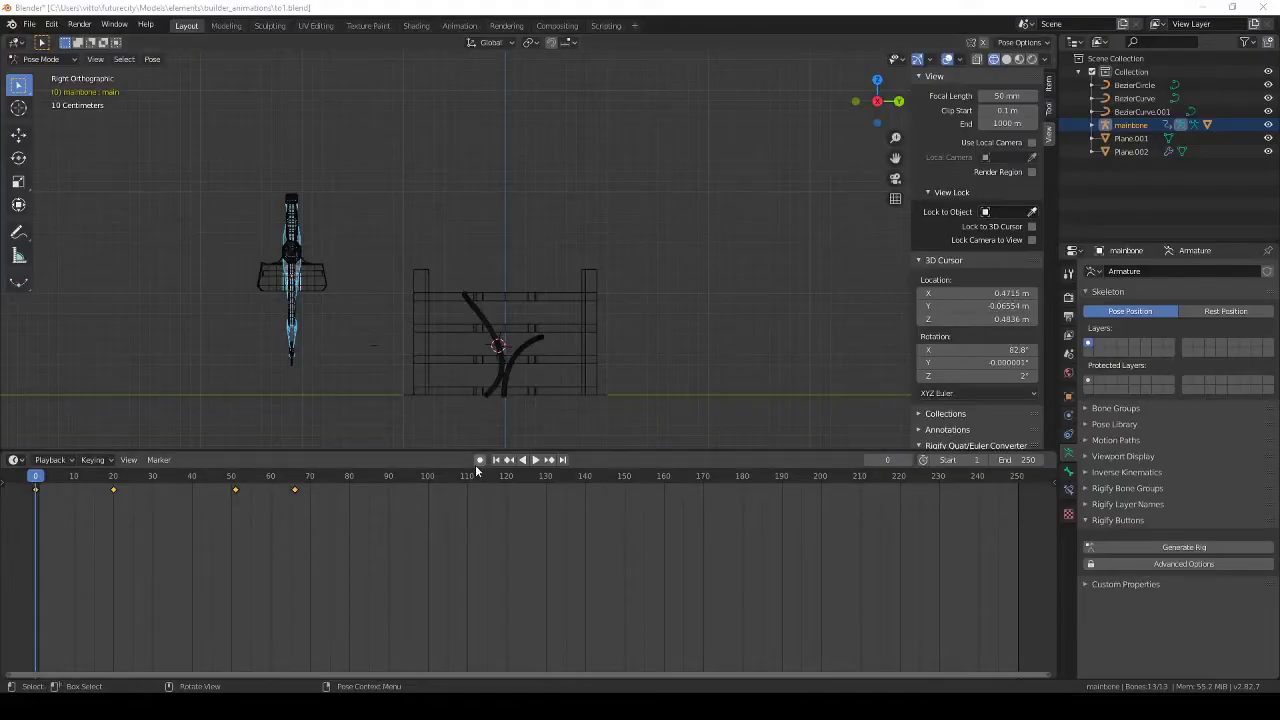
pyautogui.click(533, 460)
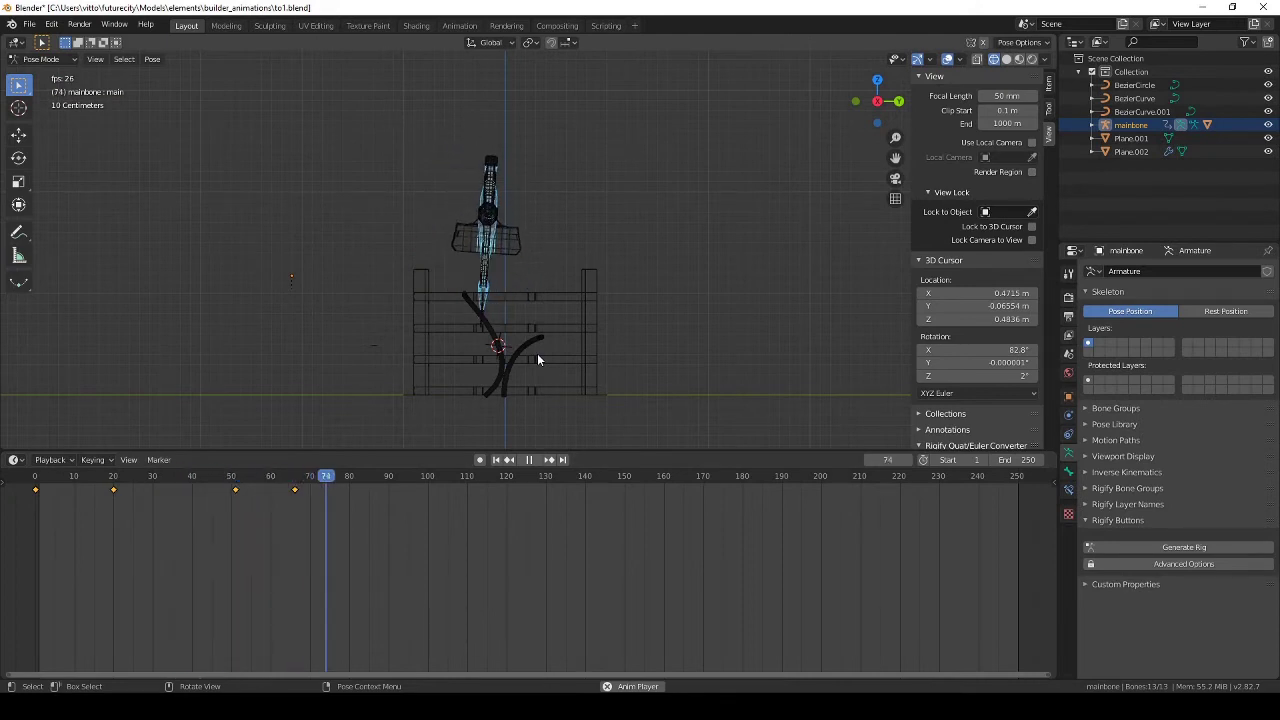
pyautogui.hotkey('shift', 'space')
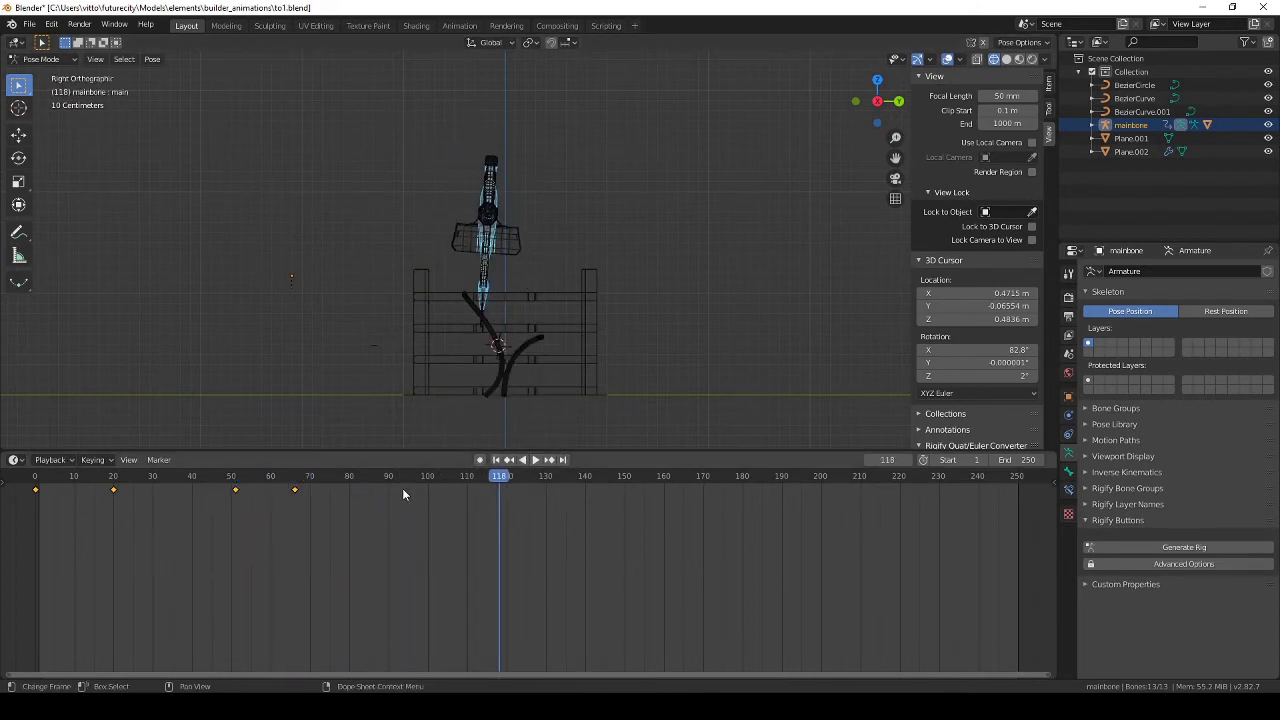
# At frame 110, rotate the builder's bones slightly and insert rotation and location keyframes for them.
pyautogui.moveTo(499, 477); pyautogui.dragTo(291, 472)
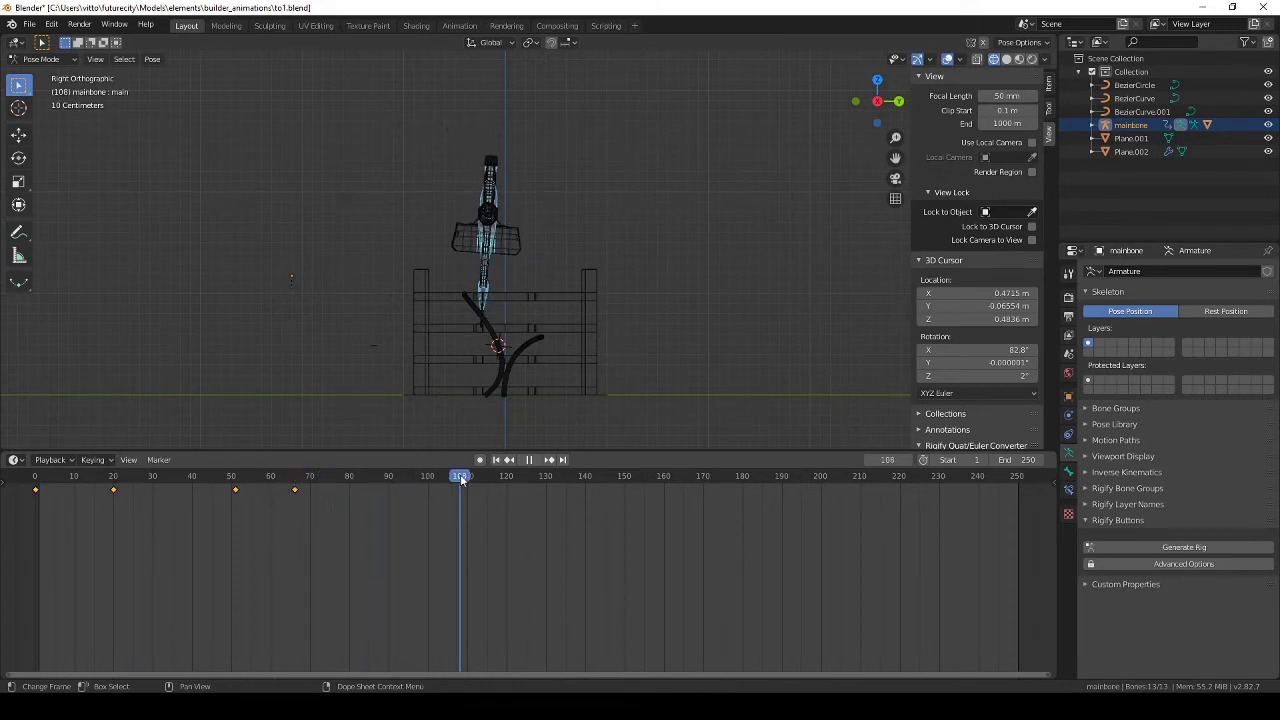
pyautogui.press('r')
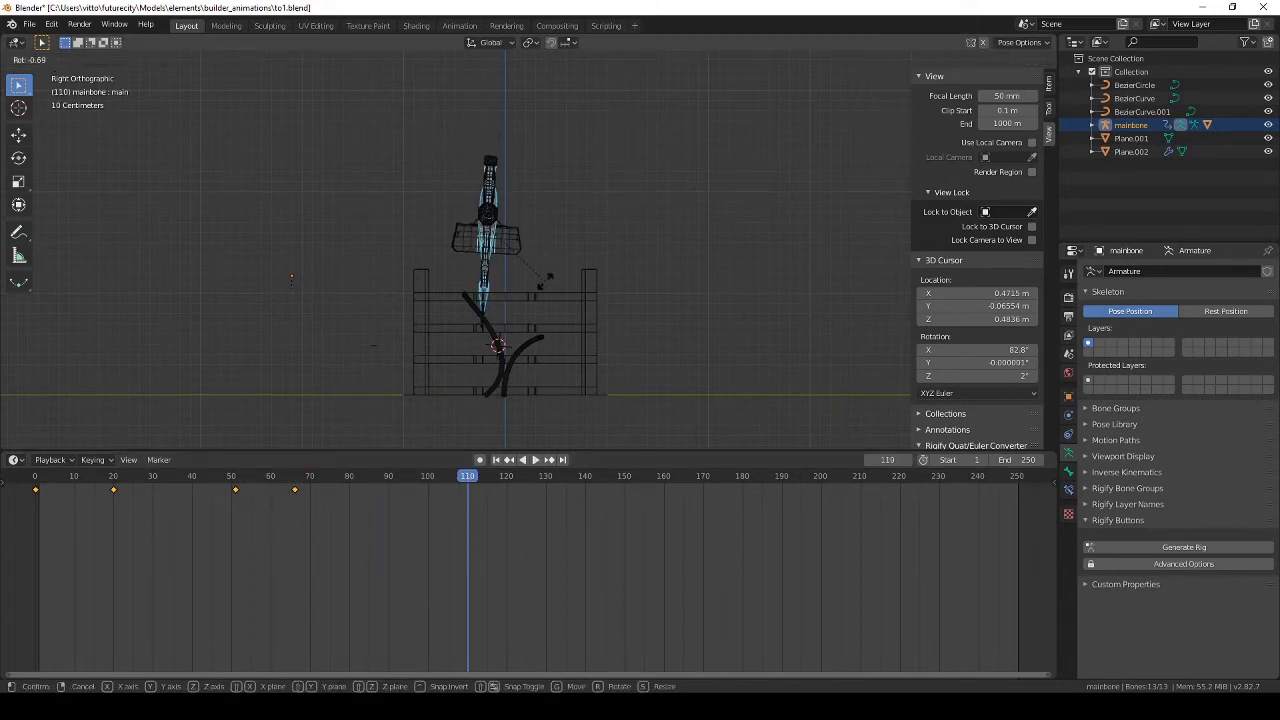
pyautogui.click(545, 268)
pyautogui.press('i')
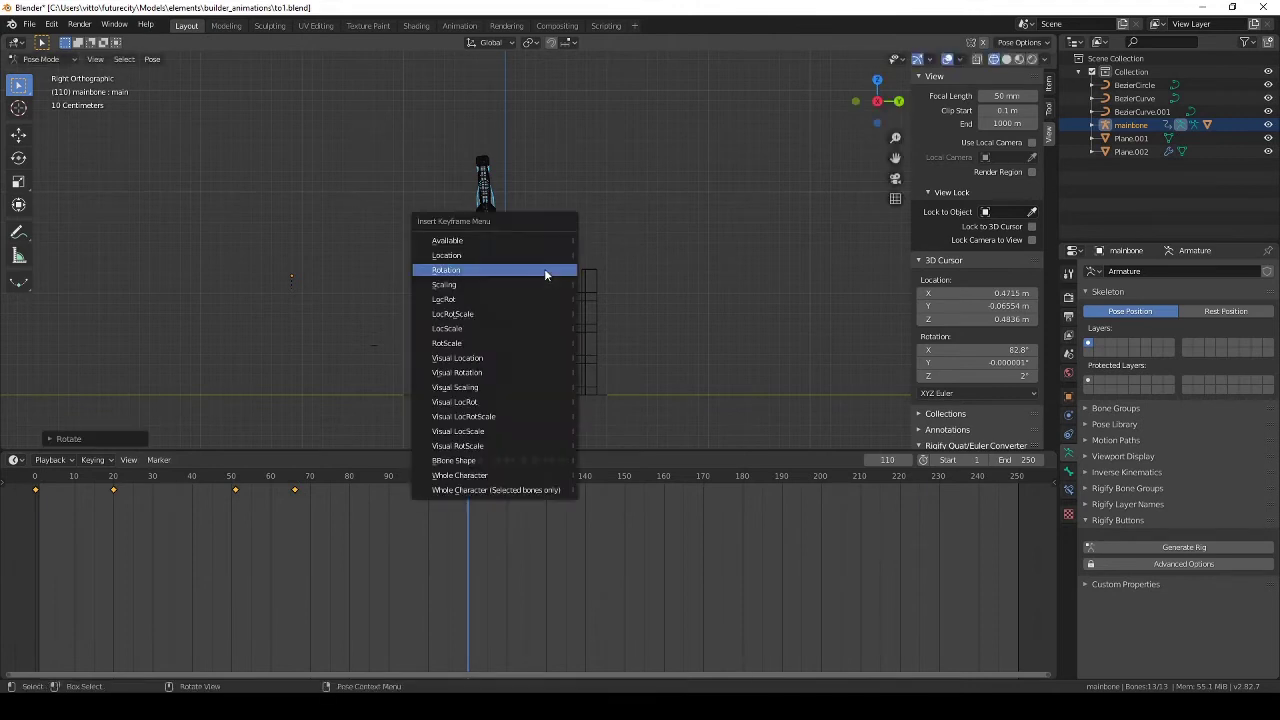
pyautogui.click(544, 268)
pyautogui.press('i')
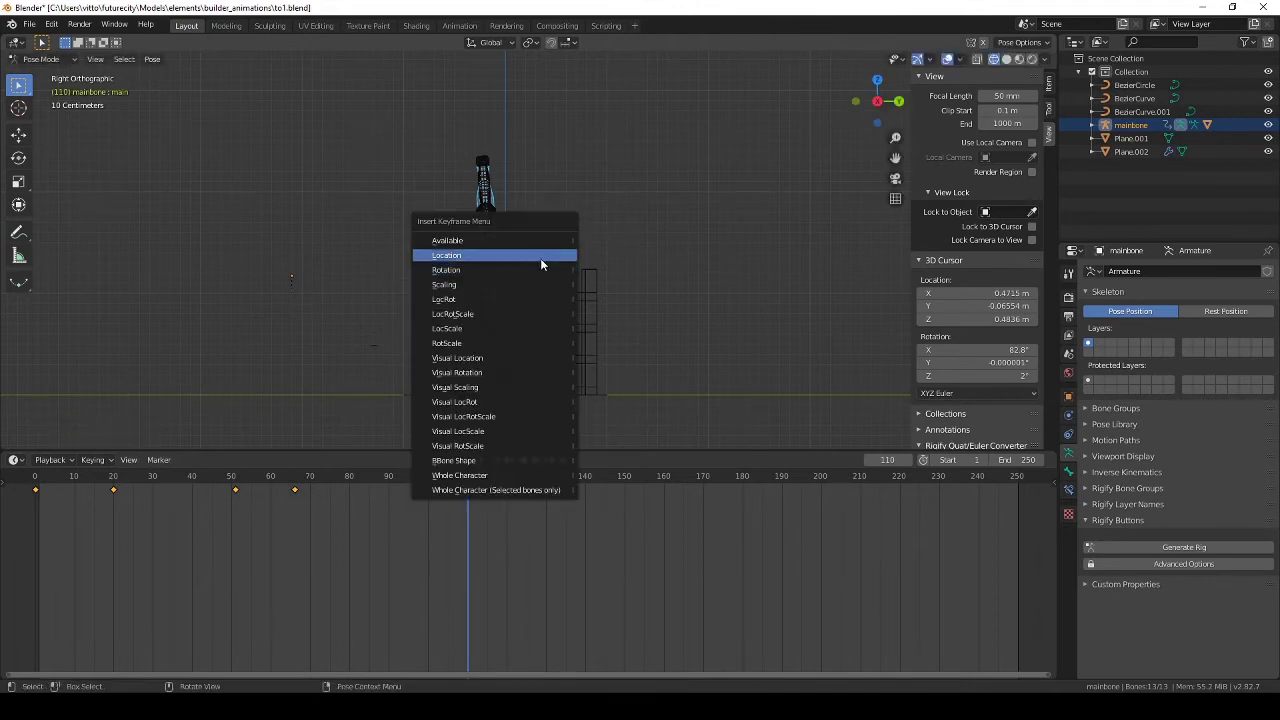
pyautogui.click(540, 256)
# Play the animation from the start with solid shading and examine the builder's motion above the scaffold in perspective.
pyautogui.hotkey('shift', 'Left')
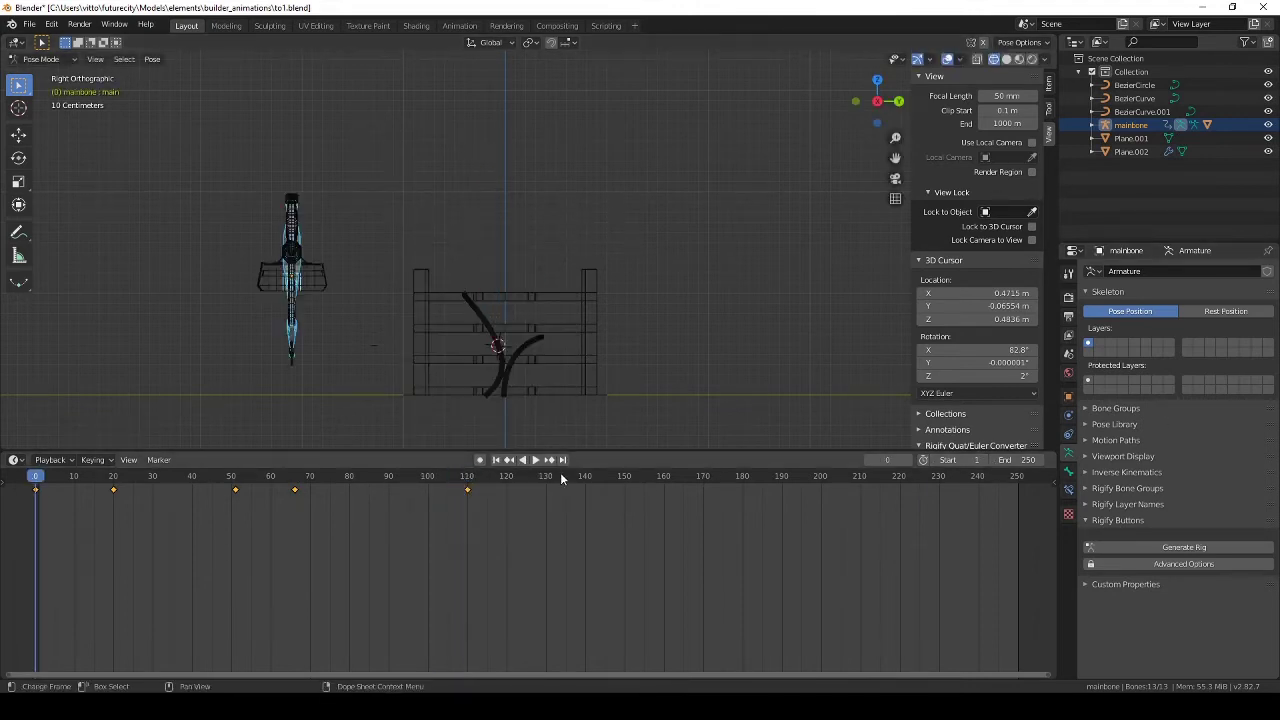
pyautogui.click(536, 460)
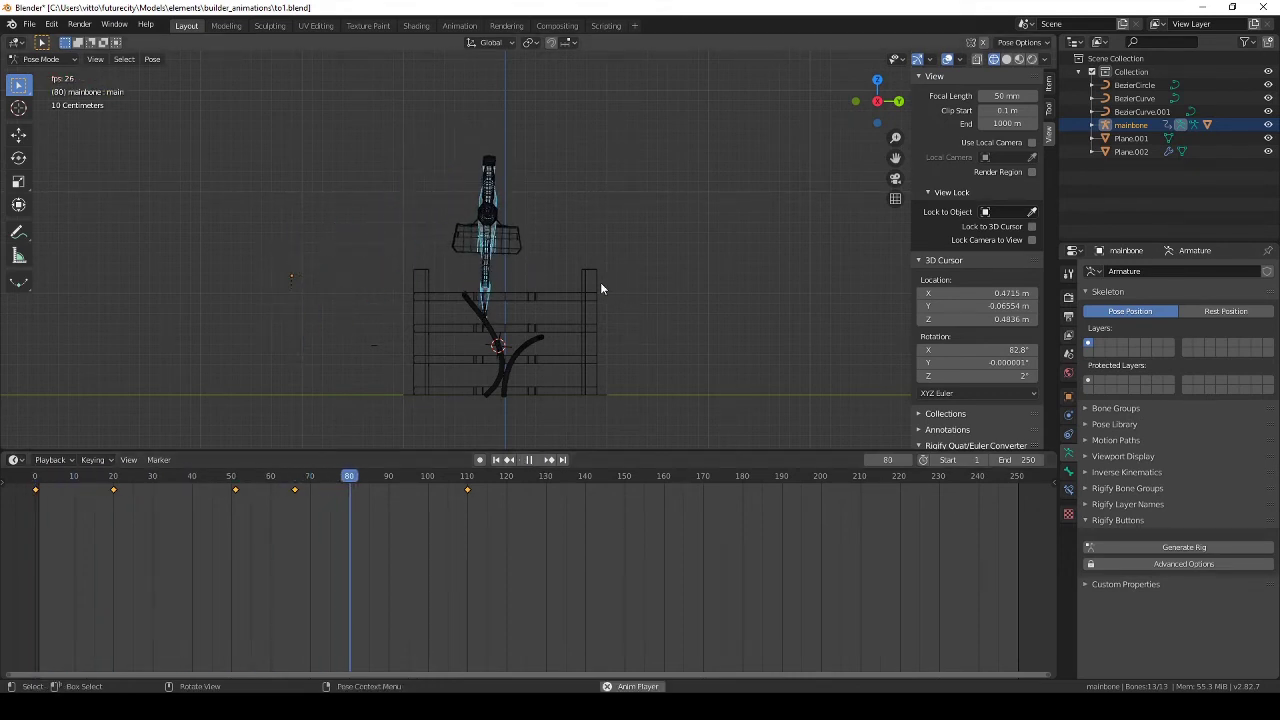
pyautogui.moveTo(600, 284); pyautogui.dragTo(526, 310, button='middle')
pyautogui.press('z')
pyautogui.click(637, 317)
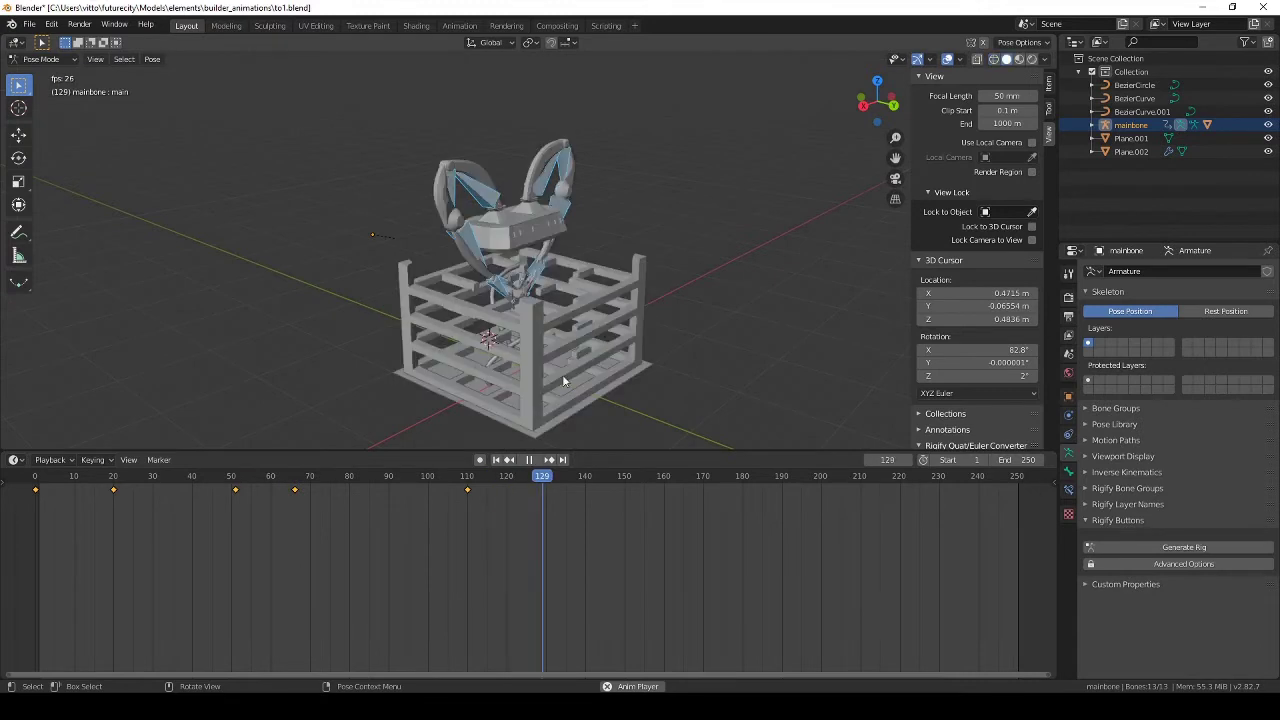
pyautogui.hotkey('shift', 'Left')
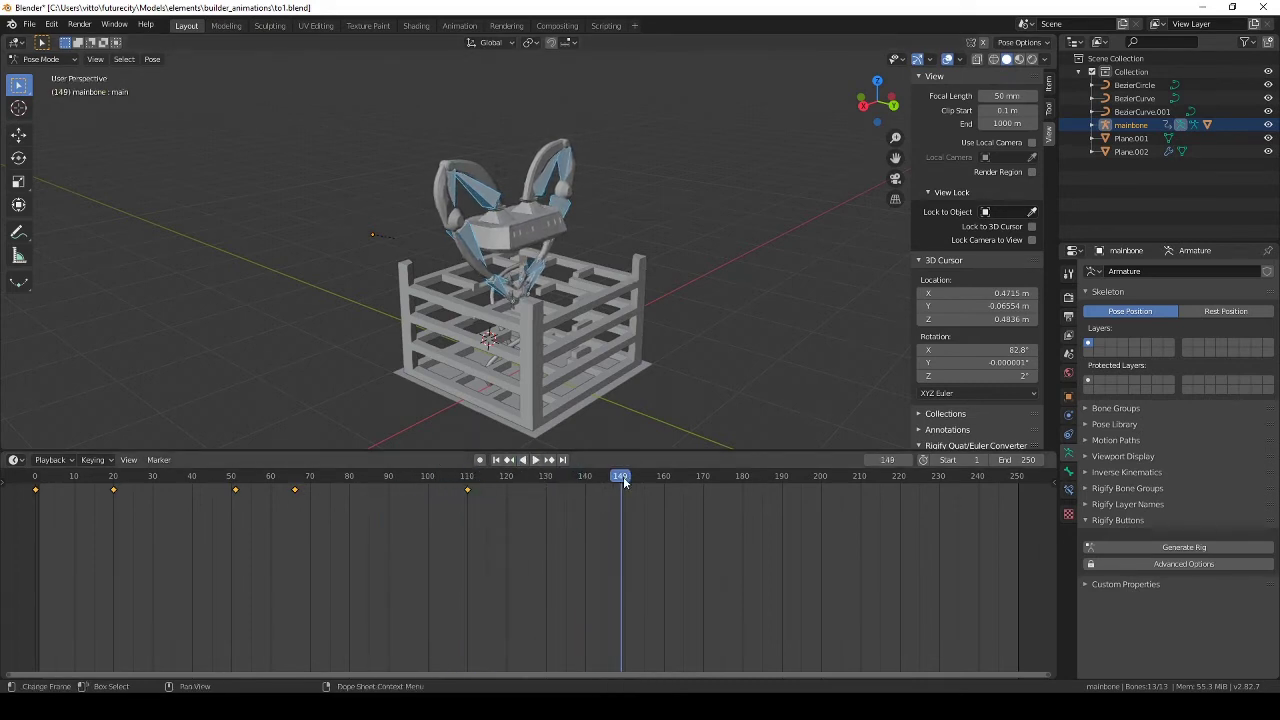
# Examine the builder's pose between frames 50 and 66 in perspective and from the right side.
pyautogui.click(216, 478)
pyautogui.click(235, 478)
pyautogui.click(235, 478)
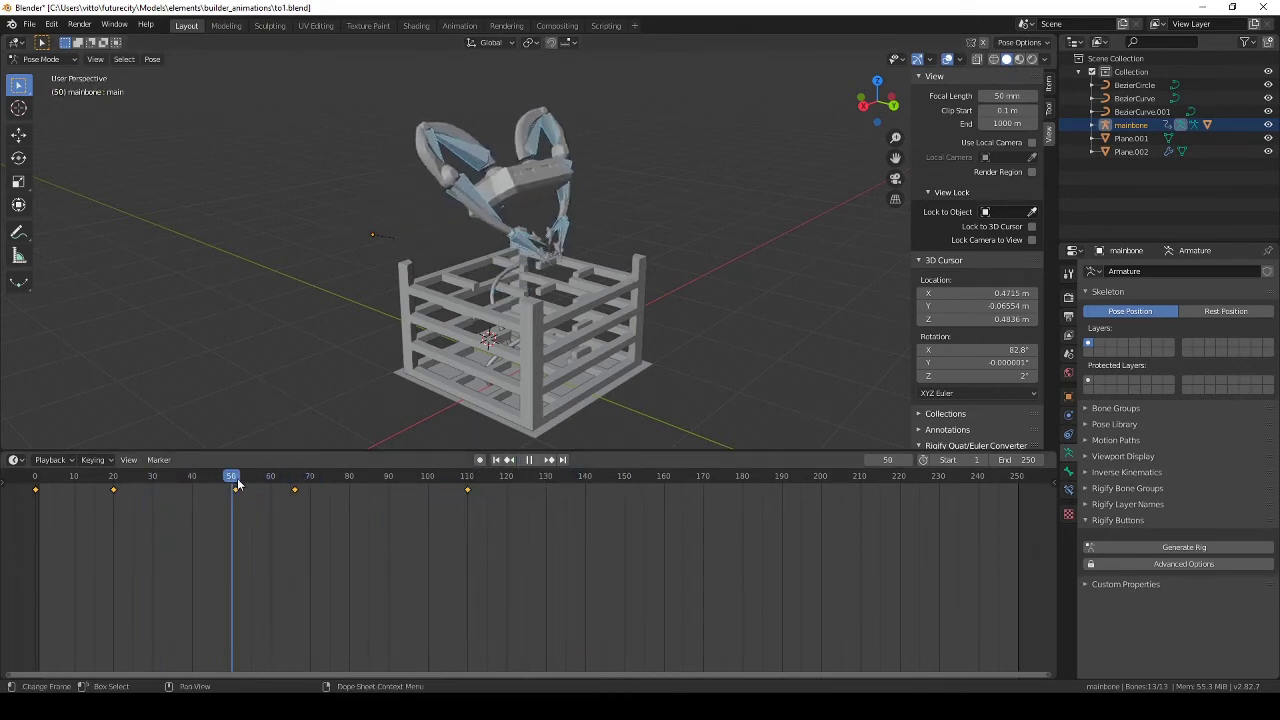
pyautogui.moveTo(238, 484); pyautogui.dragTo(295, 485)
pyautogui.moveTo(455, 300); pyautogui.dragTo(503, 295, button='middle')
pyautogui.press('KP_3')
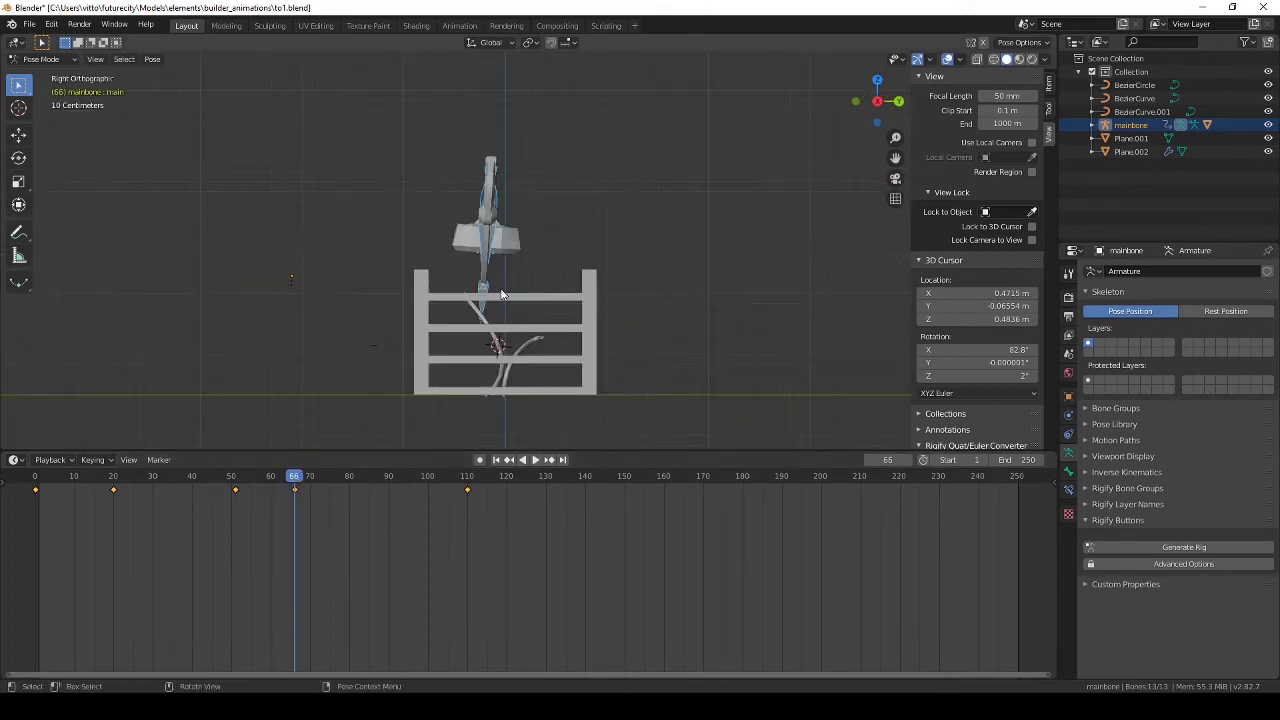
# At frame 61, insert a rotation keyframe for the two bones firstArmL and firstArmR.
pyautogui.moveTo(254, 478)
pyautogui.mouseDown()
pyautogui.moveTo(214, 480)
pyautogui.moveTo(274, 482)
pyautogui.moveTo(266, 490)
pyautogui.mouseUp()
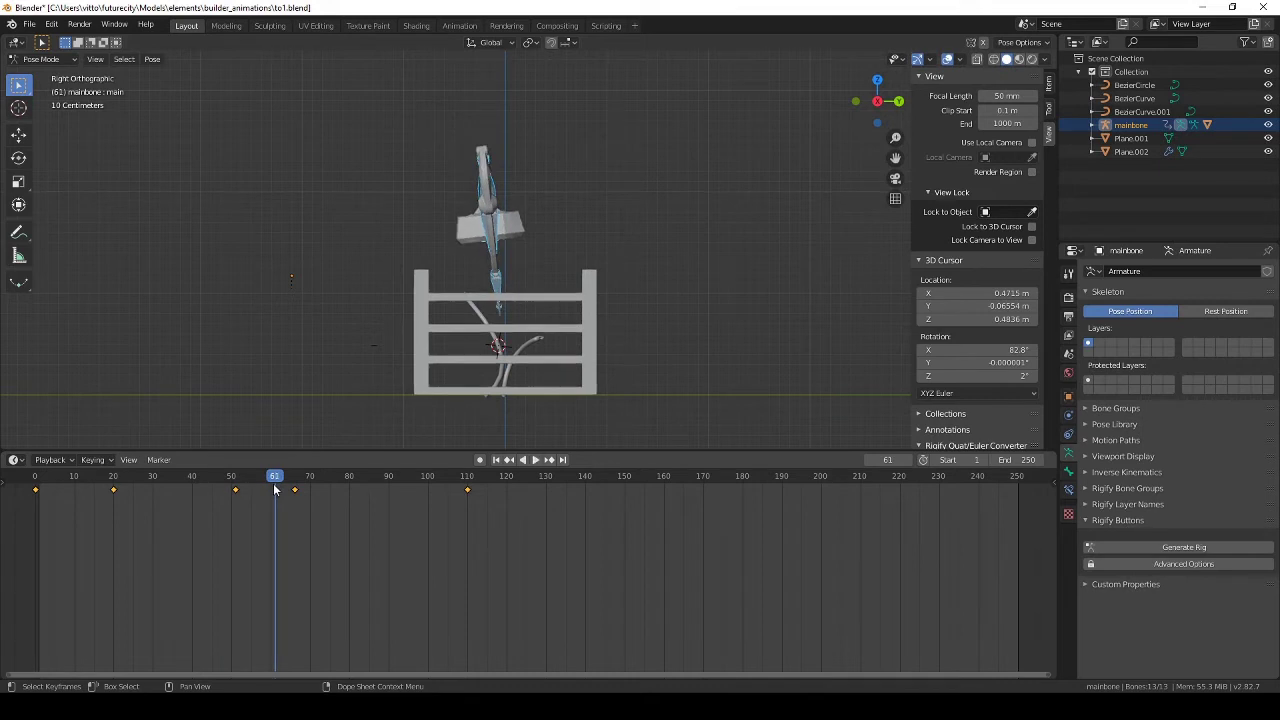
pyautogui.moveTo(508, 273); pyautogui.dragTo(586, 308, button='middle')
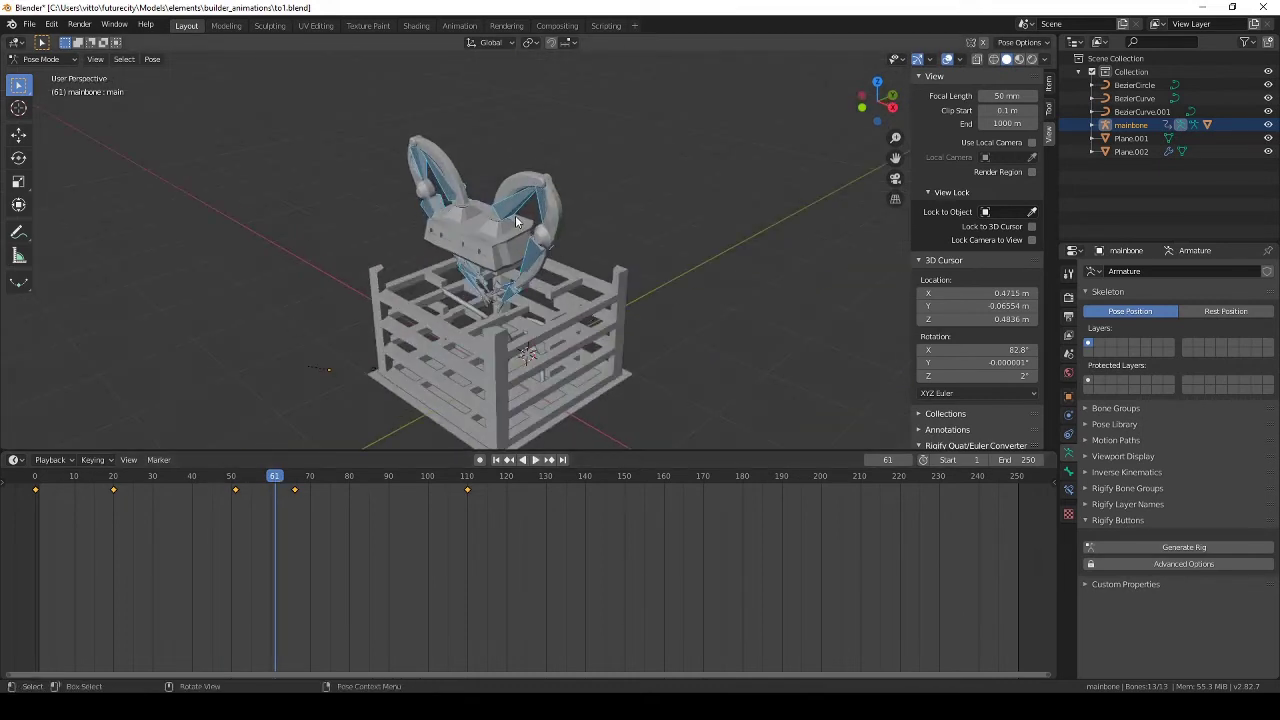
pyautogui.moveTo(519, 223); pyautogui.dragTo(506, 203, button='middle')
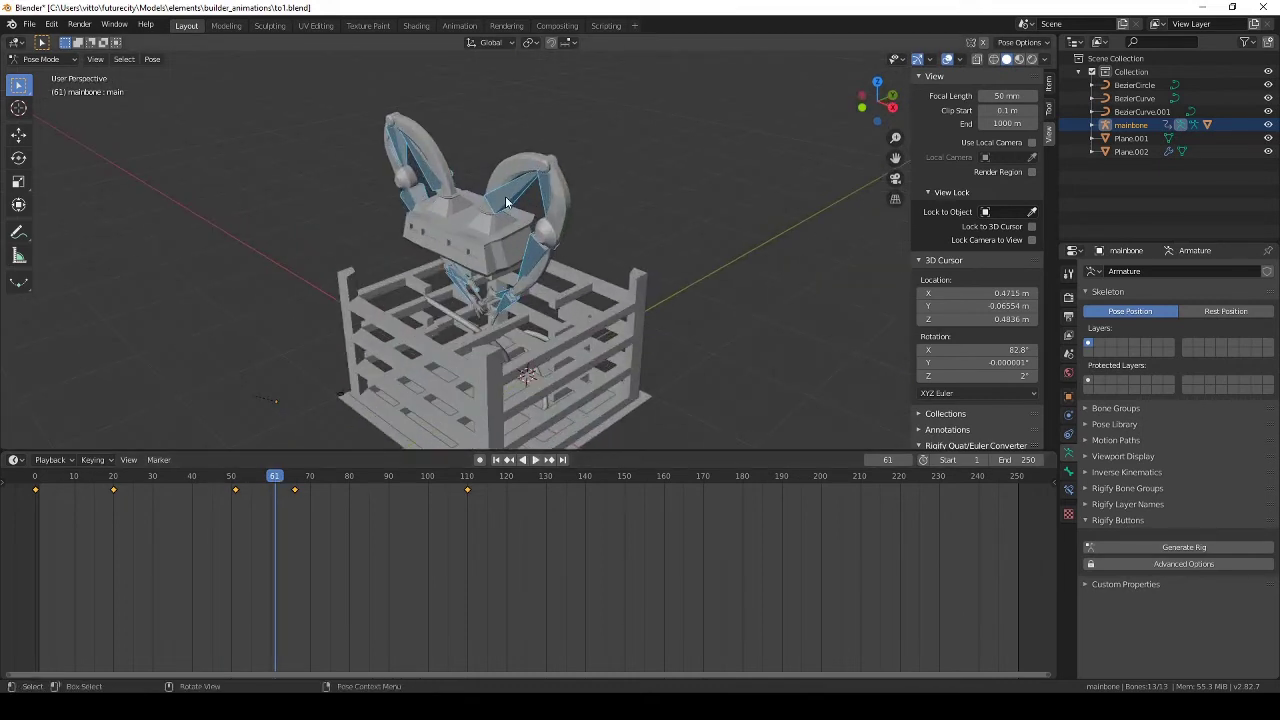
pyautogui.keyDown('shift'); pyautogui.click(425, 173); pyautogui.keyUp('shift')
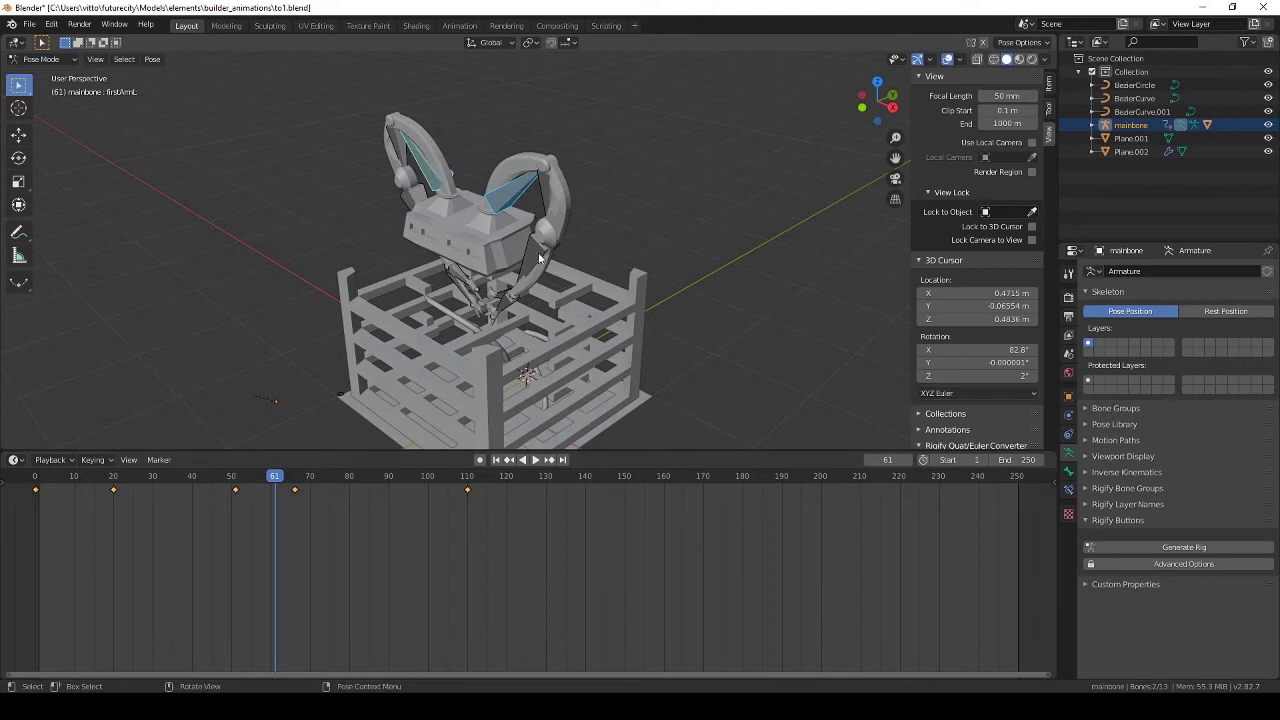
pyautogui.press('i')
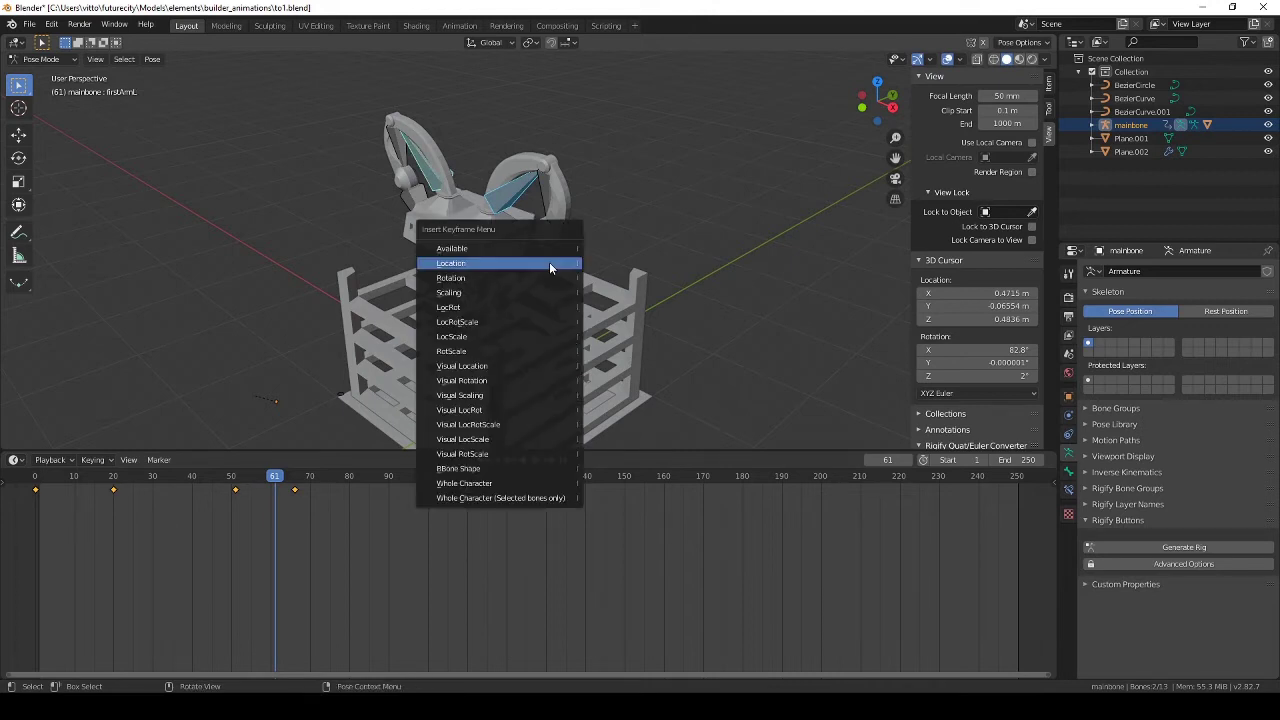
pyautogui.click(534, 275)
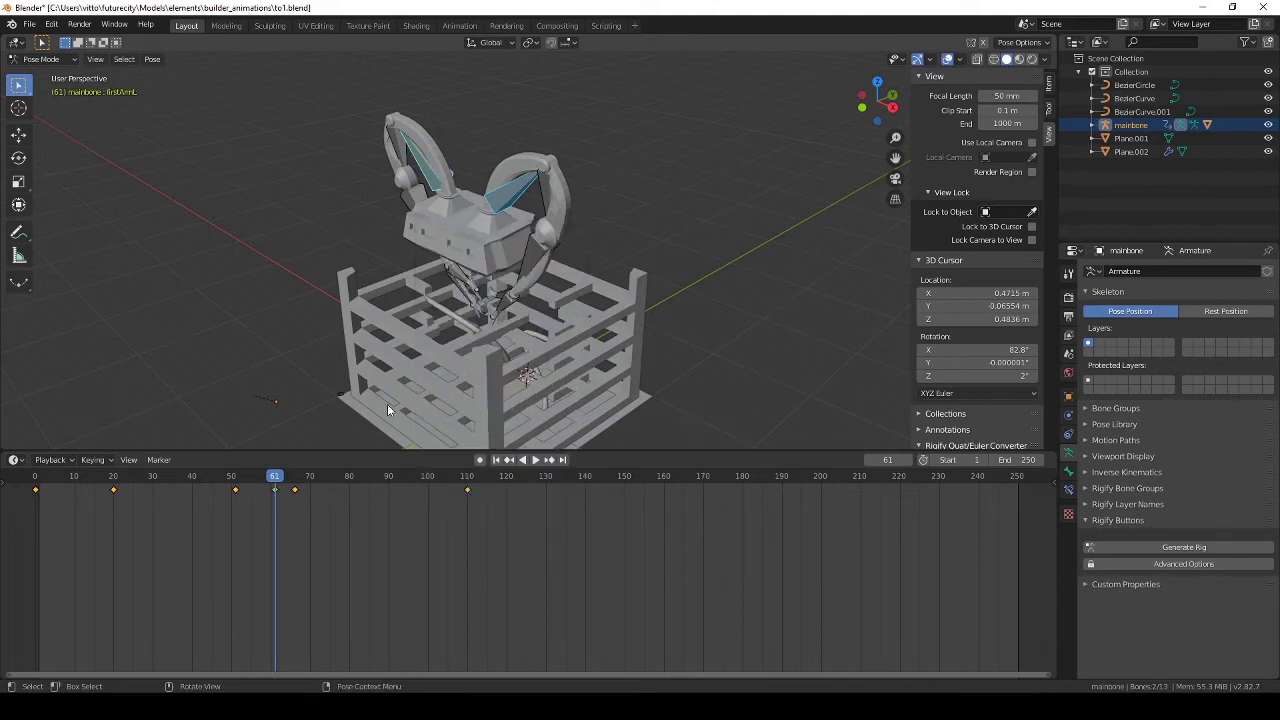
# At frame 67, rotate firstArmL and firstArmR in the top view so both arms reach out parallel behind the body, and keyframe them.
pyautogui.press('KP_7')
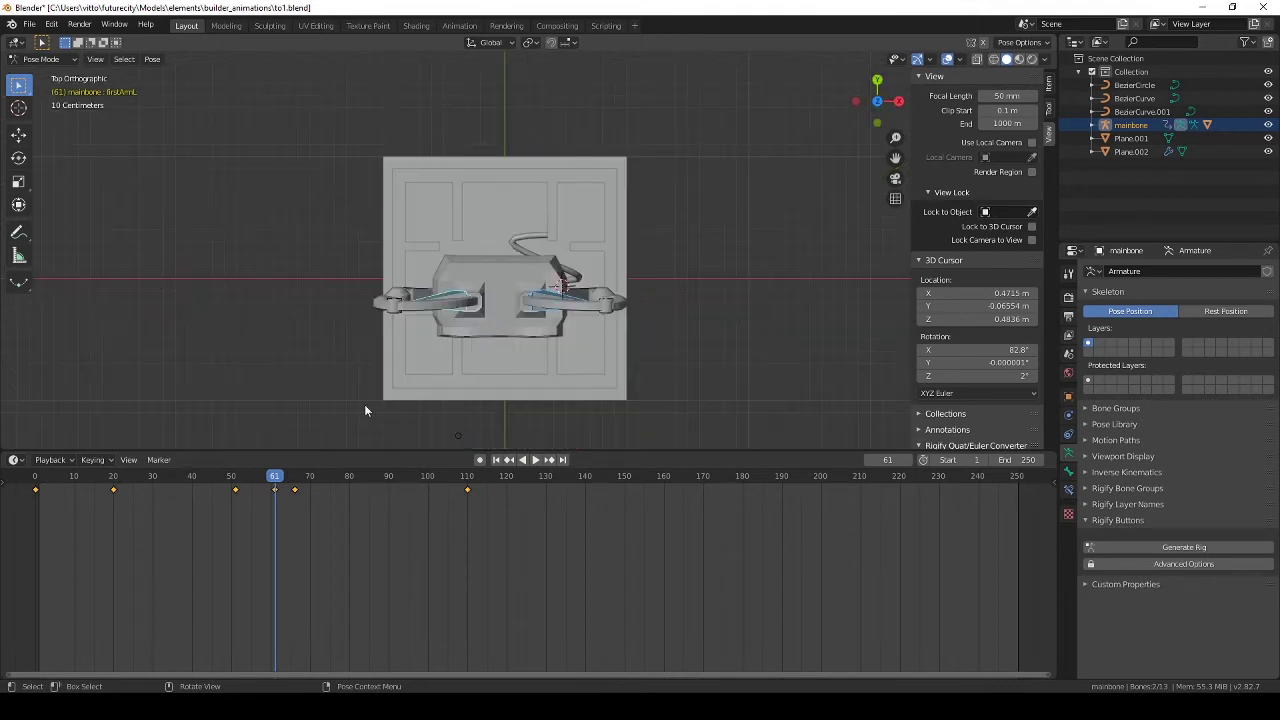
pyautogui.click(280, 477)
pyautogui.moveTo(280, 477); pyautogui.dragTo(299, 477)
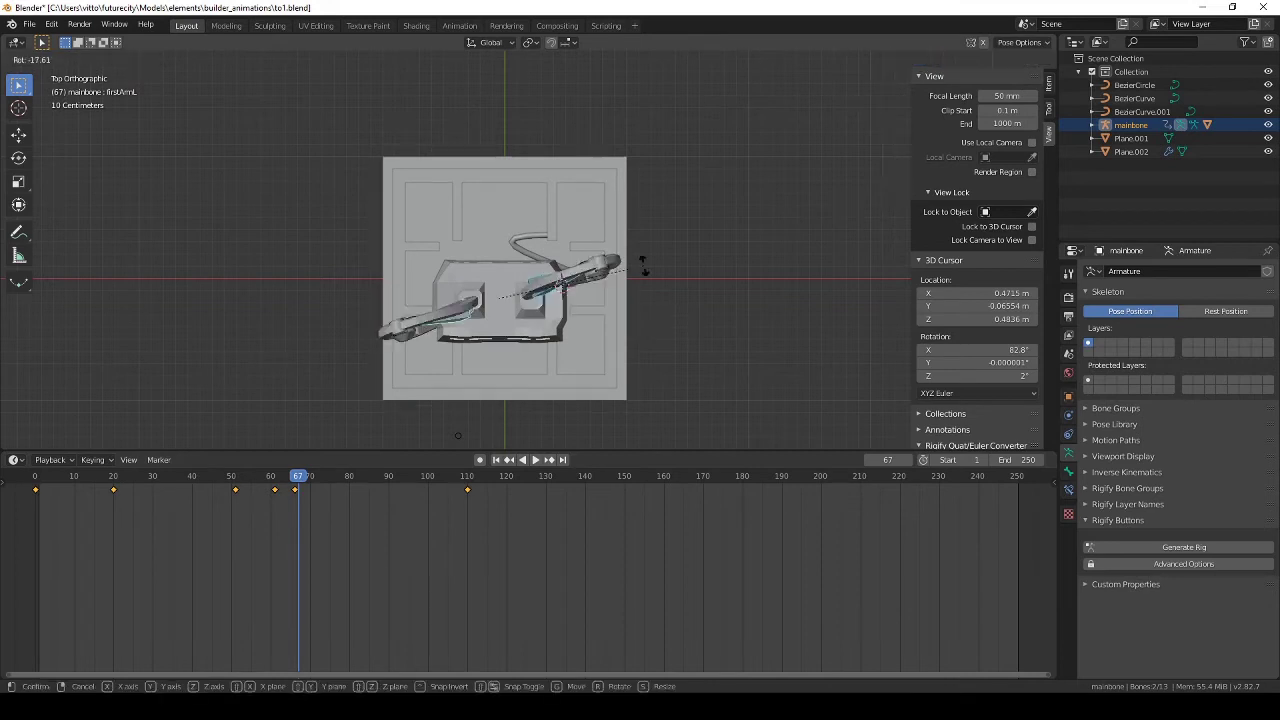
pyautogui.click(572, 311)
pyautogui.click(549, 206)
pyautogui.click(443, 301)
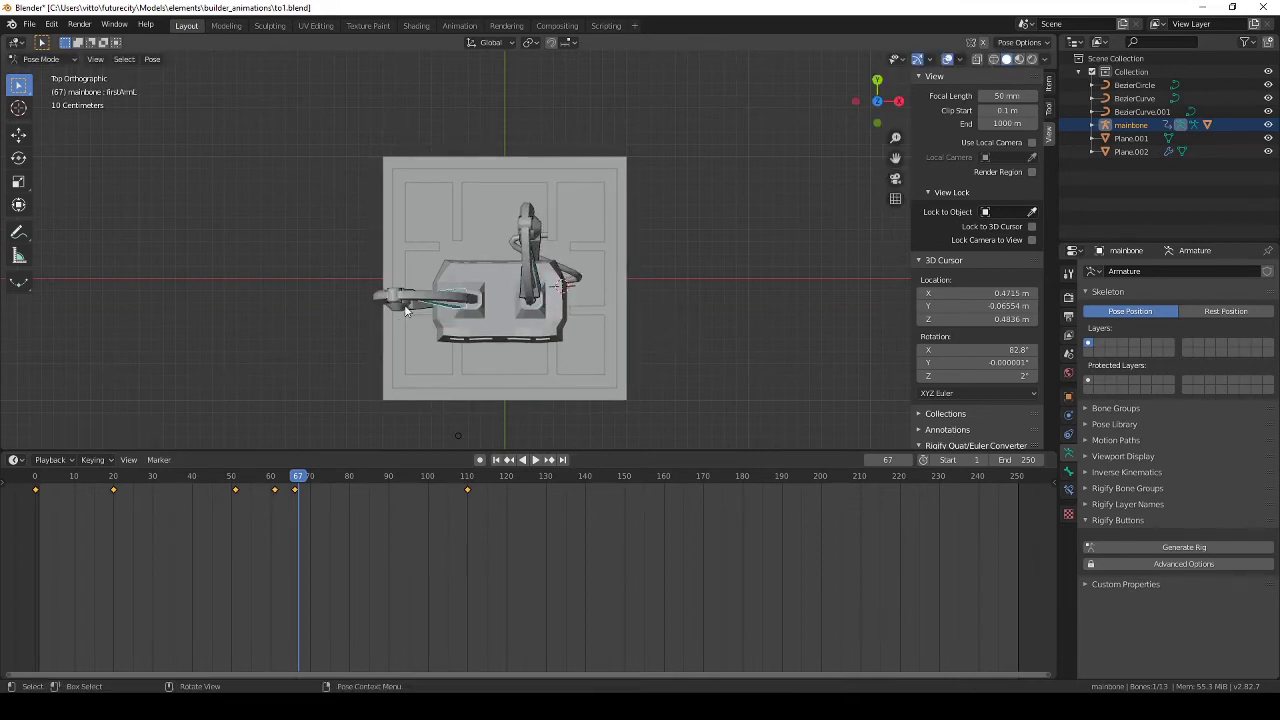
pyautogui.press('r')
pyautogui.click(457, 245)
pyautogui.press('i')
pyautogui.click(457, 244)
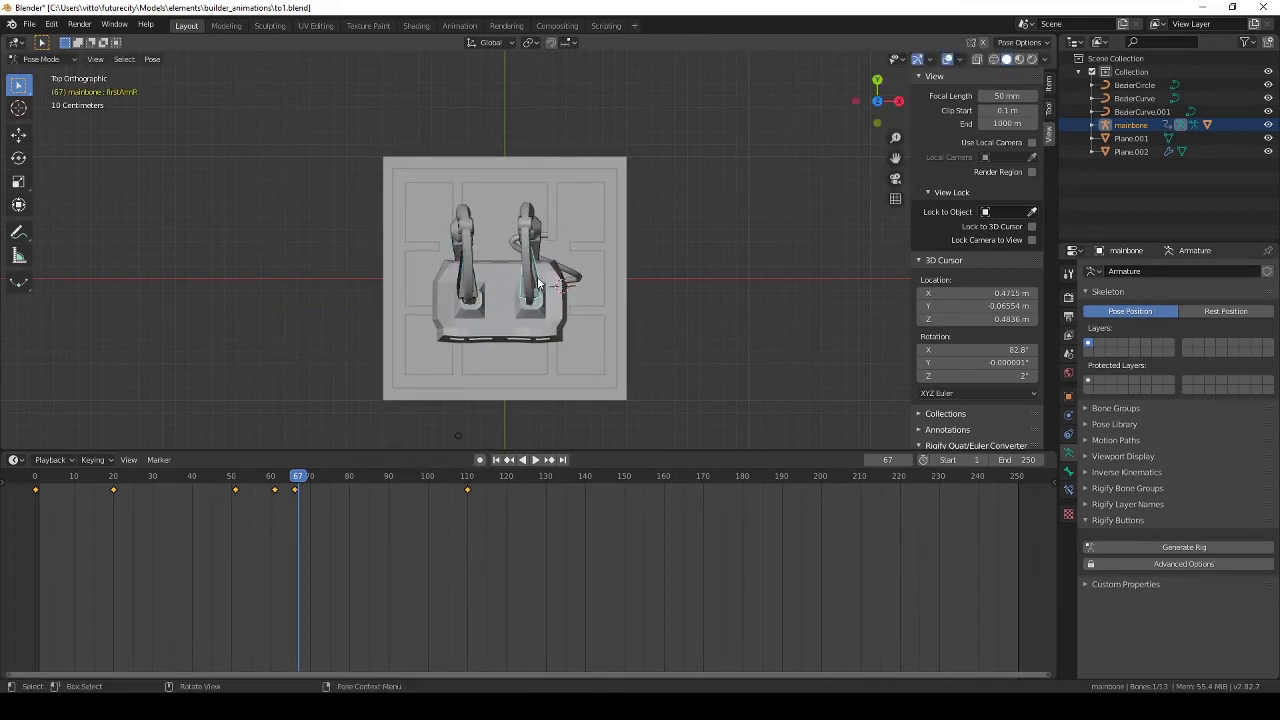
# Play the animation from the start and check the new arm swing in perspective.
pyautogui.hotkey('shift', 'Left')
pyautogui.press('space')
pyautogui.moveTo(688, 280); pyautogui.dragTo(596, 218, button='middle')
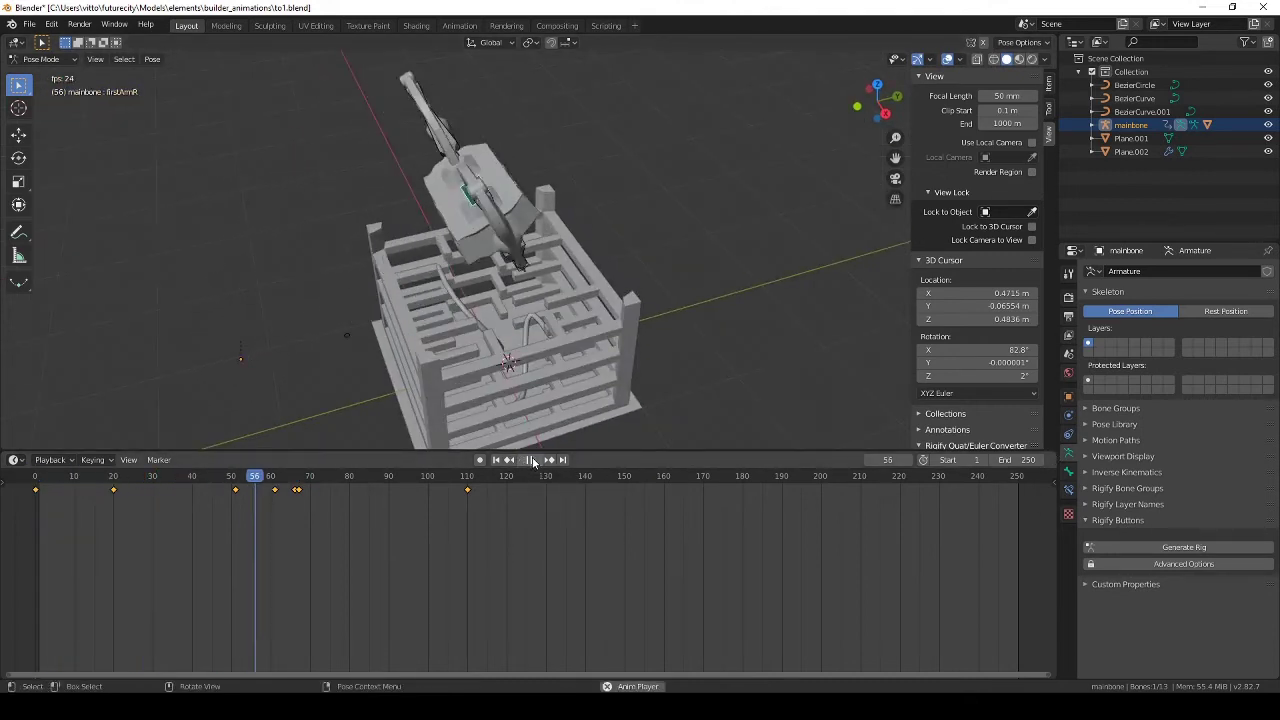
pyautogui.click(532, 459)
# Delete the firstArmR bone's keyframes at frames 66 and 67.
pyautogui.moveTo(356, 480); pyautogui.dragTo(287, 482)
pyautogui.press('x')
pyautogui.click(302, 491)
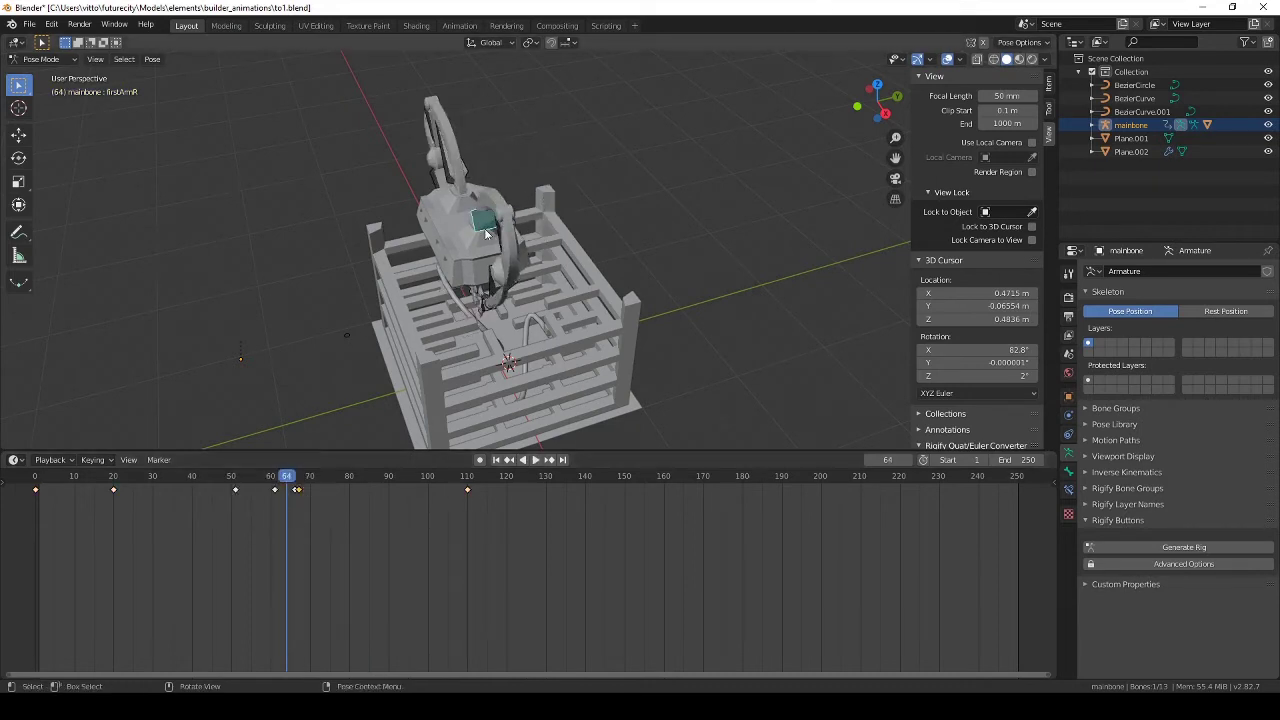
pyautogui.press('x')
pyautogui.click(295, 495)
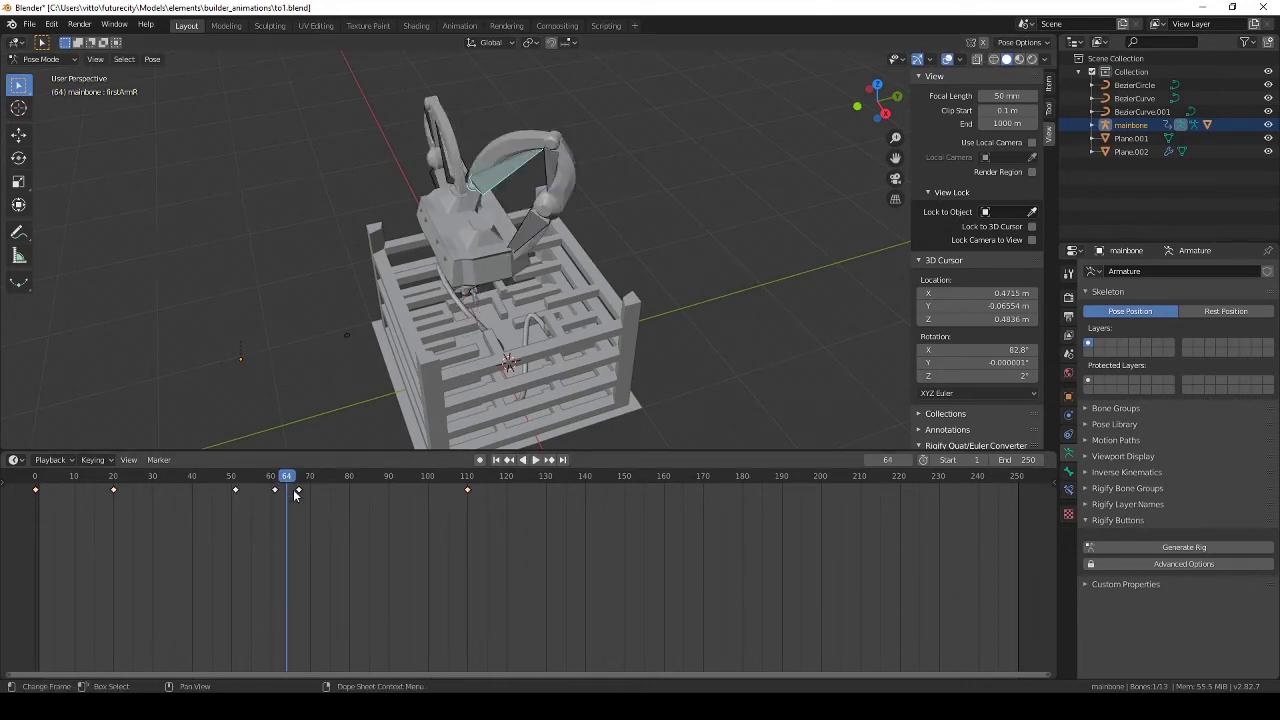
pyautogui.press('x')
pyautogui.click(299, 493)
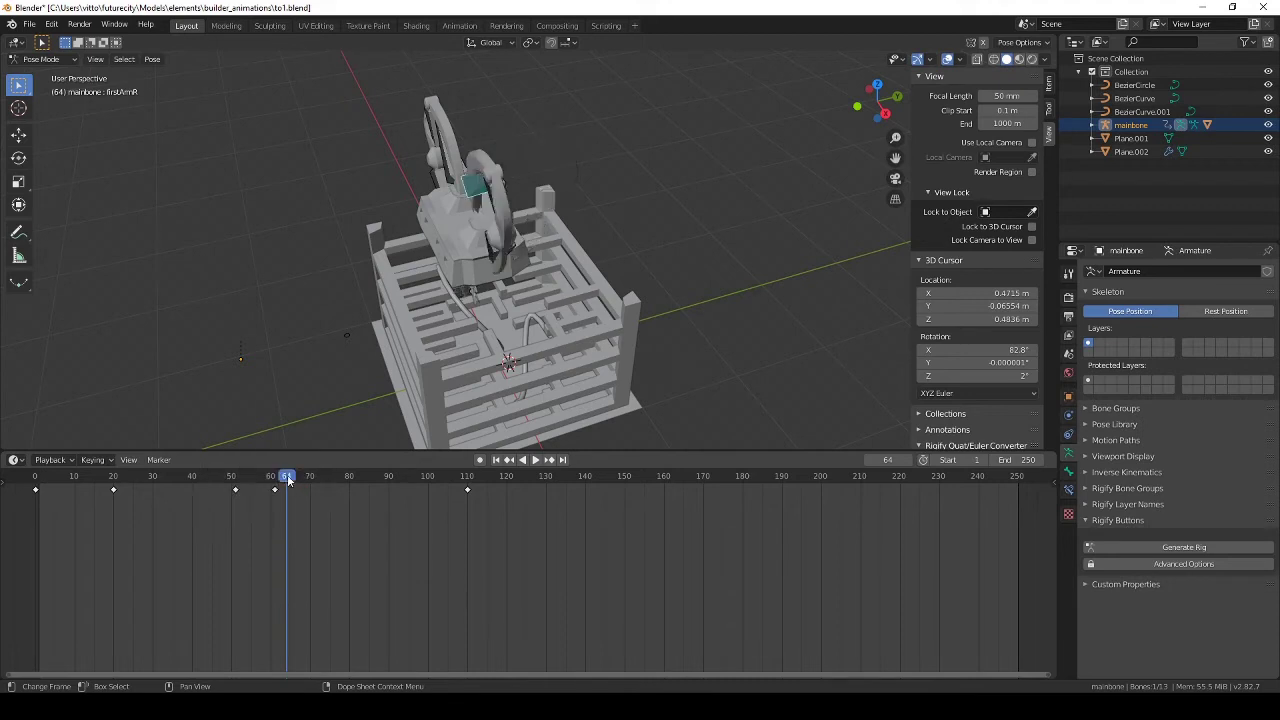
# Move to frame 52 and insert a keyframe for the builder's first arm bones.
pyautogui.moveTo(288, 480); pyautogui.dragTo(200, 488)
pyautogui.press('KP_3')
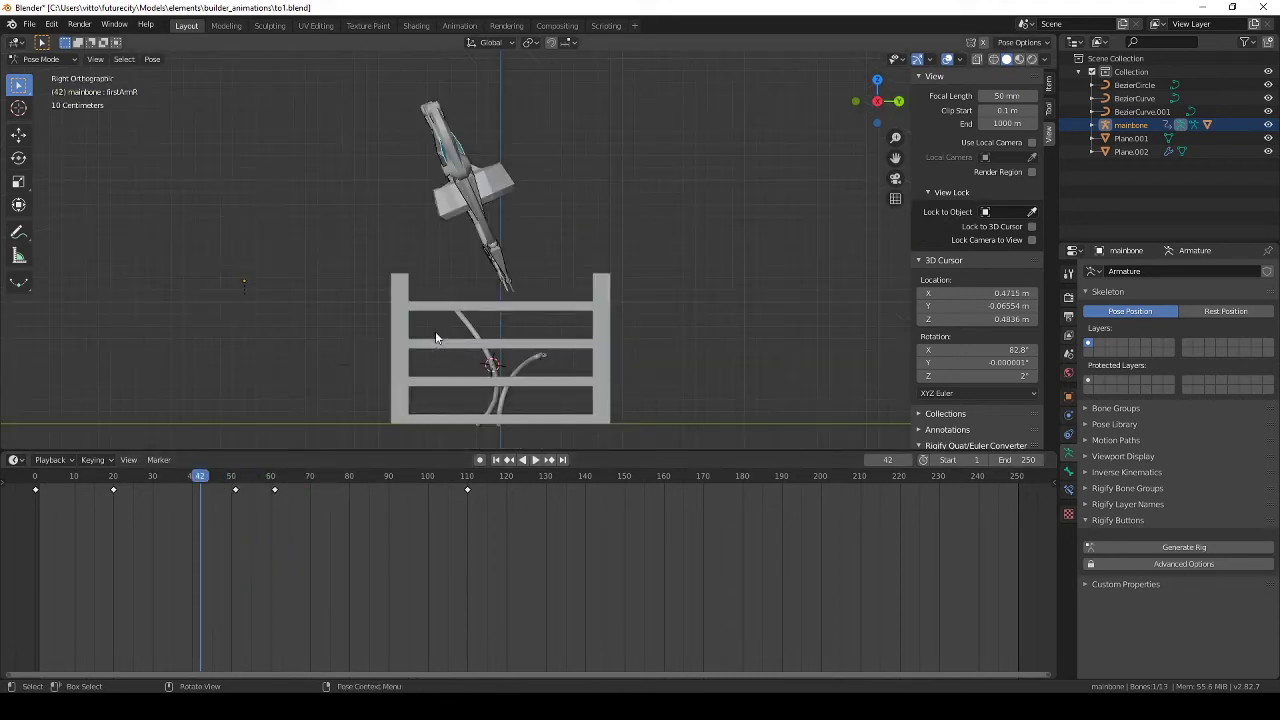
pyautogui.press('space')
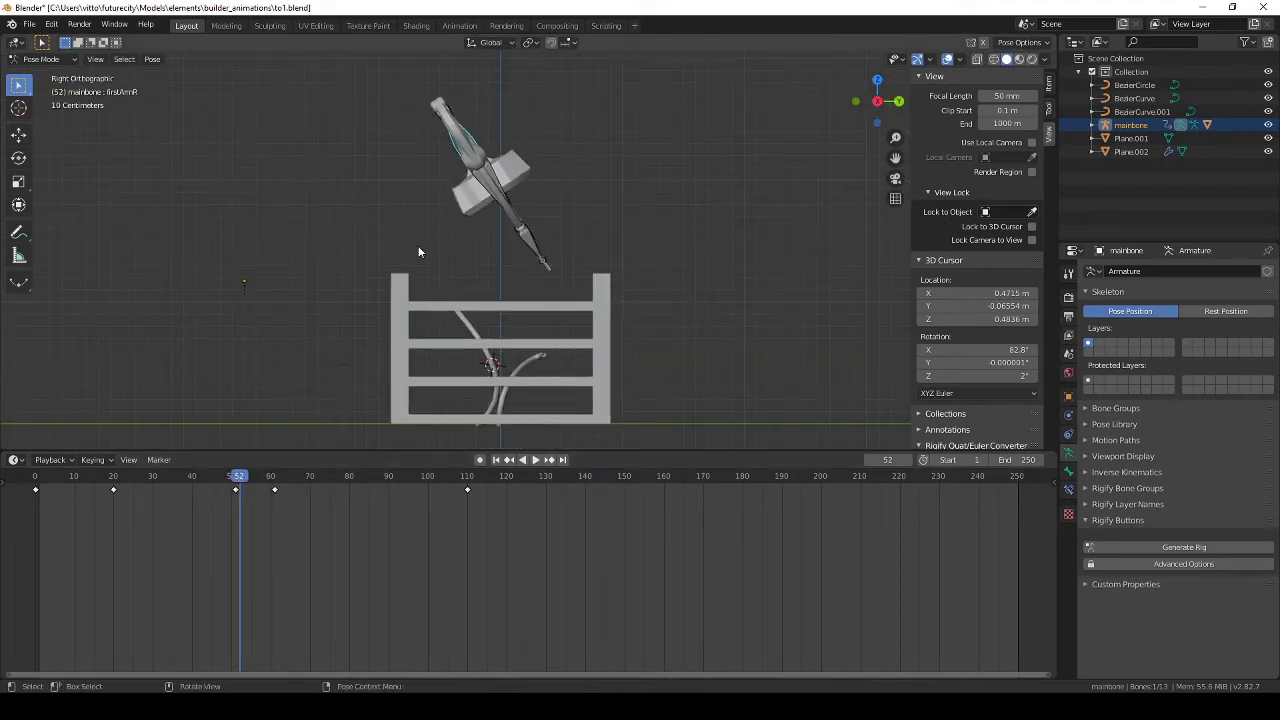
pyautogui.moveTo(382, 148); pyautogui.dragTo(454, 167, button='middle')
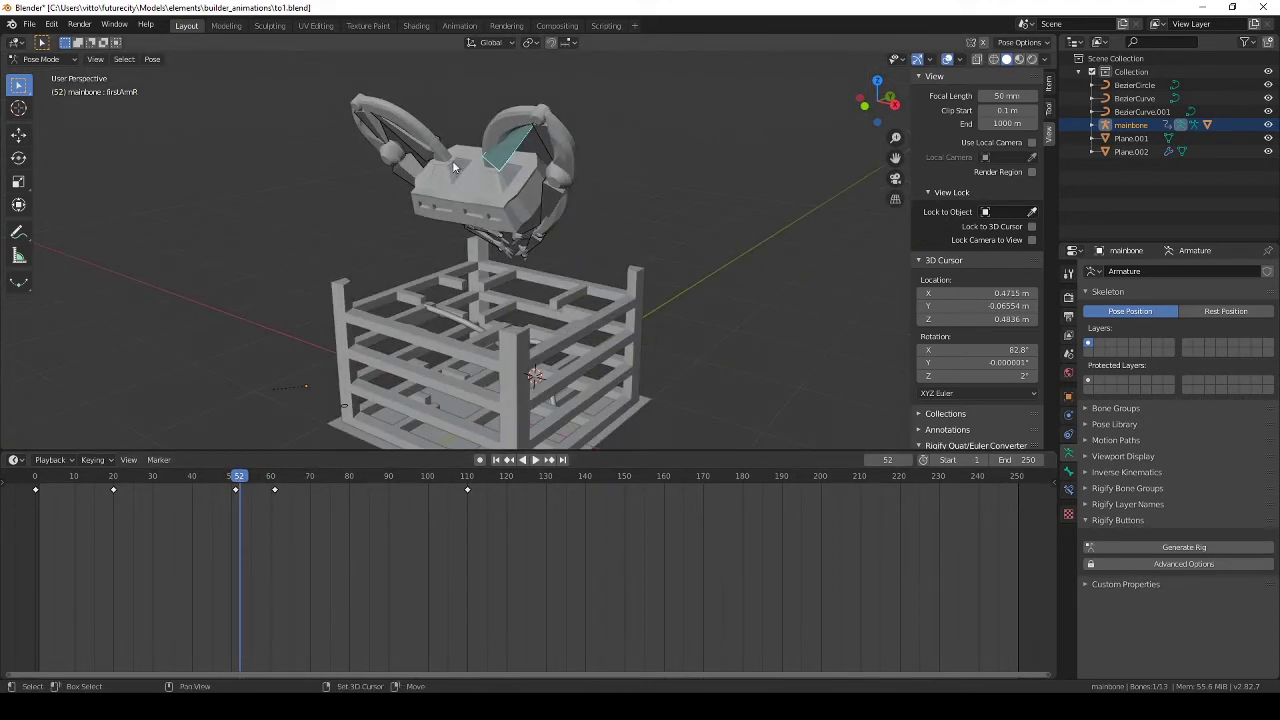
pyautogui.press('i')
pyautogui.click(424, 308)
# Play back the animation to check the arm movement and examine the pose at frame 111.
pyautogui.click(523, 460)
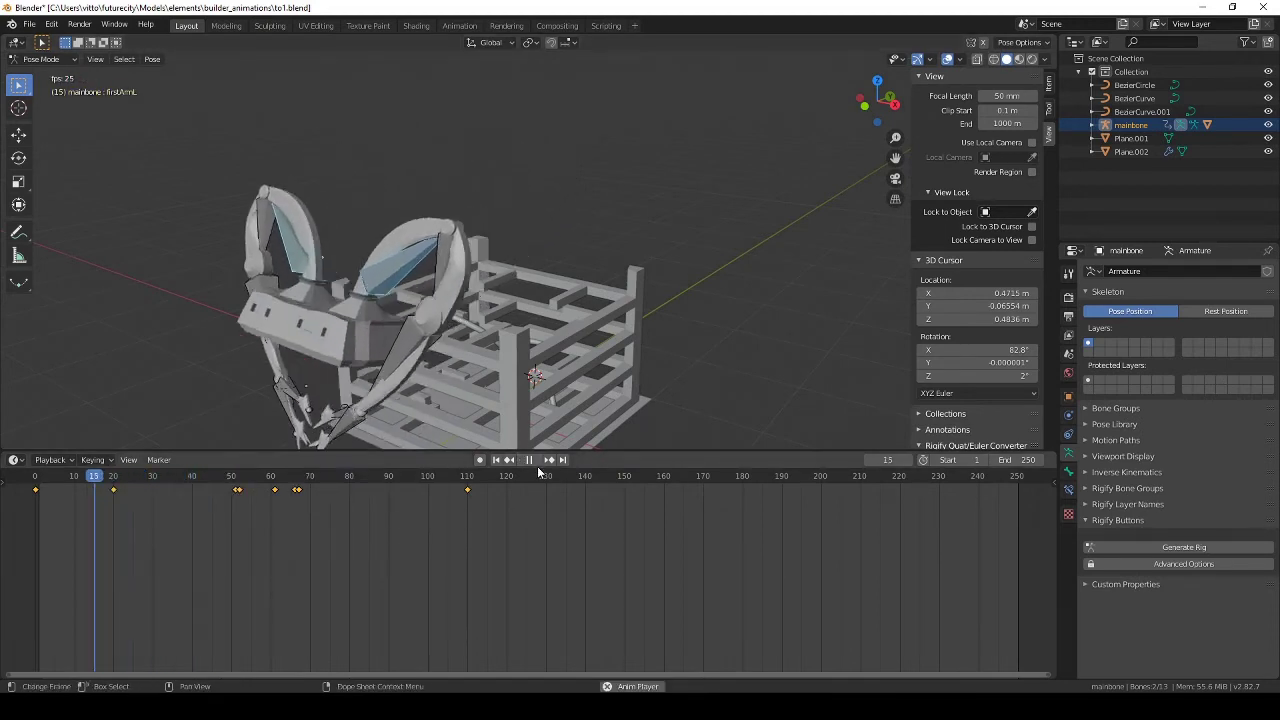
pyautogui.click(532, 461)
pyautogui.click(533, 461)
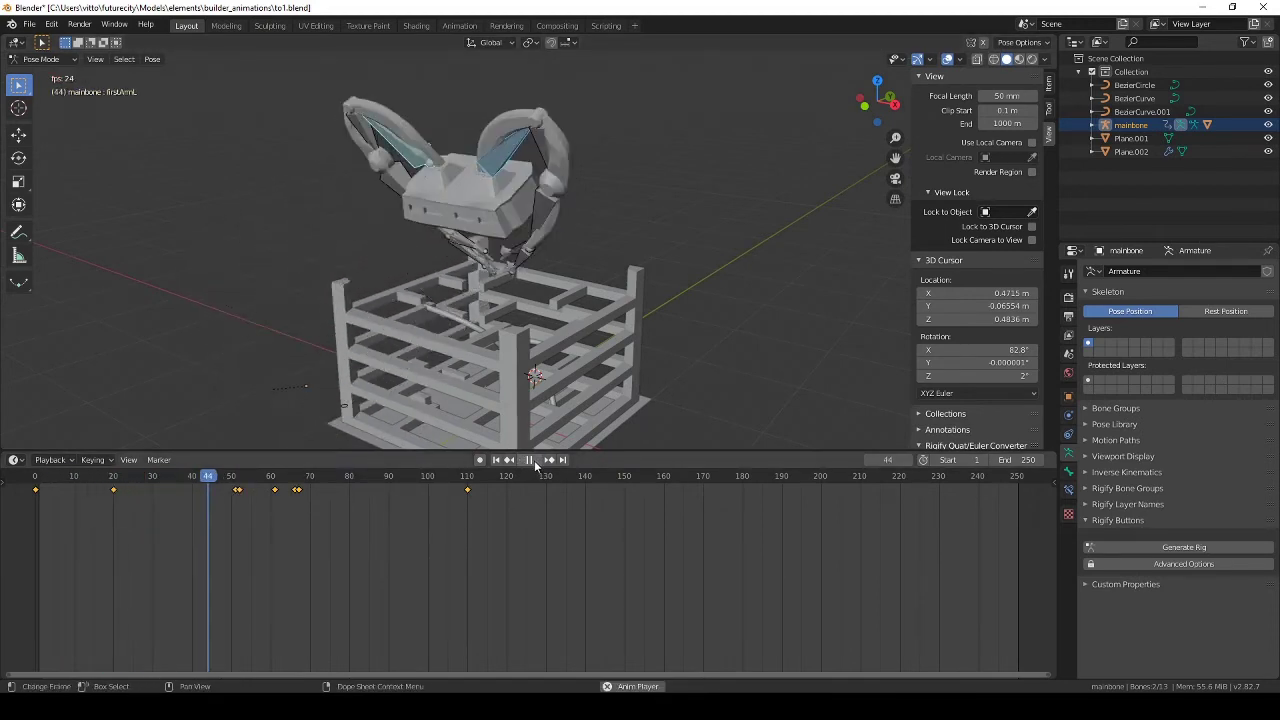
pyautogui.click(531, 460)
pyautogui.click(472, 478)
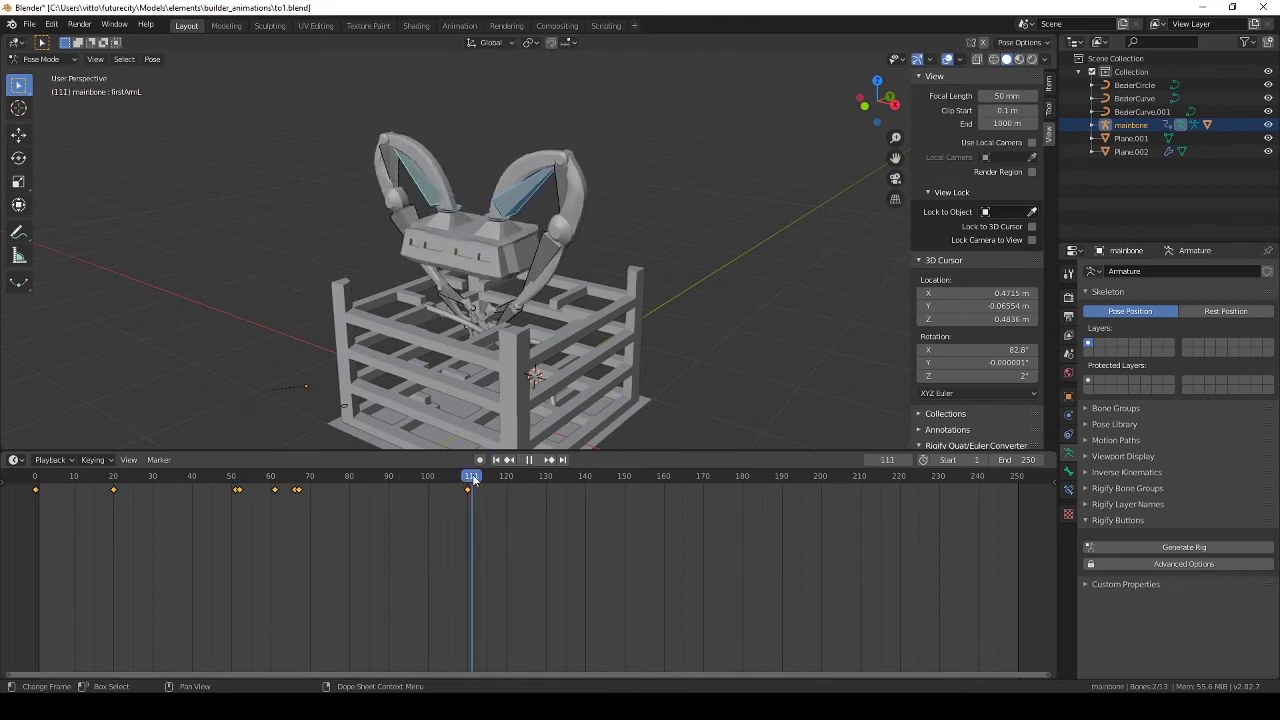
# Try to delete the first arm bone's keyframe at frame 61 and check the resulting motion.
pyautogui.click(515, 202)
pyautogui.click(275, 490)
pyautogui.press('x')
pyautogui.click(276, 494)
pyautogui.moveTo(108, 476); pyautogui.dragTo(295, 476)
pyautogui.hotkey('ctrl', 'z')
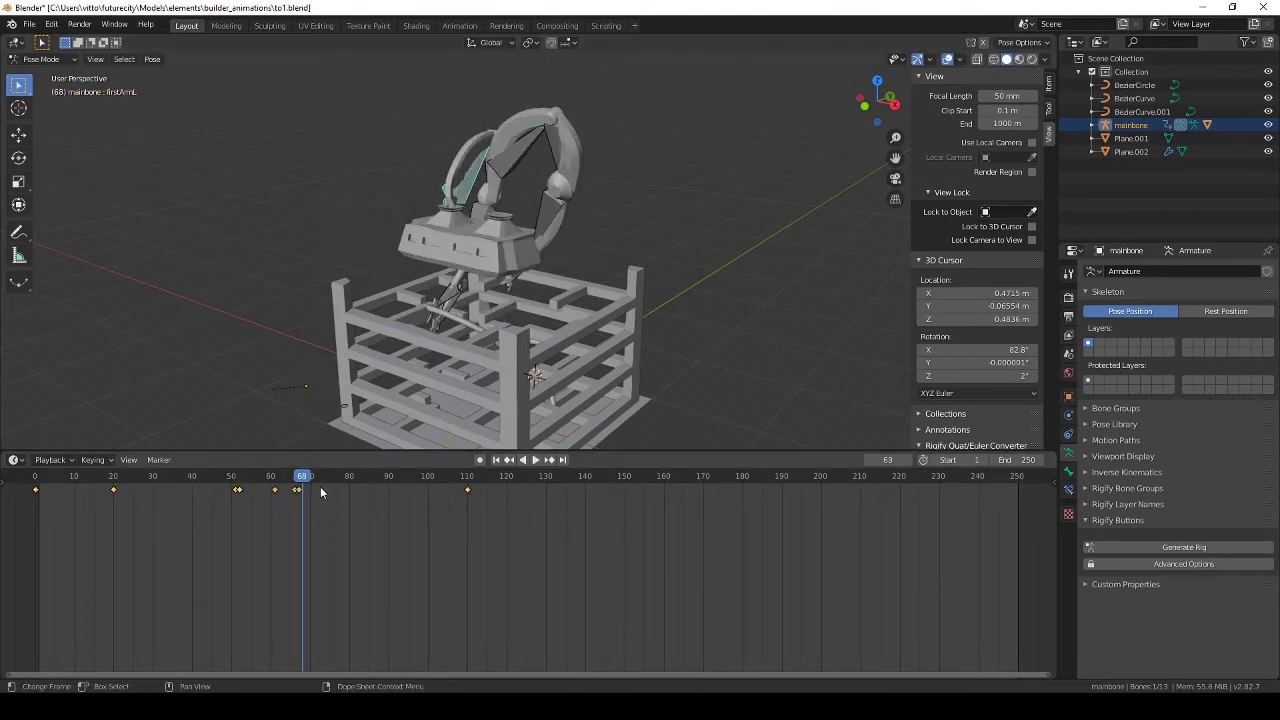
# Delete the firstArmL bone's keyframe at frame 67.
pyautogui.press('x')
pyautogui.click(297, 495)
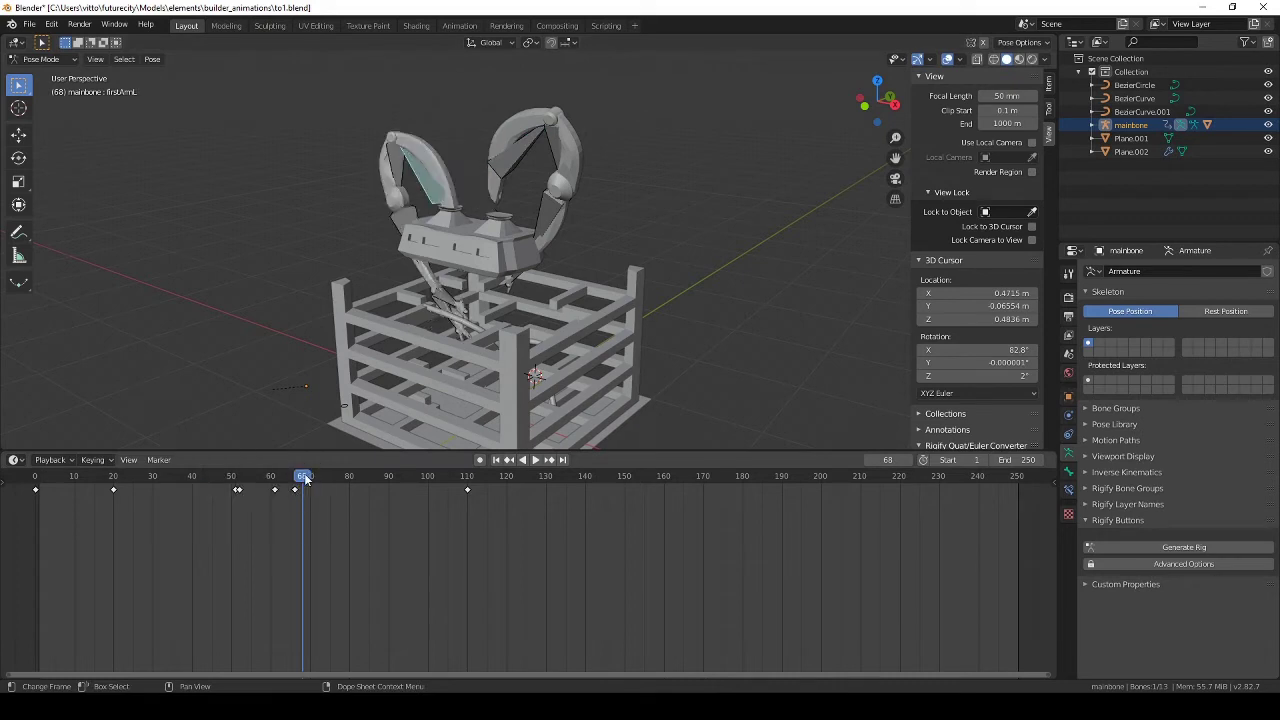
# Move to frame 85 and insert keyframes for the builder's first arm bones.
pyautogui.moveTo(306, 480); pyautogui.dragTo(367, 466)
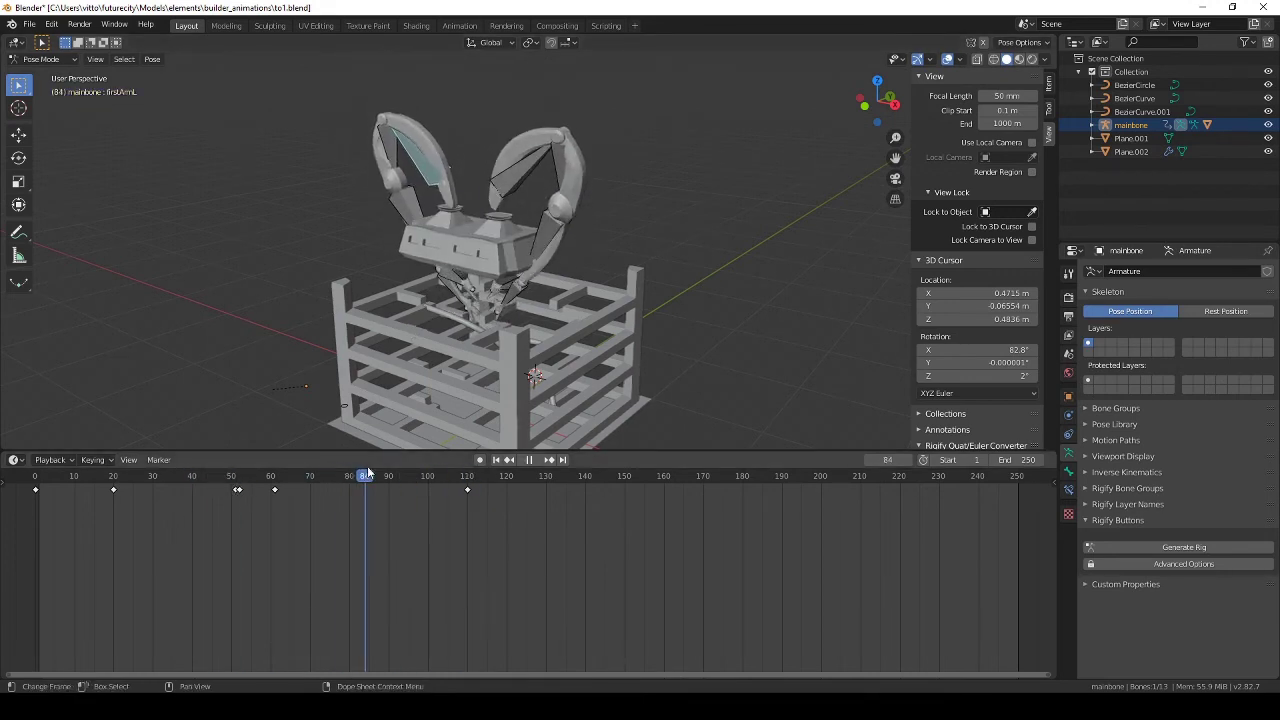
pyautogui.press('i')
pyautogui.click(404, 263)
pyautogui.click(431, 178)
pyautogui.press('i')
pyautogui.click(431, 178)
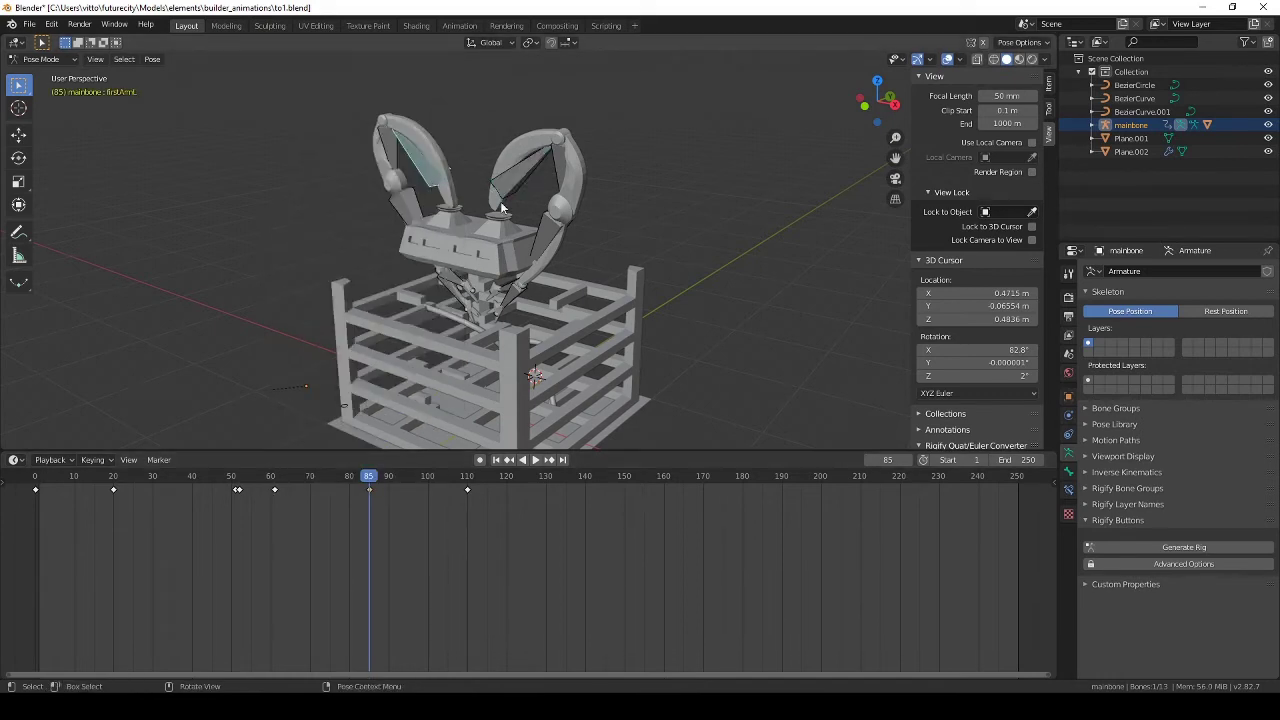
# Try rotating the firstArmR bone forward in the top view at frame 85.
pyautogui.moveTo(503, 207); pyautogui.dragTo(506, 180, button='middle')
pyautogui.press('KP_7')
pyautogui.click(560, 290)
pyautogui.press('r')
pyautogui.click(540, 250)
pyautogui.moveTo(540, 250); pyautogui.dragTo(471, 279, button='middle')
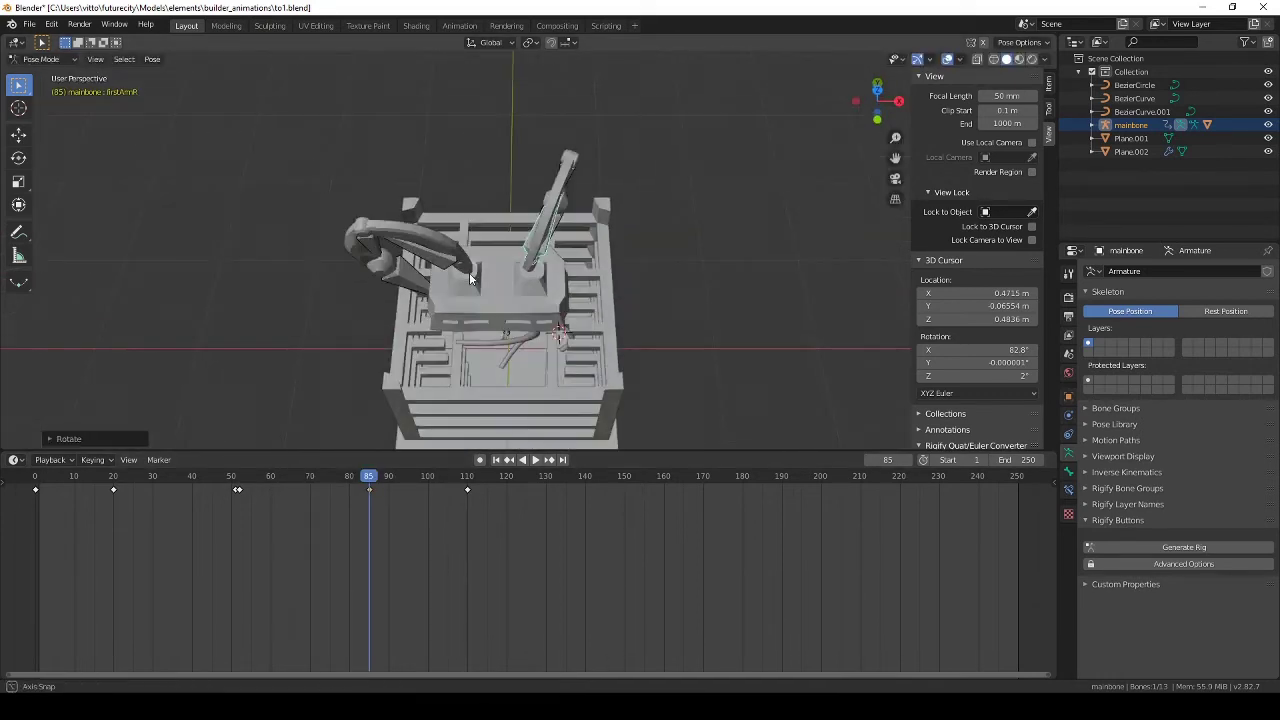
pyautogui.press('KP_7')
# Scrub the motion from frame 62 to frame 85 and delete the firstArmL bone's keyframe at frame 85.
pyautogui.click(273, 485)
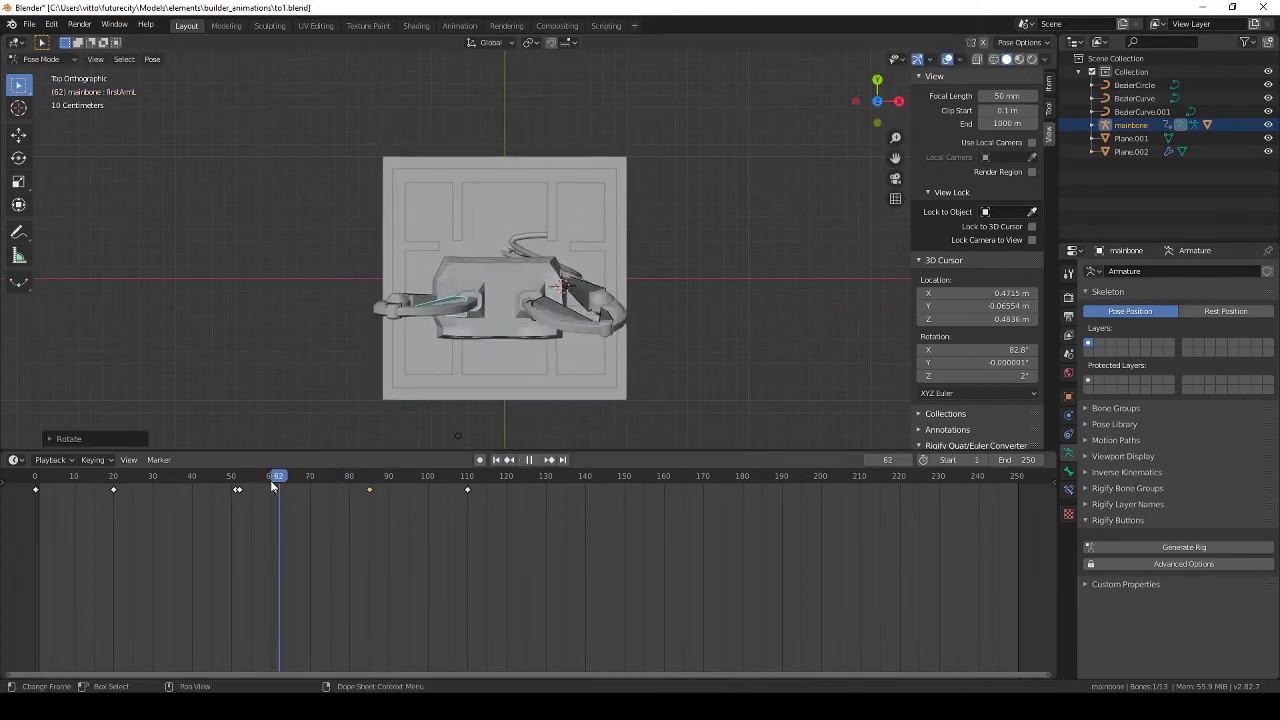
pyautogui.moveTo(273, 485); pyautogui.dragTo(377, 481)
pyautogui.moveTo(255, 490); pyautogui.dragTo(369, 491)
pyautogui.rightClick(369, 491)
pyautogui.press('Escape')
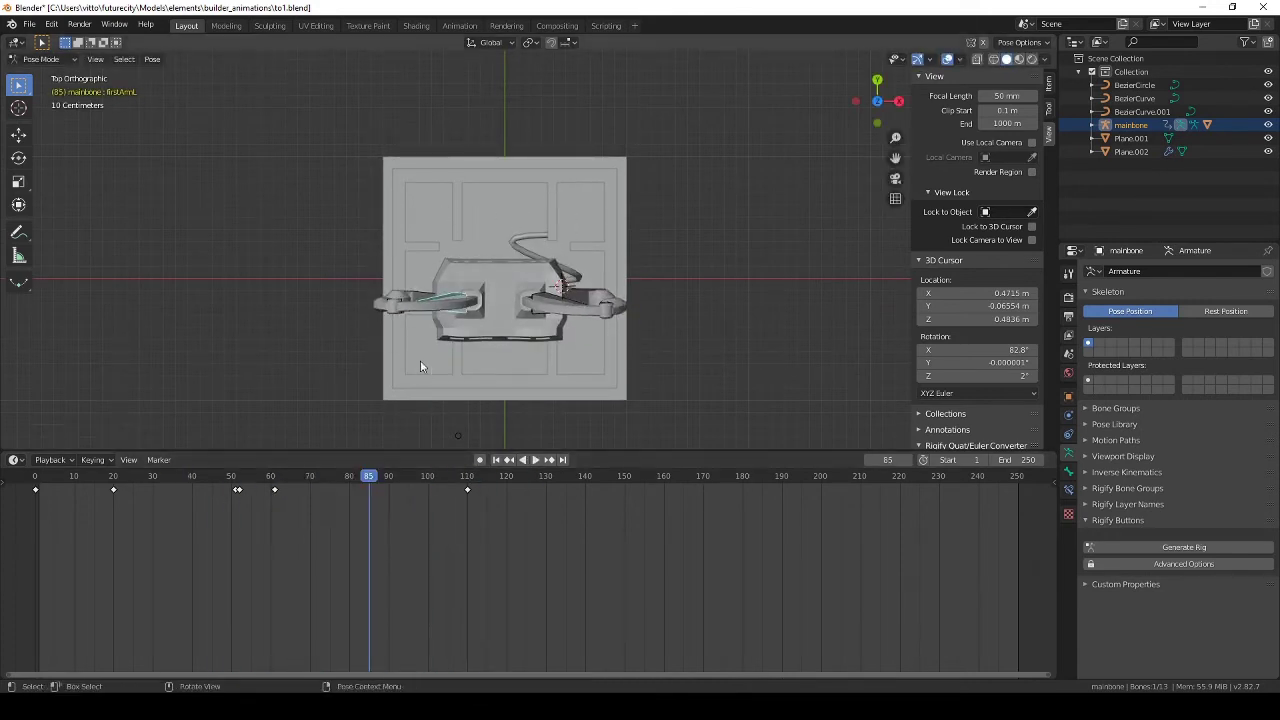
# Rotate both first arm bones forward in the top view and insert rotation keyframes for them at frame 85.
pyautogui.press('r')
pyautogui.click(593, 234)
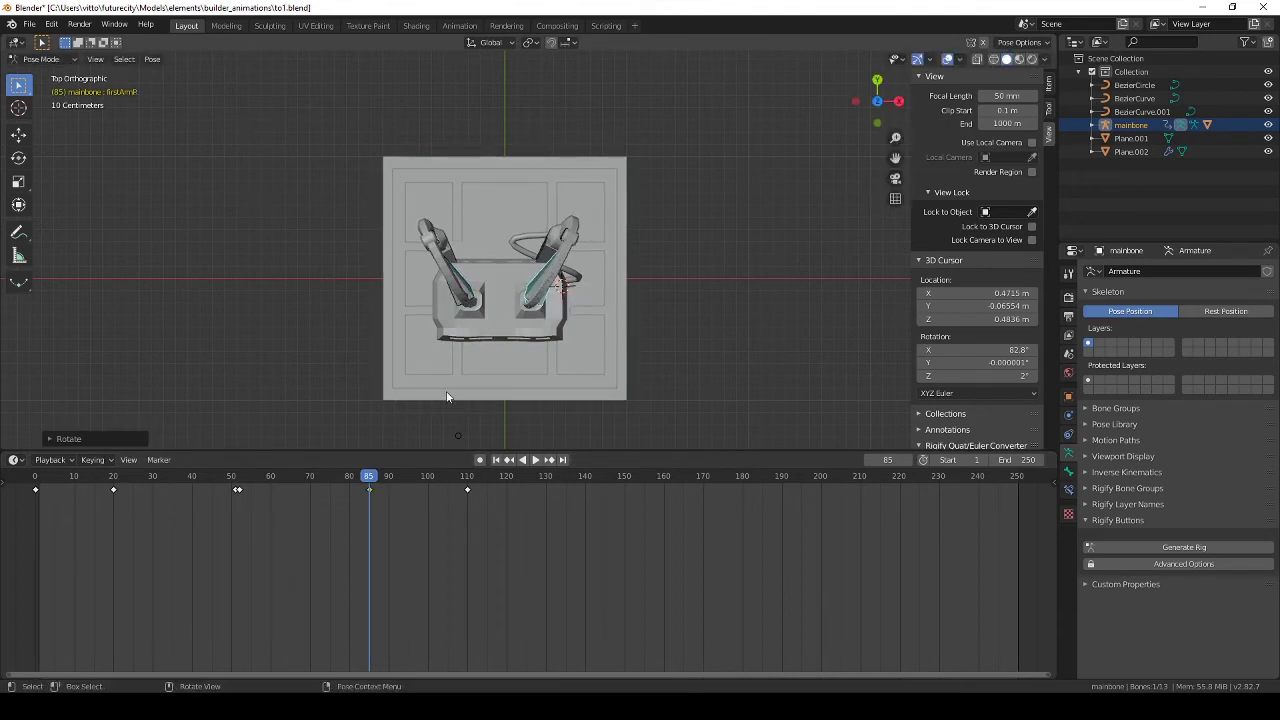
pyautogui.press('i')
pyautogui.click(494, 307)
pyautogui.click(454, 272)
pyautogui.press('i')
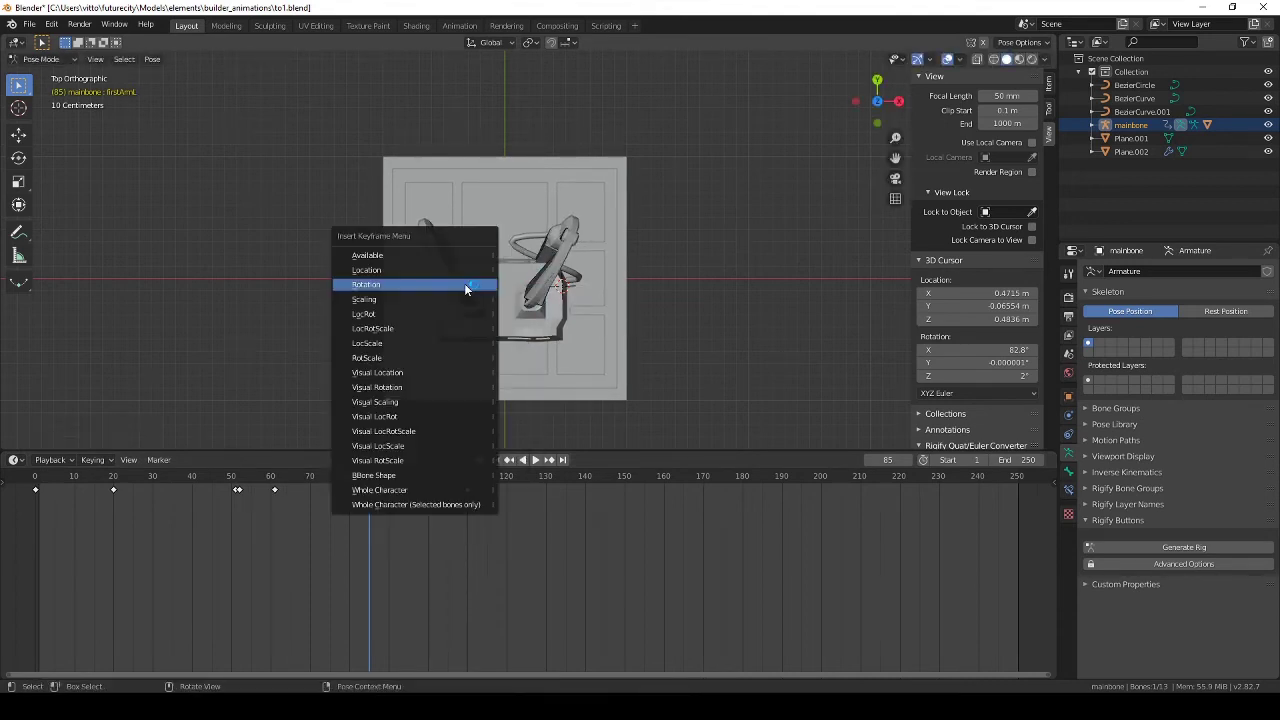
pyautogui.click(464, 284)
# Play back the animation from near the start in a perspective view to check the arm pose at frame 85.
pyautogui.moveTo(367, 479)
pyautogui.mouseDown()
pyautogui.moveTo(165, 479)
pyautogui.moveTo(370, 478)
pyautogui.mouseUp()
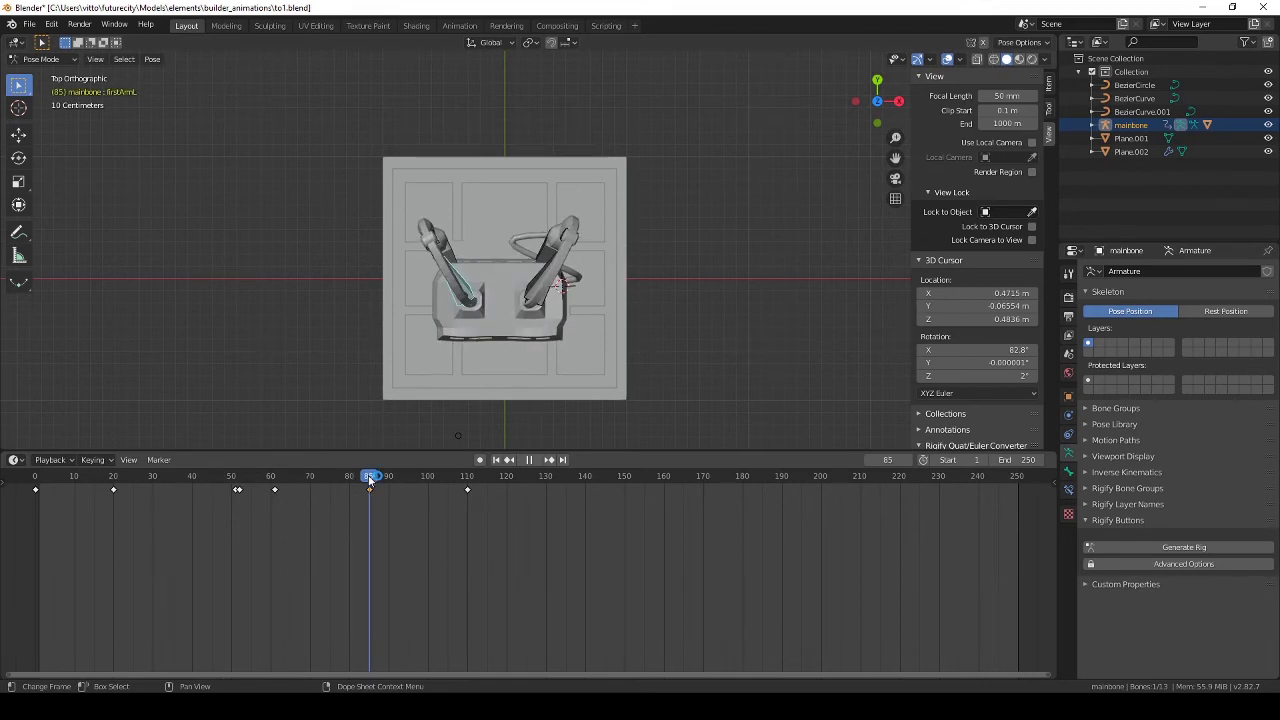
pyautogui.moveTo(440, 345); pyautogui.dragTo(352, 240, button='middle')
pyautogui.click(366, 490)
pyautogui.hotkey('shift', 'Left')
pyautogui.press('space')
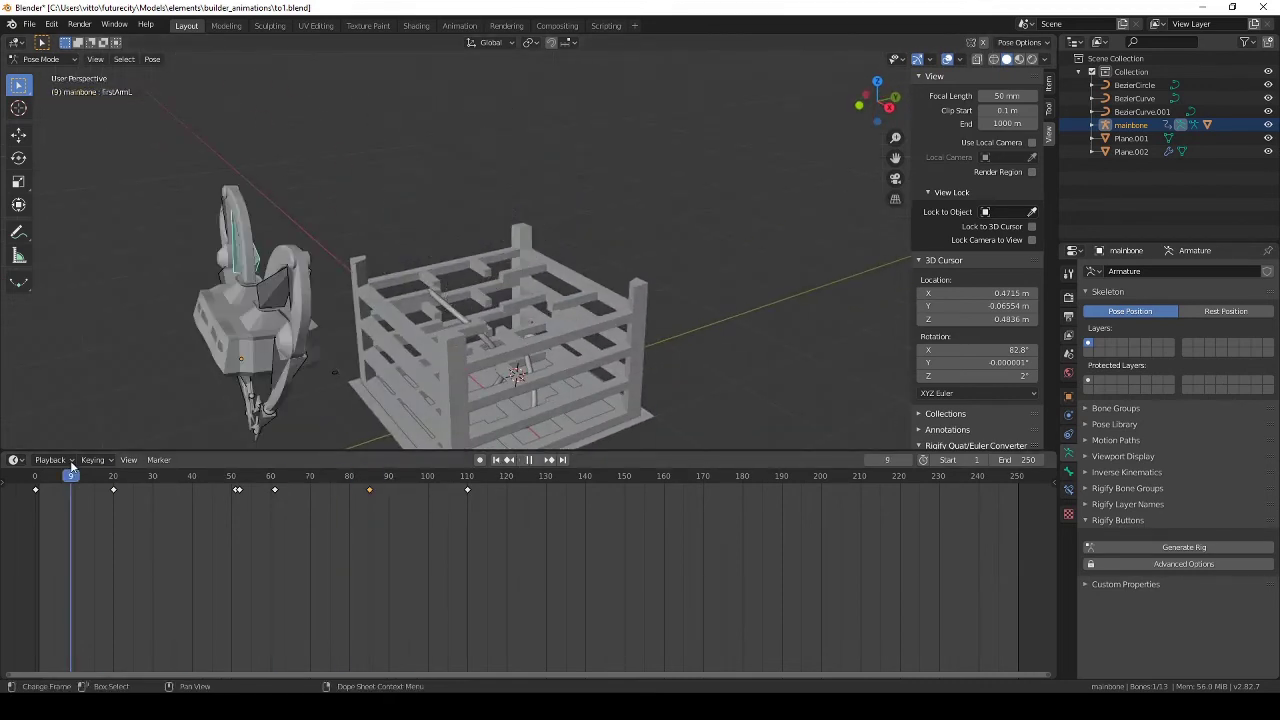
pyautogui.click(536, 459)
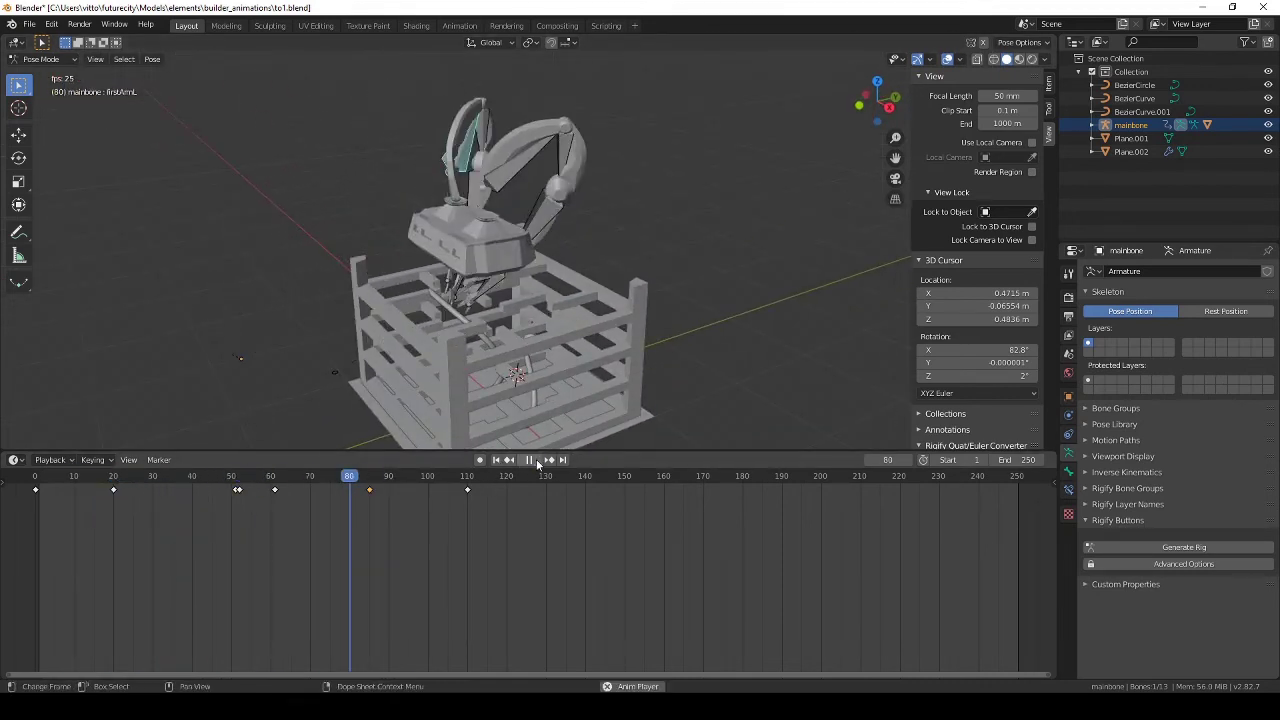
pyautogui.click(529, 459)
# Delete the firstArmL and firstArmR keyframes at frame 110 and scrub back through the motion.
pyautogui.moveTo(437, 491); pyautogui.dragTo(467, 490)
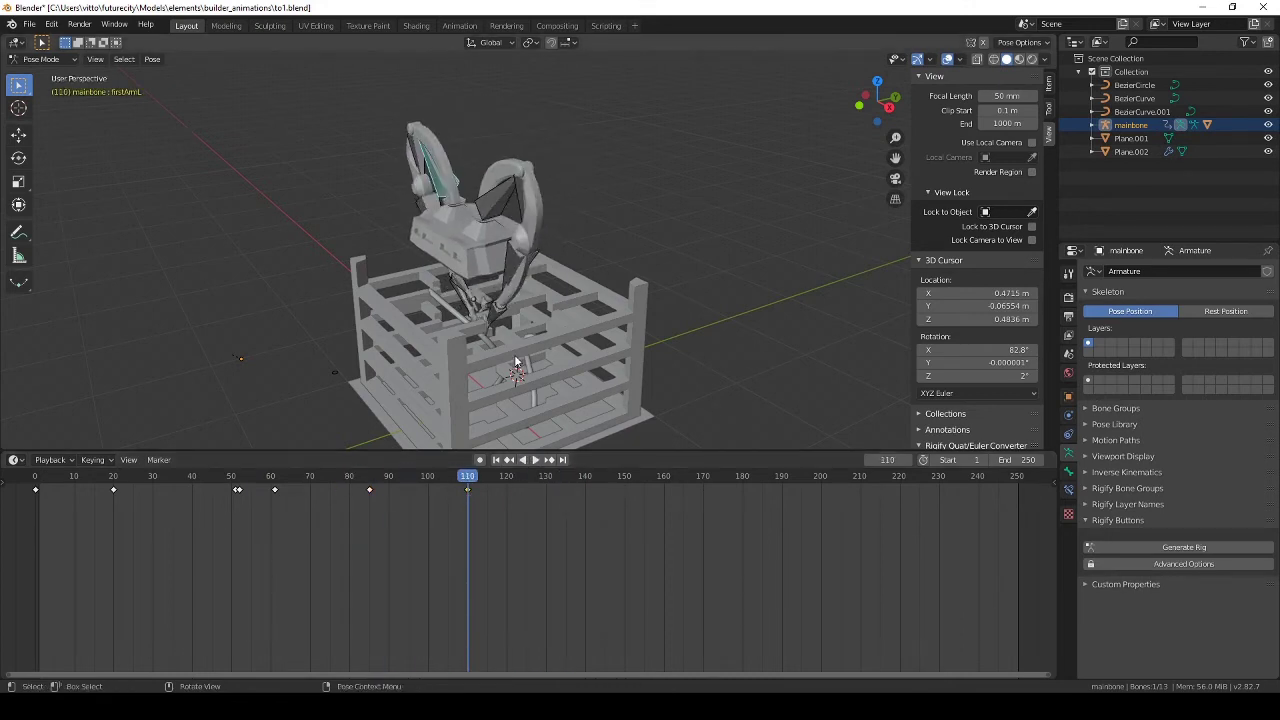
pyautogui.press('x')
pyautogui.click(466, 491)
pyautogui.click(494, 202)
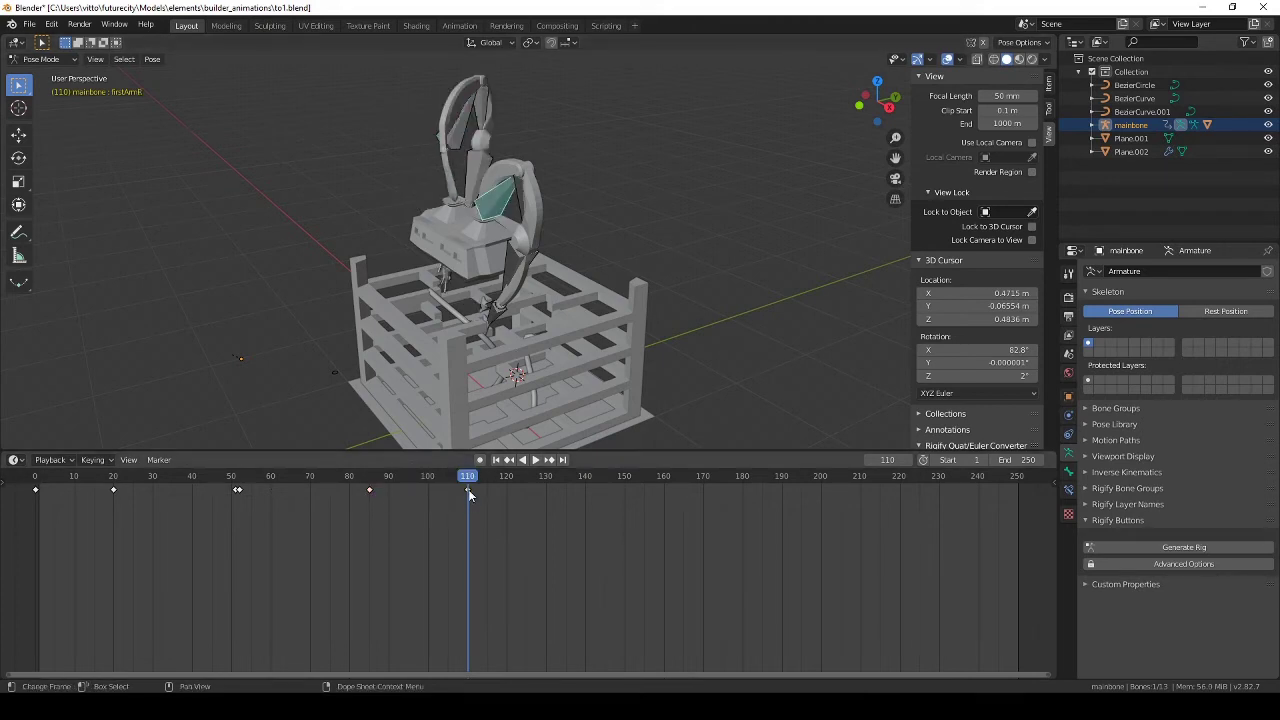
pyautogui.press('x')
pyautogui.click(468, 490)
pyautogui.moveTo(470, 477)
pyautogui.mouseDown()
pyautogui.moveTo(106, 480)
pyautogui.moveTo(394, 490)
pyautogui.moveTo(212, 497)
pyautogui.moveTo(340, 490)
pyautogui.moveTo(252, 503)
pyautogui.moveTo(237, 484)
pyautogui.moveTo(251, 478)
pyautogui.mouseUp()
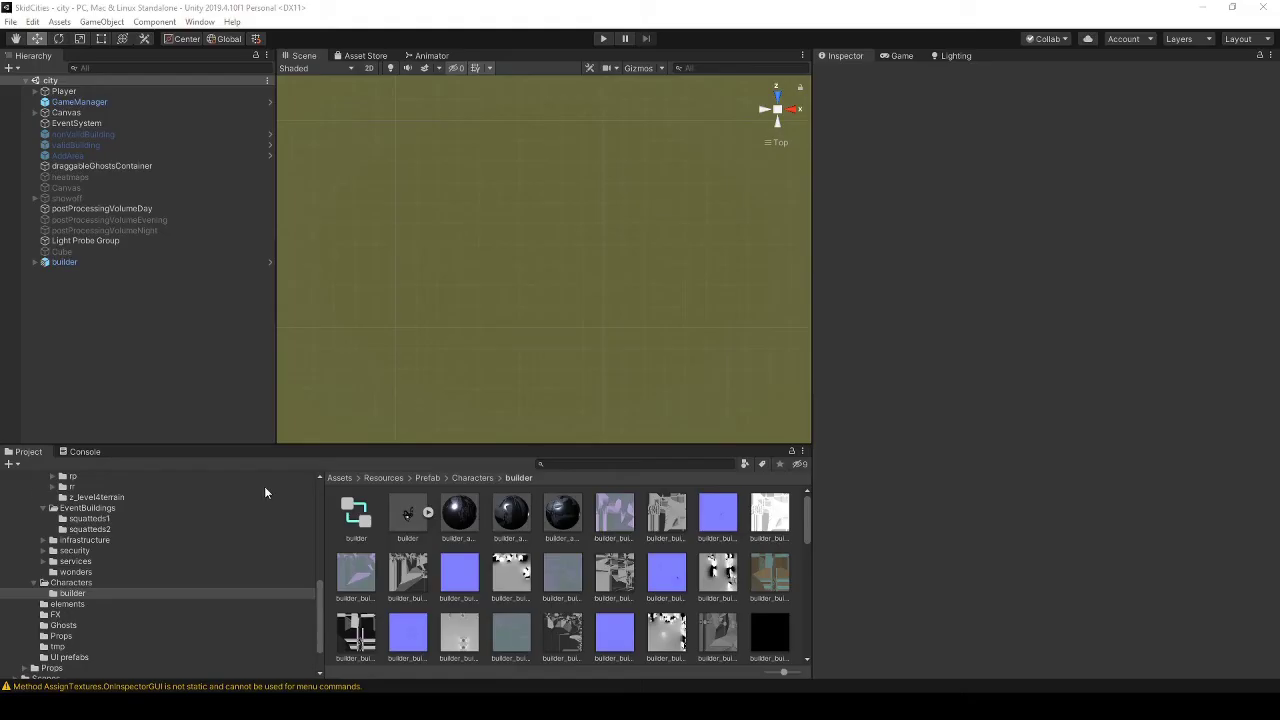
# Switch to Unity, show the builder's Animator graph and preview the to1 model's mainbone|mainboneAction.001 clip.
pyautogui.click(430, 56)
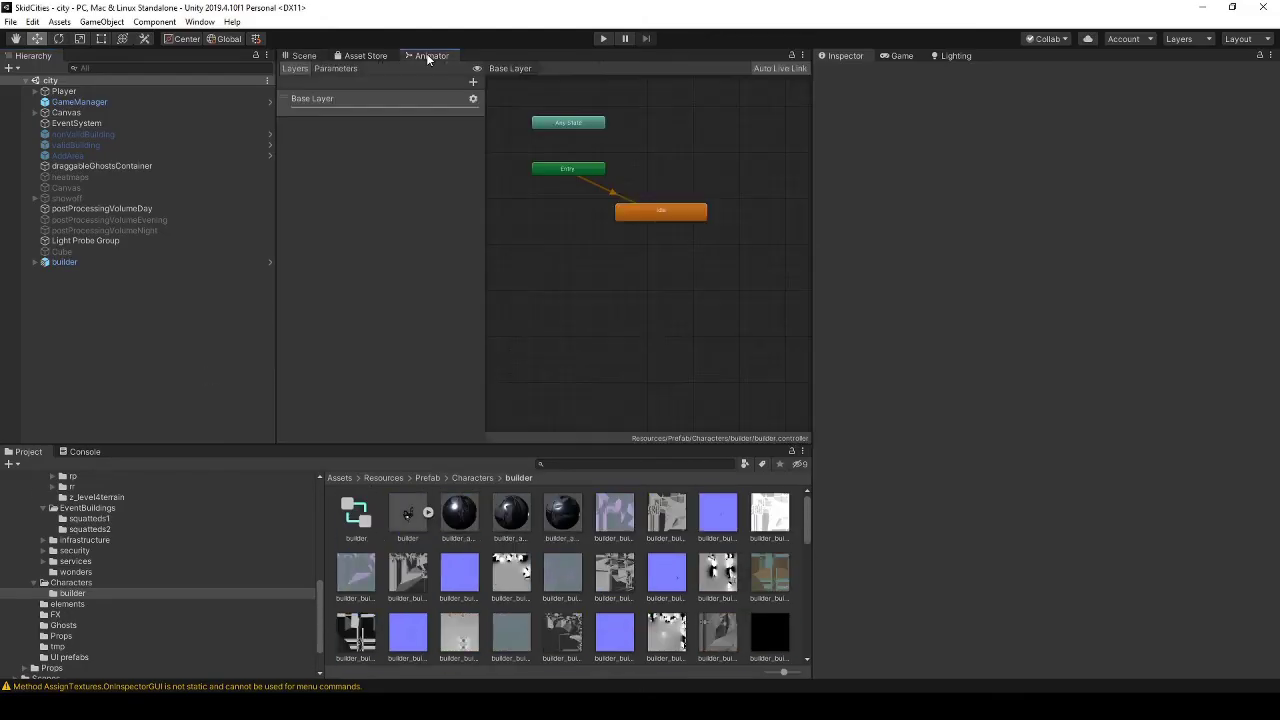
pyautogui.scroll(-8, 503, 546)
pyautogui.click(769, 532)
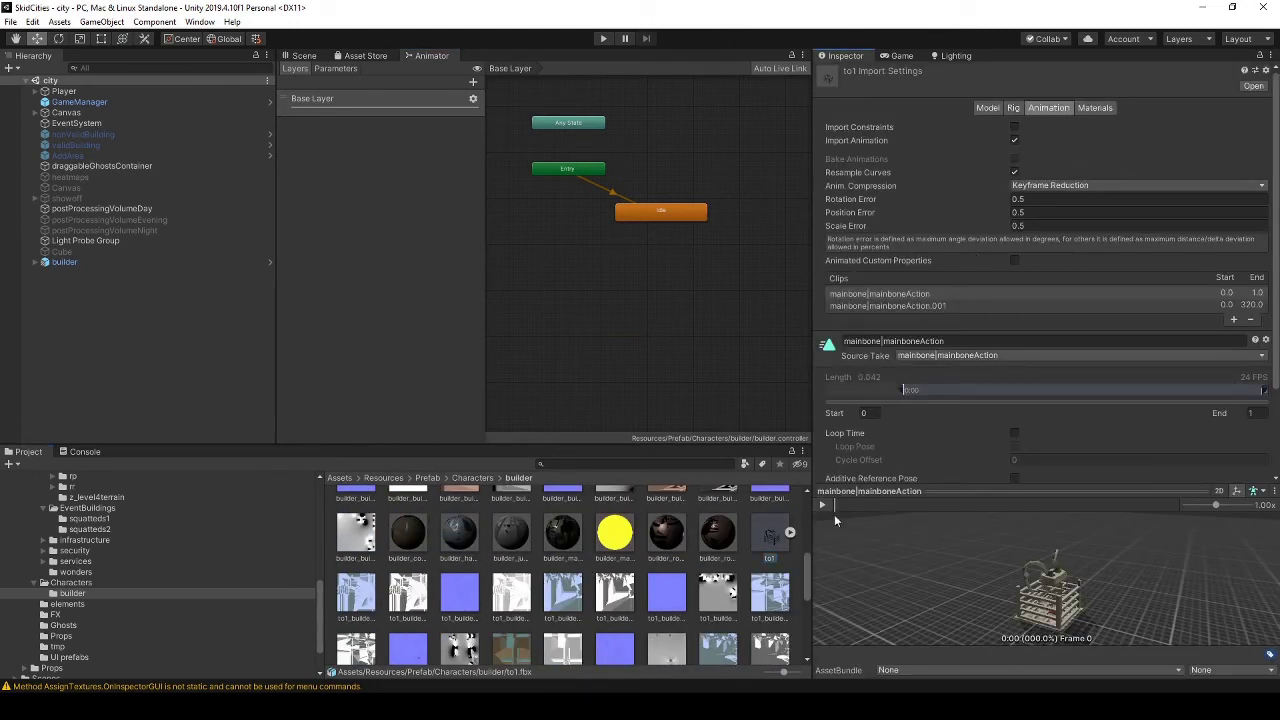
pyautogui.click(926, 305)
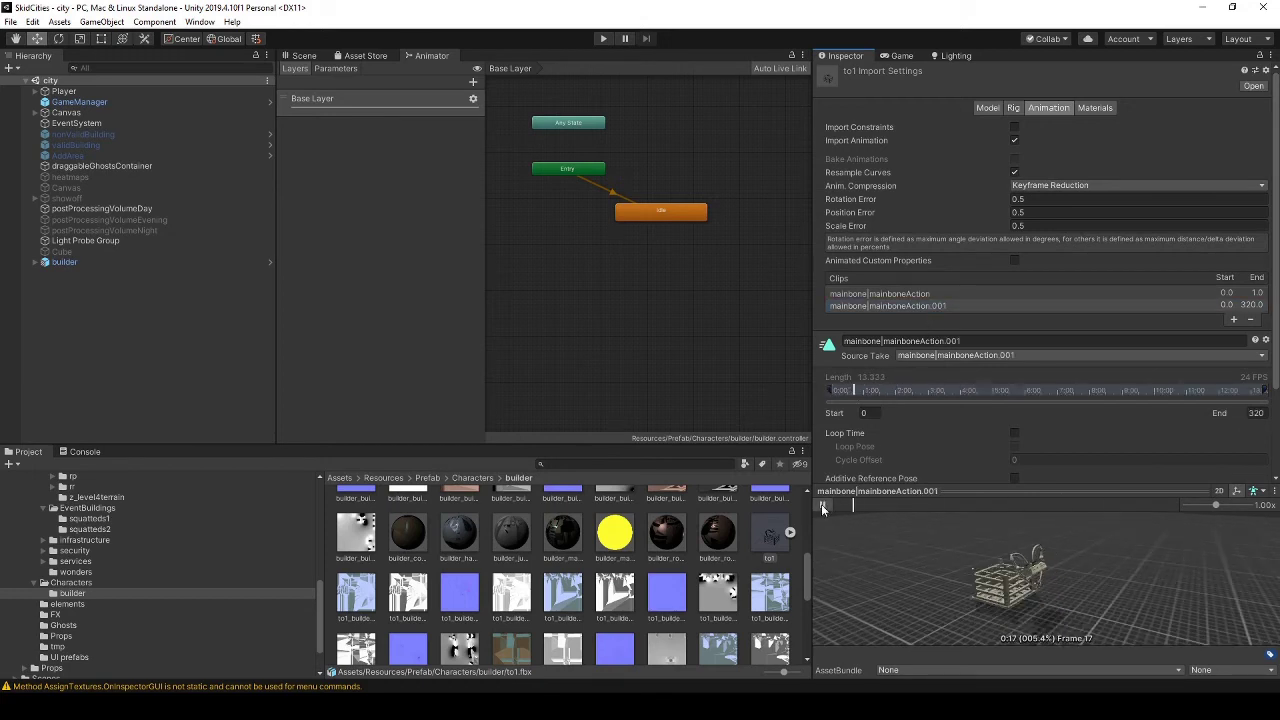
pyautogui.click(981, 356)
# Expand the to1 model asset and add its mainboneAction.001 clip as a state below Idle in the Animator graph.
pyautogui.click(790, 531)
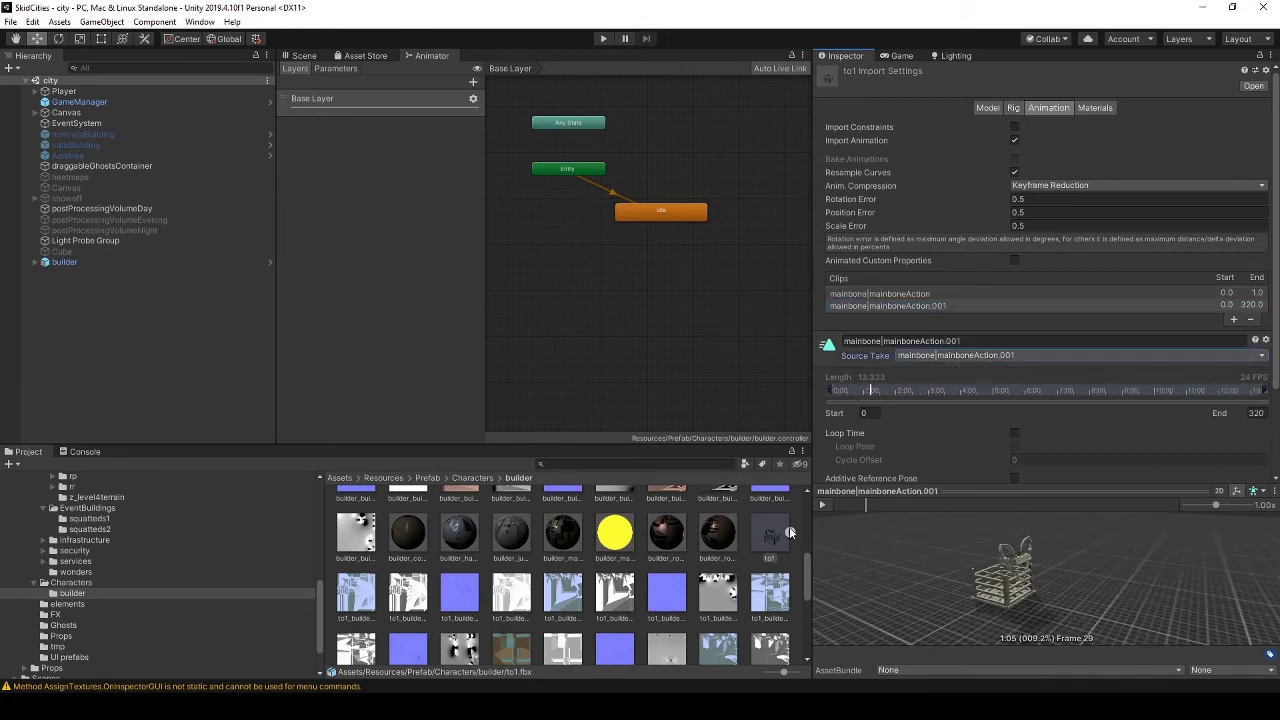
pyautogui.click(790, 531)
pyautogui.scroll(-3, 565, 565)
pyautogui.moveTo(707, 598); pyautogui.dragTo(667, 273)
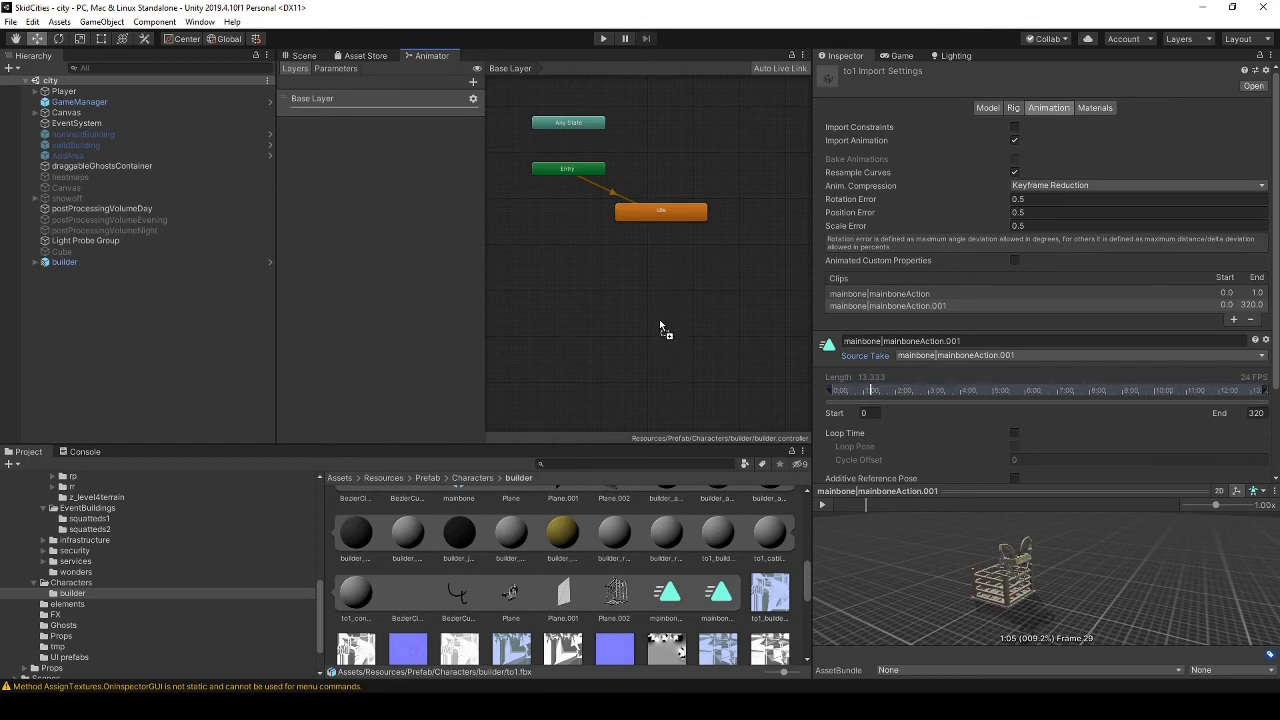
pyautogui.moveTo(659, 319); pyautogui.dragTo(652, 282)
pyautogui.scroll(4, 601, 588)
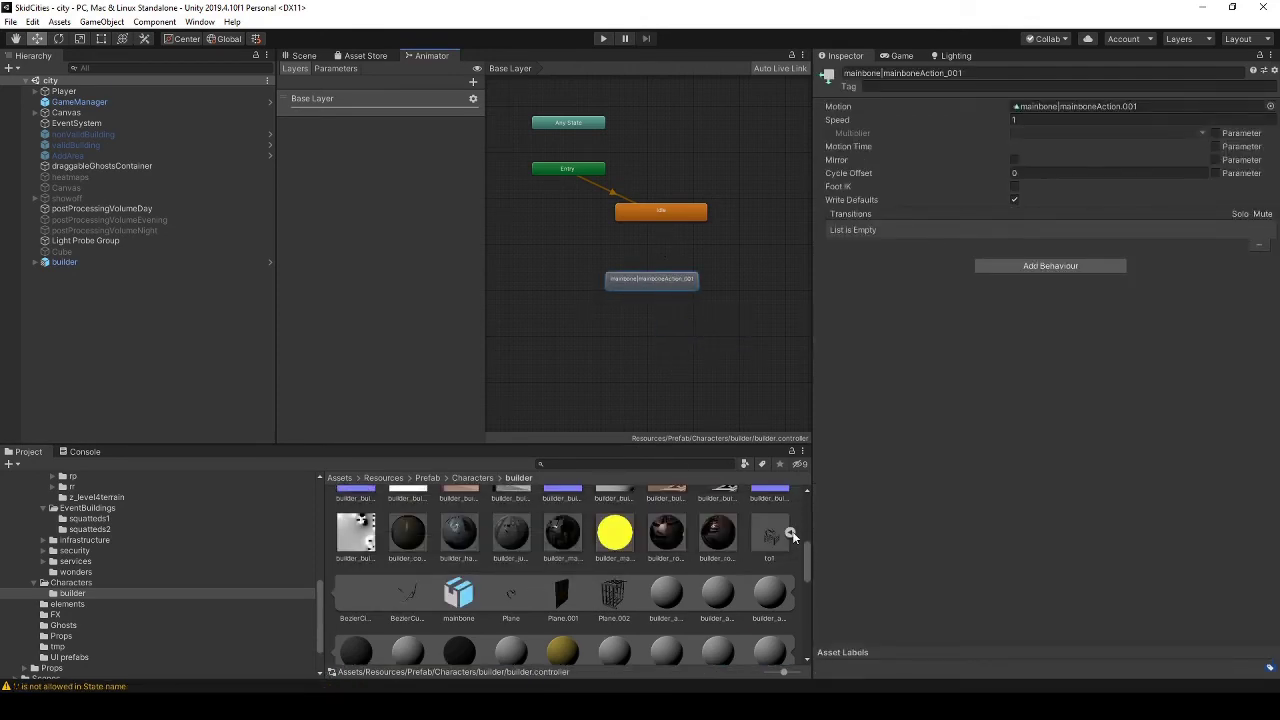
# Set the to1 model's rig Avatar Definition to Copy From Other Avatar, pick a source avatar and apply.
pyautogui.click(772, 535)
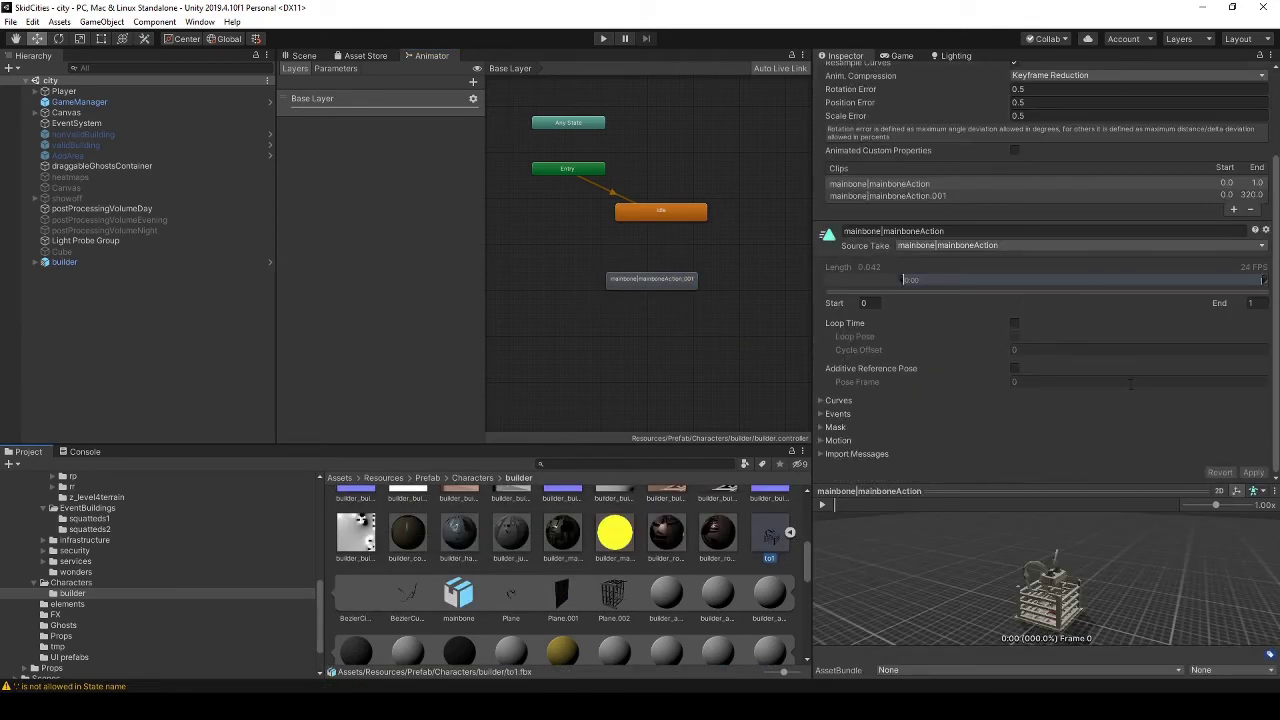
pyautogui.click(942, 196)
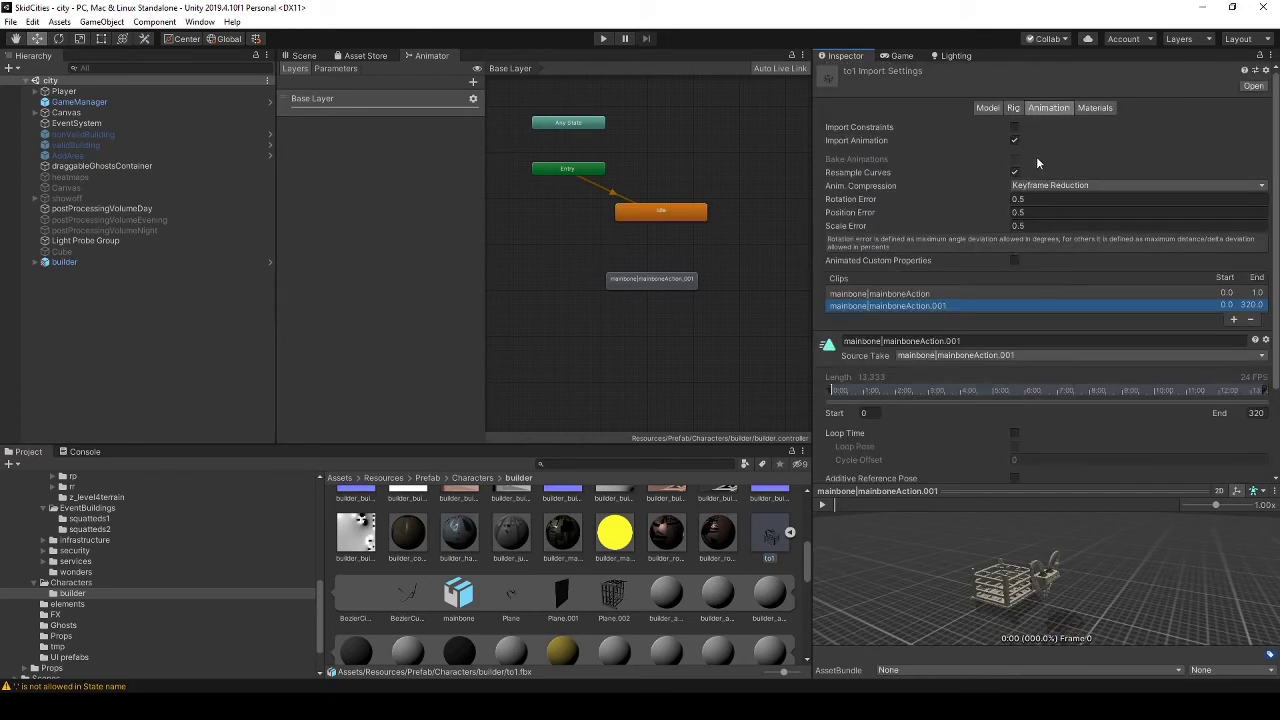
pyautogui.click(1013, 107)
pyautogui.click(1036, 127)
pyautogui.click(1036, 171)
pyautogui.click(1037, 146)
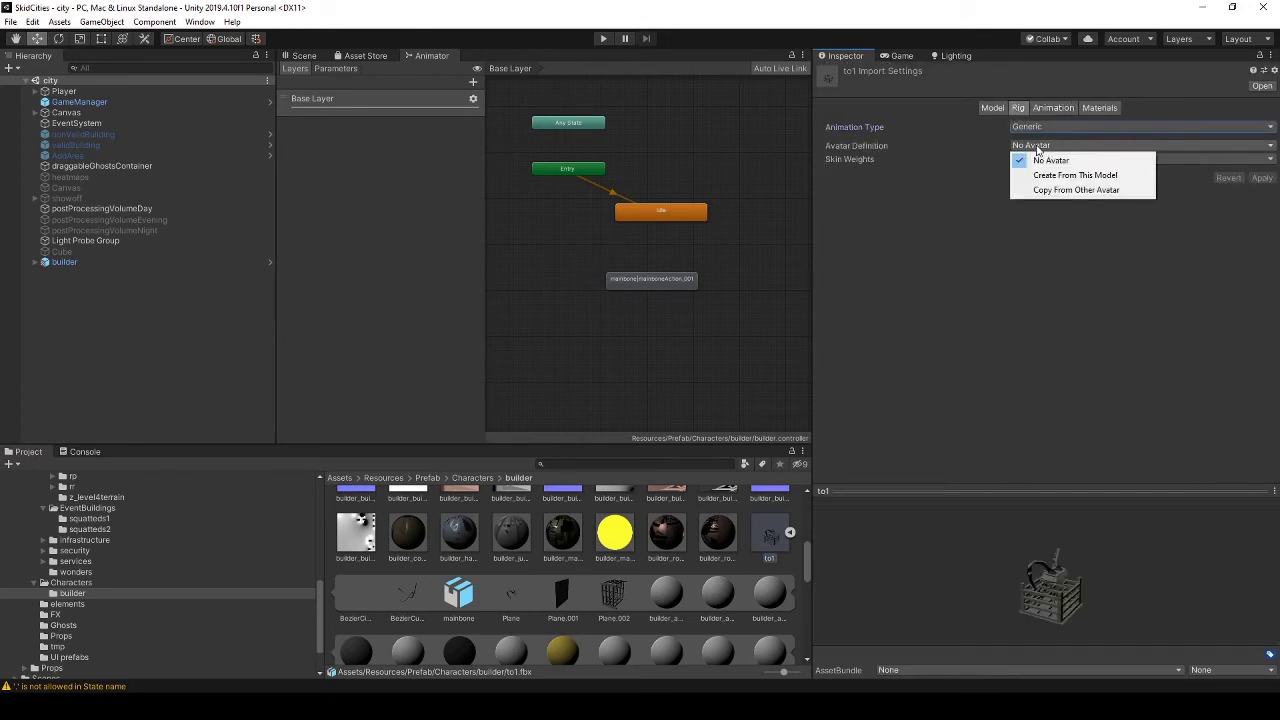
pyautogui.click(1075, 190)
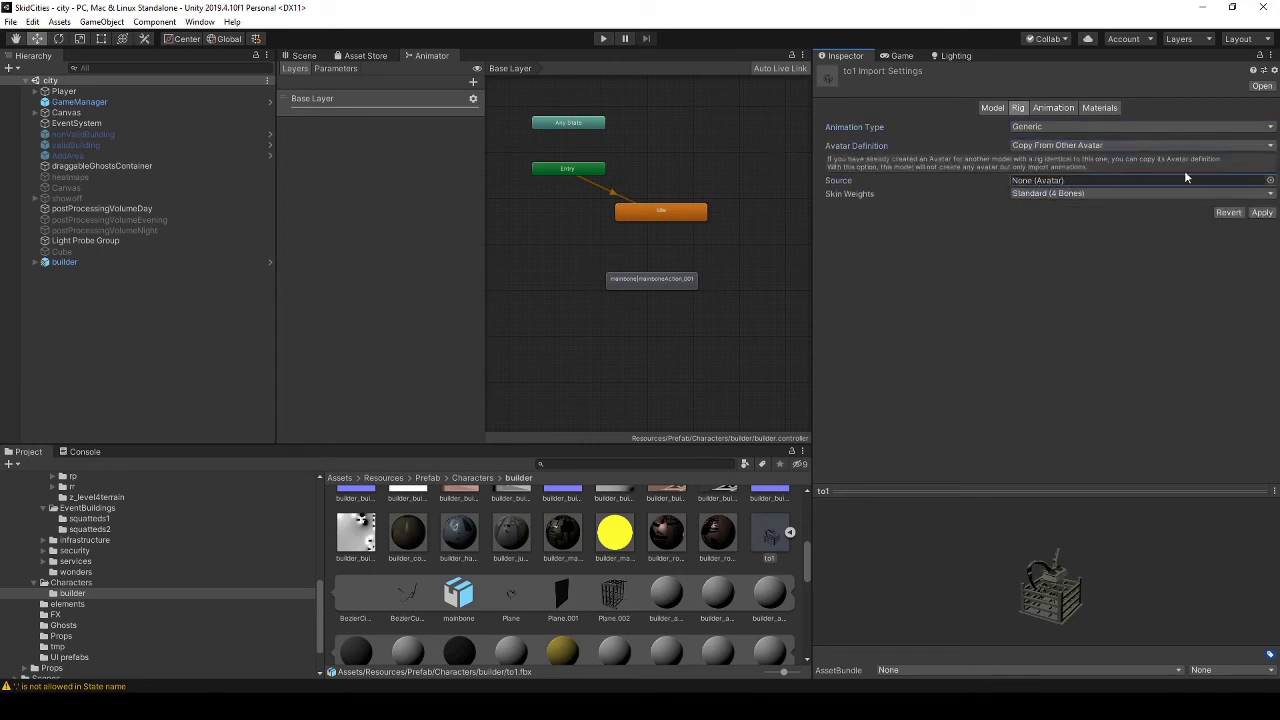
pyautogui.click(1267, 181)
pyautogui.doubleClick(641, 399)
pyautogui.click(1262, 212)
# Review the to1 model's import settings and play the mainboneAction.001 clip on the builder in the preview.
pyautogui.click(990, 107)
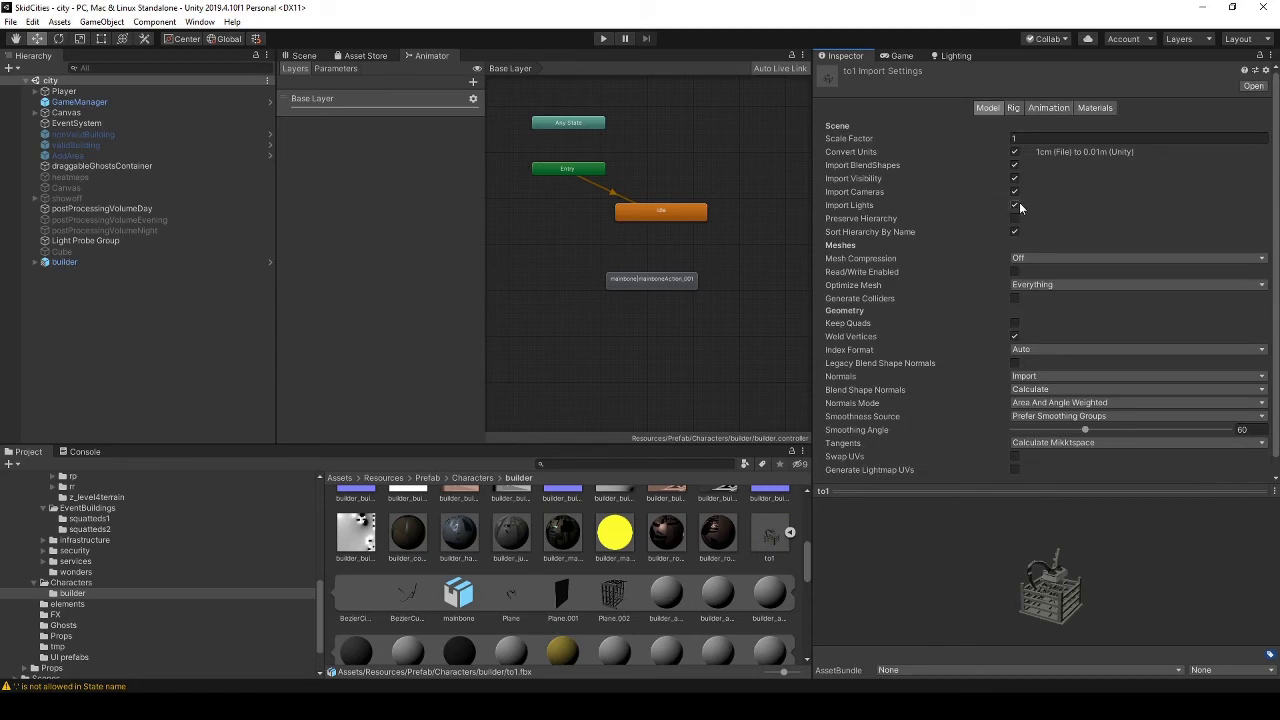
pyautogui.click(1048, 107)
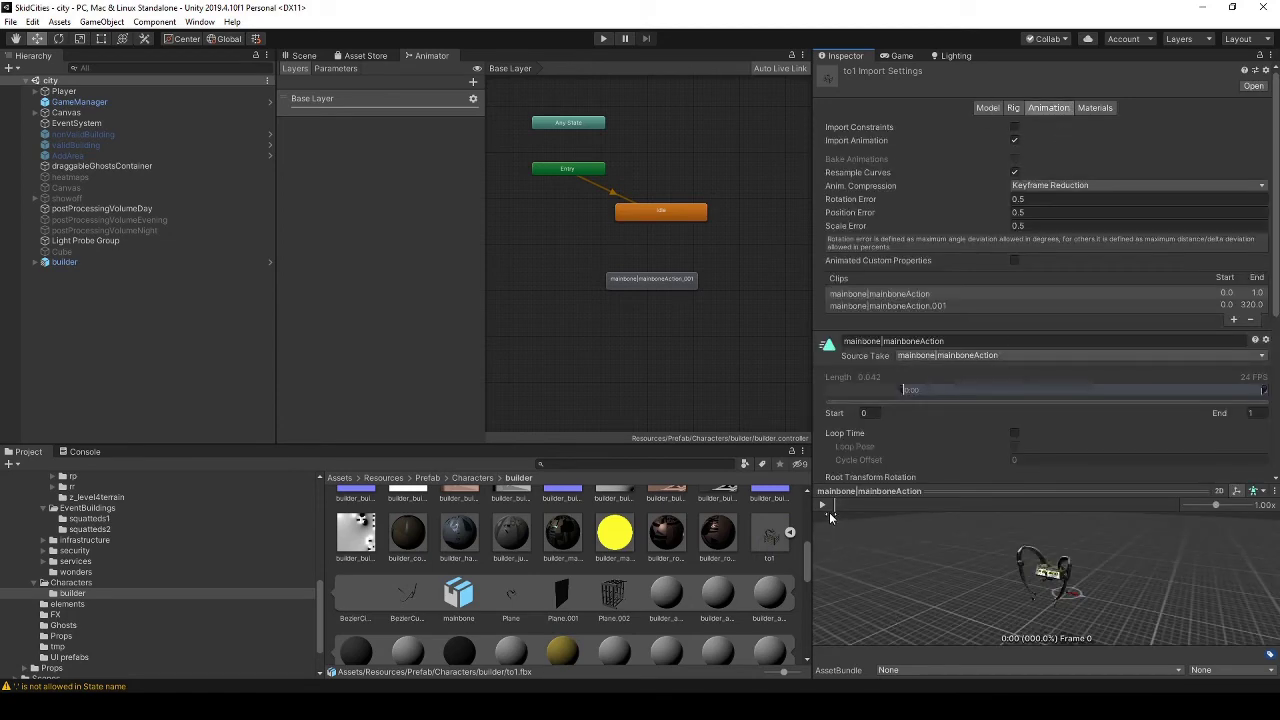
pyautogui.scroll(-3, 980, 236)
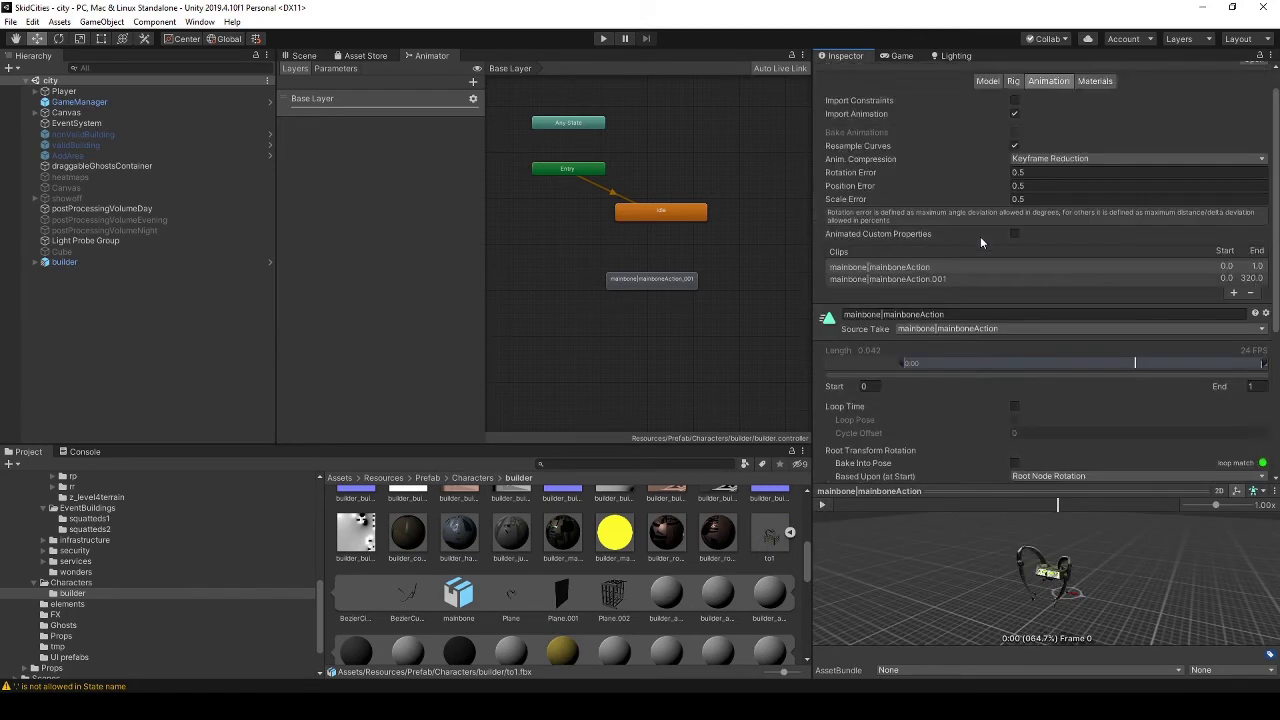
pyautogui.click(930, 186)
pyautogui.click(822, 504)
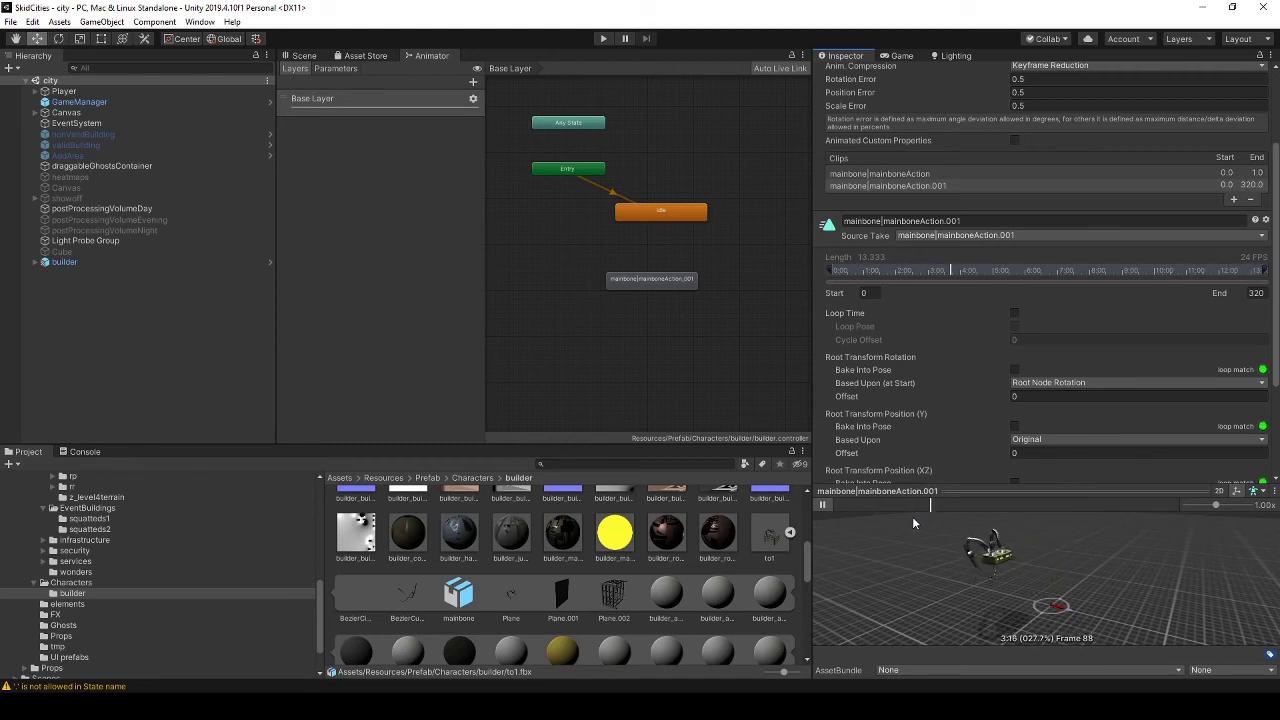
pyautogui.click(1144, 502)
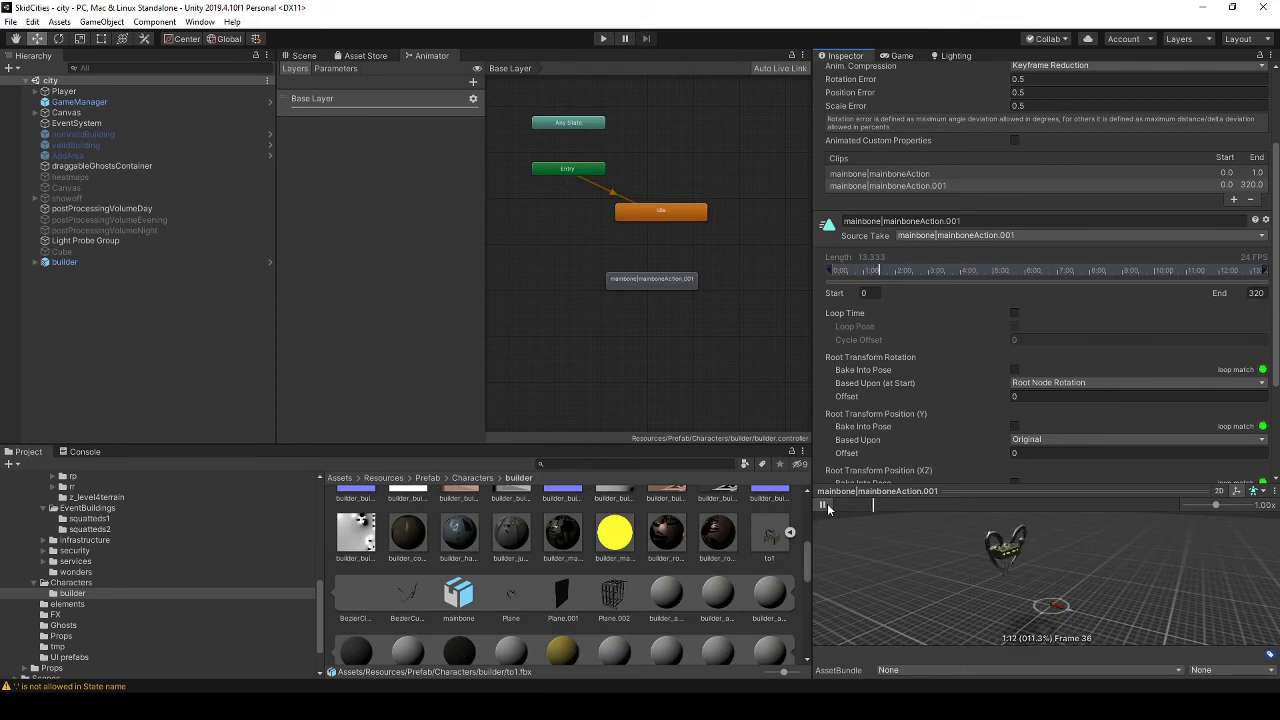
# Inspect the Idle state's motion and preview the to1 model's mainboneAction.001 clip again.
pyautogui.click(678, 212)
pyautogui.click(624, 380)
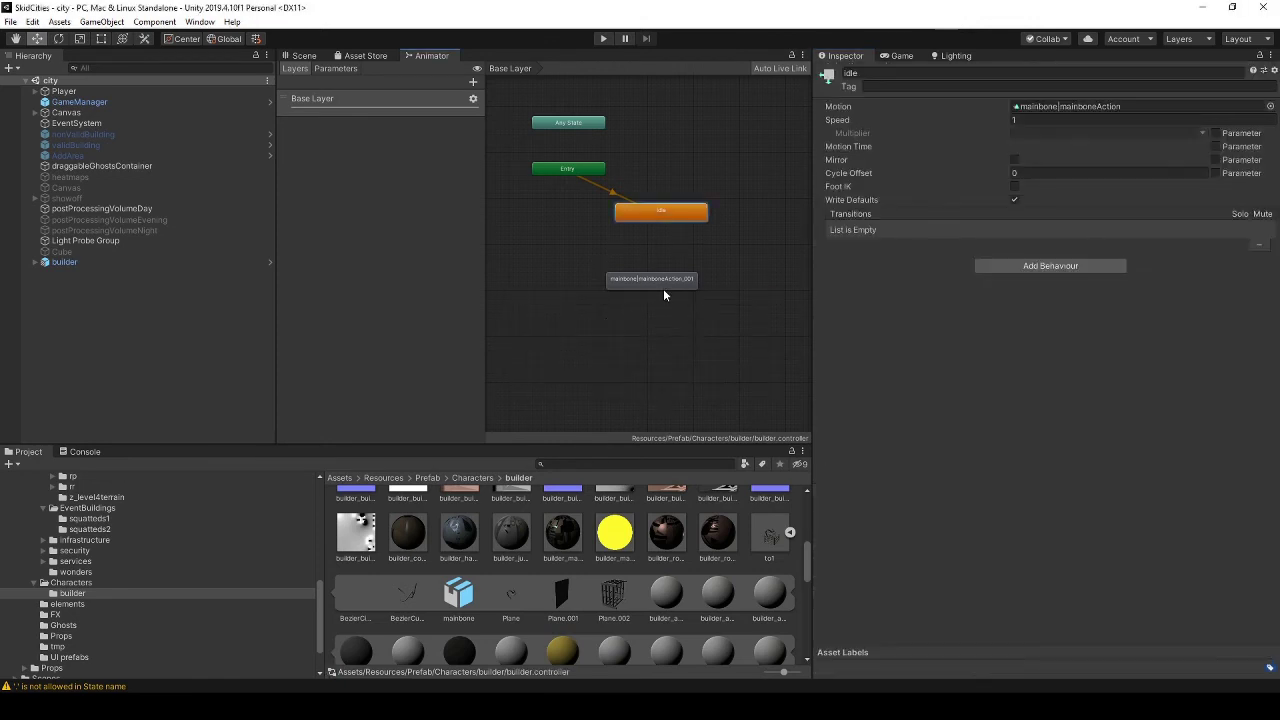
pyautogui.click(770, 532)
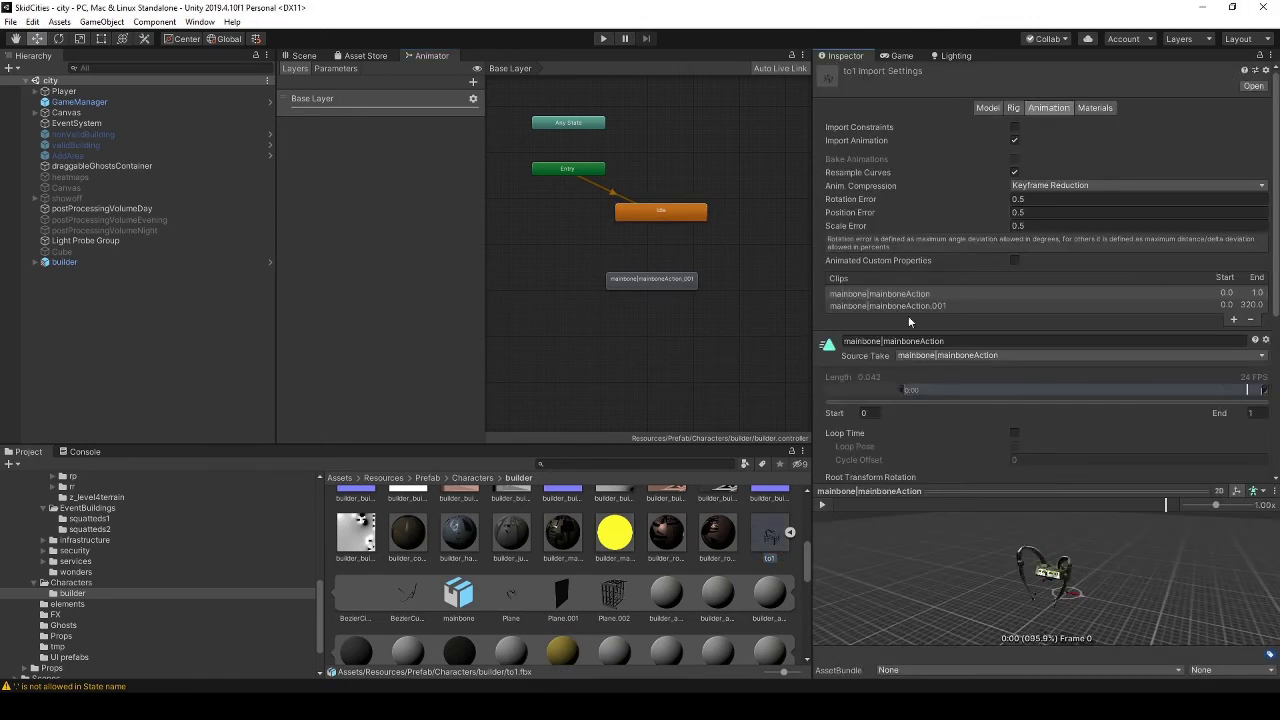
pyautogui.click(909, 308)
pyautogui.click(830, 506)
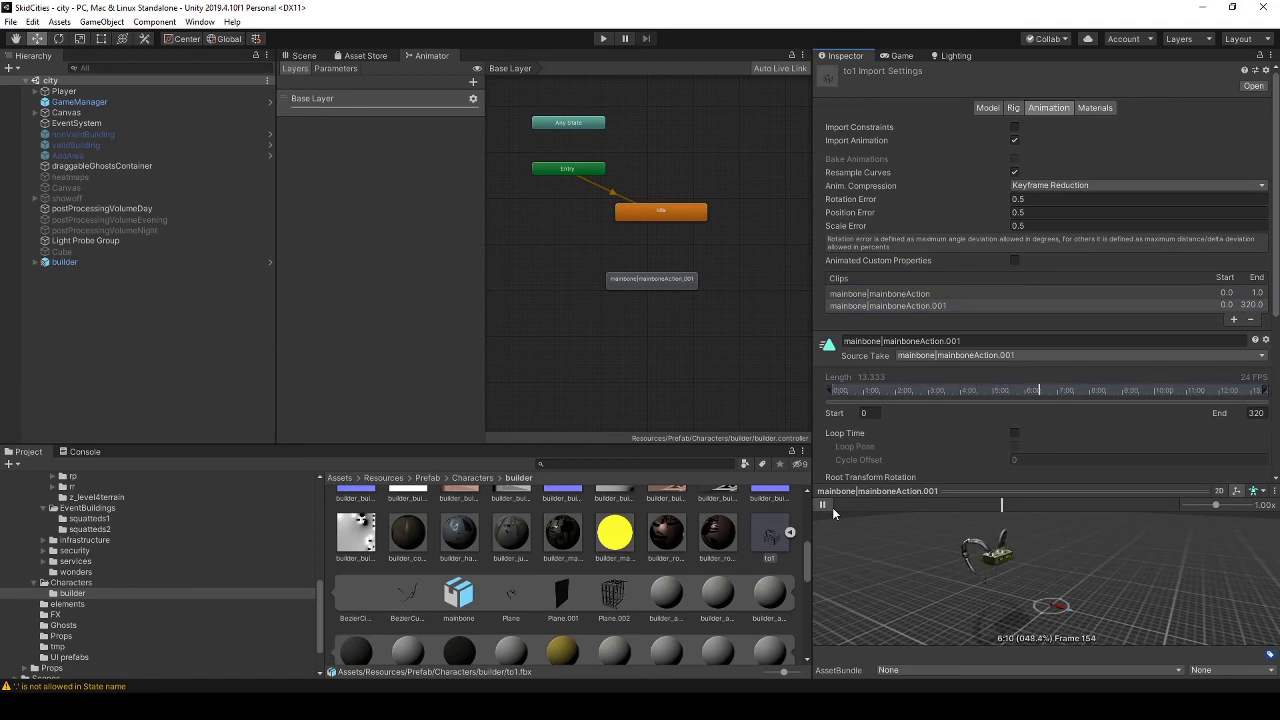
# Examine the Idle and mainboneAction.001 states in the Animator graph and replay the to1 clip preview.
pyautogui.rightClick(690, 216)
pyautogui.click(667, 291)
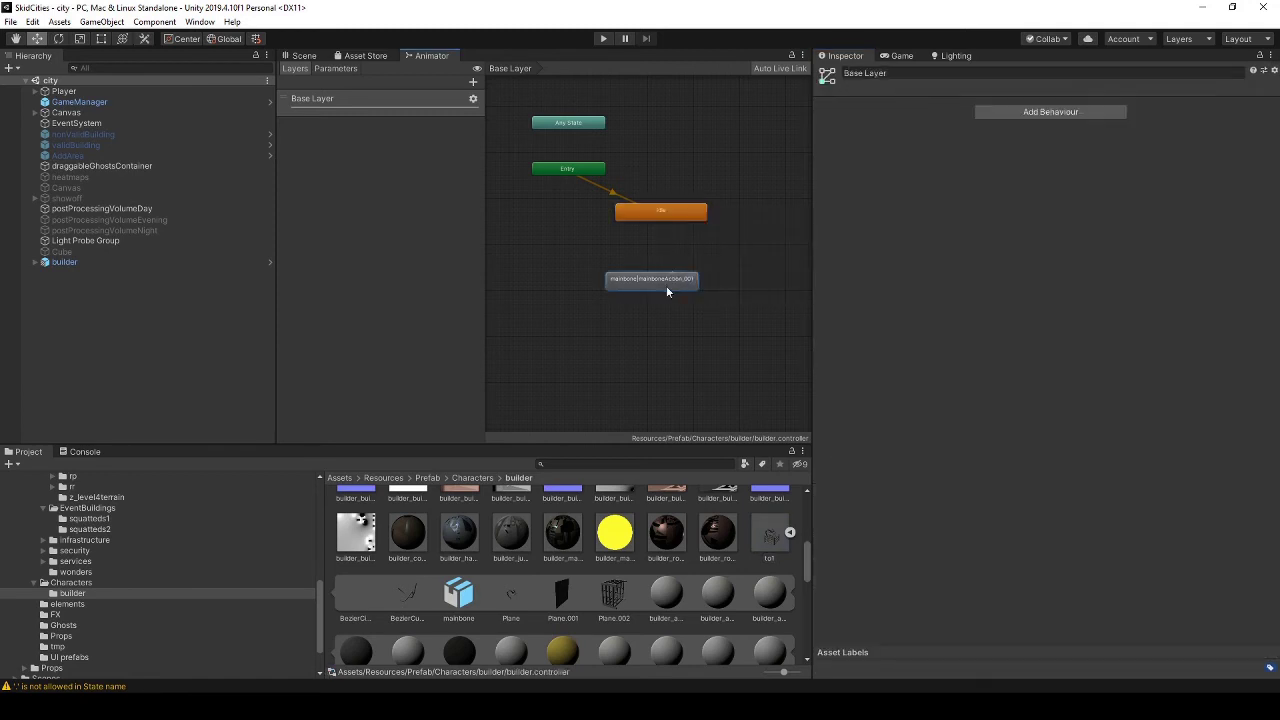
pyautogui.rightClick(682, 209)
pyautogui.click(692, 216)
pyautogui.click(650, 282)
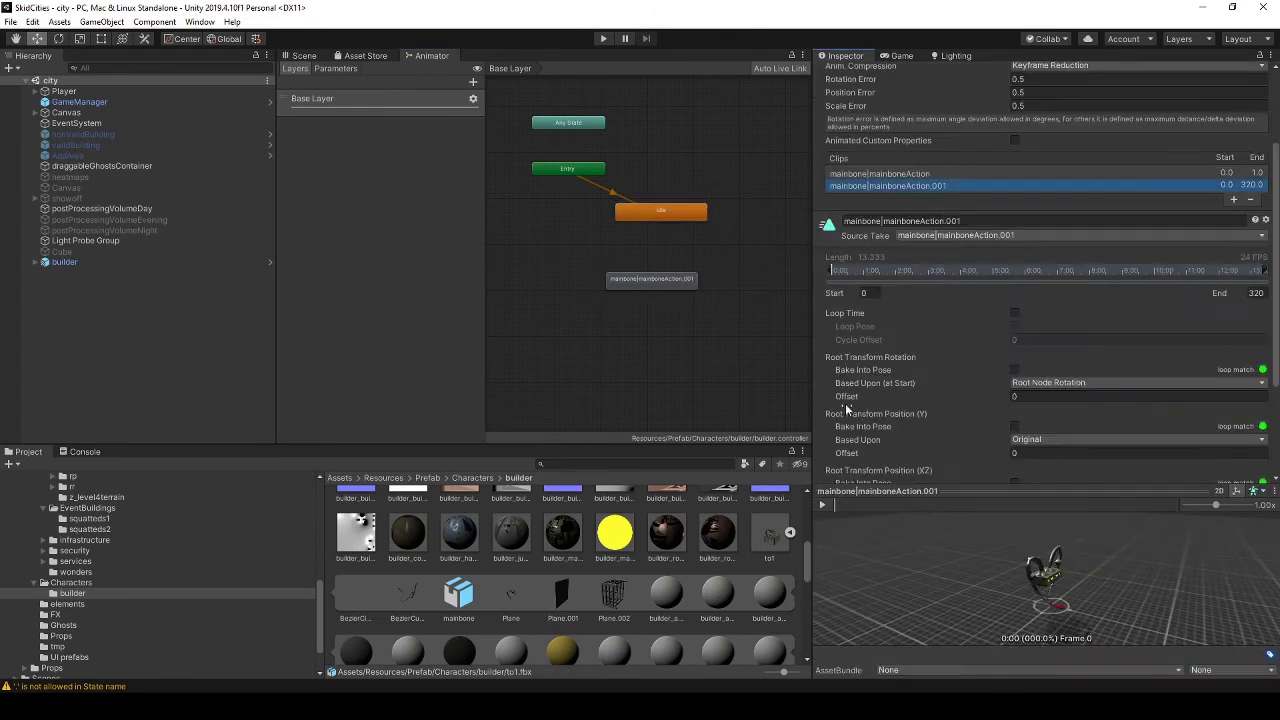
pyautogui.click(823, 505)
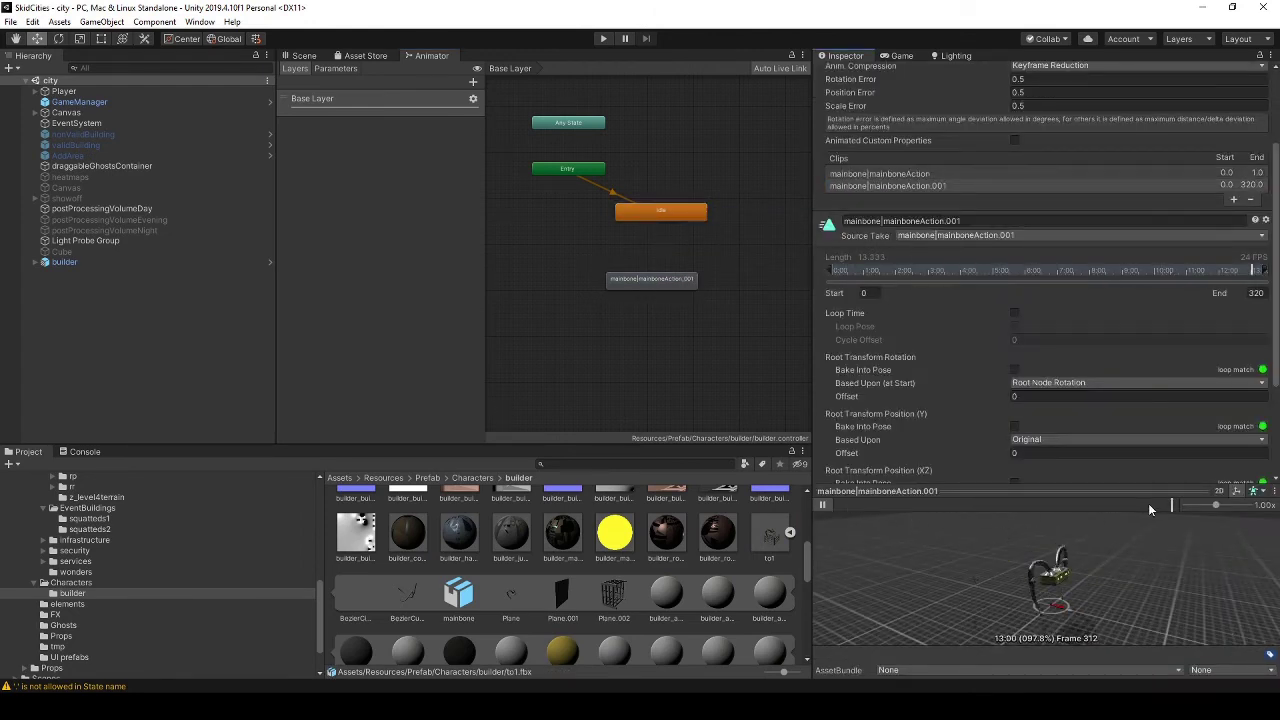
pyautogui.click(824, 506)
pyautogui.click(680, 215)
pyautogui.click(625, 379)
pyautogui.click(769, 537)
pyautogui.click(830, 507)
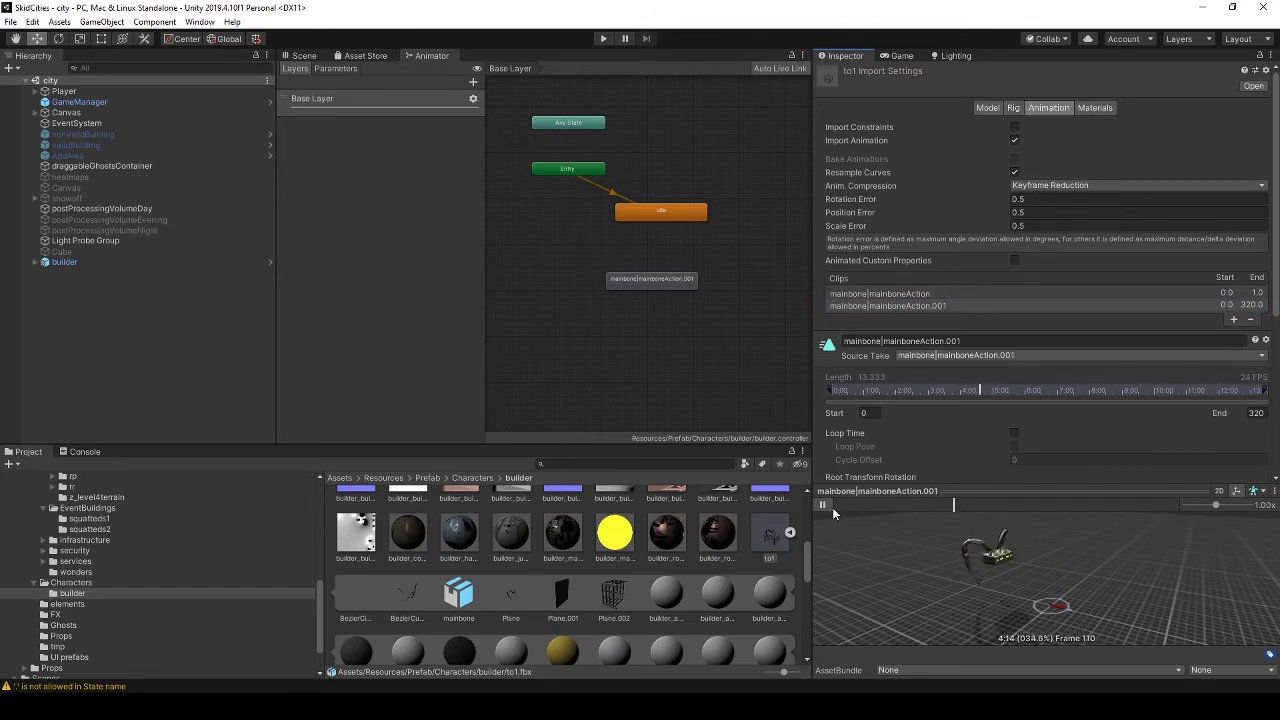
# Create transitions in both directions between the Idle and mainbone|mainboneAction_001 states and inspect each one.
pyautogui.click(684, 214)
pyautogui.click(647, 279)
pyautogui.click(655, 245)
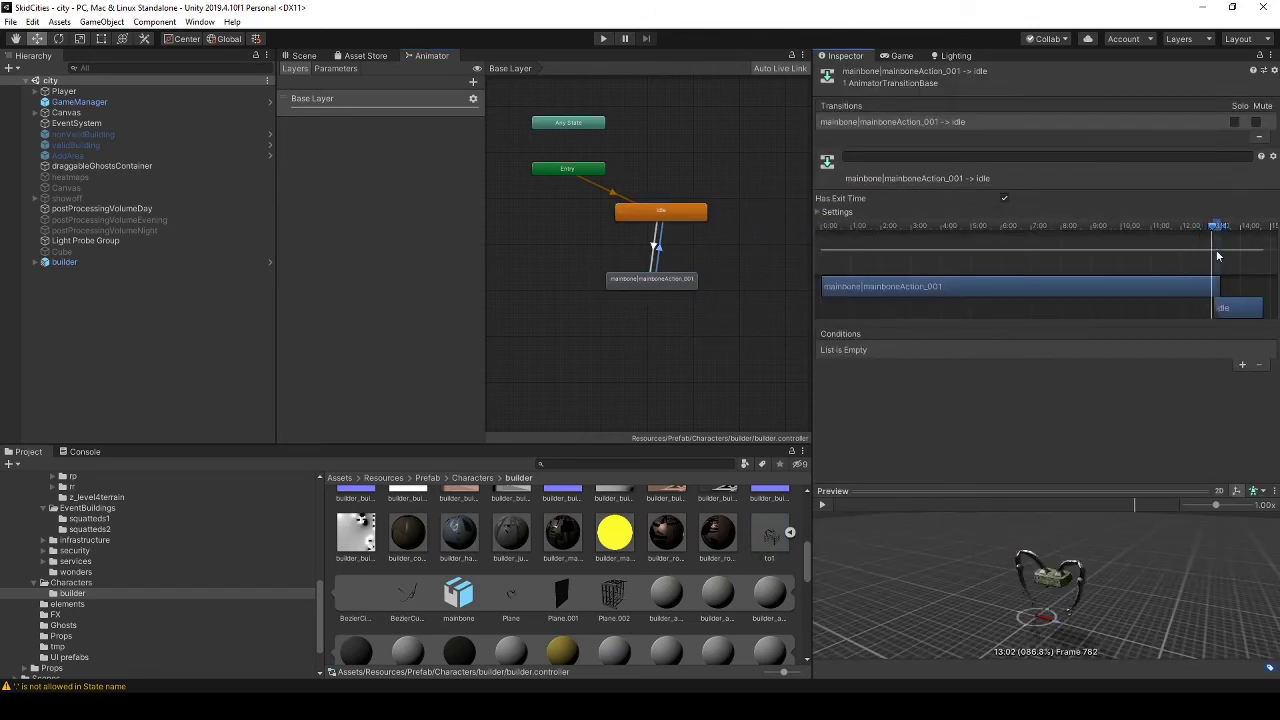
pyautogui.moveTo(1218, 256); pyautogui.dragTo(803, 249)
pyautogui.click(654, 246)
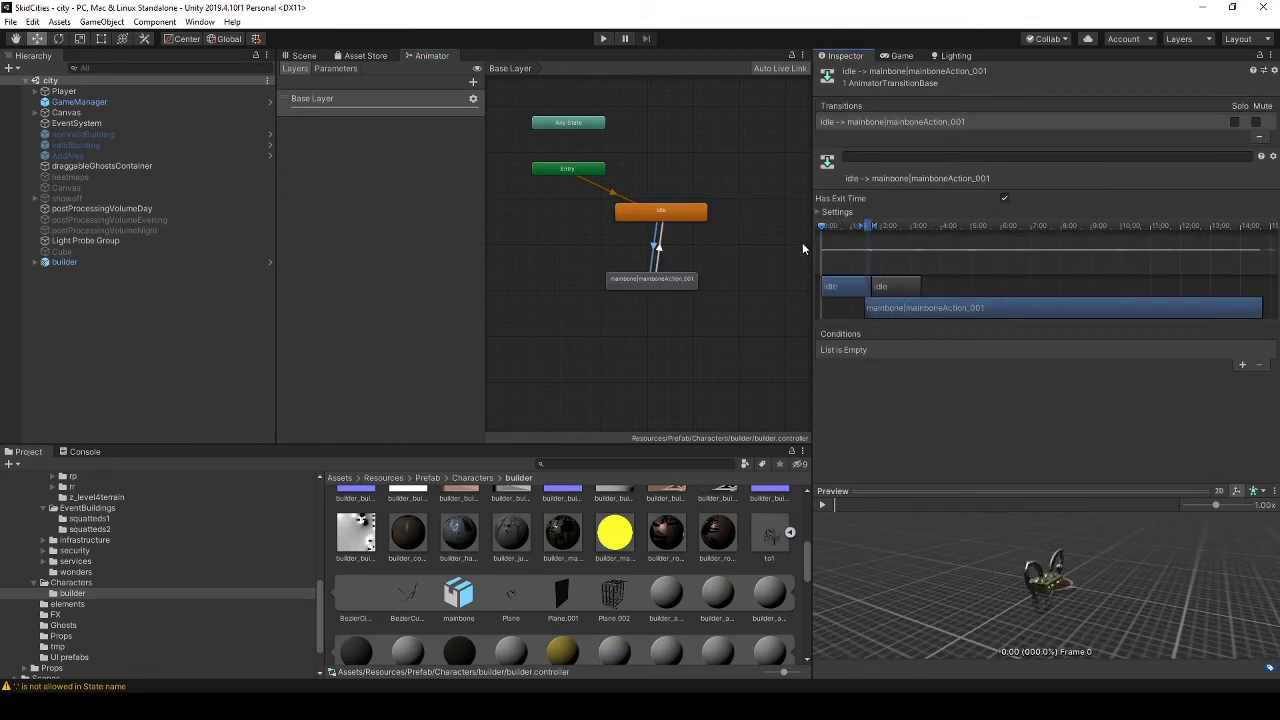
# Review the to1 model's mainboneAction clip settings and the transition between Idle and mainboneAction_001.
pyautogui.click(769, 537)
pyautogui.click(1015, 281)
pyautogui.scroll(5, 1017, 282)
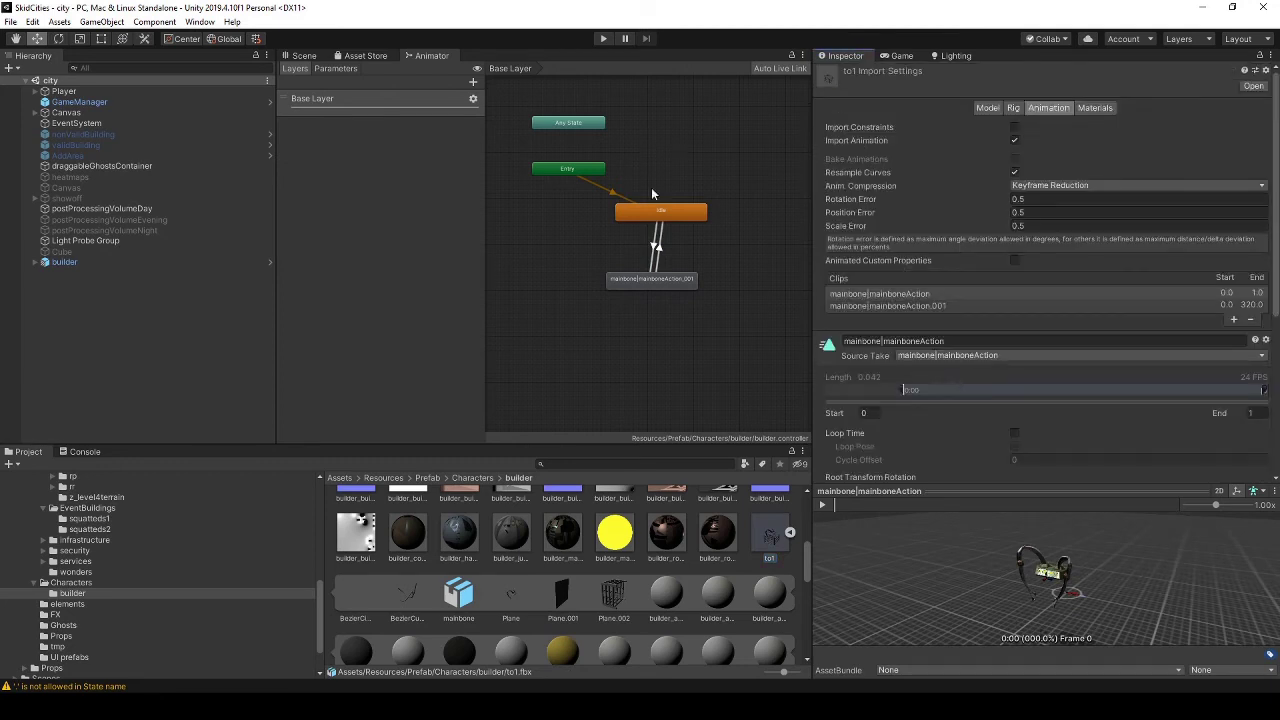
pyautogui.click(654, 246)
pyautogui.click(626, 379)
pyautogui.click(824, 506)
pyautogui.click(799, 345)
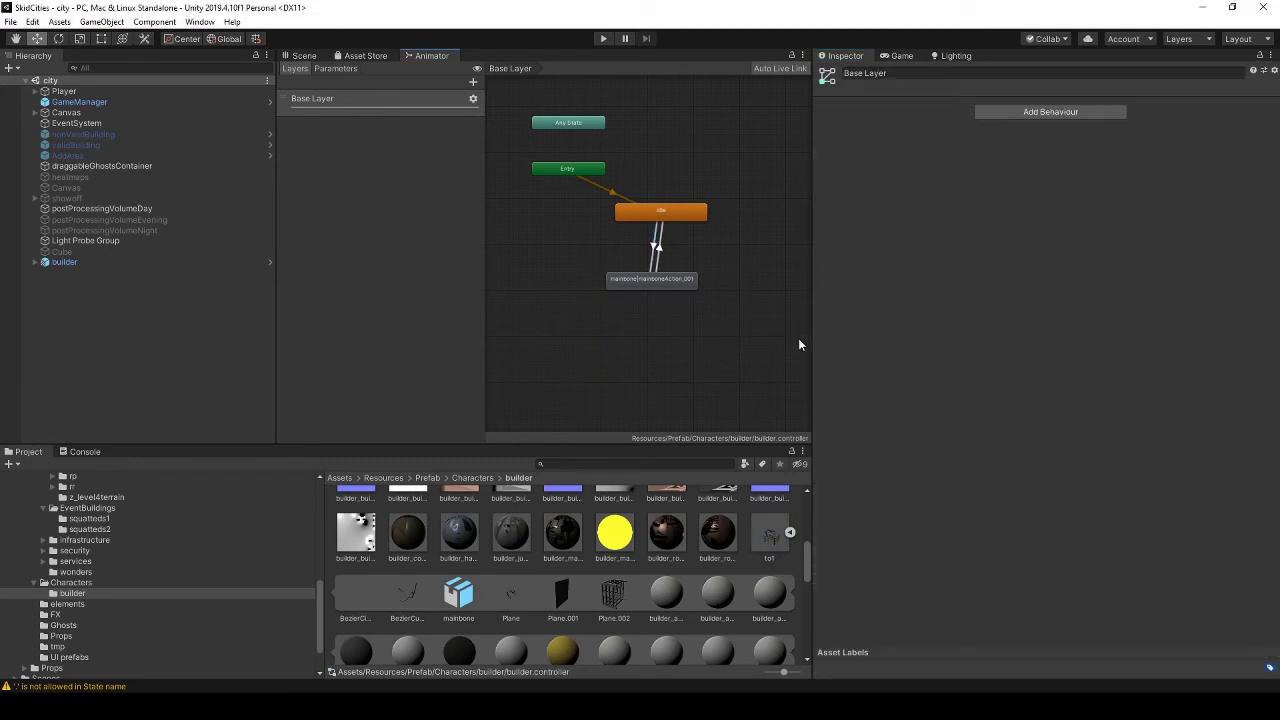
# Add a Bool parameter named building to the builder's Animator controller.
pyautogui.click(312, 98)
pyautogui.click(335, 68)
pyautogui.click(472, 81)
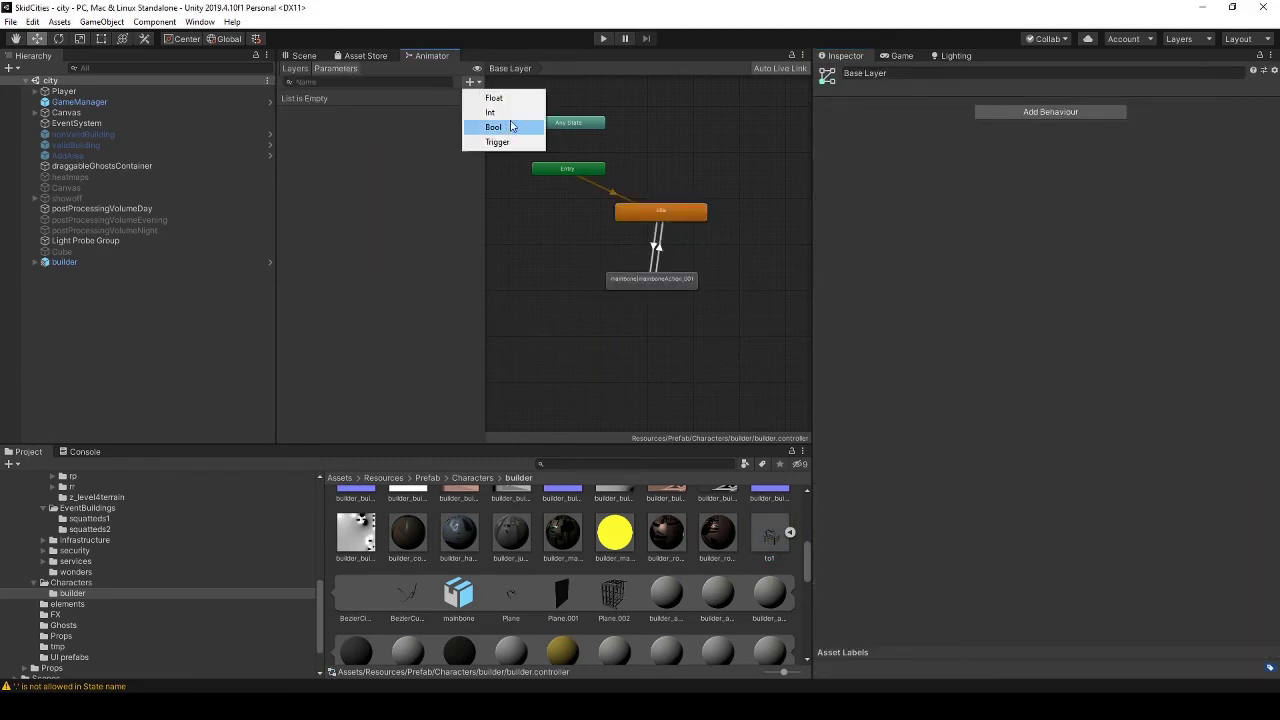
pyautogui.click(505, 128)
pyautogui.write('building')
# Add transitions from Entry and Any State to mainboneAction_001, shift the Idle state aside, and add a condition to the Any State transition.
pyautogui.click(591, 207)
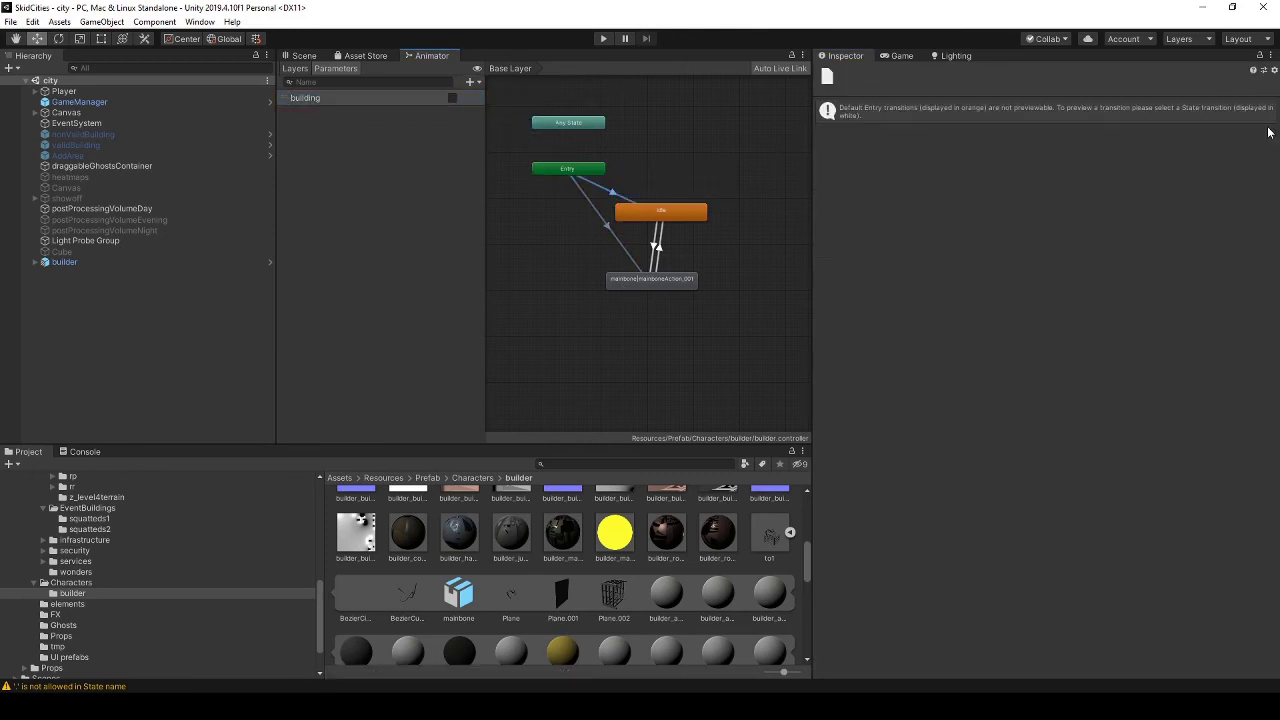
pyautogui.moveTo(660, 212); pyautogui.dragTo(702, 212)
pyautogui.rightClick(569, 121)
pyautogui.click(606, 130)
pyautogui.click(642, 278)
pyautogui.click(610, 208)
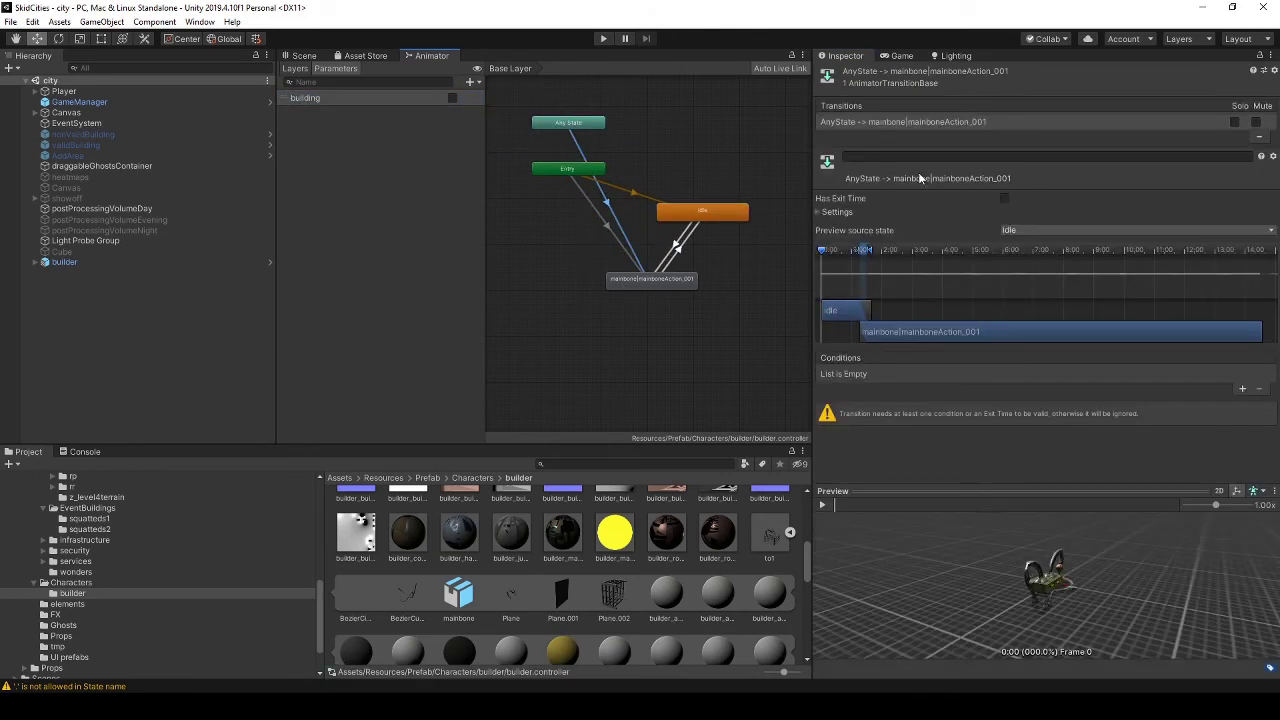
pyautogui.click(1243, 389)
pyautogui.moveTo(823, 250); pyautogui.dragTo(849, 251)
# Turn off Has Exit Time on the transition from Idle to mainboneAction_001.
pyautogui.click(591, 204)
pyautogui.click(676, 244)
pyautogui.click(1004, 198)
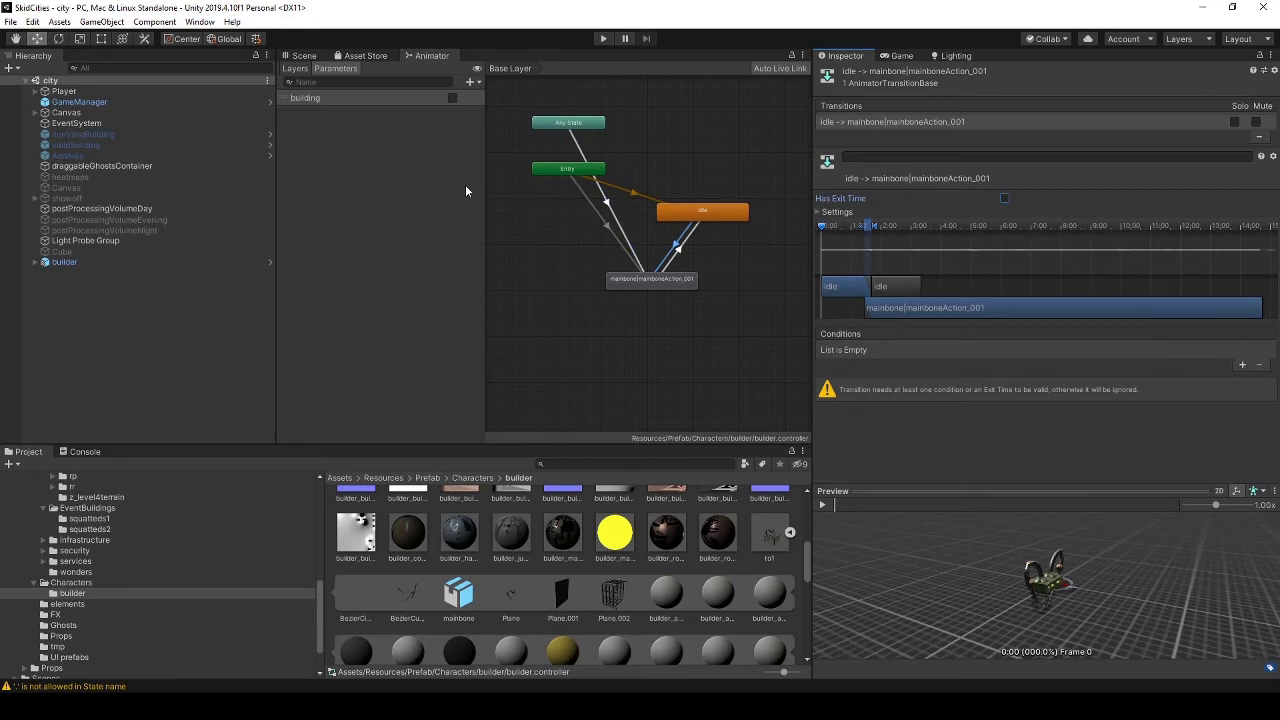
# Place the to1 model in the city scene, make a to1 Variant prefab from it and open that prefab for editing.
pyautogui.scroll(3, 648, 606)
pyautogui.click(304, 56)
pyautogui.scroll(3, 610, 591)
pyautogui.scroll(-6, 612, 591)
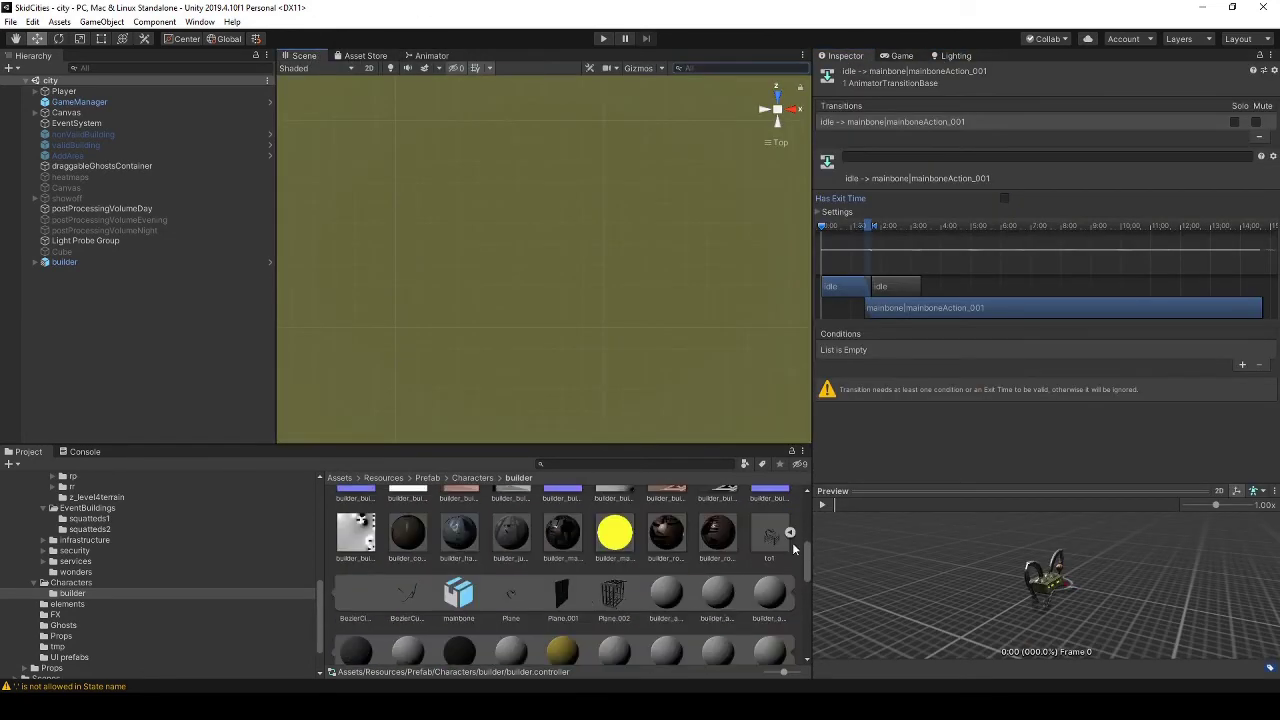
pyautogui.click(790, 533)
pyautogui.click(770, 534)
pyautogui.moveTo(770, 534); pyautogui.dragTo(560, 565)
pyautogui.click(270, 272)
# Deactivate the mainbone and Plane objects in the to1 Variant prefab and add the builder Variant prefab to it.
pyautogui.click(90, 131)
pyautogui.click(35, 130)
pyautogui.hotkey('alt', 'shift', 'a')
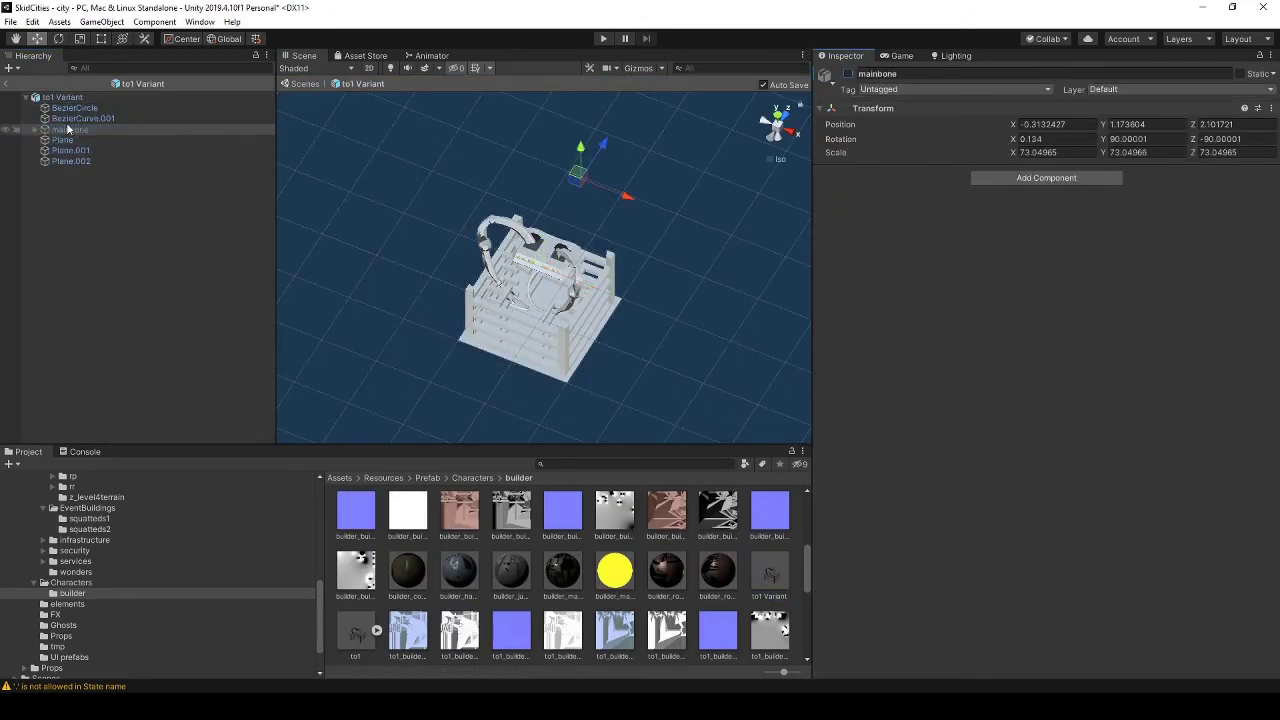
pyautogui.click(66, 140)
pyautogui.hotkey('alt', 'shift', 'a')
pyautogui.click(668, 343)
pyautogui.moveTo(668, 343); pyautogui.dragTo(585, 329, button='middle')
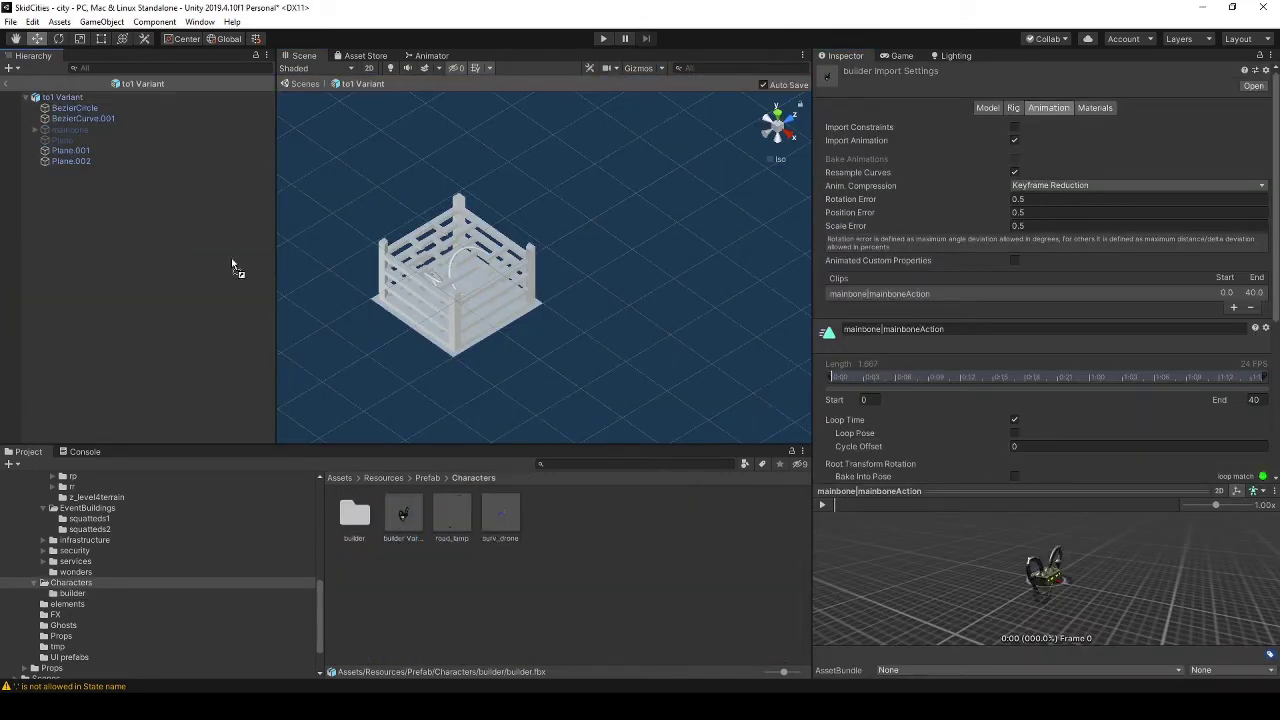
pyautogui.moveTo(403, 515); pyautogui.dragTo(534, 366)
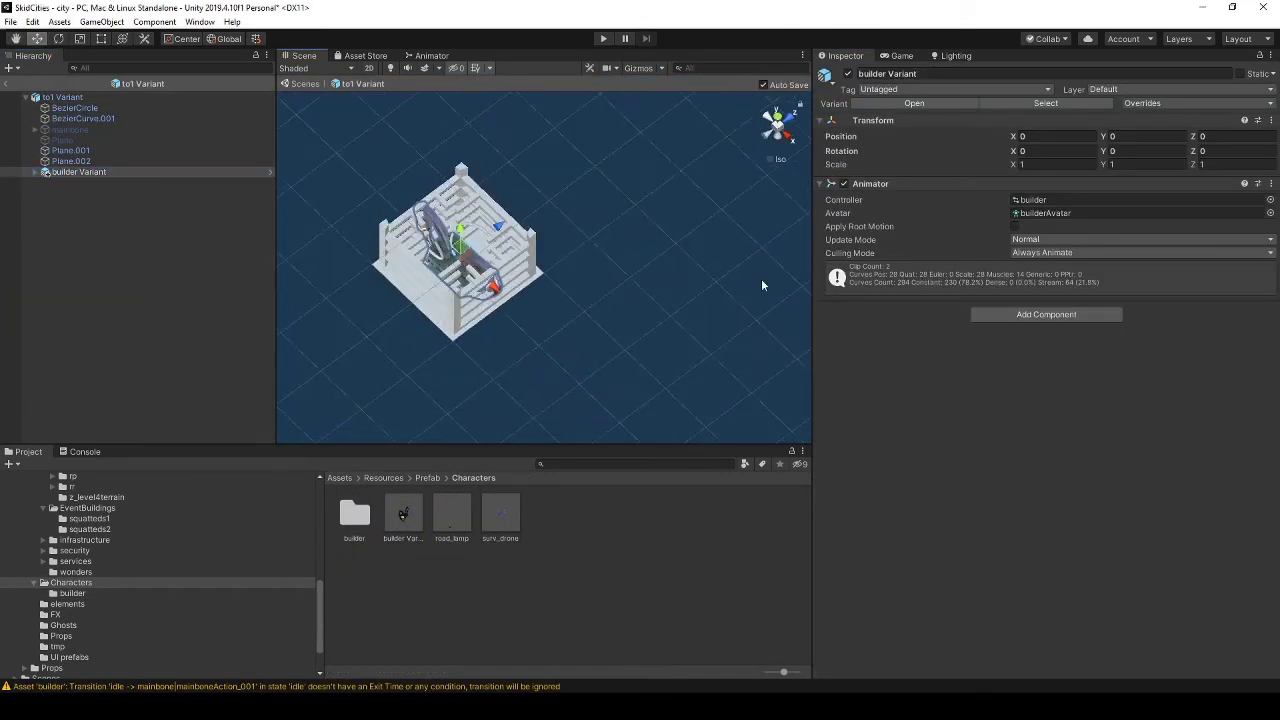
pyautogui.scroll(-2, 91, 555)
# Create a C# script for the builder in the Scripts/SceneElements folder.
pyautogui.rightClick(409, 600)
pyautogui.click(43, 638)
pyautogui.doubleClick(424, 525)
pyautogui.rightClick(489, 652)
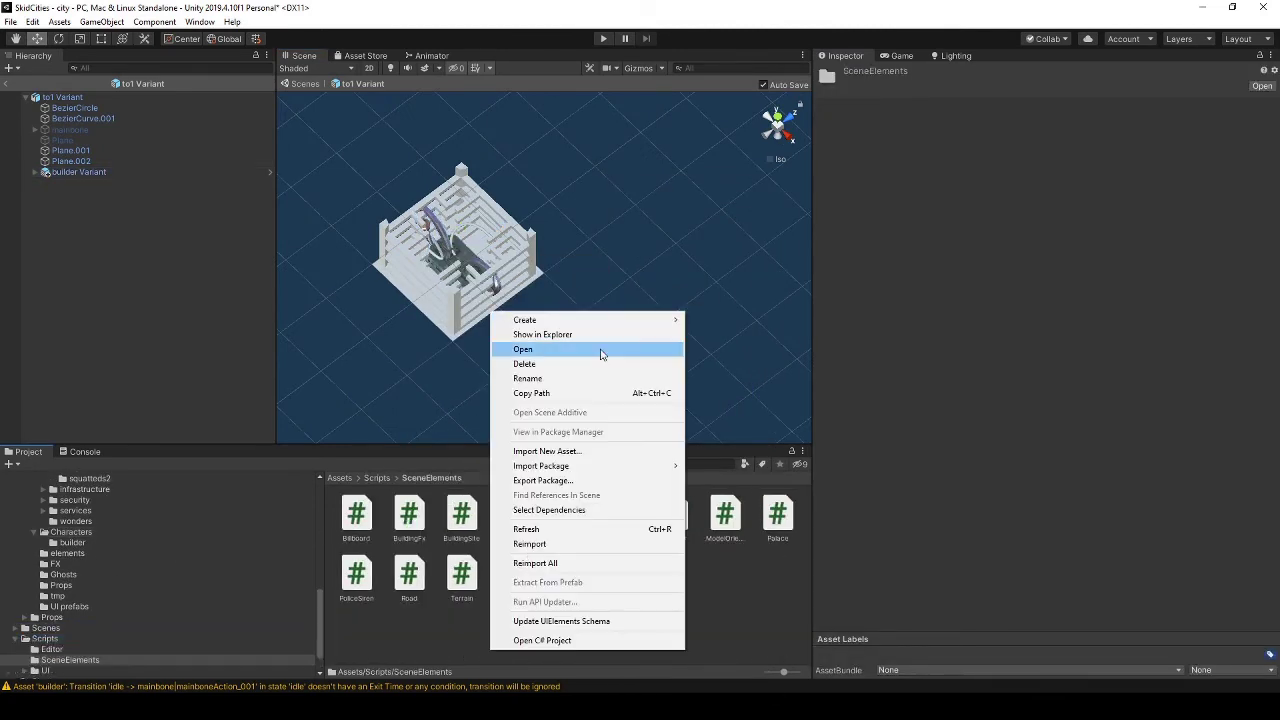
pyautogui.moveTo(602, 321)
pyautogui.click(766, 208)
pyautogui.click(128, 168)
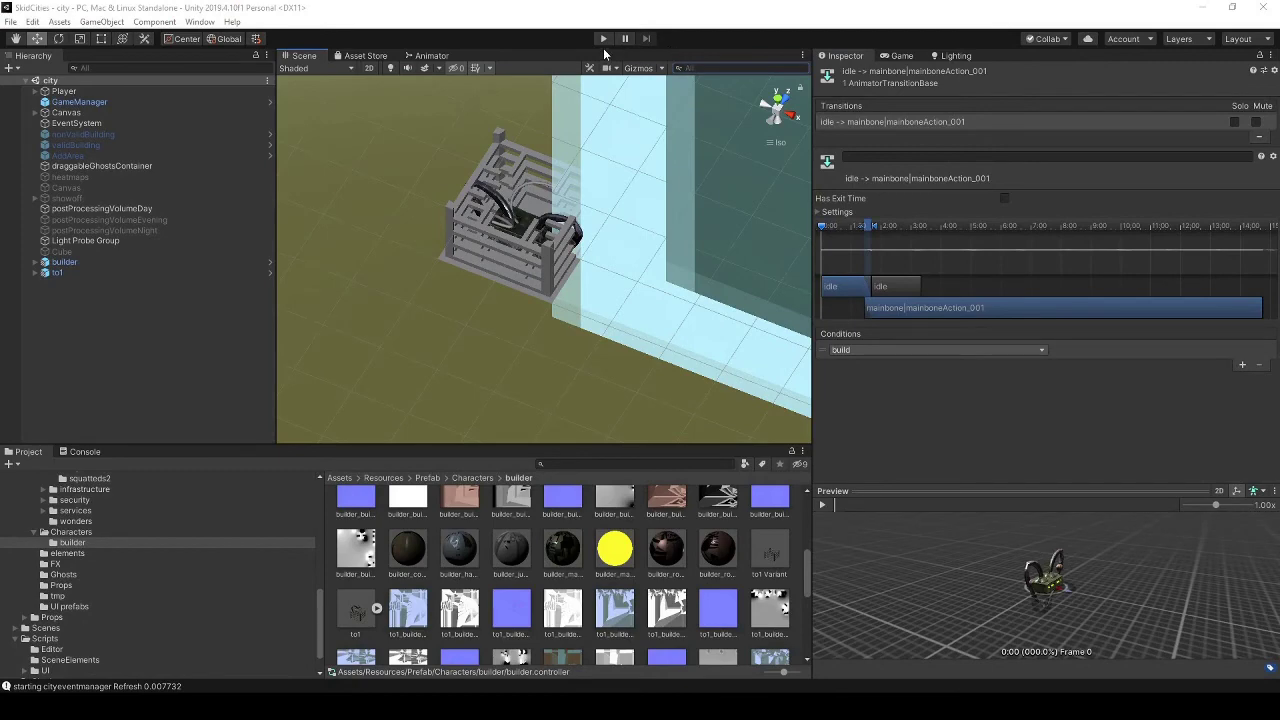
# Run the game, examine the builder's animation over the building up close in the scene view, and stop the game.
pyautogui.click(603, 40)
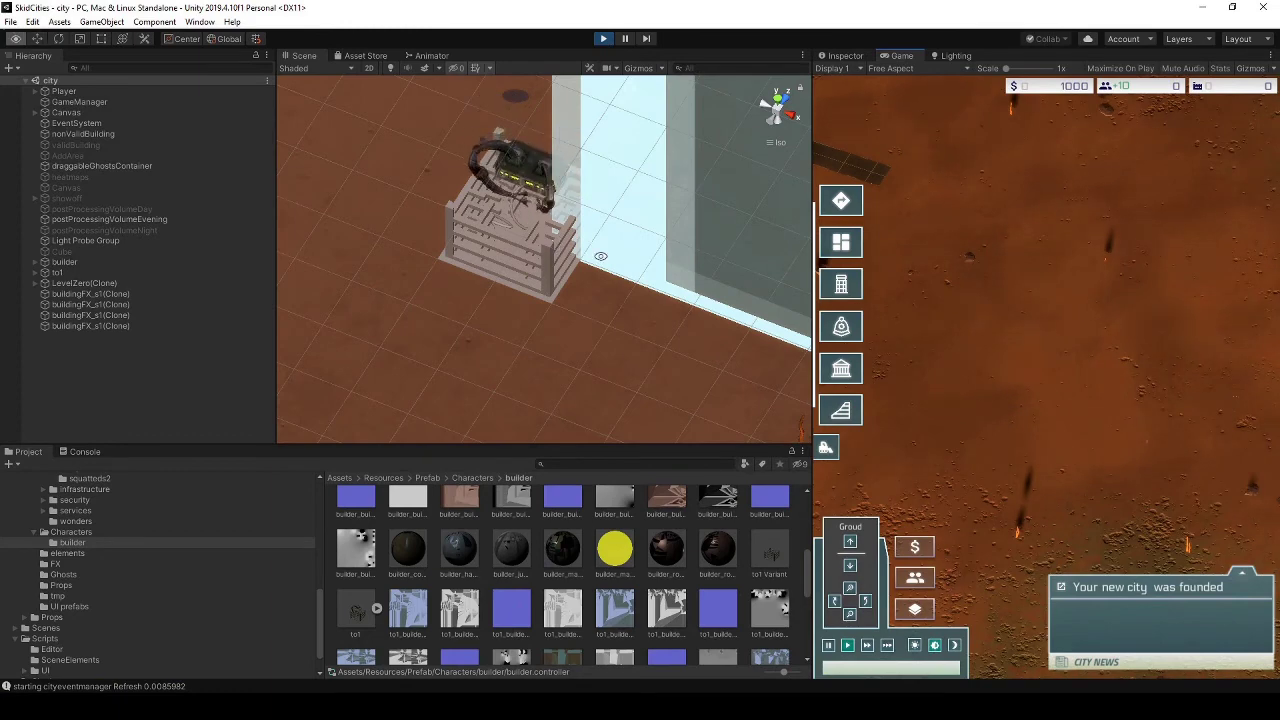
pyautogui.keyDown('alt'); pyautogui.moveTo(600, 257); pyautogui.dragTo(544, 286); pyautogui.keyUp('alt')
pyautogui.moveTo(545, 286); pyautogui.dragTo(632, 360, button='middle')
pyautogui.keyDown('alt'); pyautogui.moveTo(632, 360); pyautogui.dragTo(600, 380); pyautogui.keyUp('alt')
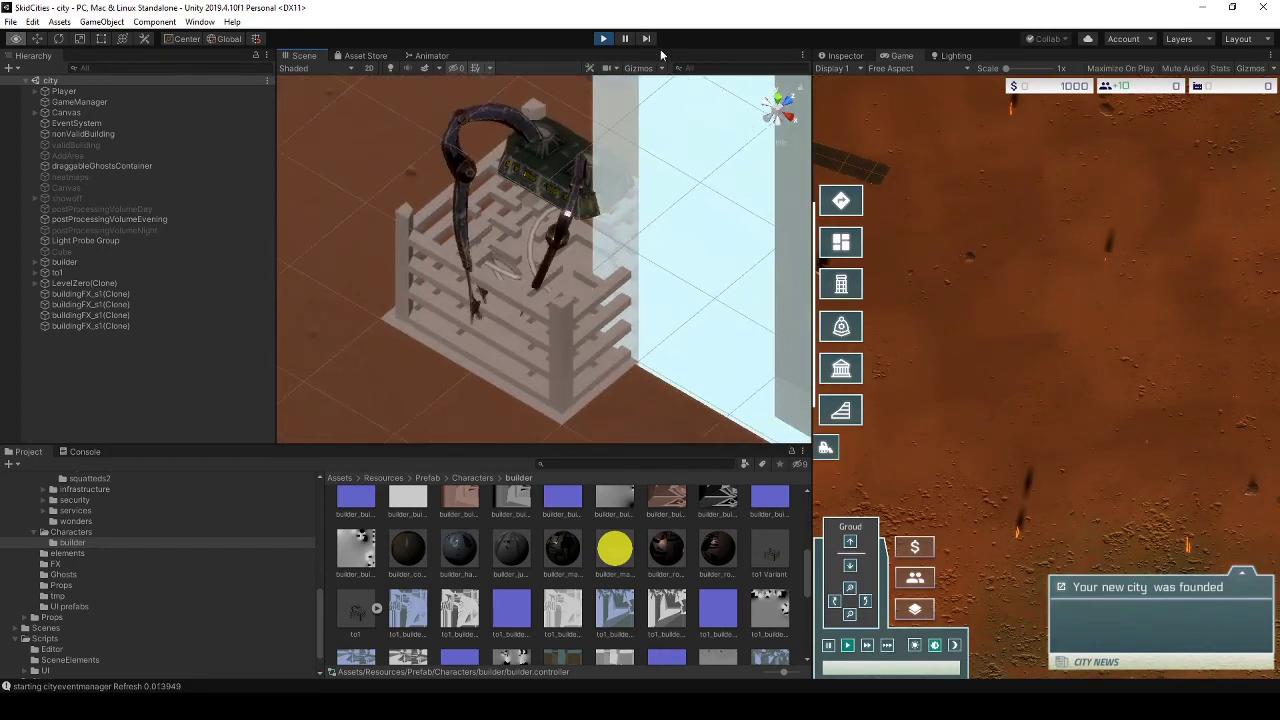
pyautogui.click(600, 38)
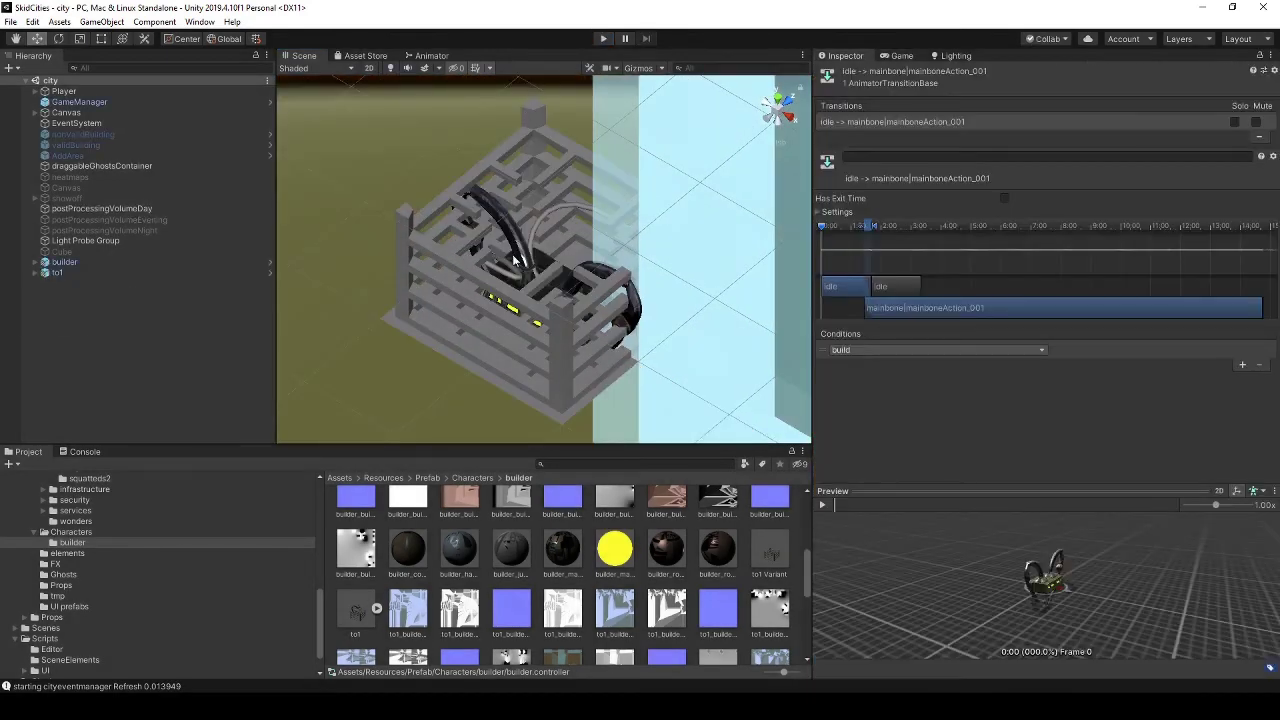
# Extract the to1 model's embedded materials into the Characters/builder folder and check the textured building in the scene.
pyautogui.scroll(-5, 500, 550)
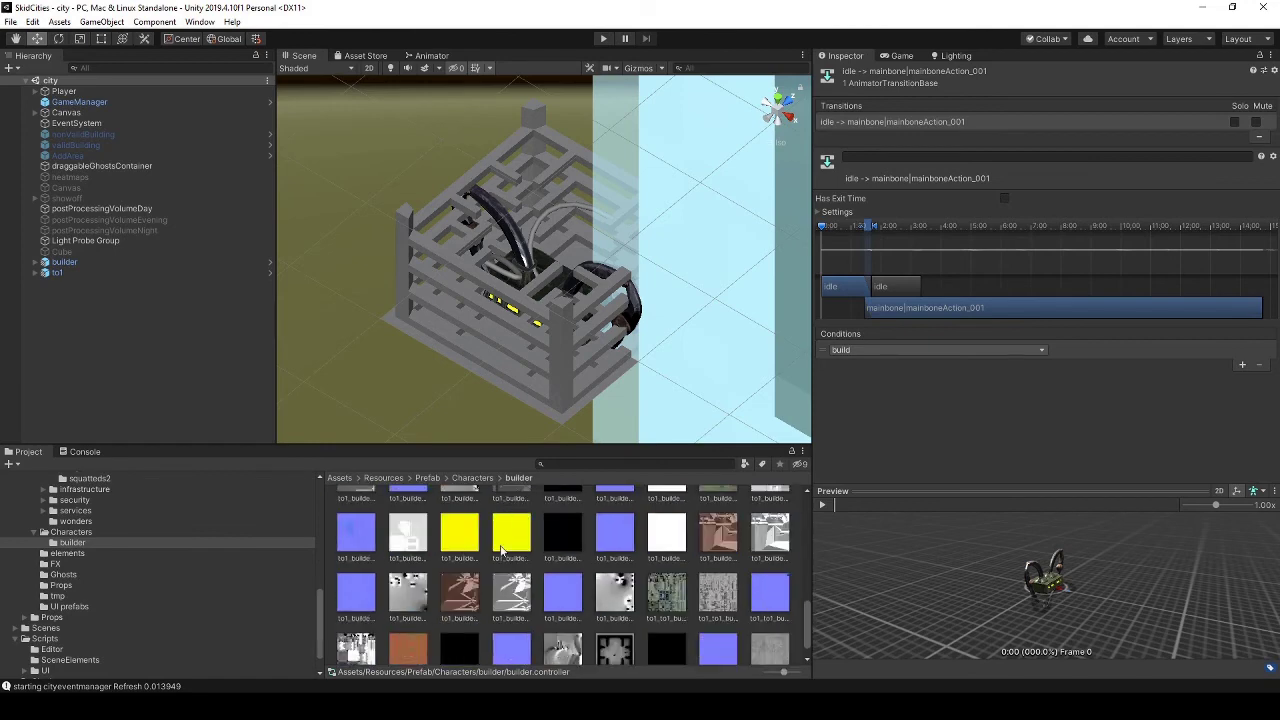
pyautogui.scroll(4, 503, 553)
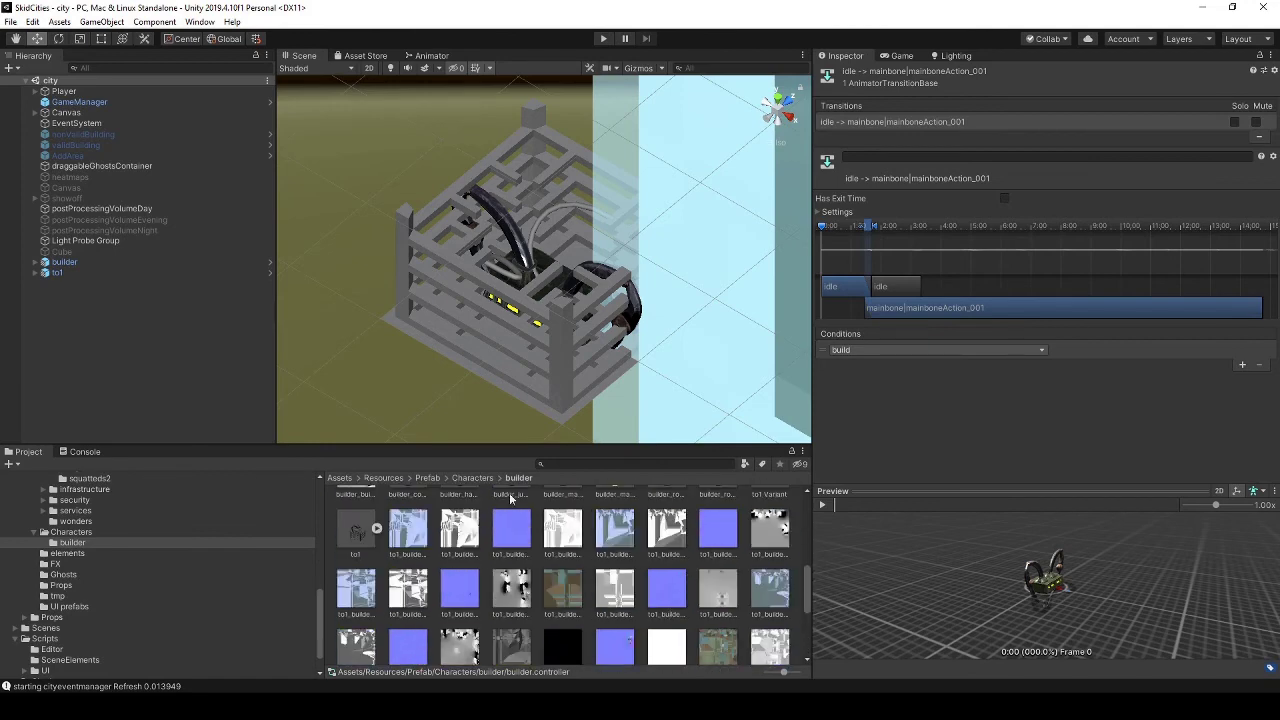
pyautogui.scroll(4, 781, 635)
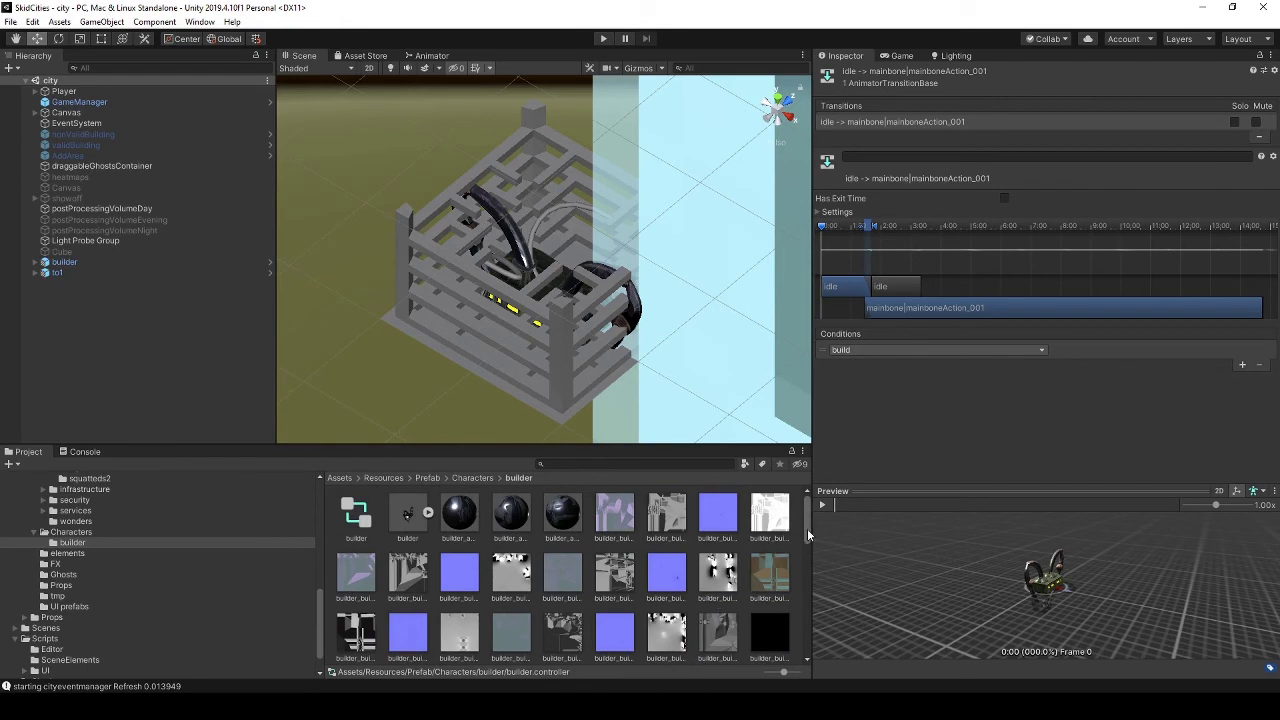
pyautogui.moveTo(808, 535); pyautogui.dragTo(808, 655)
pyautogui.scroll(5, 677, 592)
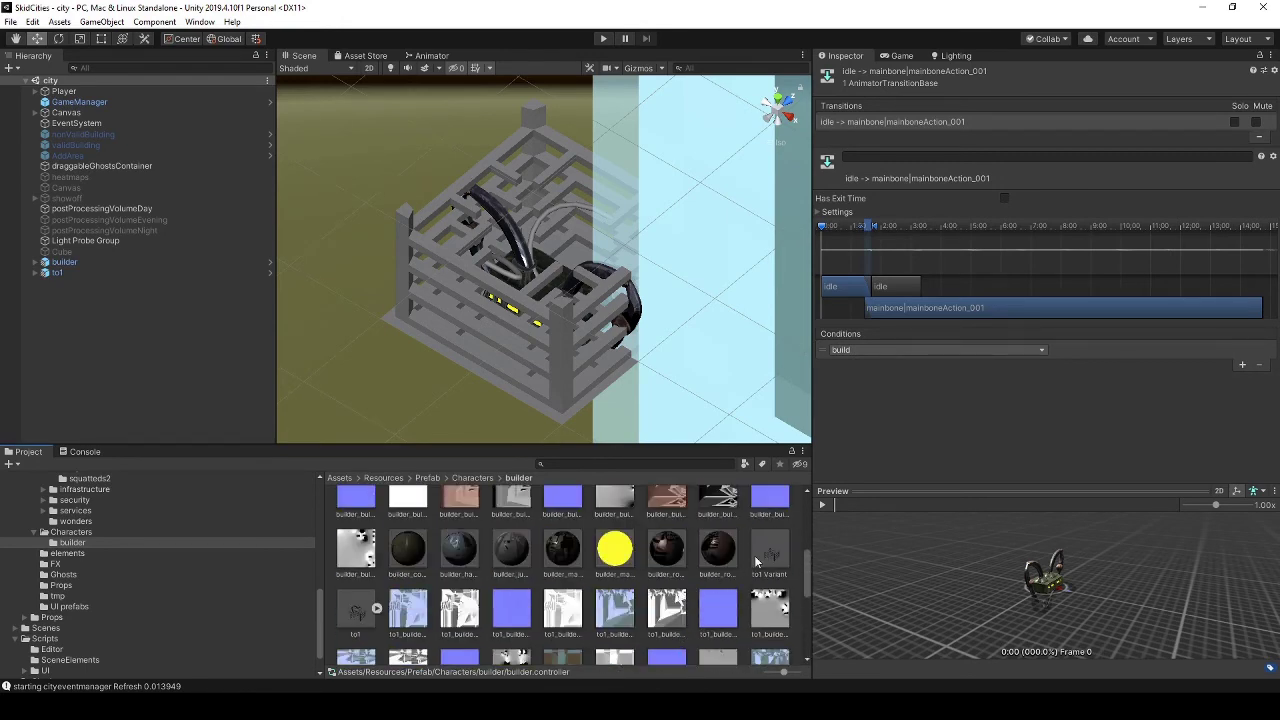
pyautogui.click(768, 553)
pyautogui.click(360, 612)
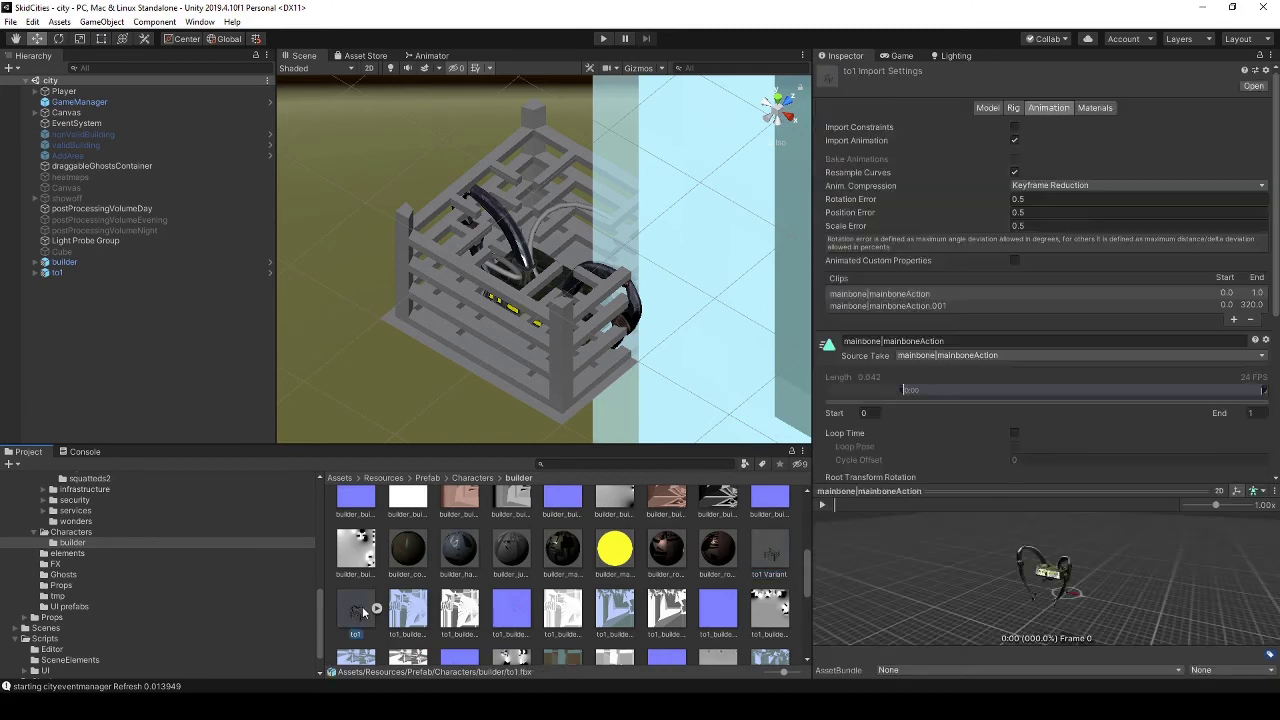
pyautogui.click(1106, 110)
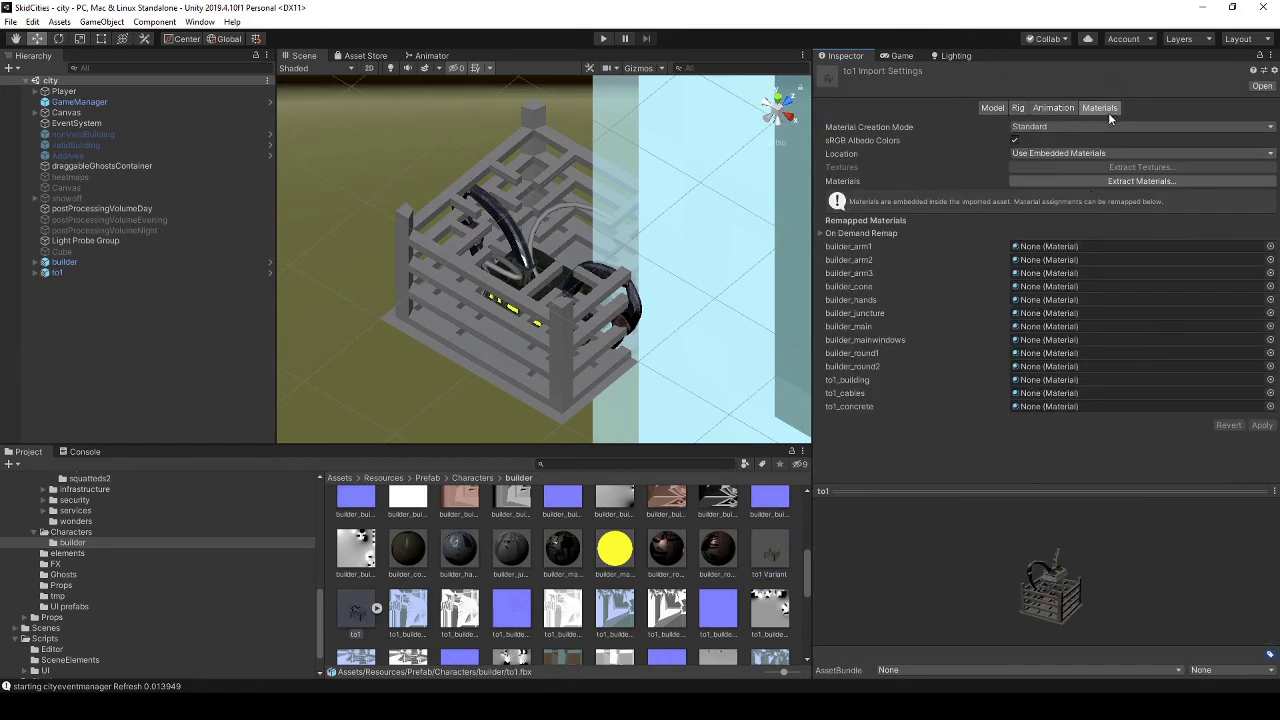
pyautogui.click(1114, 182)
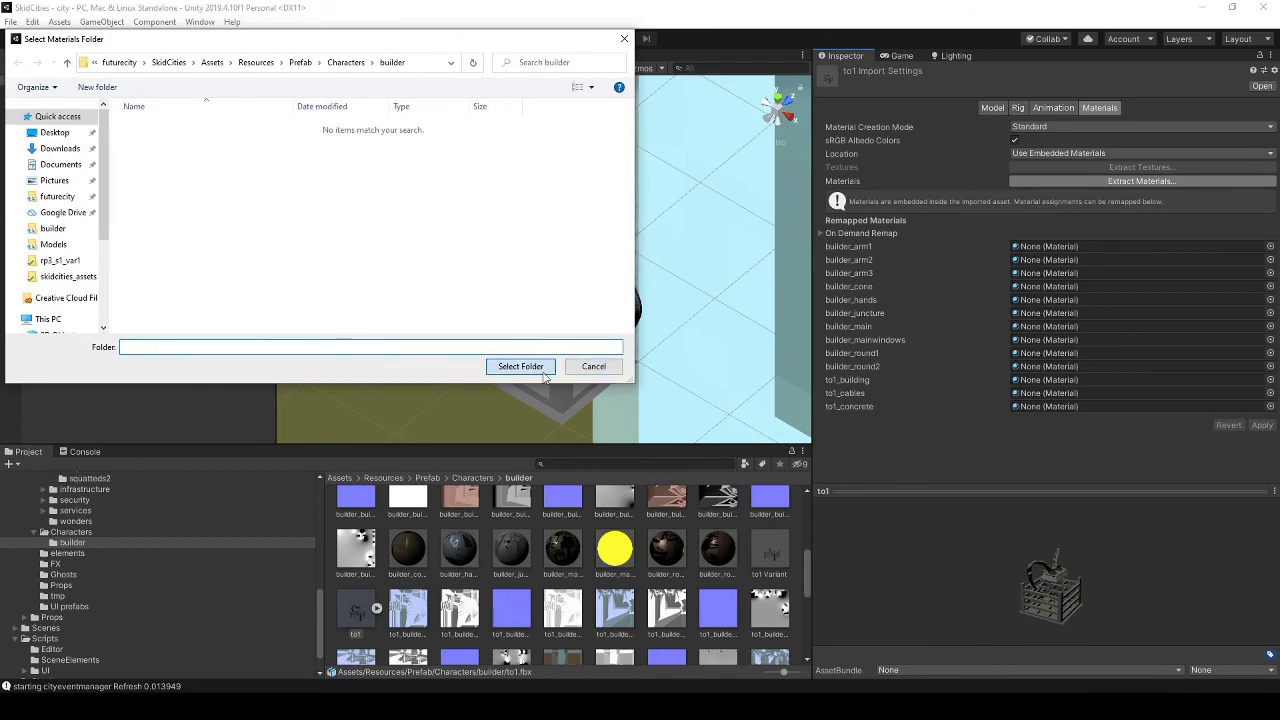
pyautogui.click(521, 366)
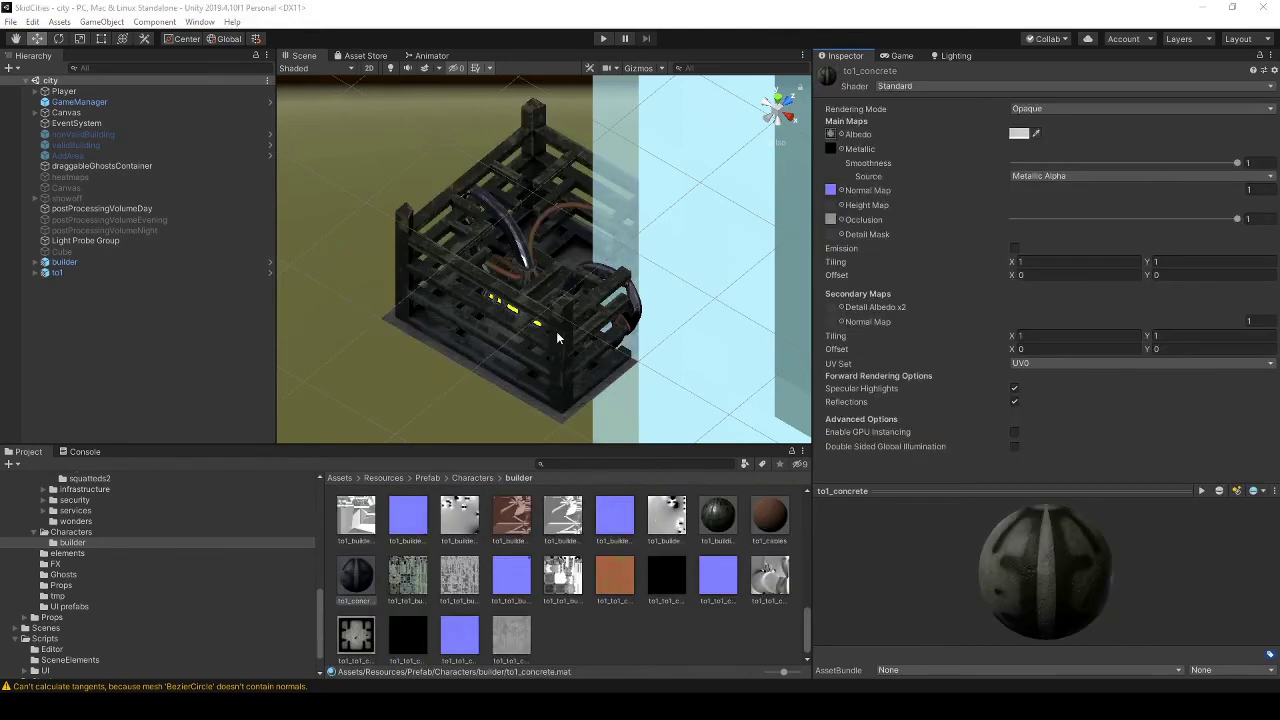
pyautogui.press('alt')
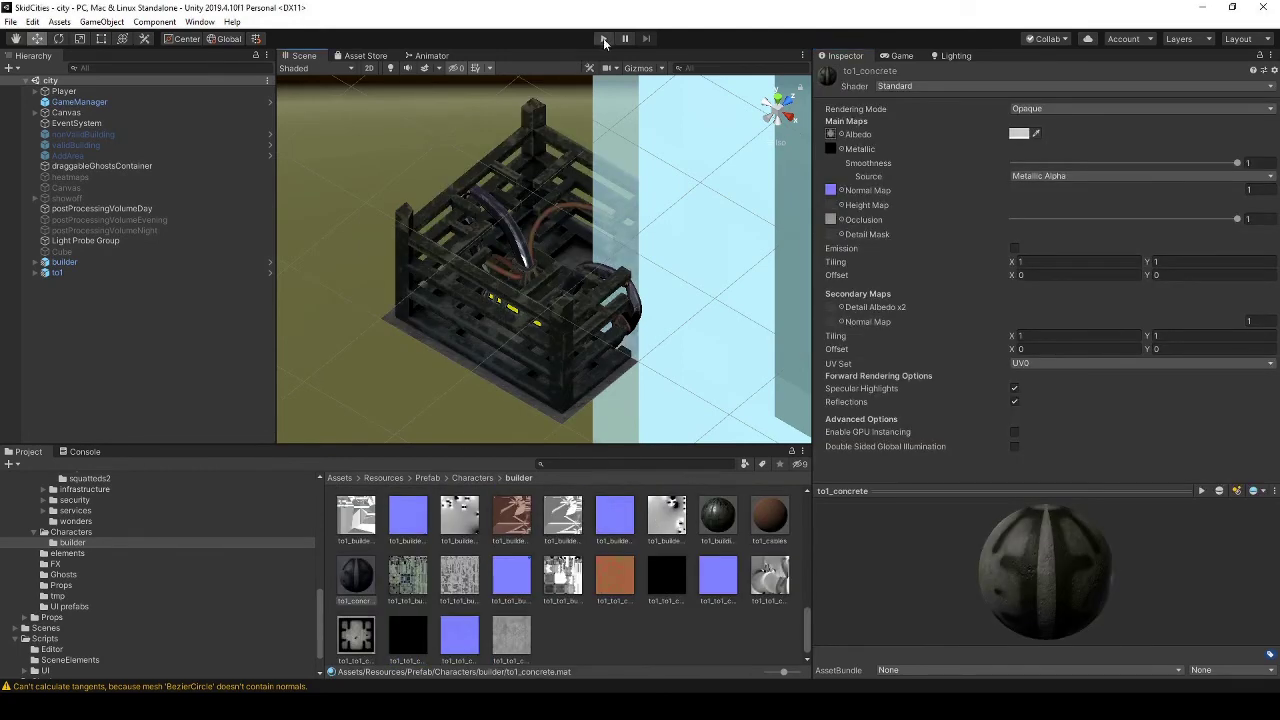
pyautogui.keyDown('alt'); pyautogui.moveTo(552, 266); pyautogui.dragTo(540, 268); pyautogui.keyUp('alt')
# Add the builder Variant prefab from the Characters folder to the to1 Variant prefab and return to the city scene.
pyautogui.click(227, 271)
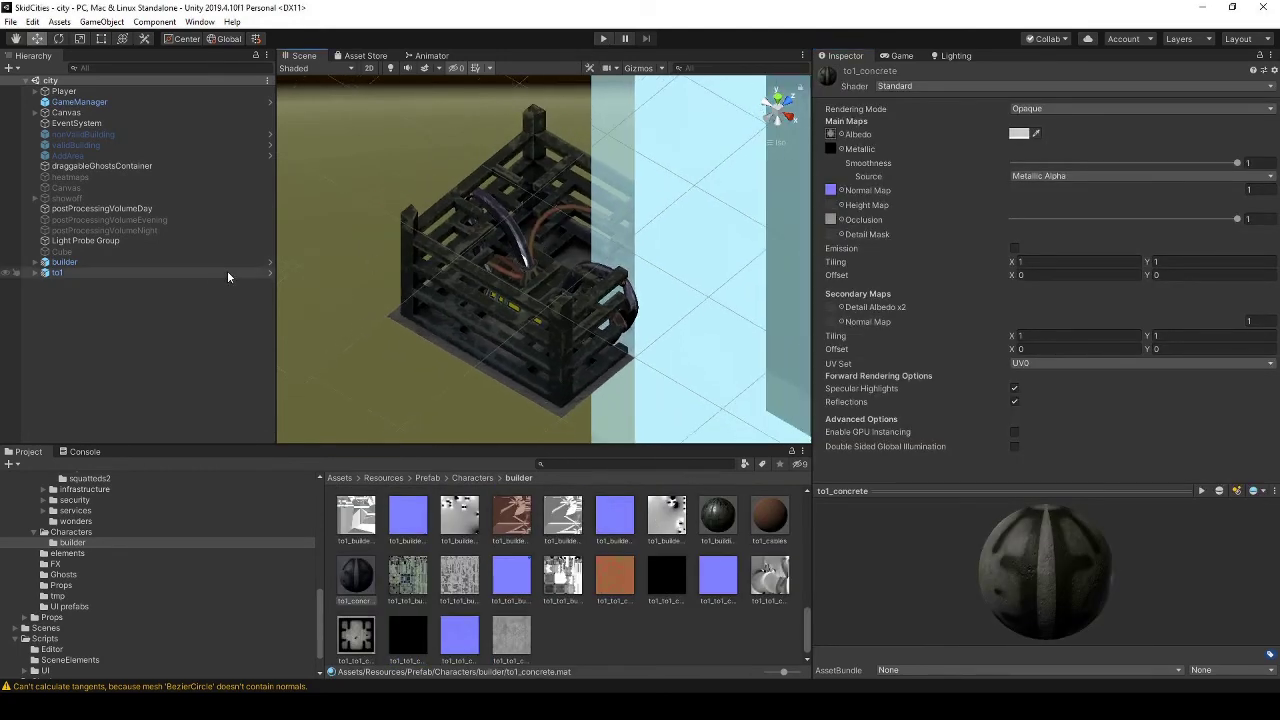
pyautogui.click(161, 260)
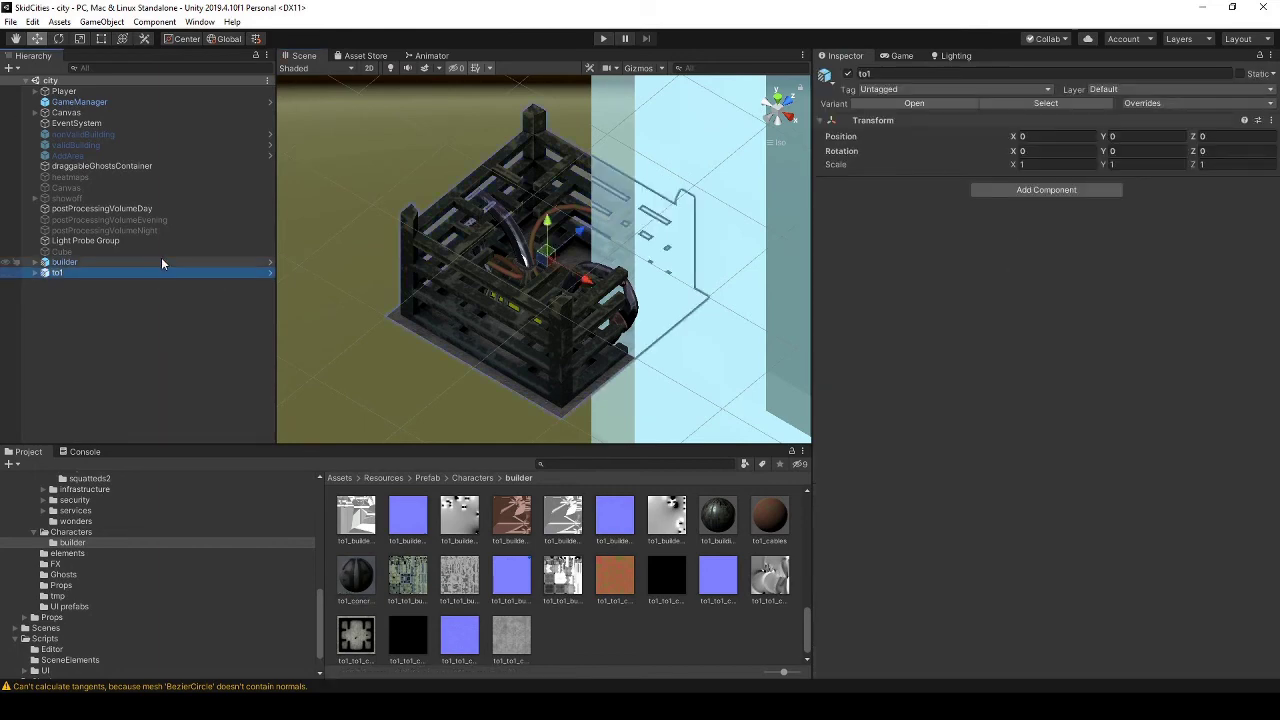
pyautogui.click(150, 271)
pyautogui.click(910, 103)
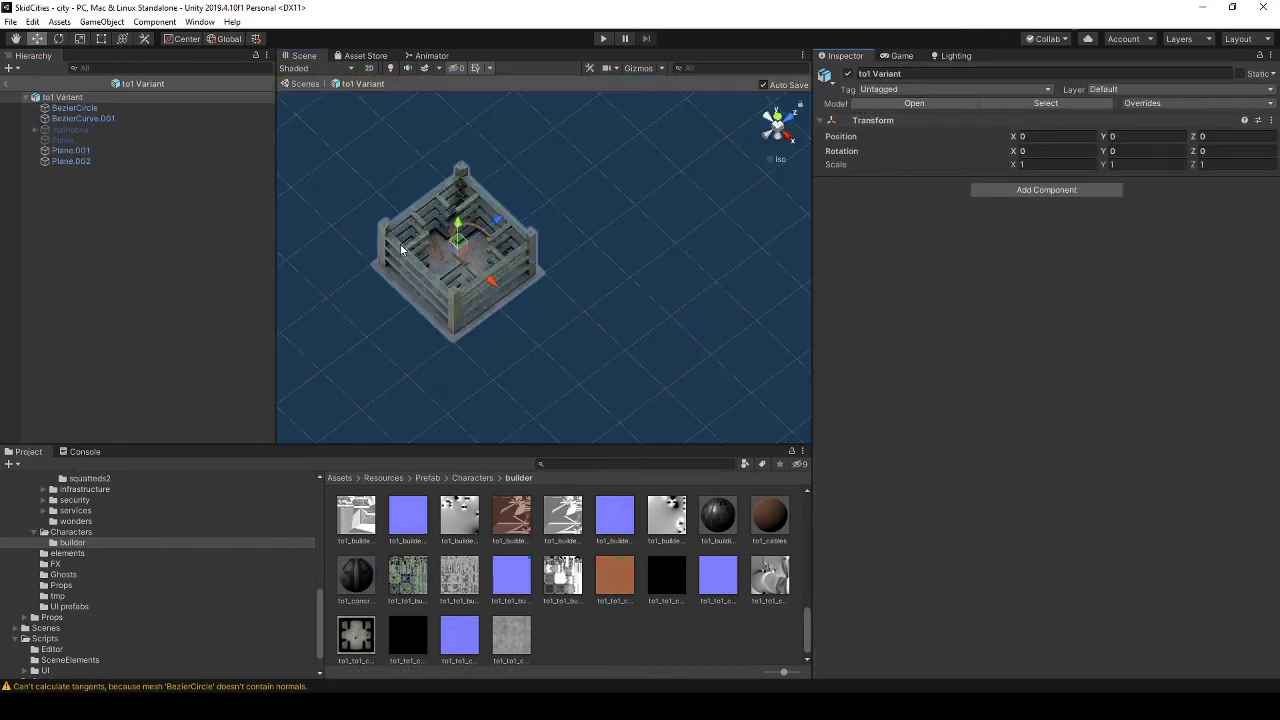
pyautogui.scroll(5, 530, 585)
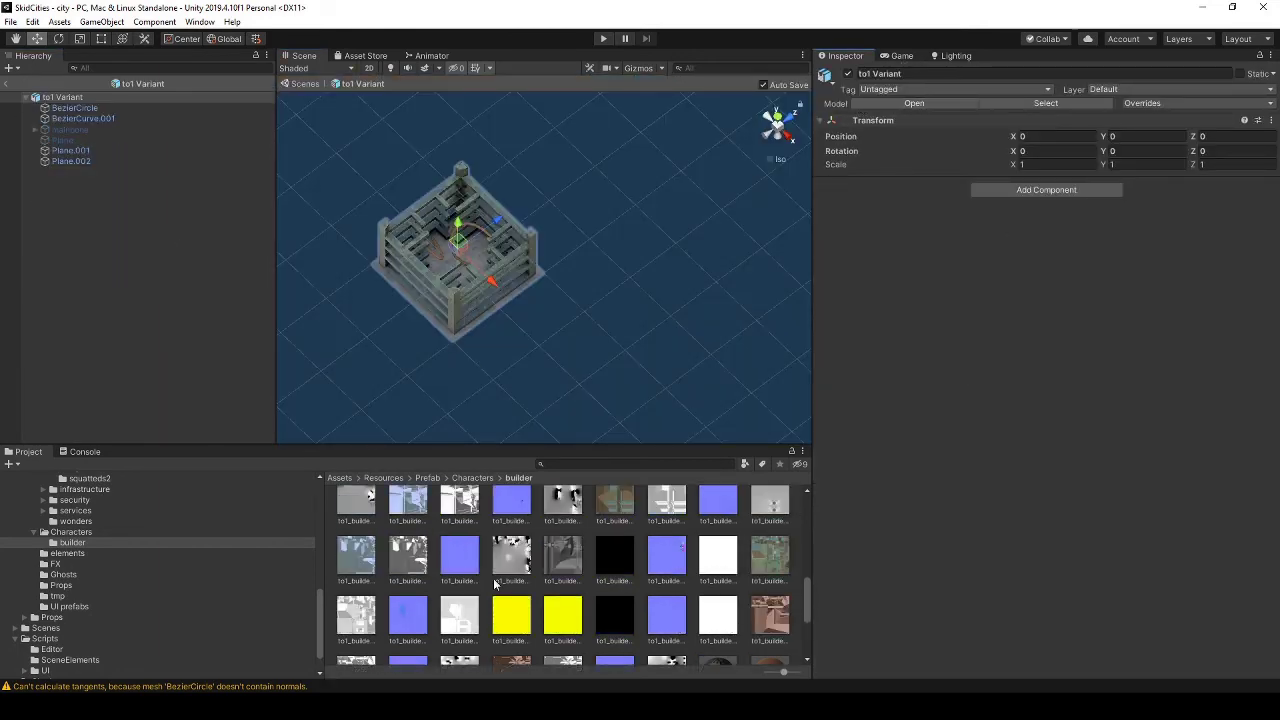
pyautogui.click(466, 480)
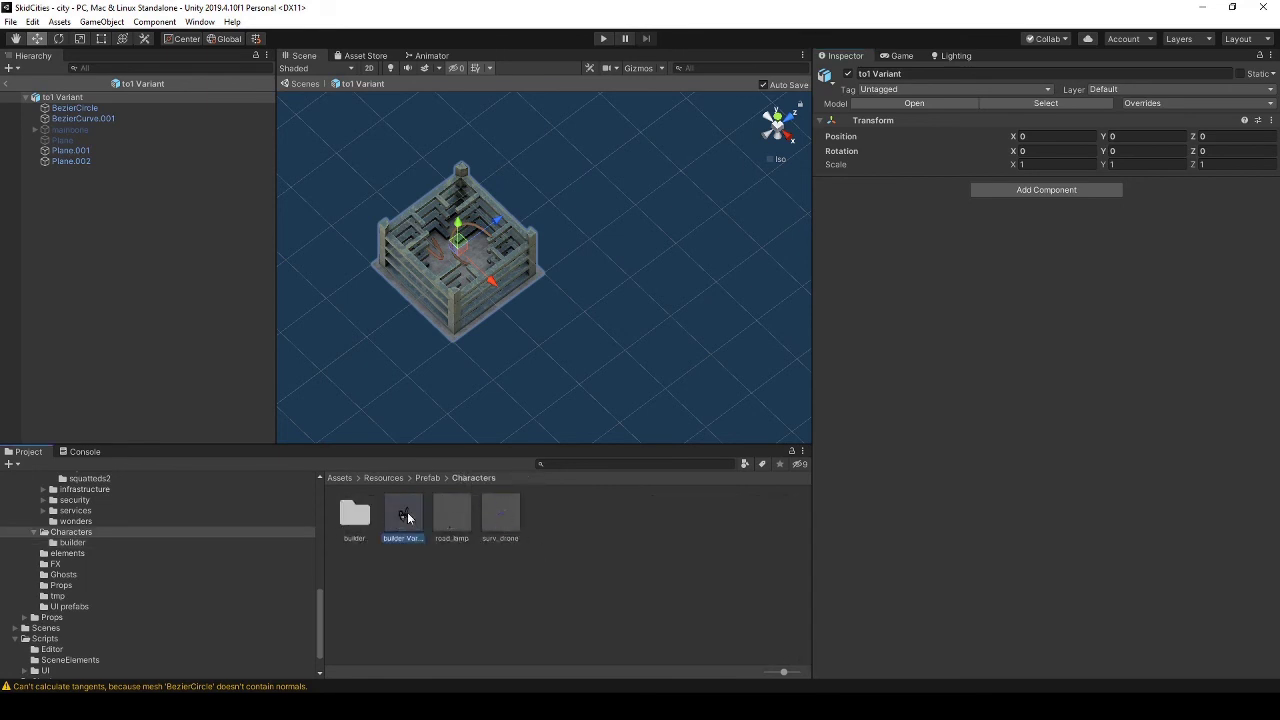
pyautogui.moveTo(79, 175); pyautogui.dragTo(81, 176)
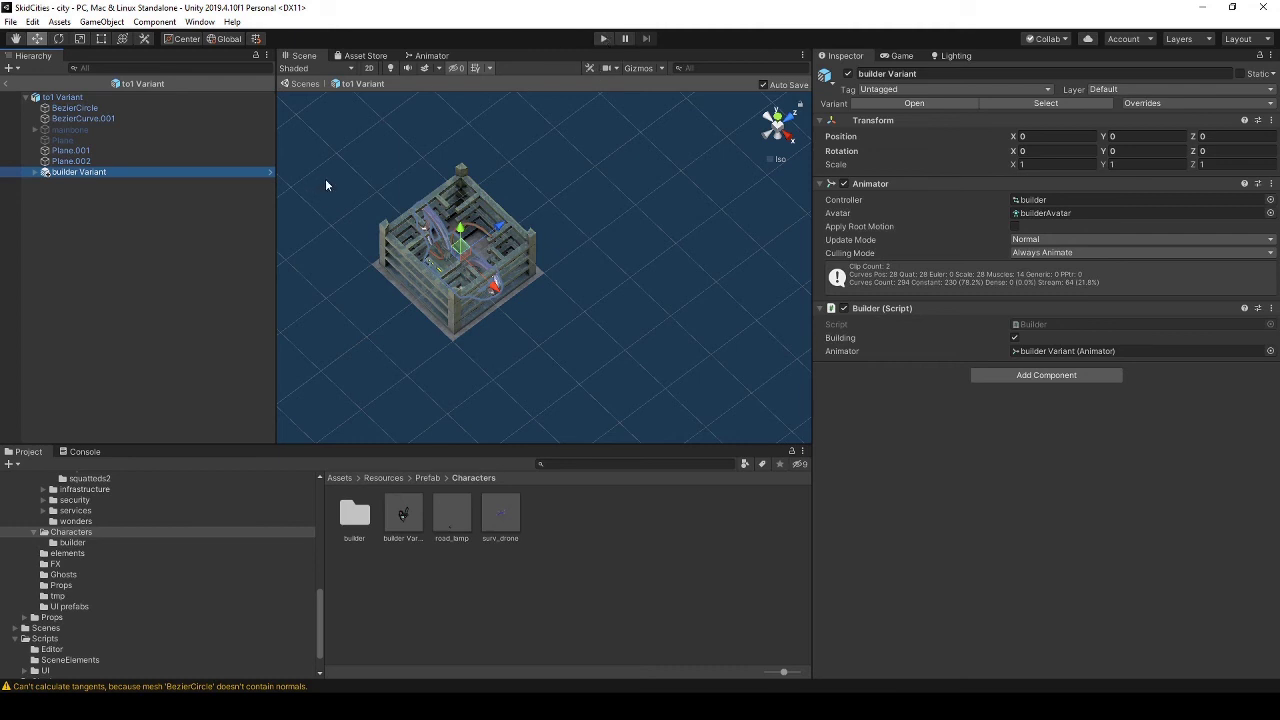
pyautogui.click(8, 85)
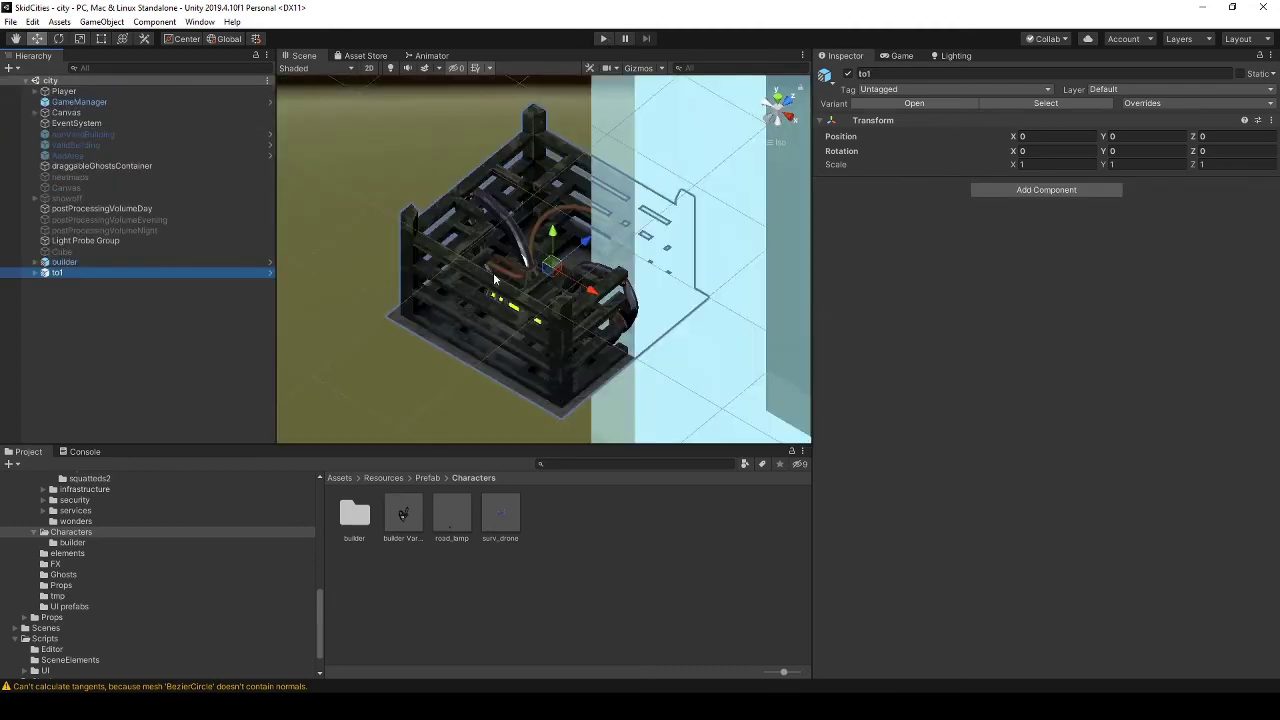
# Run the game again and frame the builder in the scene view to watch its building animation.
pyautogui.click(605, 39)
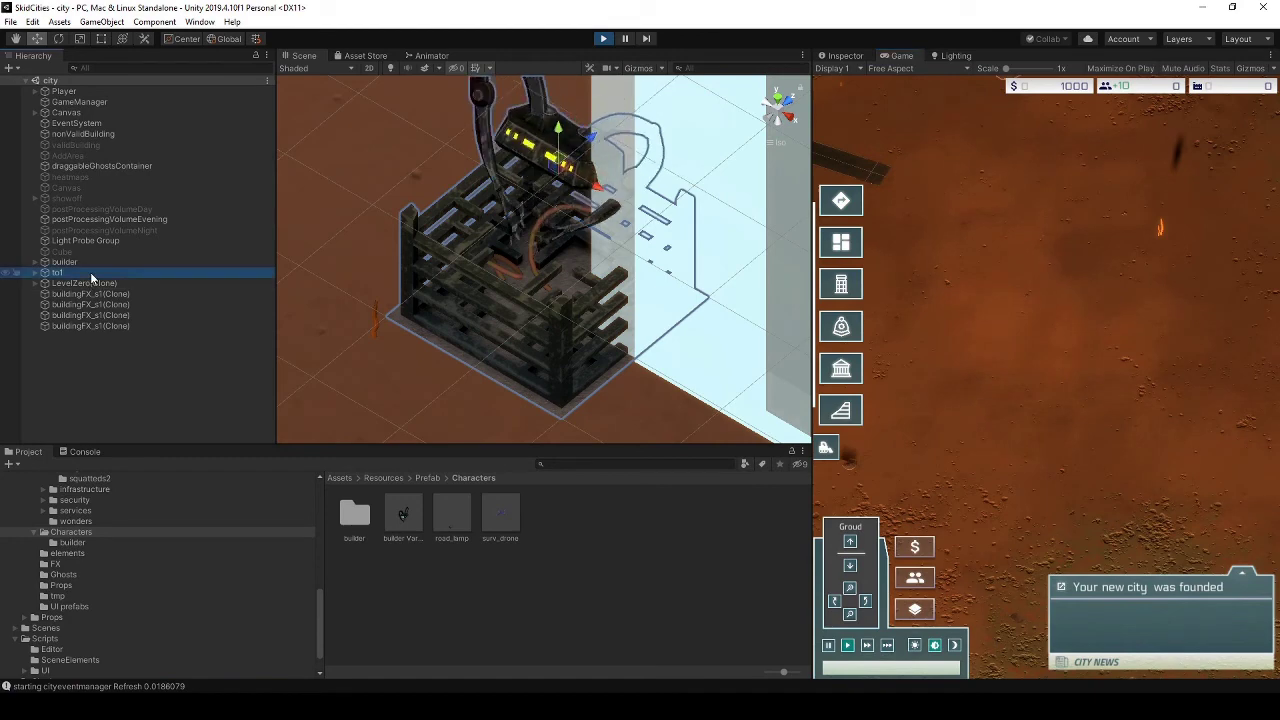
pyautogui.doubleClick(151, 263)
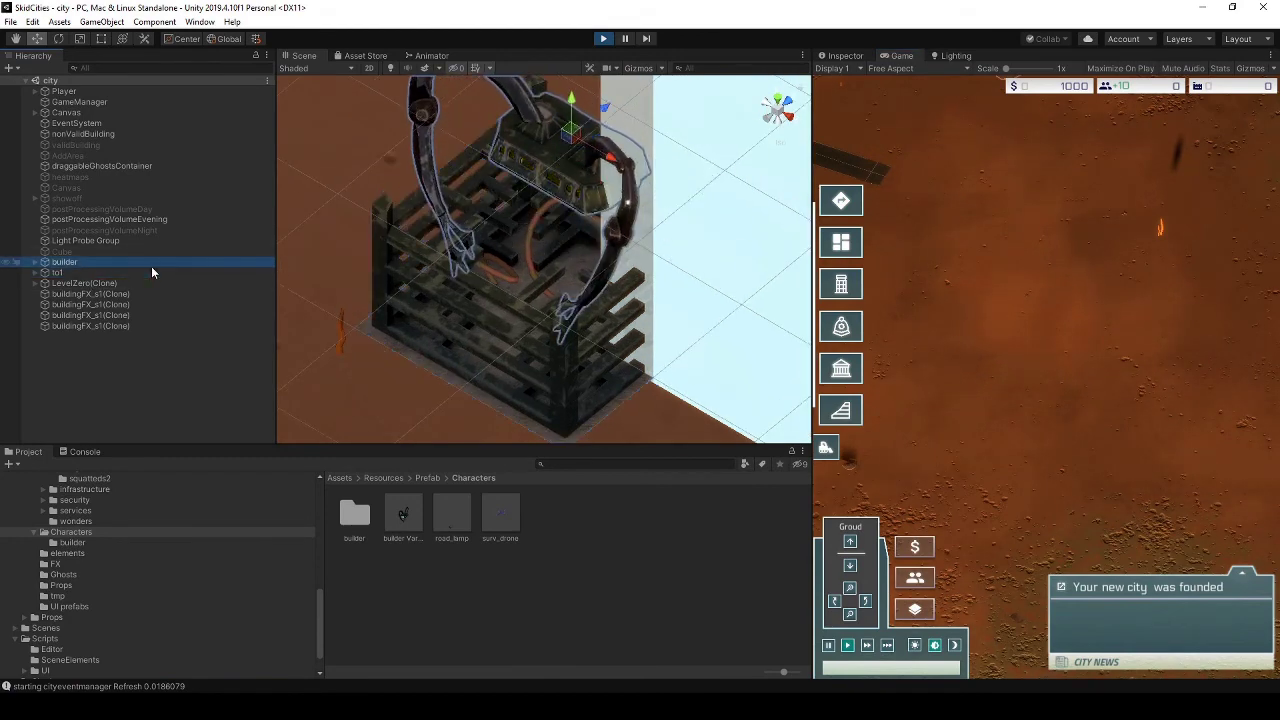
# Move the to1 building across the map in a top-down scene view so it stands within the game camera's view.
pyautogui.click(132, 273)
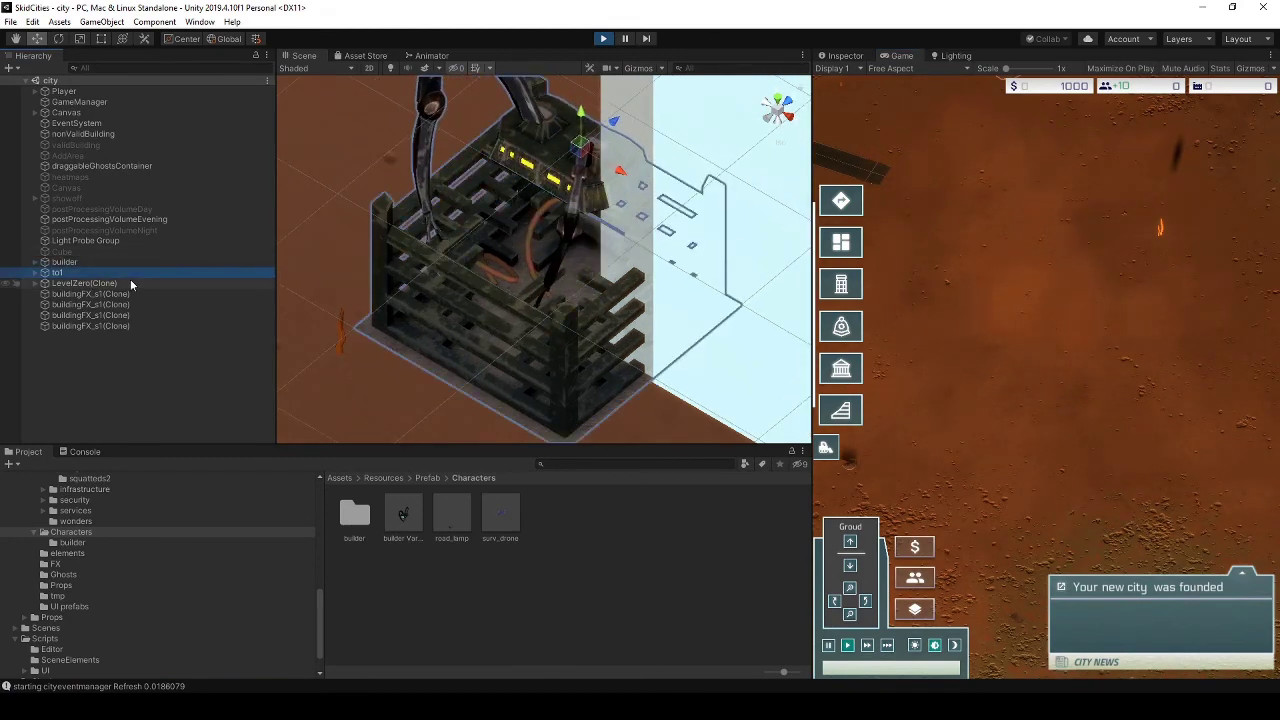
pyautogui.click(780, 104)
pyautogui.scroll(-3, 648, 232)
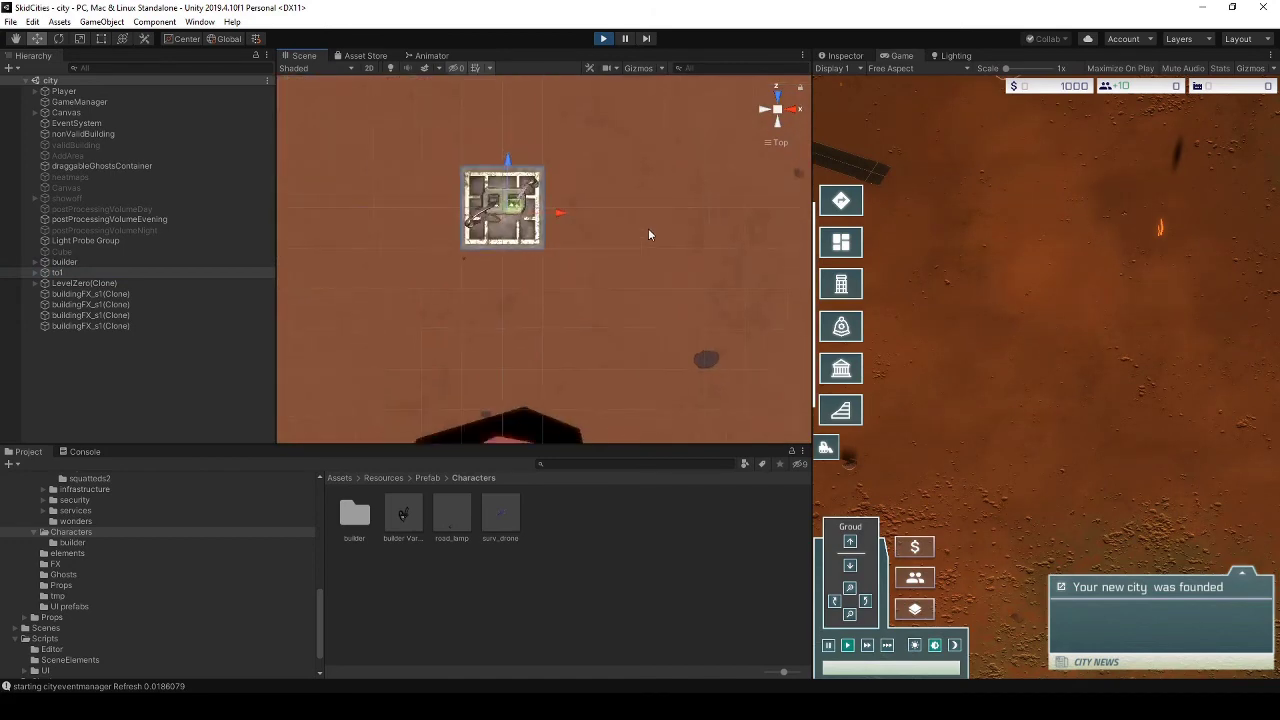
pyautogui.scroll(-15, 648, 229)
pyautogui.moveTo(396, 130); pyautogui.dragTo(397, 127)
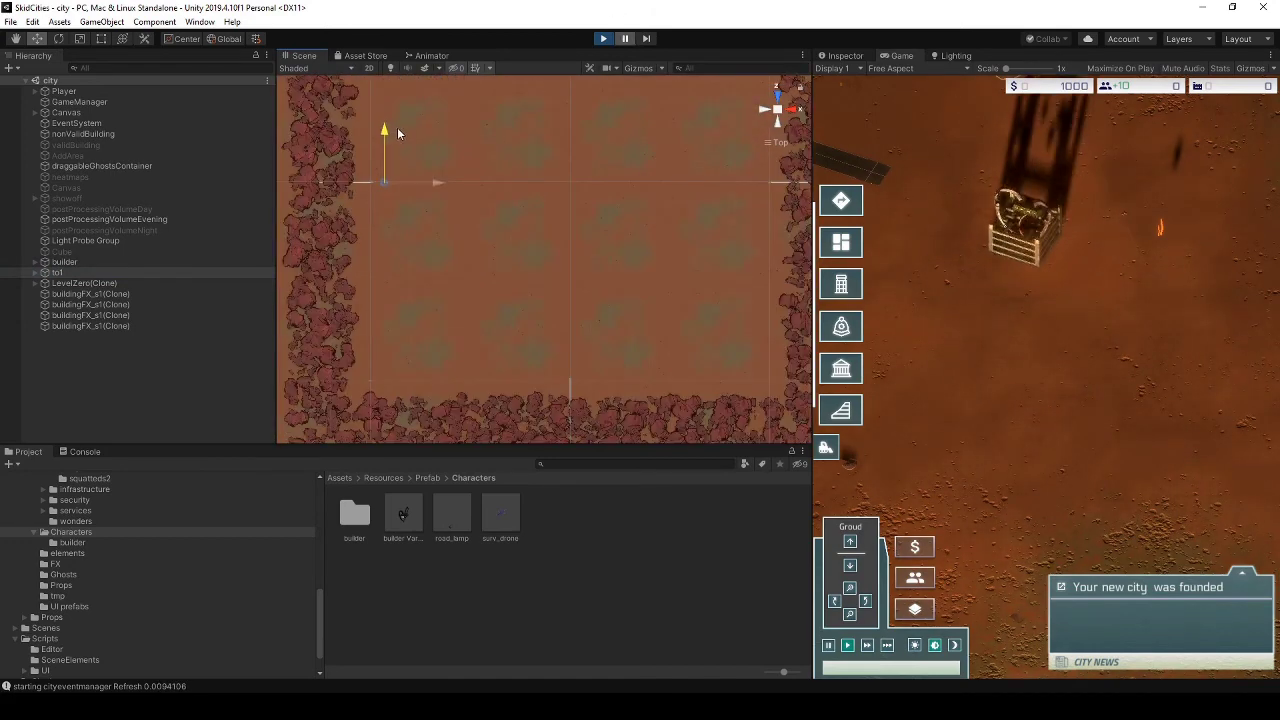
# Maximize the Game view and examine the animated builder over the to1 building up close.
pyautogui.rightClick(905, 55)
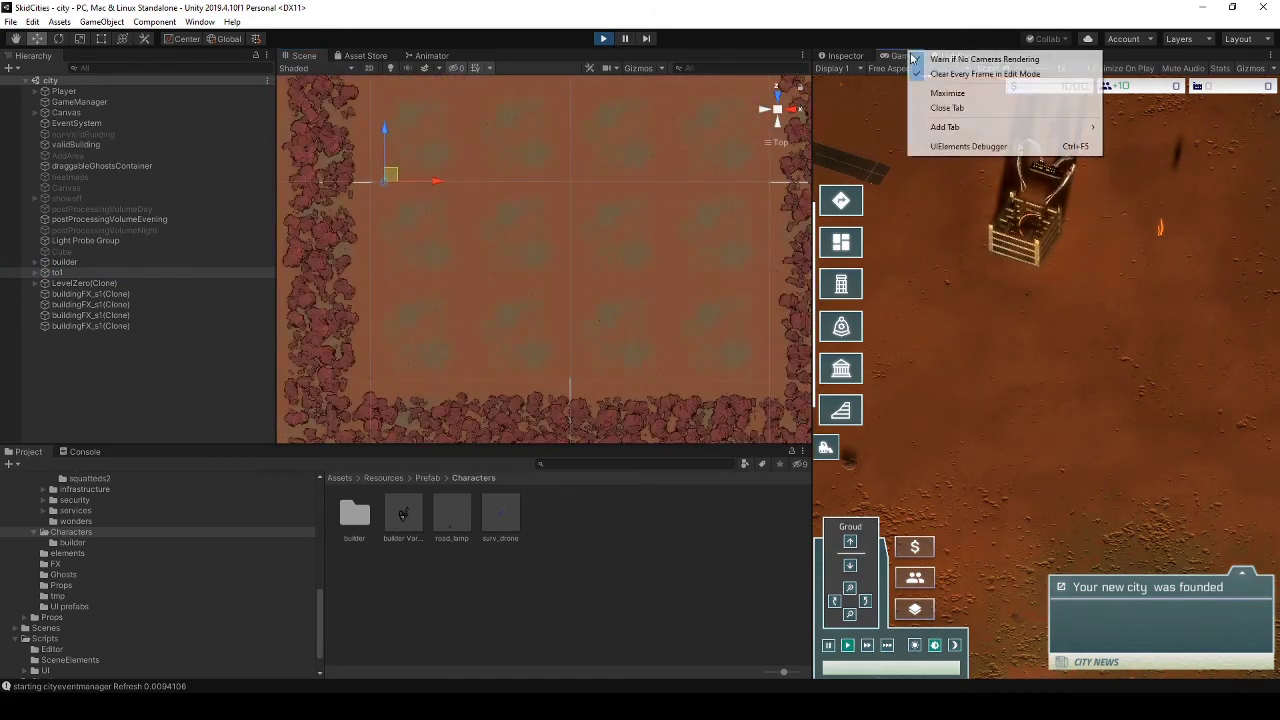
pyautogui.click(966, 92)
pyautogui.scroll(5, 596, 262)
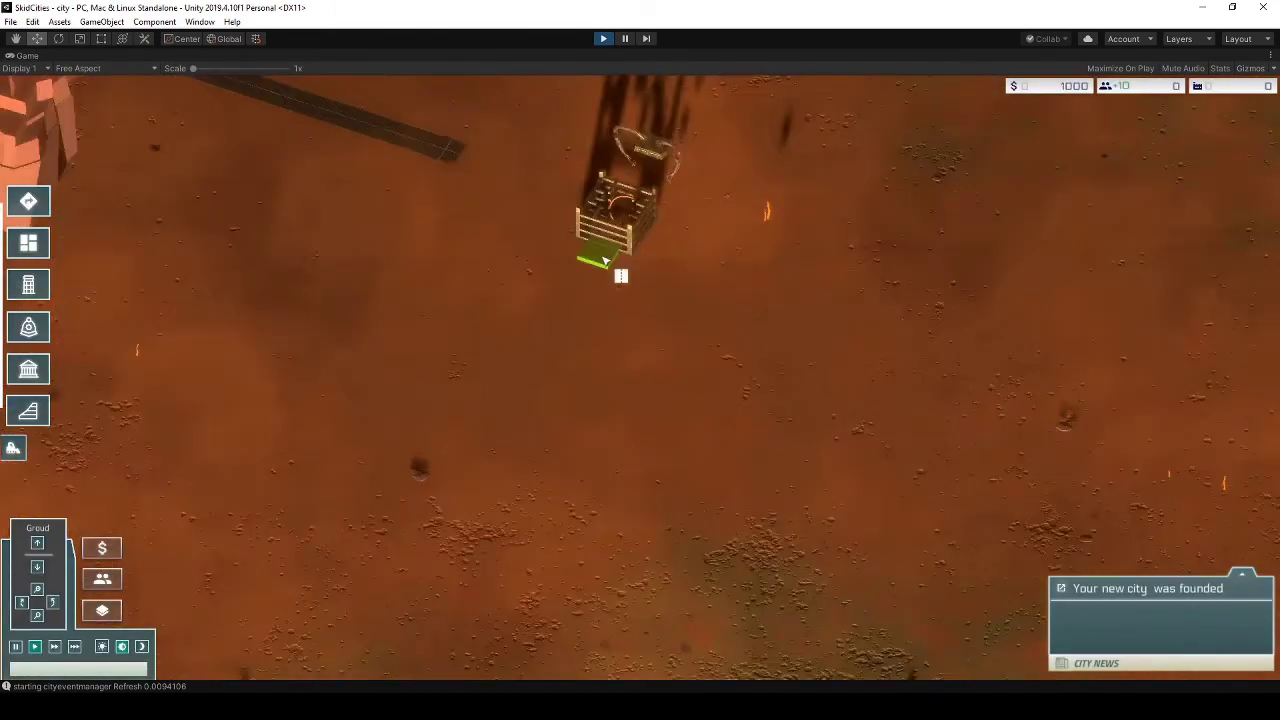
pyautogui.press('w')
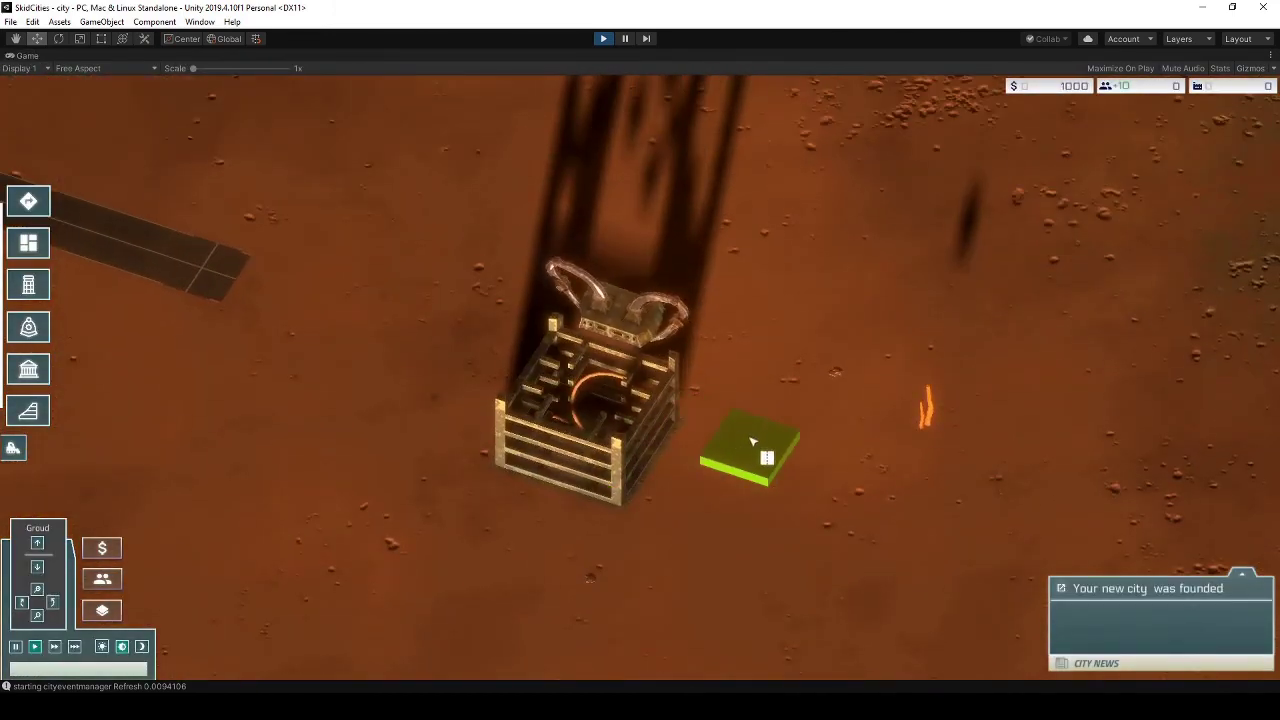
pyautogui.scroll(2, 755, 442)
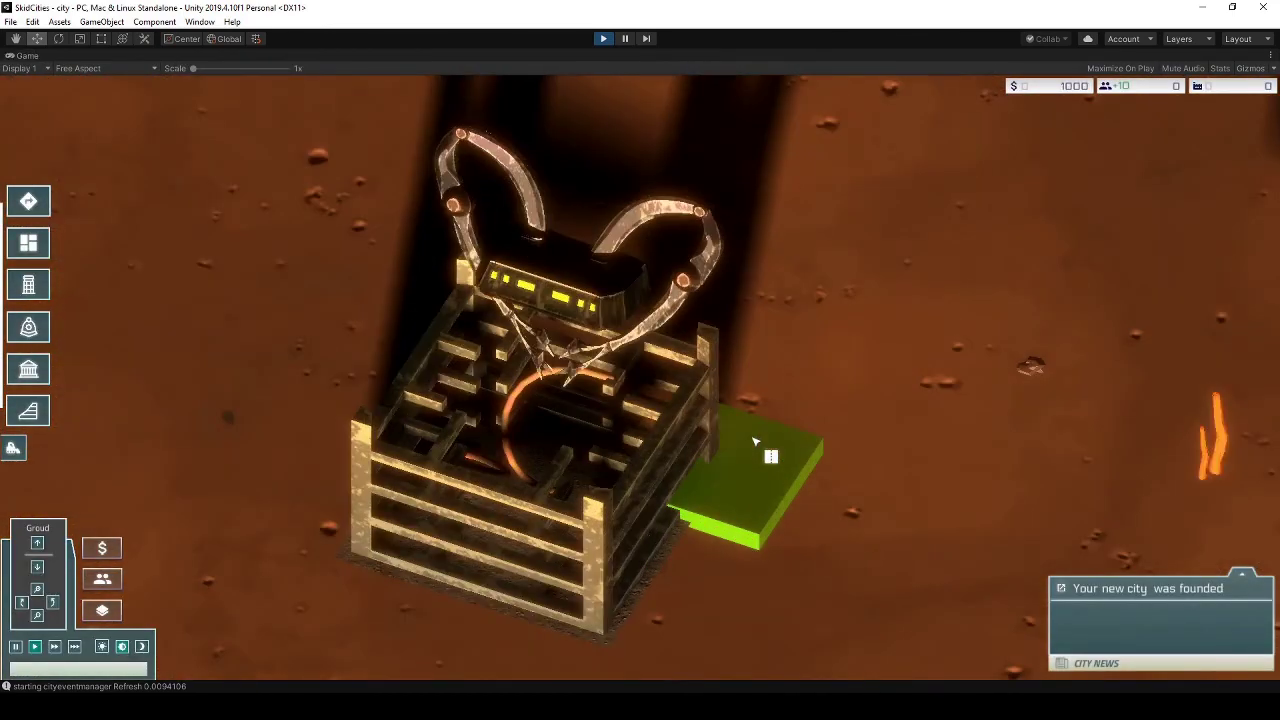
pyautogui.scroll(-1, 760, 441)
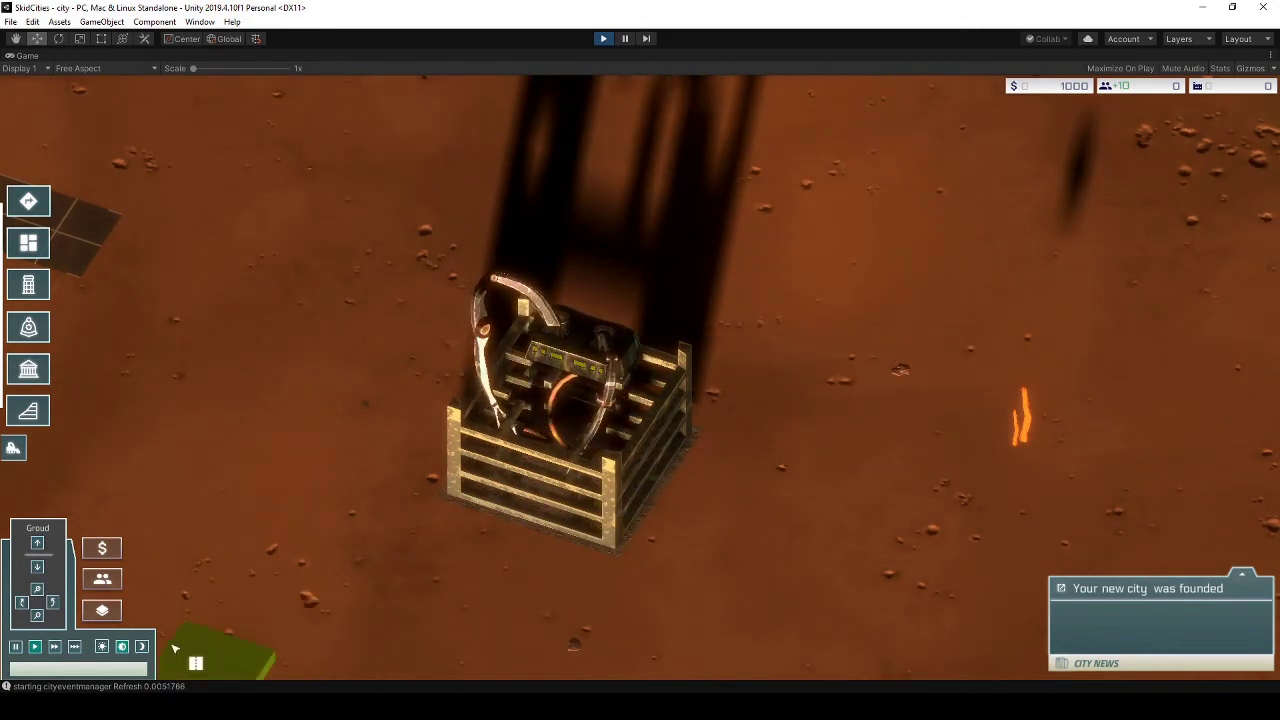
# Switch between the game's time-of-day lighting modes and compare how the builder and building look up close.
pyautogui.click(102, 647)
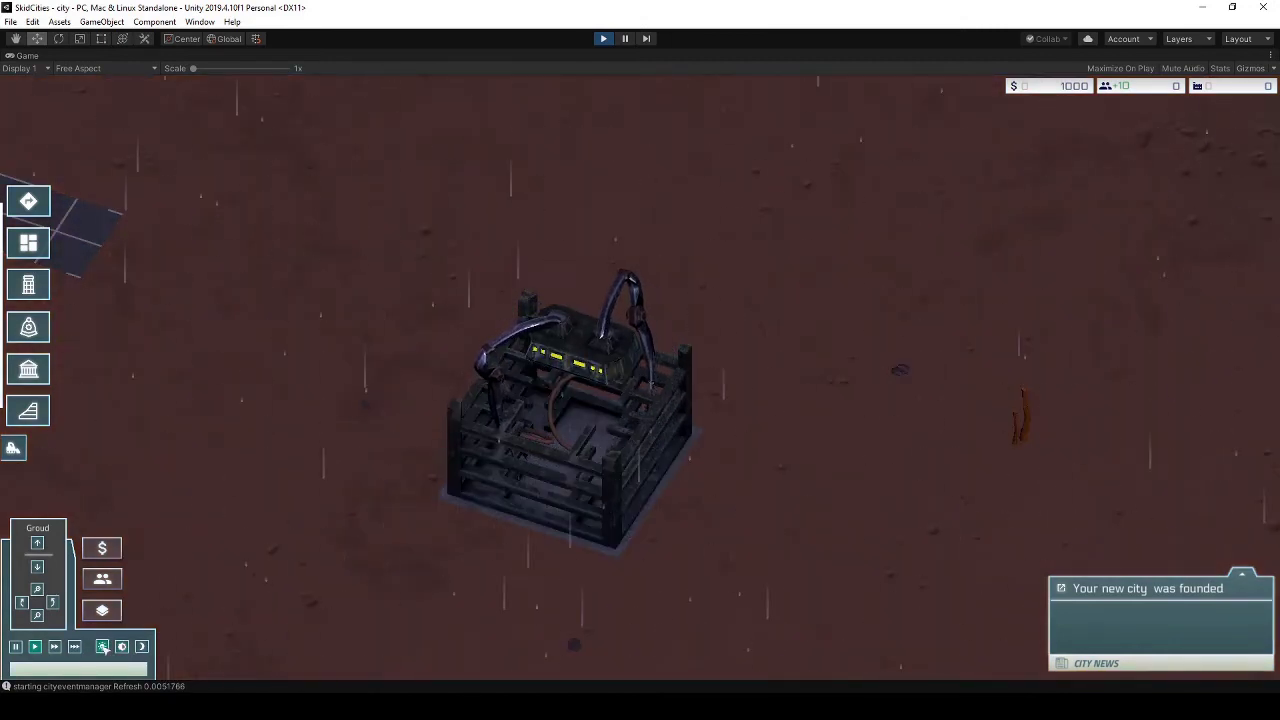
pyautogui.scroll(3, 286, 586)
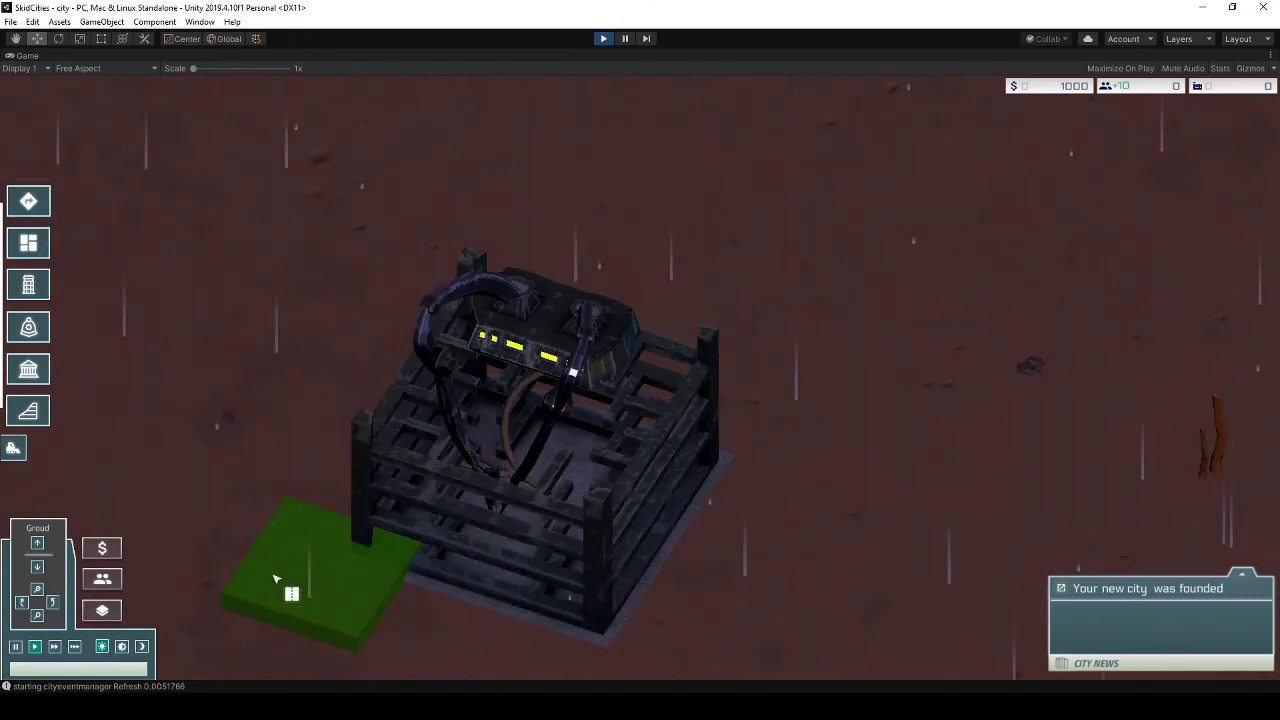
pyautogui.scroll(-3, 209, 591)
pyautogui.scroll(2, 200, 594)
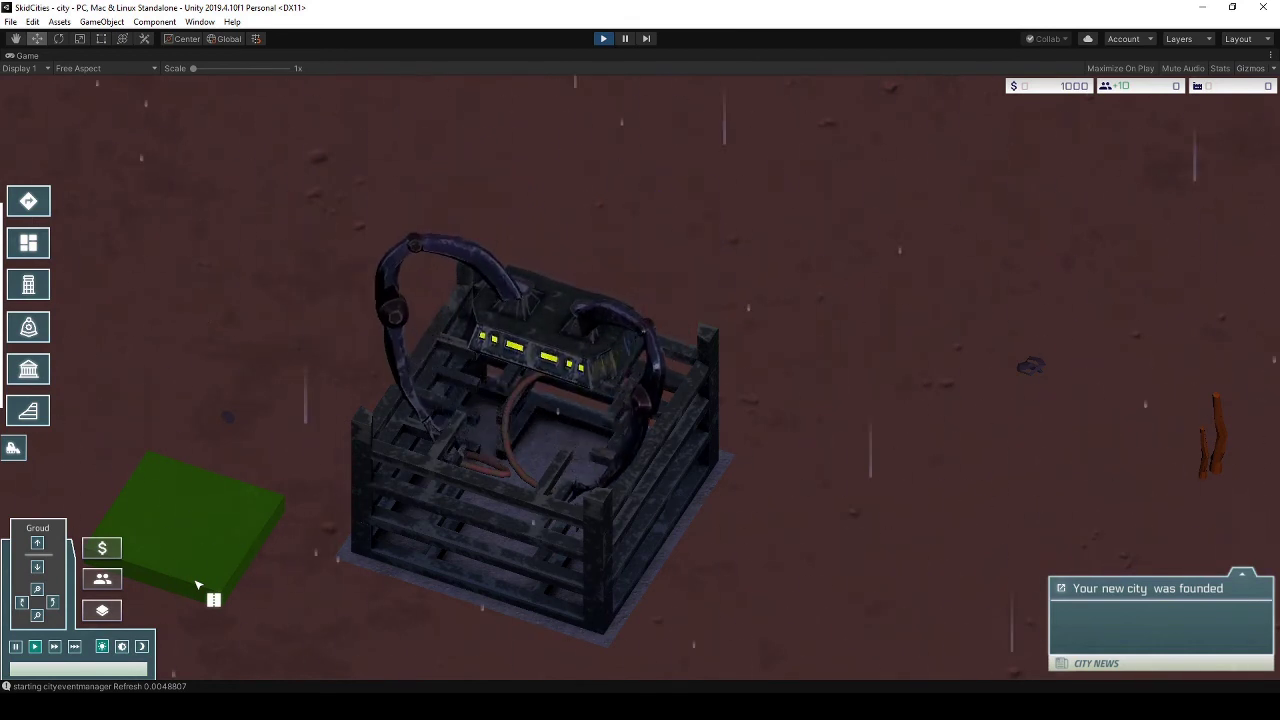
pyautogui.click(143, 650)
pyautogui.click(100, 647)
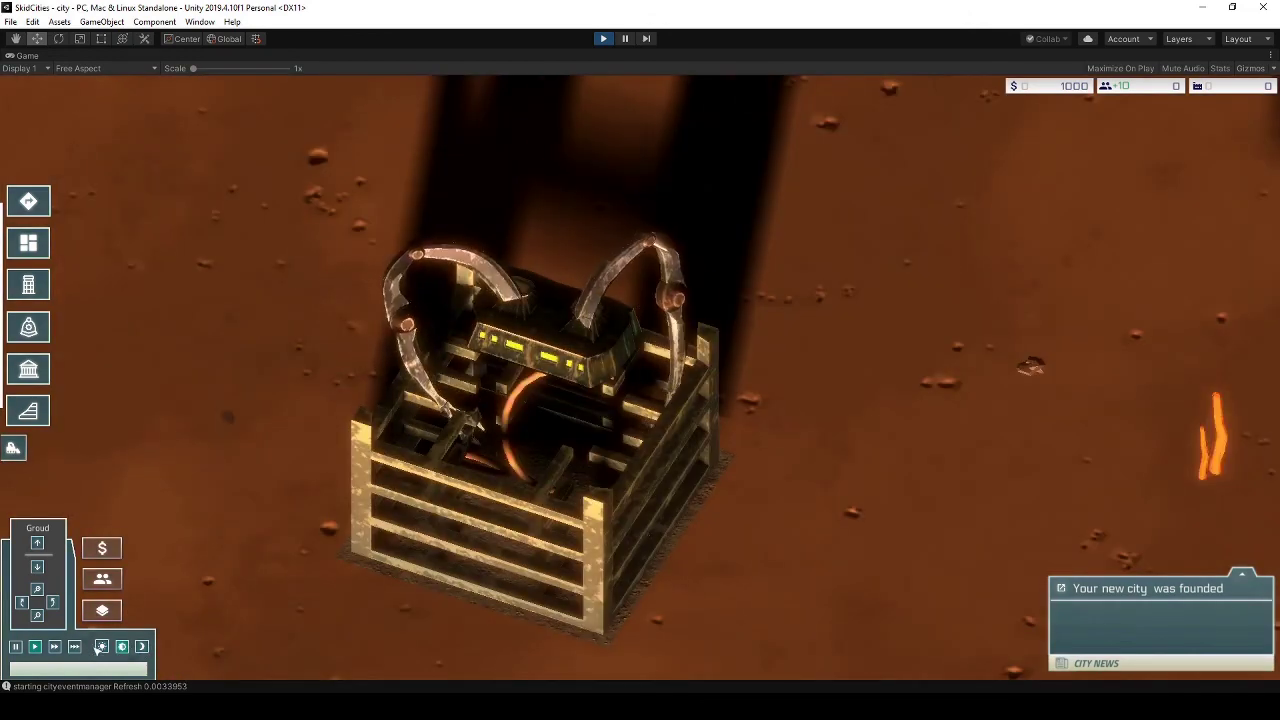
pyautogui.click(102, 649)
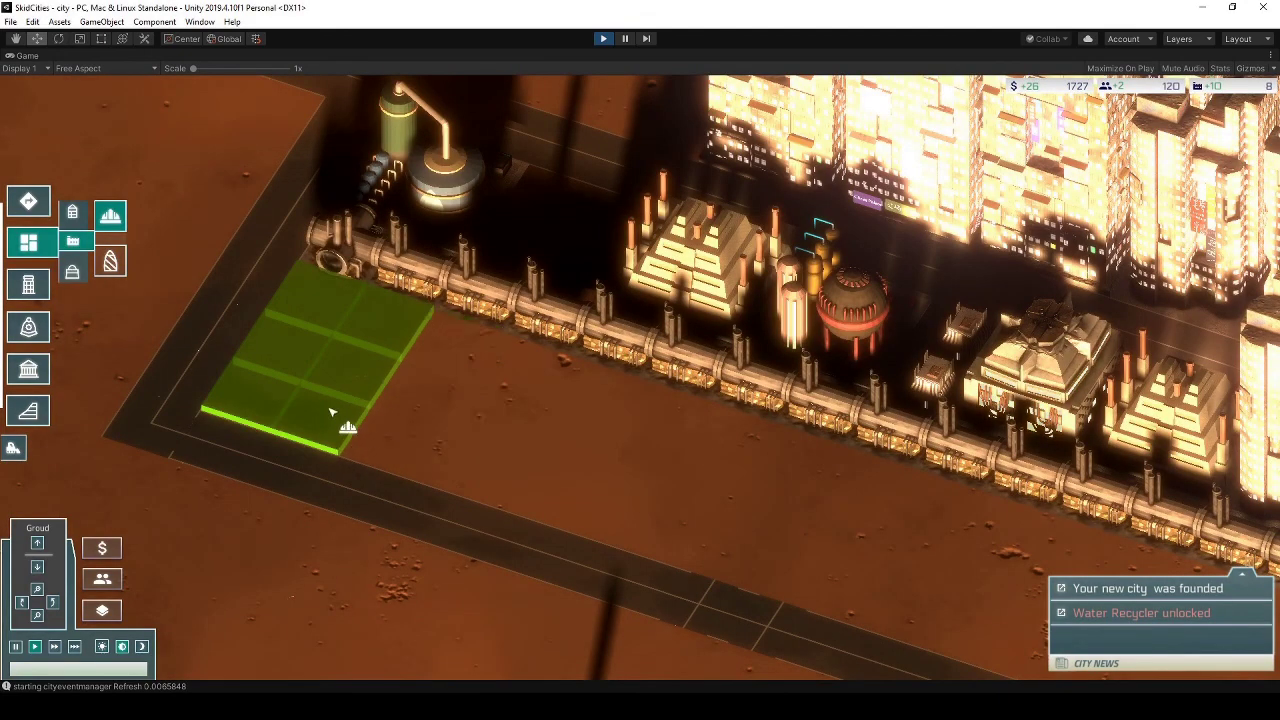
# Zone a 3-by-3 block of industrial plots between the road corner and the pipeline, and watch the builders construct it.
pyautogui.click(438, 456)
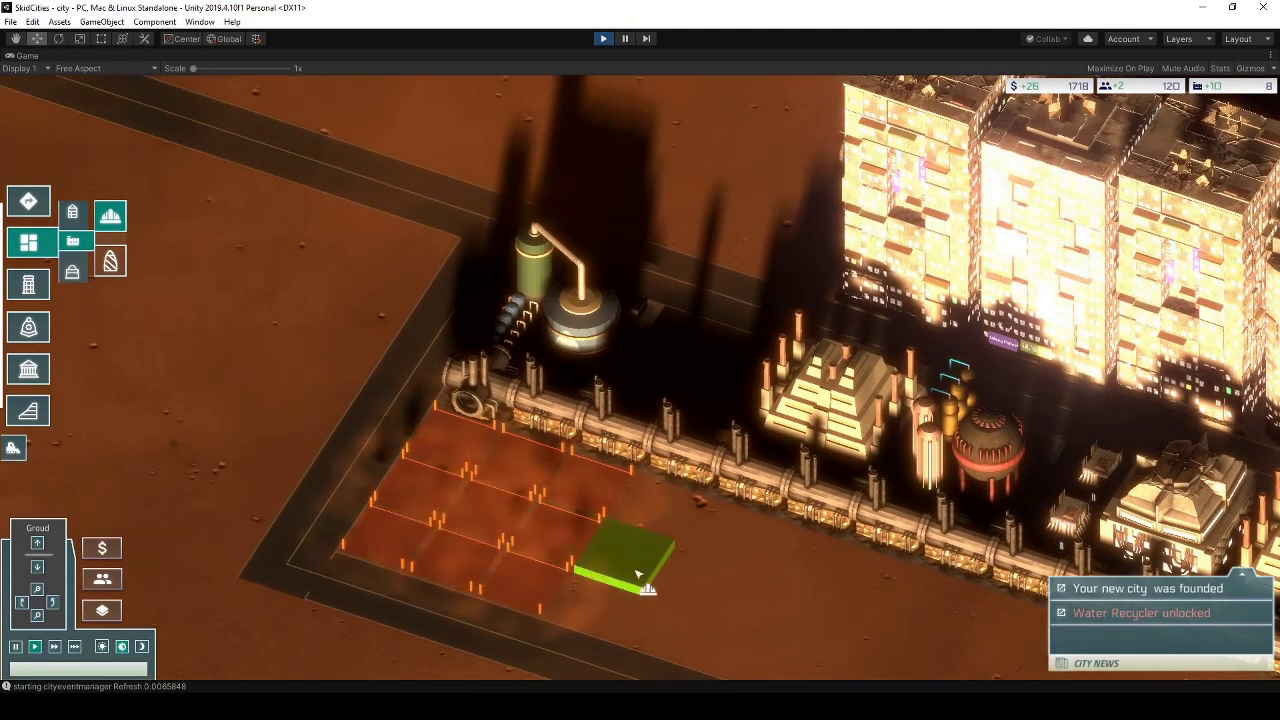
pyautogui.scroll(2, 526, 457)
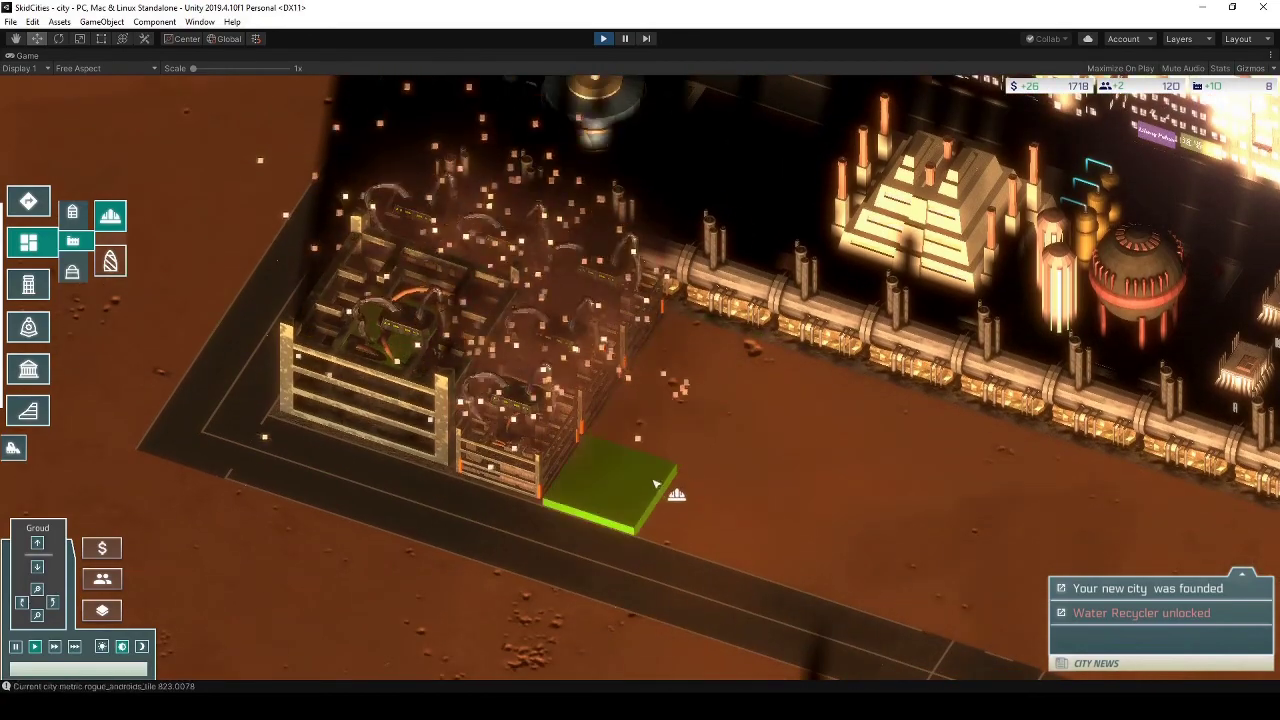
pyautogui.scroll(3, 574, 449)
pyautogui.scroll(-2, 576, 449)
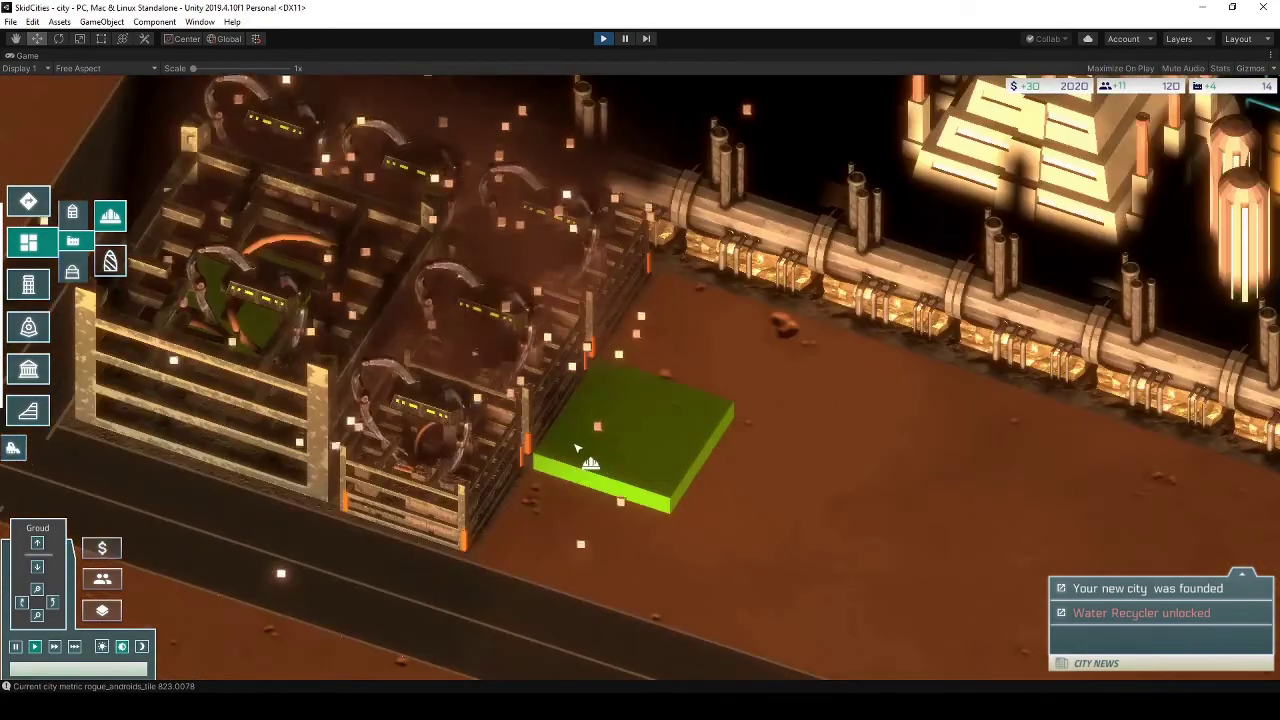
pyautogui.scroll(3, 576, 449)
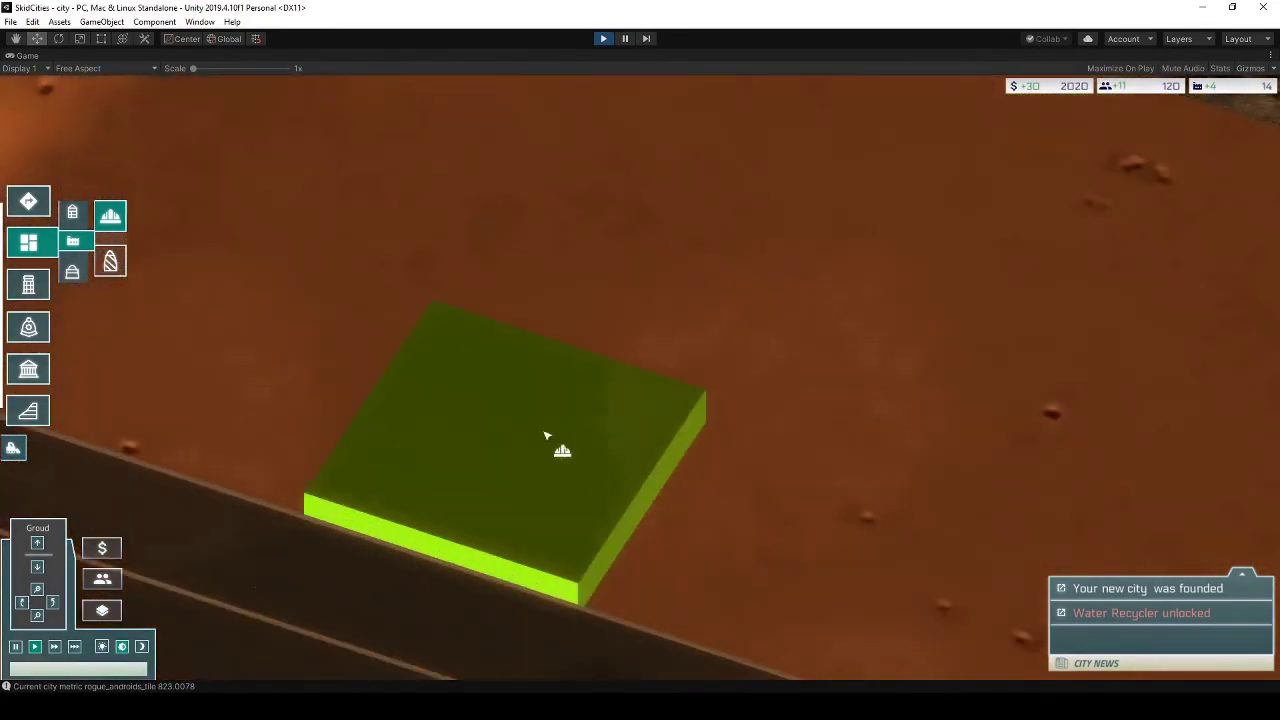
# Zone two separate single industrial plots along the road and bulldoze the one farther from the finished buildings.
pyautogui.click(546, 437)
pyautogui.scroll(-3, 876, 328)
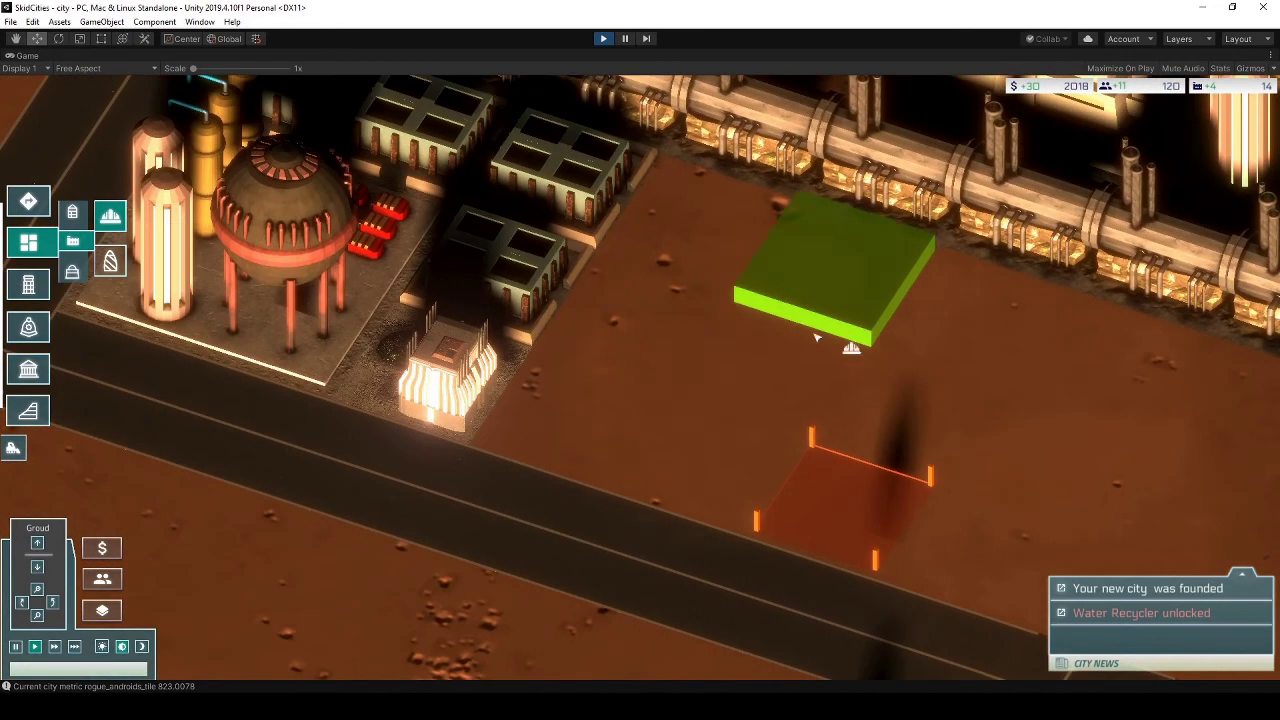
pyautogui.click(590, 411)
pyautogui.scroll(3, 771, 449)
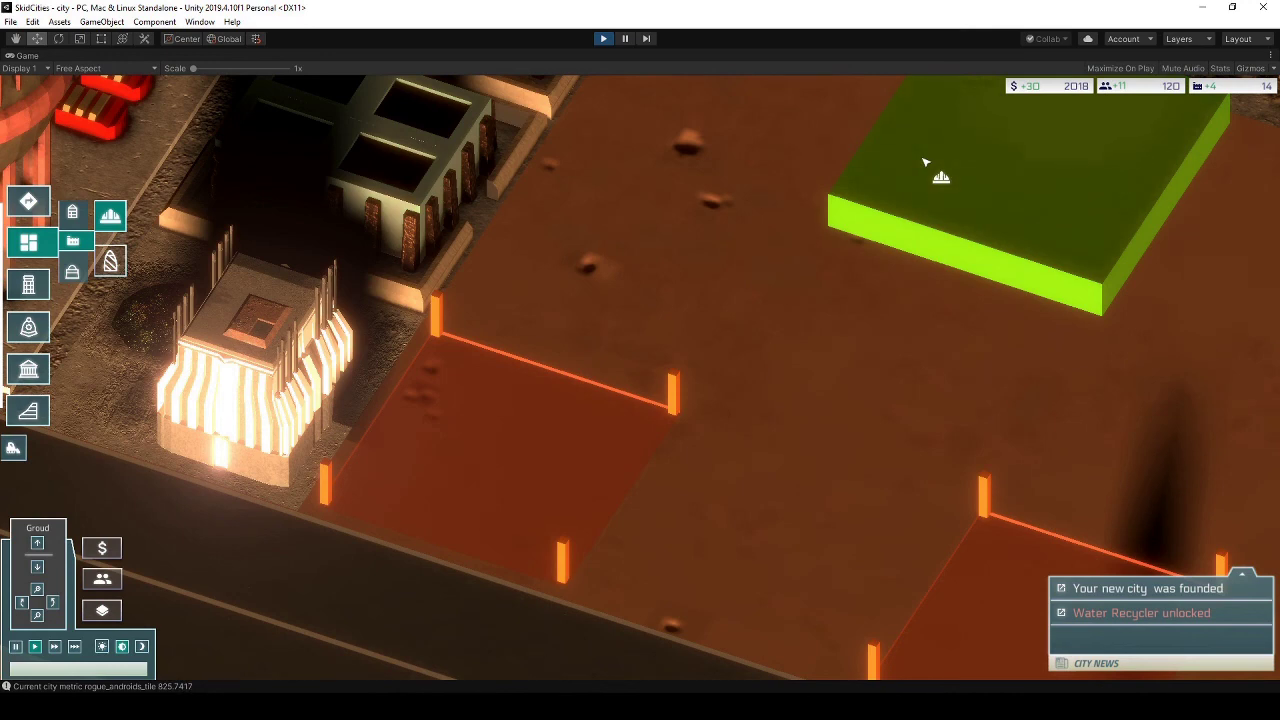
pyautogui.scroll(-3, 925, 162)
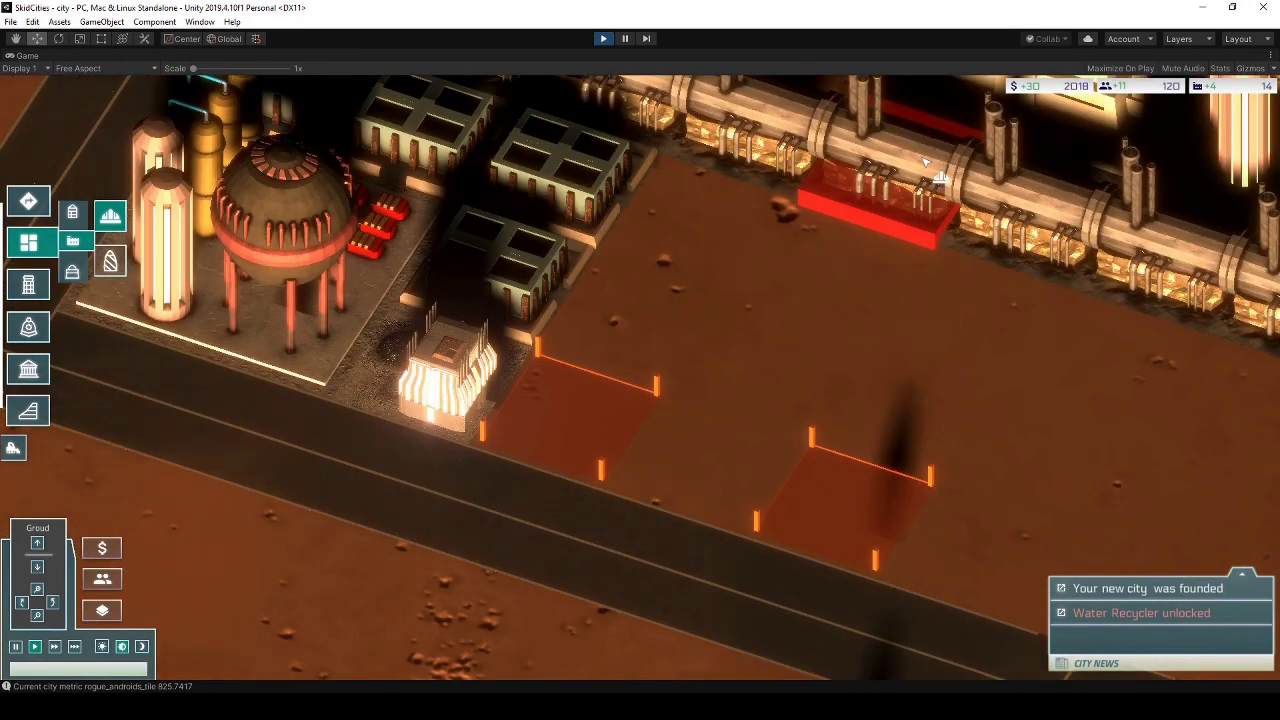
pyautogui.click(13, 448)
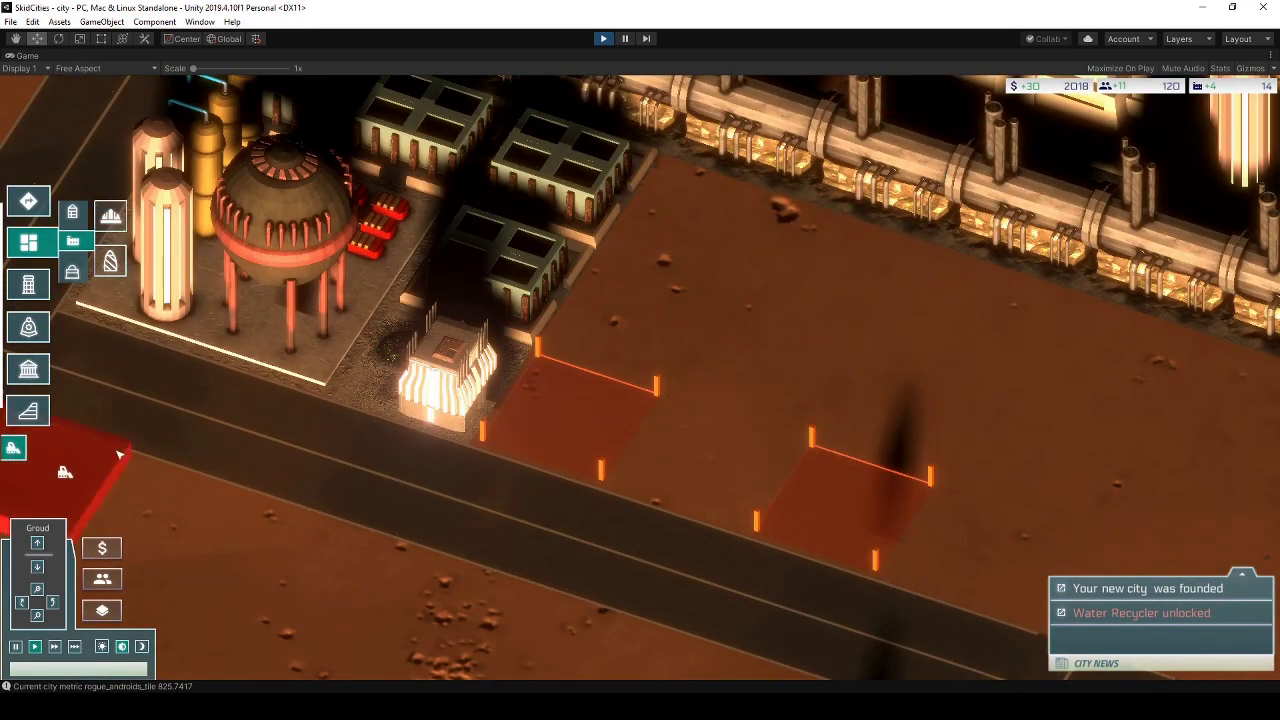
pyautogui.click(829, 531)
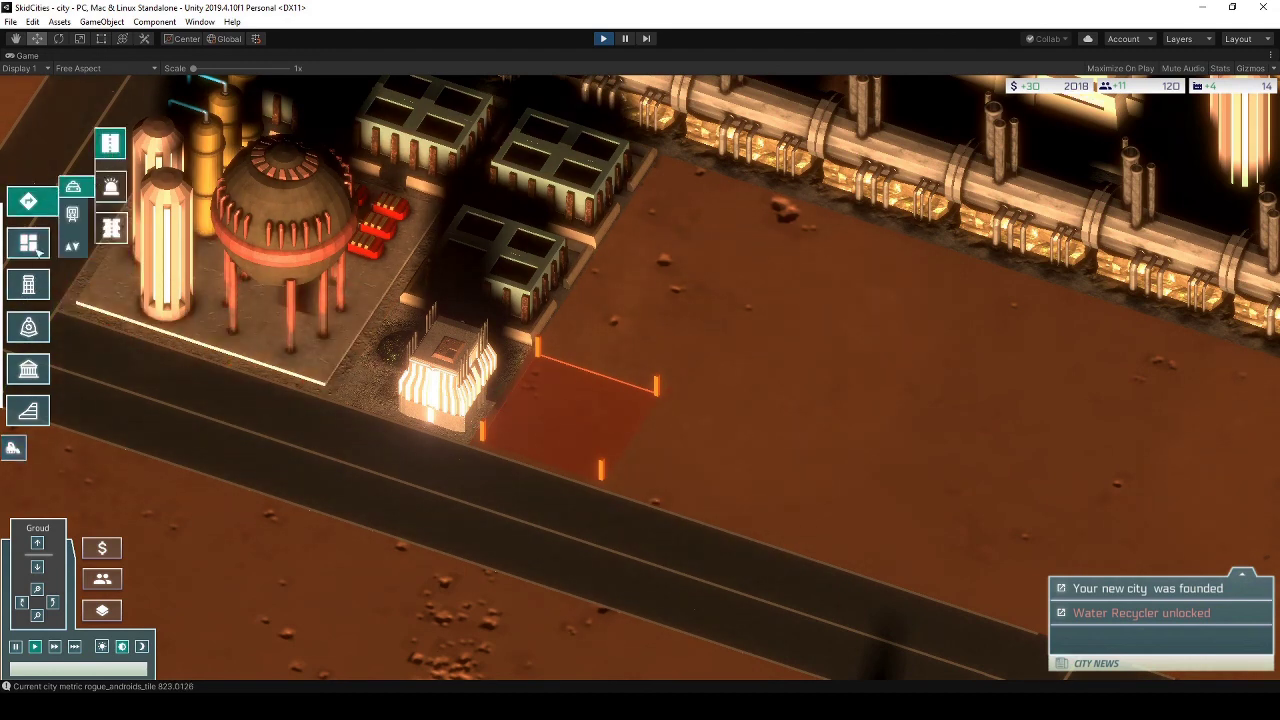
# Zone residential tent plots on the empty land along the road and watch the builders' construction animation over them.
pyautogui.click(110, 190)
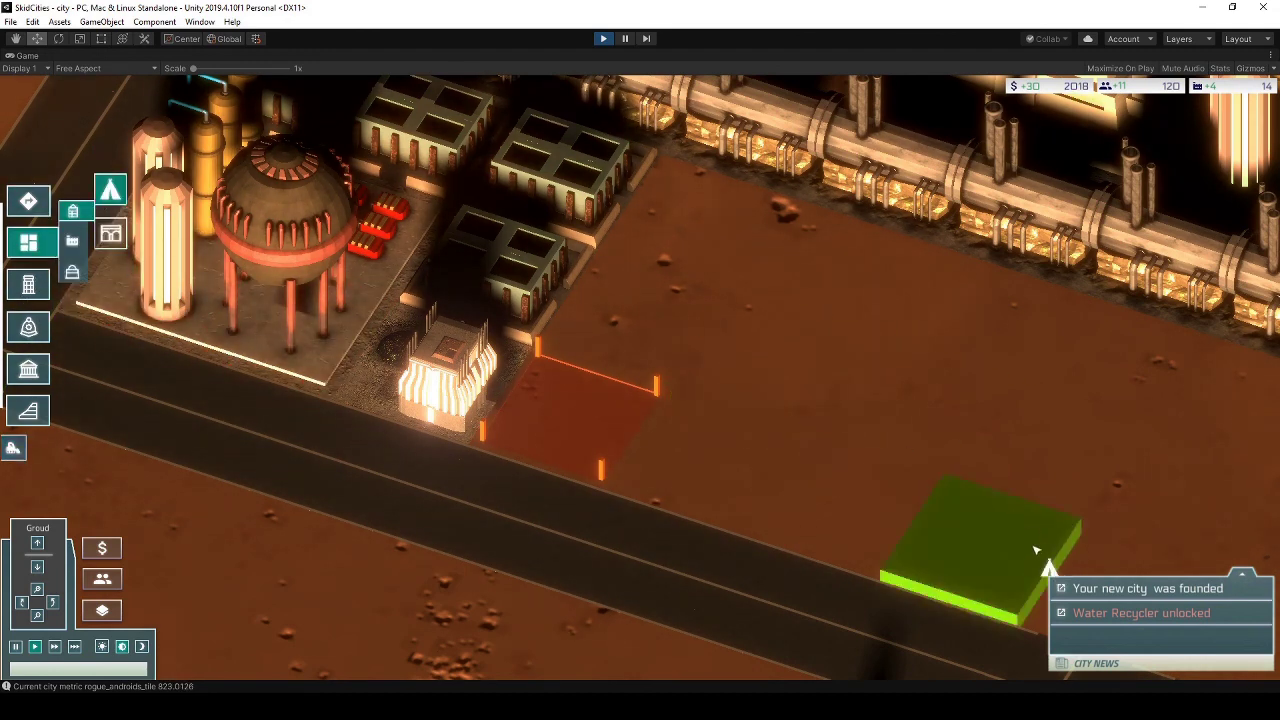
pyautogui.moveTo(1036, 550); pyautogui.dragTo(1204, 507)
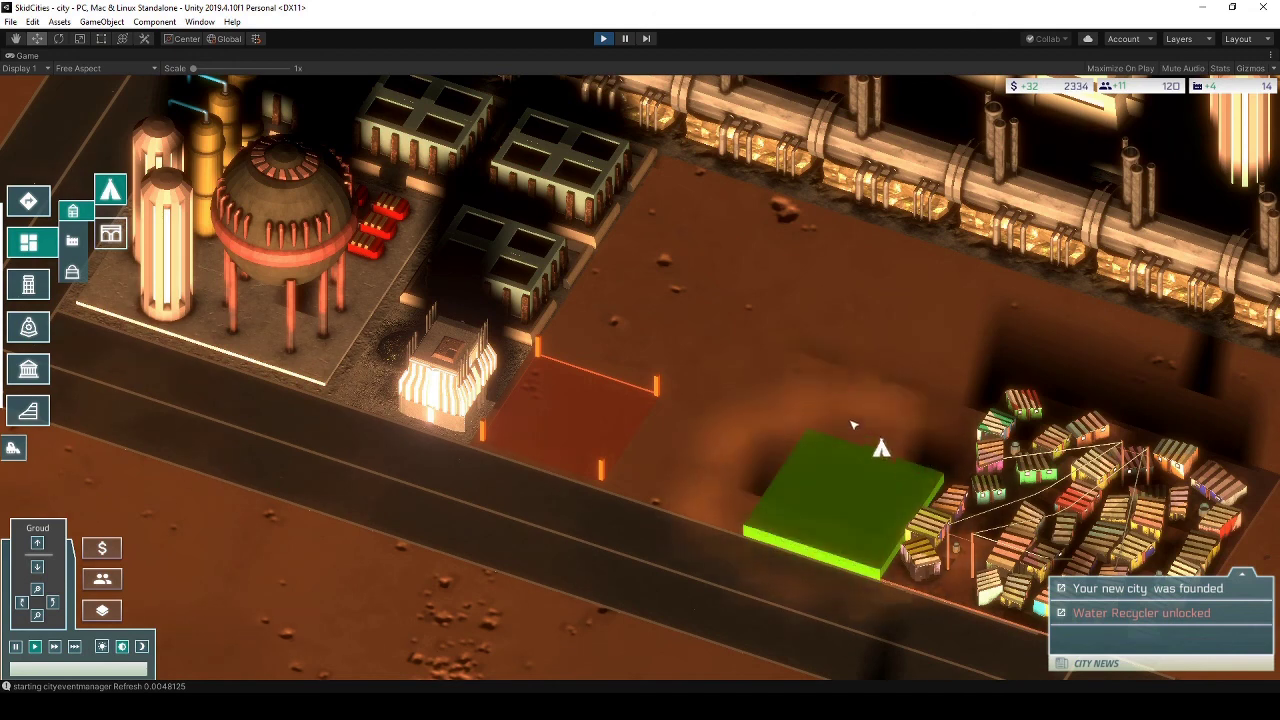
pyautogui.moveTo(752, 397); pyautogui.dragTo(731, 471)
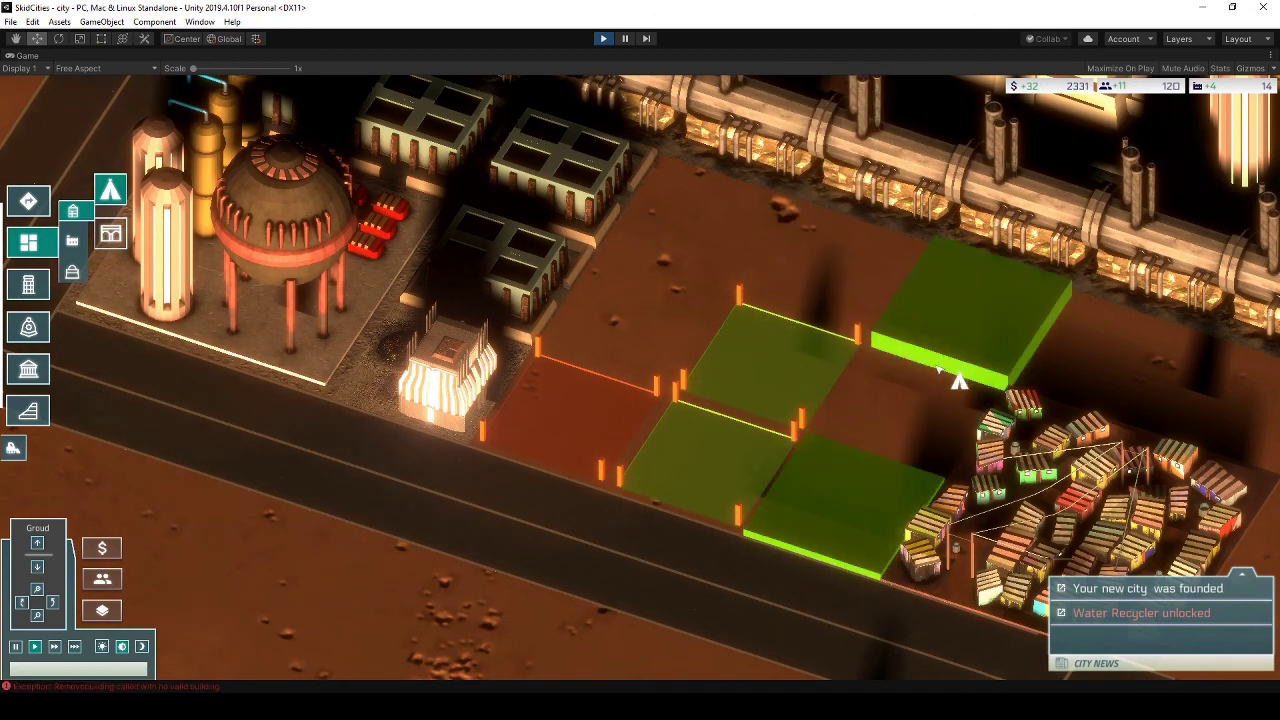
pyautogui.moveTo(950, 380); pyautogui.dragTo(850, 500)
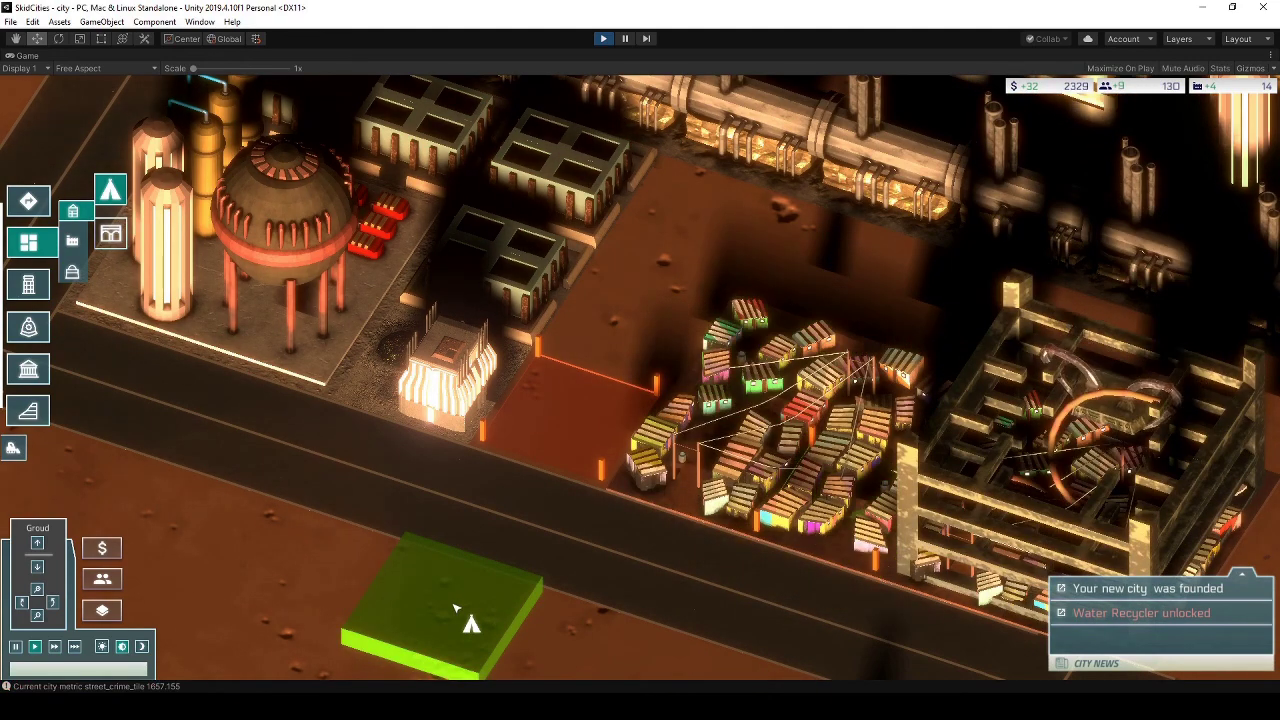
pyautogui.press('d')
pyautogui.press('a')
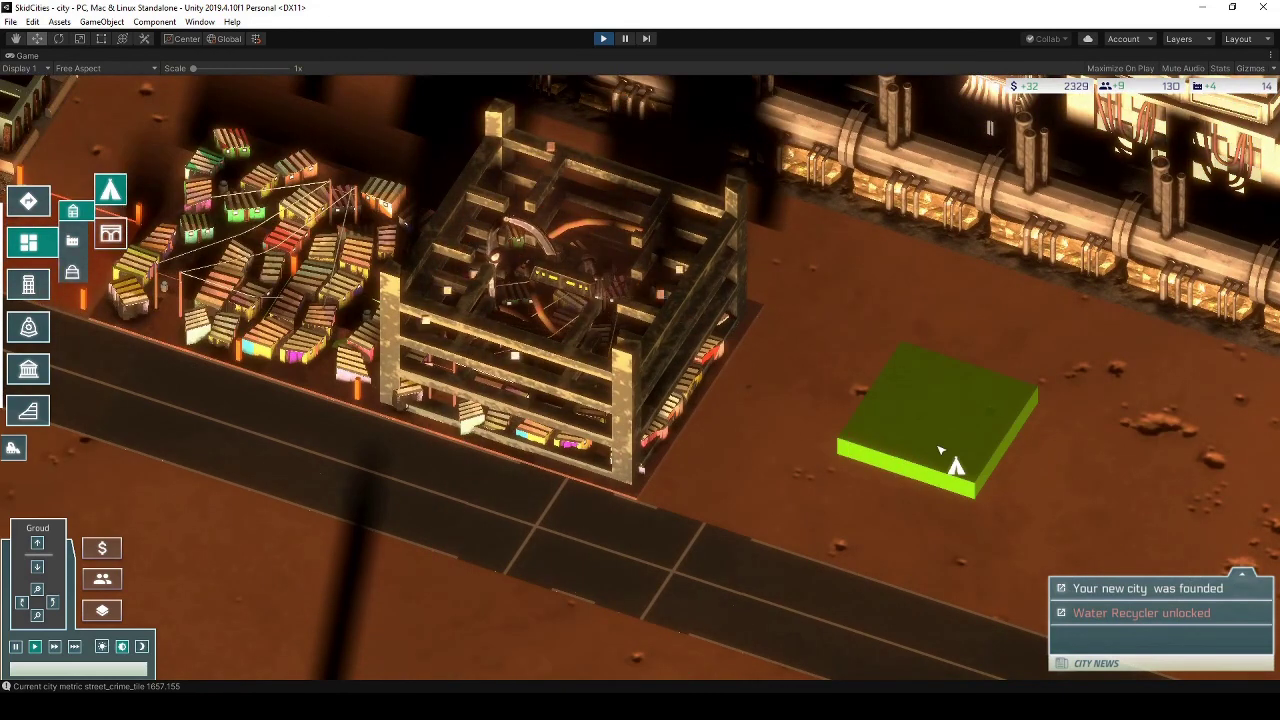
pyautogui.press('a')
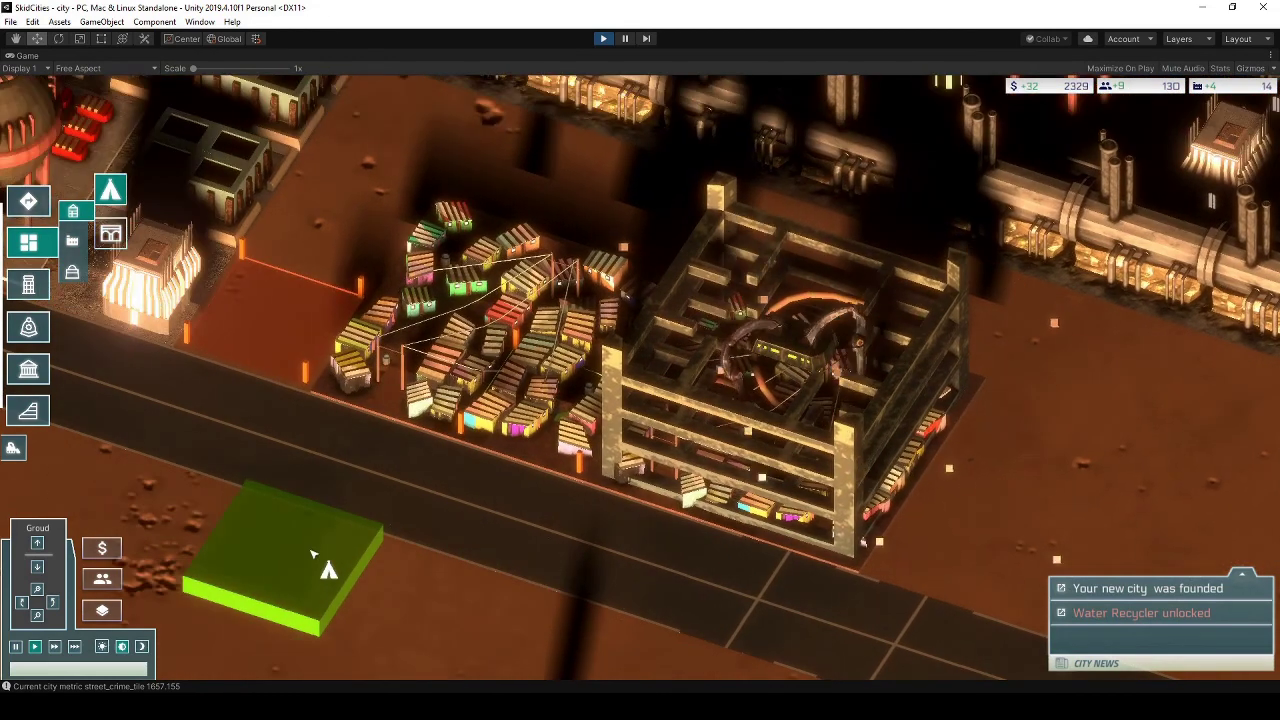
pyautogui.press('a')
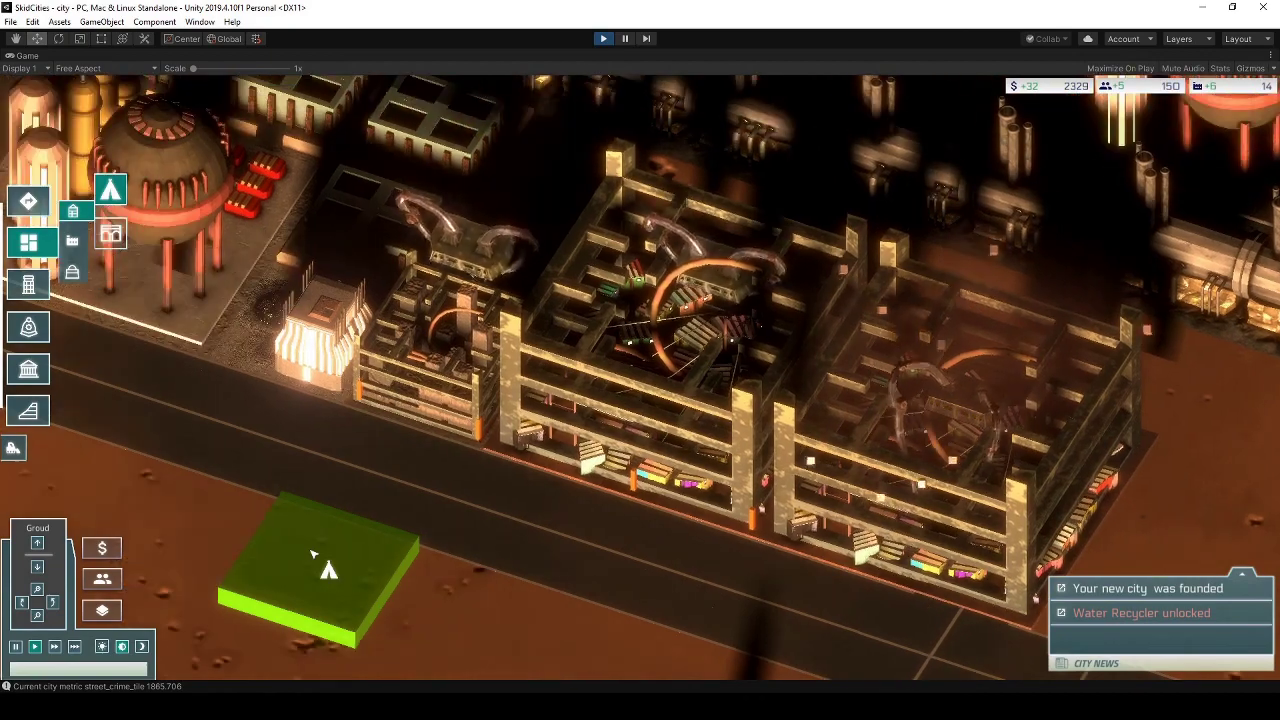